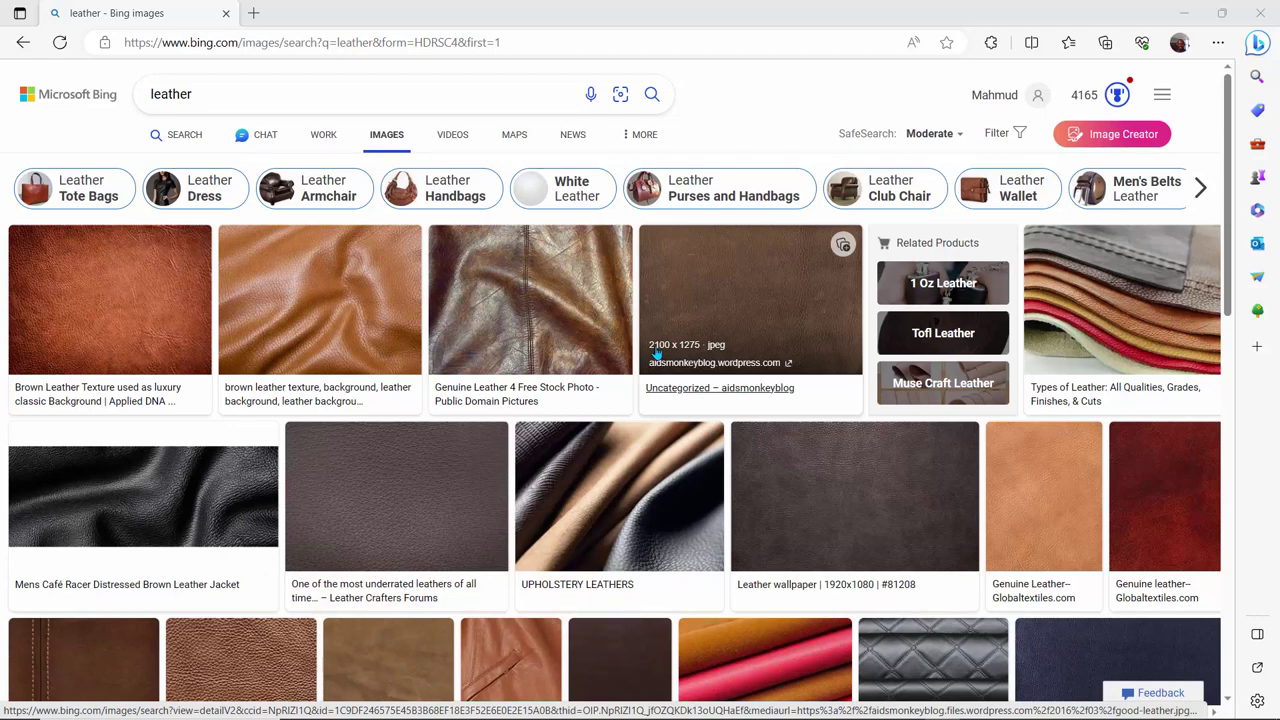
- Examine the grain and folds of several brown leather images in the Bing image results as texture references
click(110, 295)
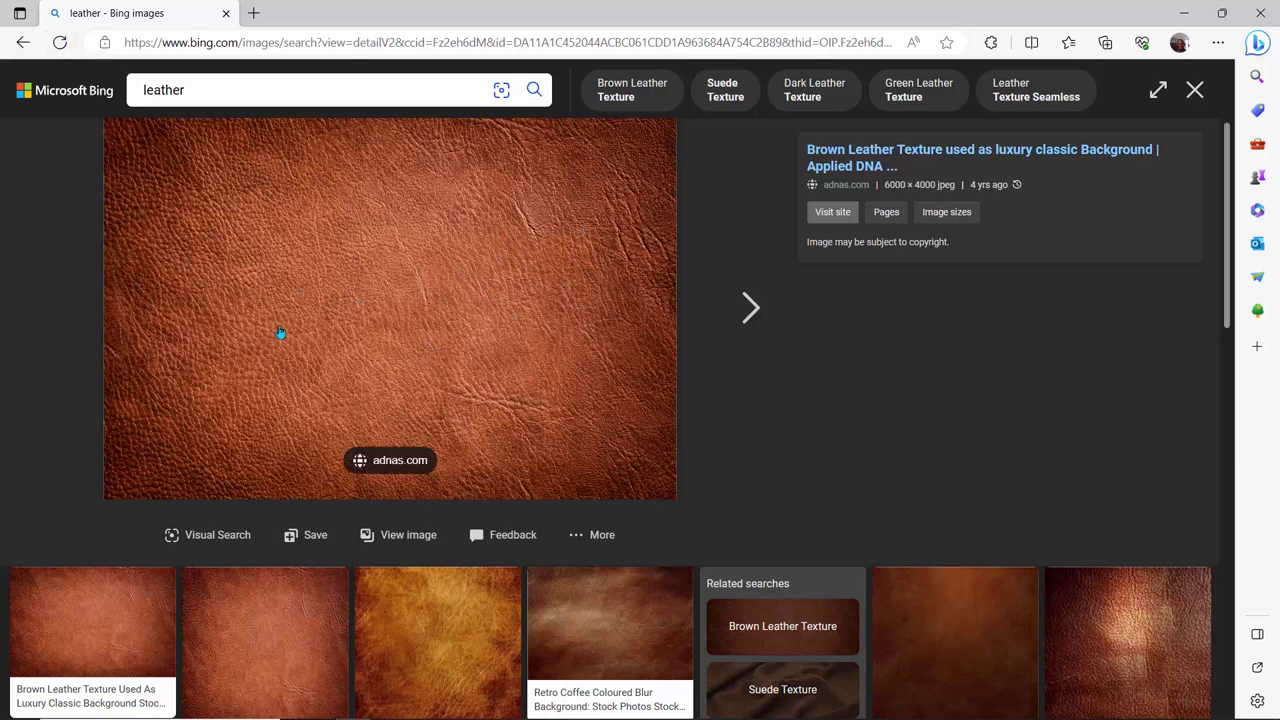
click(380, 636)
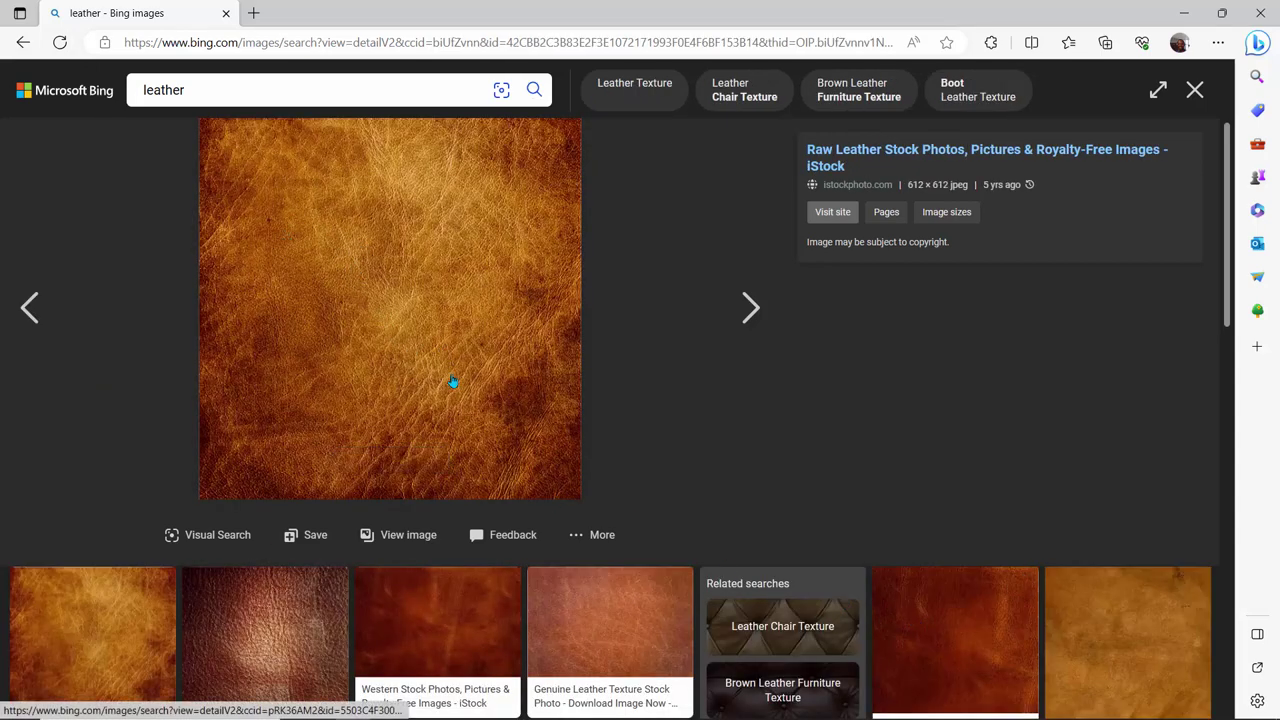
click(24, 43)
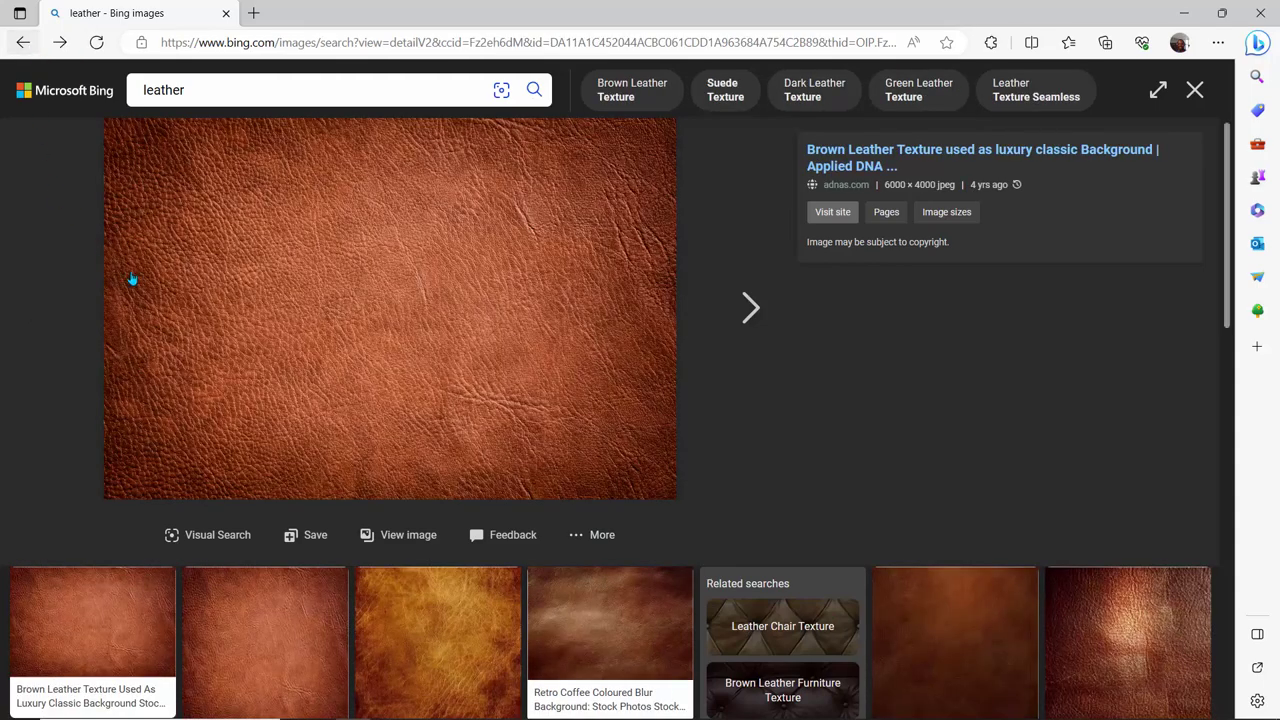
click(24, 43)
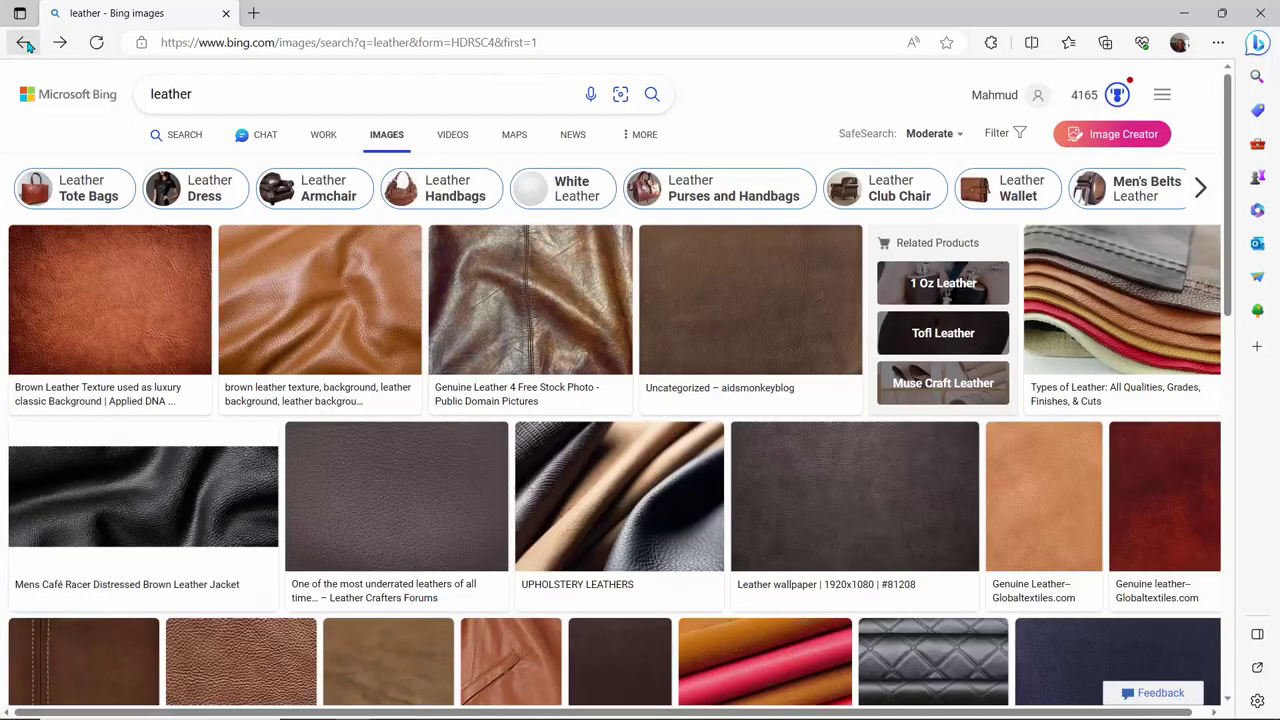
click(328, 300)
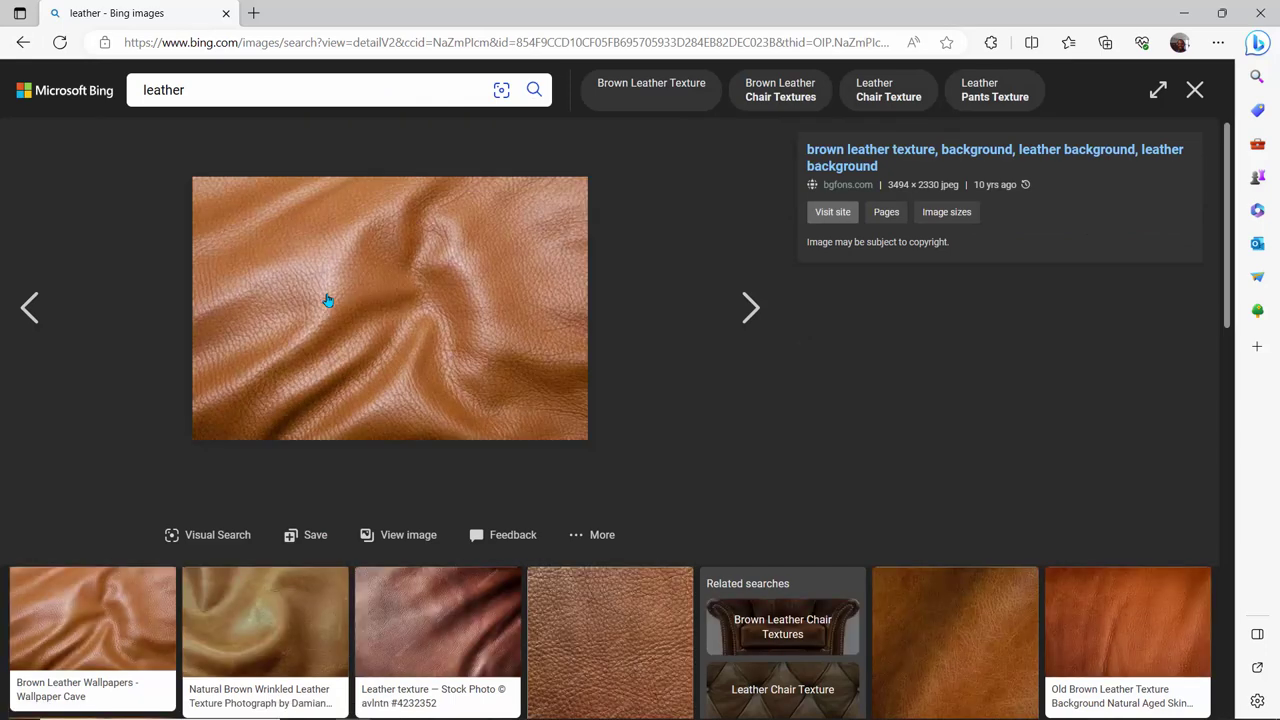
ctrl+scroll(328, 300, up, 3)
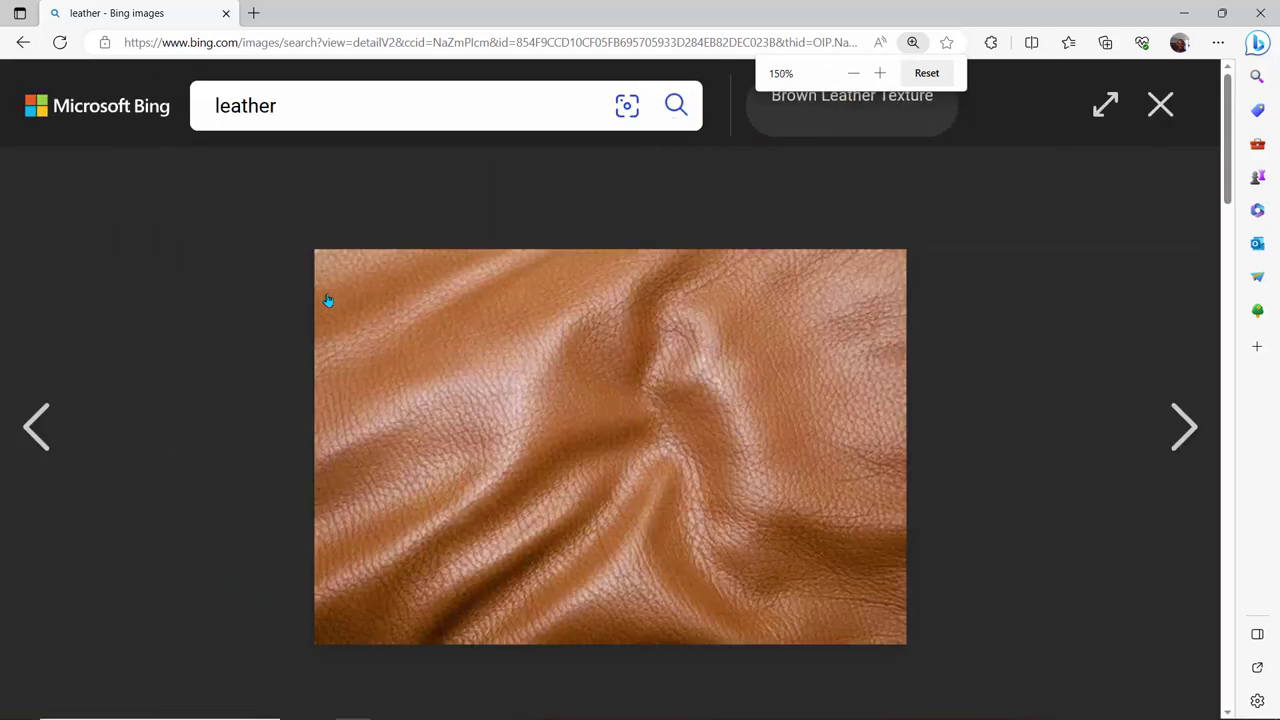
ctrl+scroll(328, 300, down, 1)
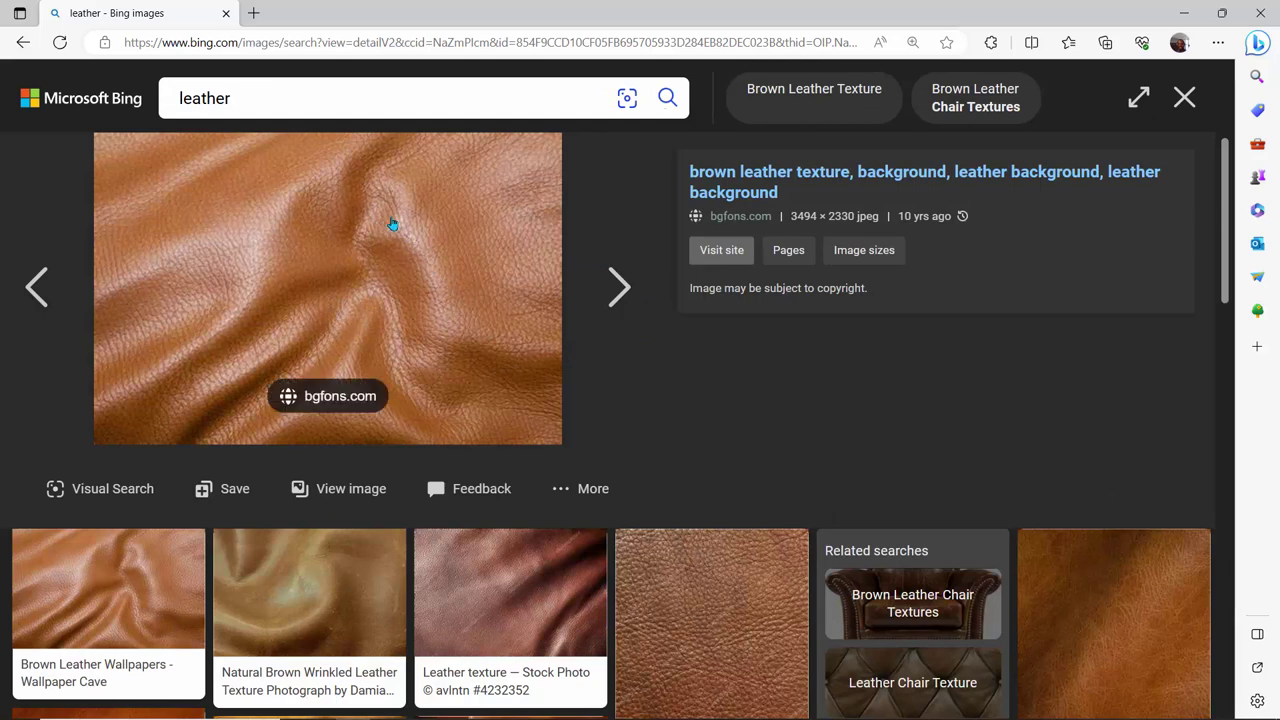
click(716, 566)
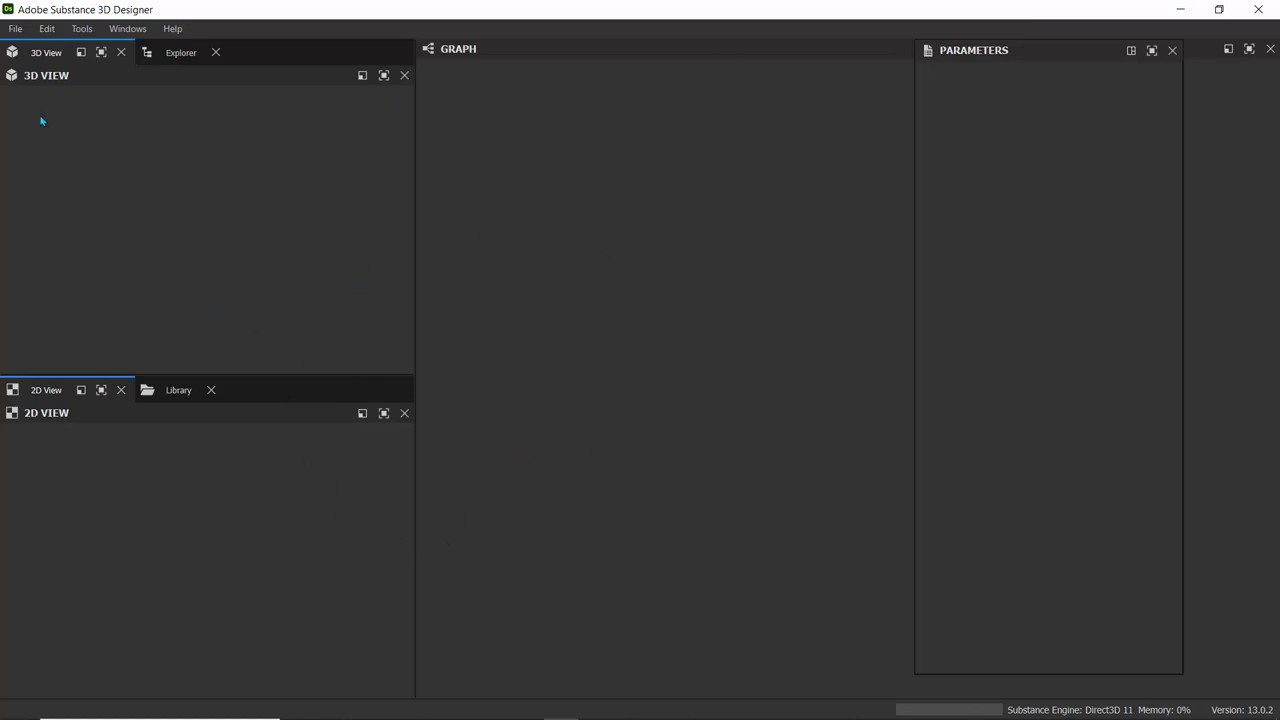
- In Substance 3D Designer, create a 2048 px graph named leather_matt from the Metallic Roughness template in a new package
click(15, 29)
click(15, 29)
click(15, 29)
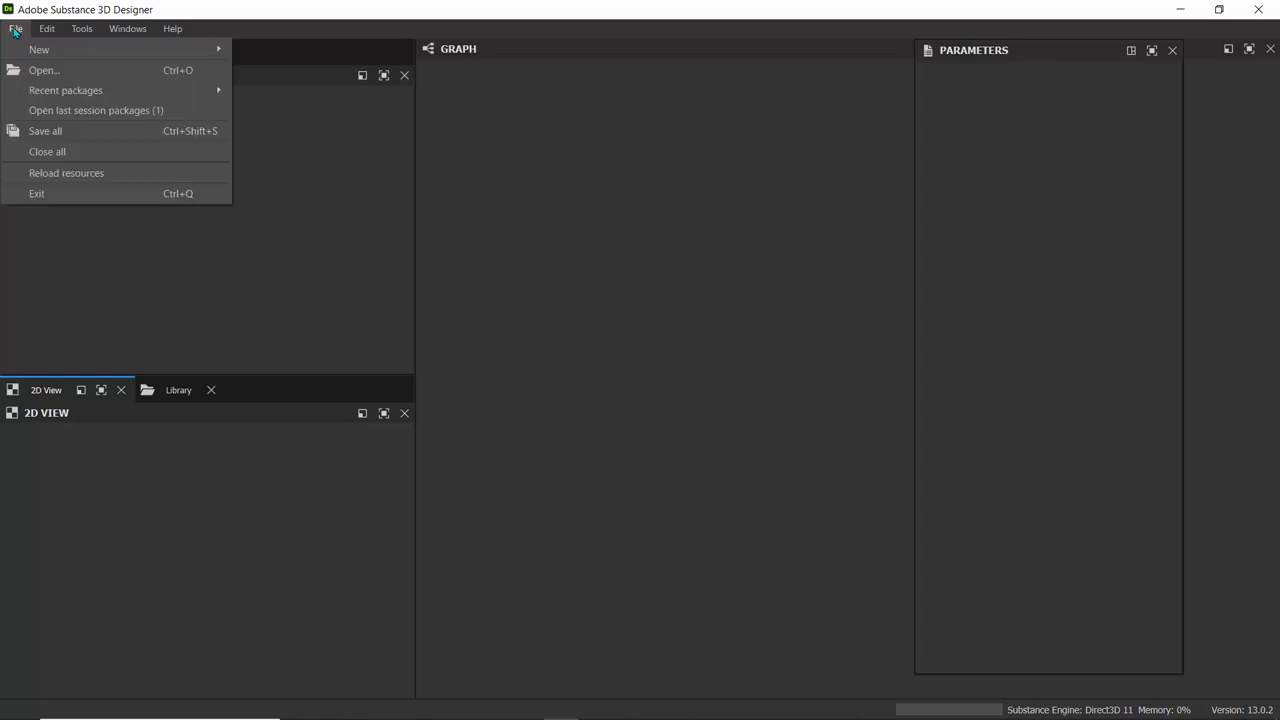
mouse_move(40, 50)
click(280, 50)
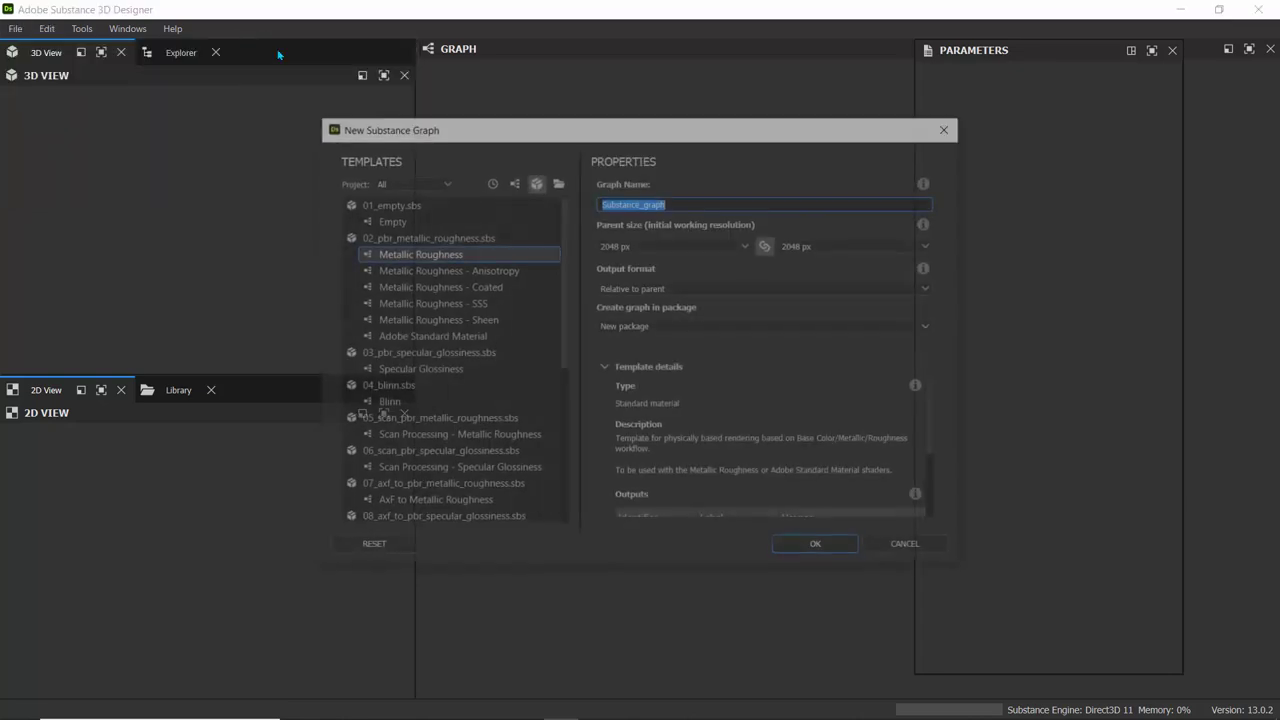
text(leather_matt)
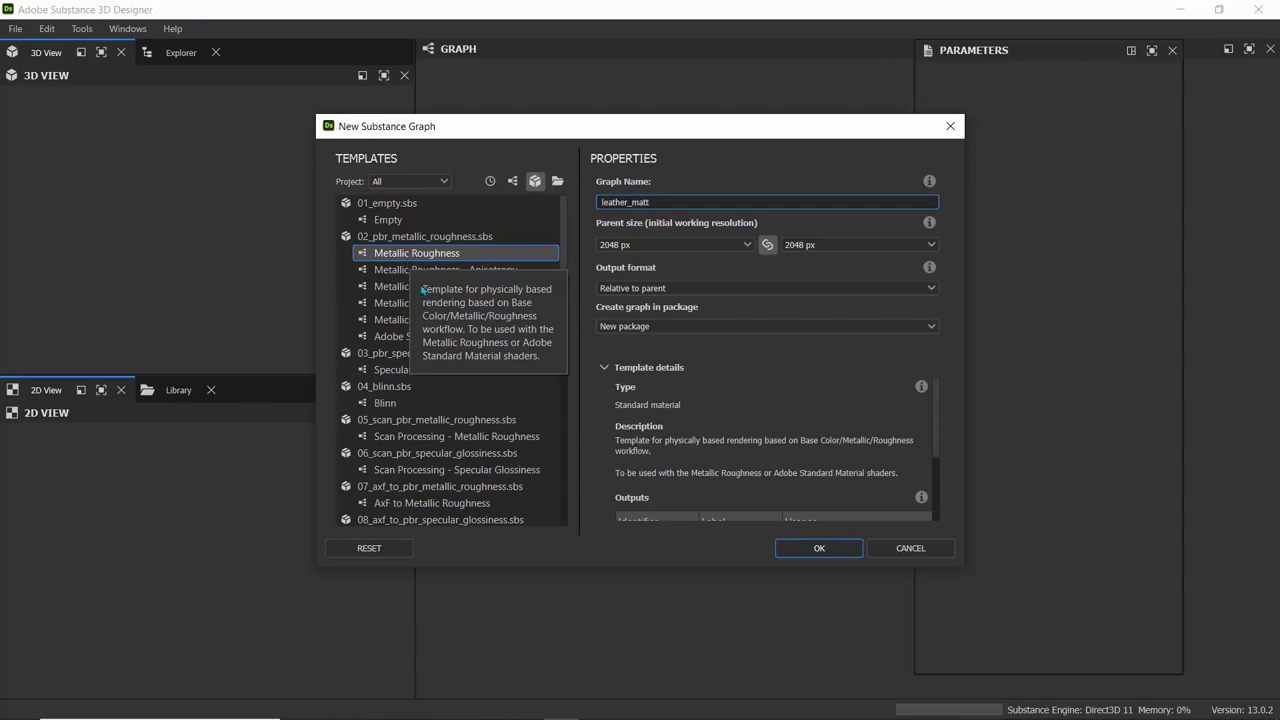
click(818, 550)
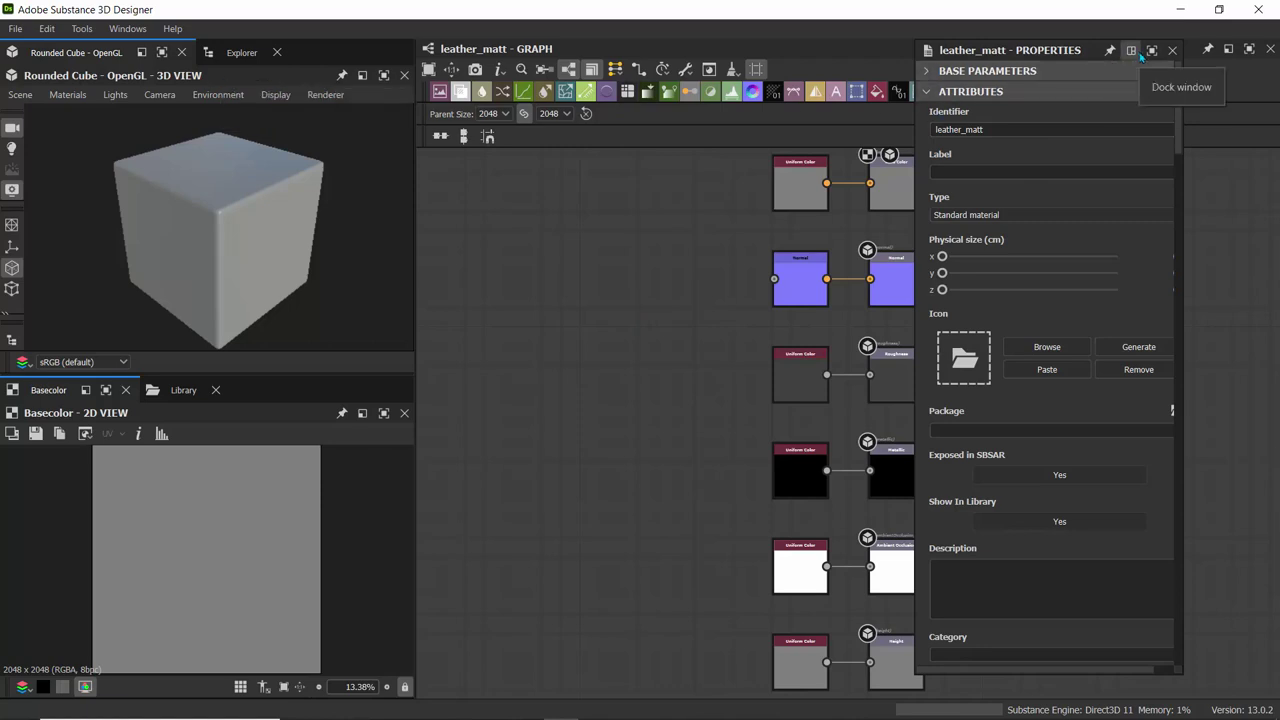
- Restore the default window layout
click(128, 28)
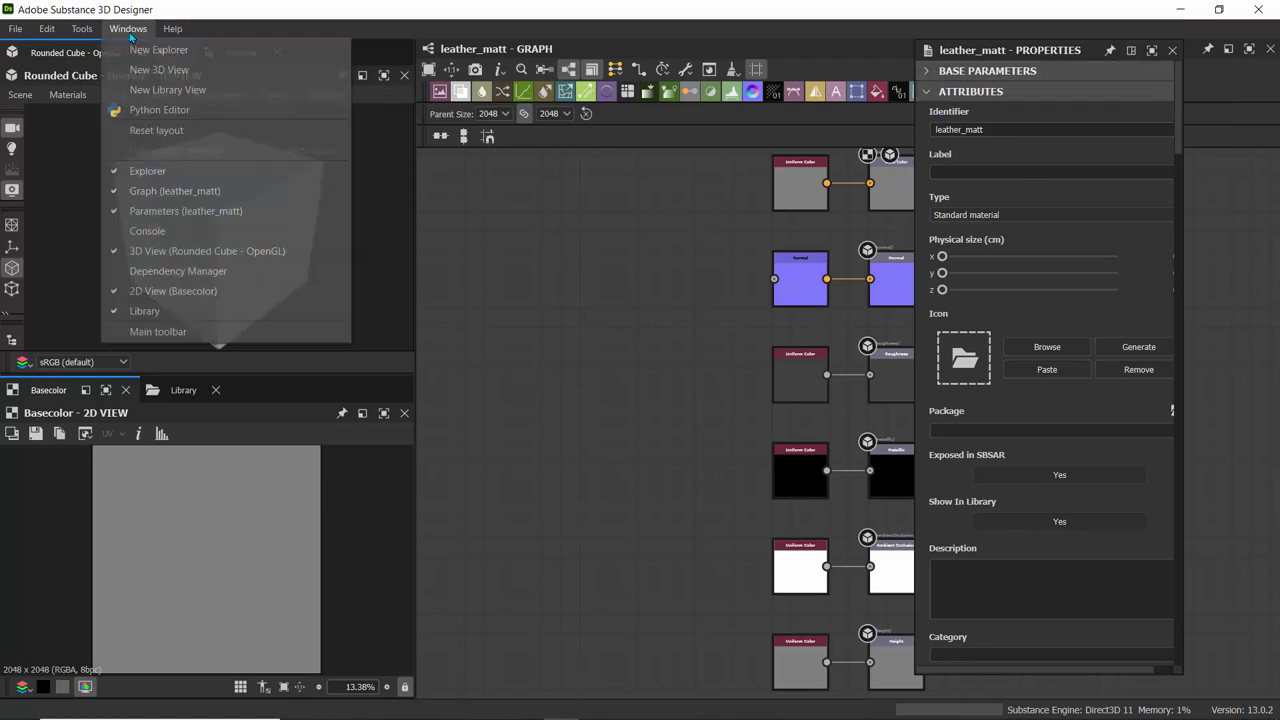
click(161, 131)
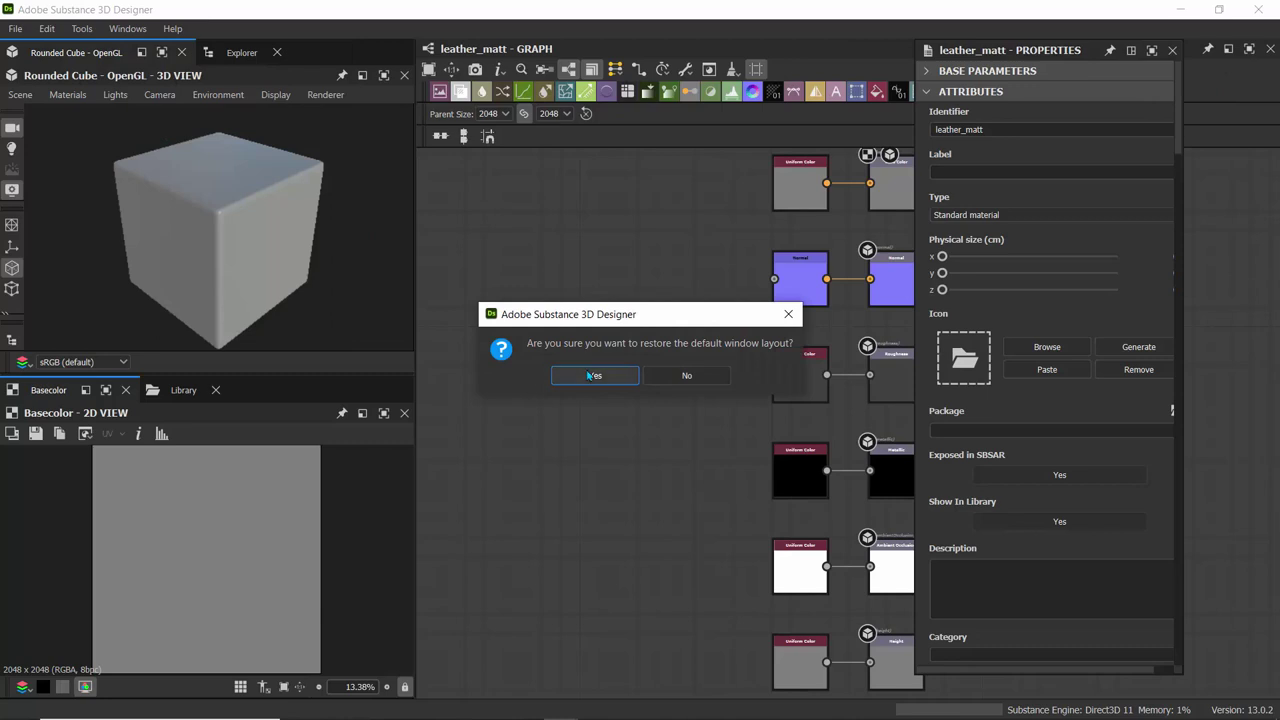
click(587, 375)
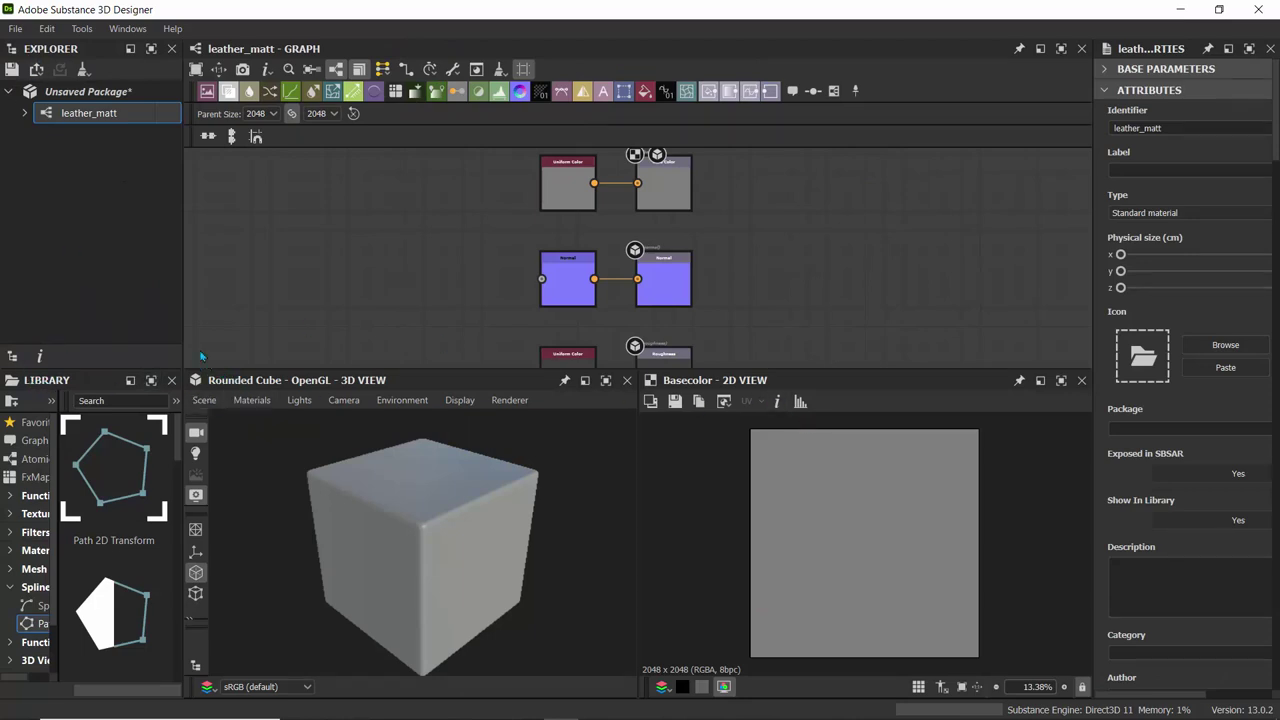
- Dock the 3D View together with the Explorer and the 2D View together with the Library, keeping both views in front
drag(205, 380, 72, 215)
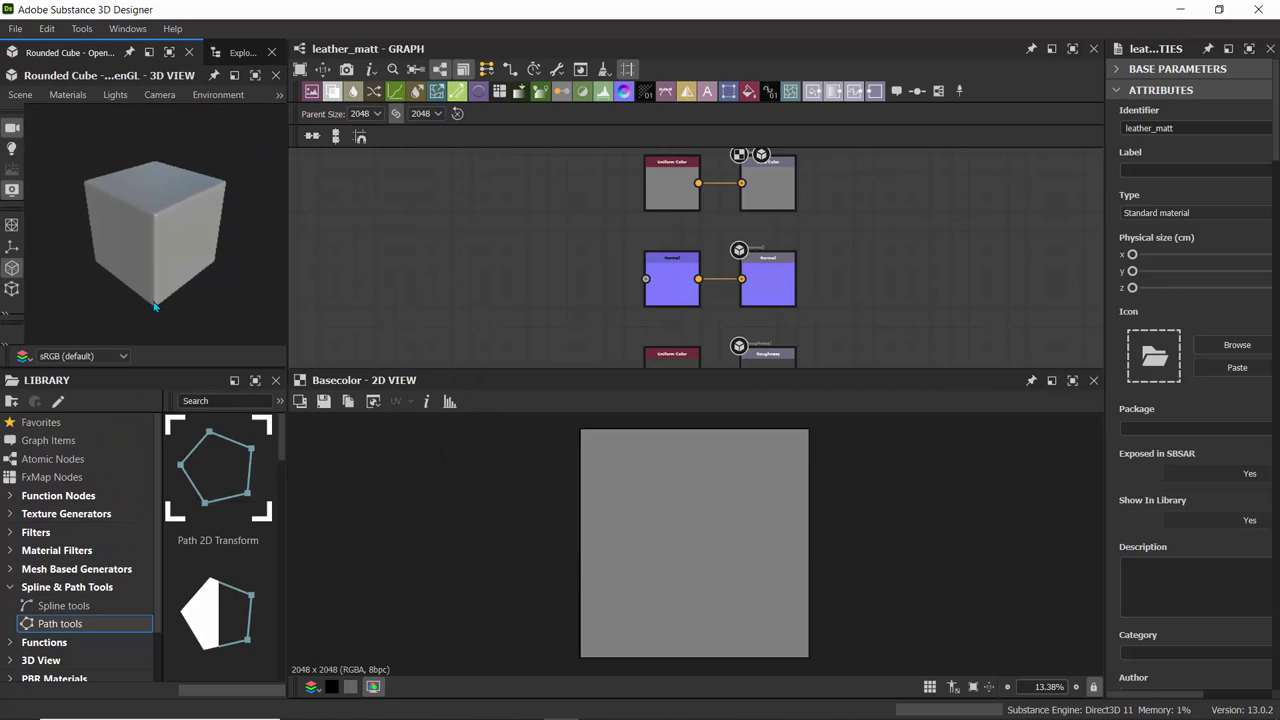
drag(350, 384, 100, 432)
click(195, 384)
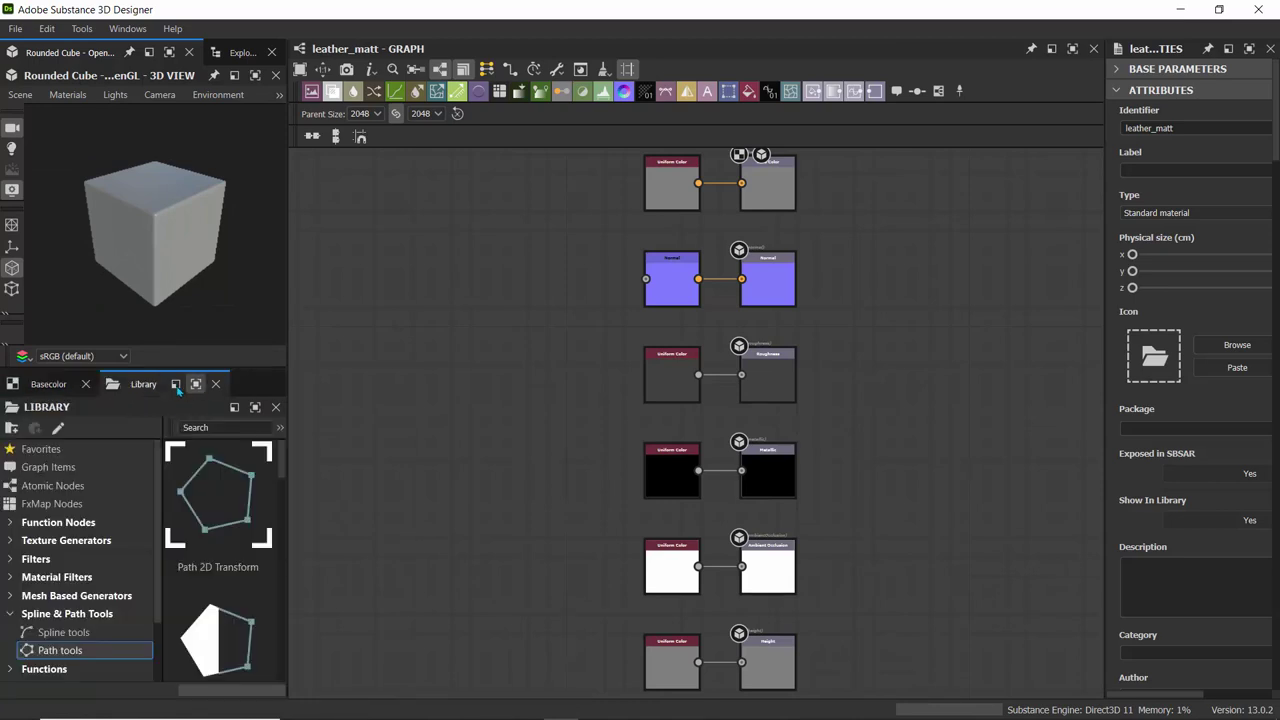
click(50, 386)
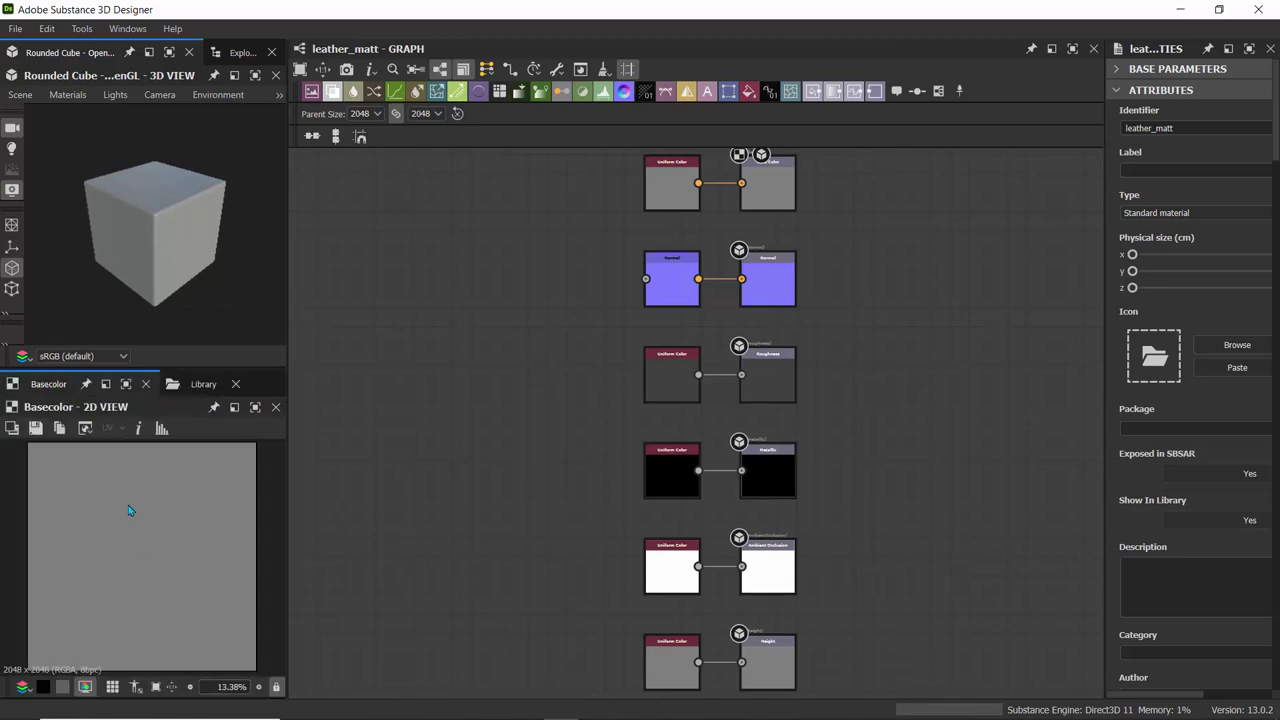
scroll(141, 238, up, 3)
scroll(163, 240, down, 1)
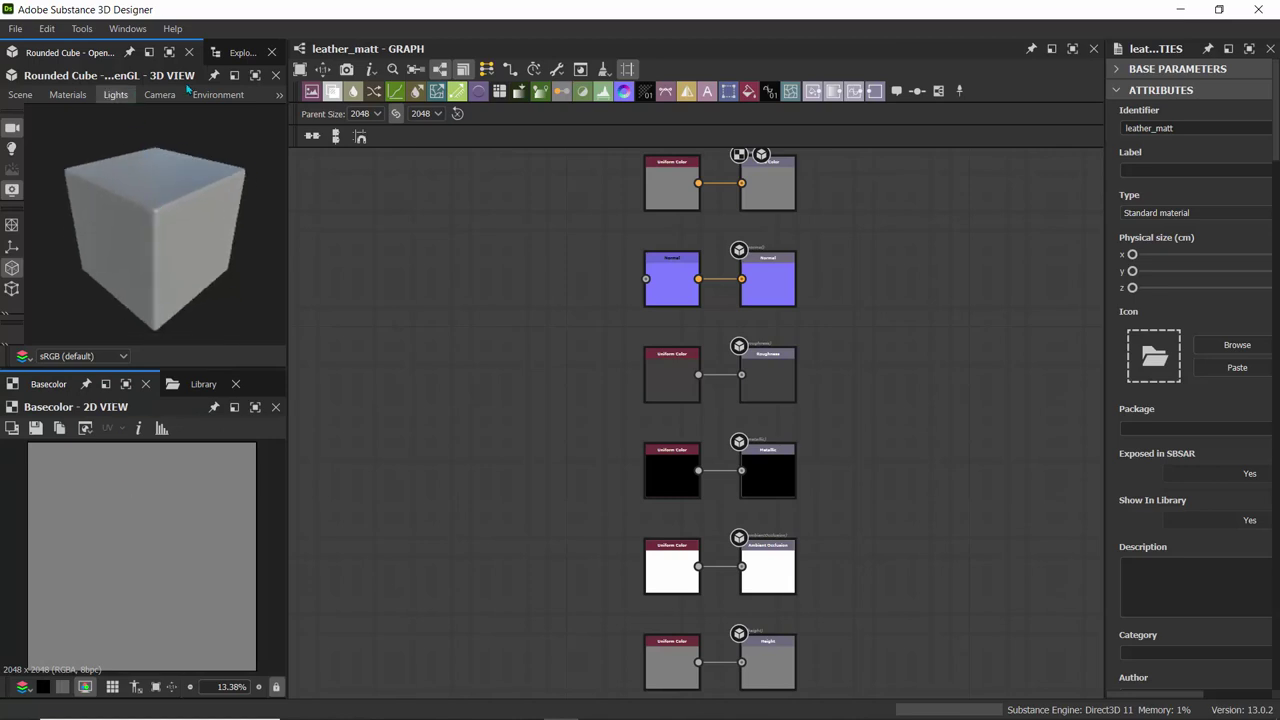
click(238, 53)
click(60, 54)
- Widen the Properties area beside the graph
scroll(466, 305, down, 3)
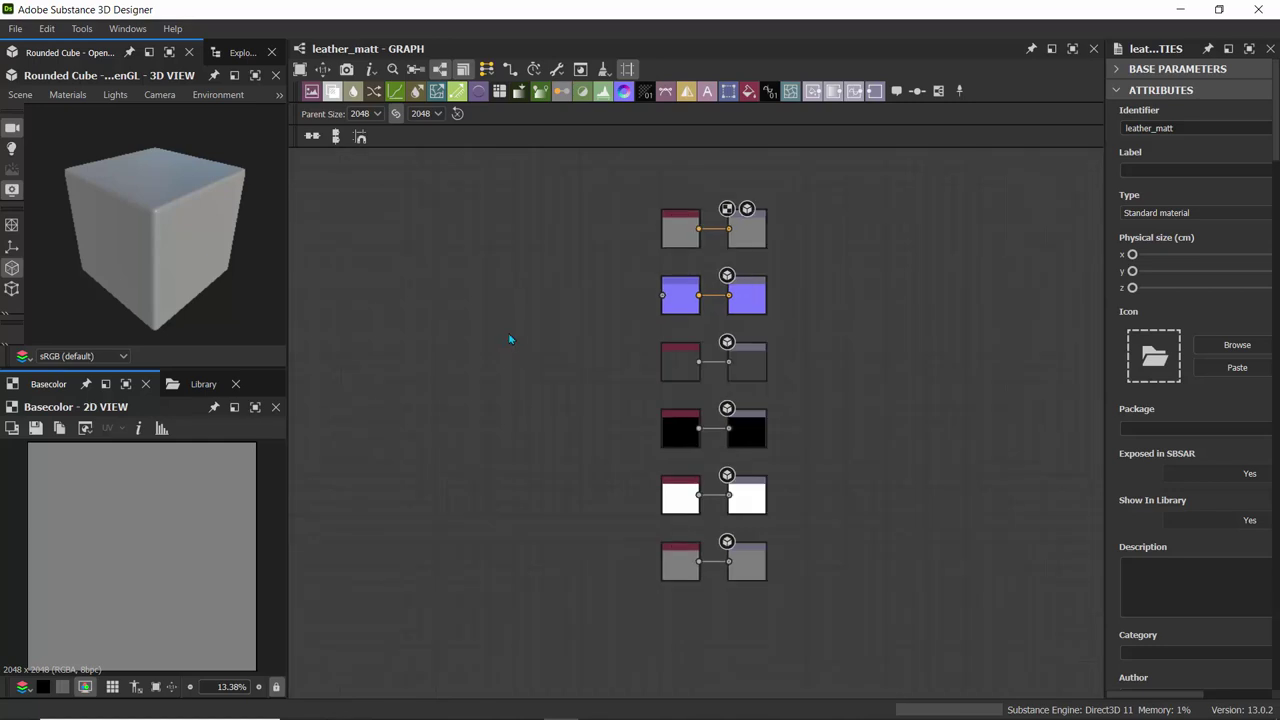
middle_drag(511, 343, 583, 354)
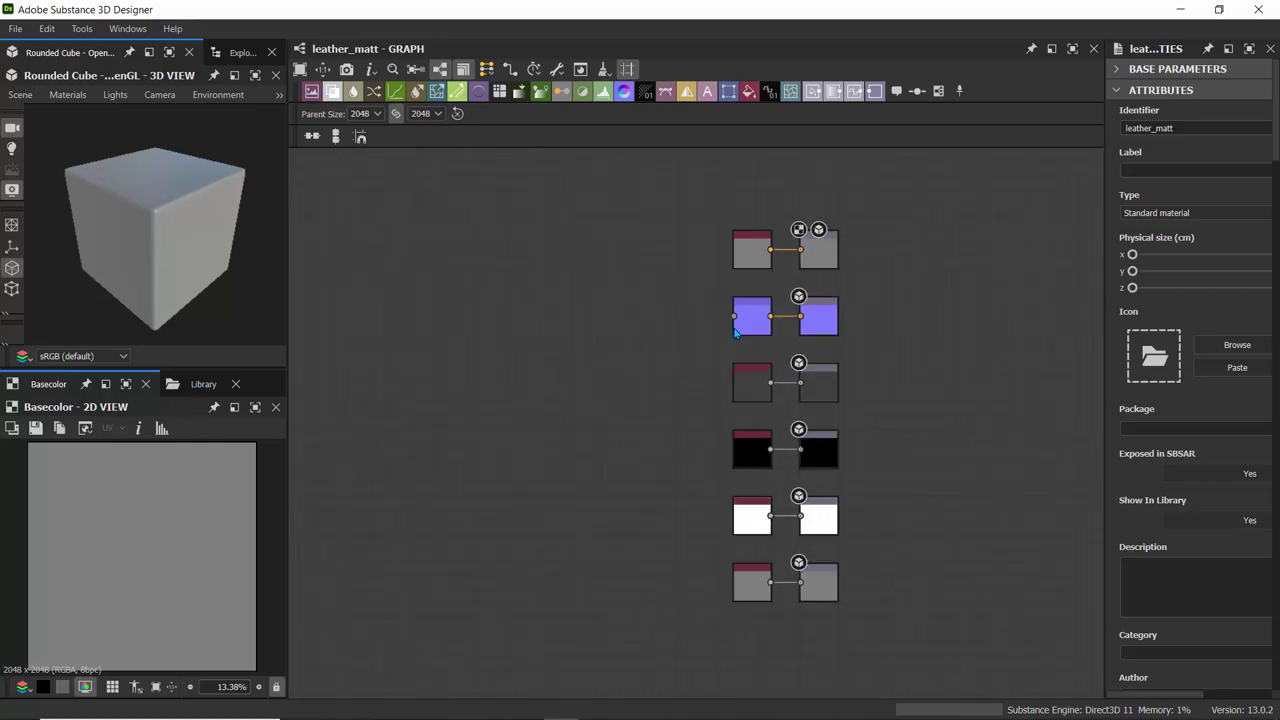
drag(1105, 114, 997, 118)
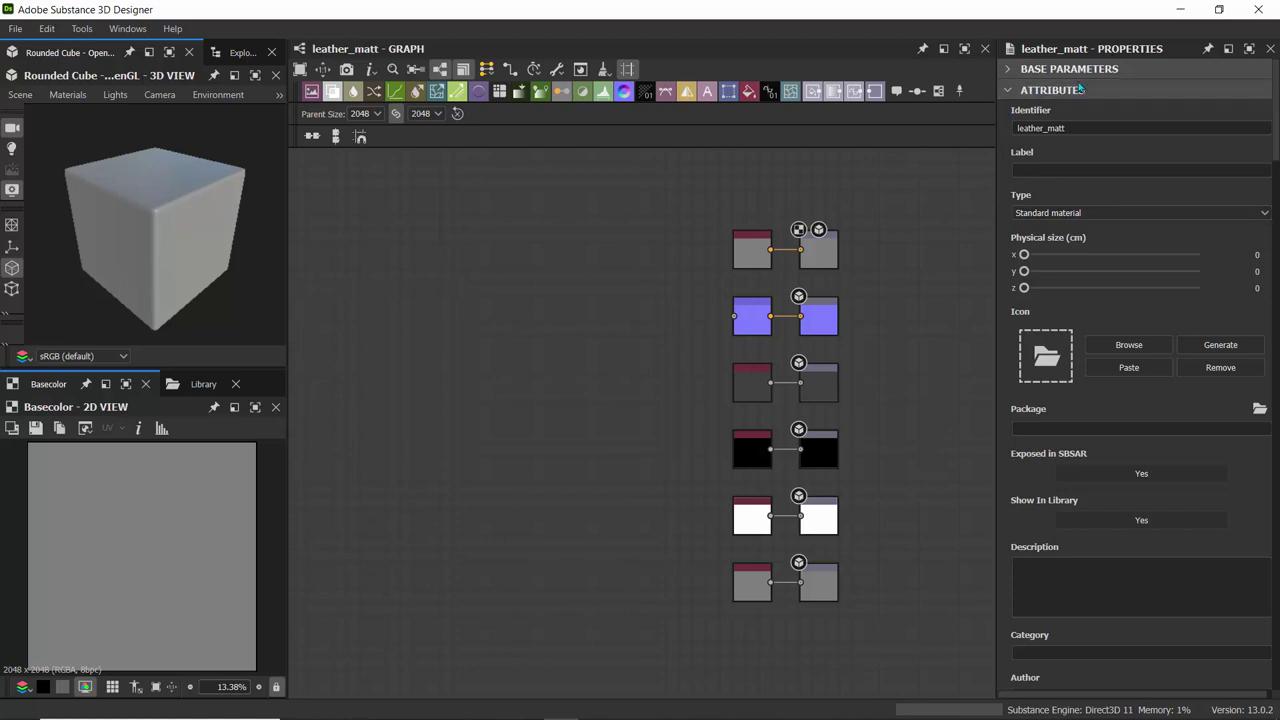
scroll(664, 275, up, 2)
middle_drag(543, 375, 553, 317)
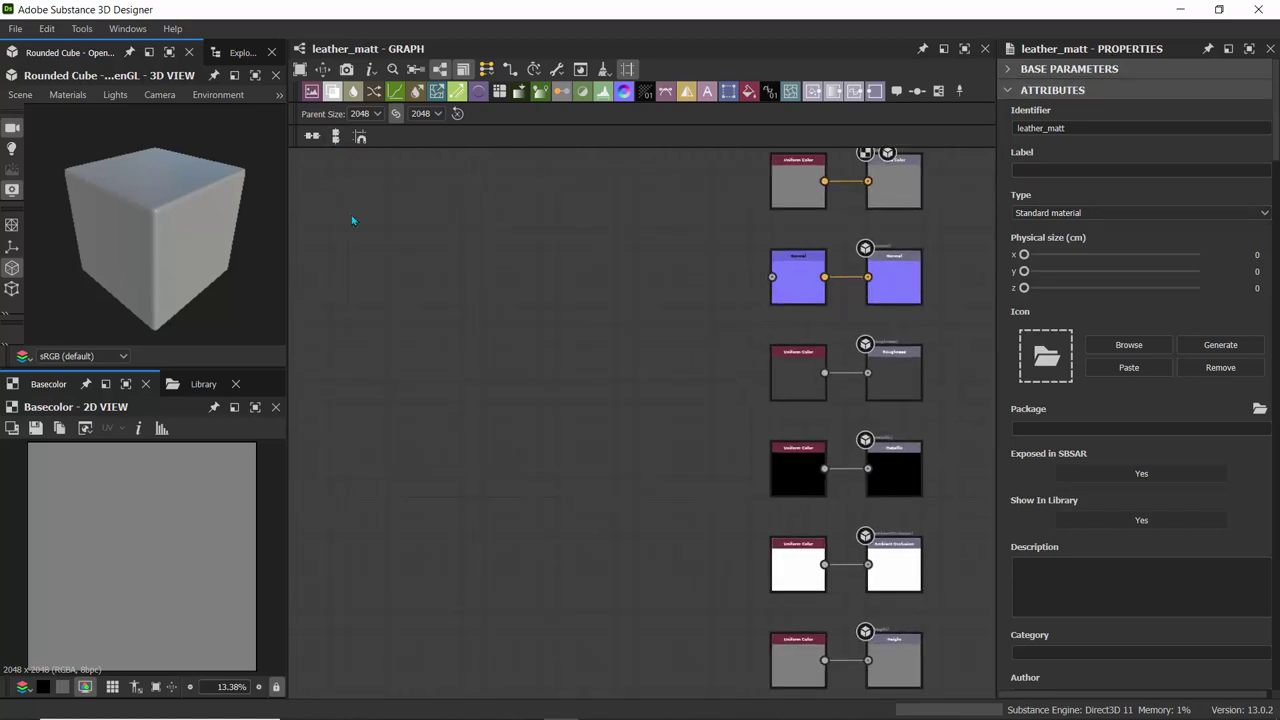
- Set the default 3D material to Metallic Roughness with Tesselation + Displacement, and raise its tessellation factor and height scale
click(56, 95)
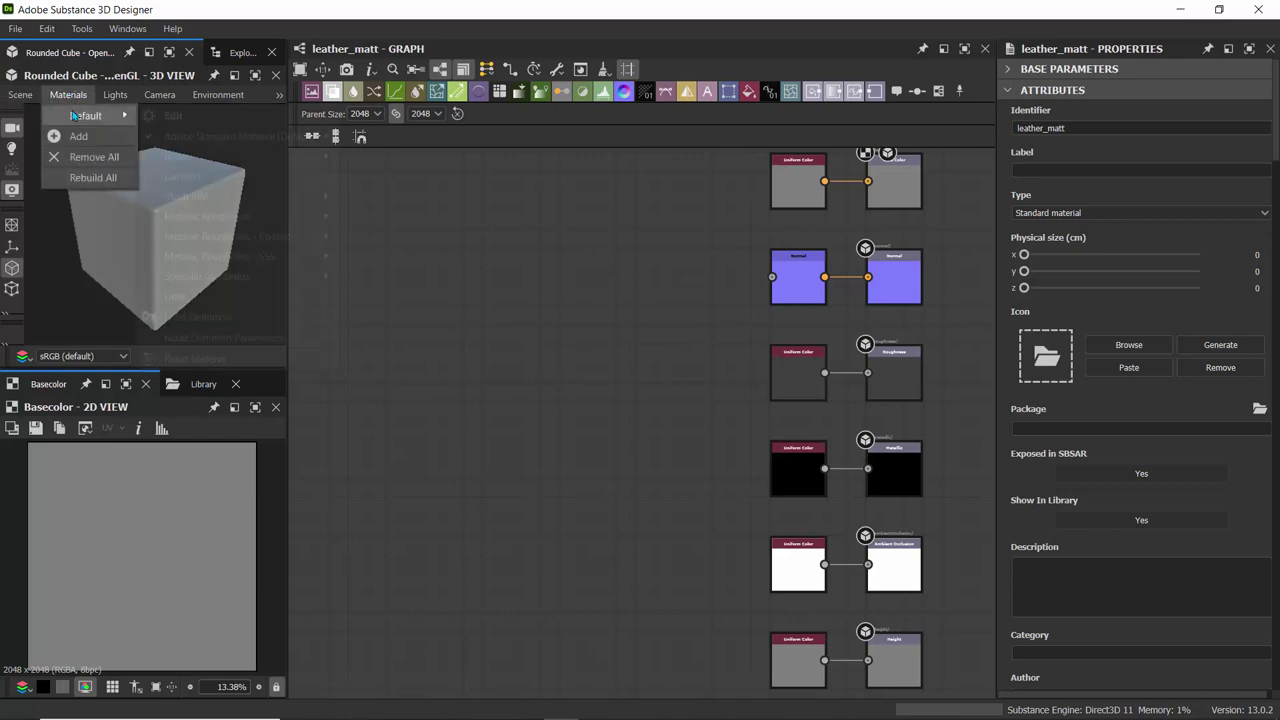
mouse_move(72, 116)
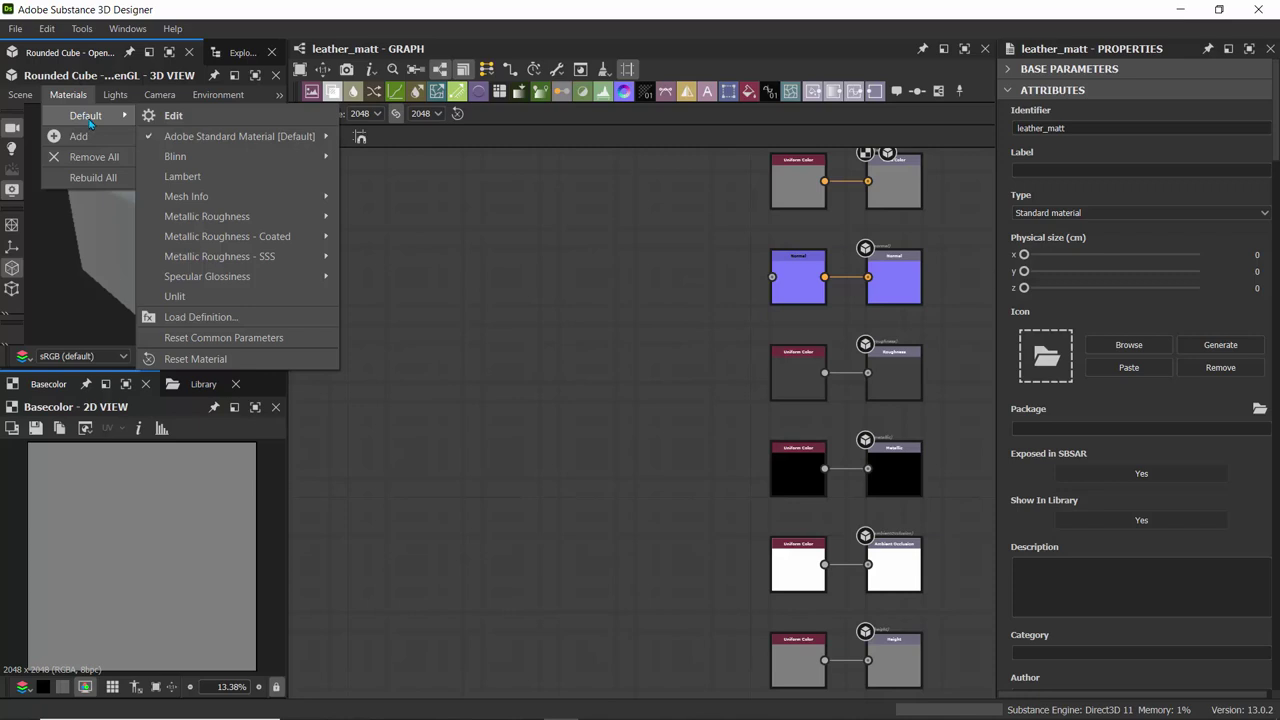
mouse_move(213, 216)
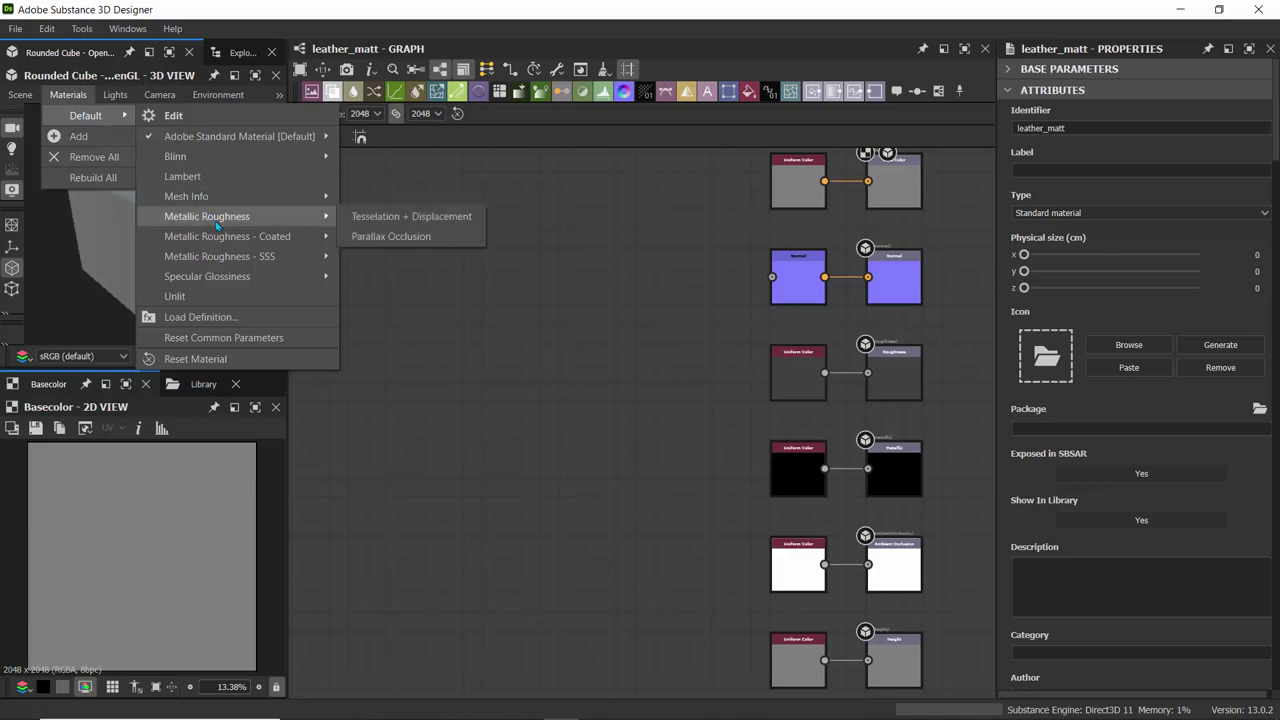
click(376, 218)
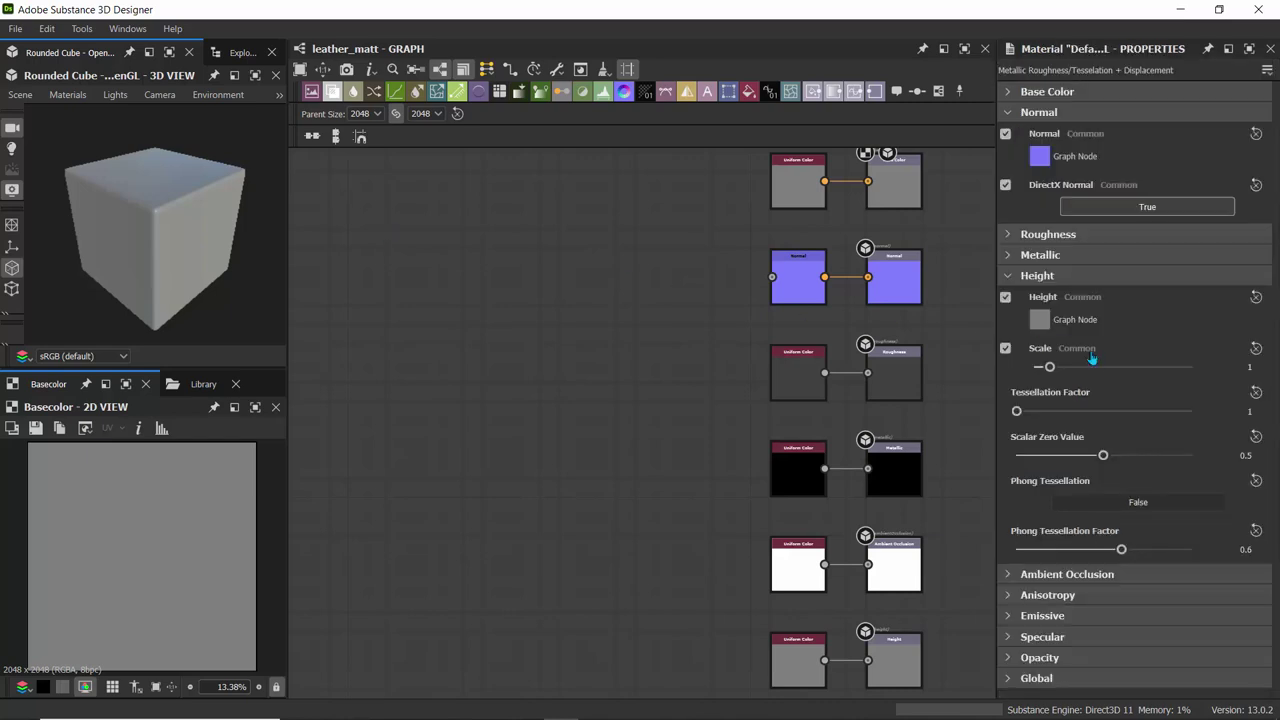
drag(1016, 411, 1099, 414)
drag(1050, 367, 1100, 370)
- Set the Normal node's intensity to 3
click(782, 275)
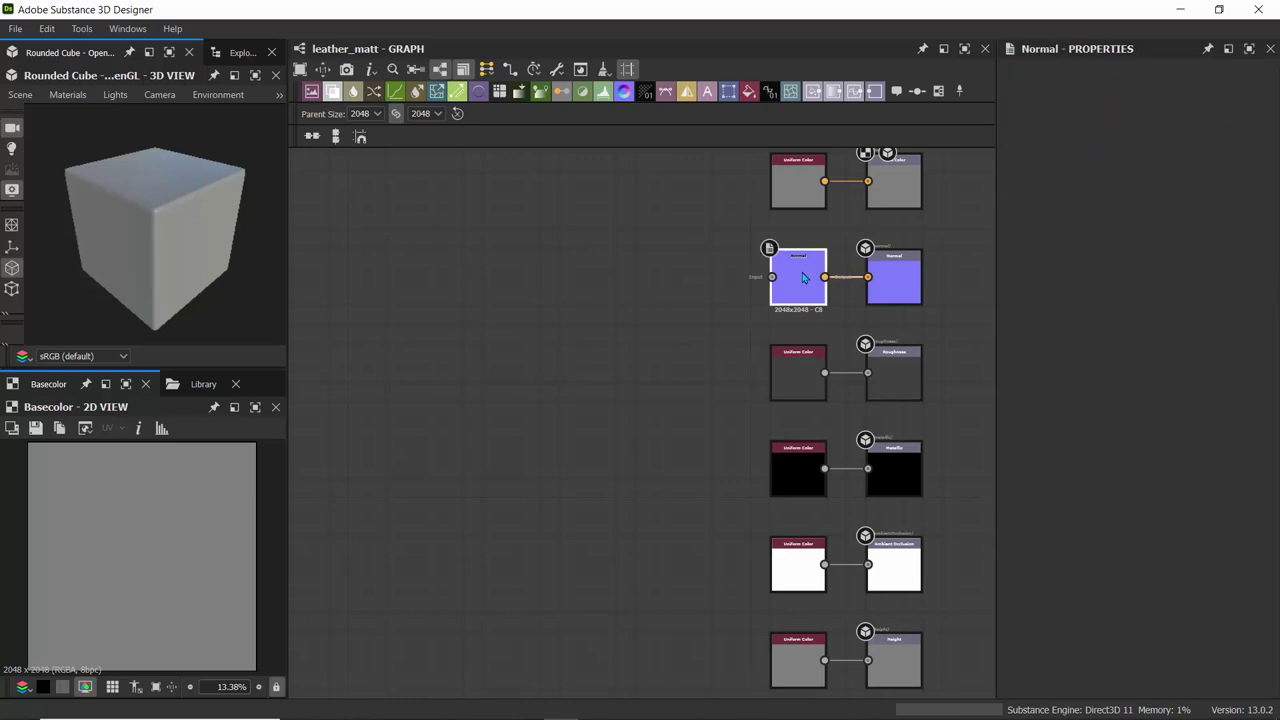
click(1252, 129)
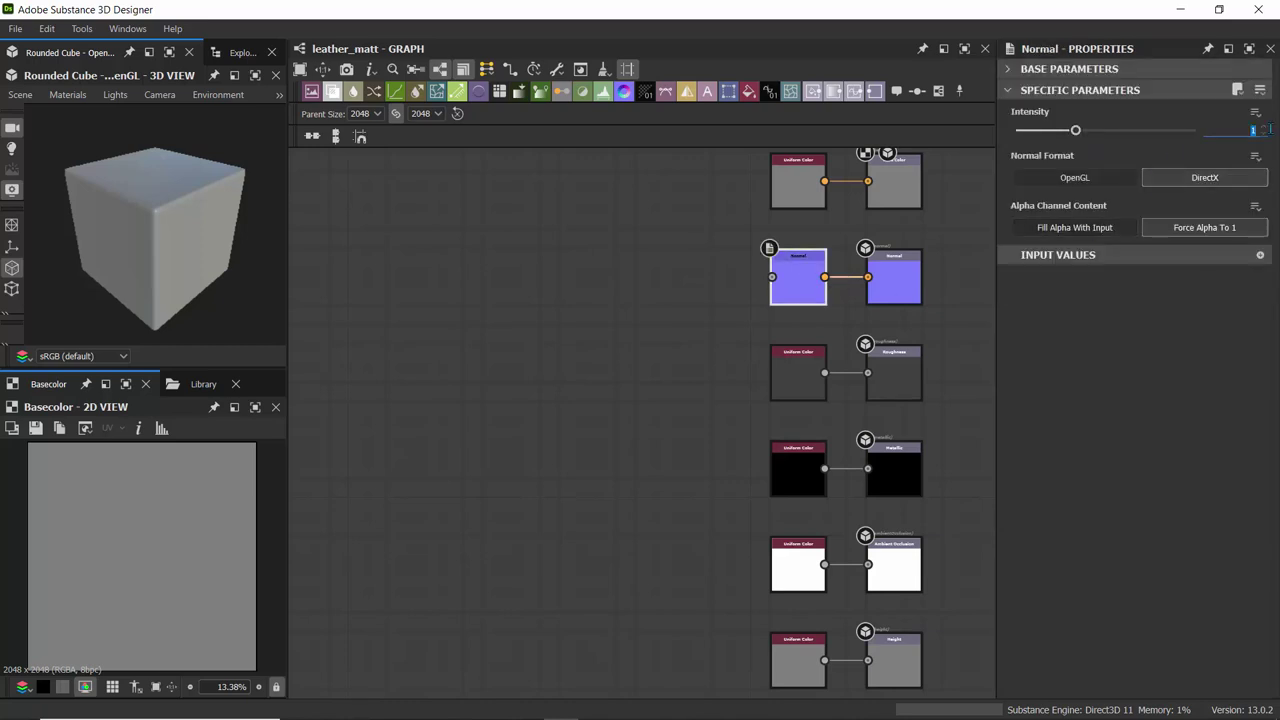
key(Return)
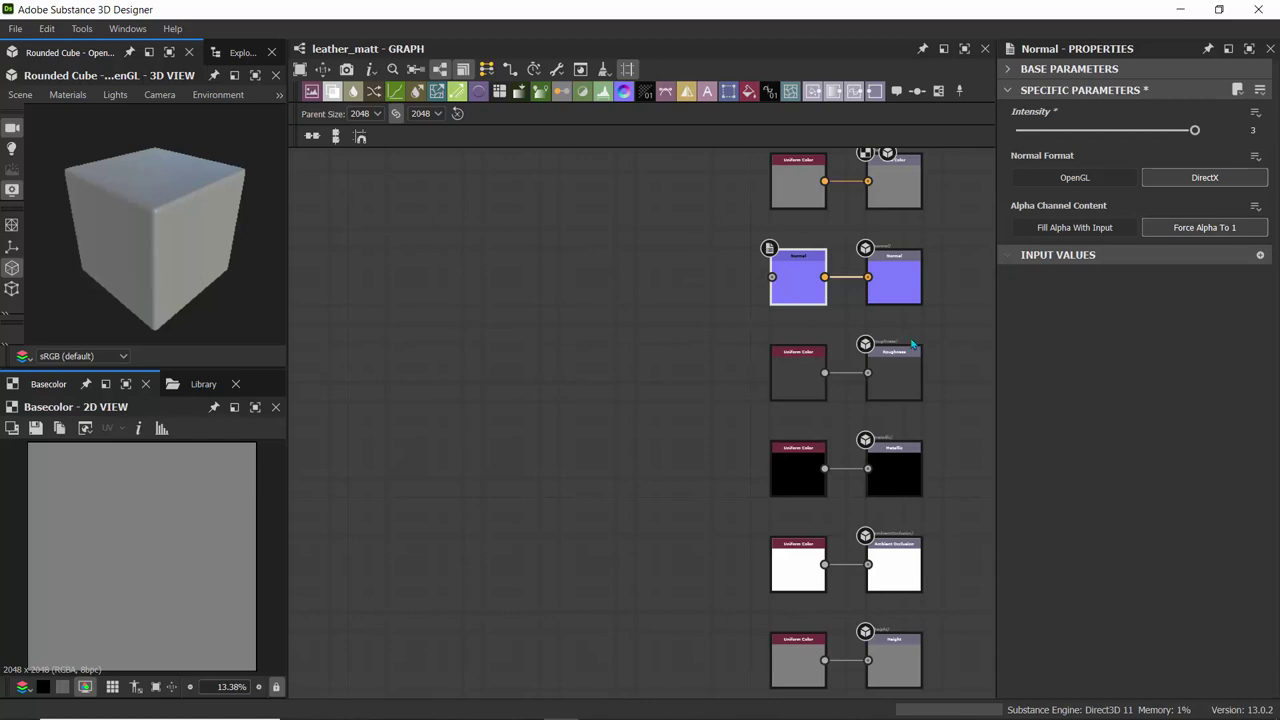
- Move the ambient occlusion's Uniform Color node aside, add an Ambient Occlusion (HBAO) node and connect it to the Ambient Occlusion output
middle_drag(656, 446, 574, 294)
scroll(638, 417, up, 5)
scroll(638, 417, down, 4)
middle_drag(638, 417, 557, 370)
drag(663, 371, 571, 371)
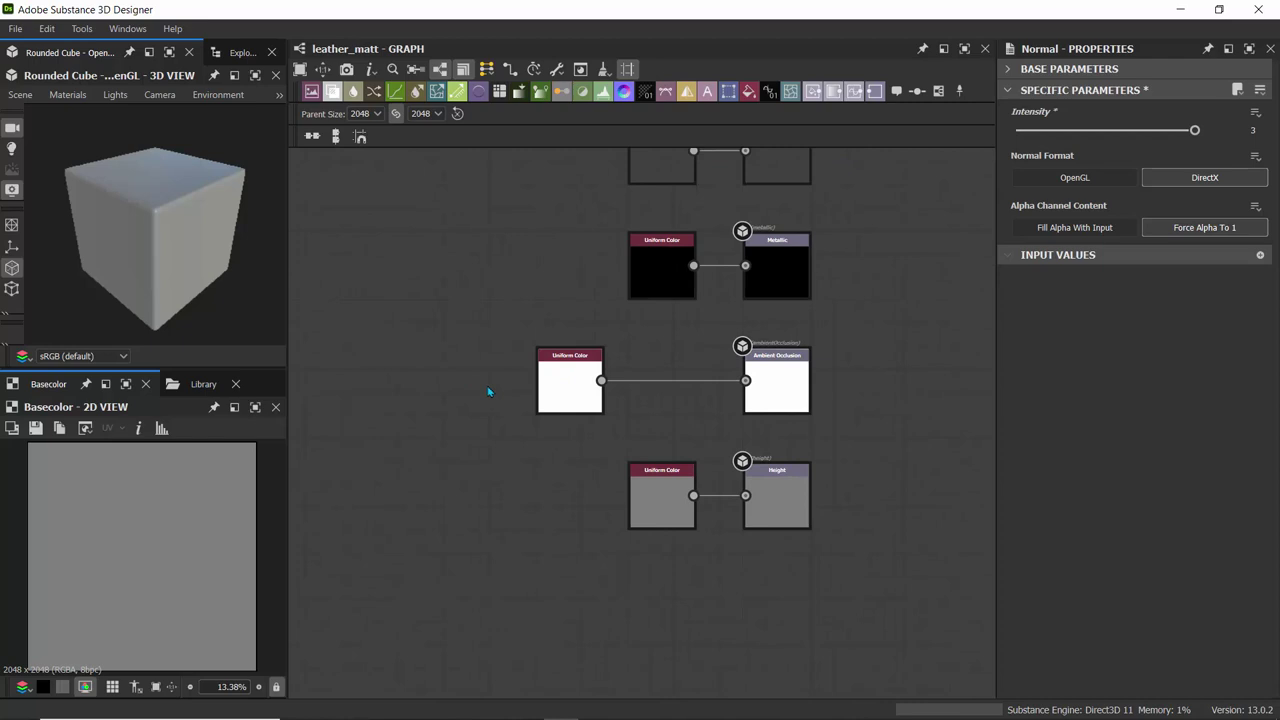
key(space)
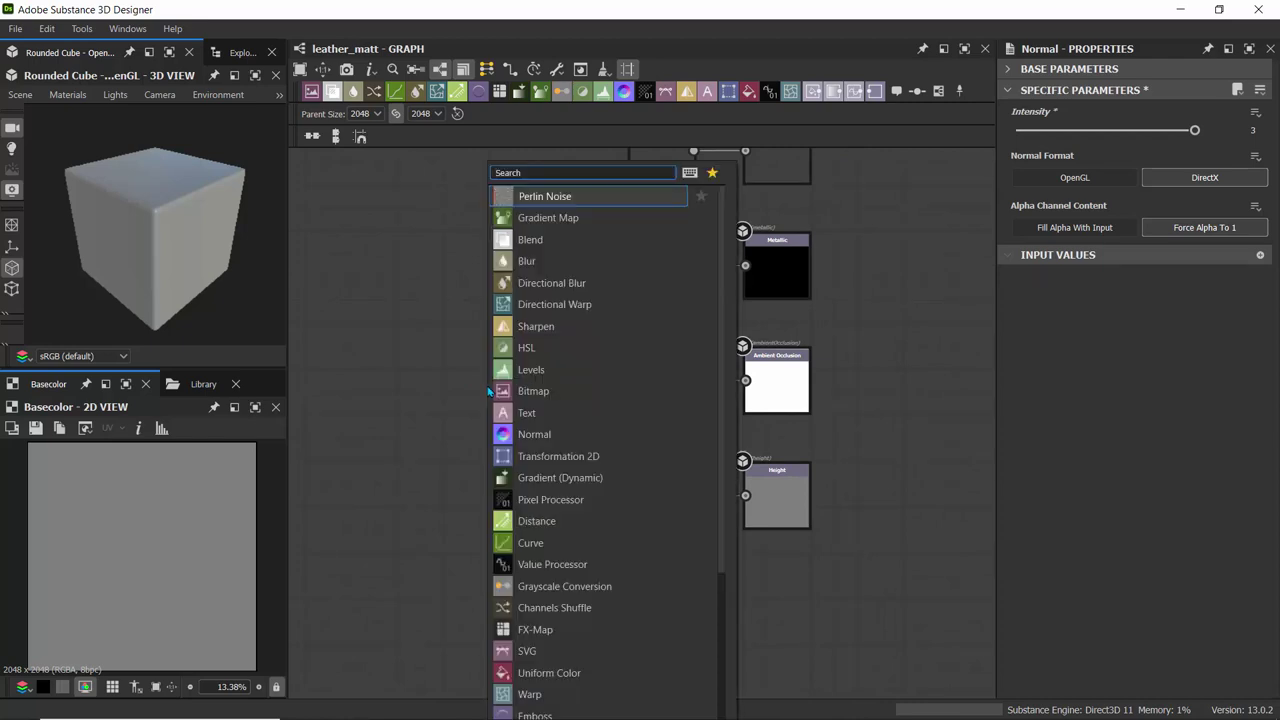
text(hba)
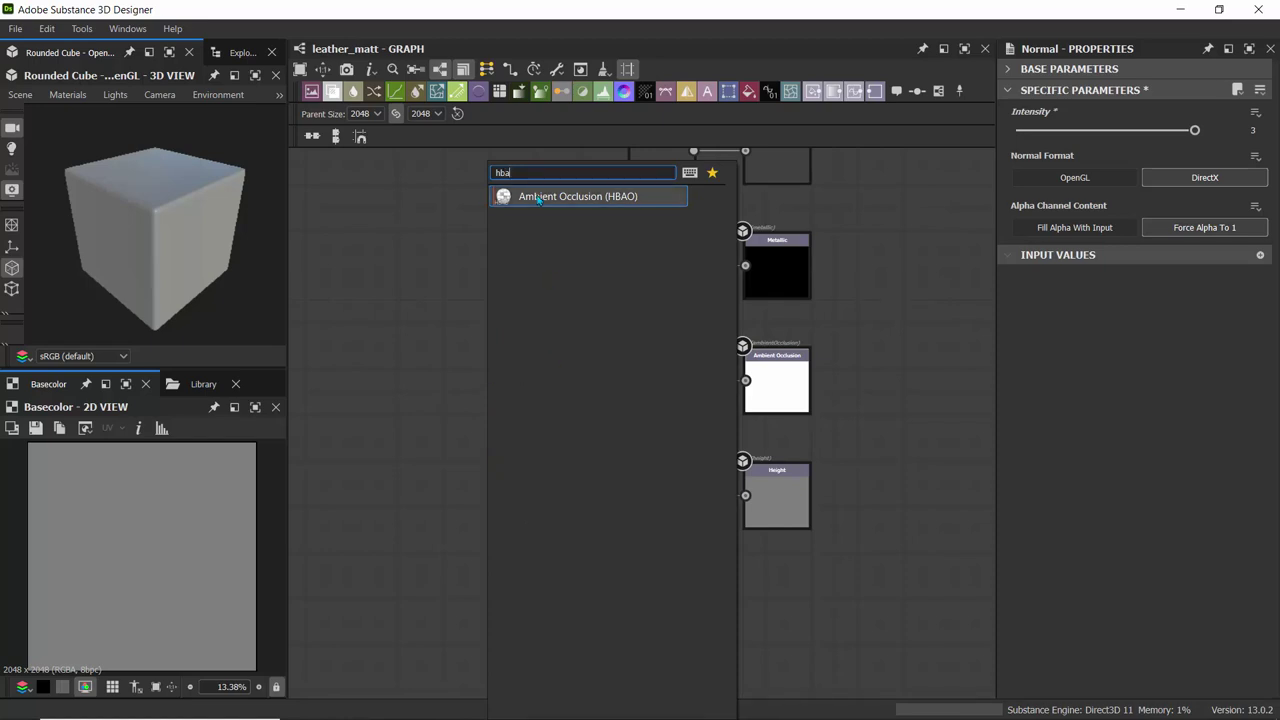
click(537, 199)
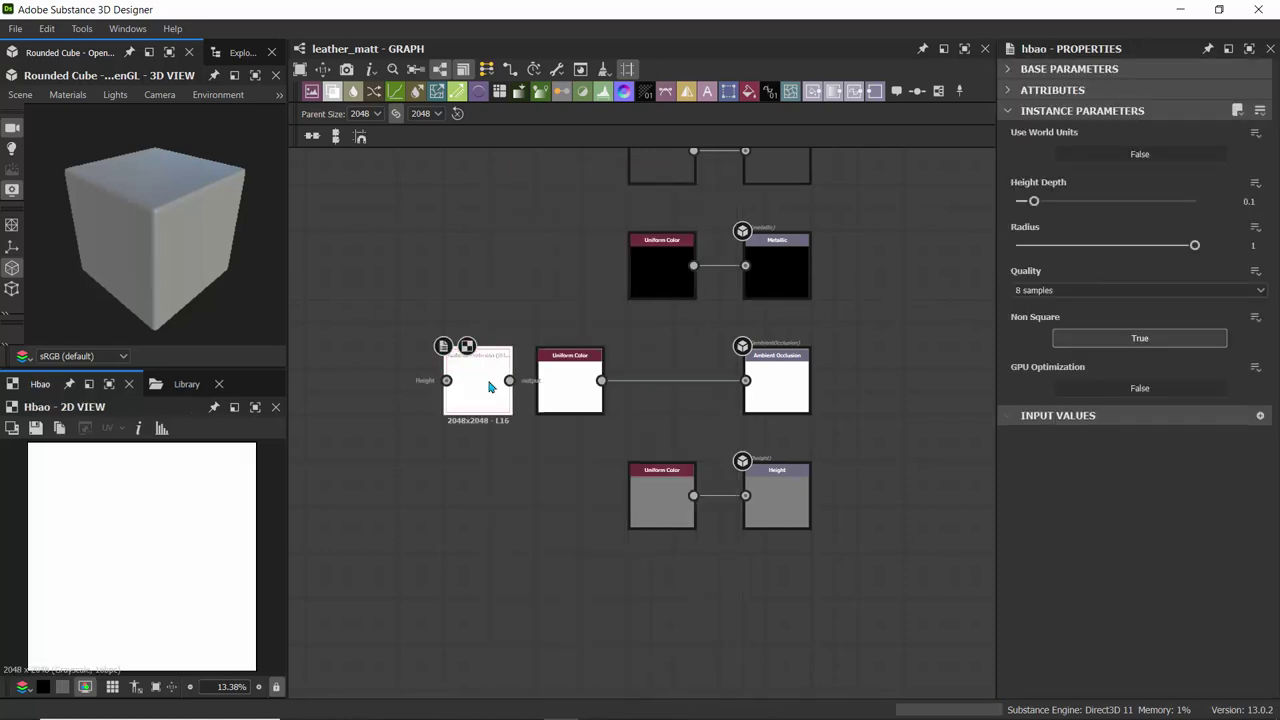
drag(510, 380, 745, 380)
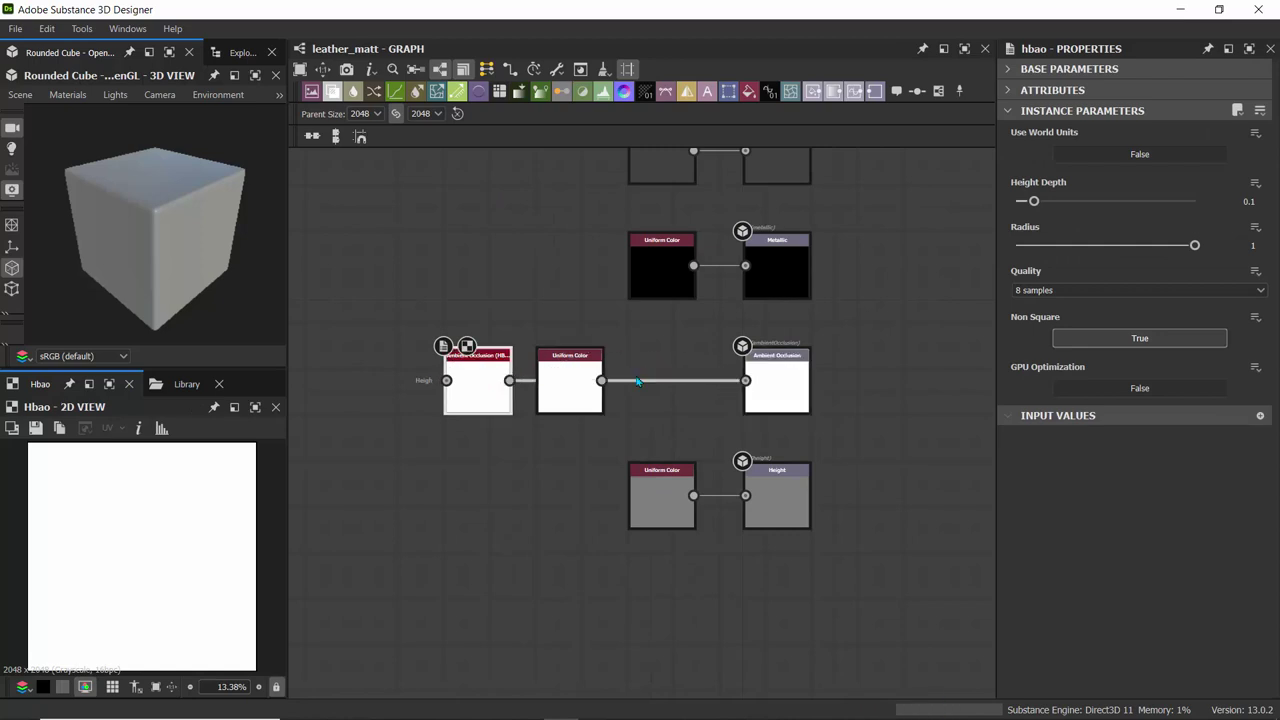
- Move the spare white Uniform Color node out of the ambient occlusion row and place the HBAO node directly beside its output
drag(586, 370, 480, 478)
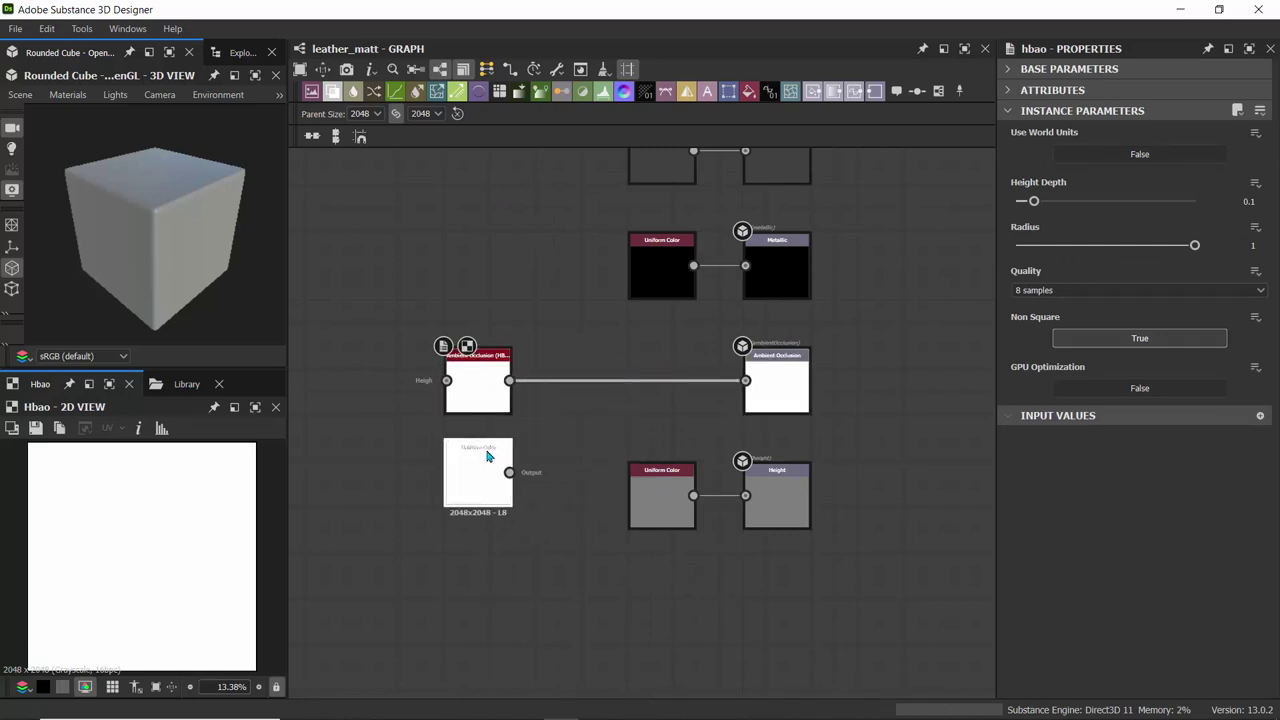
middle_drag(484, 324, 568, 387)
drag(557, 440, 742, 441)
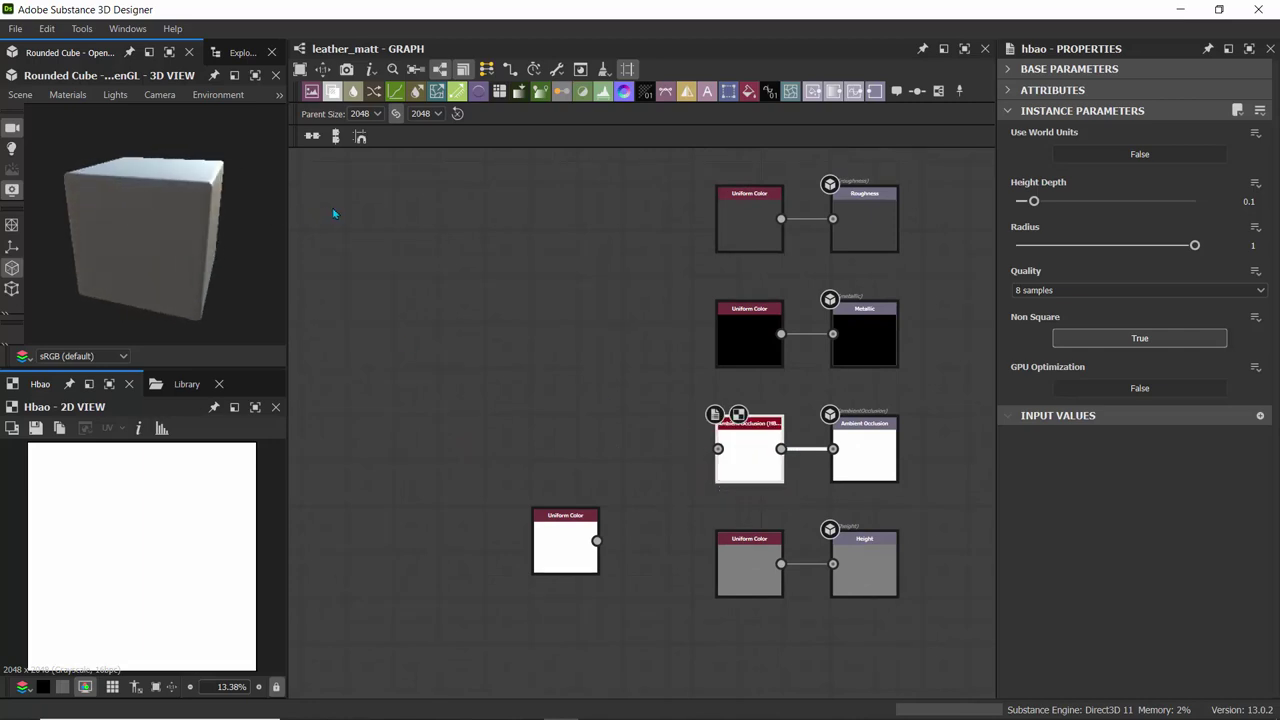
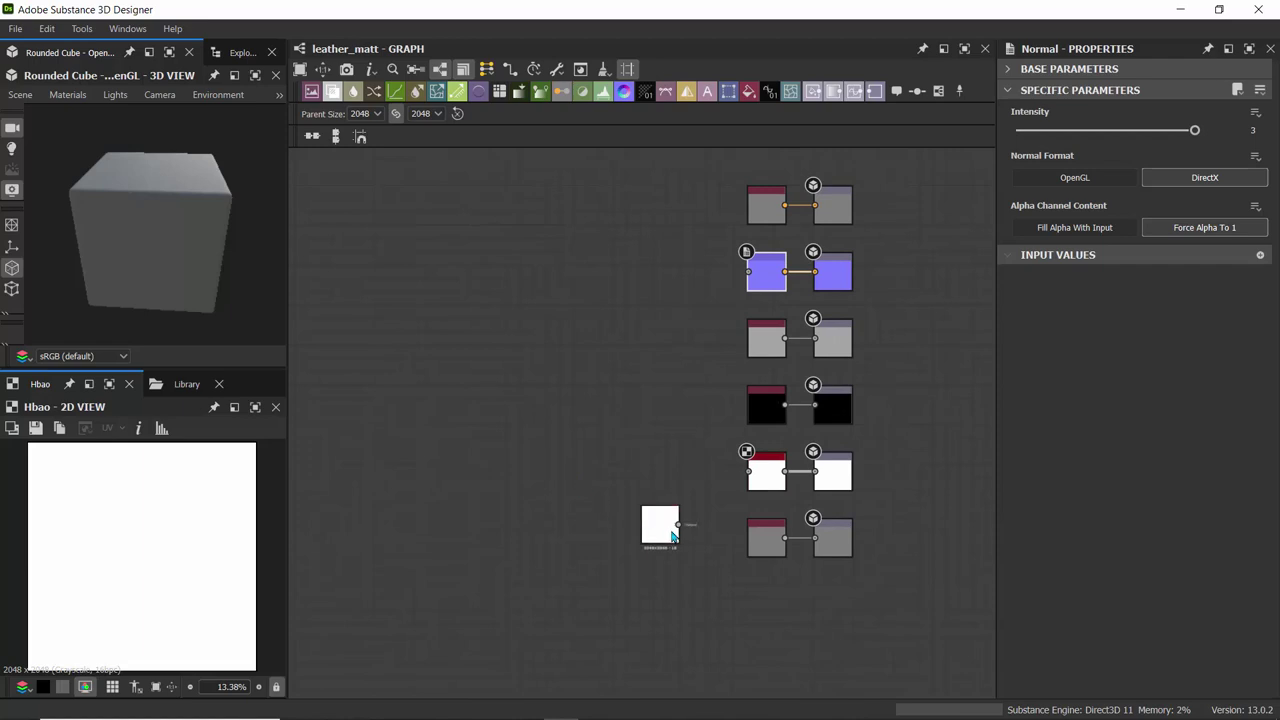
drag(660, 520, 766, 598)
scroll(650, 384, up, 1)
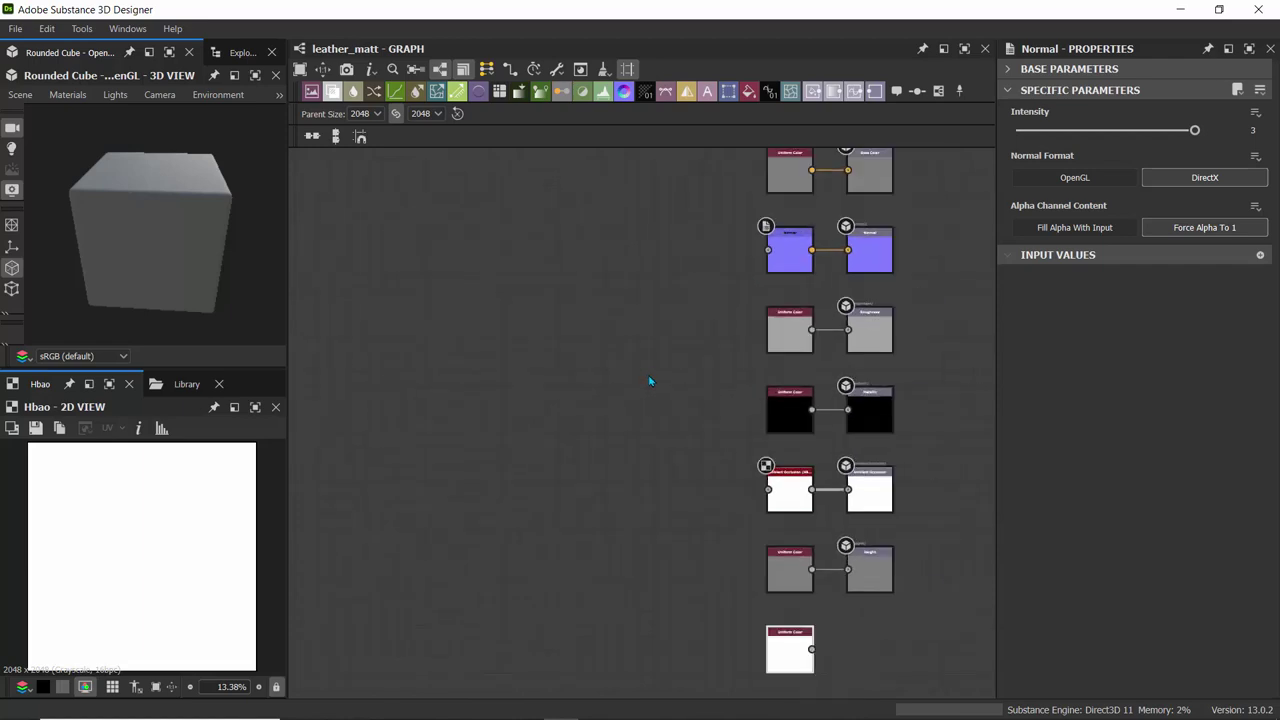
click(354, 92)
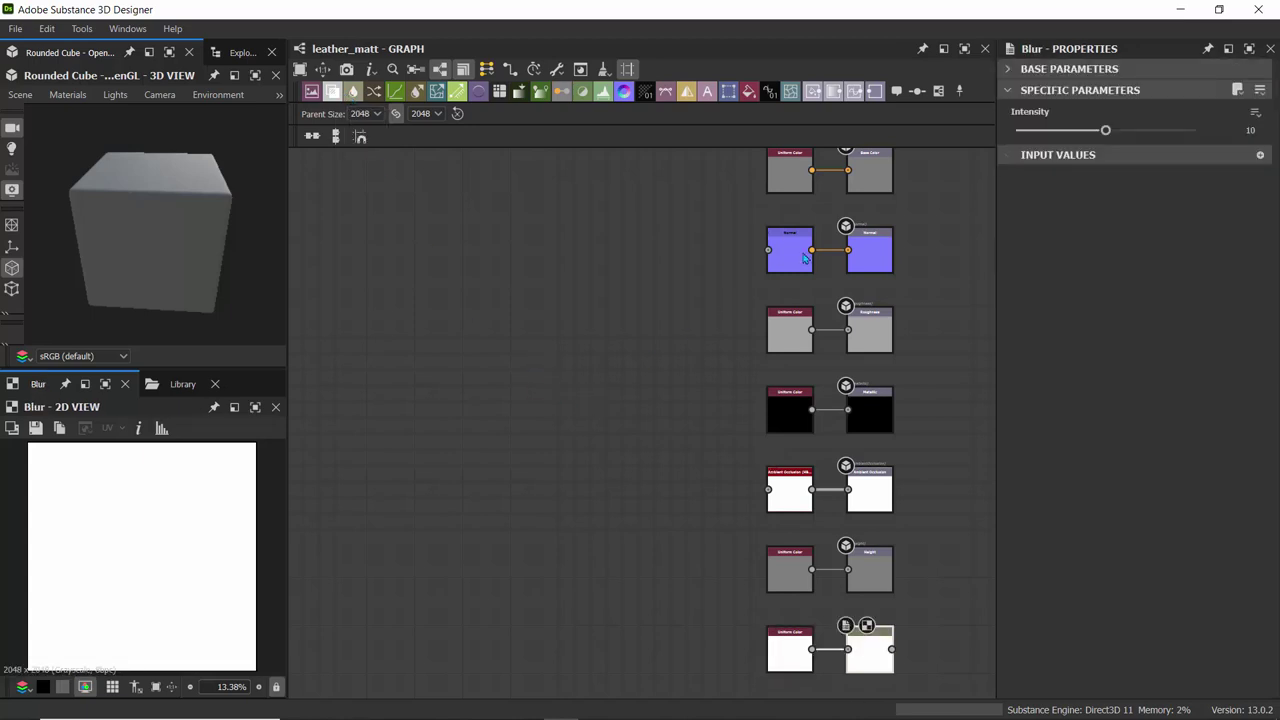
scroll(579, 256, down, 3)
scroll(585, 260, up, 3)
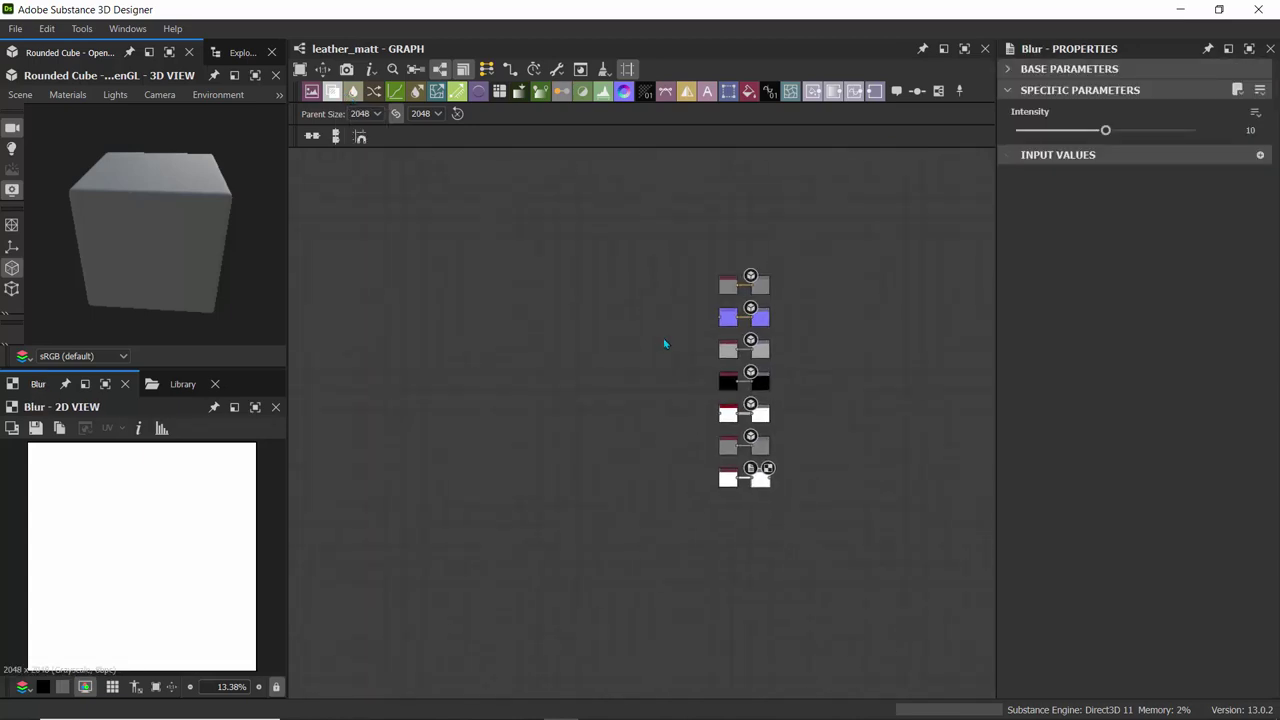
middle_drag(582, 304, 529, 211)
scroll(729, 475, up, 6)
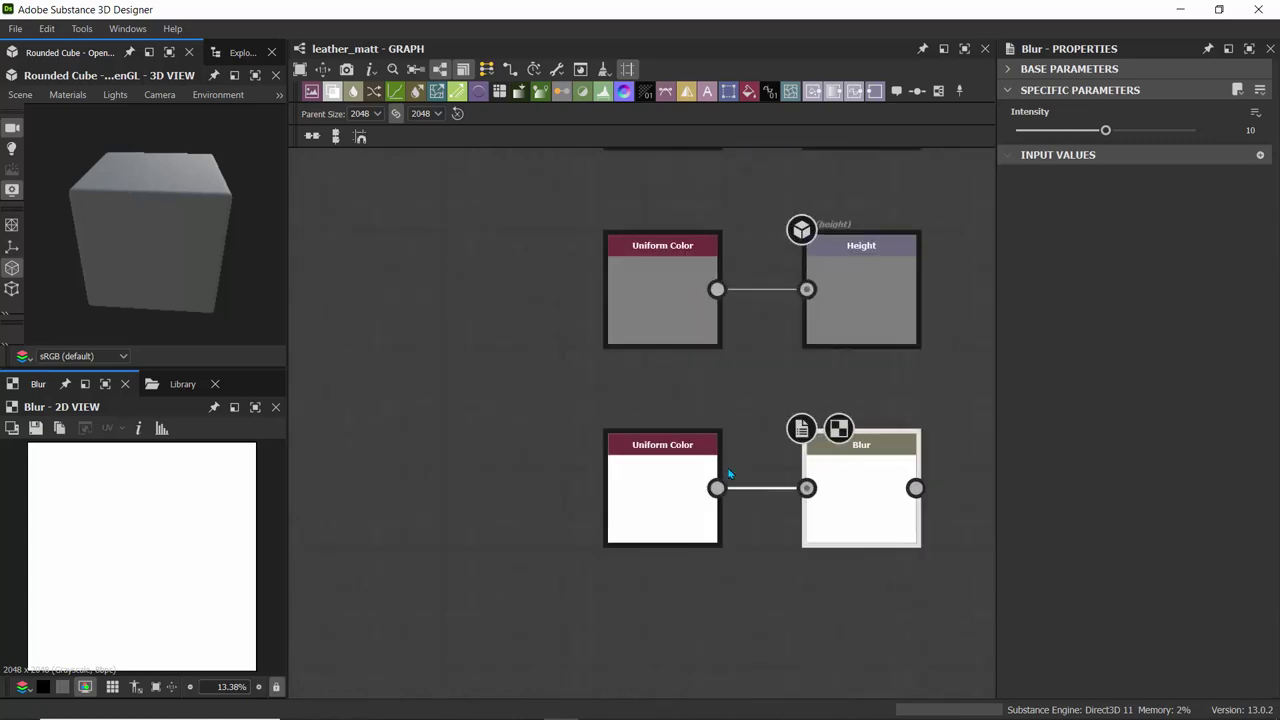
scroll(729, 475, down, 2)
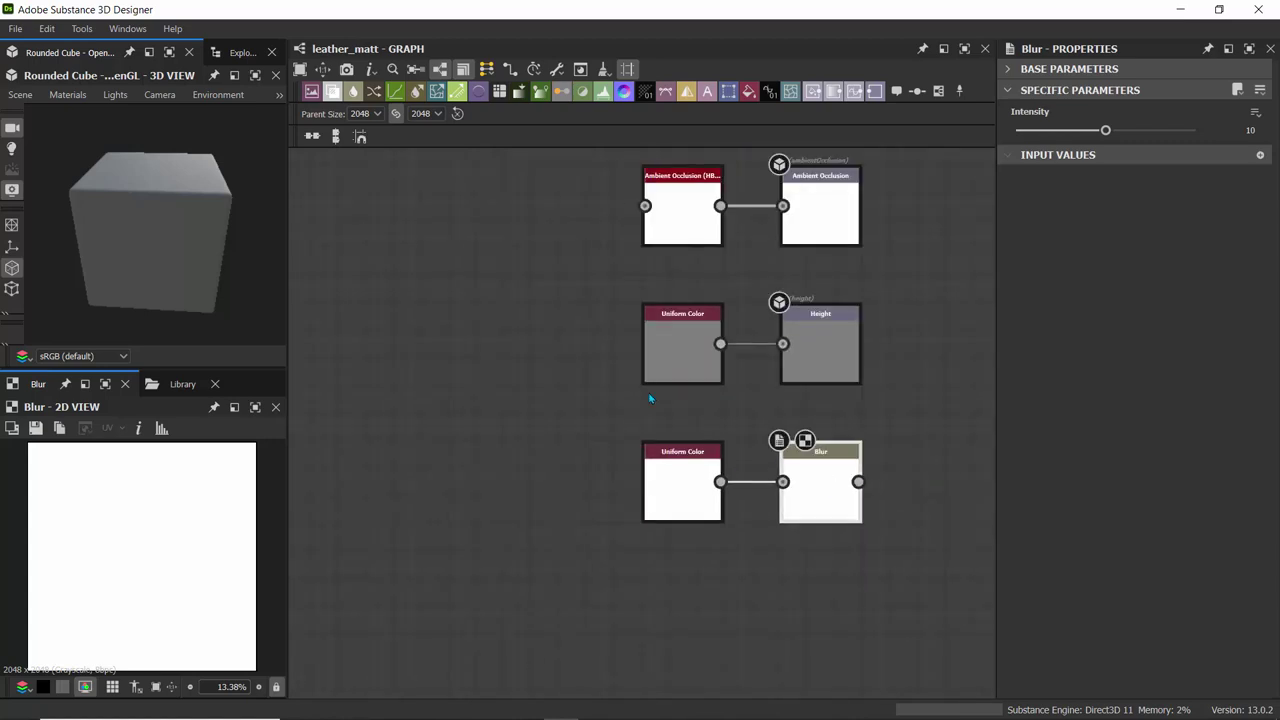
key(ctrl+z)
key(ctrl+z)
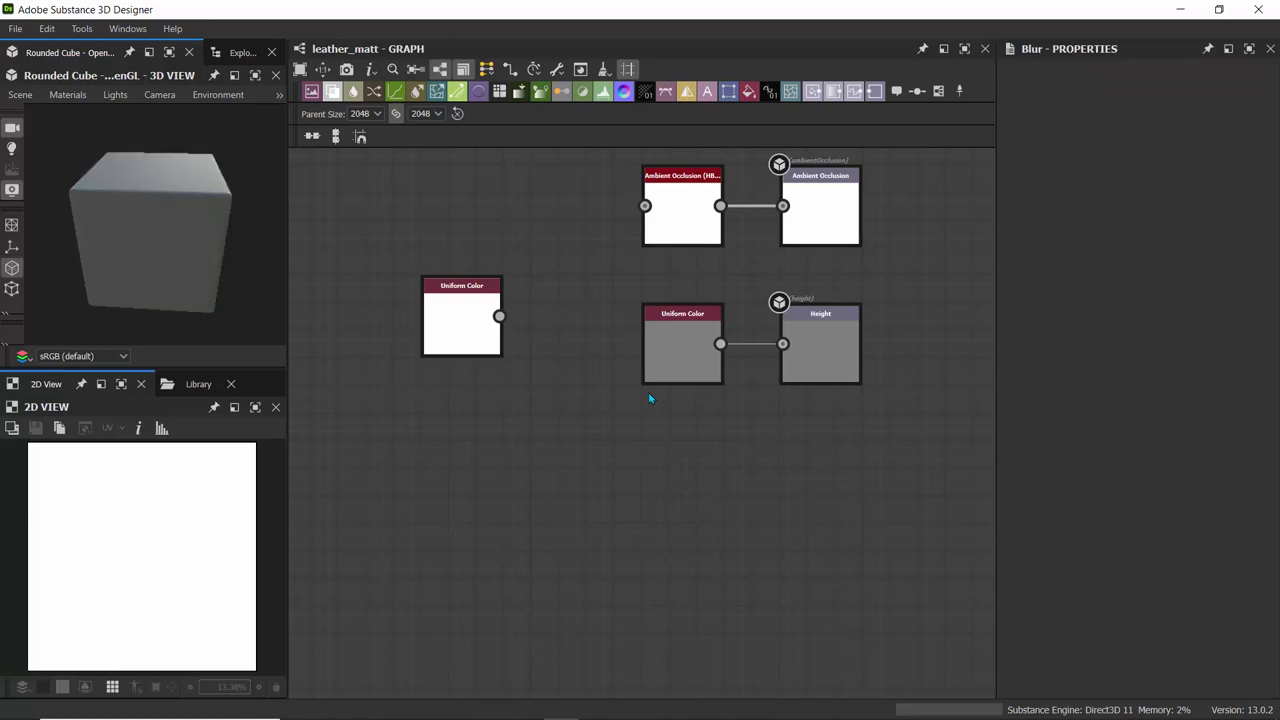
- Add an unconnected Blur node well ahead of the output rows and place the spare white Uniform Color node beside the height row
click(354, 92)
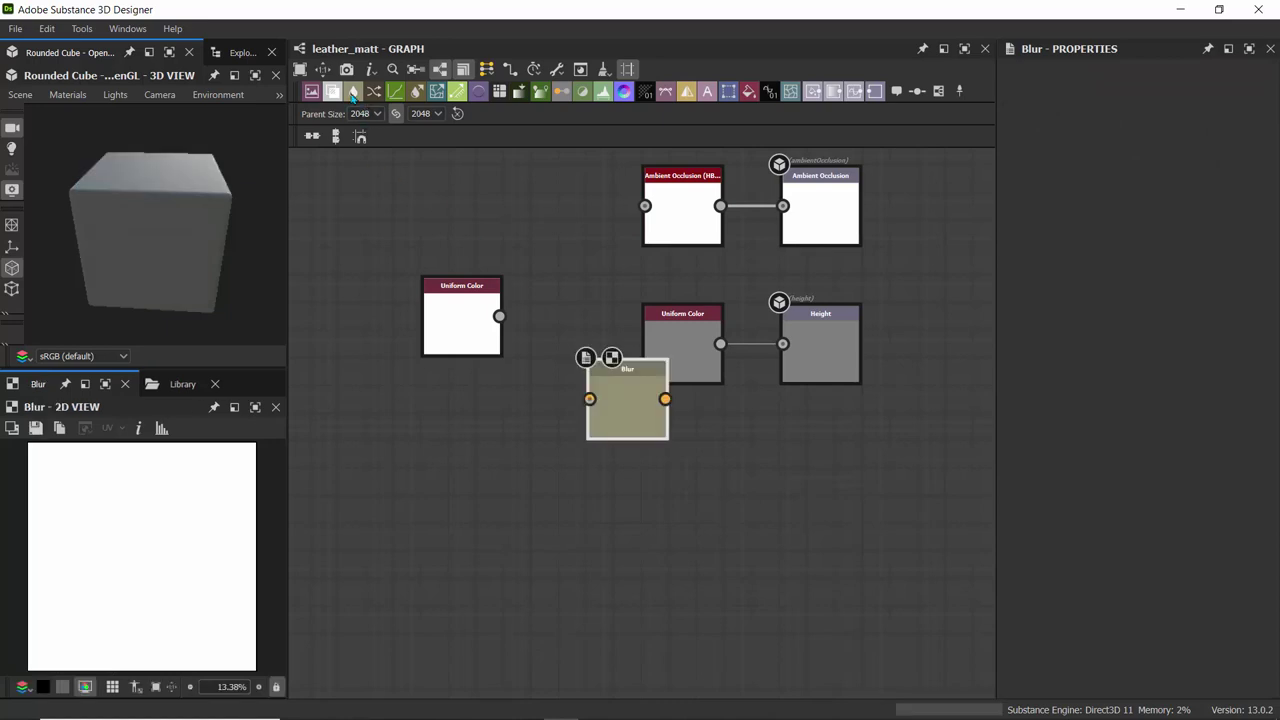
middle_drag(578, 320, 647, 460)
drag(677, 557, 480, 300)
middle_drag(428, 348, 511, 466)
drag(611, 578, 643, 606)
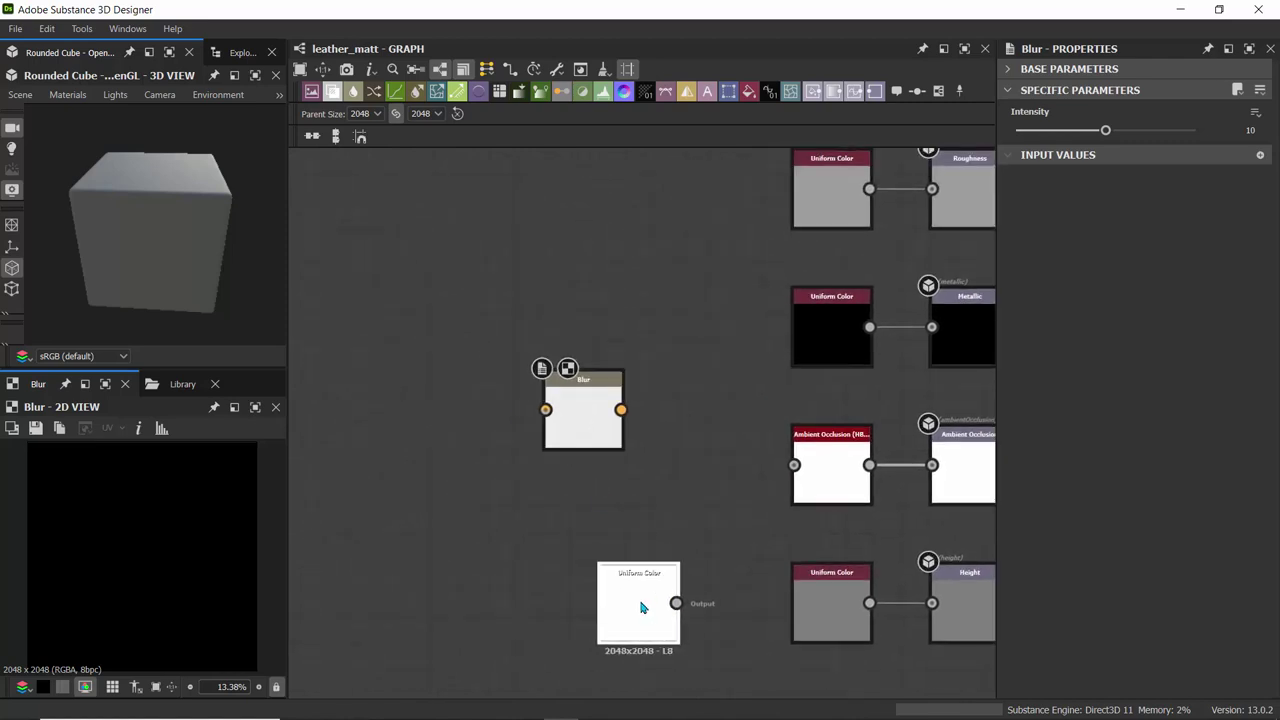
middle_drag(677, 417, 578, 426)
middle_drag(648, 432, 694, 480)
drag(531, 463, 448, 408)
scroll(641, 335, down, 1)
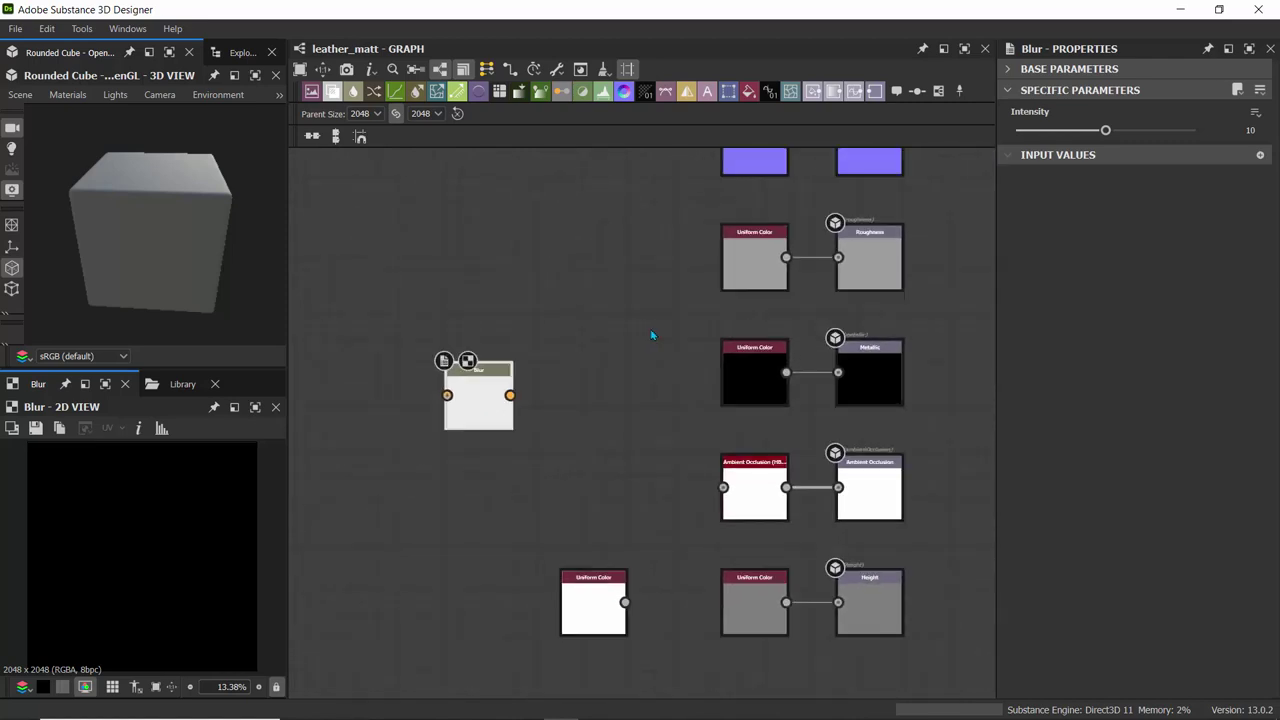
- Connect the Blur node's output to the inputs of the Ambient Occlusion (HBAO) node and the Normal node
middle_drag(651, 336, 645, 430)
drag(500, 507, 716, 582)
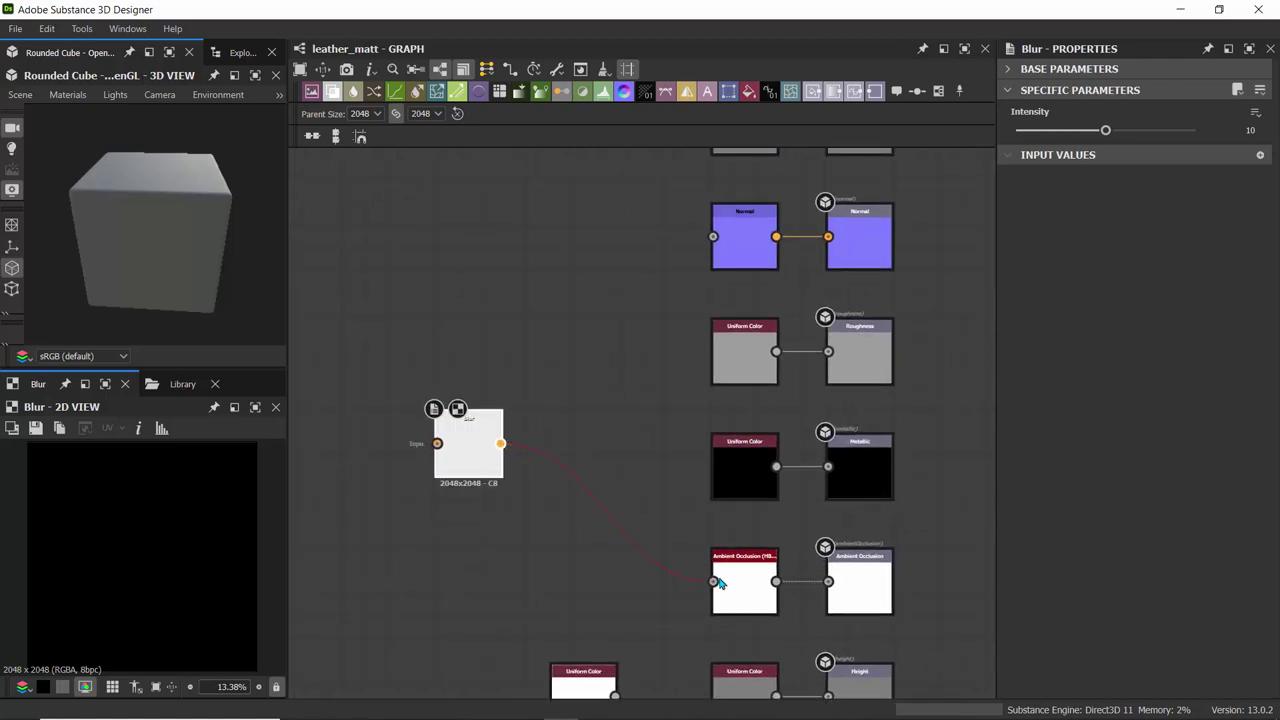
middle_drag(517, 343, 537, 411)
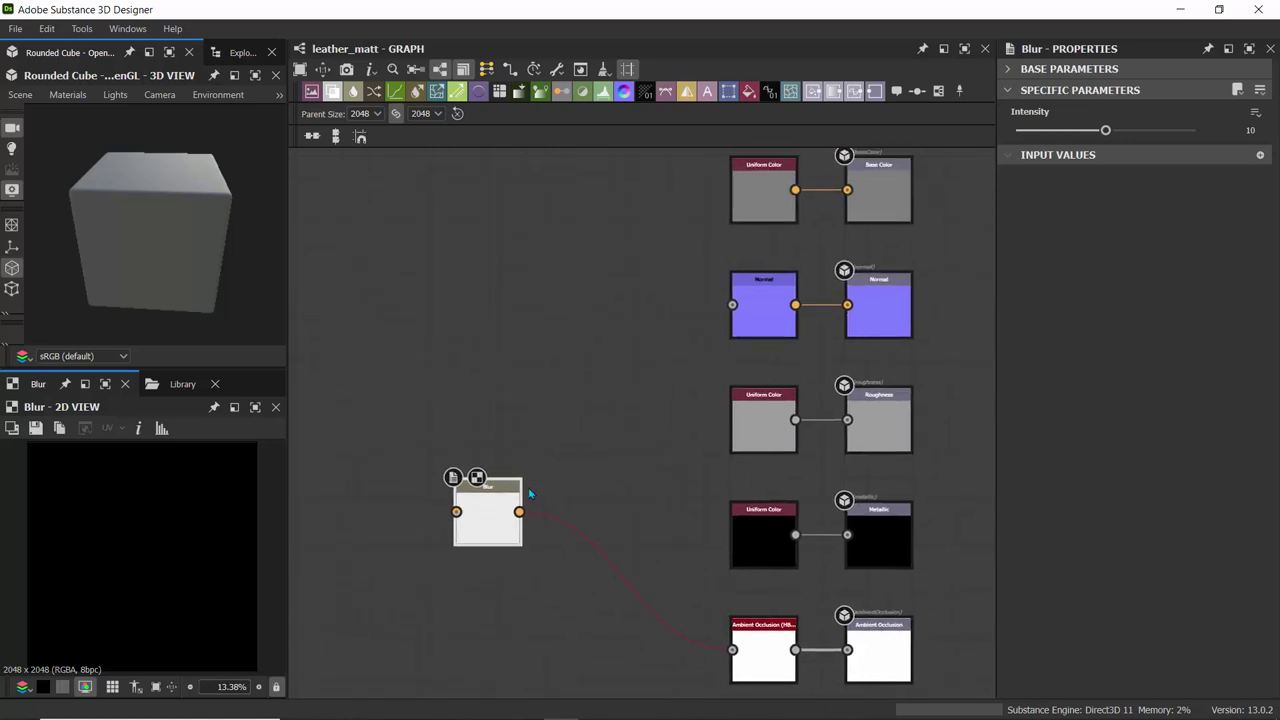
drag(519, 512, 731, 312)
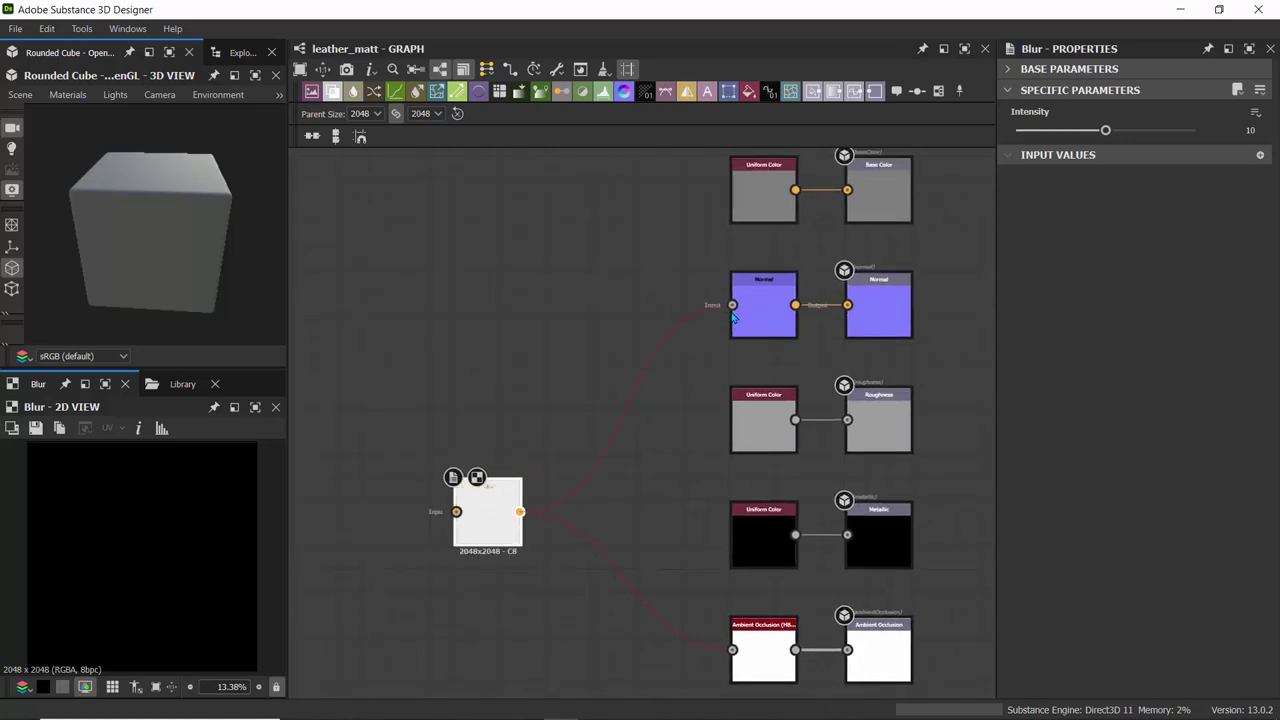
- Connect the Blur node's output to the Height output in place of the gray Uniform Color node
scroll(577, 397, down, 3)
middle_drag(586, 422, 577, 306)
scroll(600, 340, up, 4)
scroll(600, 340, down, 1)
middle_drag(646, 448, 598, 240)
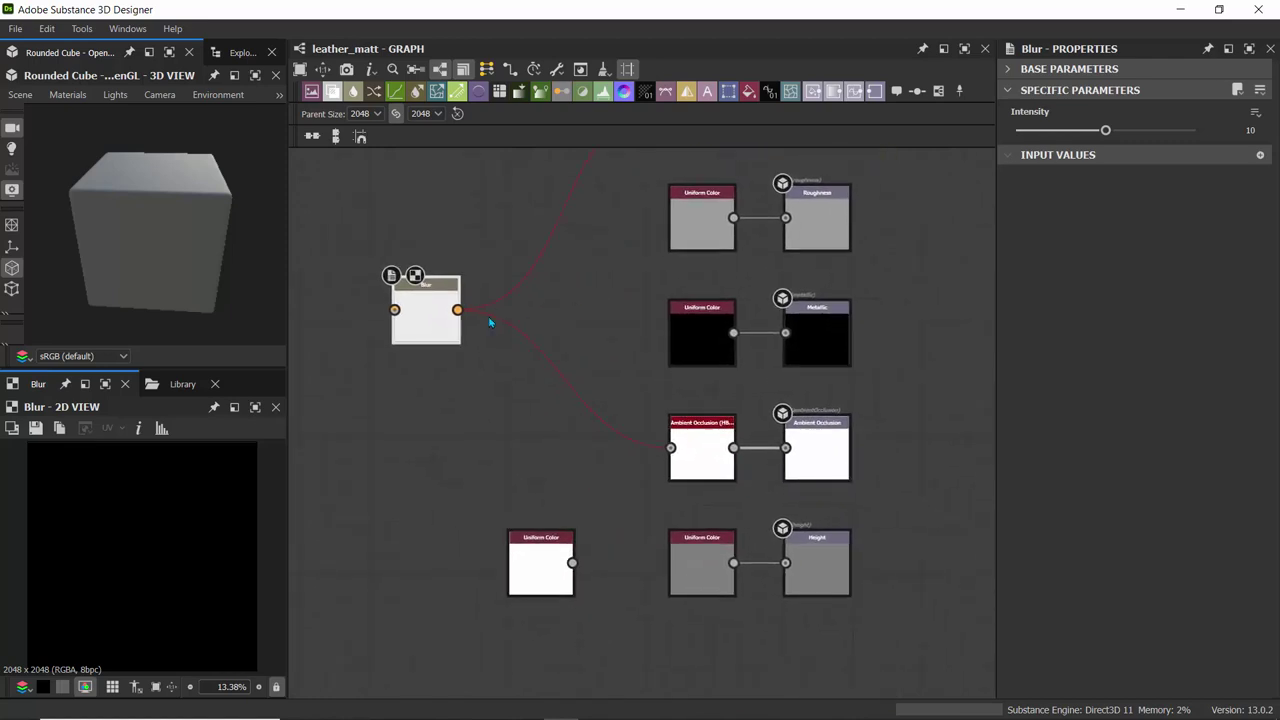
drag(458, 310, 787, 563)
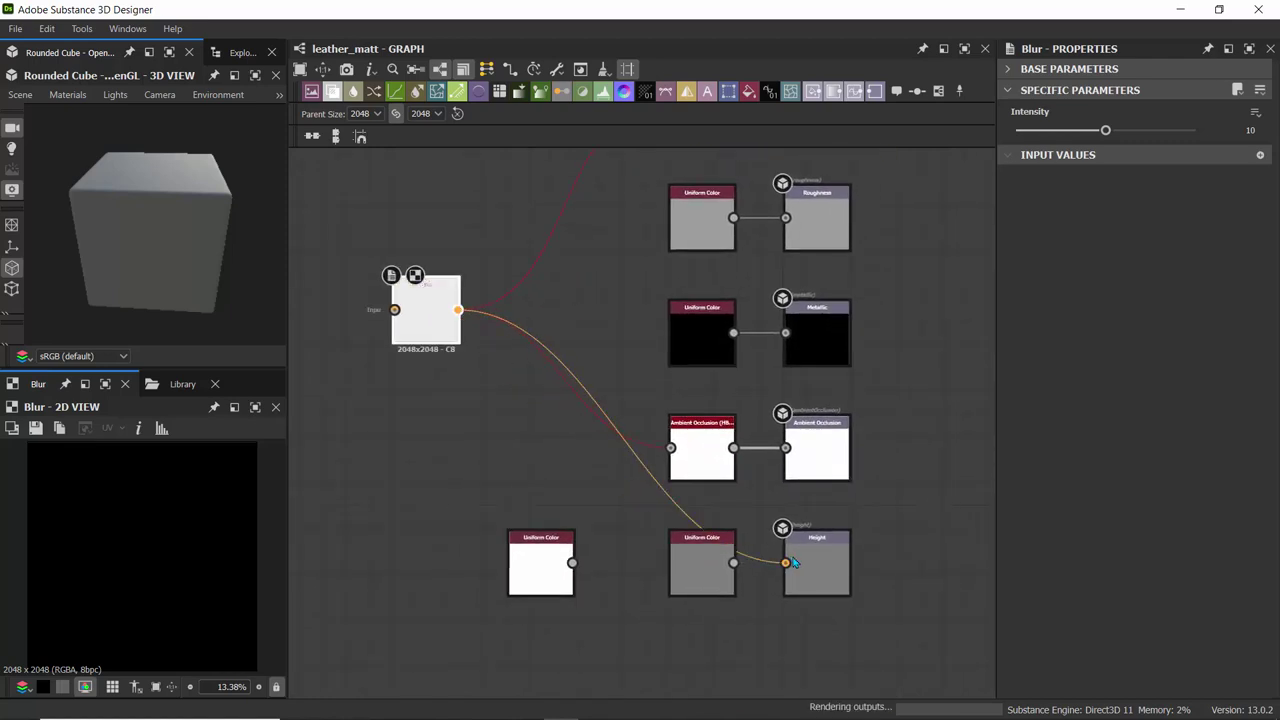
middle_drag(523, 300, 582, 295)
scroll(582, 295, up, 2)
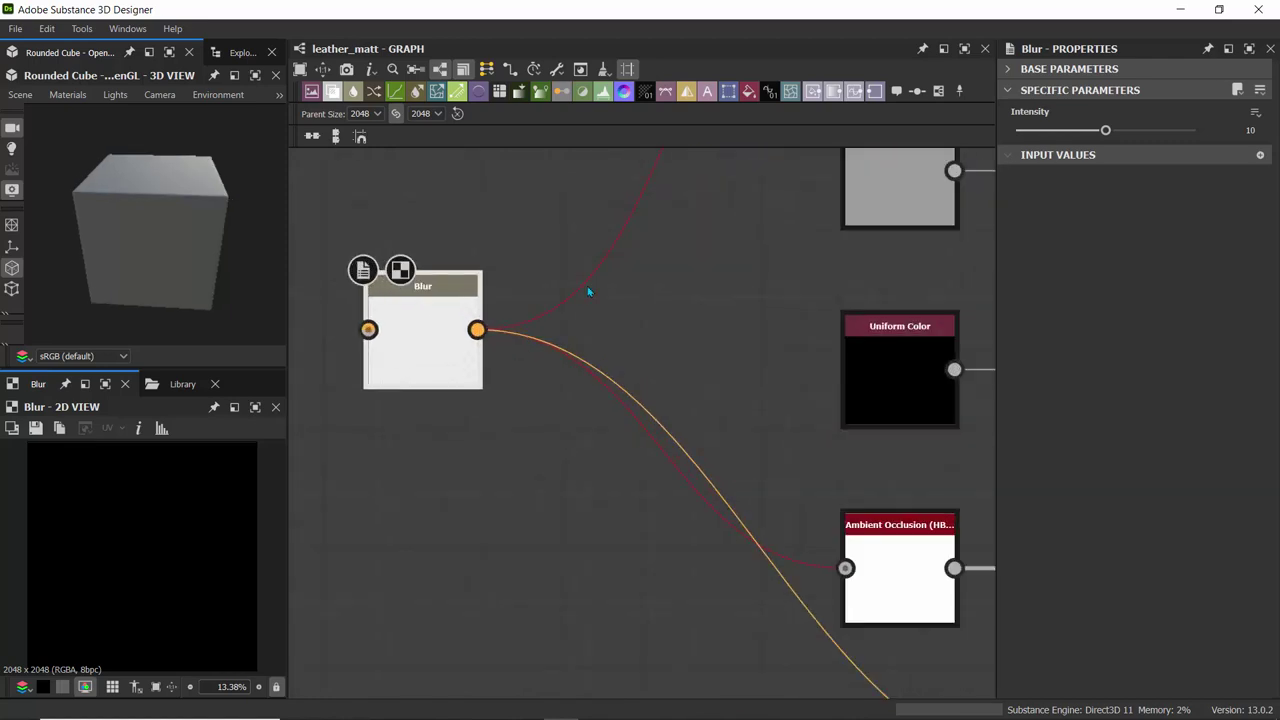
scroll(548, 455, down, 2)
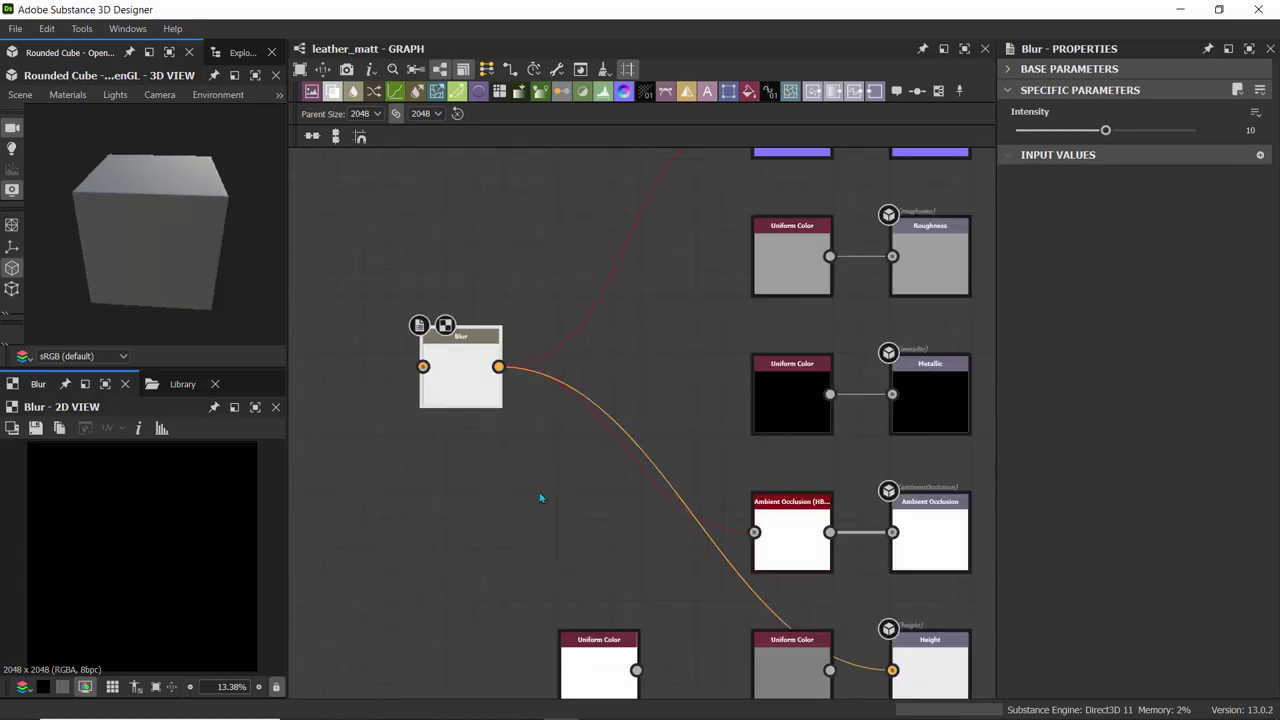
- Place the spare white Uniform Color node ahead of the Blur node and connect it to the Blur input
middle_drag(550, 465, 630, 365)
drag(664, 586, 502, 266)
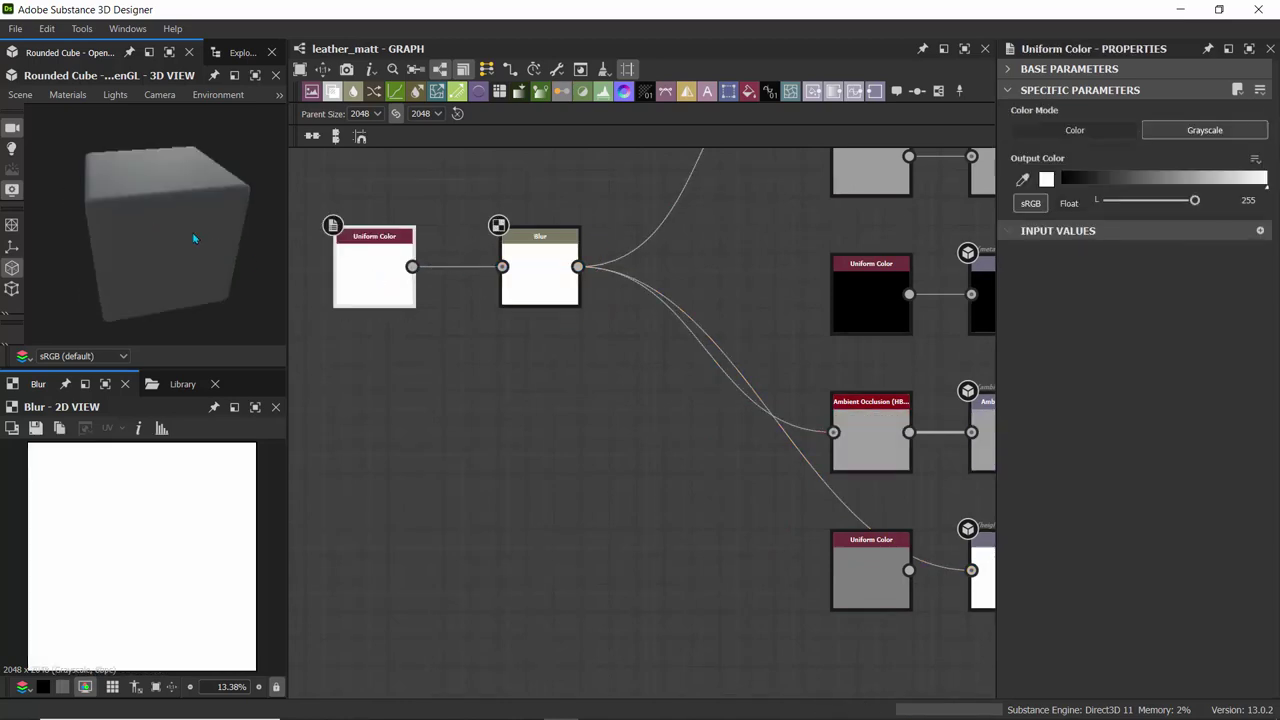
scroll(355, 382, down, 4)
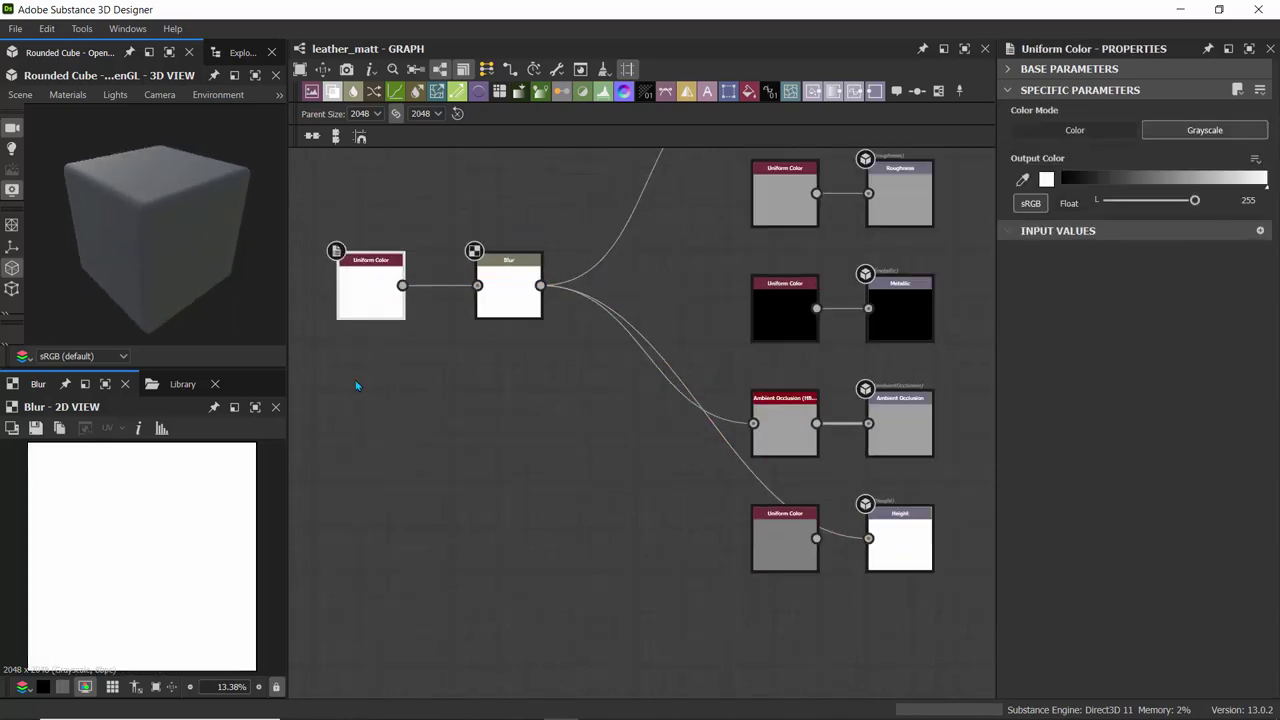
middle_drag(351, 386, 654, 466)
scroll(638, 430, up, 2)
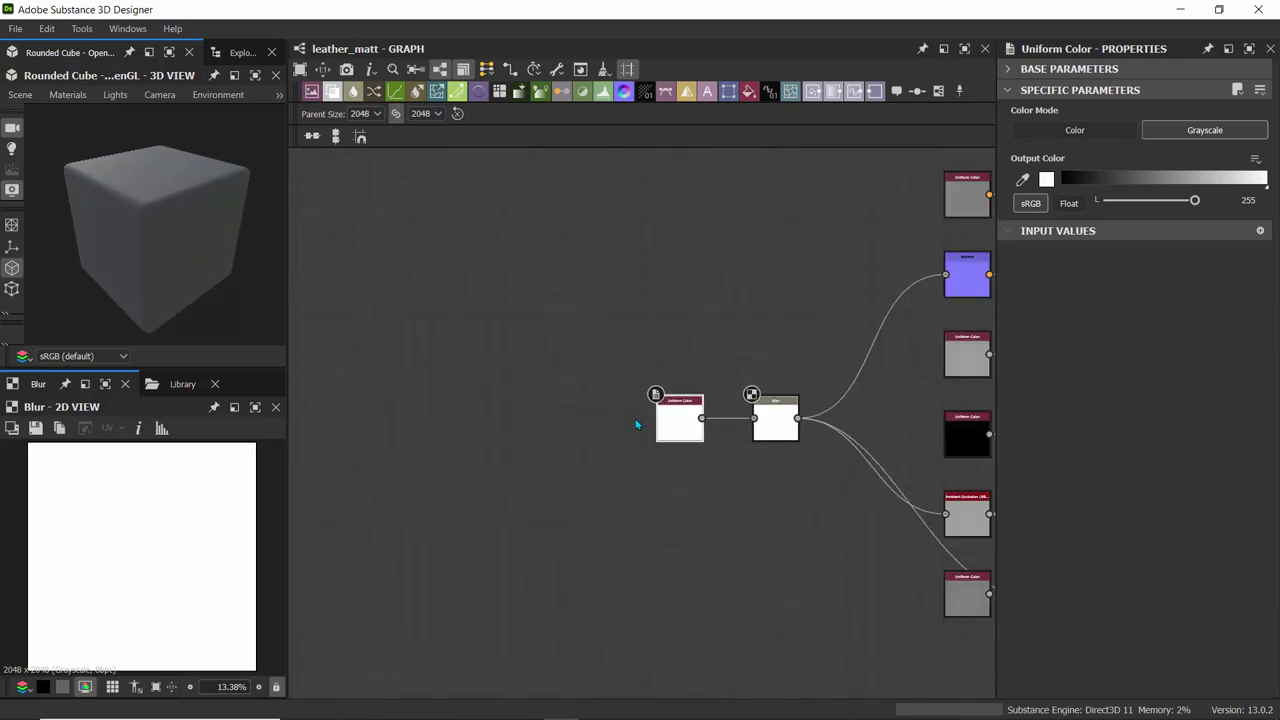
- Set the Blur node's intensity to 0
middle_drag(567, 334, 562, 250)
mouse_move(668, 350)
mouse_down()
mouse_move(617, 228)
mouse_move(592, 294)
mouse_move(666, 342)
mouse_up()
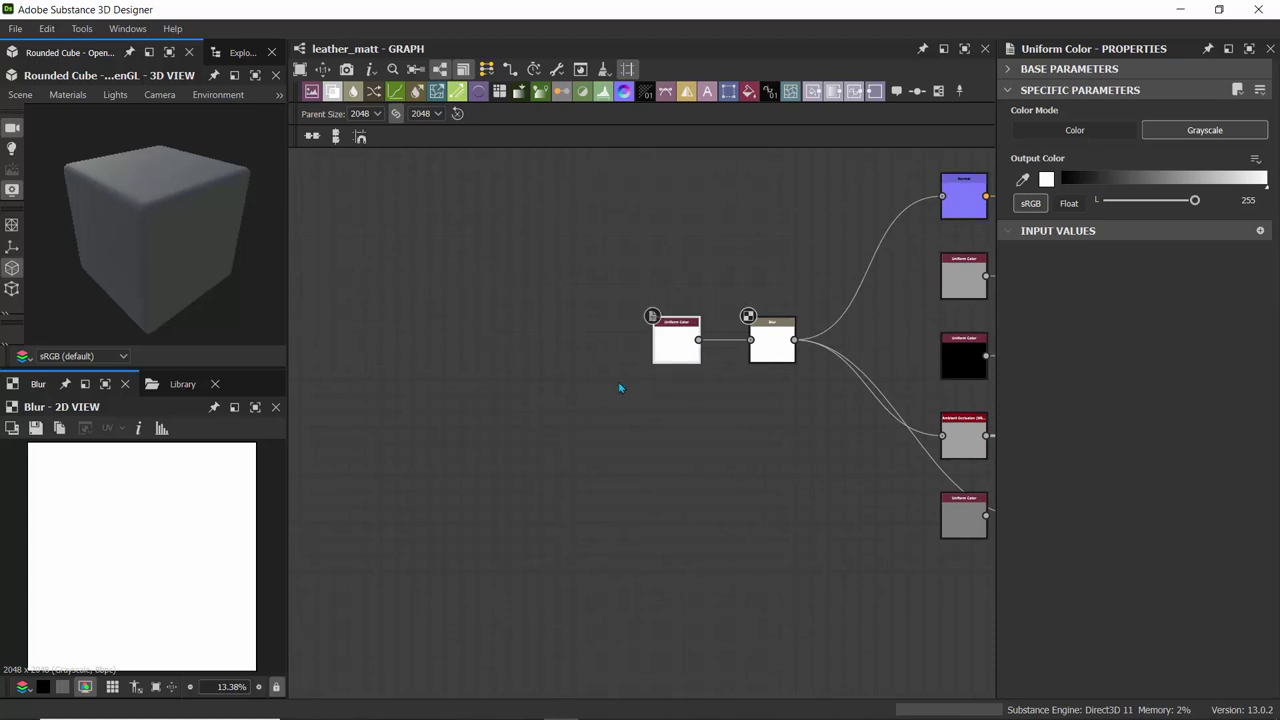
click(768, 350)
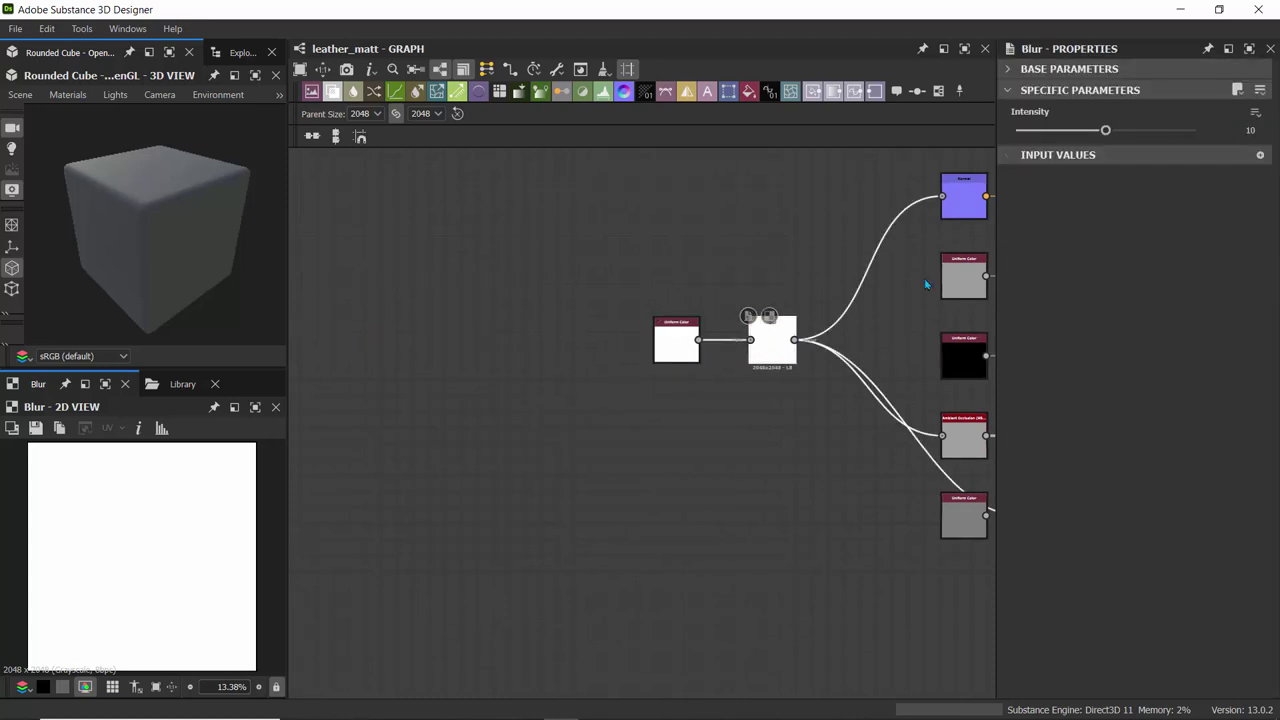
drag(1105, 130, 560, 125)
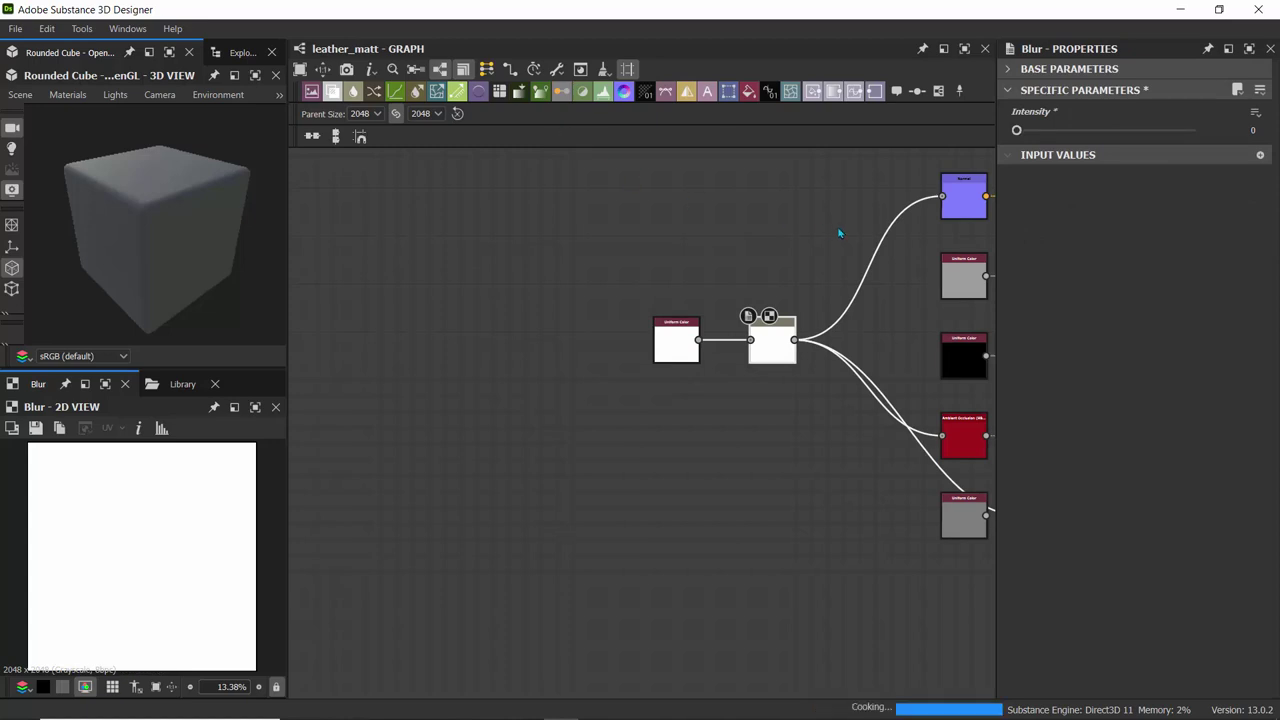
- Save the package as leather_matt in the Leather tut folder under My Designer Tutorials and collapse it in the Explorer
click(243, 52)
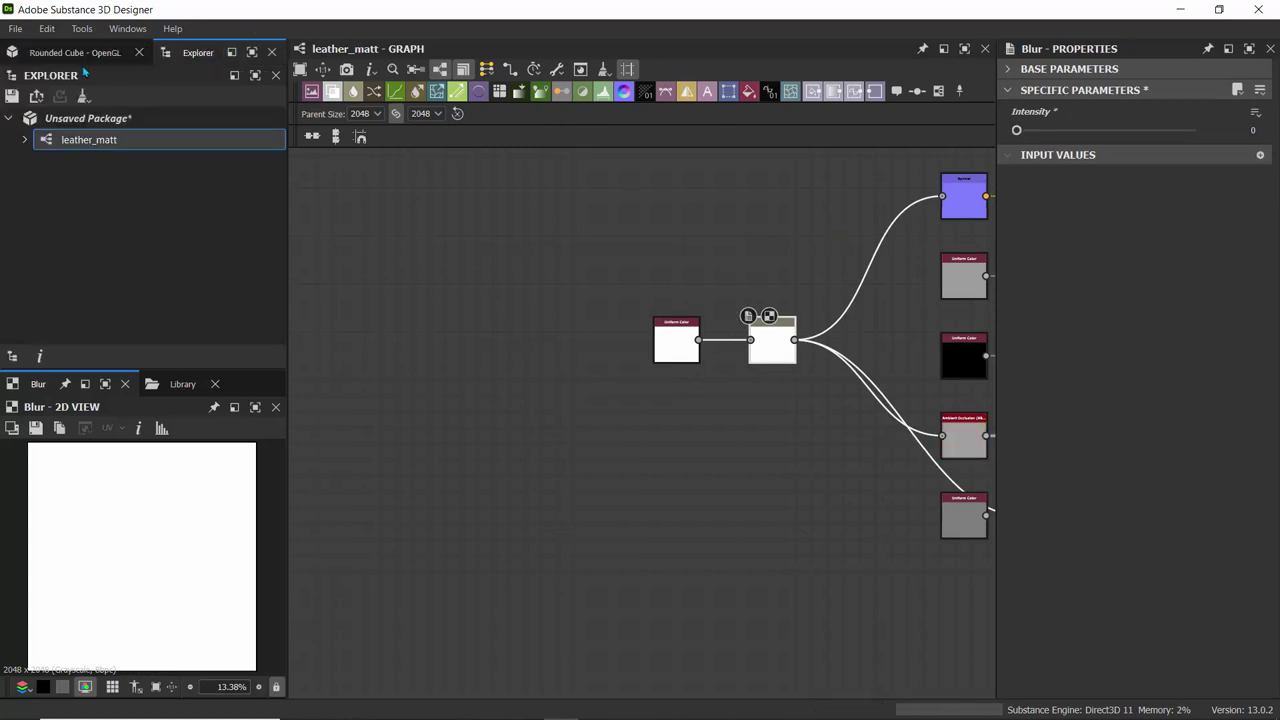
click(16, 28)
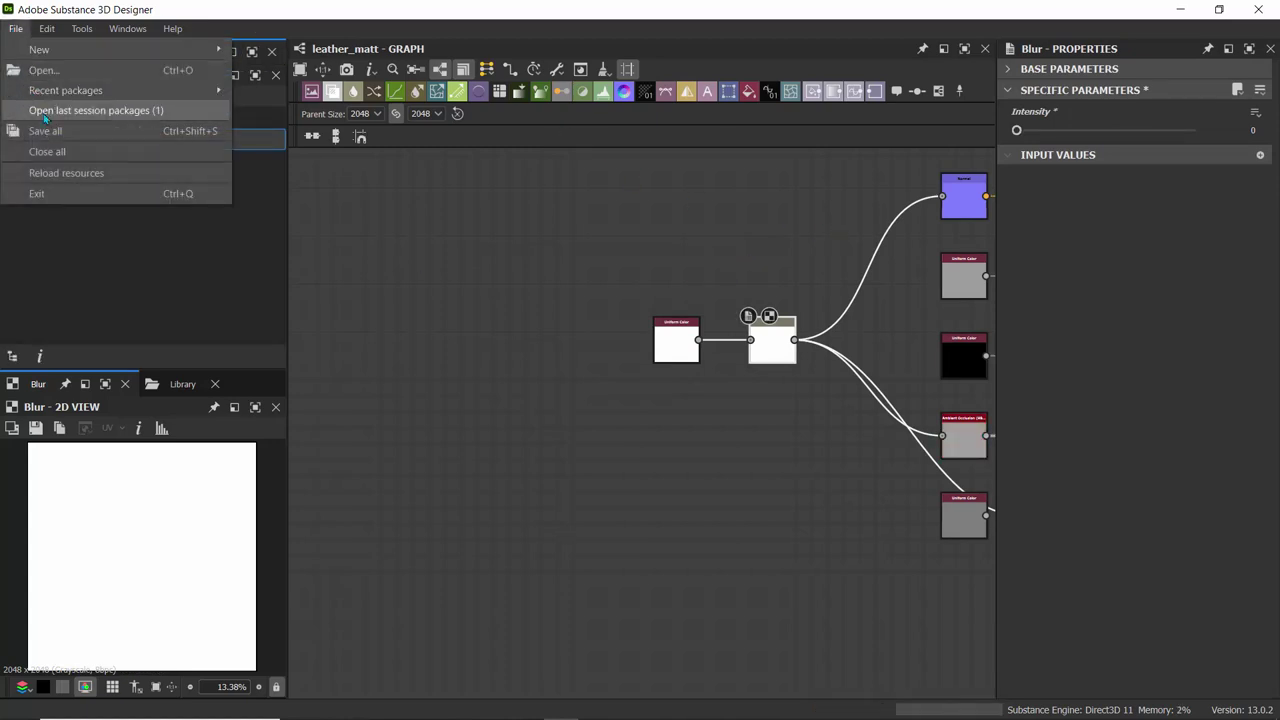
click(45, 131)
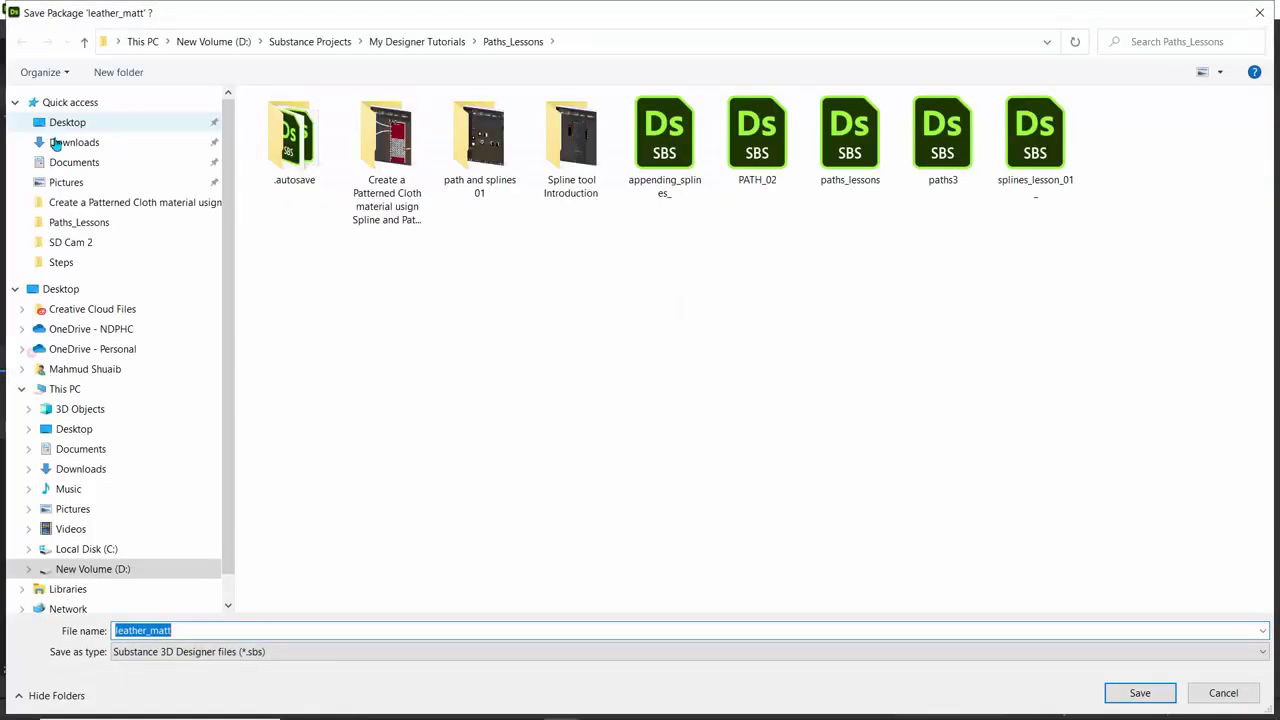
click(395, 42)
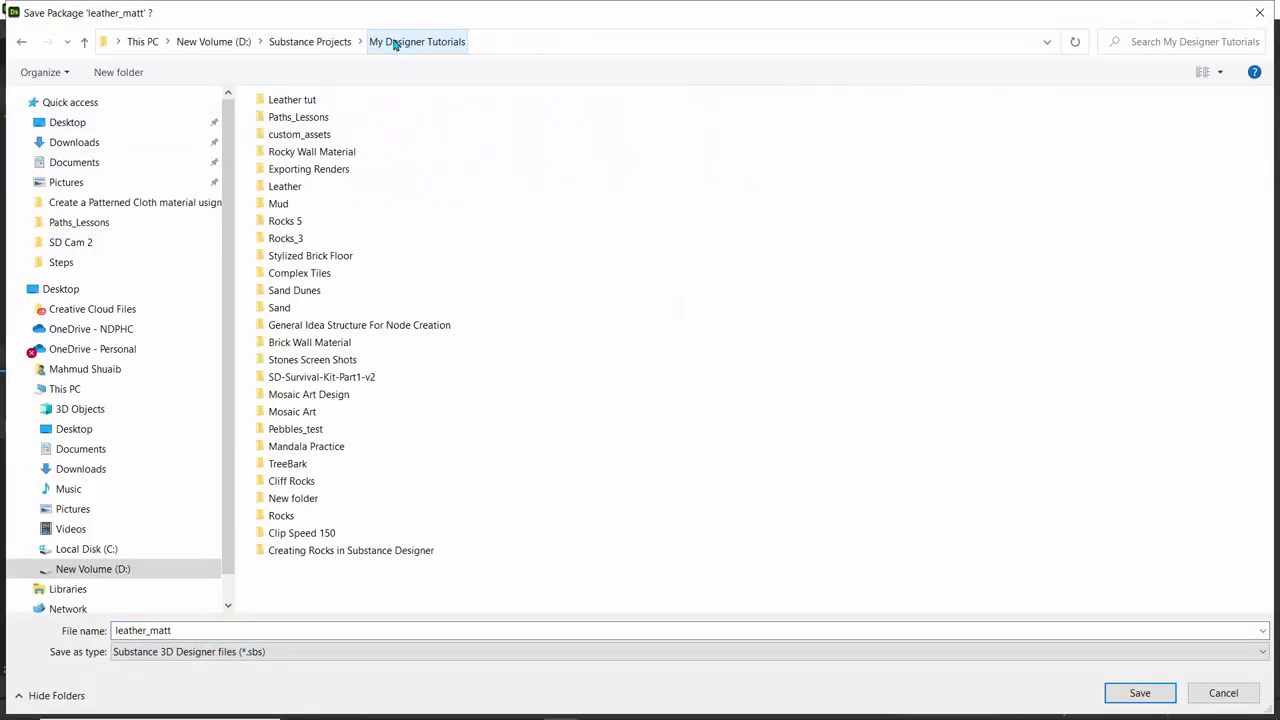
click(306, 100)
double_click(306, 100)
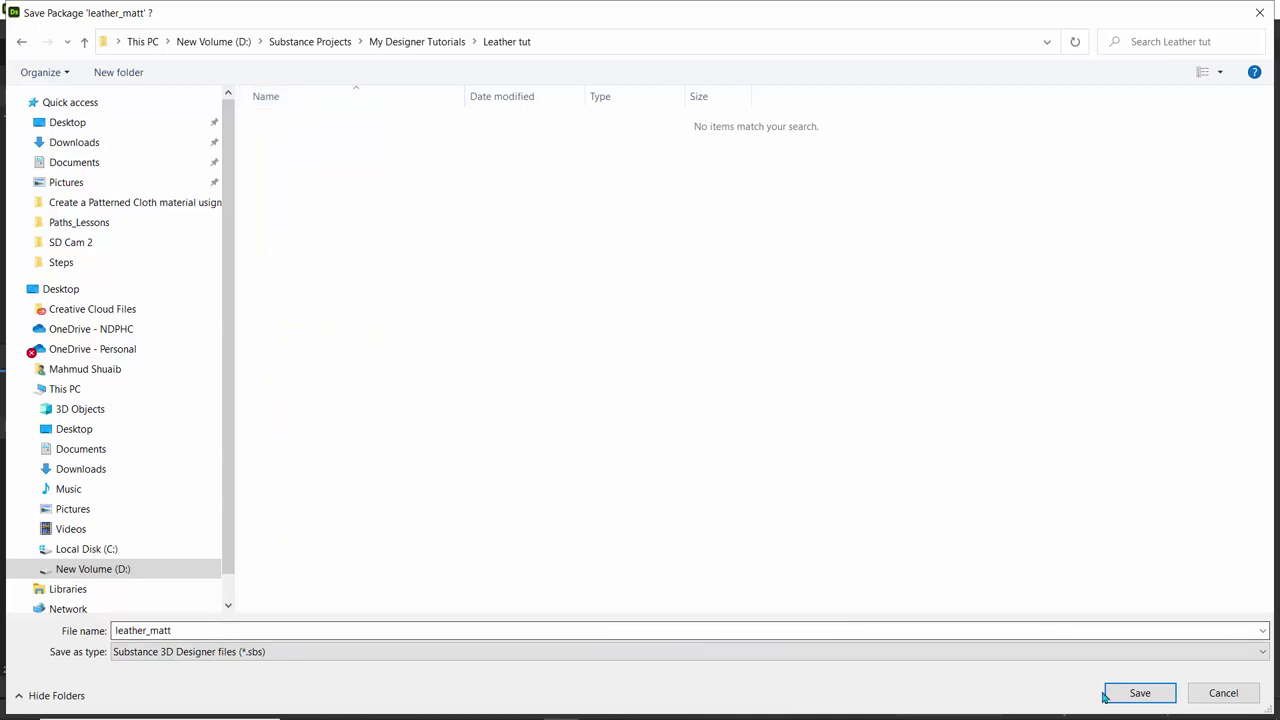
click(1139, 693)
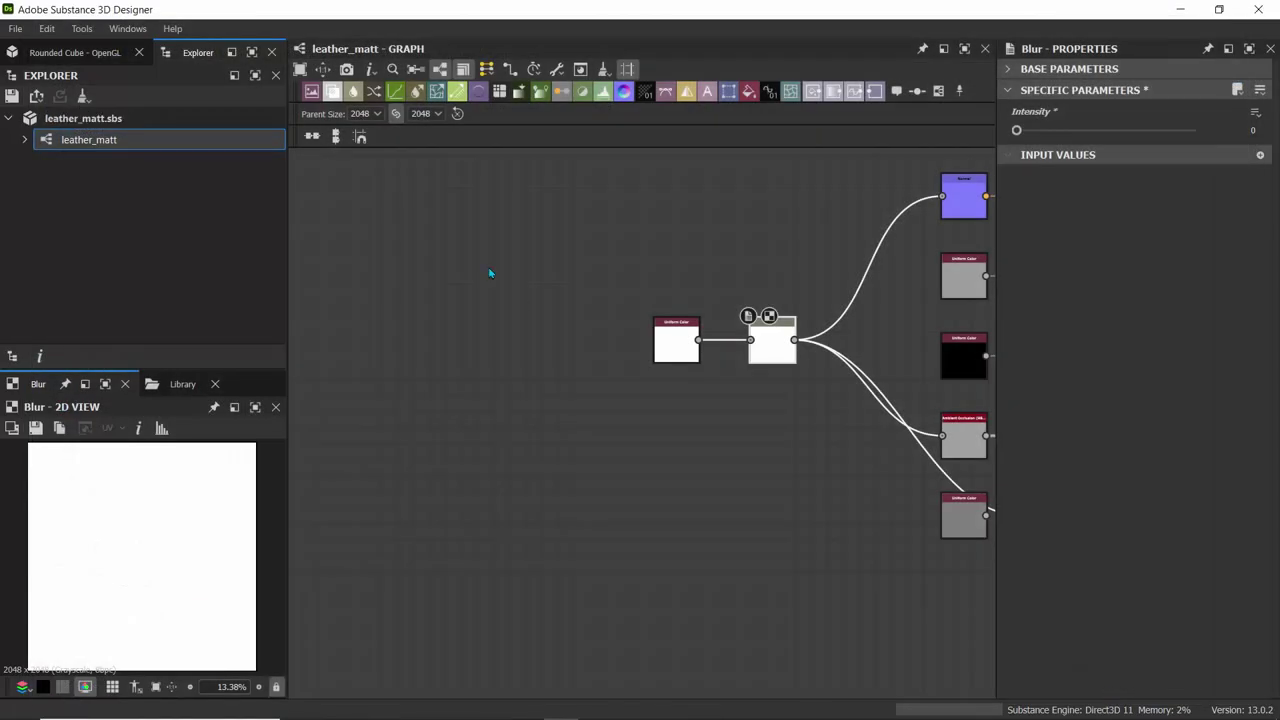
click(8, 118)
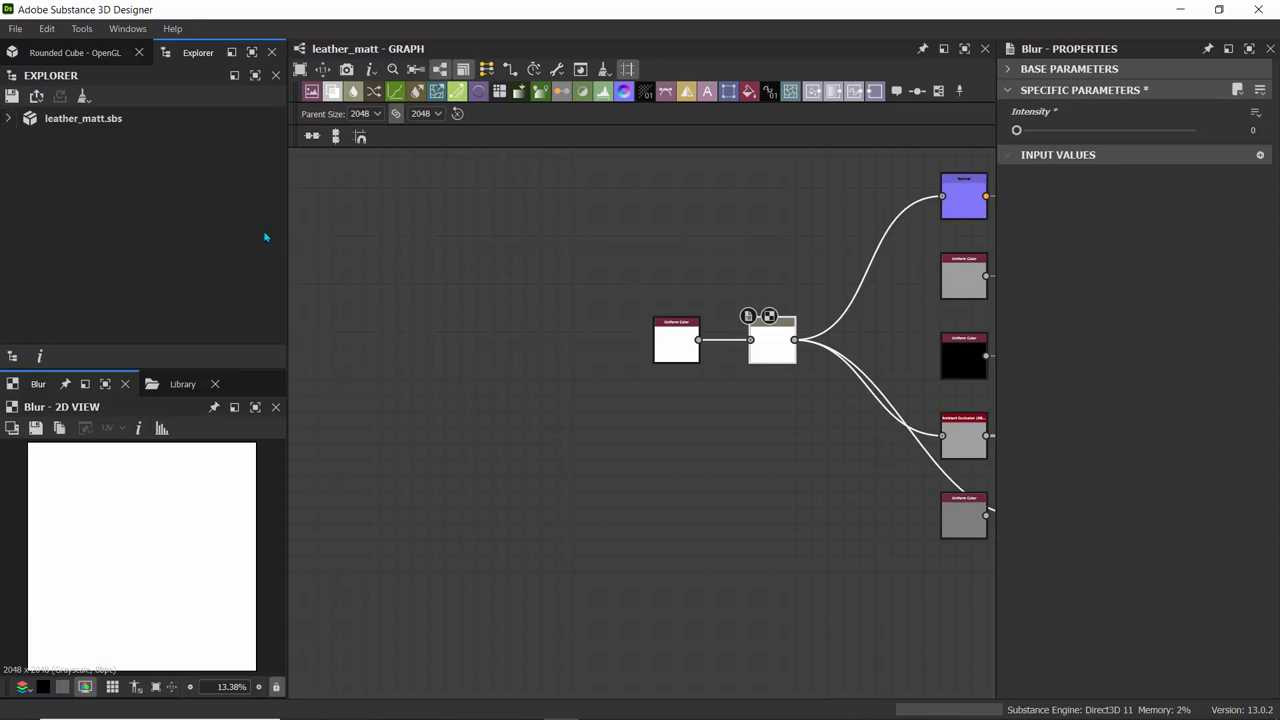
- Switch to the web browser to view the brown leather reference photo in the Bing image results
middle_drag(346, 277, 643, 283)
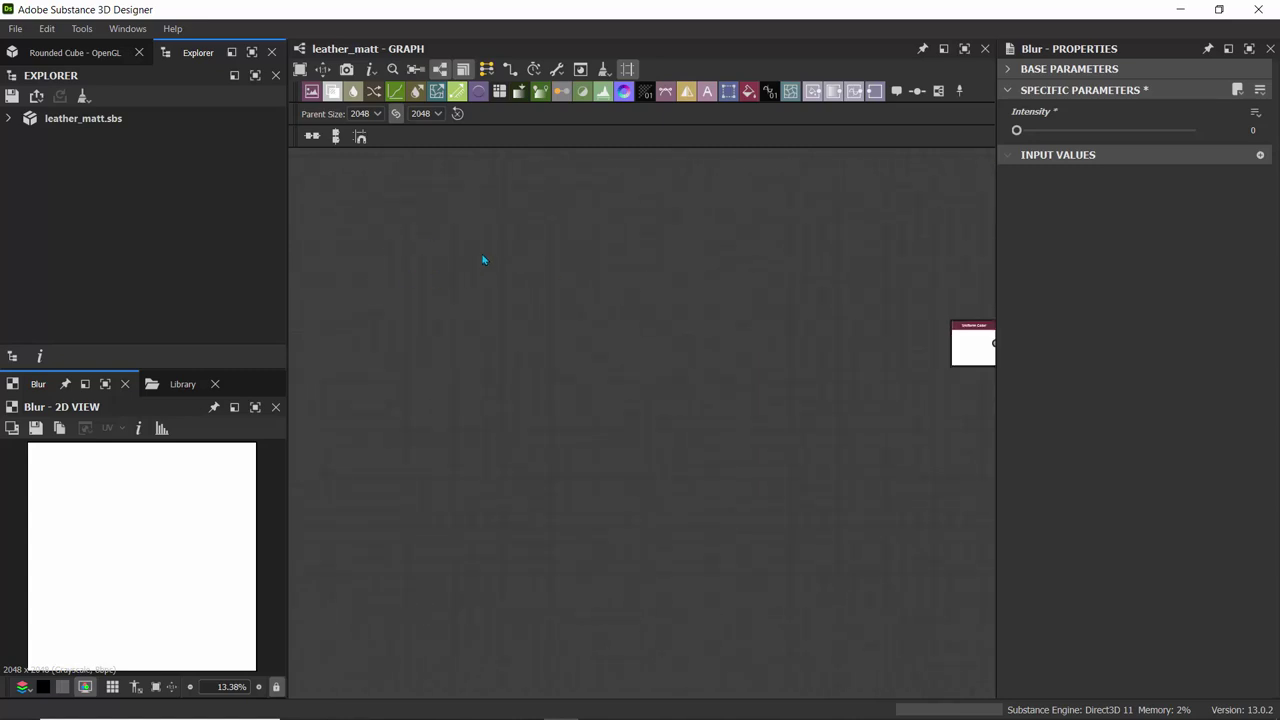
scroll(490, 262, down, 2)
scroll(464, 632, down, 1)
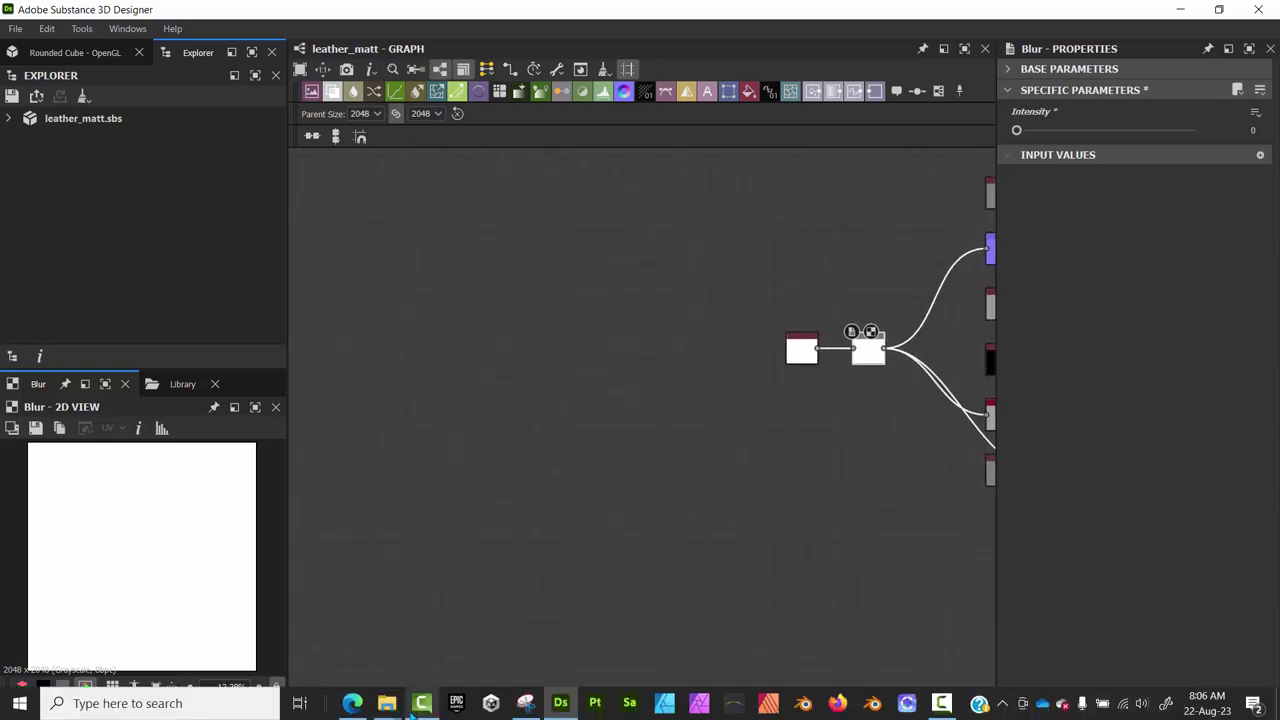
click(352, 712)
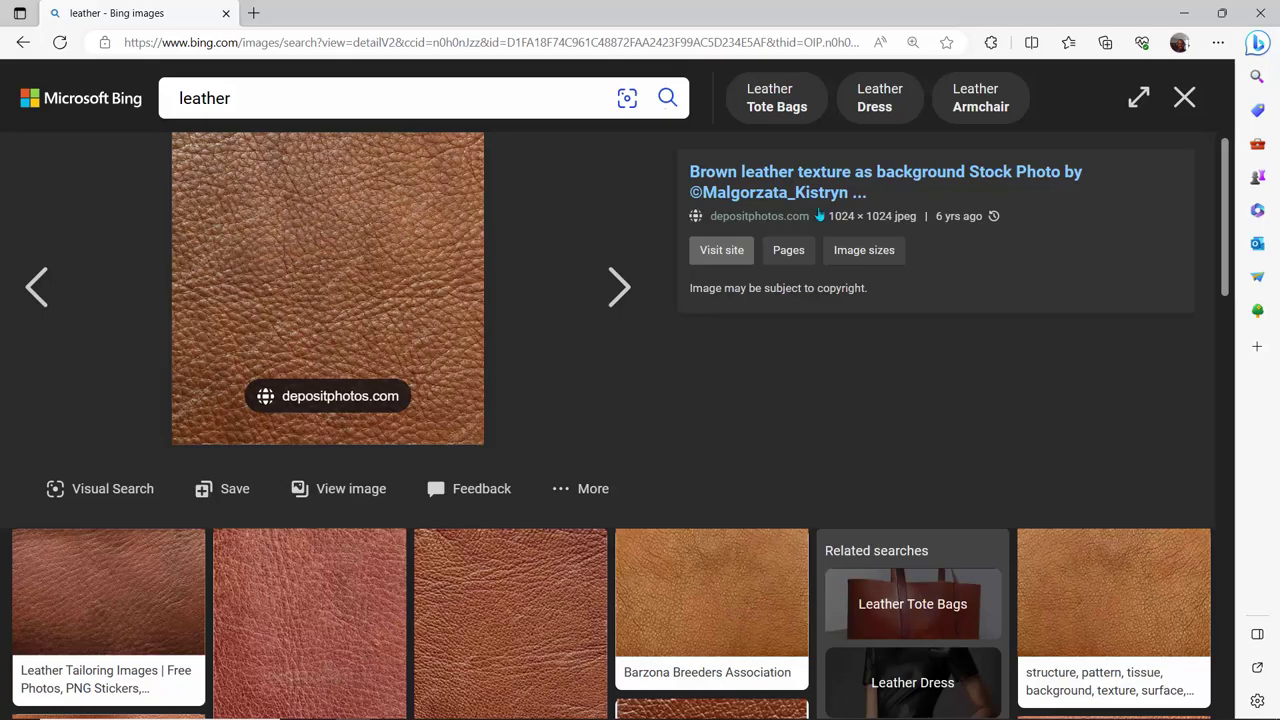
- Switch back to Substance 3D Designer, add a Voronoi node in the empty graph area and enlarge the 2D view
click(1184, 13)
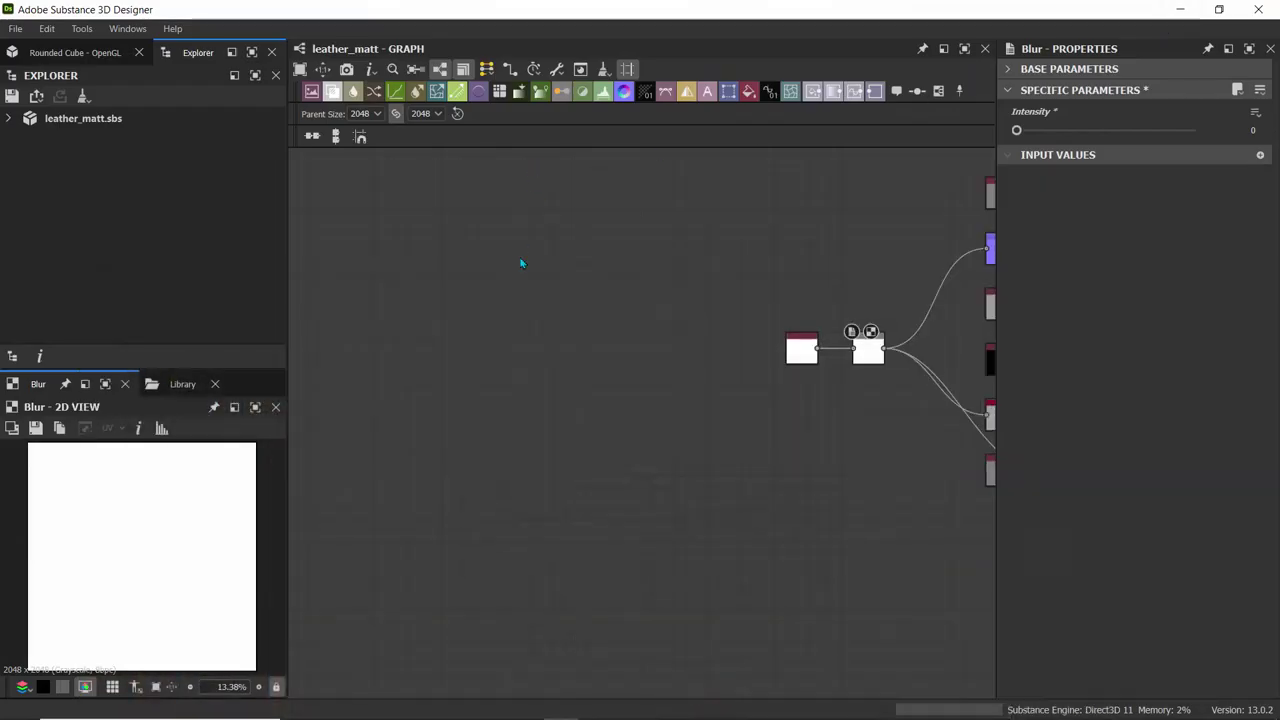
key(space)
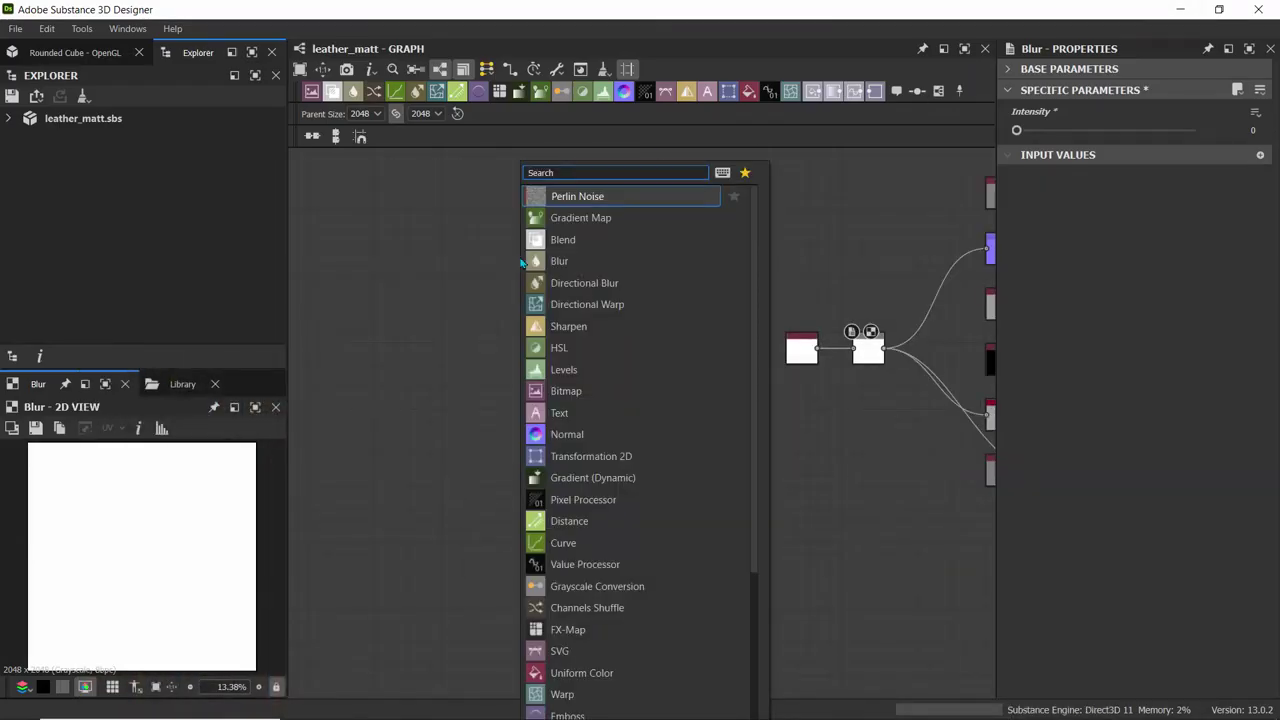
text(vor)
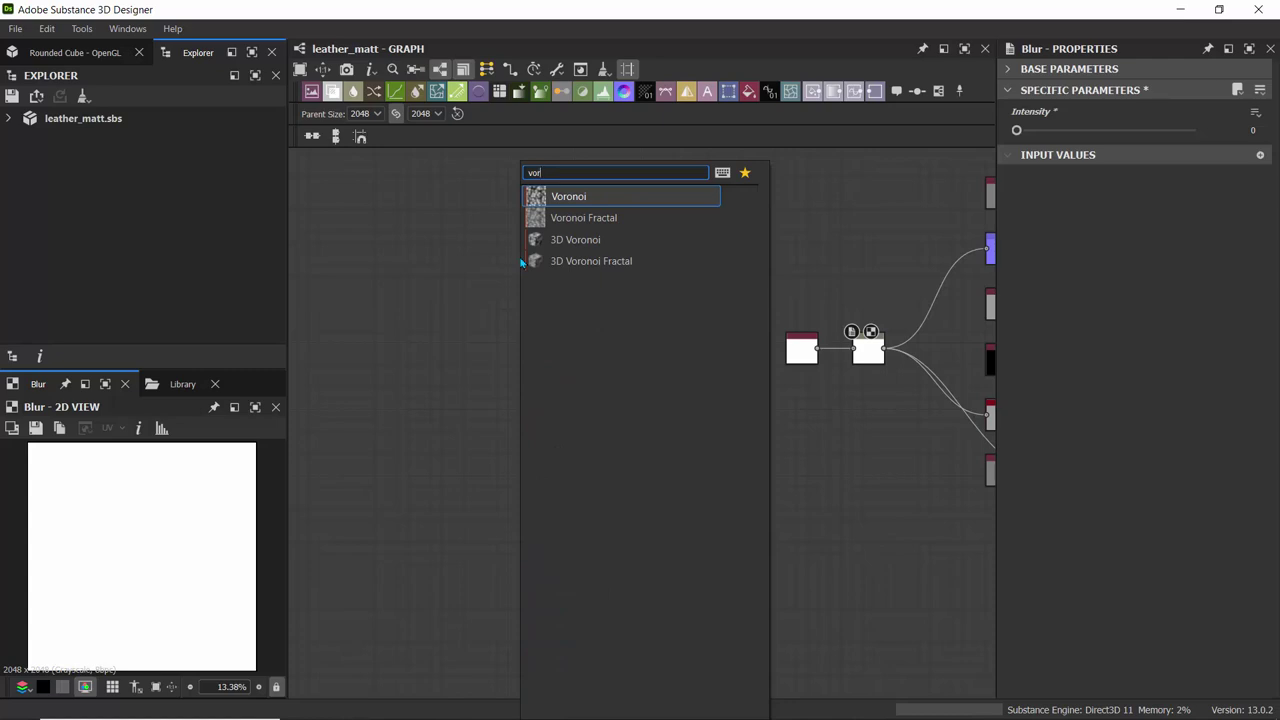
click(557, 201)
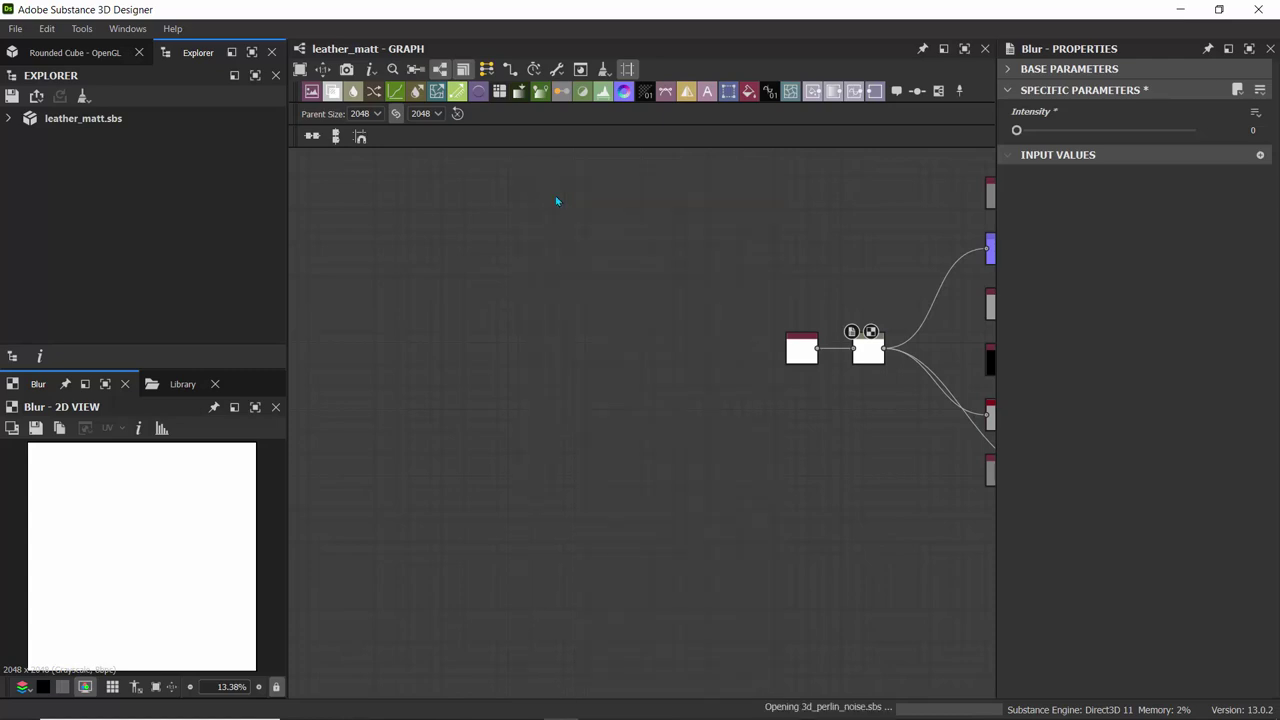
scroll(480, 263, up, 5)
middle_drag(480, 263, 407, 301)
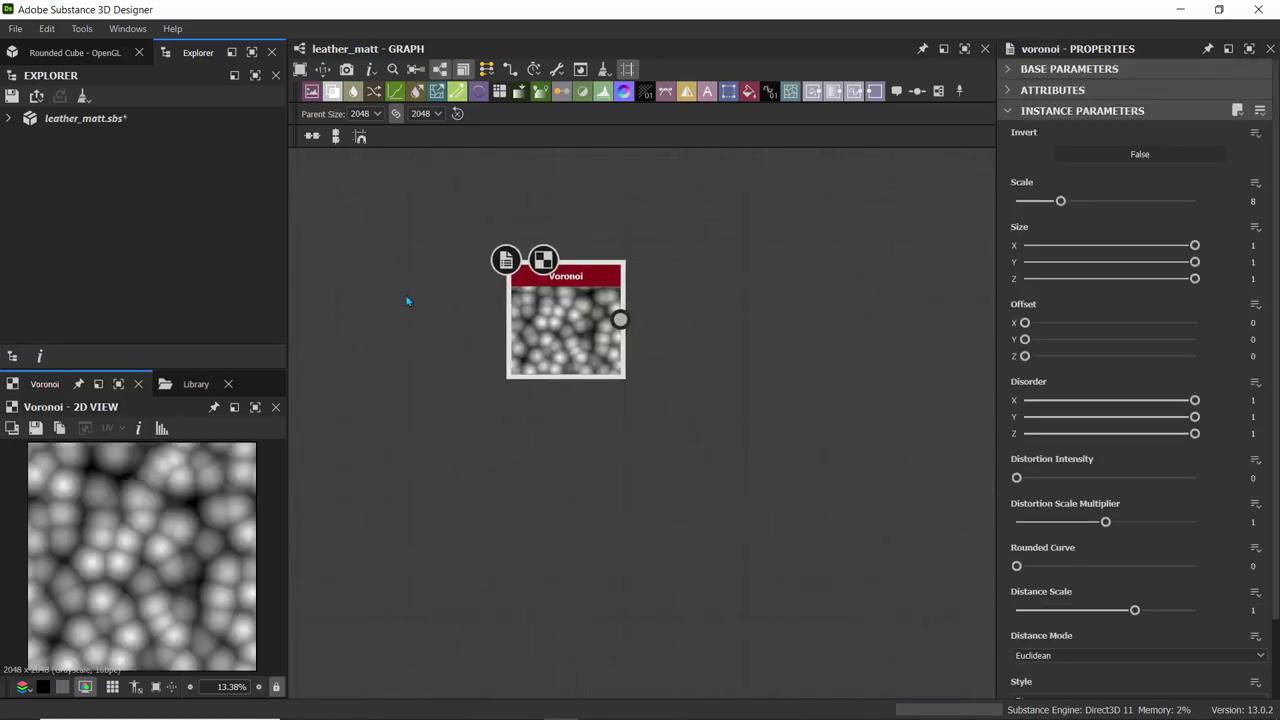
scroll(407, 301, up, 2)
drag(204, 366, 204, 300)
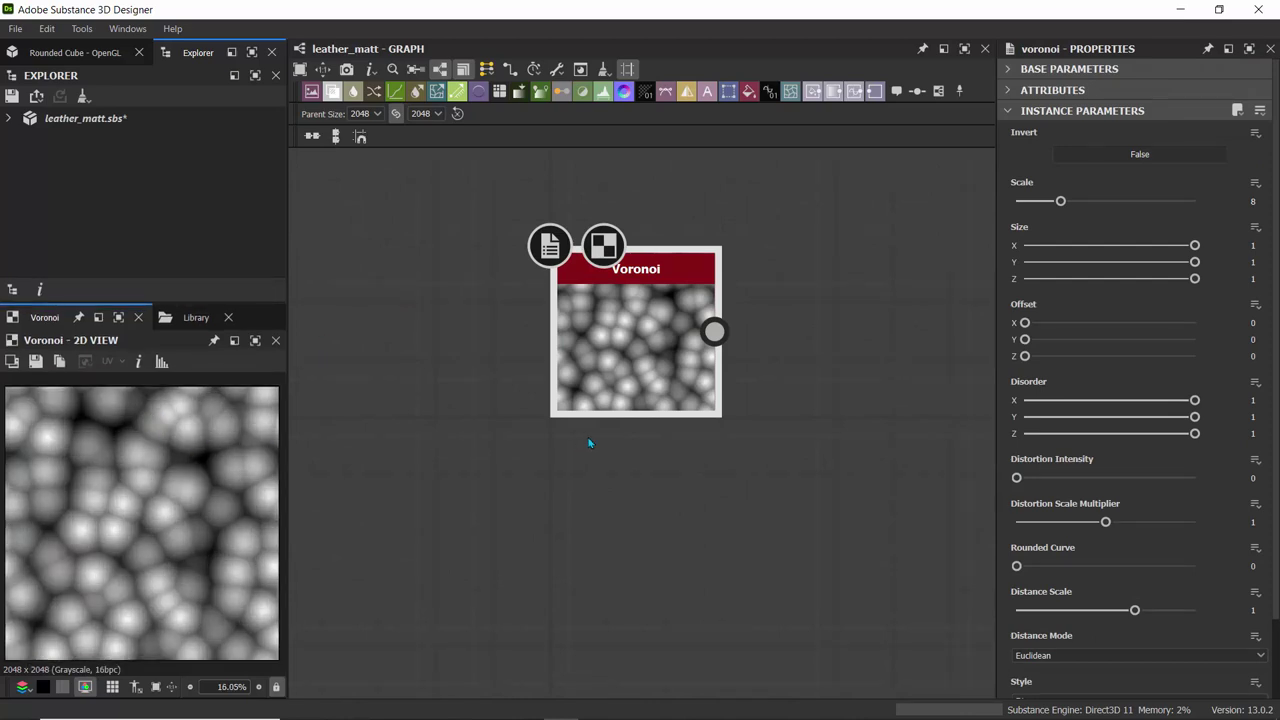
- Set the Voronoi node's Scale to 4 and its Distortion Intensity to 0.22
double_click(1251, 202)
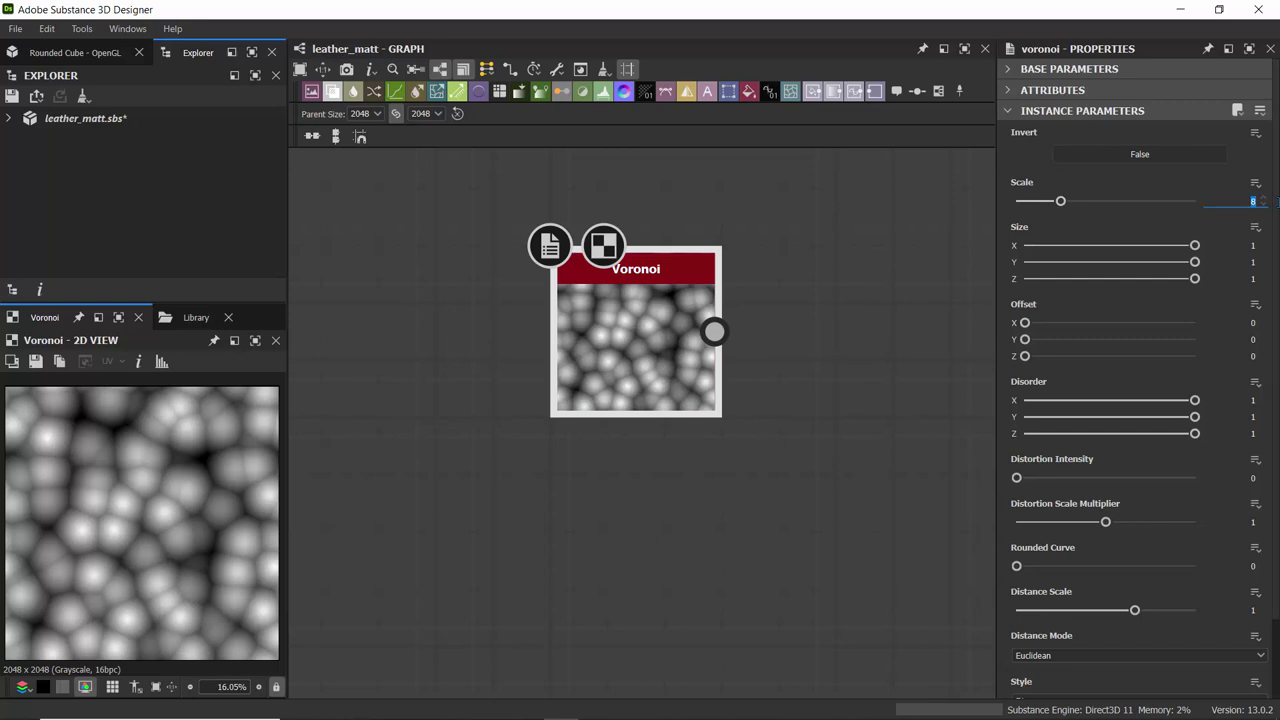
key(Return)
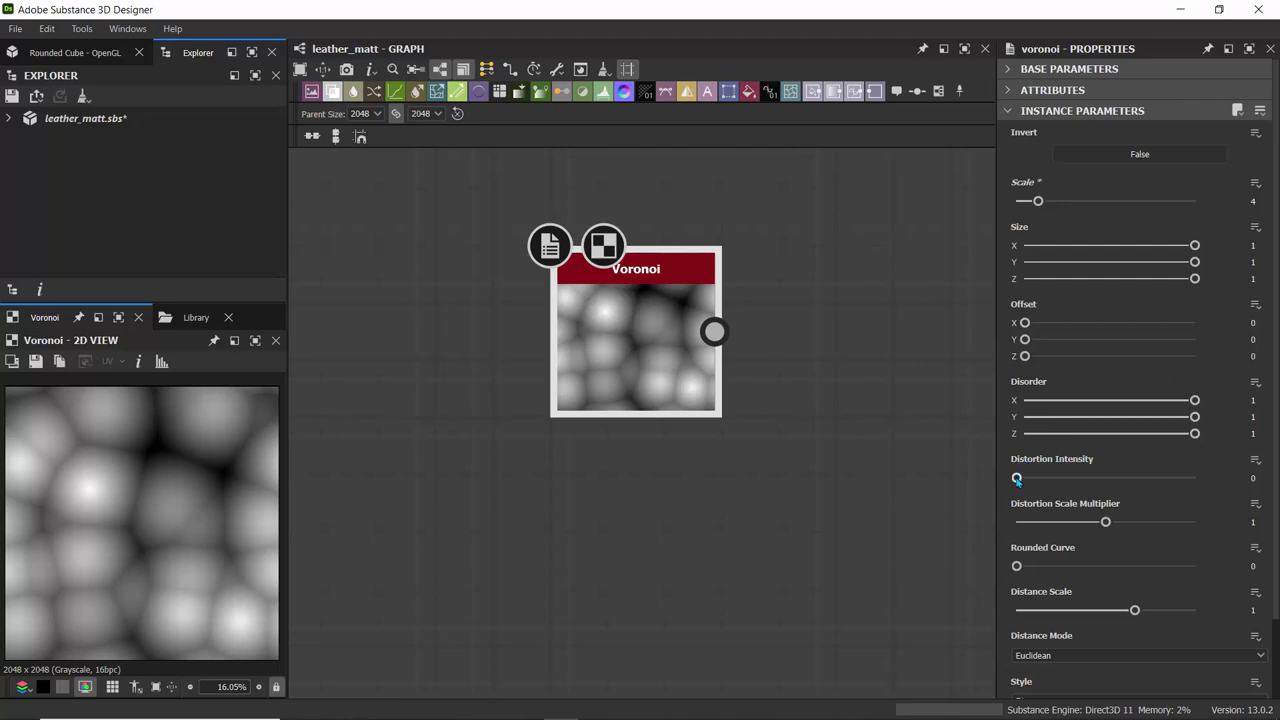
drag(1017, 479, 1054, 481)
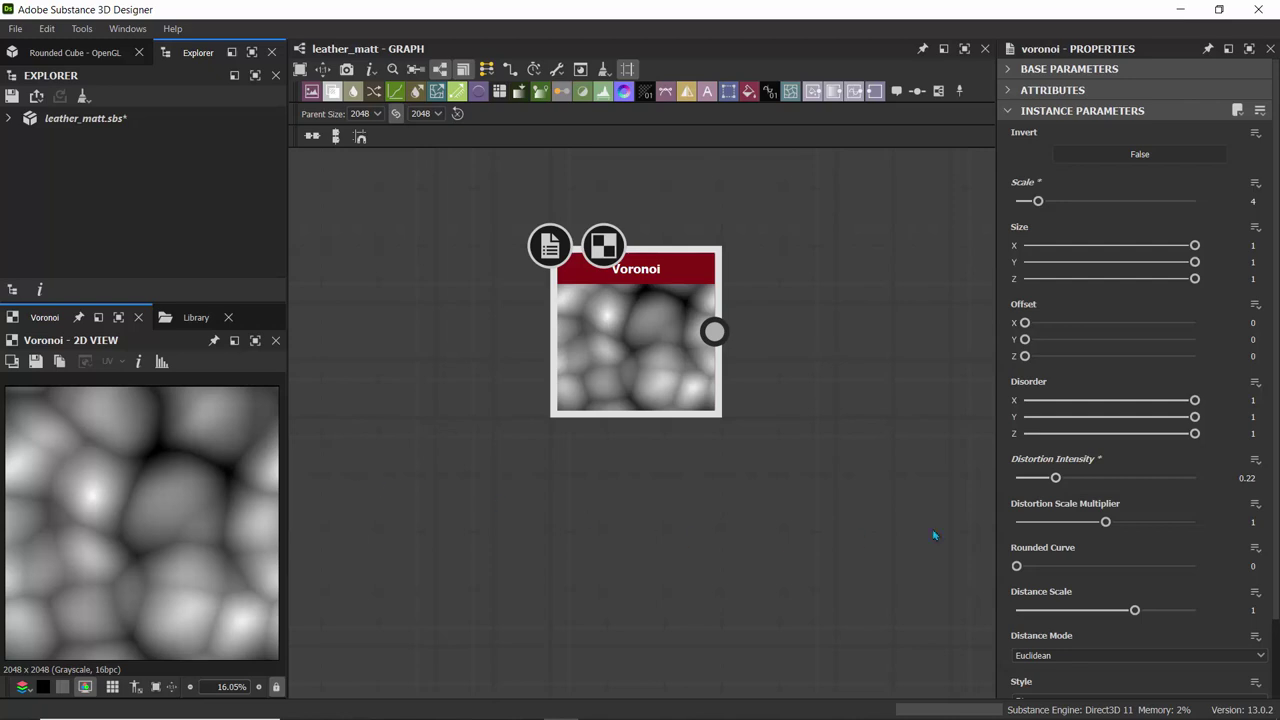
mouse_move(1059, 513)
- Add a Cells 1 node to the graph below the Voronoi node
scroll(706, 391, down, 4)
middle_drag(620, 492, 494, 436)
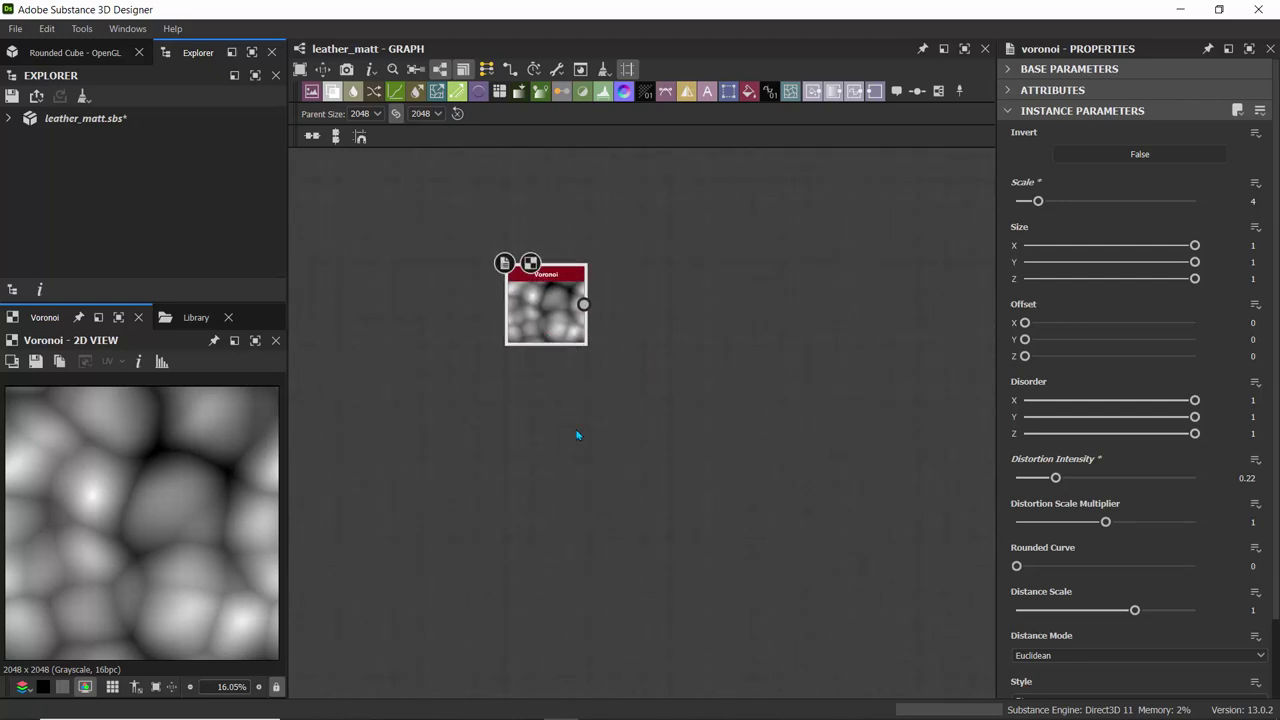
key(space)
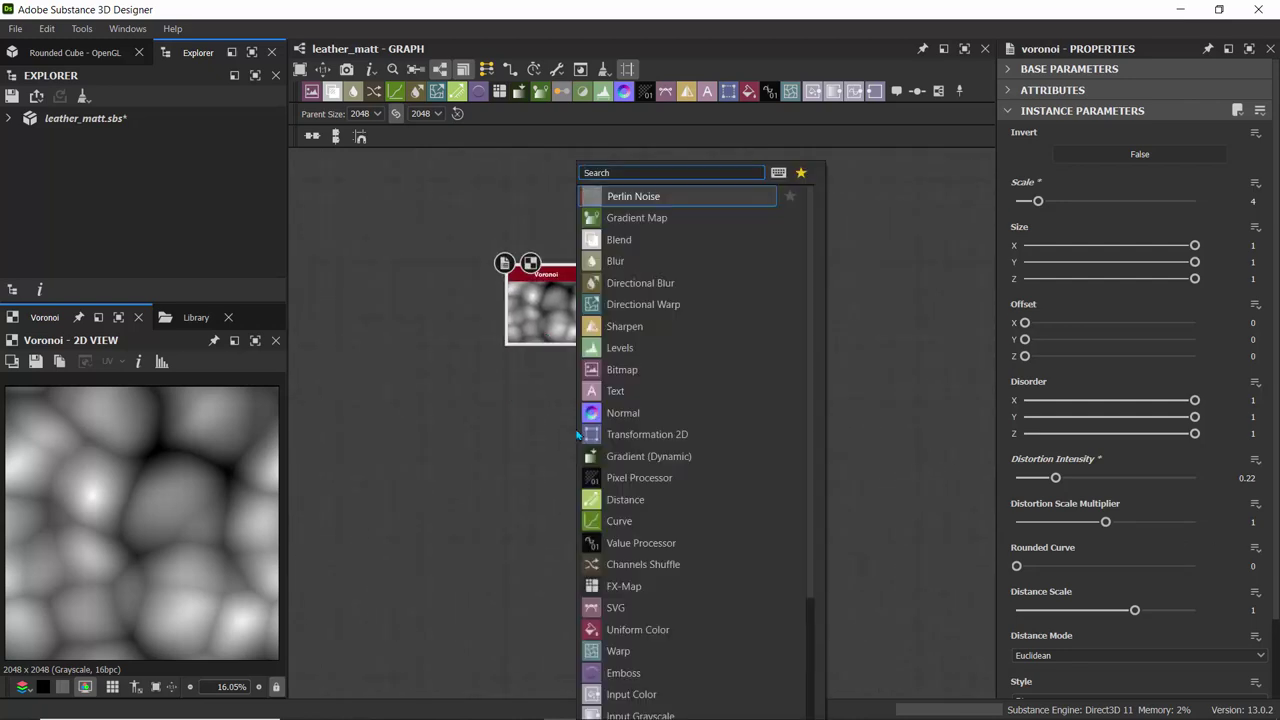
text(c)
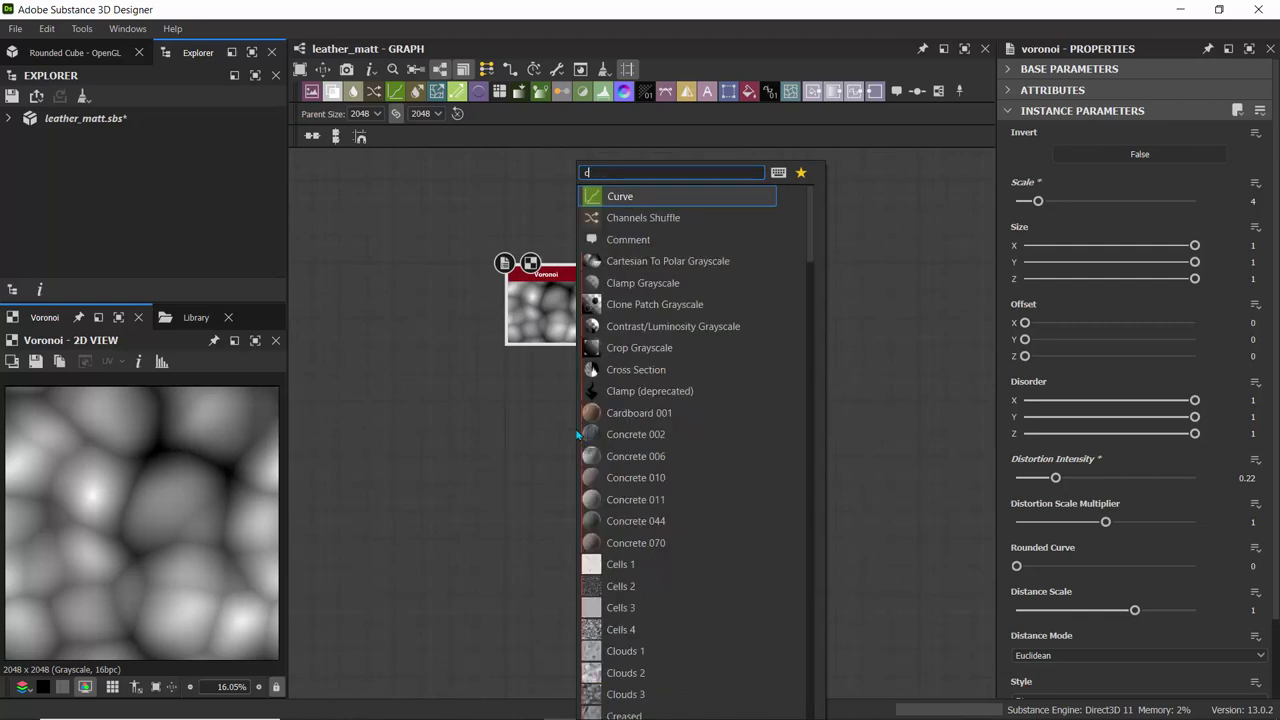
text(el)
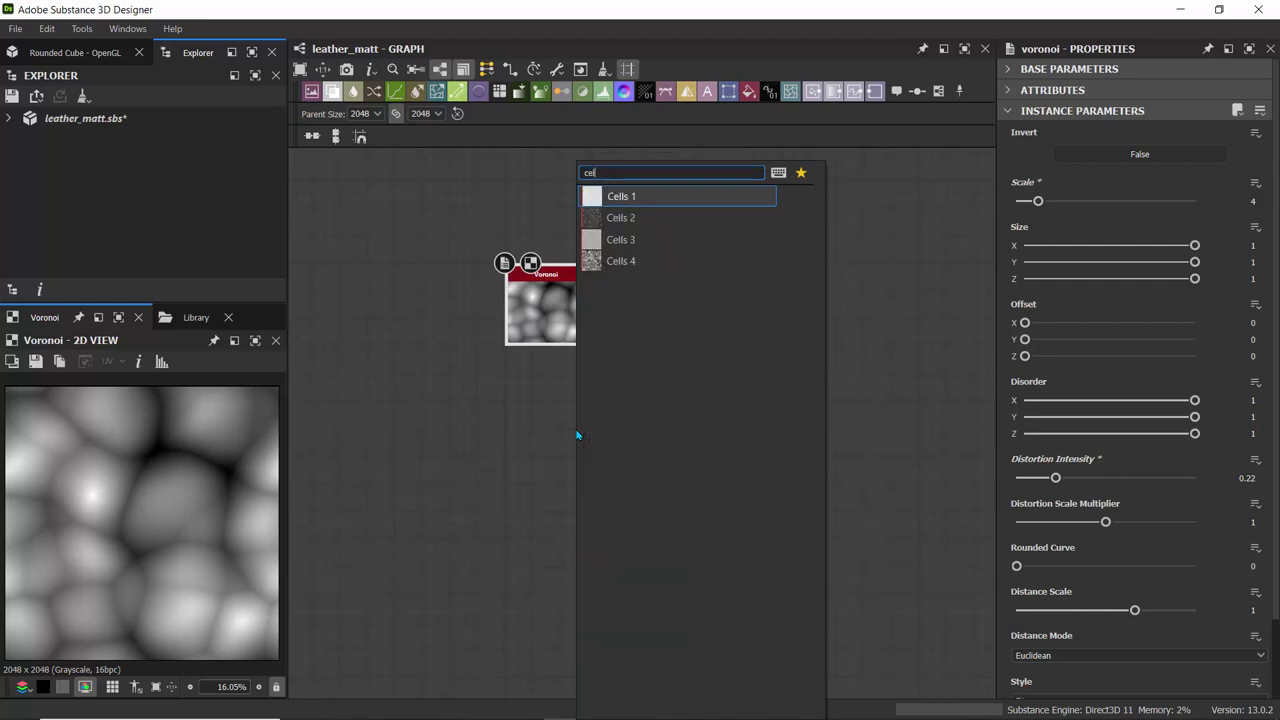
click(605, 200)
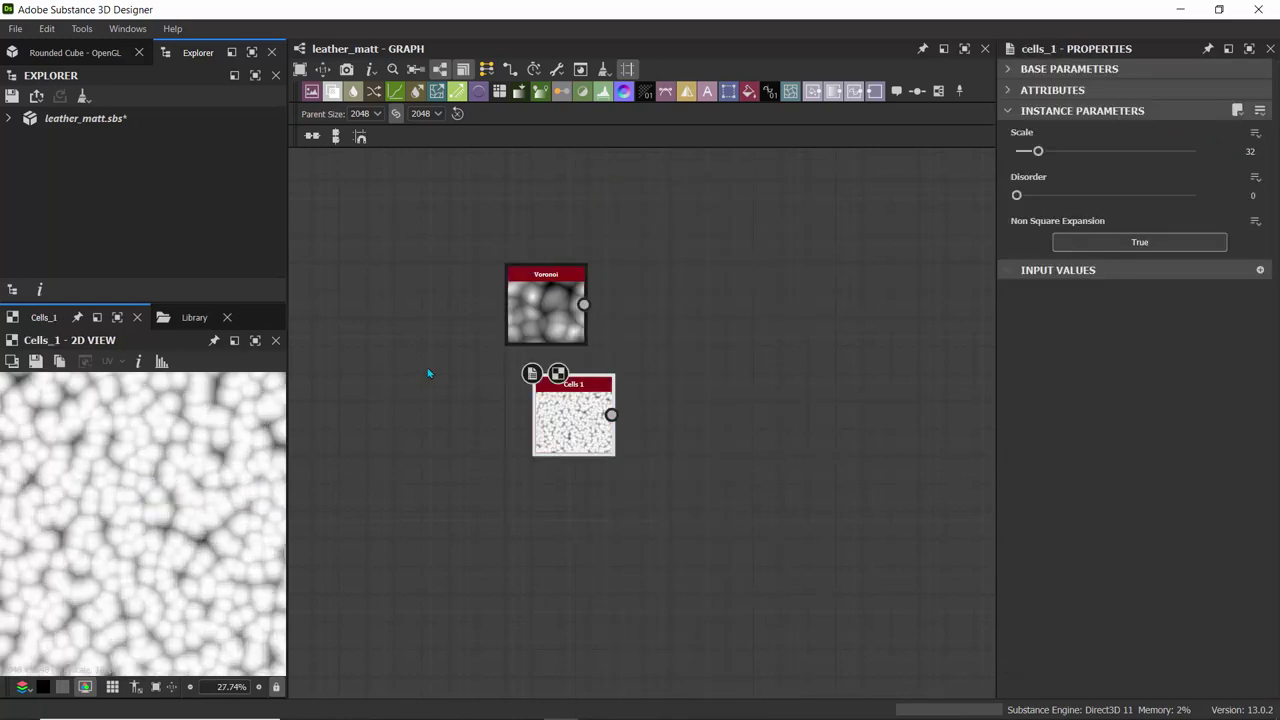
- Set the Cells 1 node's Scale to 88 and Disorder to 0.2, and align it directly under the Voronoi node
click(537, 325)
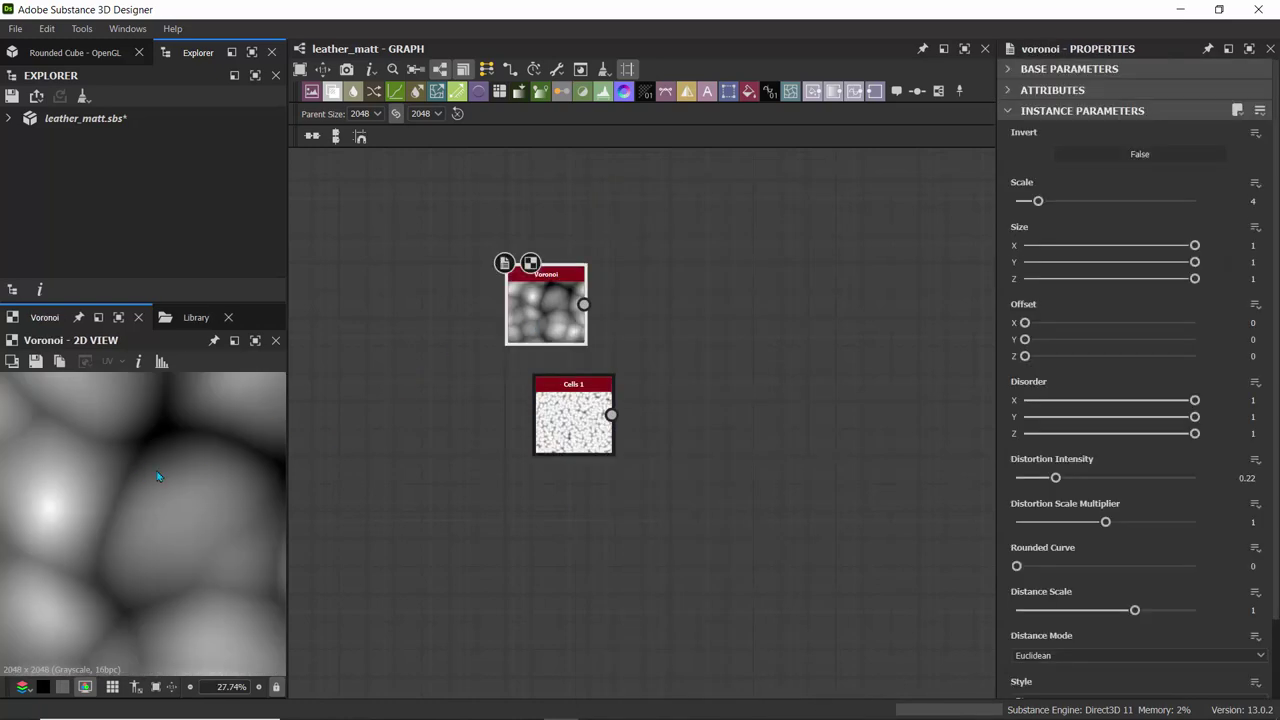
click(570, 421)
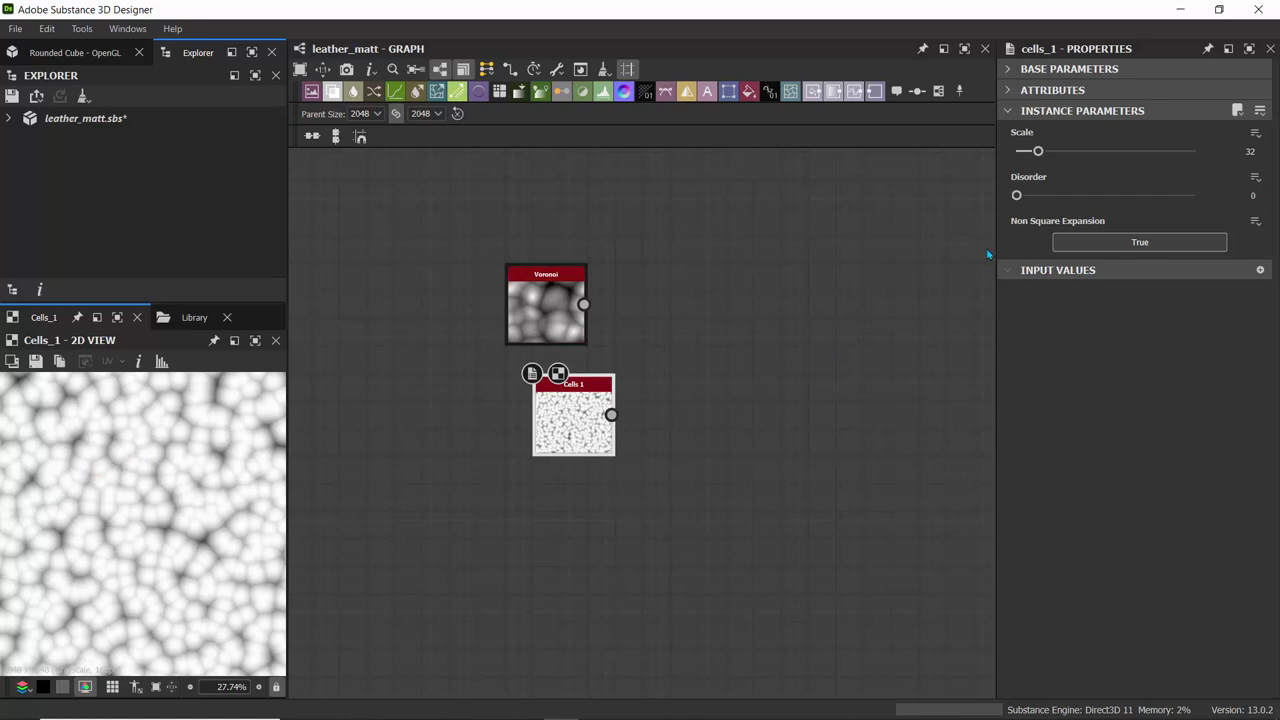
drag(1037, 151, 1078, 155)
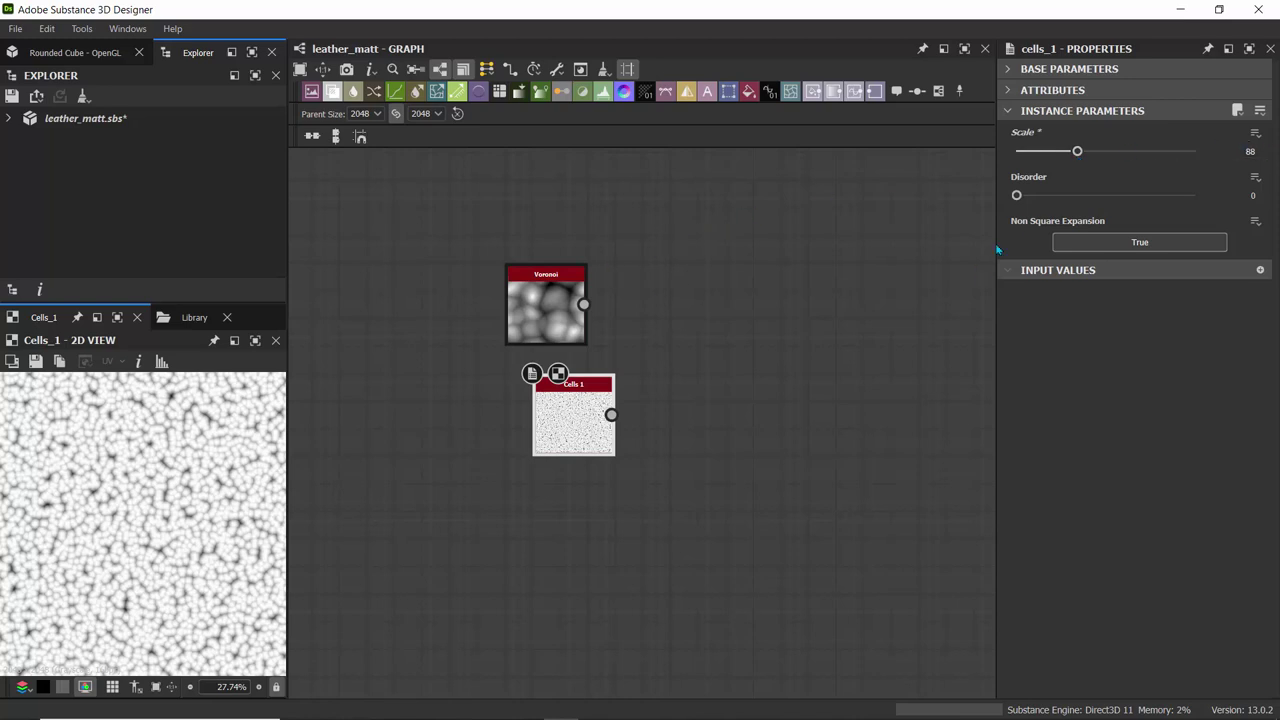
drag(1016, 196, 1051, 196)
scroll(80, 503, down, 2)
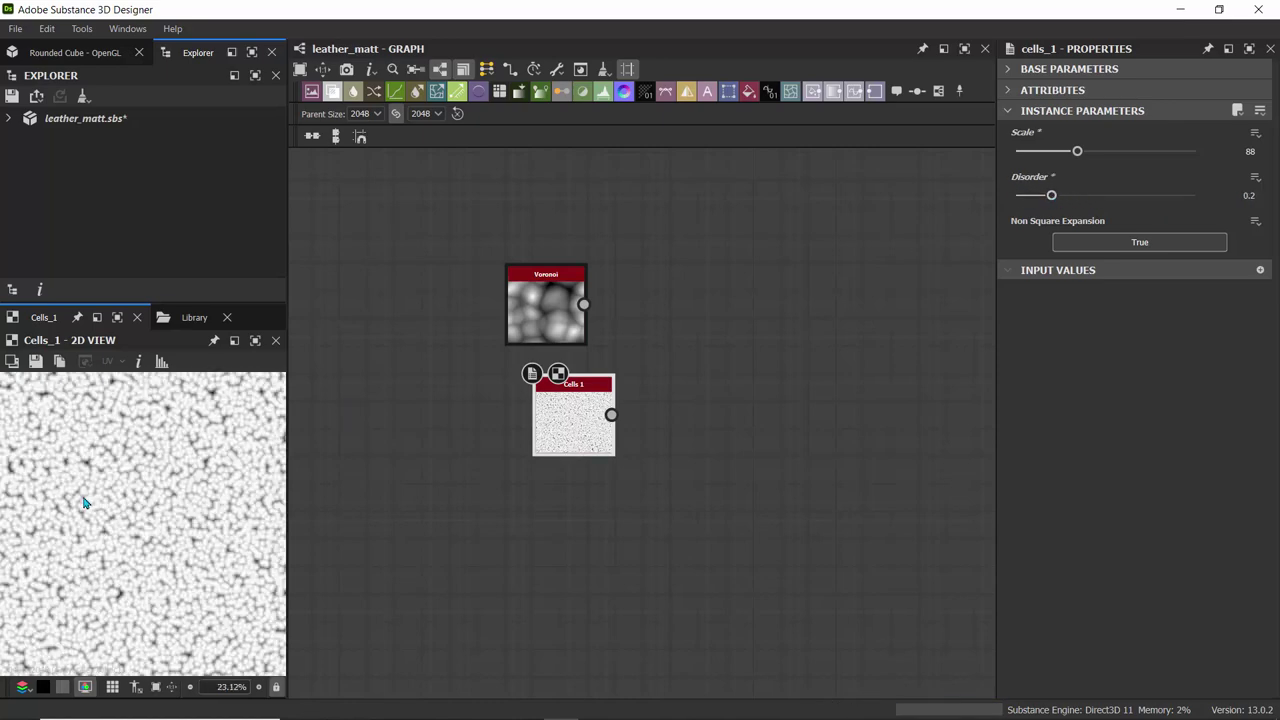
drag(560, 416, 533, 415)
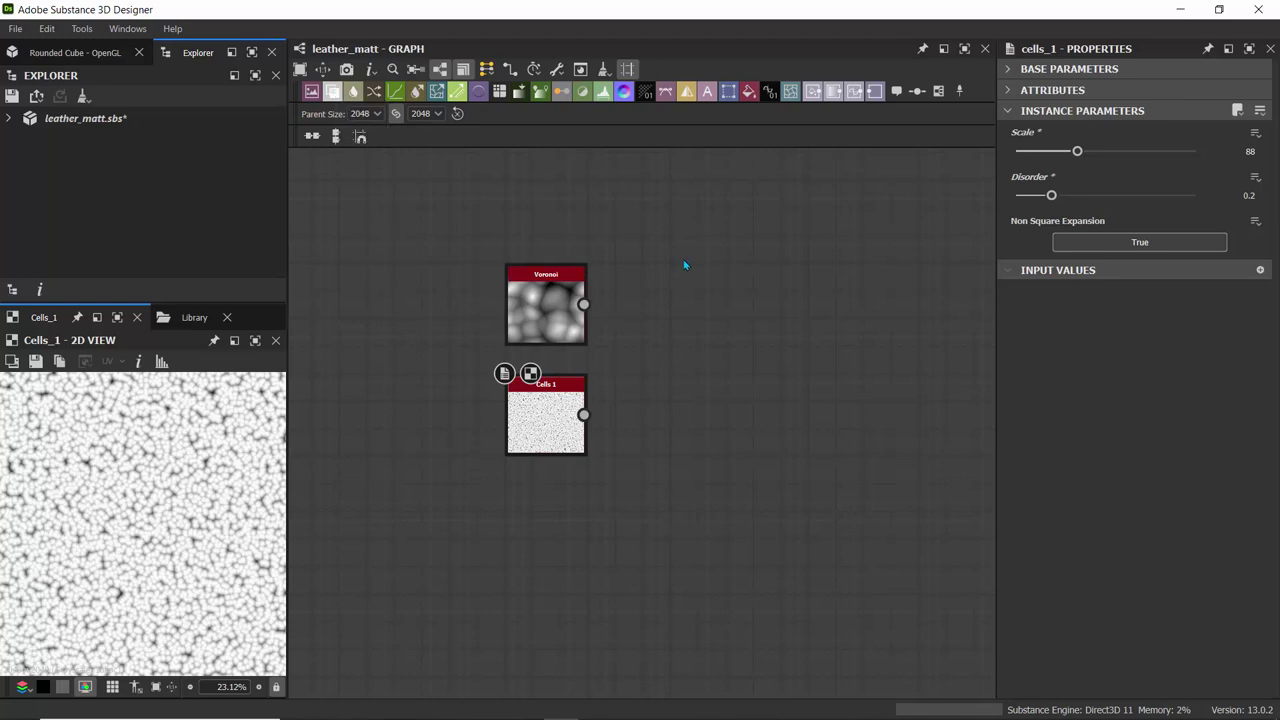
- Add a Blend node after the two noise nodes, with Voronoi as its Foreground and Cells 1 as its Background
key(space)
text(blend)
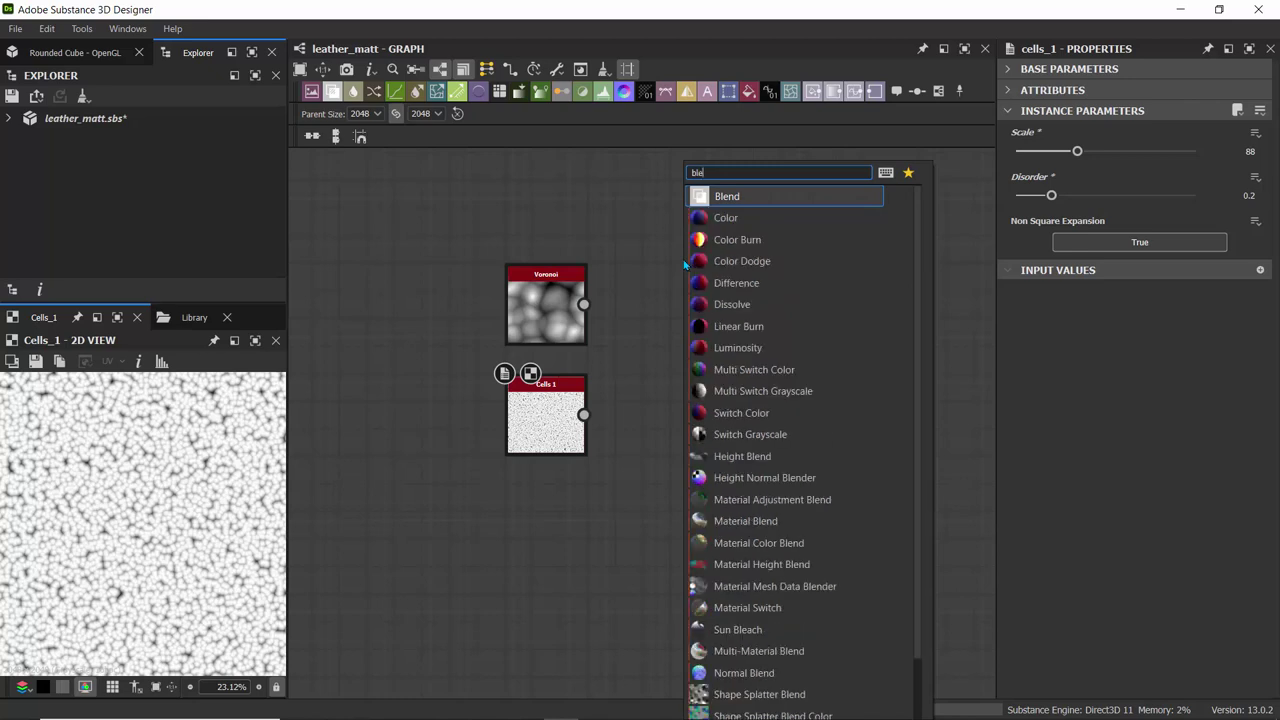
click(790, 197)
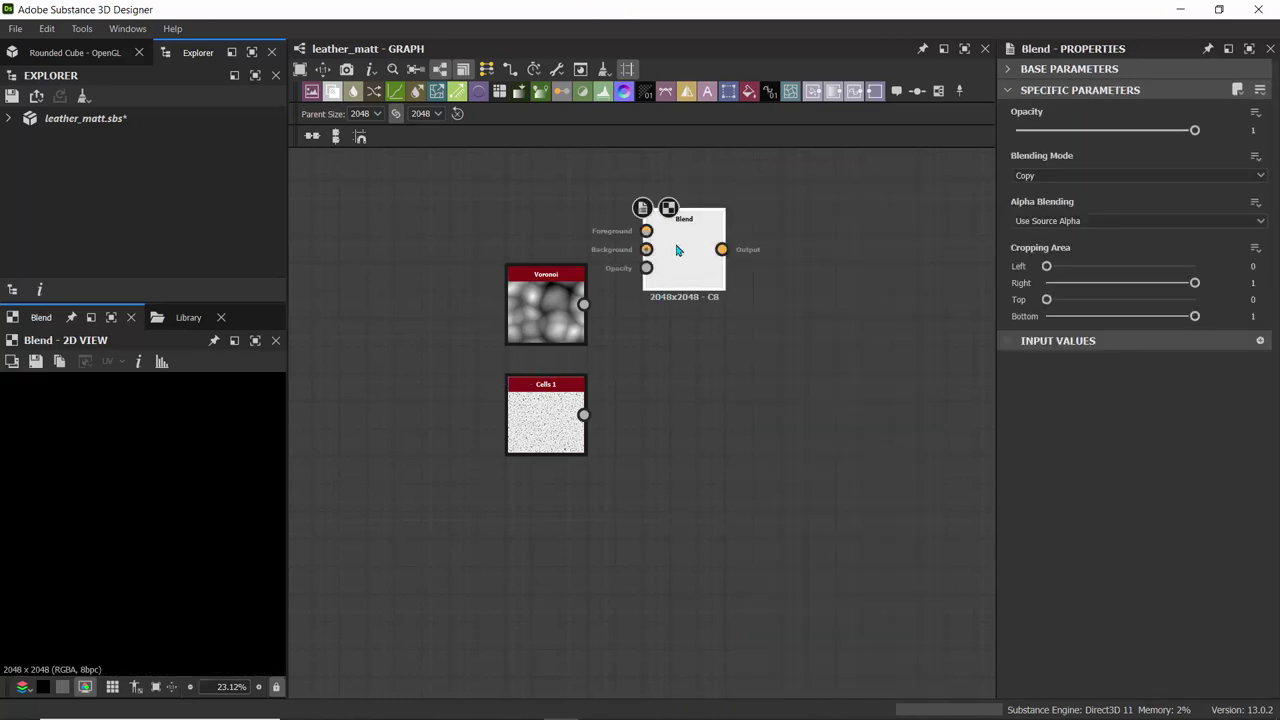
drag(677, 250, 714, 341)
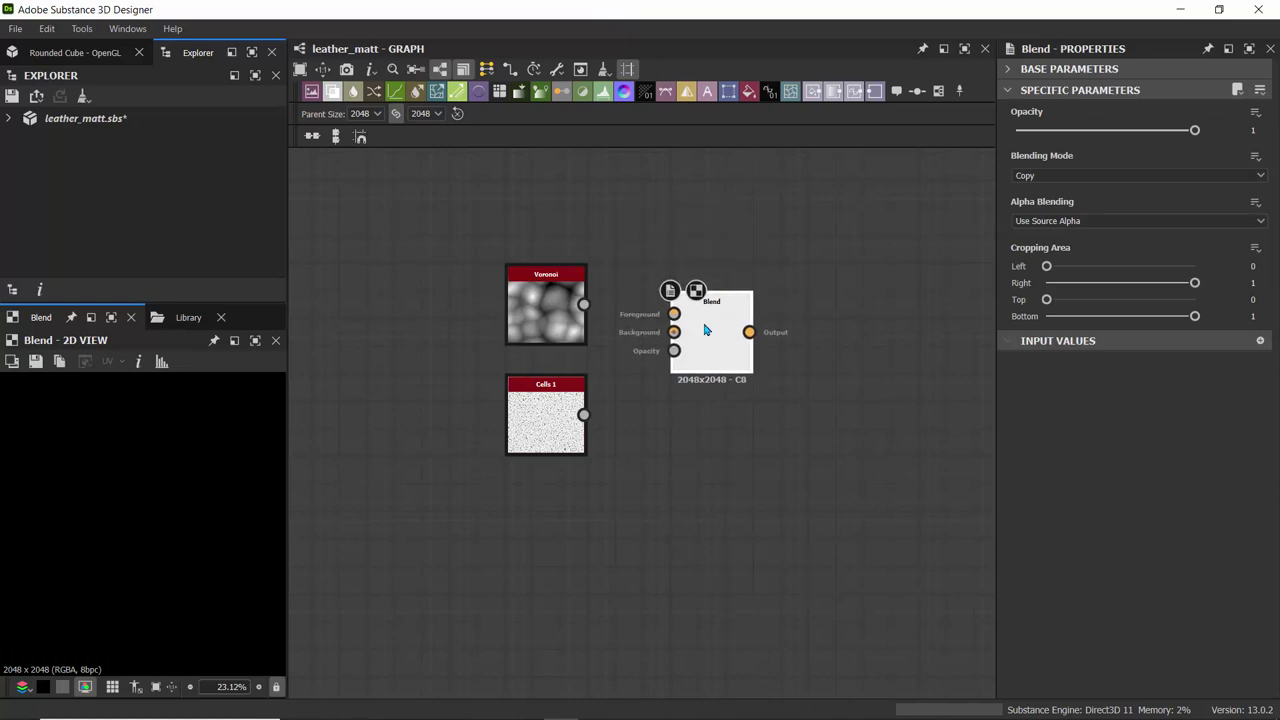
drag(709, 331, 721, 357)
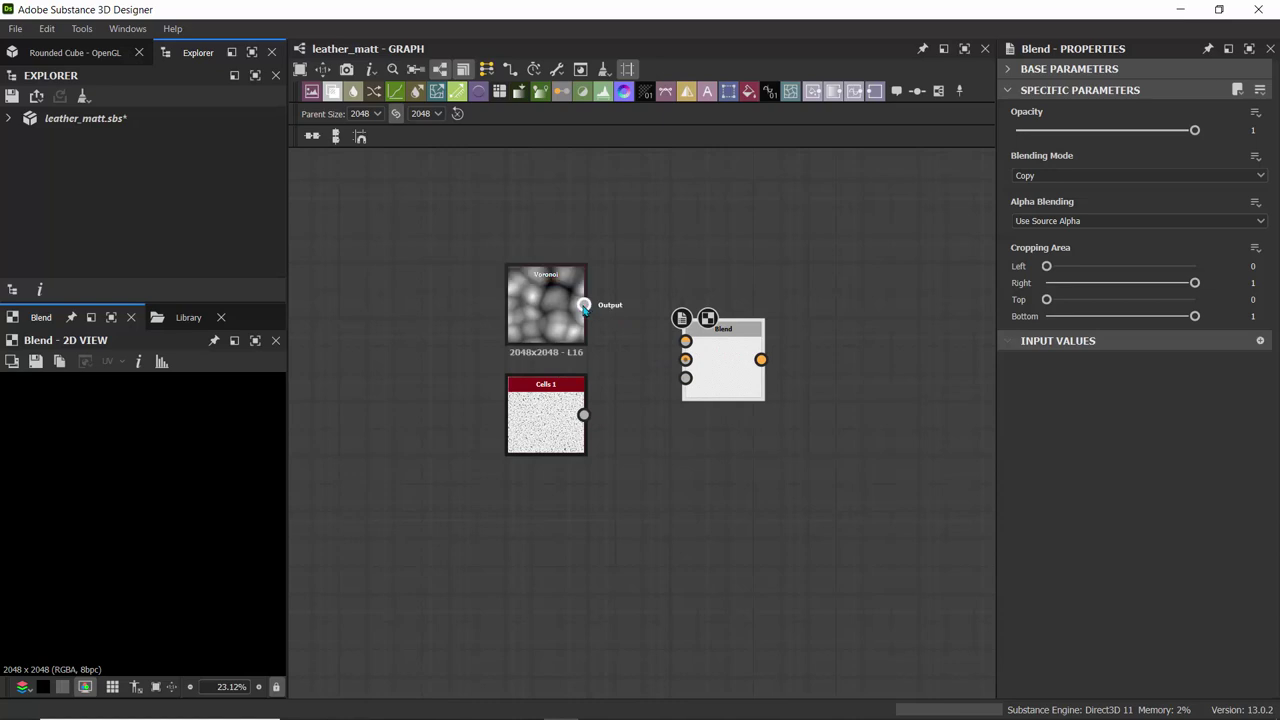
drag(585, 306, 686, 341)
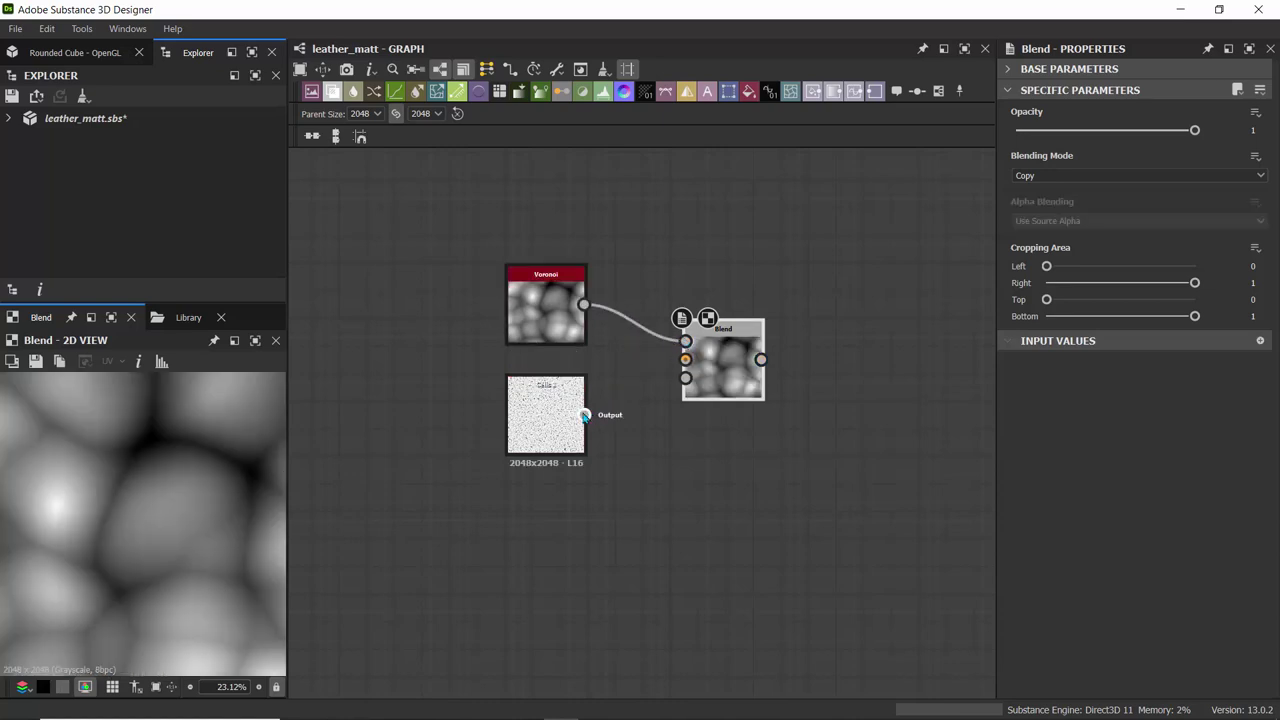
drag(584, 415, 686, 361)
- Set the Blend node's blending mode to Multiply and its opacity to 0.94
click(1045, 176)
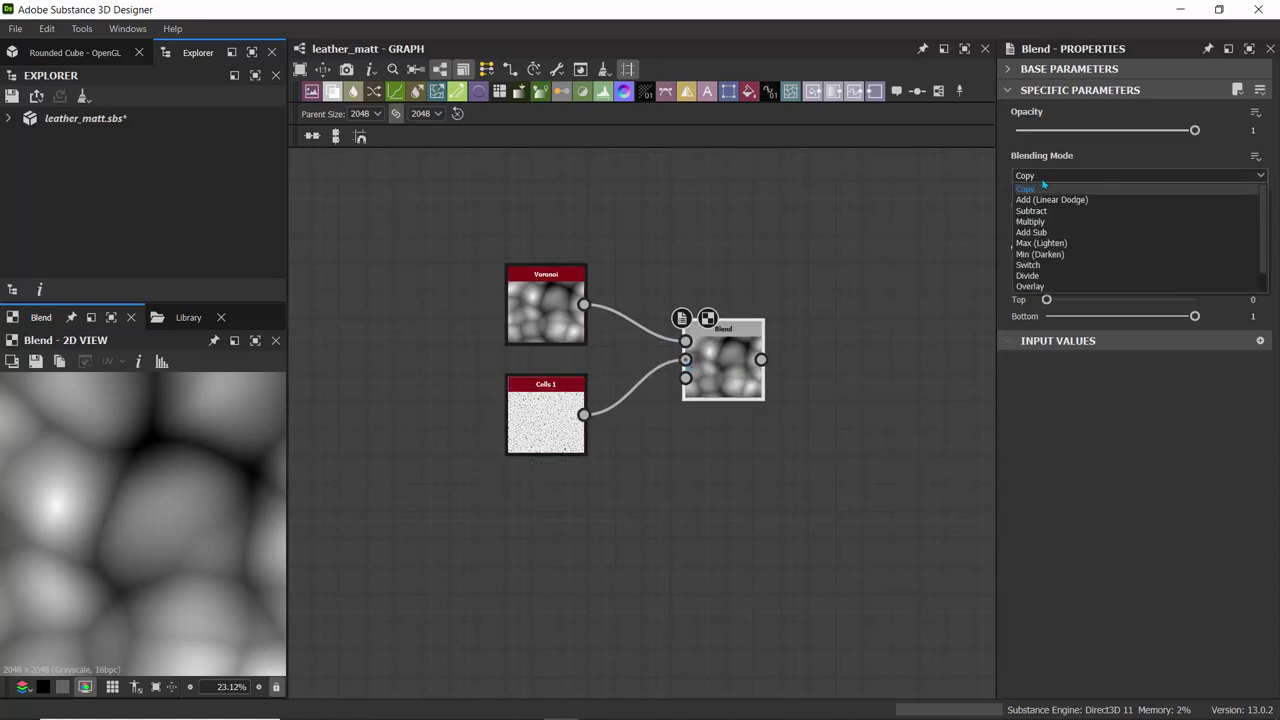
click(1045, 225)
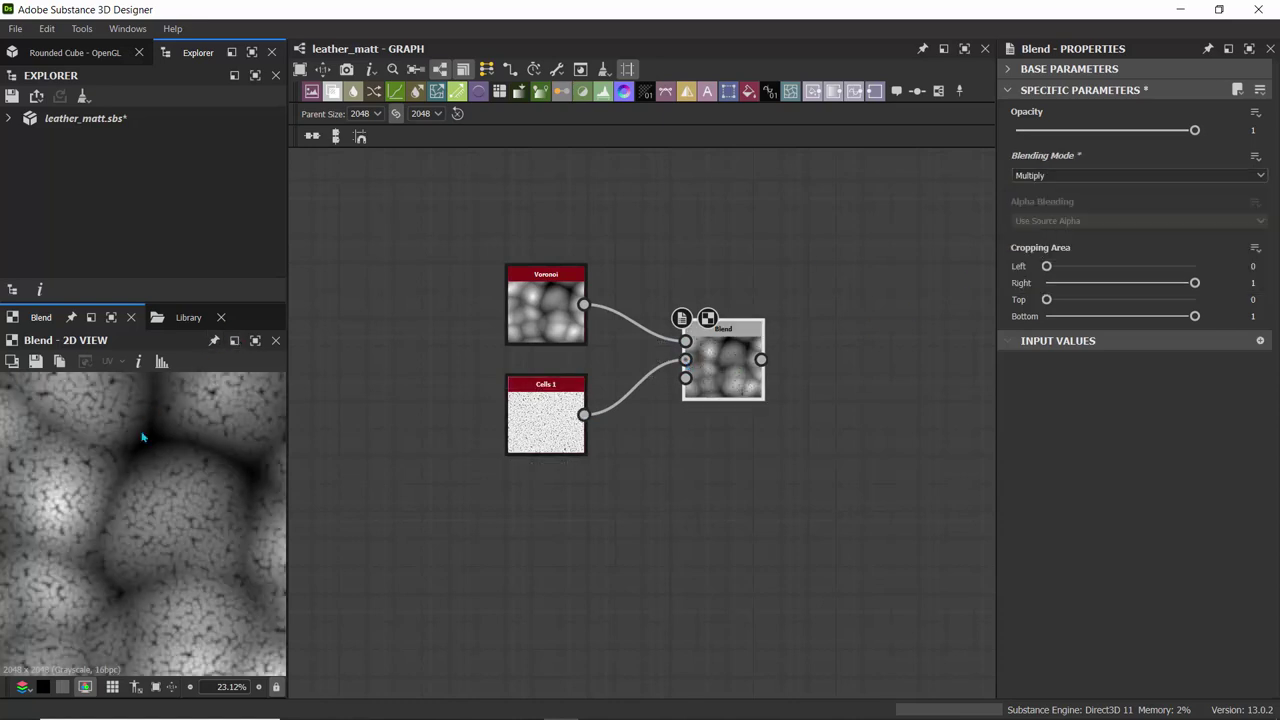
scroll(139, 433, down, 8)
scroll(139, 433, up, 10)
scroll(139, 433, down, 4)
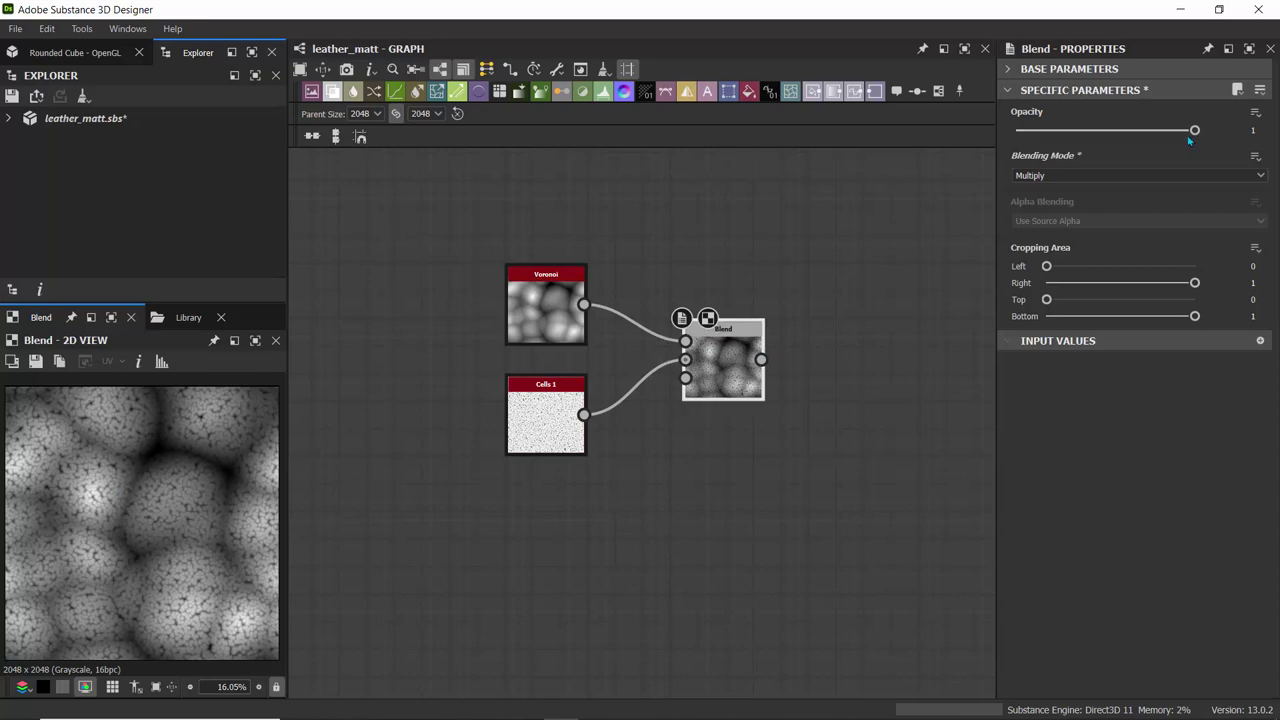
mouse_move(1194, 130)
mouse_down()
mouse_move(1089, 132)
mouse_move(1204, 140)
mouse_move(1136, 138)
mouse_move(1186, 142)
mouse_up()
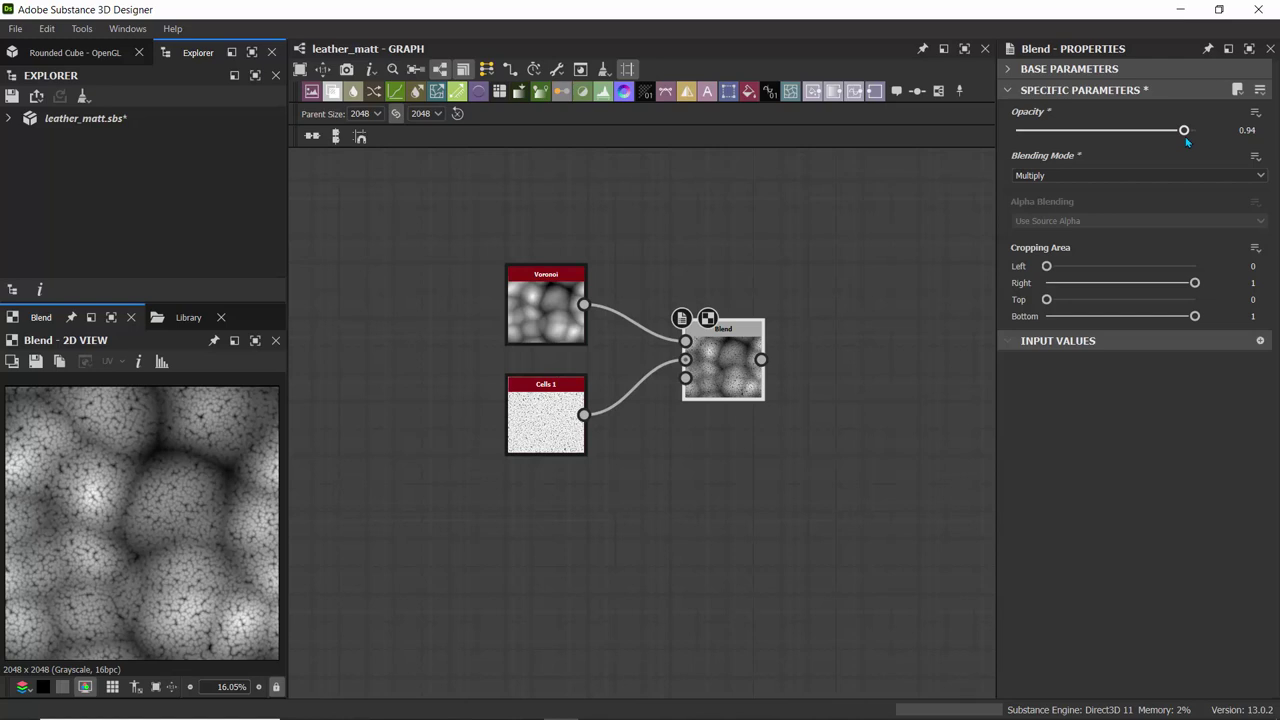
- Add a Distance node fed by the Blend node's output
scroll(574, 214, up, 3)
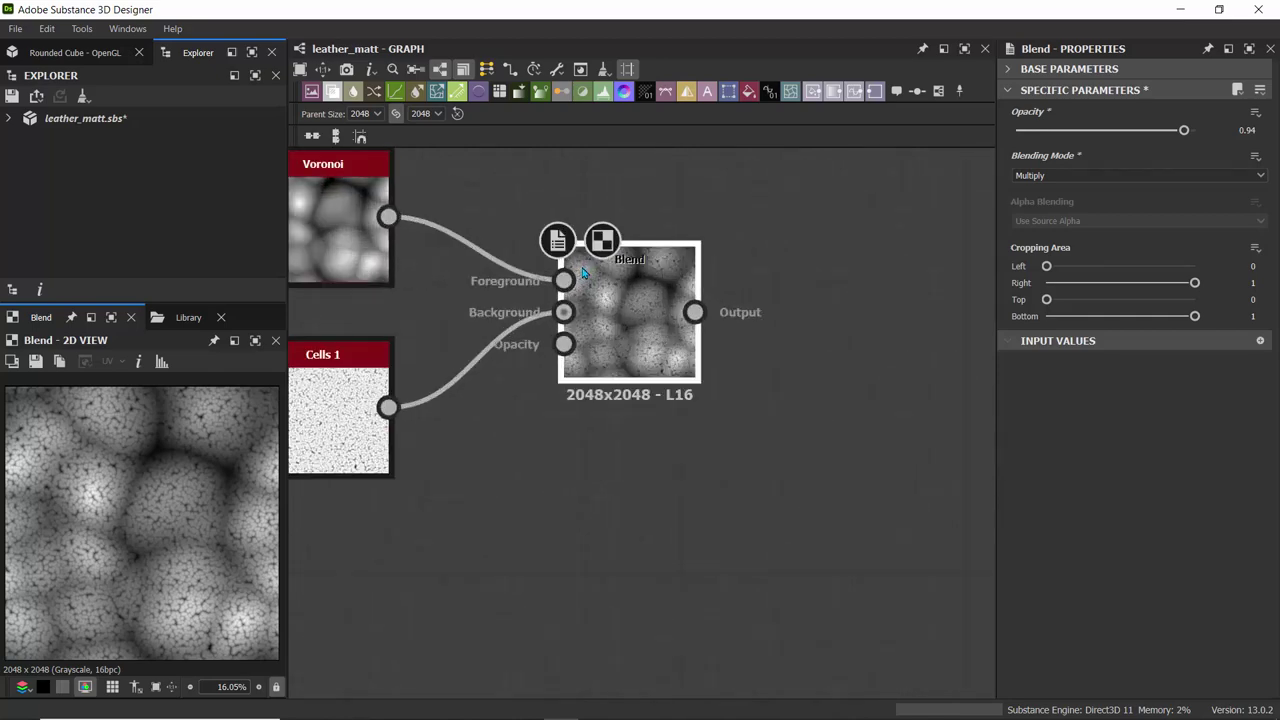
scroll(584, 272, down, 1)
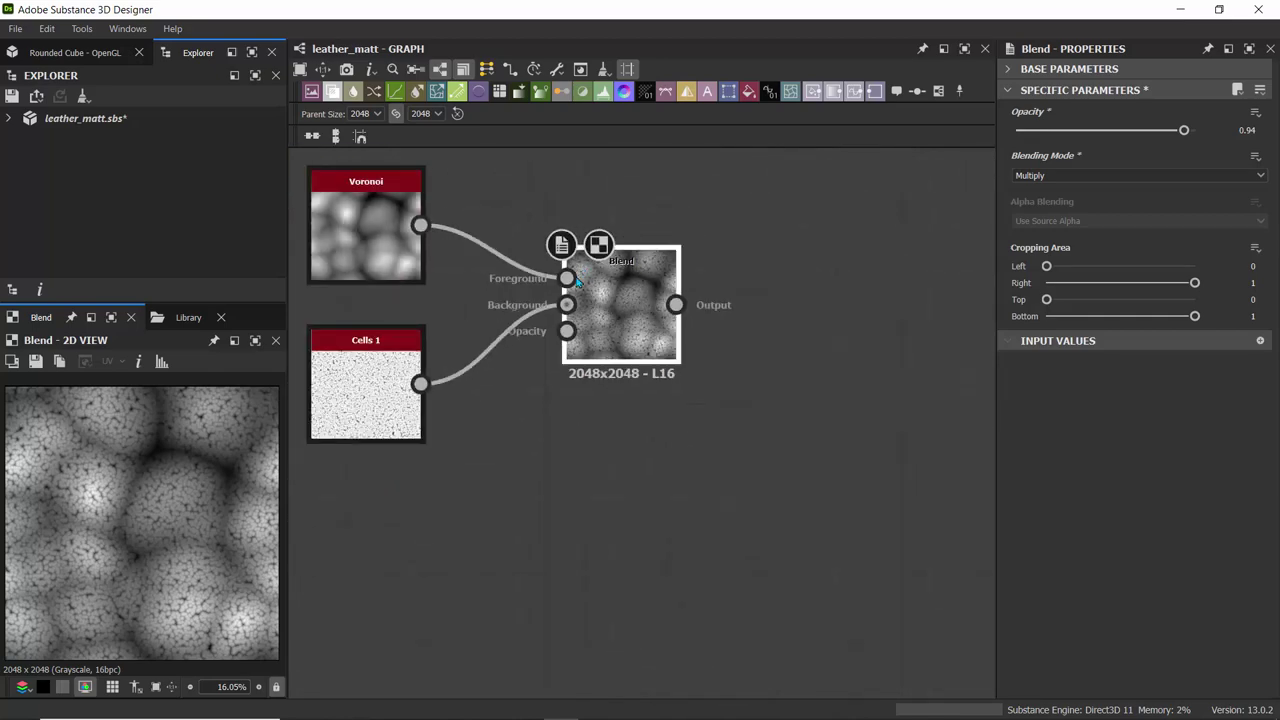
drag(676, 305, 770, 370)
text(dist)
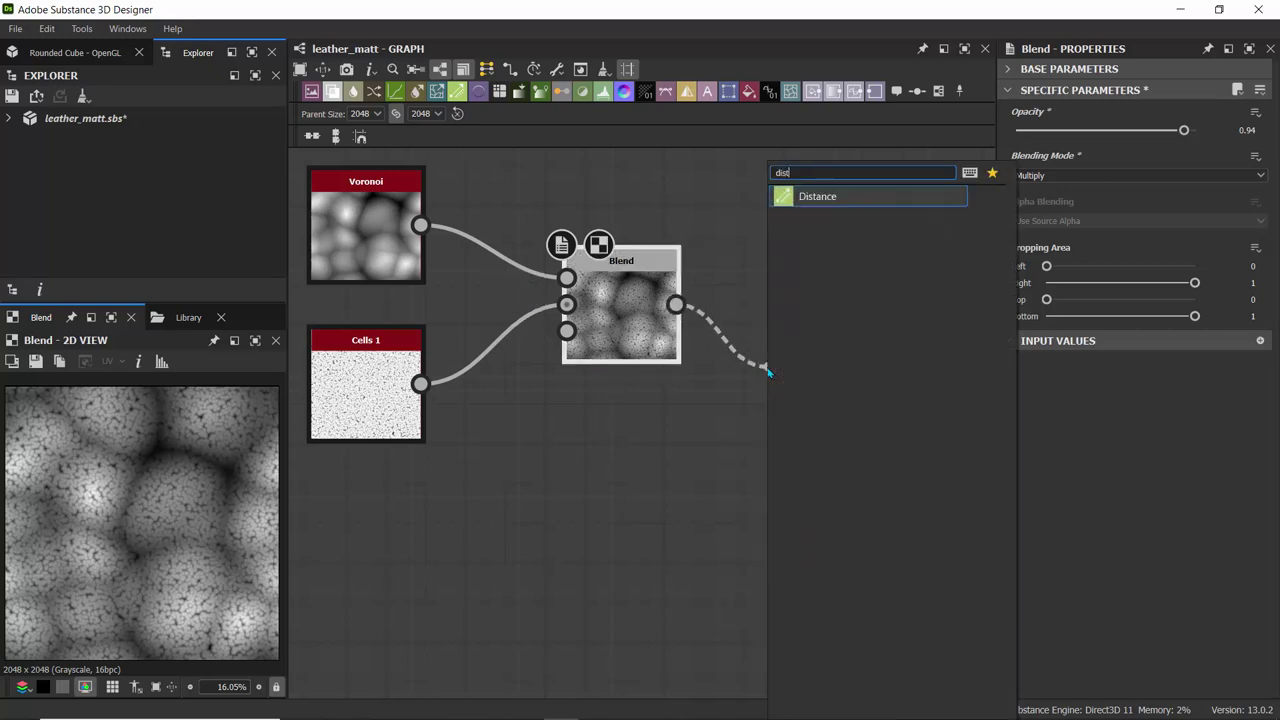
click(811, 201)
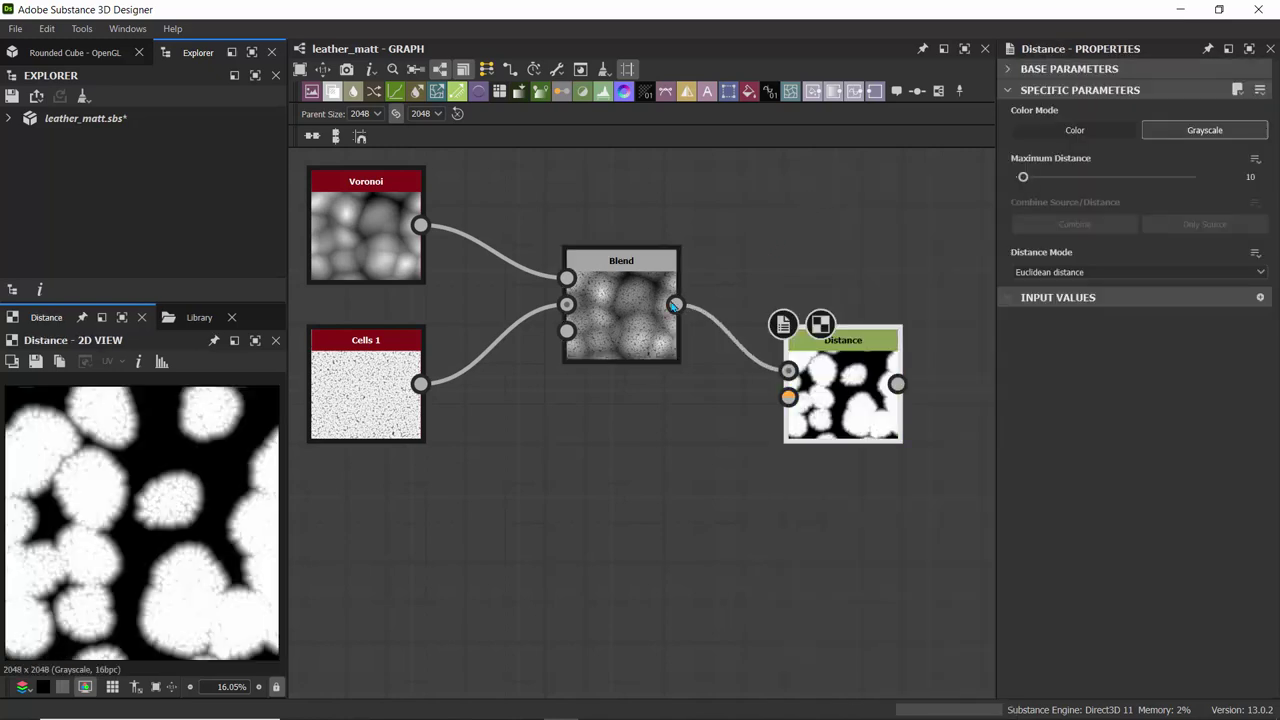
- Connect the Blend output to the Distance node's Source Input as well, and move the Distance node up level with Blend
scroll(158, 467, down, 3)
scroll(158, 467, up, 1)
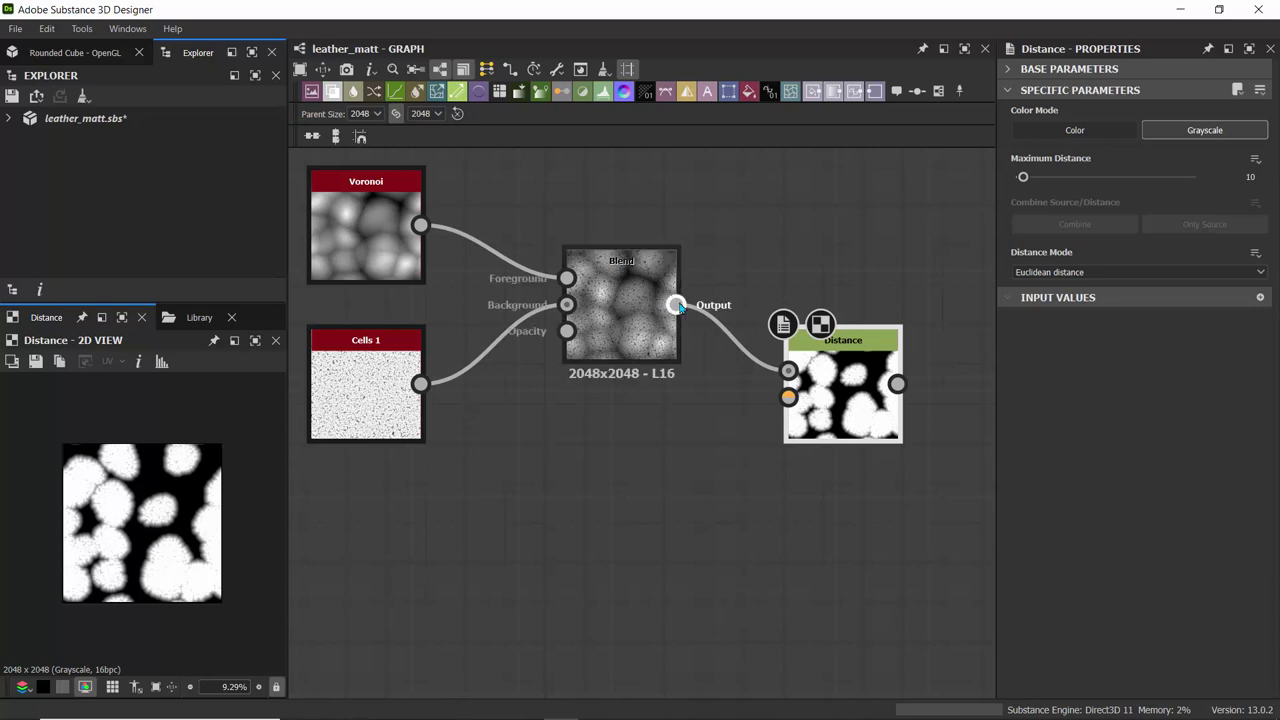
drag(676, 304, 788, 397)
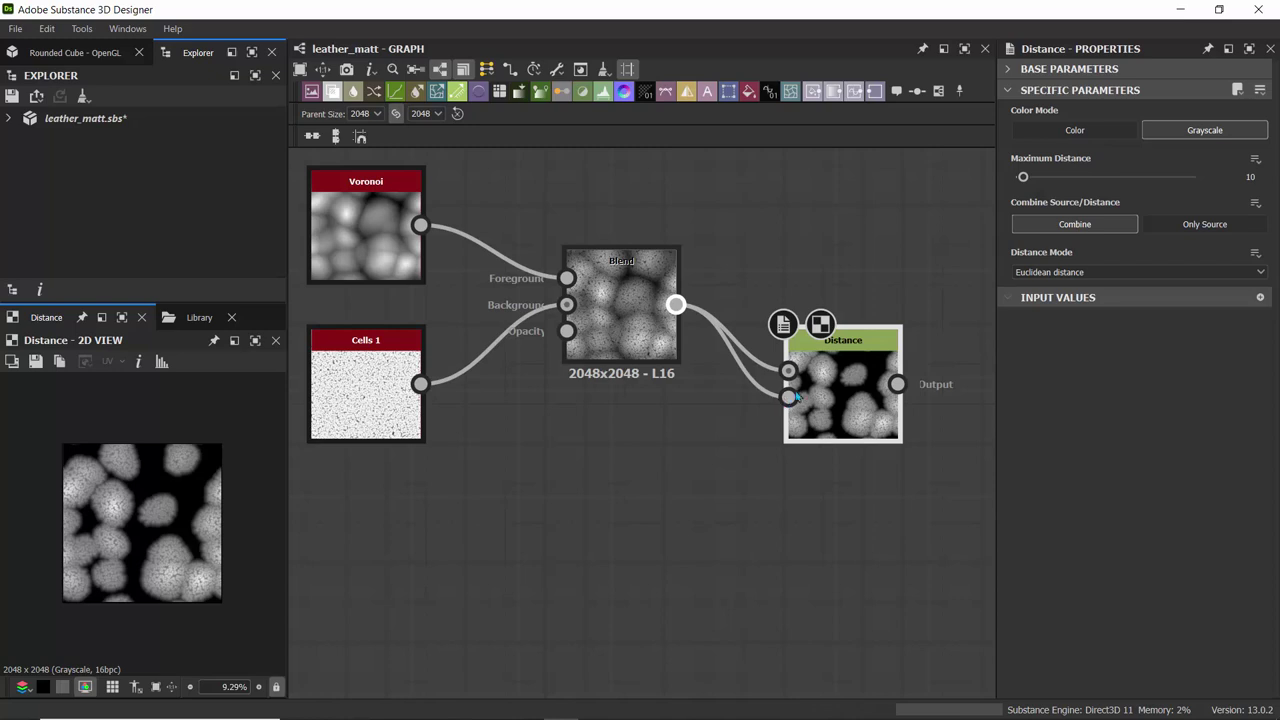
drag(836, 385, 838, 327)
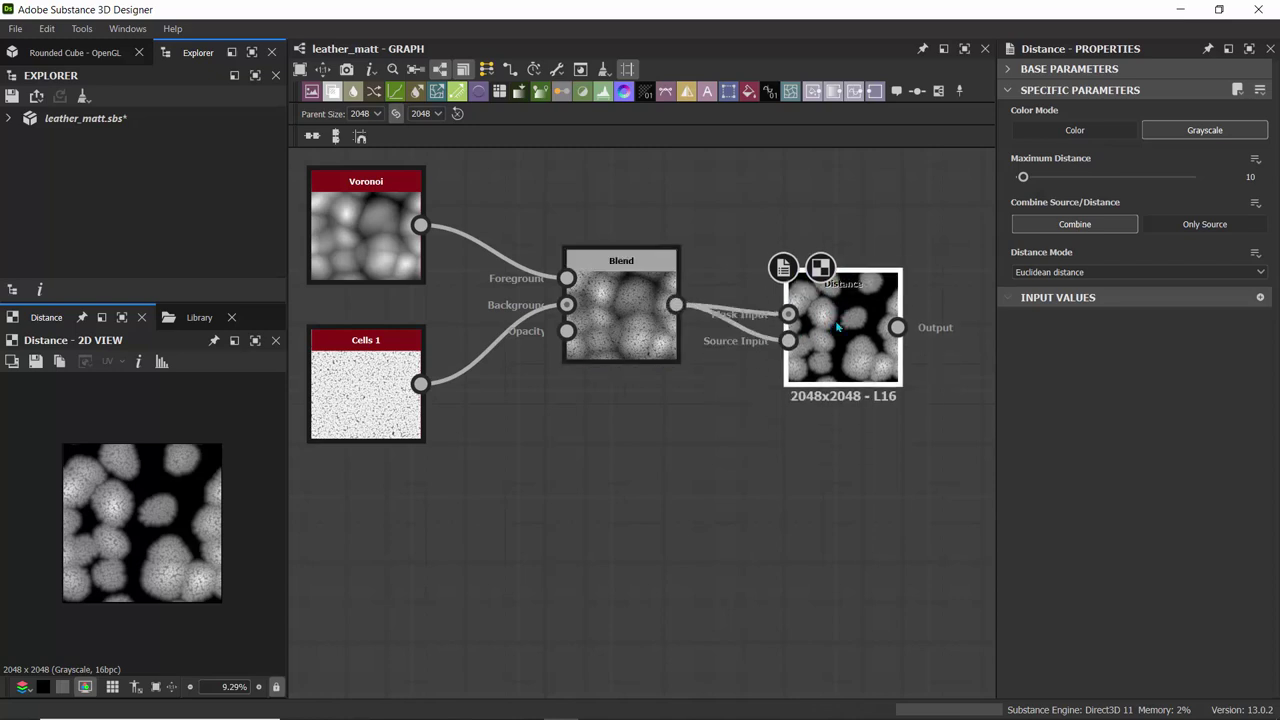
- Add a Levels node fed by the Distance node's output and place it beside the Distance node
middle_drag(769, 214, 626, 224)
scroll(637, 272, up, 2)
scroll(660, 260, down, 2)
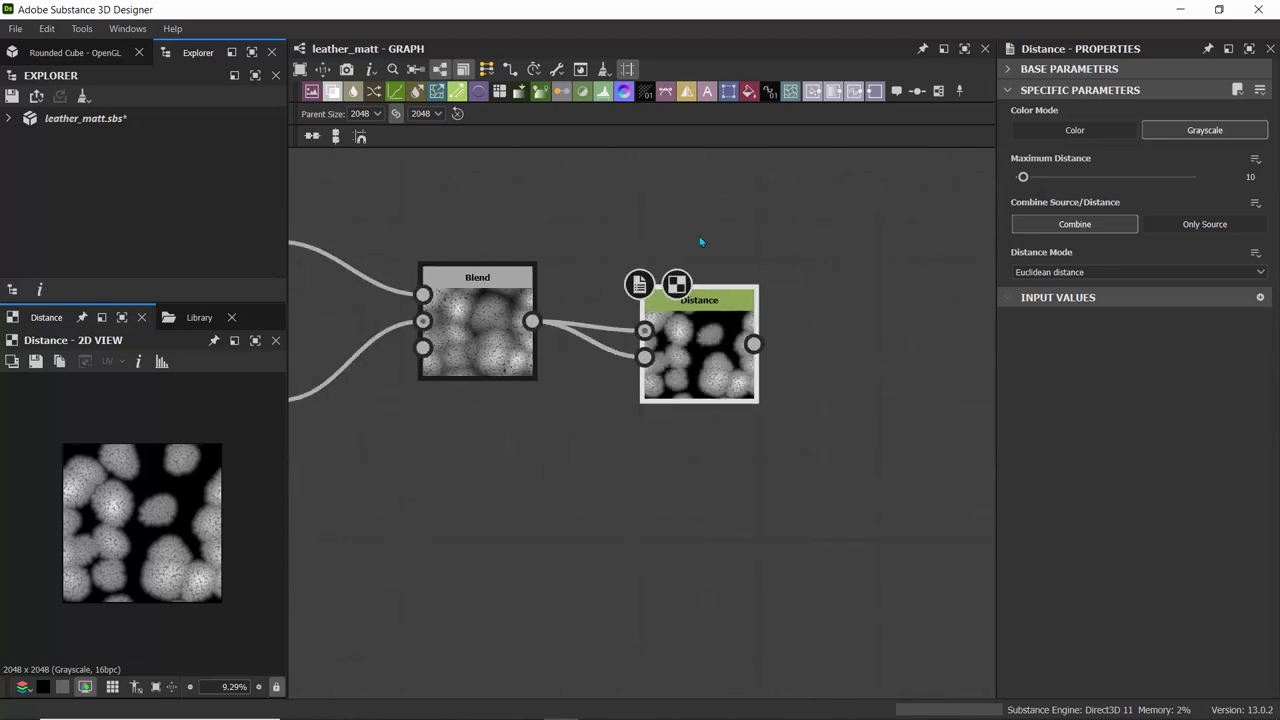
middle_drag(703, 242, 608, 240)
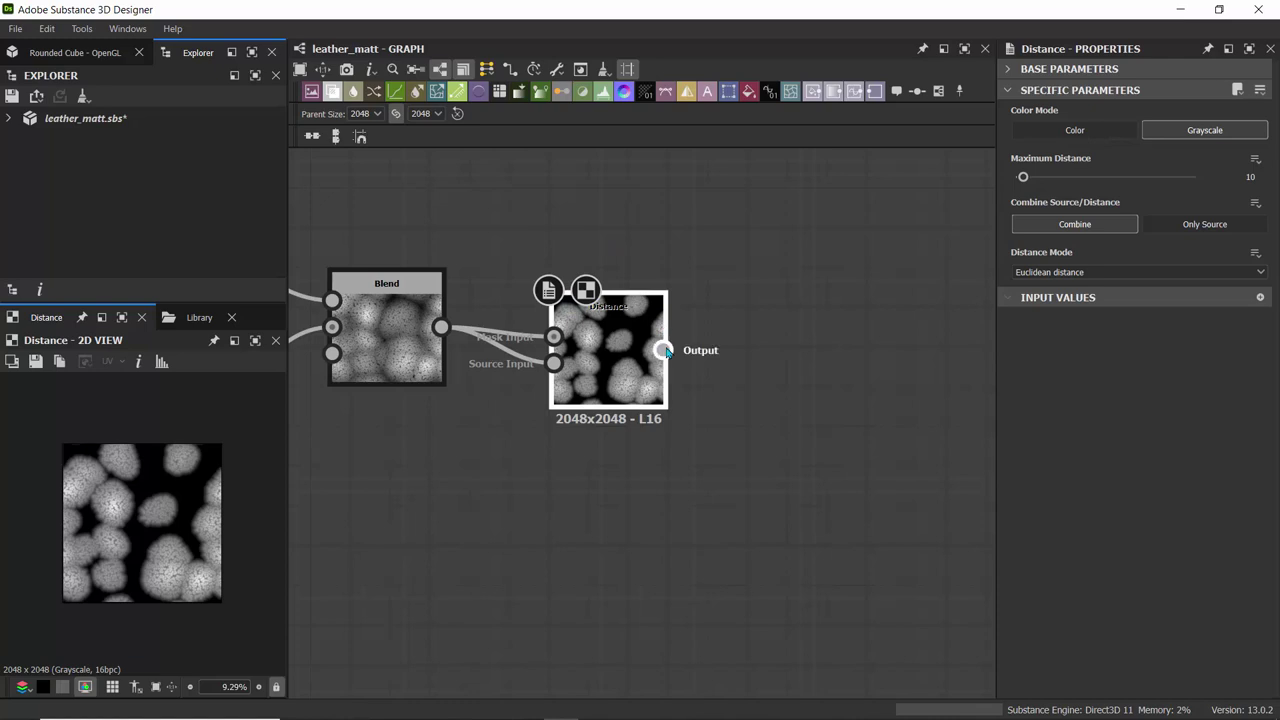
drag(703, 350, 752, 362)
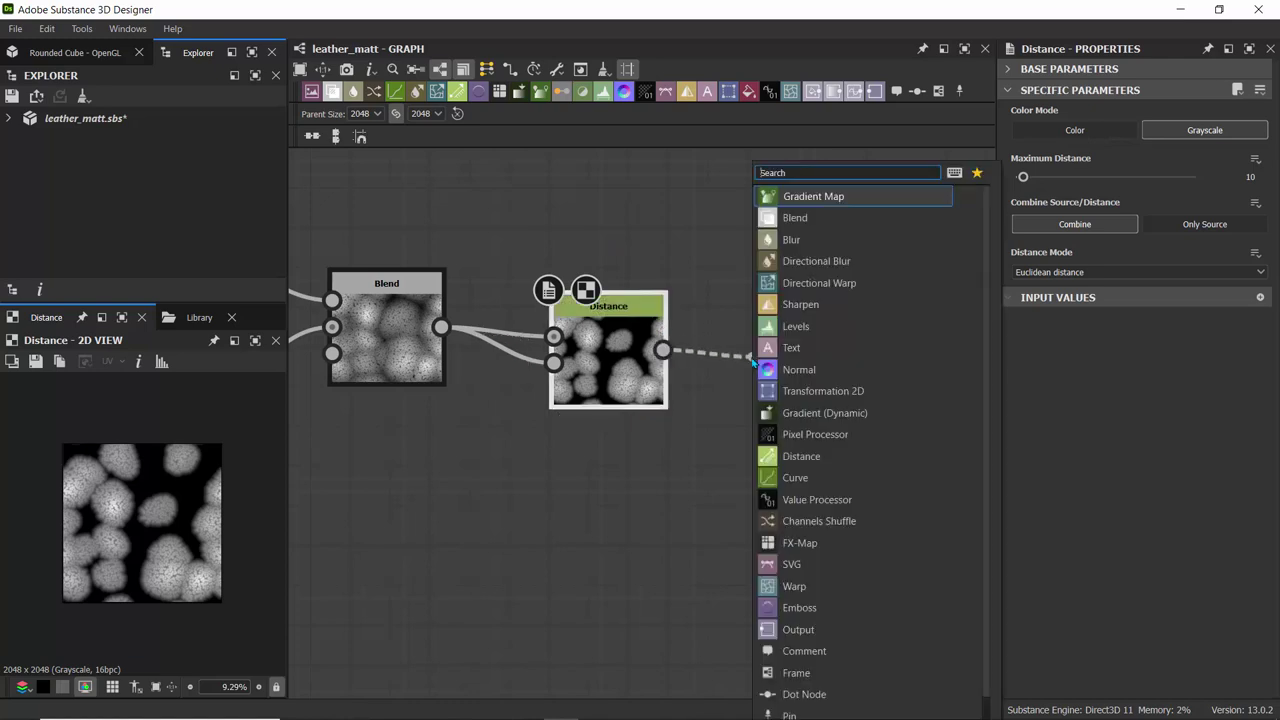
text(level)
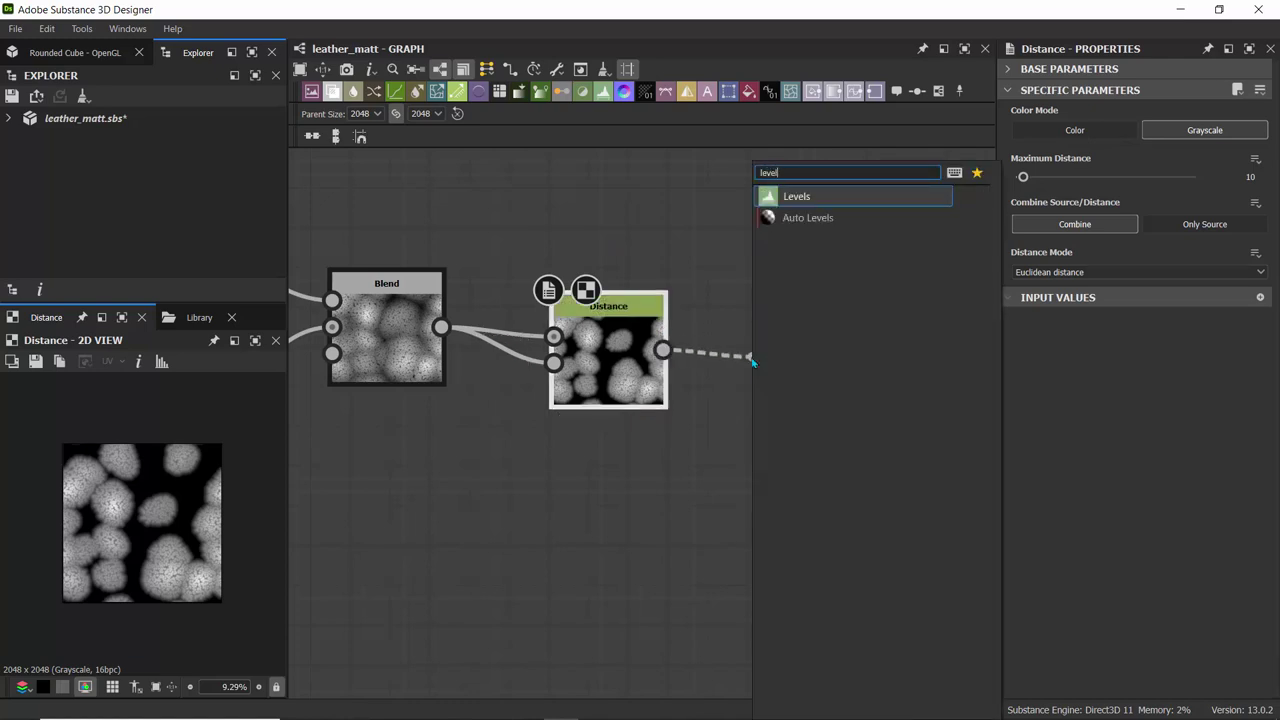
click(799, 199)
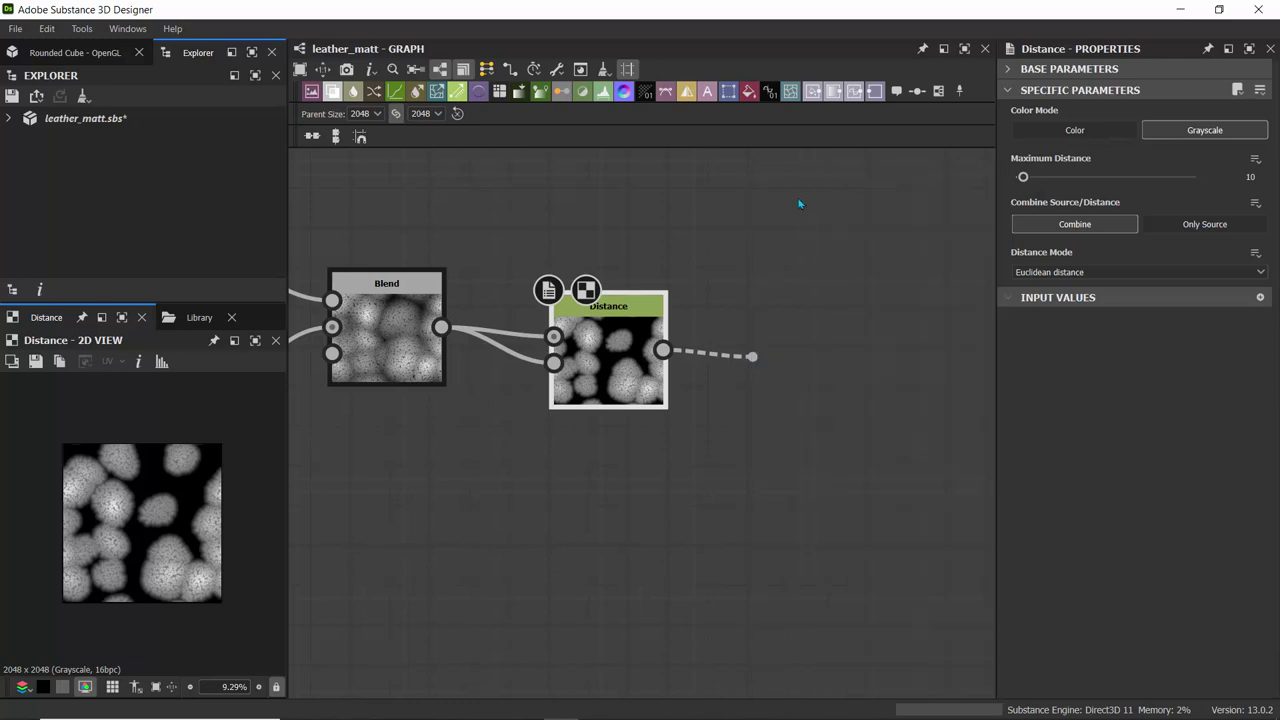
drag(782, 376, 800, 357)
- Show the Levels node's parameters as numeric sliders and set Level In High to 0.55
middle_drag(666, 266, 609, 254)
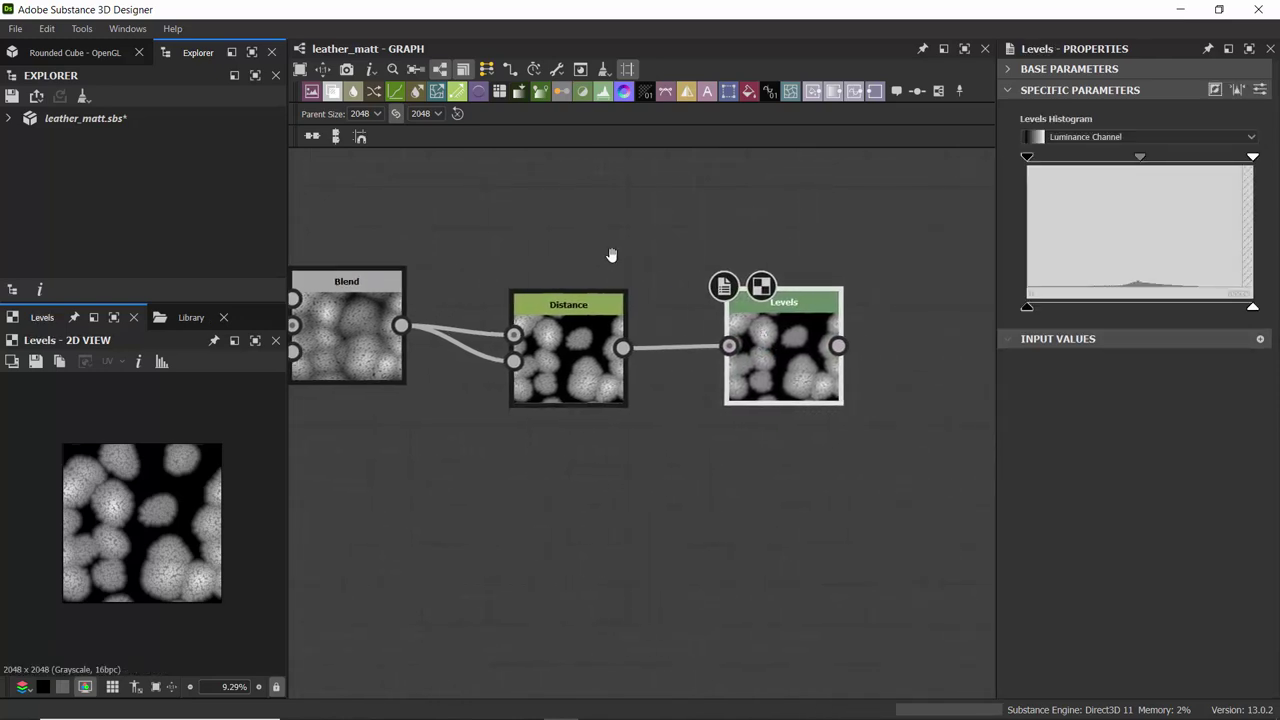
click(1261, 95)
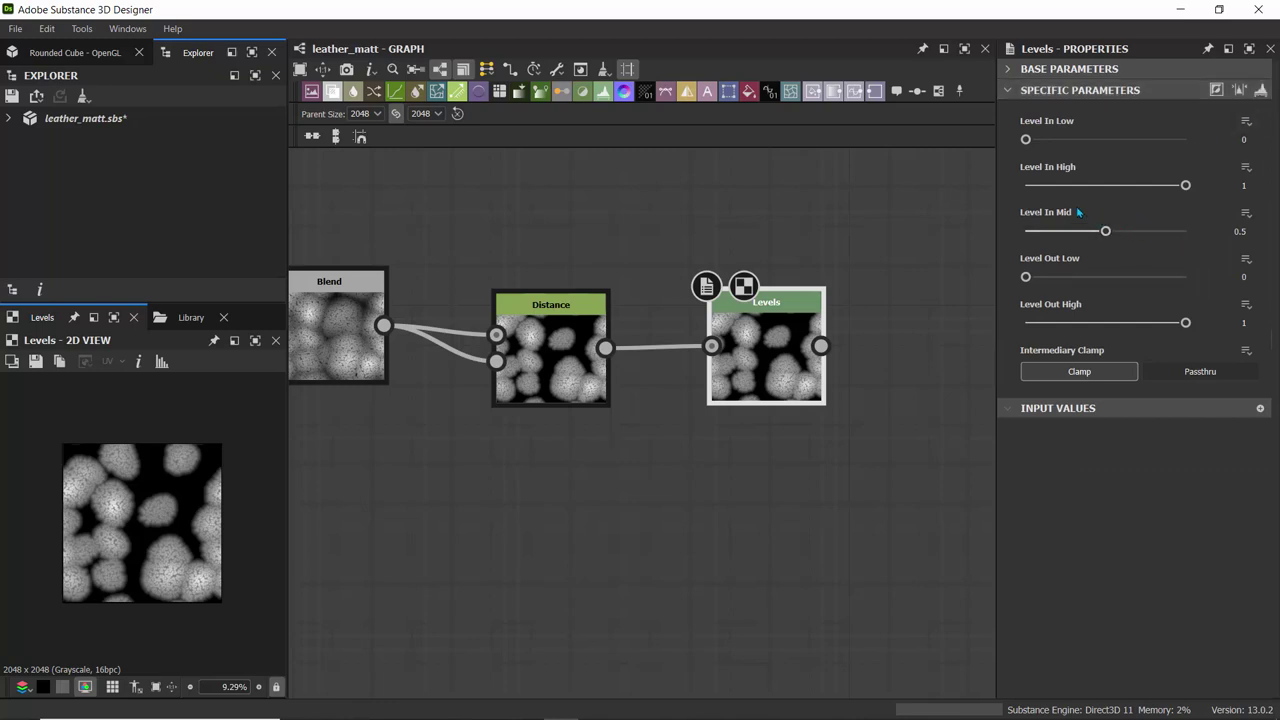
drag(1185, 185, 1113, 186)
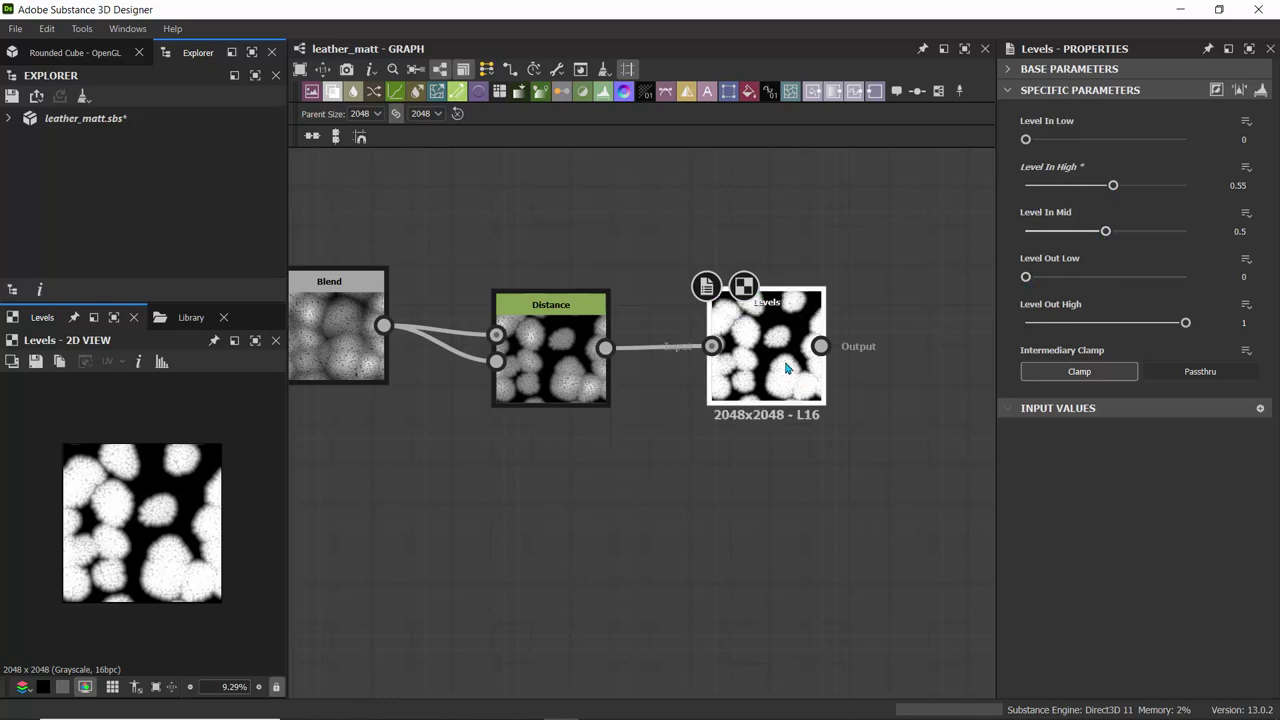
- Set the Distance node's Maximum Distance to 85.73 and compare the Distance and Levels results in the 2D view
click(544, 368)
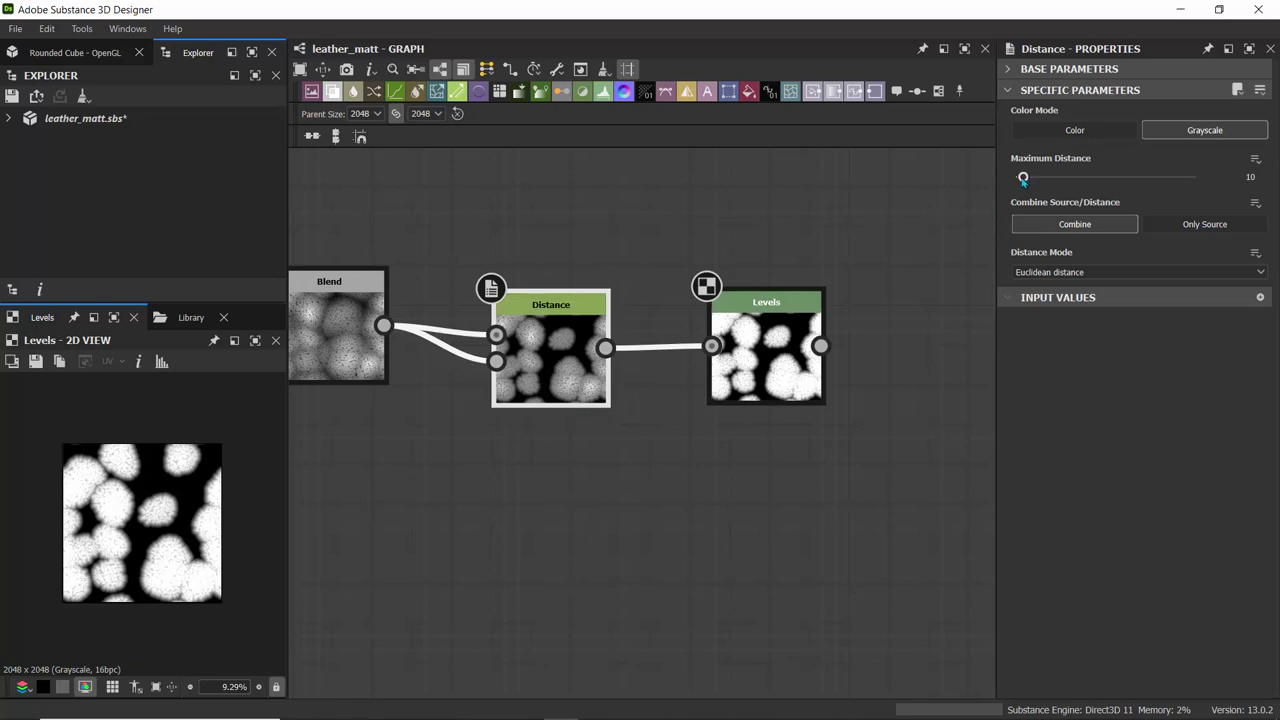
drag(1022, 178, 1076, 177)
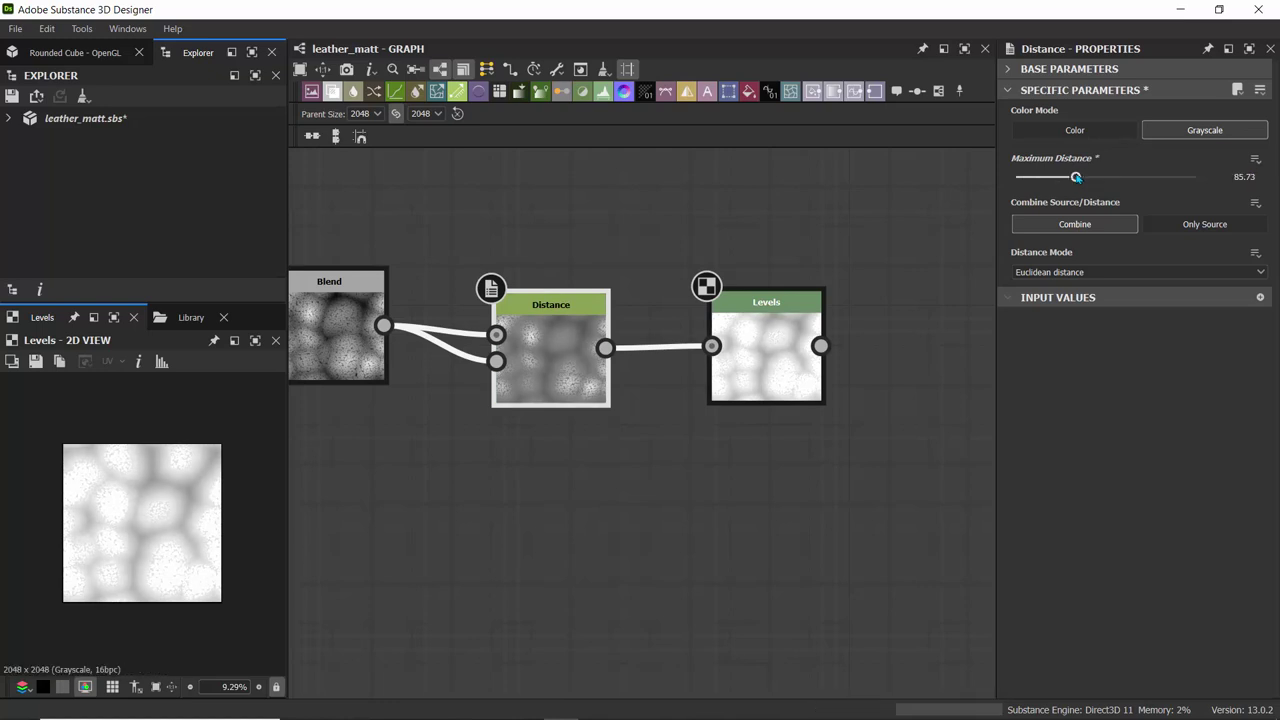
click(735, 349)
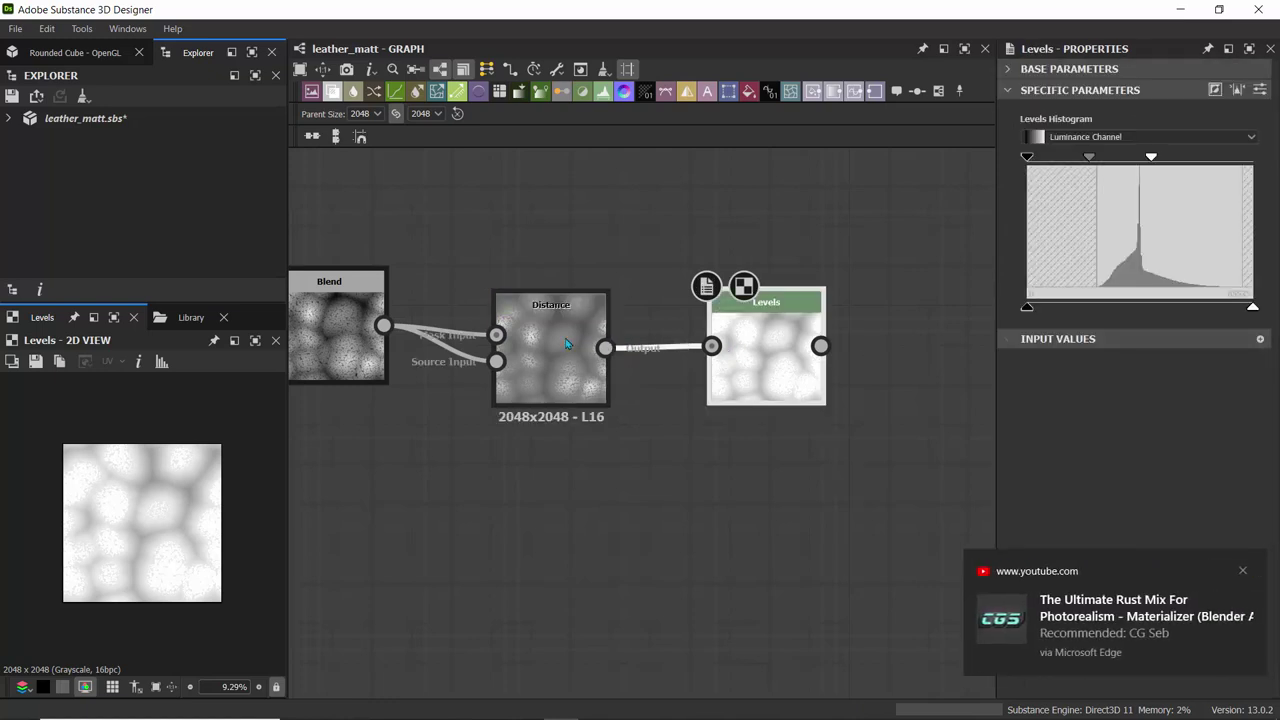
click(1242, 572)
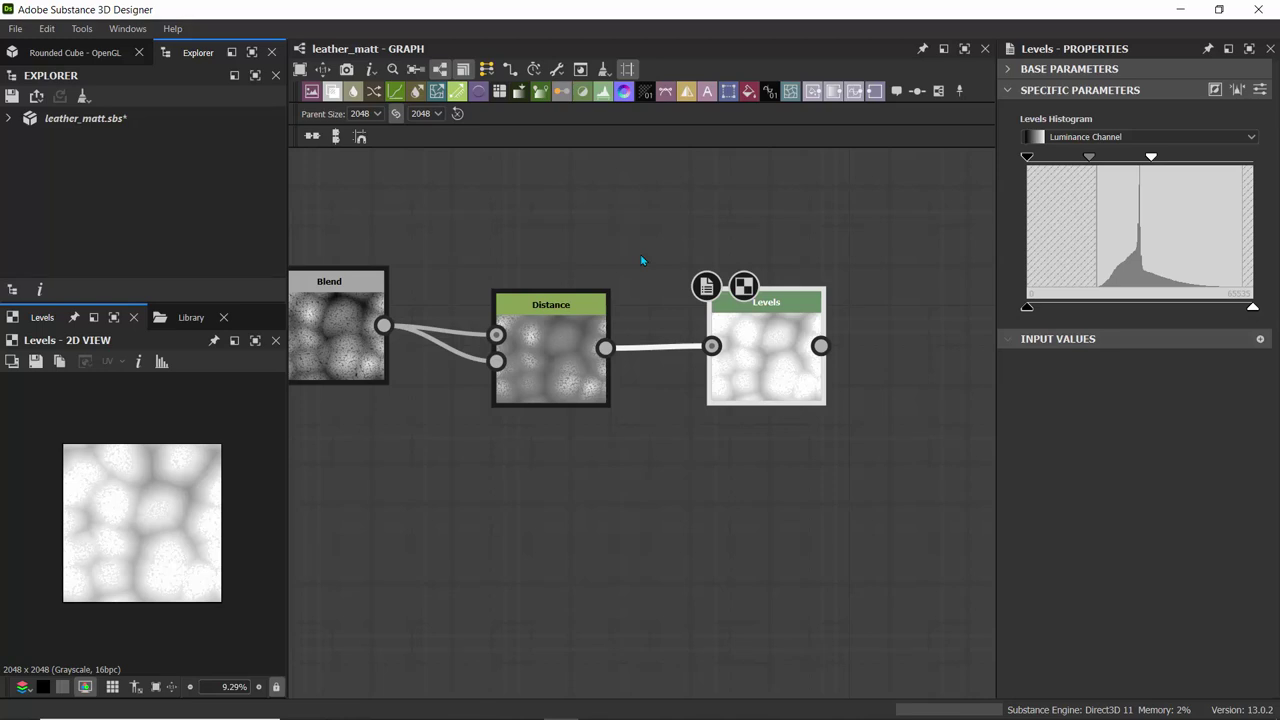
click(576, 301)
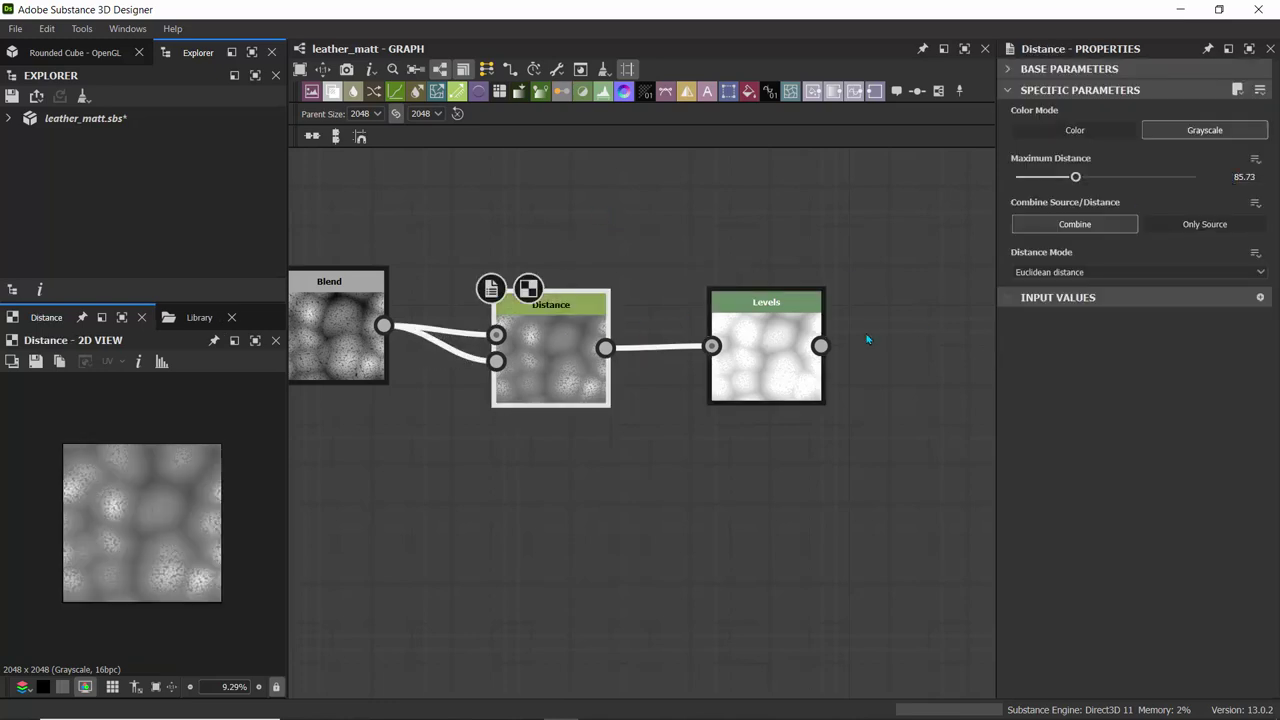
click(763, 340)
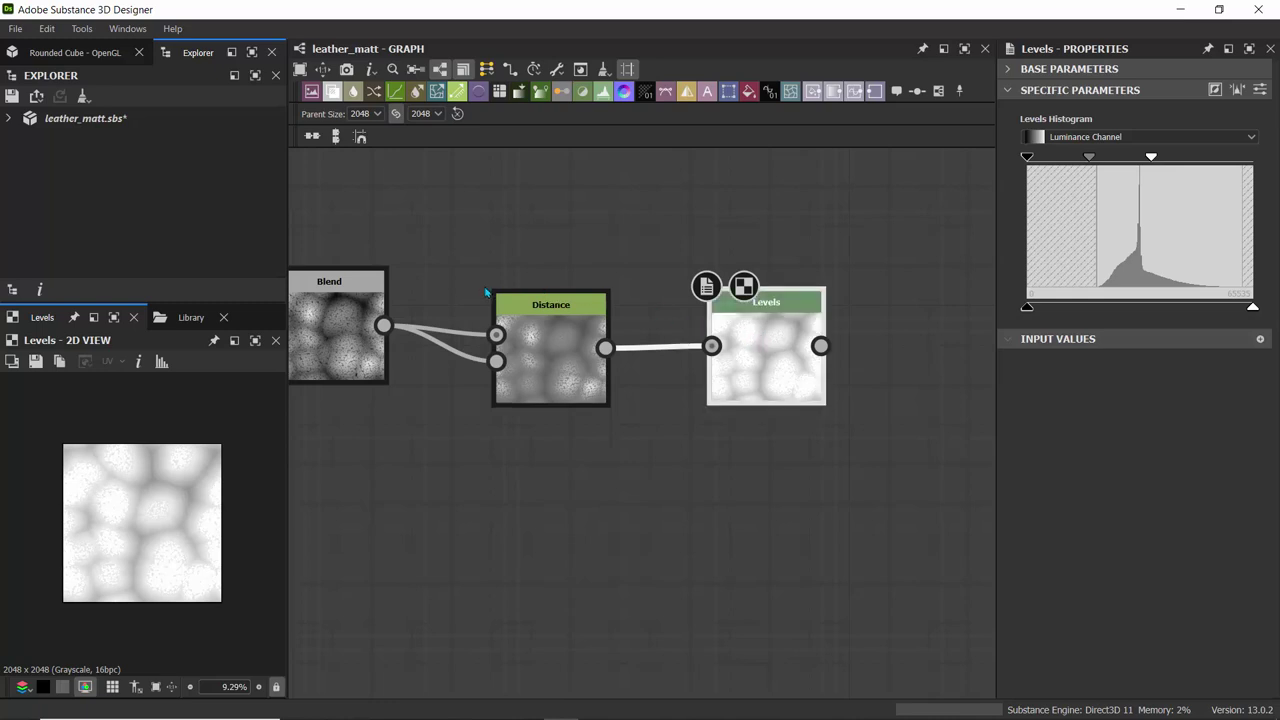
- Rearrange the noise chain and the Uniform Color node, and connect the Levels output to the Blur node in place of Uniform Color
scroll(492, 217, down, 1)
scroll(492, 217, down, 3)
middle_drag(477, 217, 670, 281)
drag(473, 222, 781, 393)
drag(790, 338, 695, 389)
drag(917, 412, 789, 250)
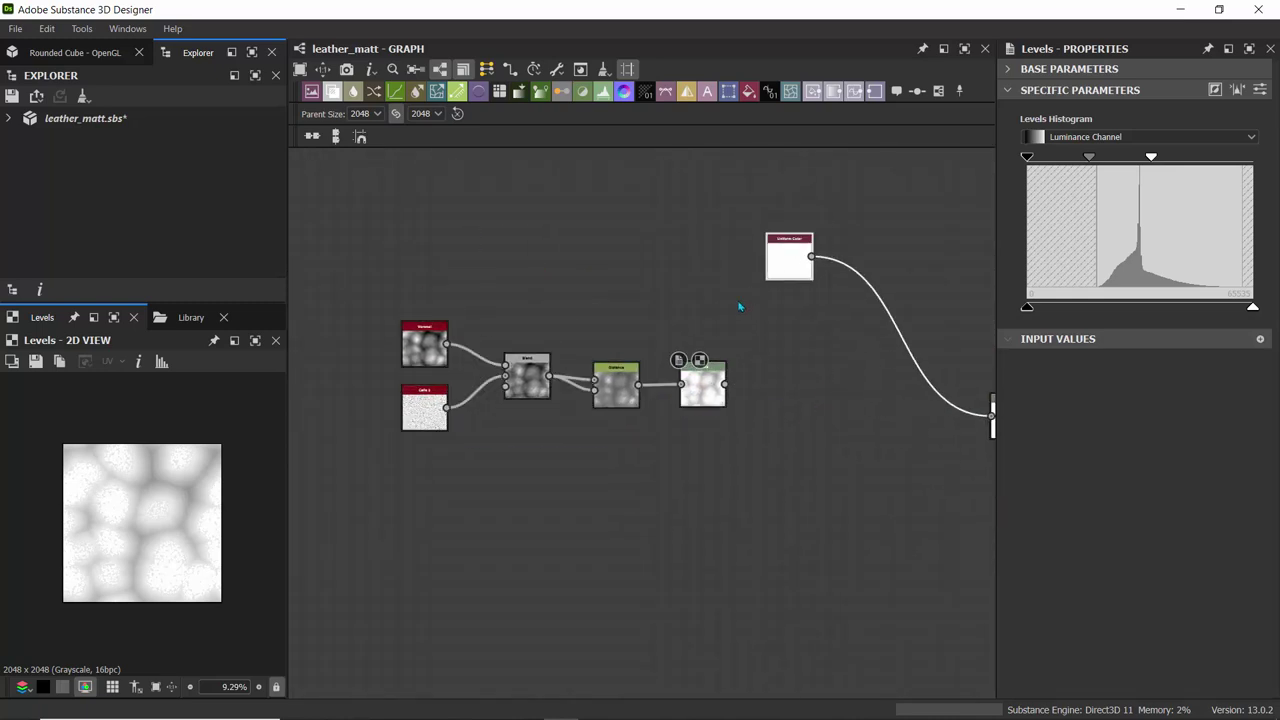
middle_drag(745, 310, 561, 308)
drag(547, 327, 833, 365)
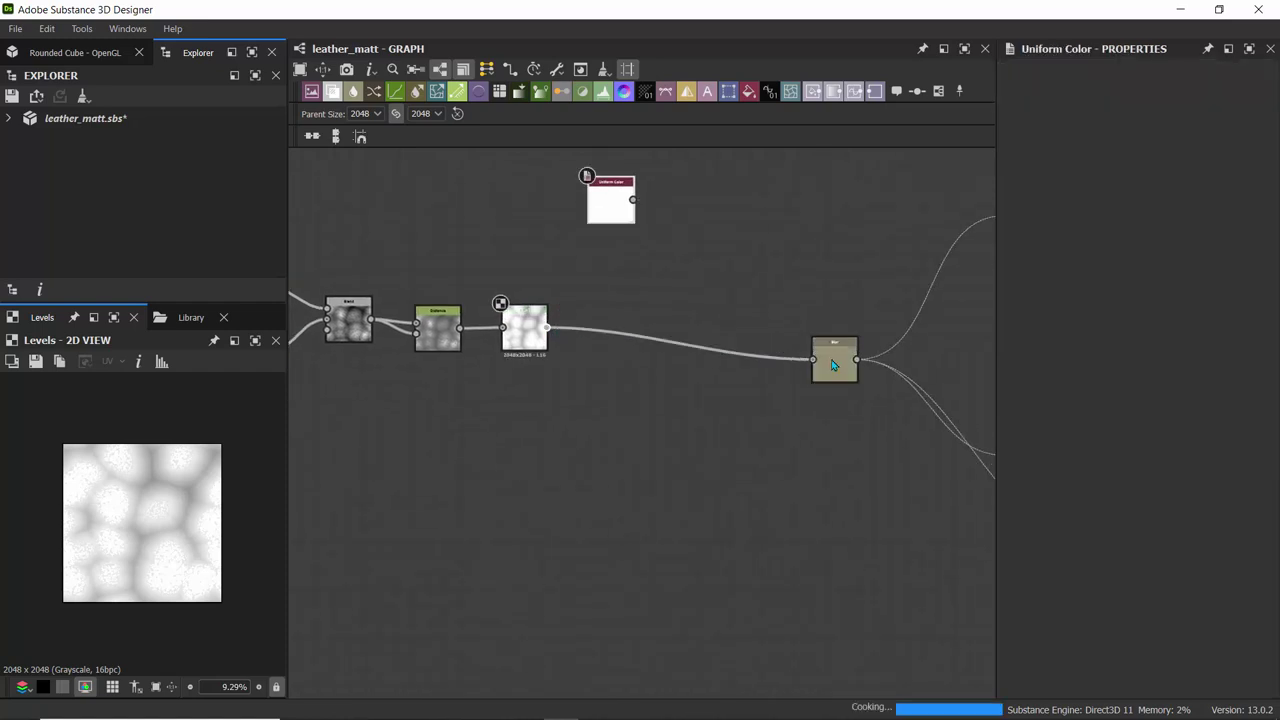
- Examine the new surface pattern on the rounded cube in the 3D view from several angles and distances
click(66, 55)
drag(111, 177, 320, 223)
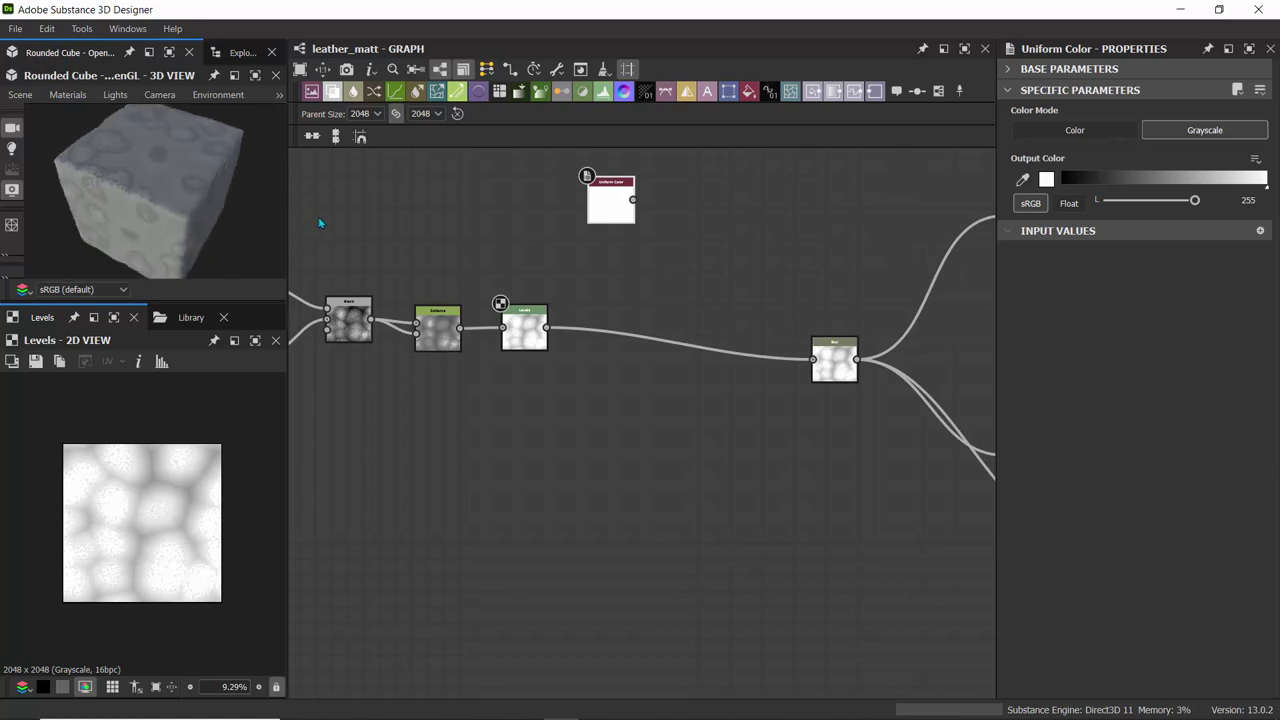
scroll(106, 175, up, 5)
scroll(108, 180, down, 3)
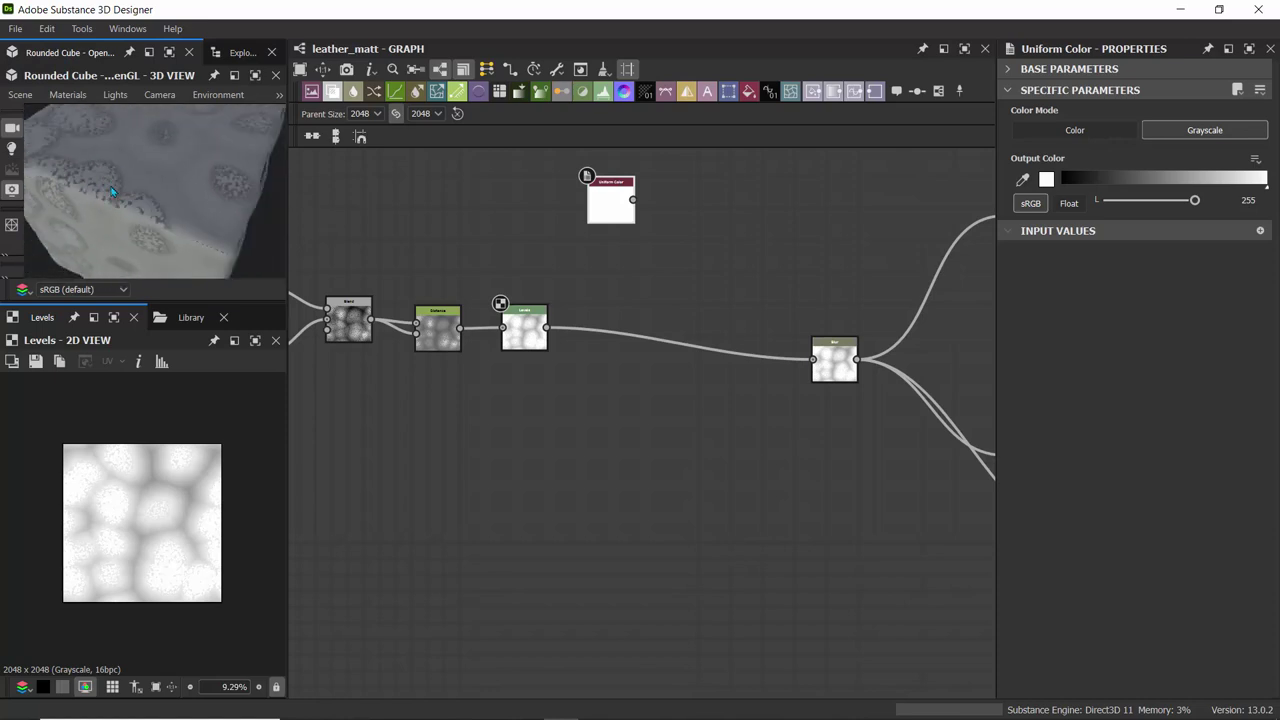
drag(101, 218, 161, 103)
scroll(113, 157, up, 4)
scroll(100, 157, down, 2)
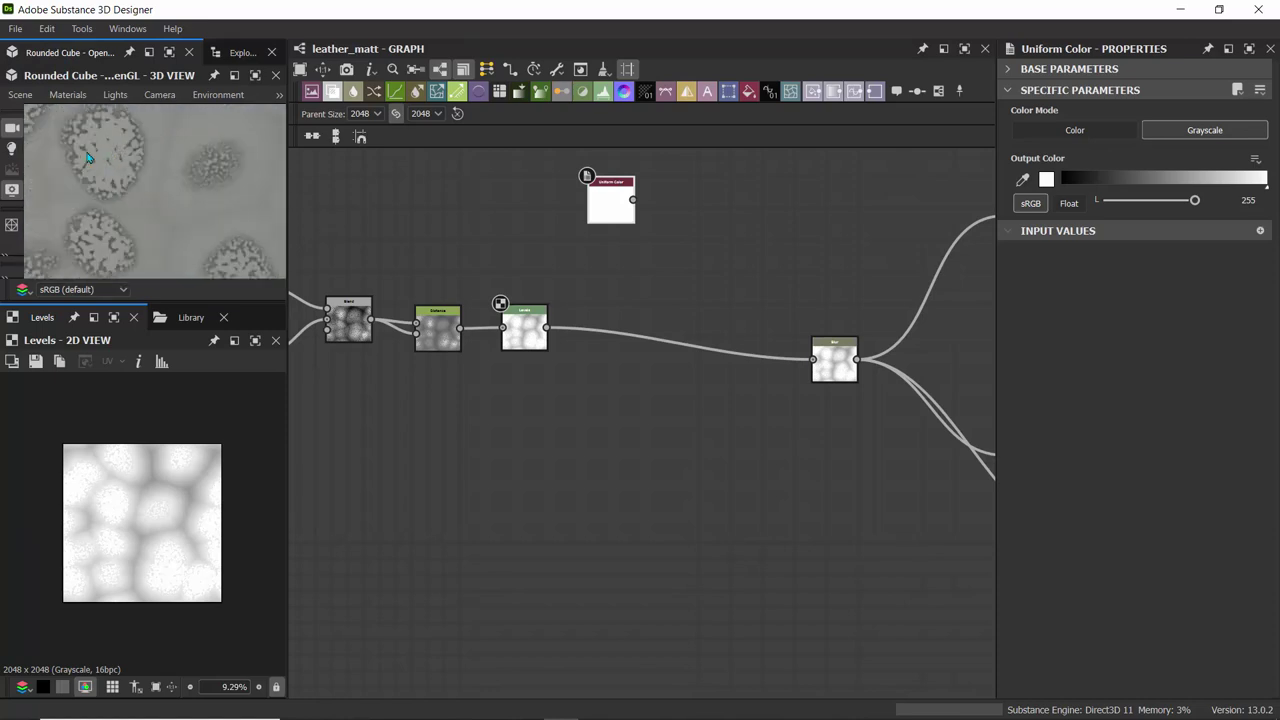
drag(88, 158, 40, 169)
scroll(220, 169, down, 4)
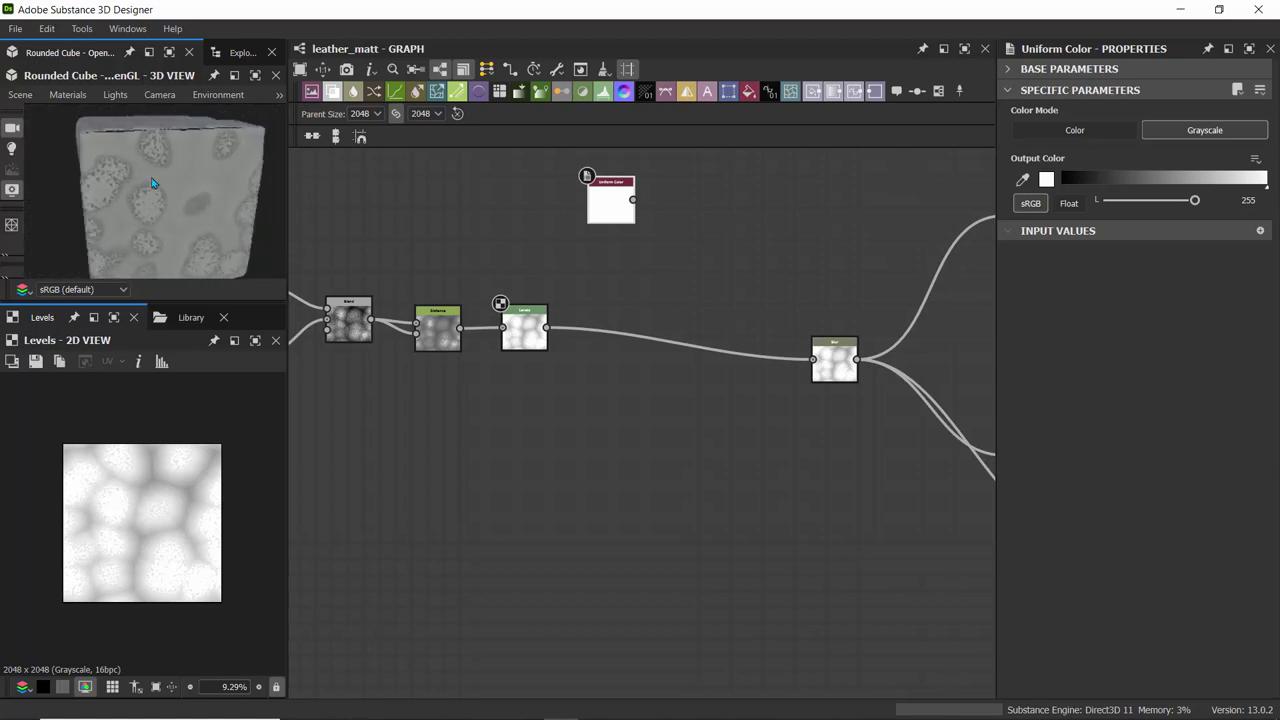
scroll(152, 182, up, 5)
scroll(160, 184, down, 4)
drag(138, 162, 192, 166)
scroll(116, 186, down, 2)
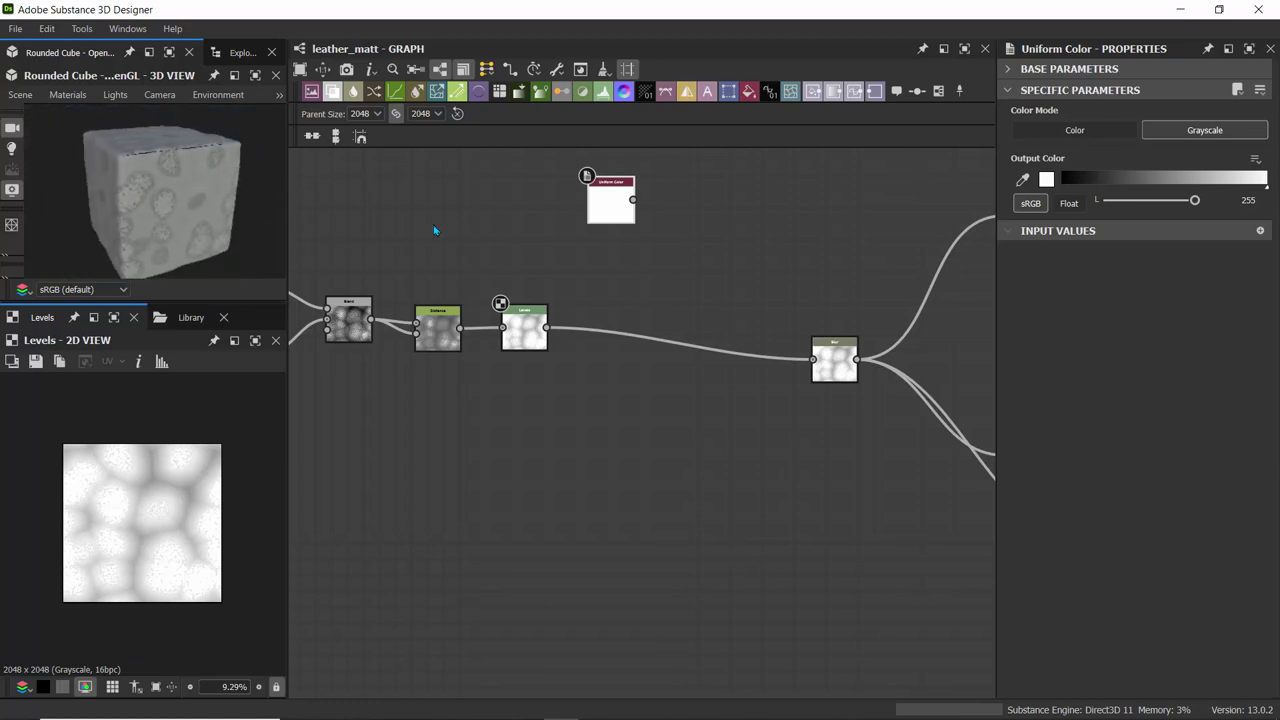
- Move the disconnected Uniform Color node aside and delete it from the graph
scroll(423, 226, down, 3)
middle_drag(410, 222, 545, 288)
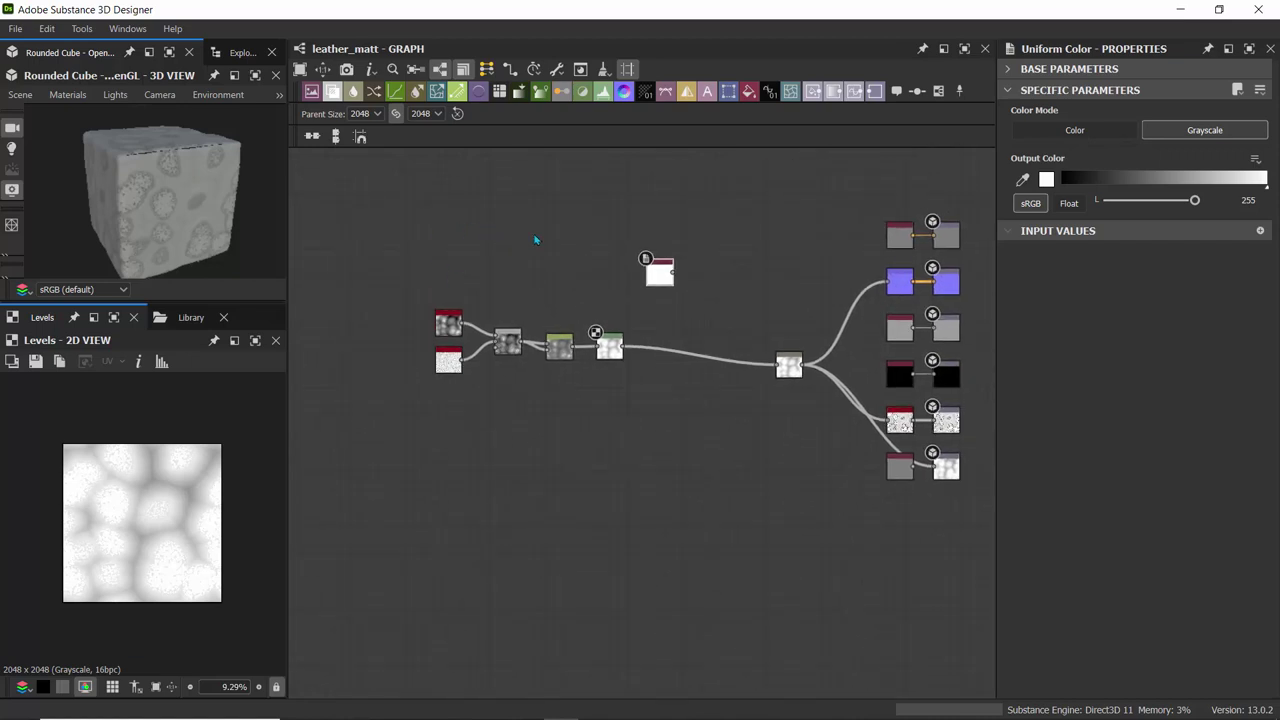
drag(683, 245, 689, 231)
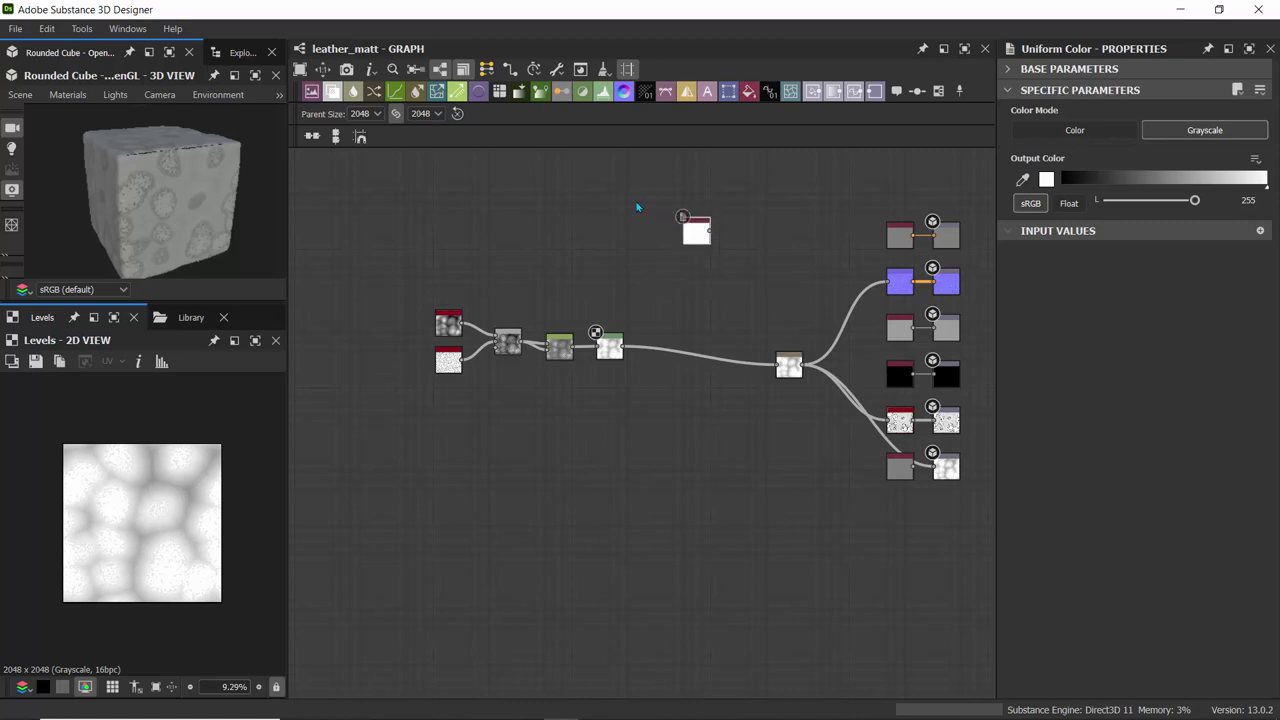
key(Delete)
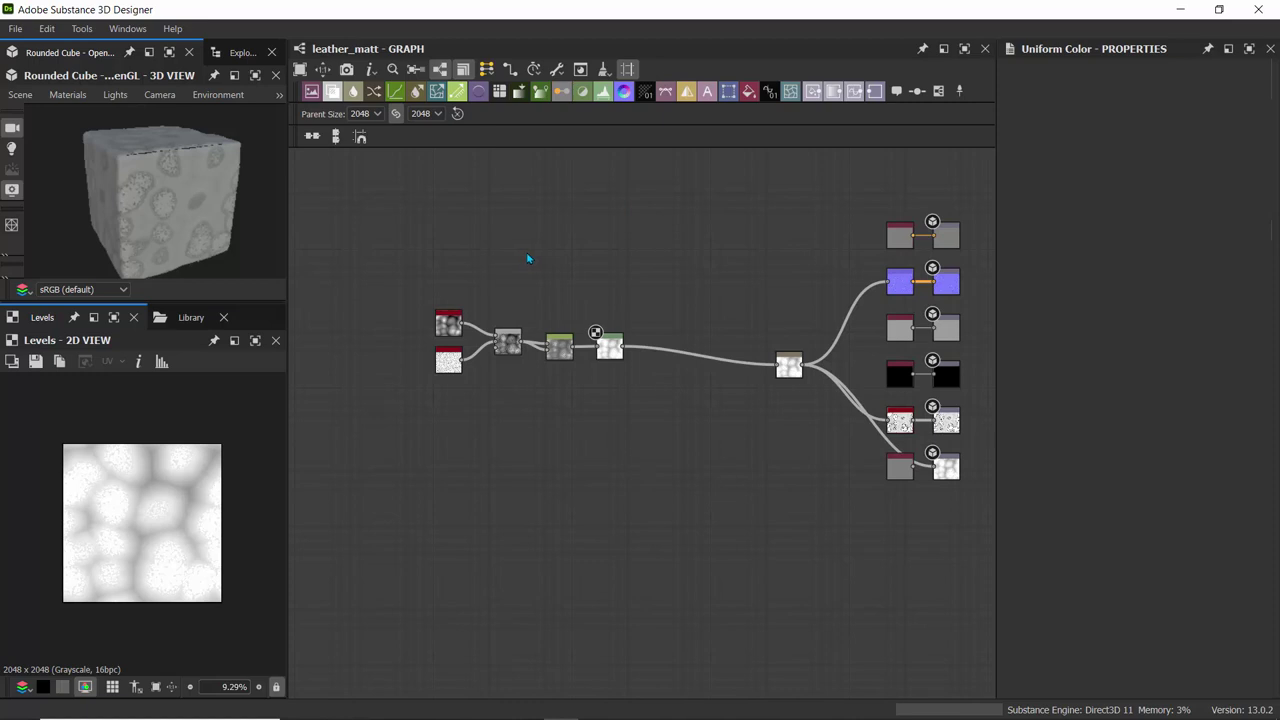
- Move the whole chain from the noise nodes to Levels farther from the Blur node to make room between them
middle_drag(633, 298, 597, 274)
drag(363, 239, 598, 384)
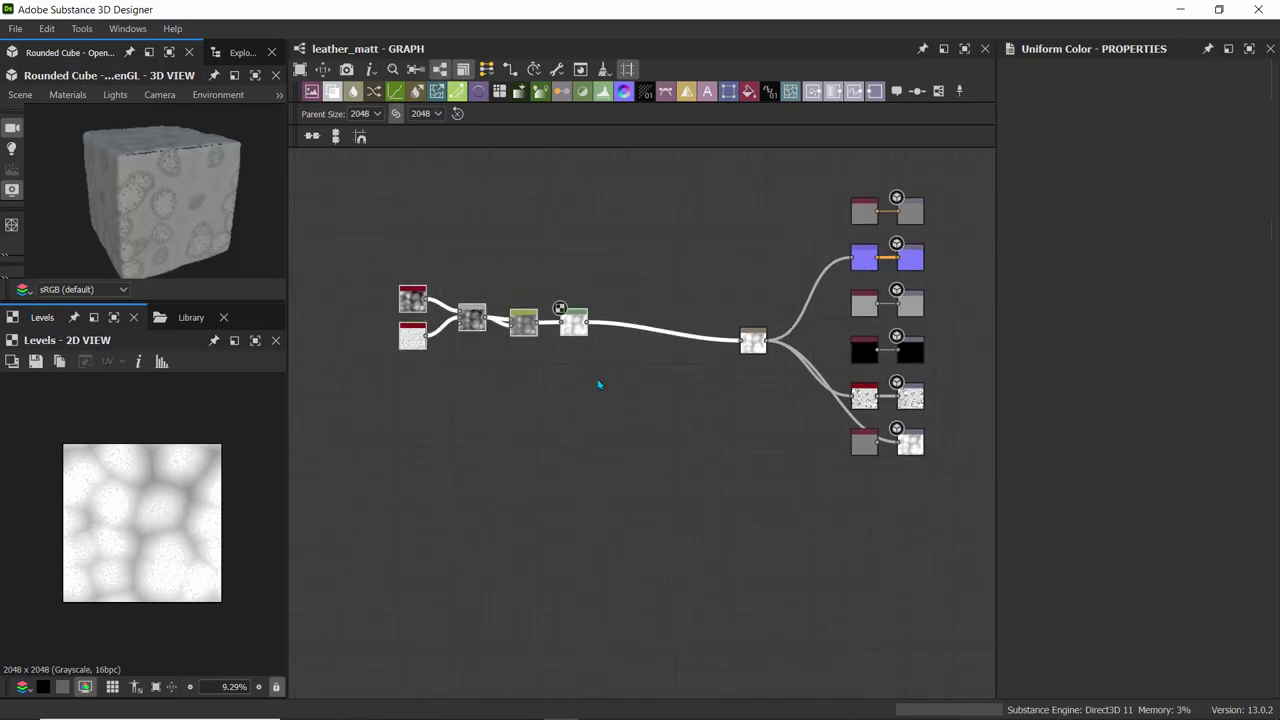
drag(578, 328, 444, 337)
- Add a Voronoi Fractal noise node above the link after Levels and preview its pattern in the 2D view
middle_drag(490, 317, 540, 326)
scroll(562, 356, up, 4)
key(space)
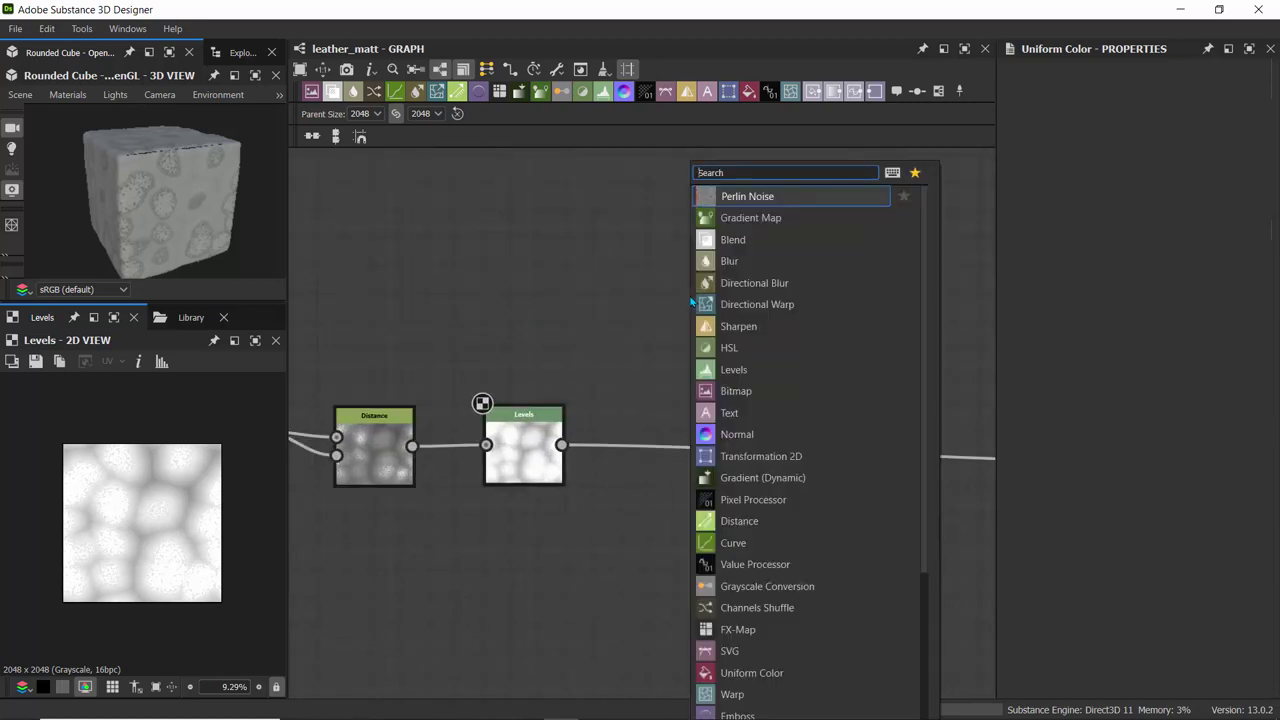
text(voronio)
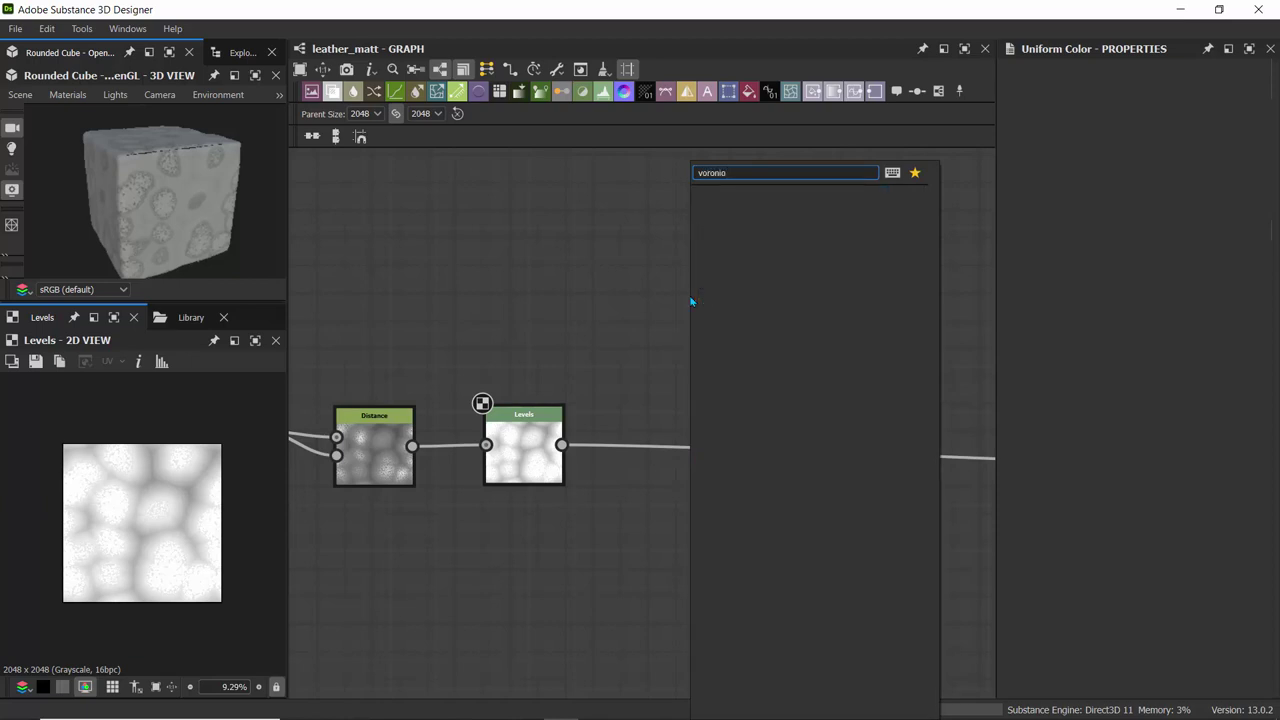
key(BackSpace)
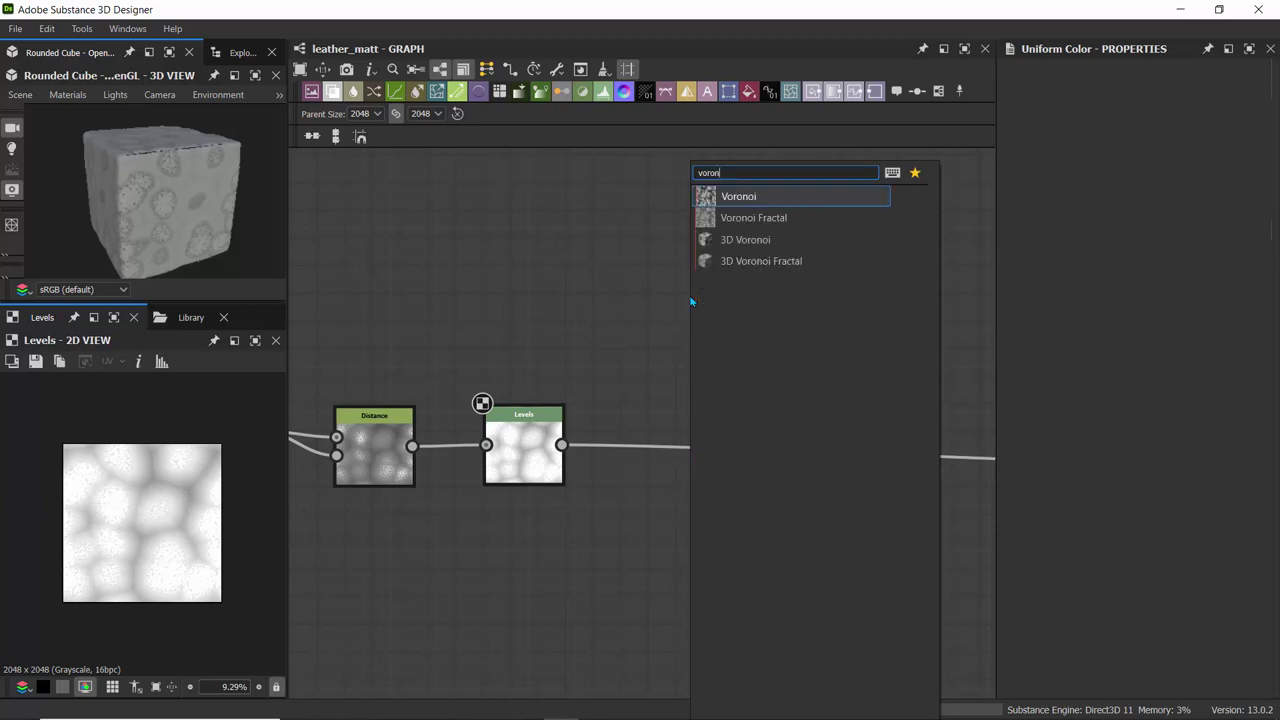
click(745, 218)
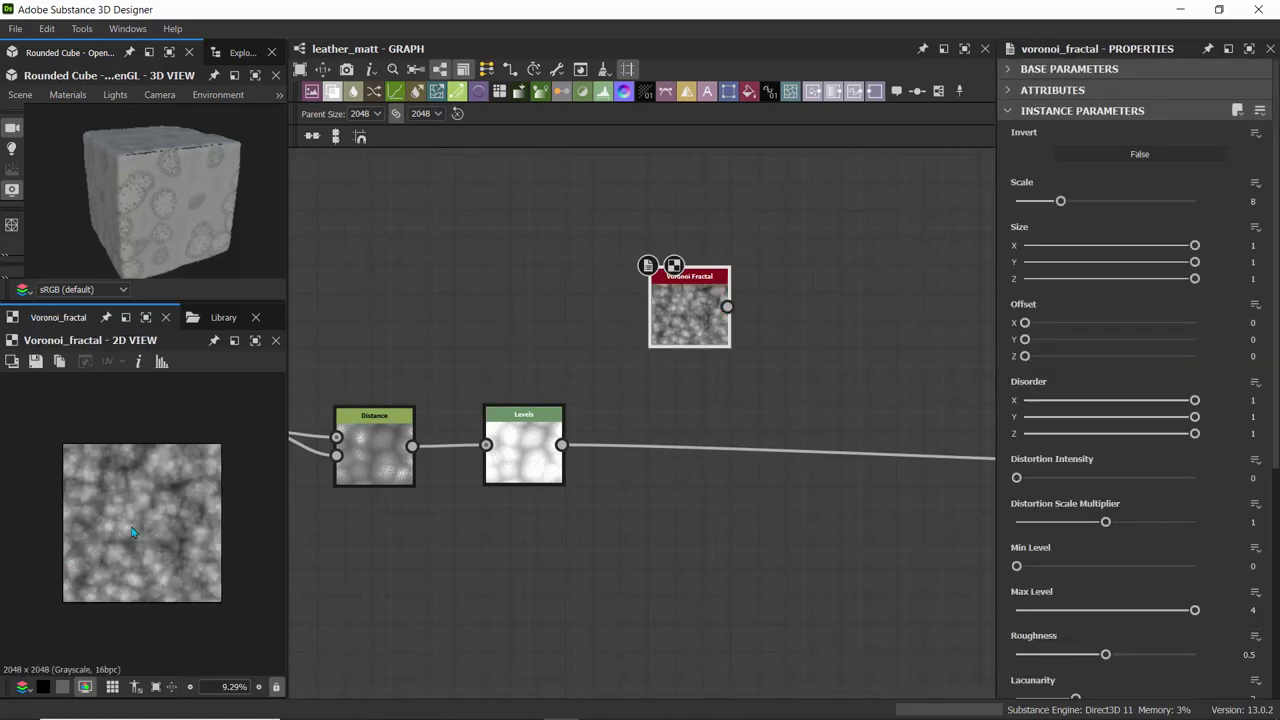
scroll(133, 532, up, 5)
scroll(133, 532, down, 1)
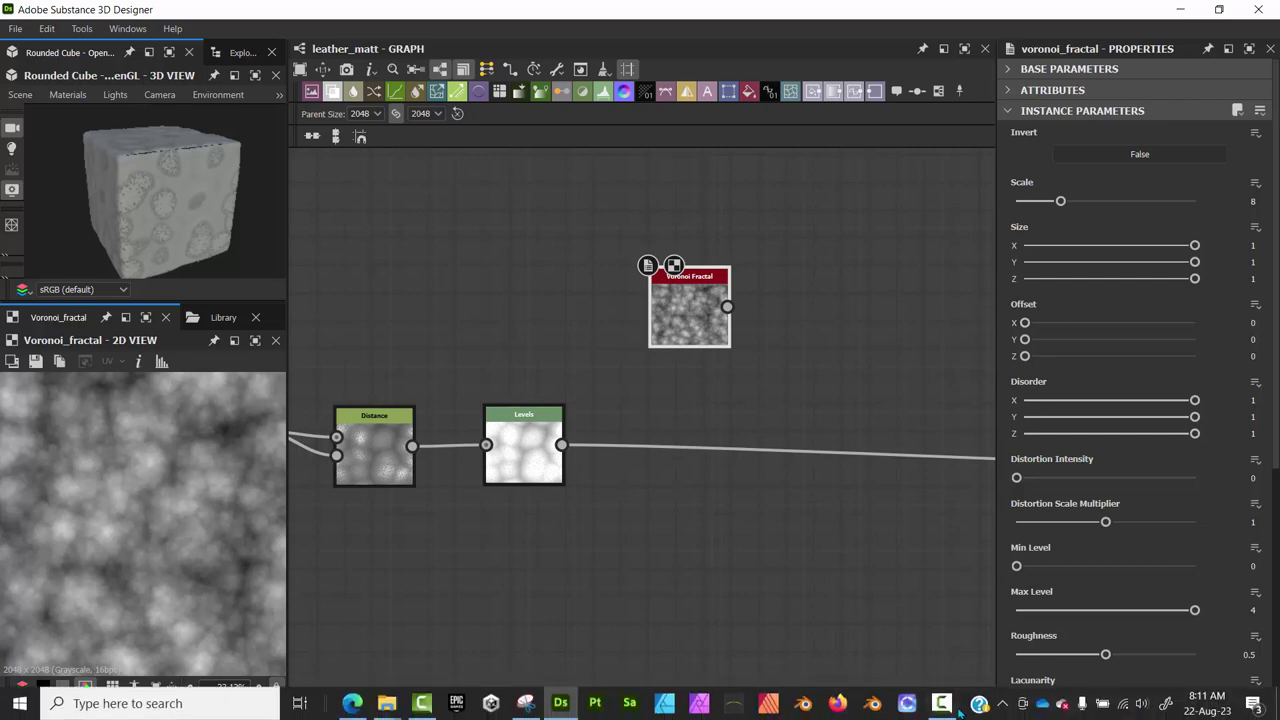
click(952, 710)
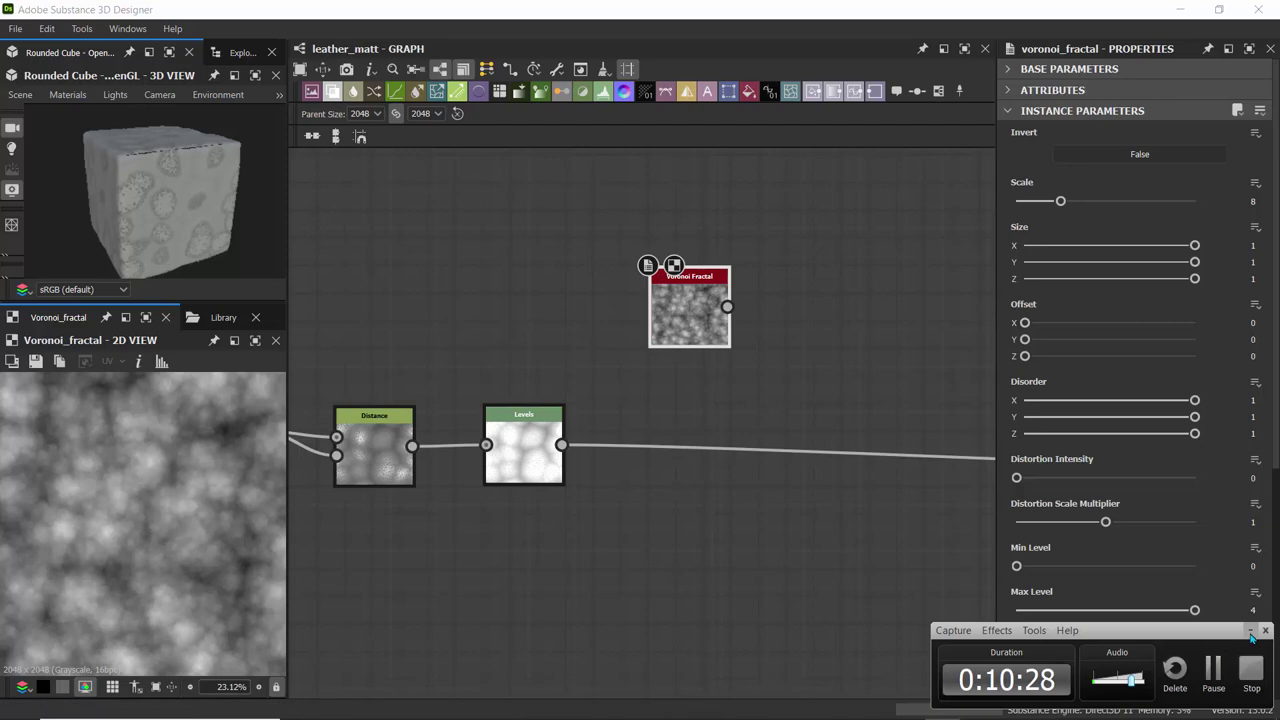
click(1249, 631)
- Set the Voronoi Fractal node's Scale to 21.28, Distortion Intensity to 0.25 and Roughness to 0.89
drag(1060, 201, 1136, 212)
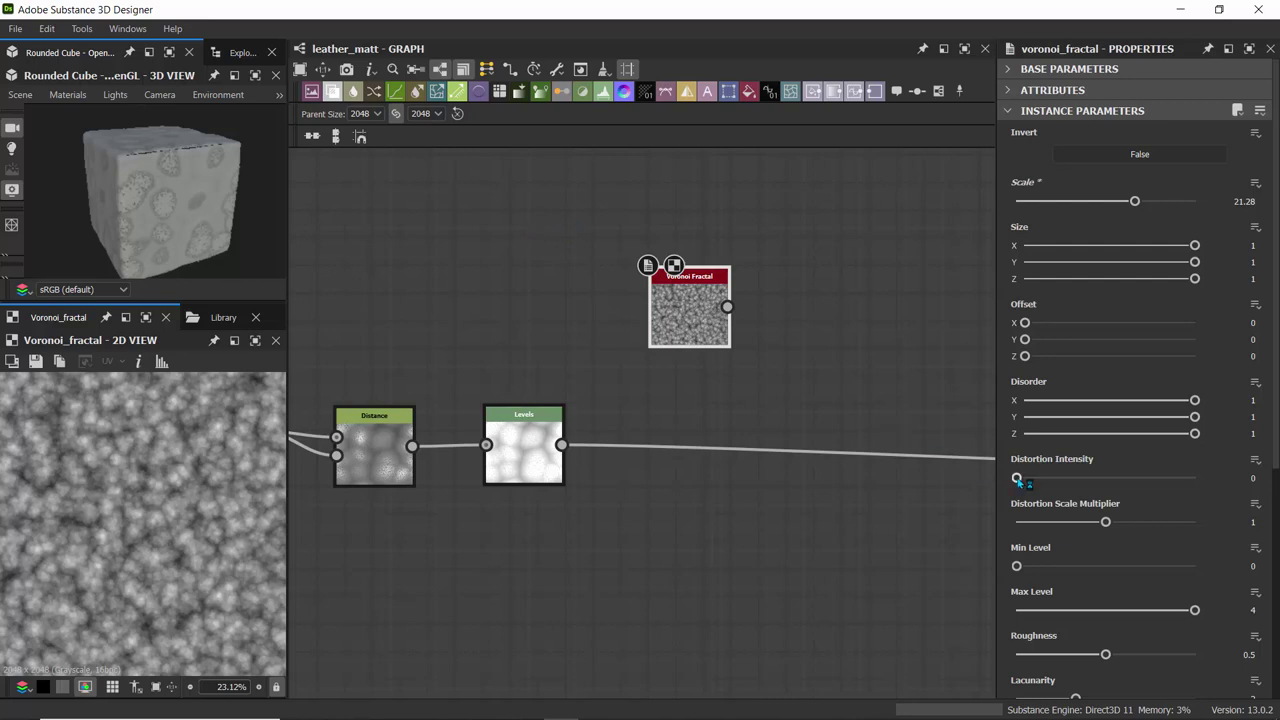
drag(1017, 479, 1062, 484)
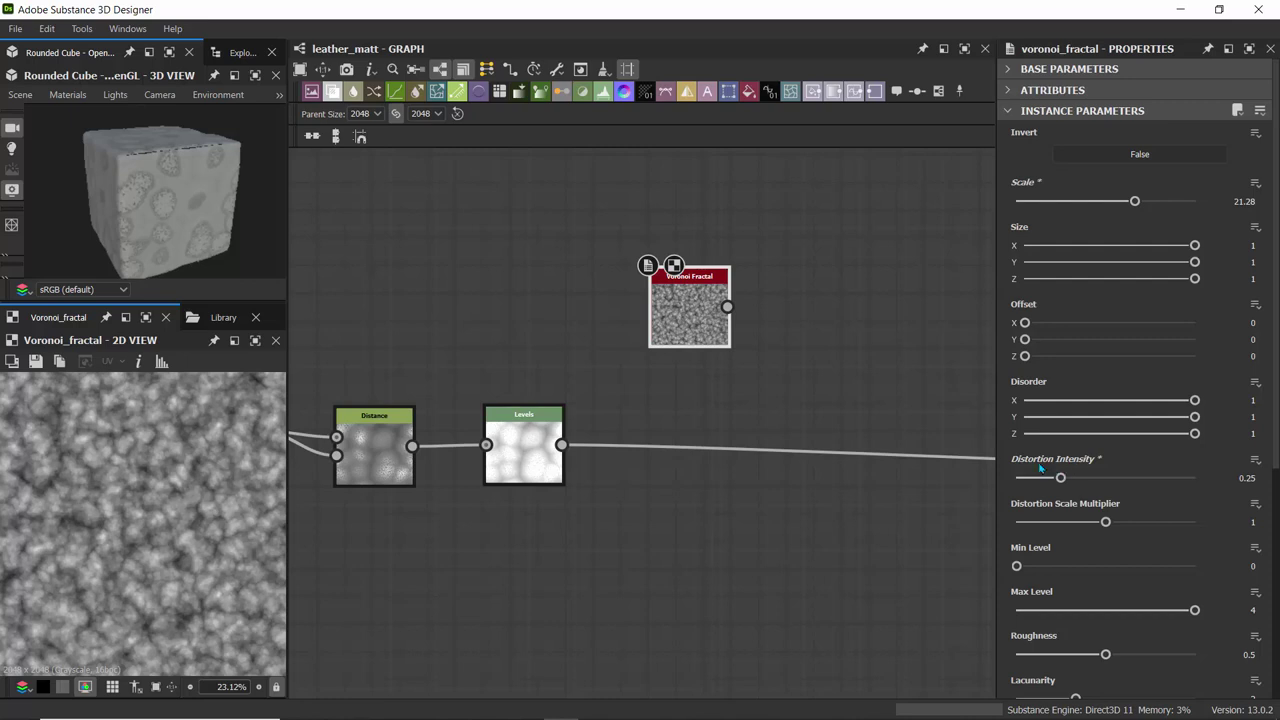
scroll(1038, 563, down, 1)
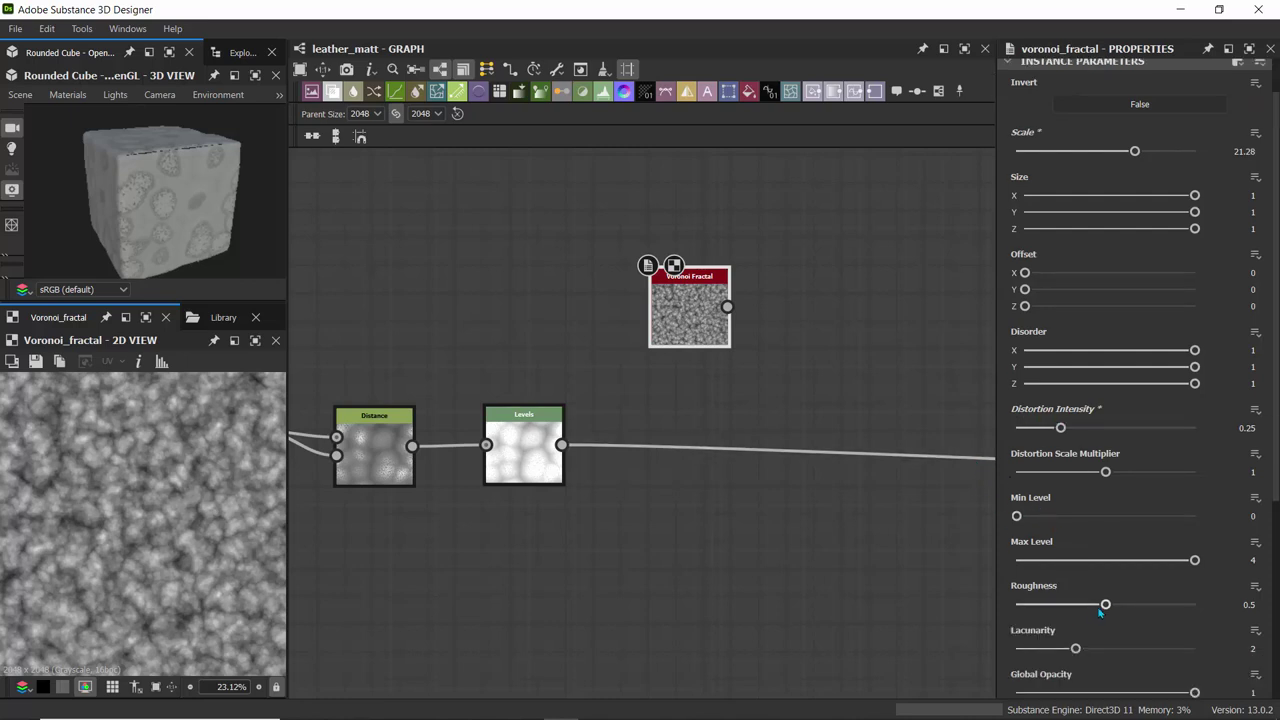
drag(1106, 605, 1174, 606)
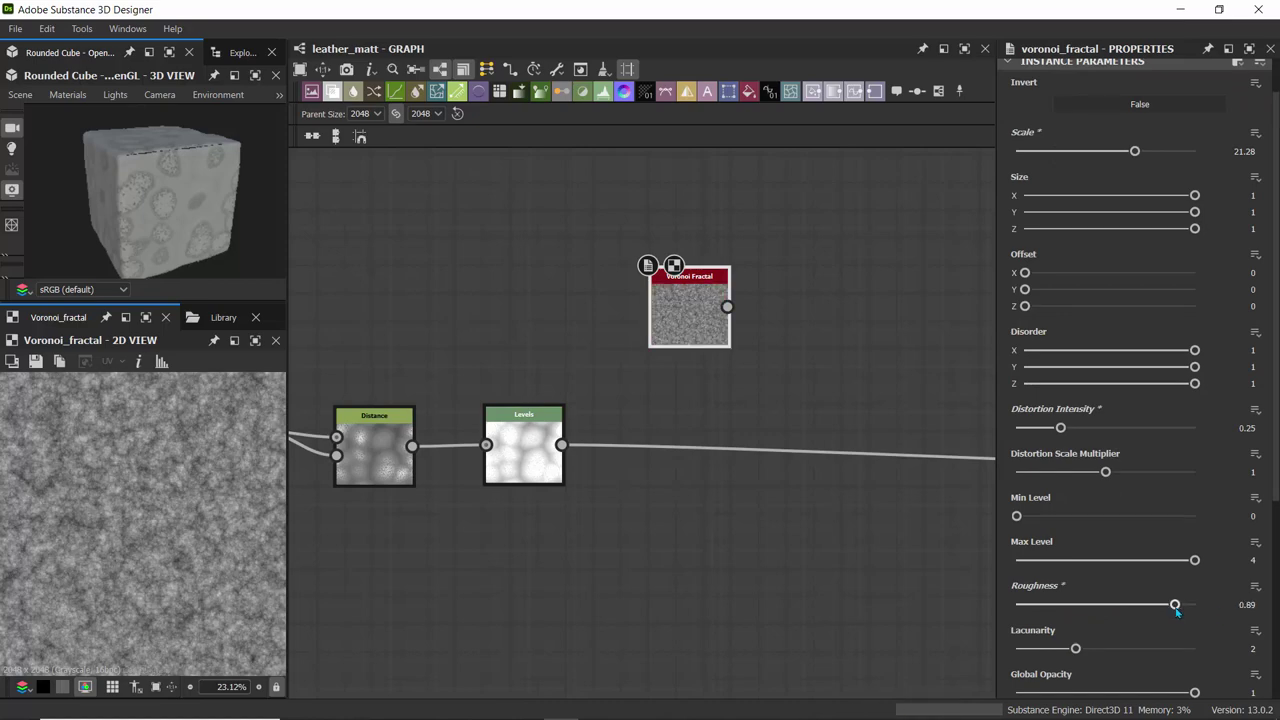
- Move the Voronoi Fractal node farther from the Levels node to make room for more nodes
scroll(680, 315, up, 4)
scroll(705, 305, down, 3)
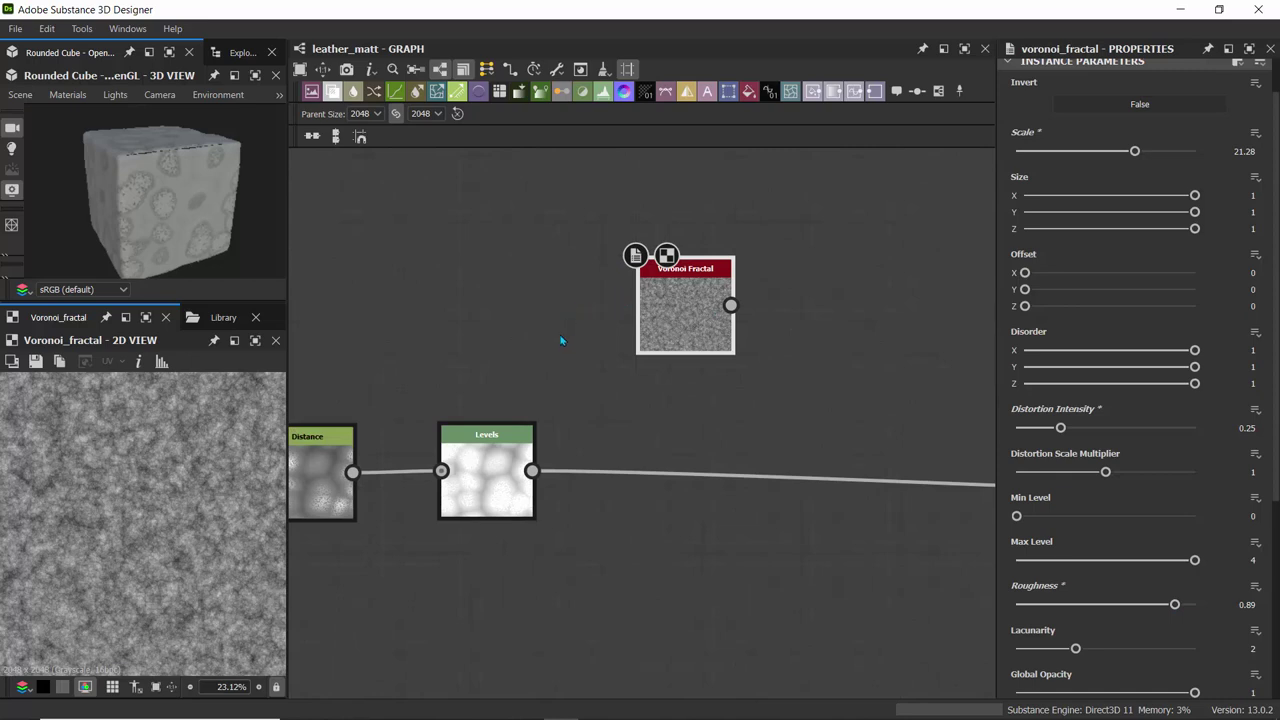
middle_drag(560, 340, 530, 278)
drag(652, 250, 744, 252)
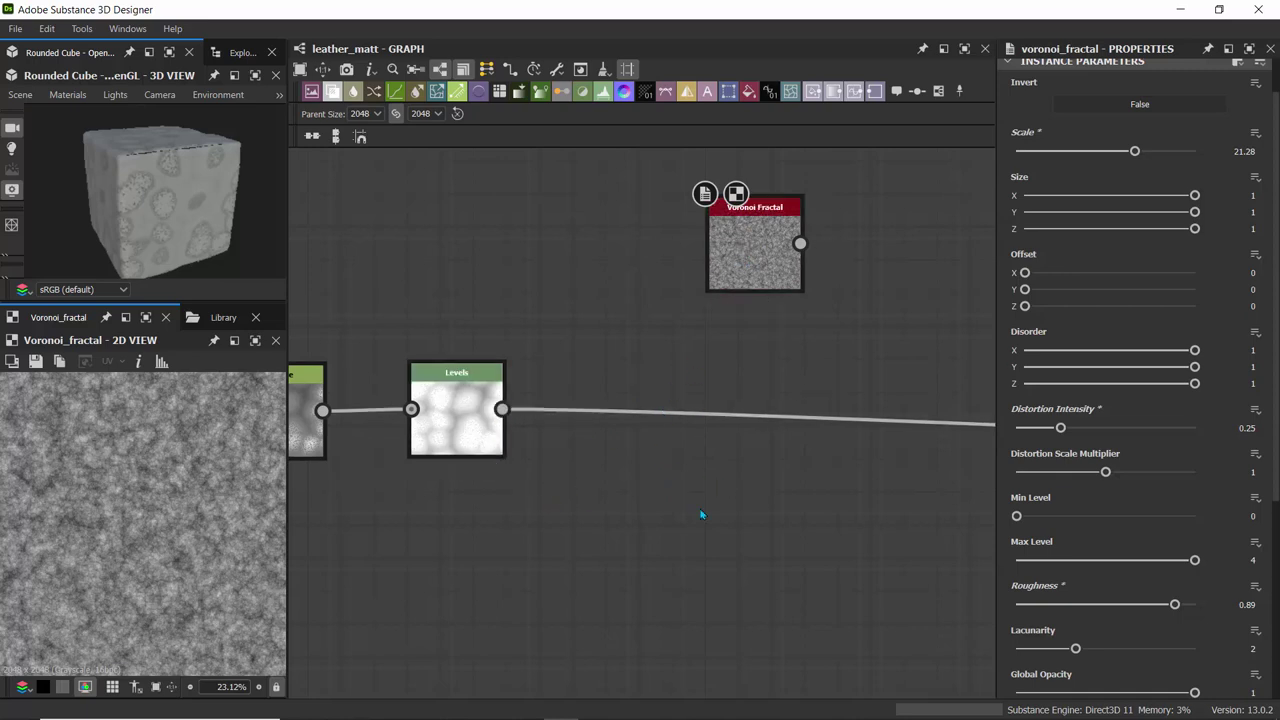
- Add a Blur HQ Grayscale node below the Voronoi Fractal node, feed it from the Levels output and preview the result
key(space)
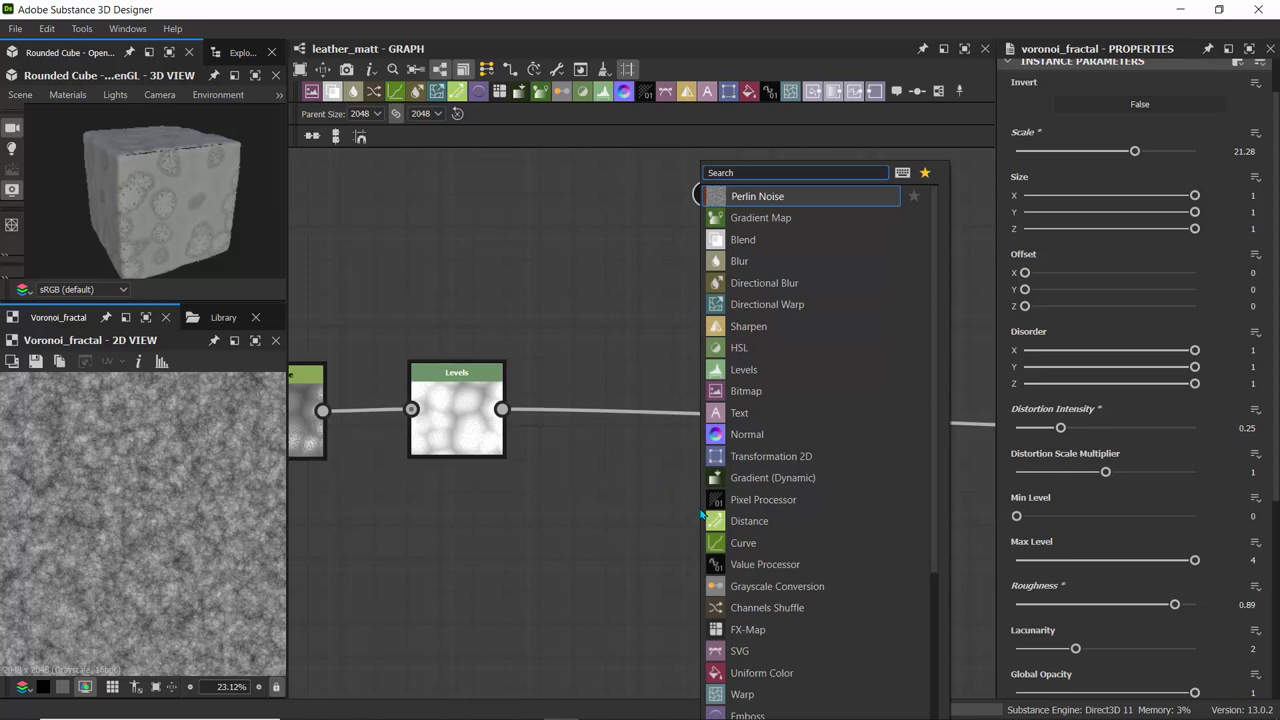
text(blur)
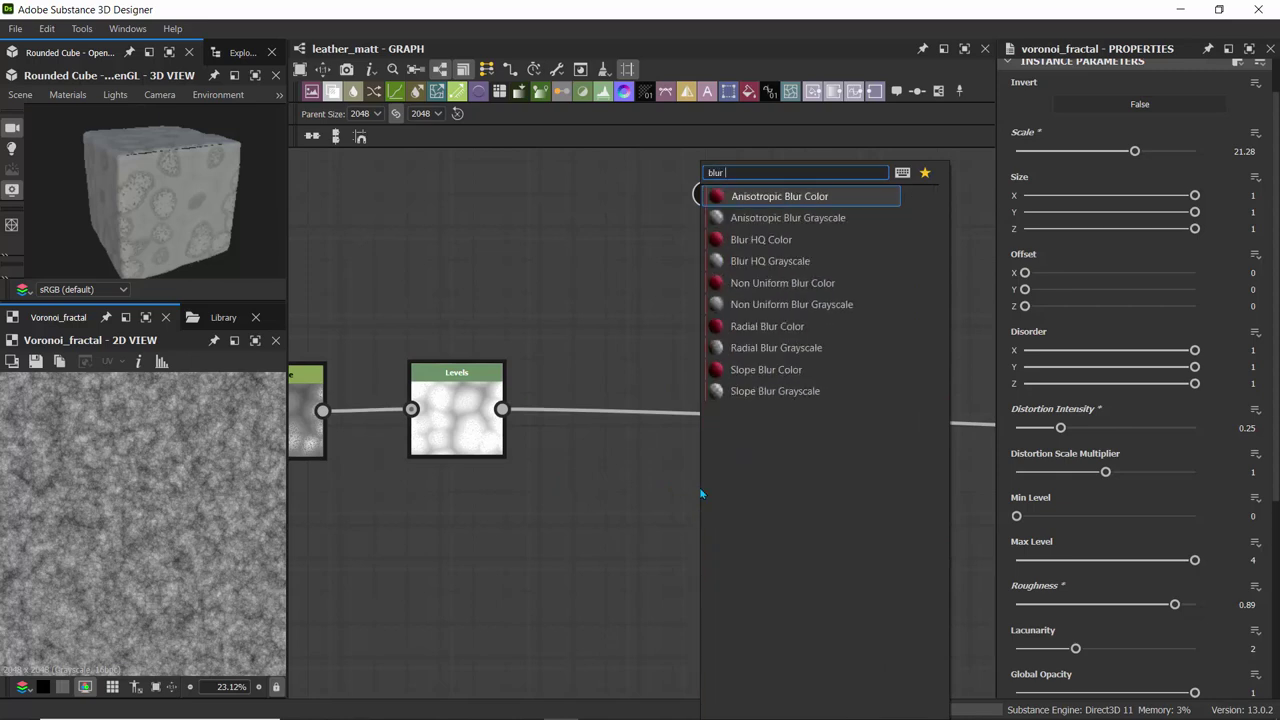
click(710, 261)
drag(640, 528, 673, 528)
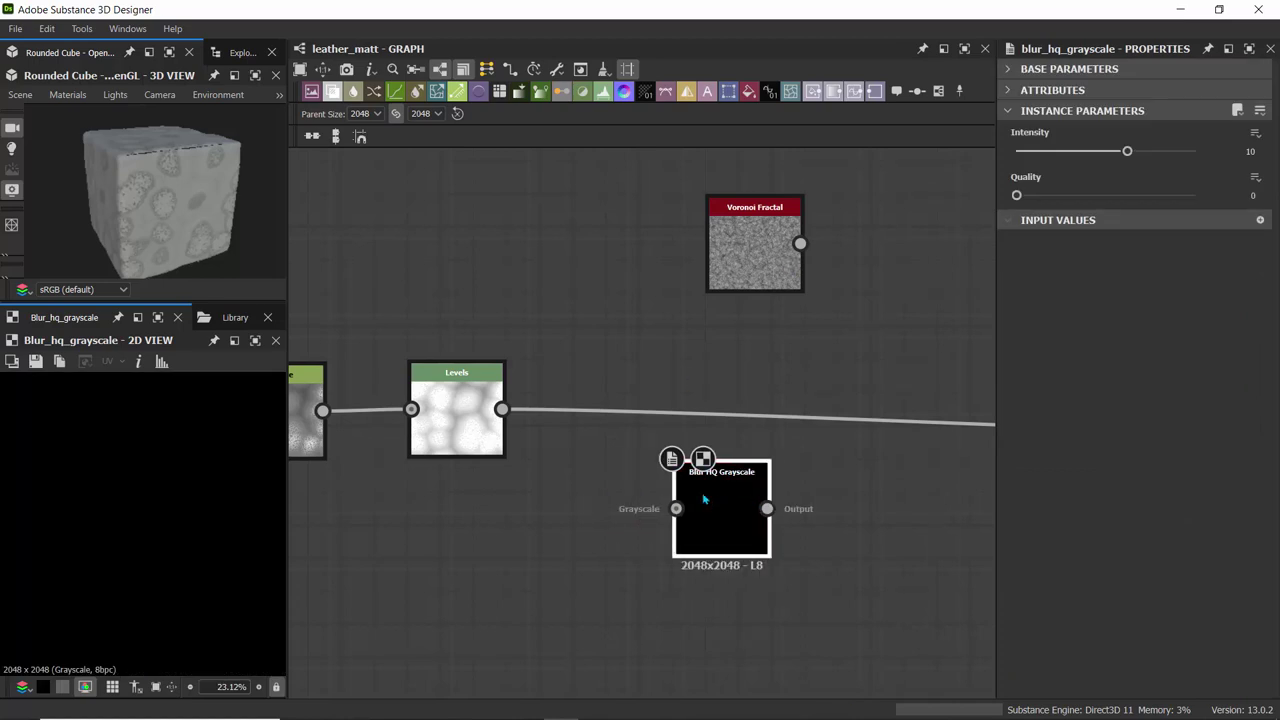
drag(502, 409, 676, 508)
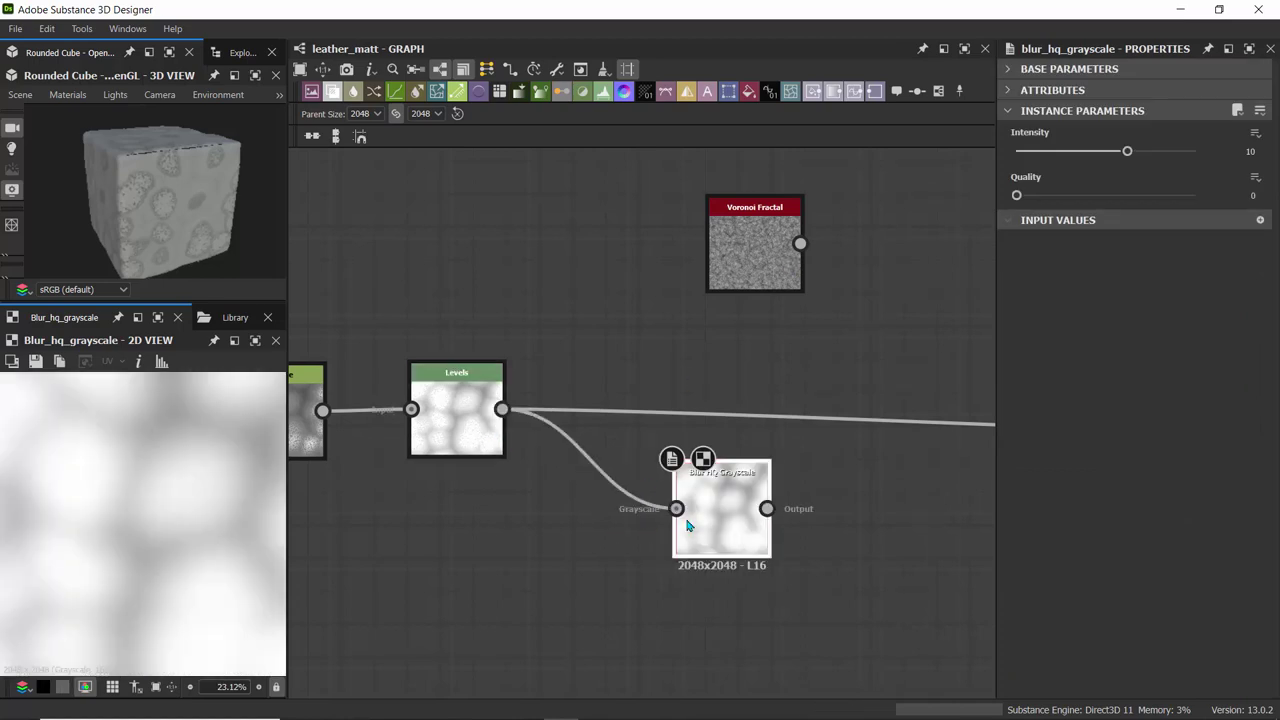
scroll(136, 490, down, 5)
scroll(154, 511, up, 2)
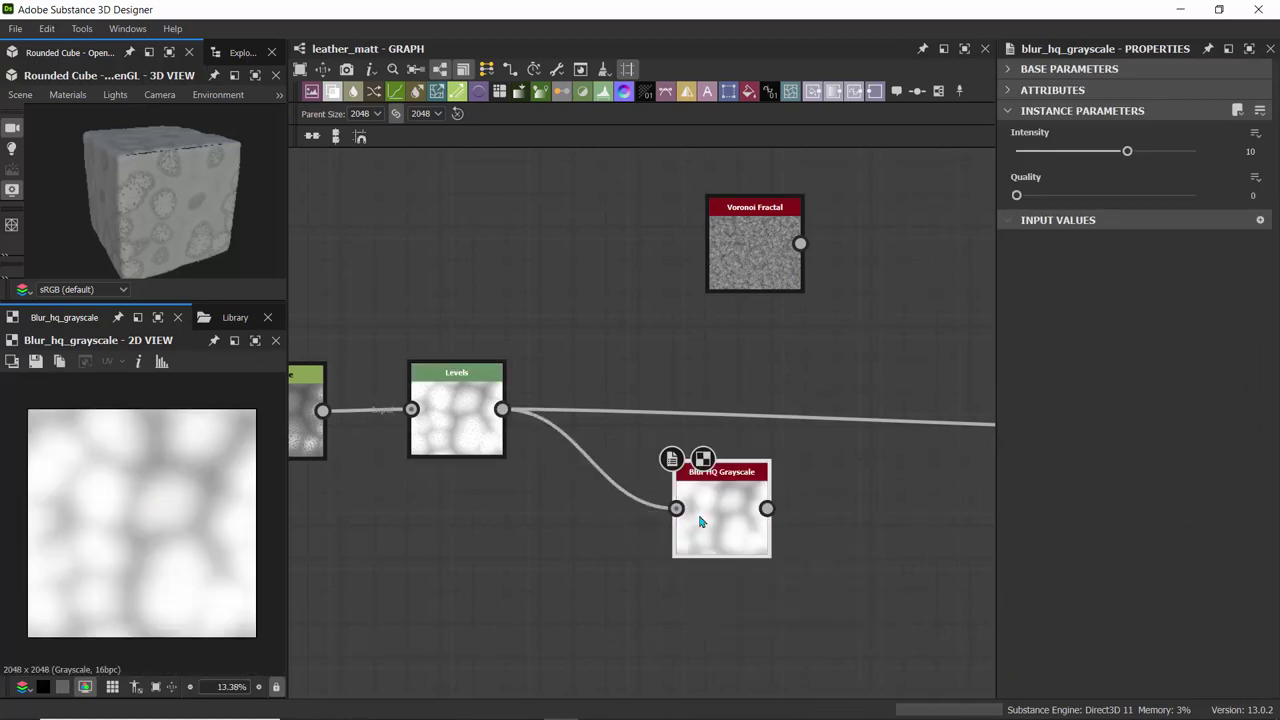
drag(700, 521, 731, 533)
- Add a Blend node with Blur HQ Grayscale as its background and place it between the blur and Voronoi Fractal rows
middle_drag(760, 337, 560, 300)
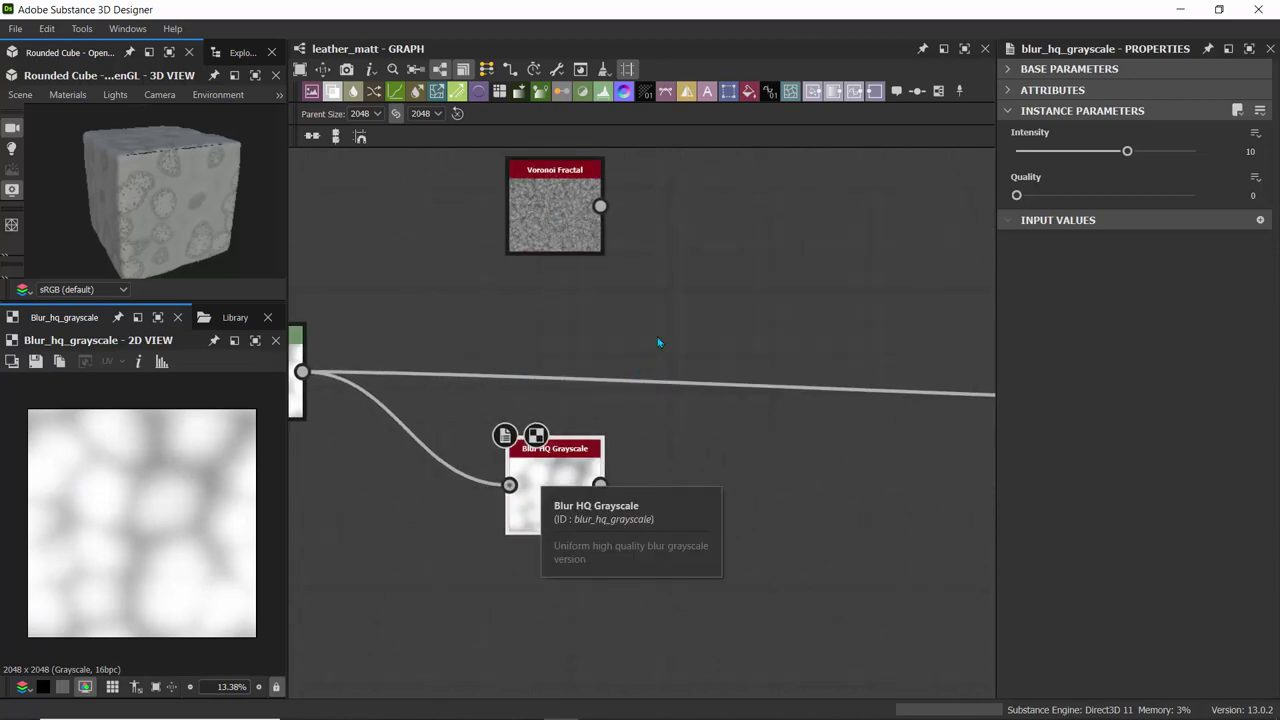
click(333, 91)
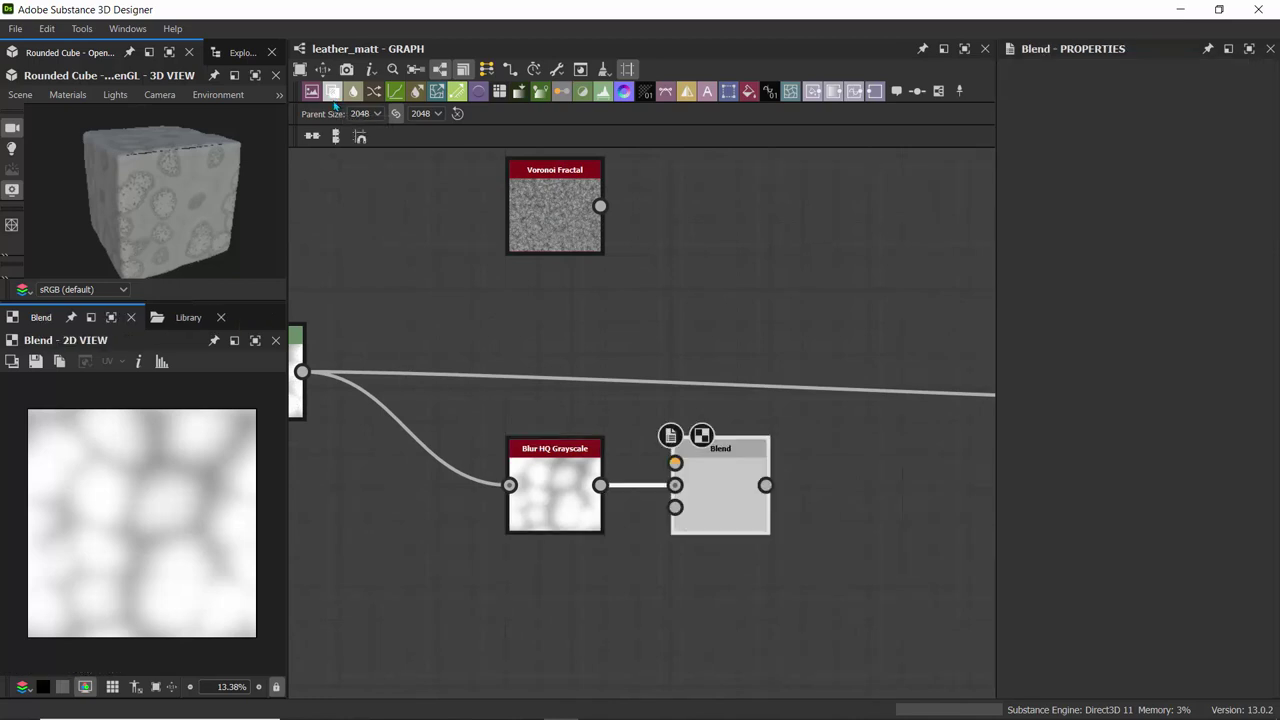
drag(725, 434, 754, 327)
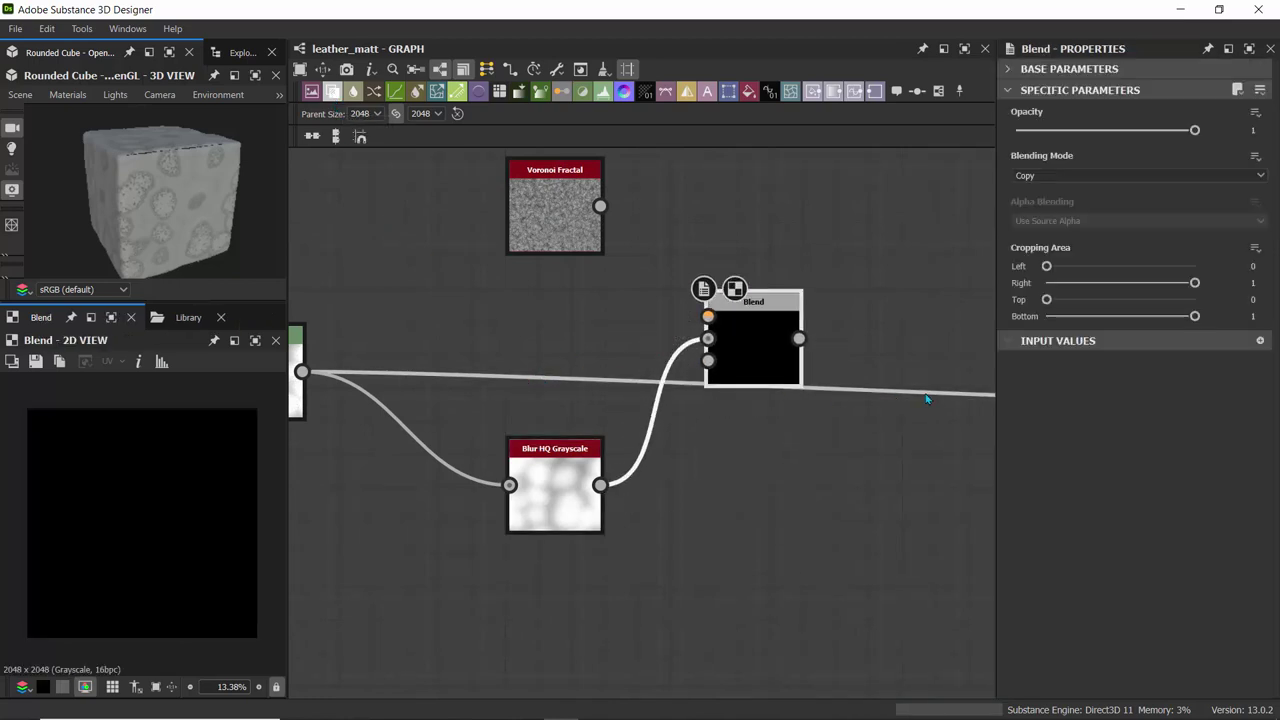
- Insert two dot nodes on the link from Levels to Blur and route the link below the new nodes
mouse_move(536, 350)
middle_down()
mouse_move(371, 330)
mouse_move(553, 350)
middle_up()
scroll(493, 331, down, 2)
scroll(493, 335, up, 1)
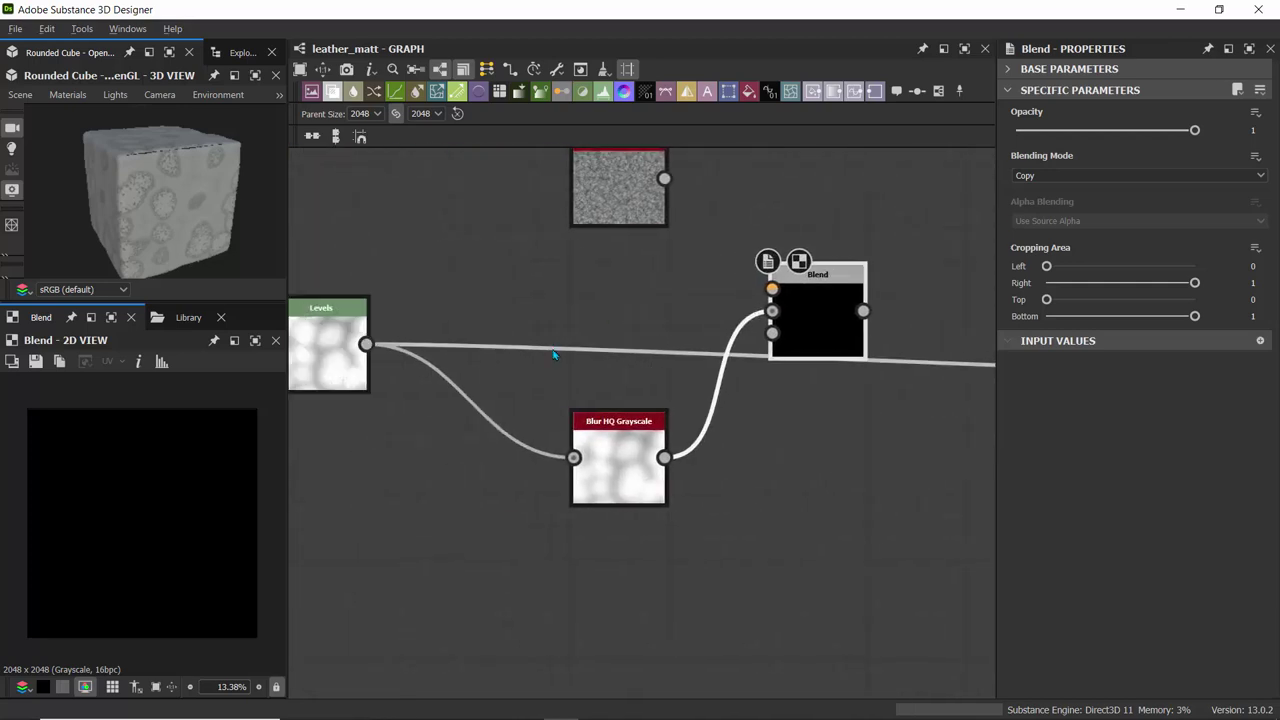
alt+click(556, 349)
middle_drag(925, 340, 534, 297)
middle_drag(720, 294, 466, 247)
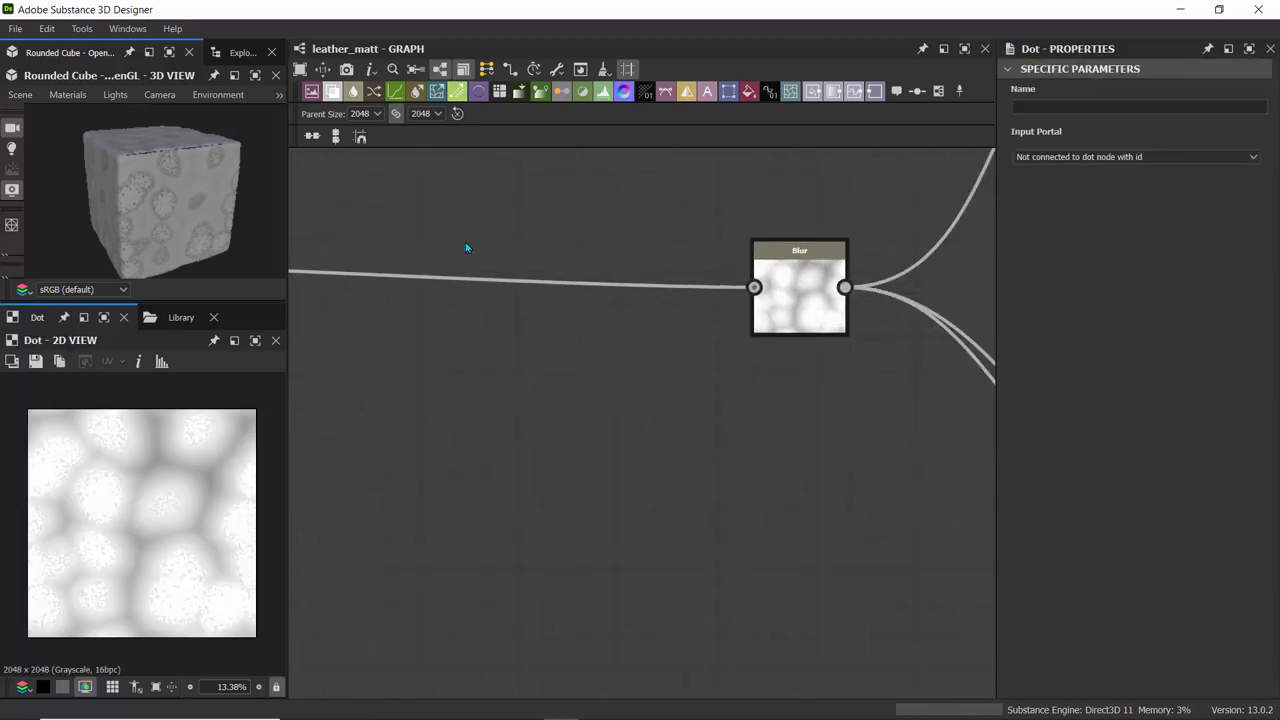
scroll(511, 355, down, 2)
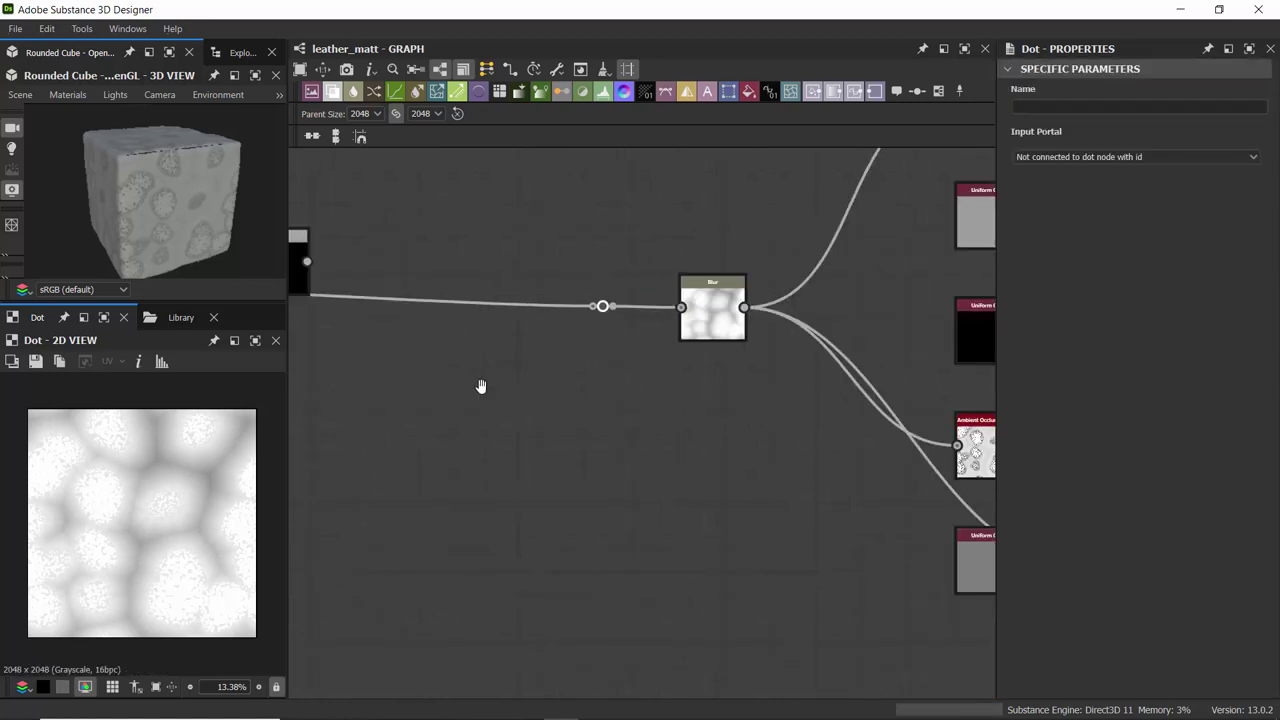
middle_drag(481, 386, 767, 377)
alt+click(380, 281)
drag(380, 281, 342, 428)
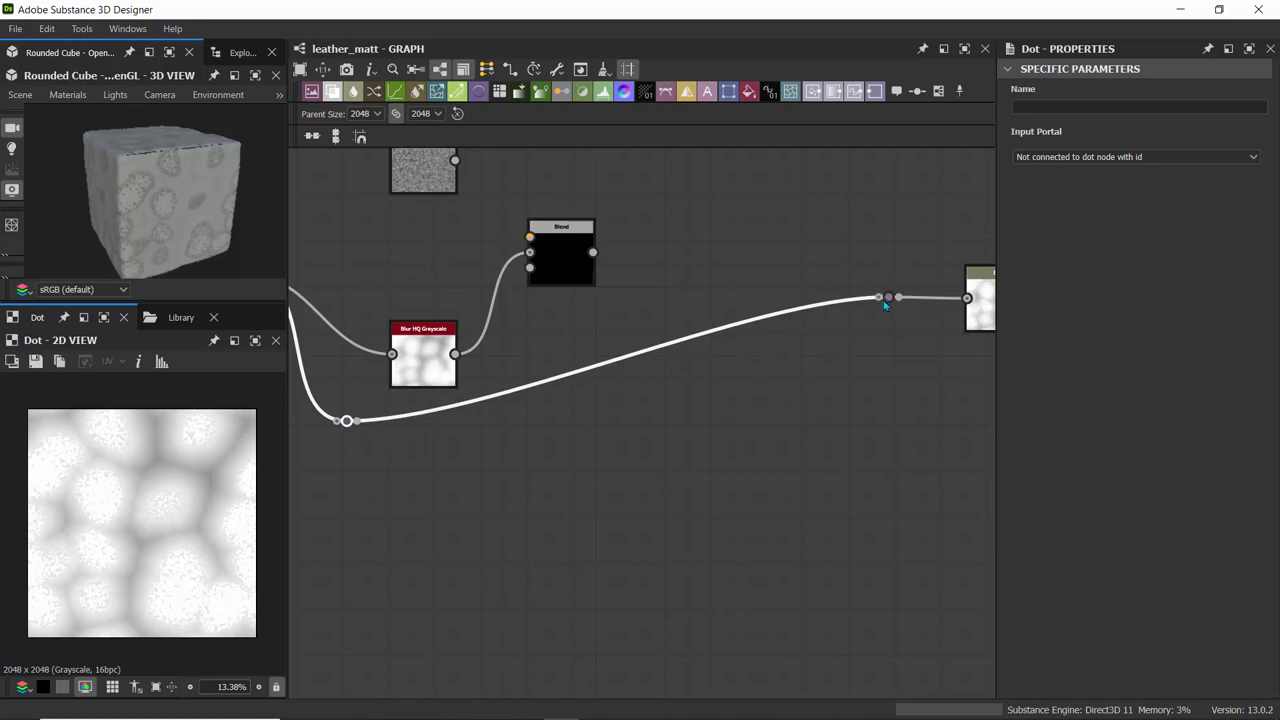
drag(885, 305, 868, 421)
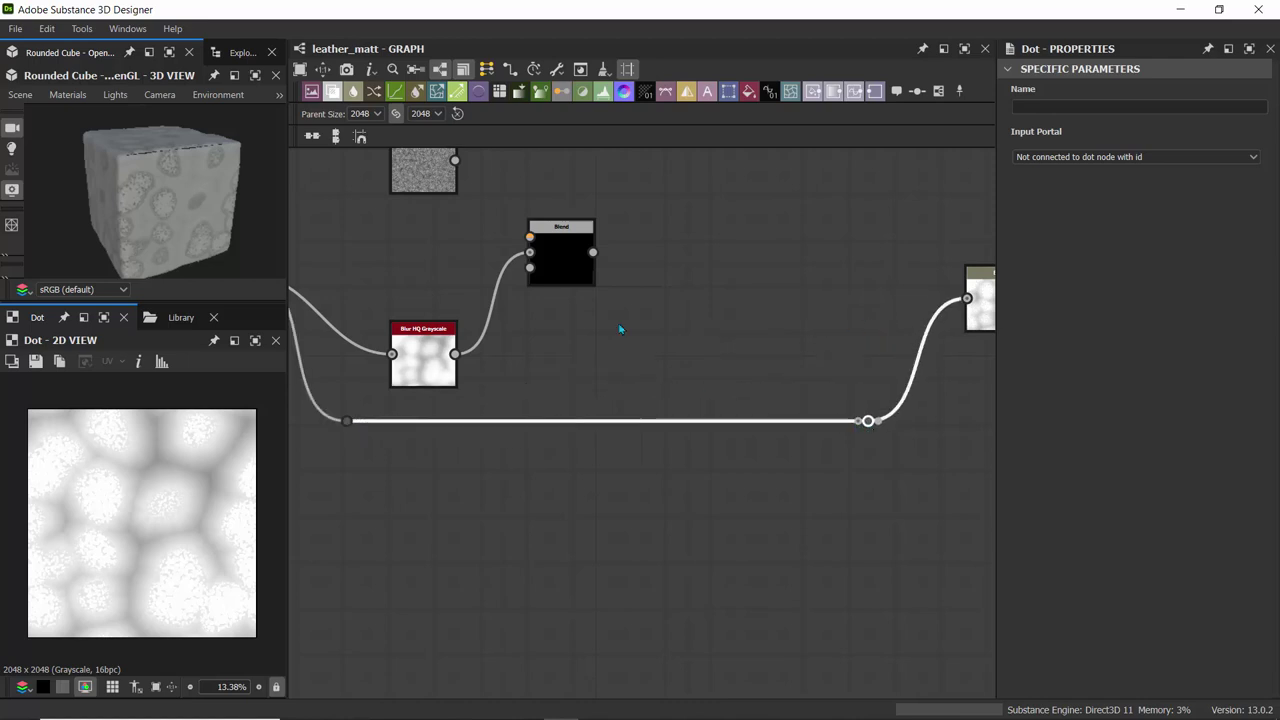
- Move Blur HQ Grayscale closer to the Blend node, connect Voronoi Fractal to the Blend's foreground and preview the Blend
middle_drag(620, 329, 720, 437)
scroll(517, 377, down, 3)
scroll(517, 377, up, 6)
scroll(543, 405, down, 3)
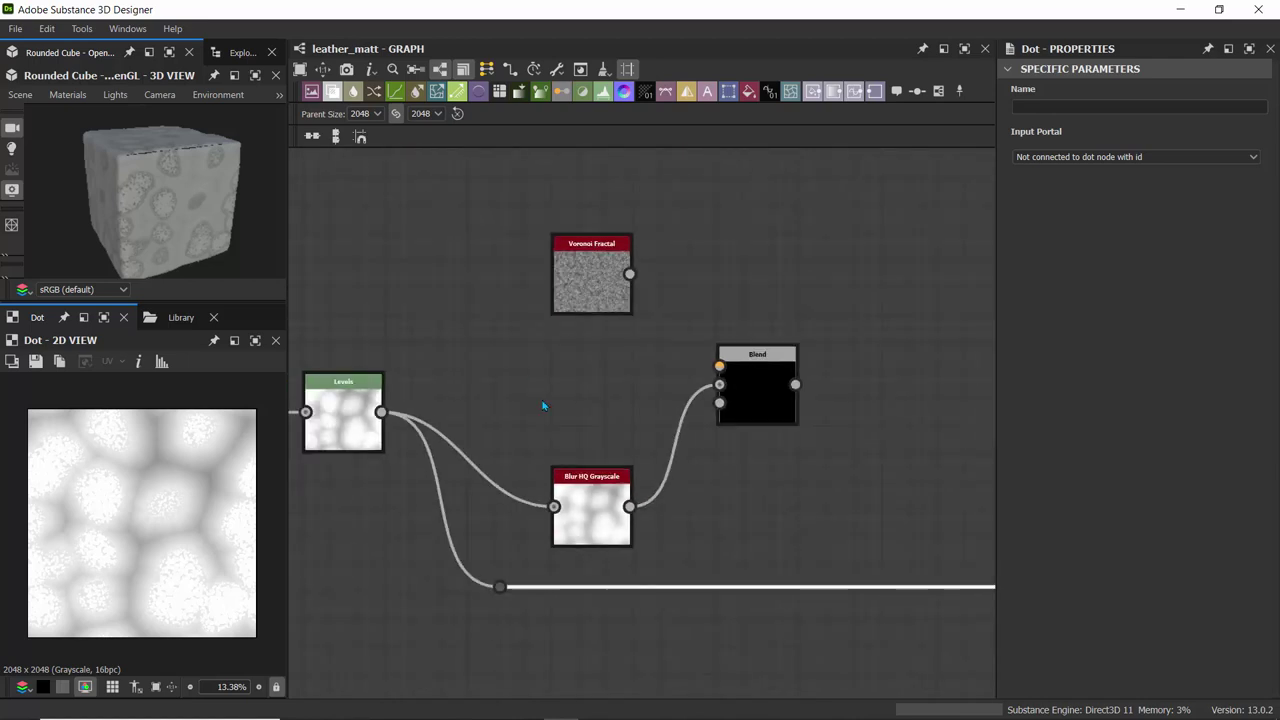
drag(589, 491, 575, 452)
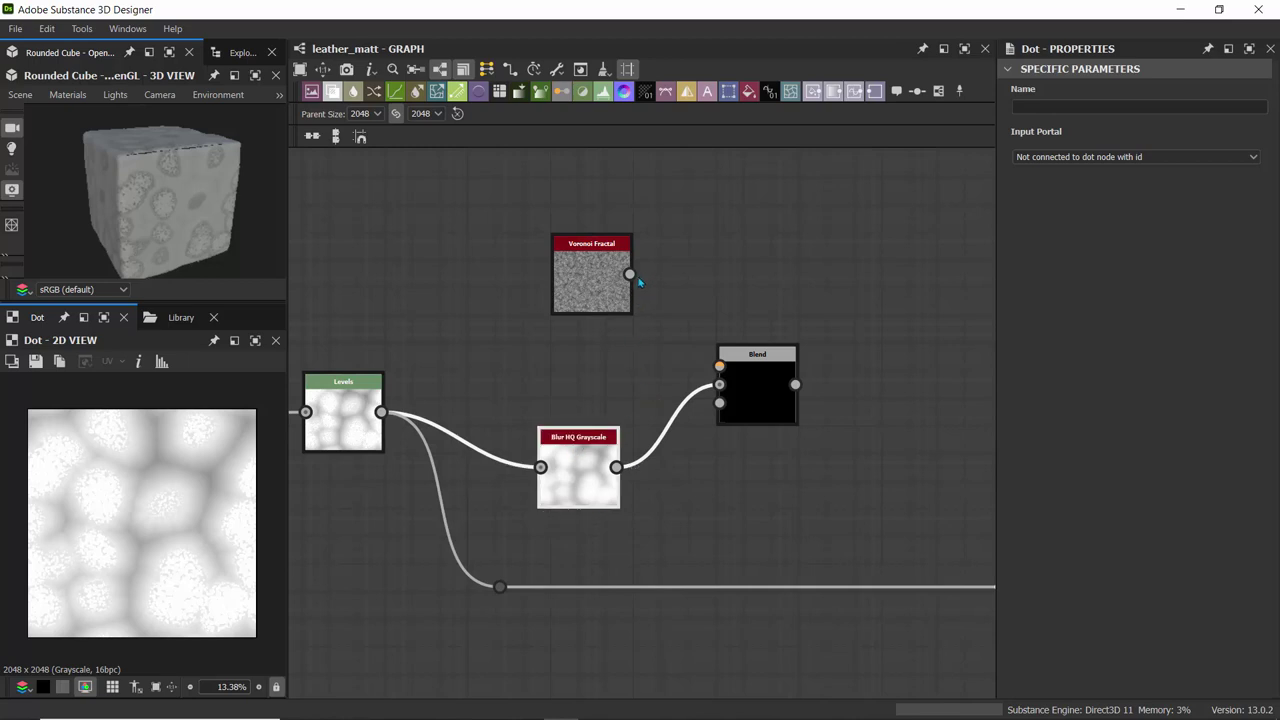
drag(629, 274, 719, 366)
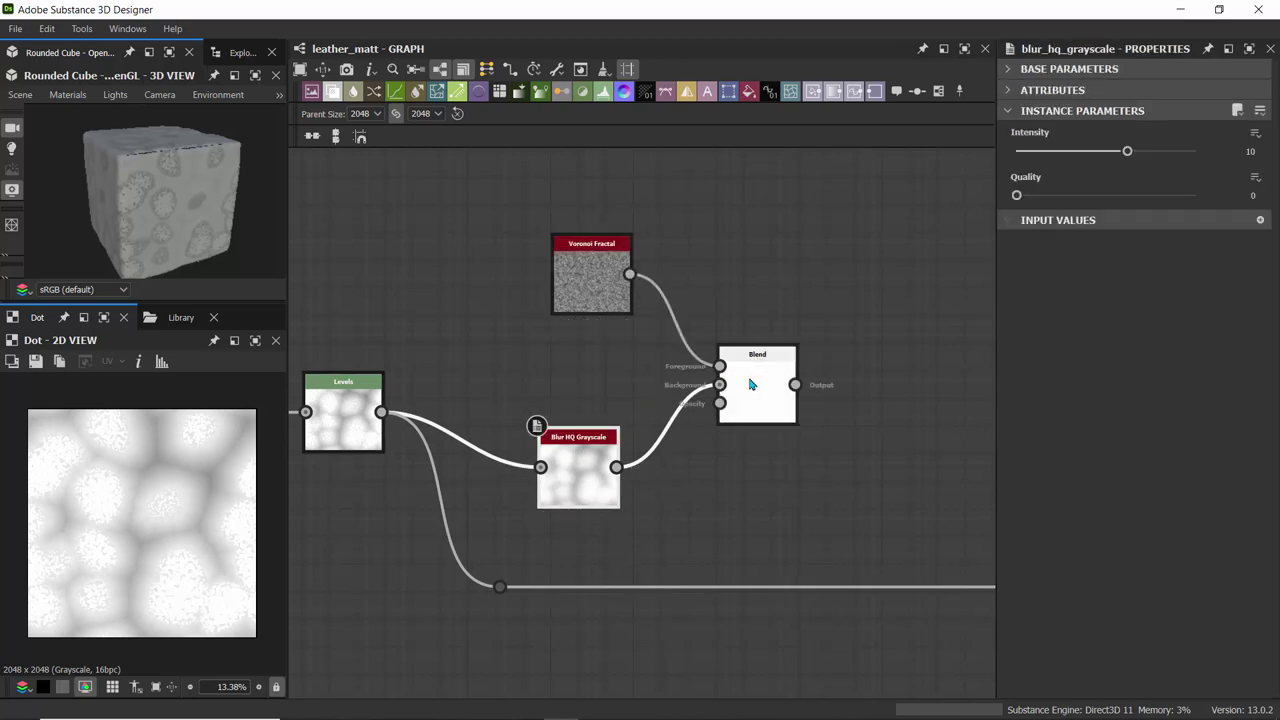
double_click(751, 384)
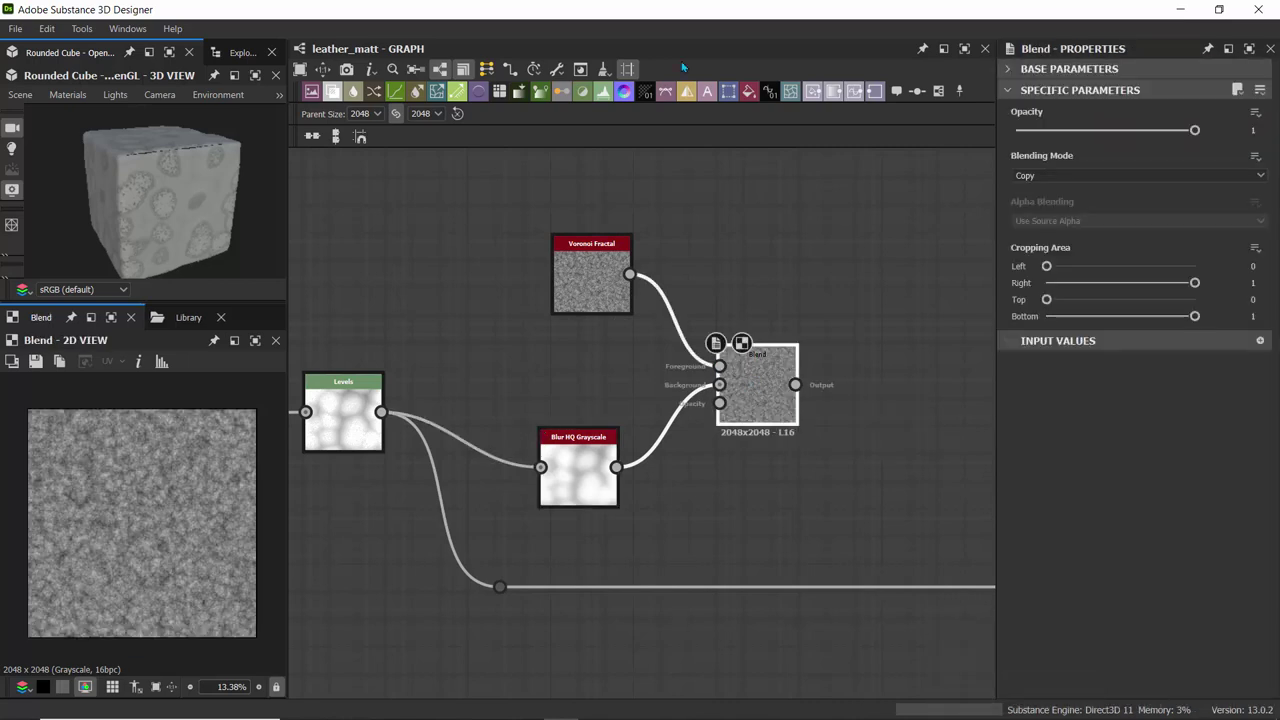
- Set the new Blend node's blending mode to Min (Darken) and its opacity to 0.46, trying Multiply first
click(1058, 177)
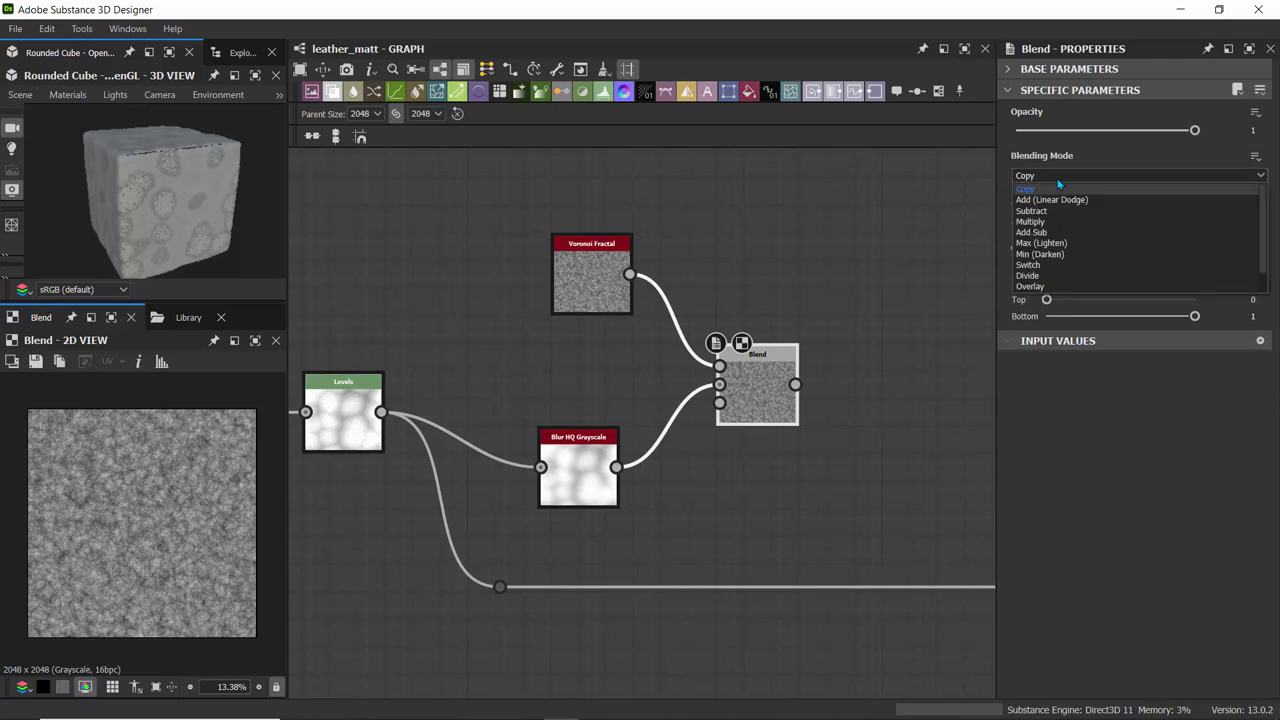
click(1055, 212)
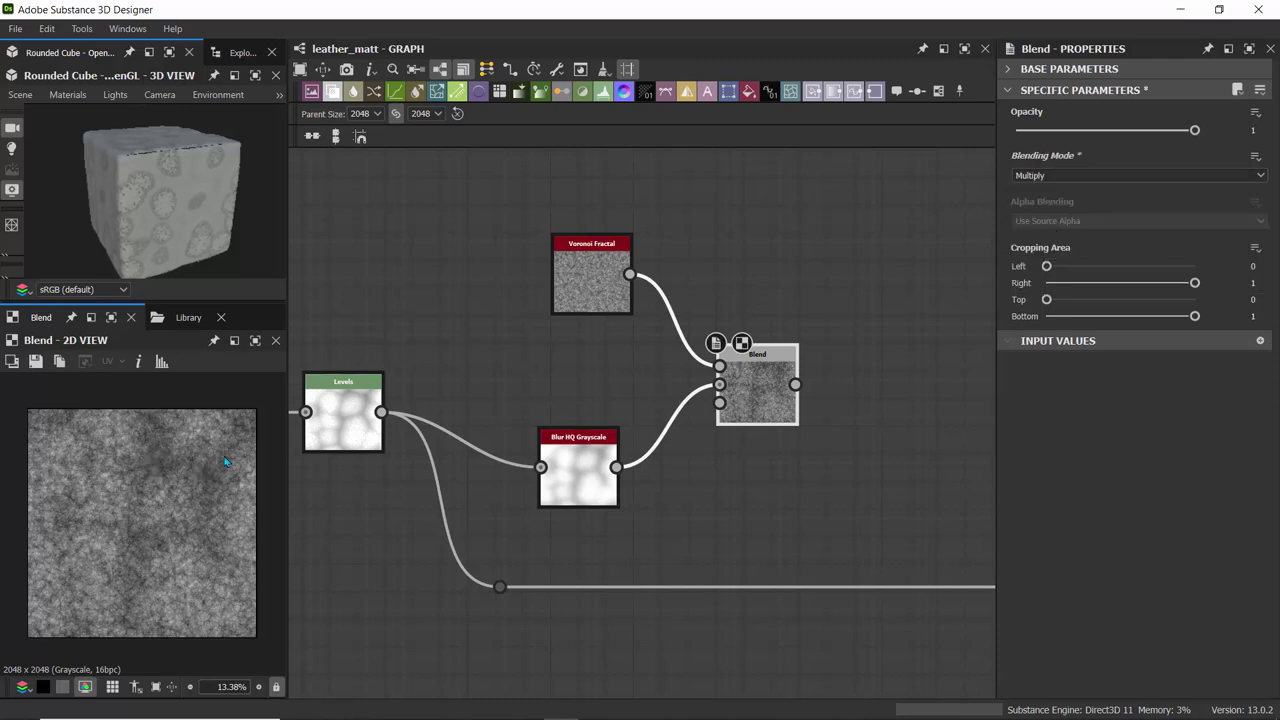
click(1038, 177)
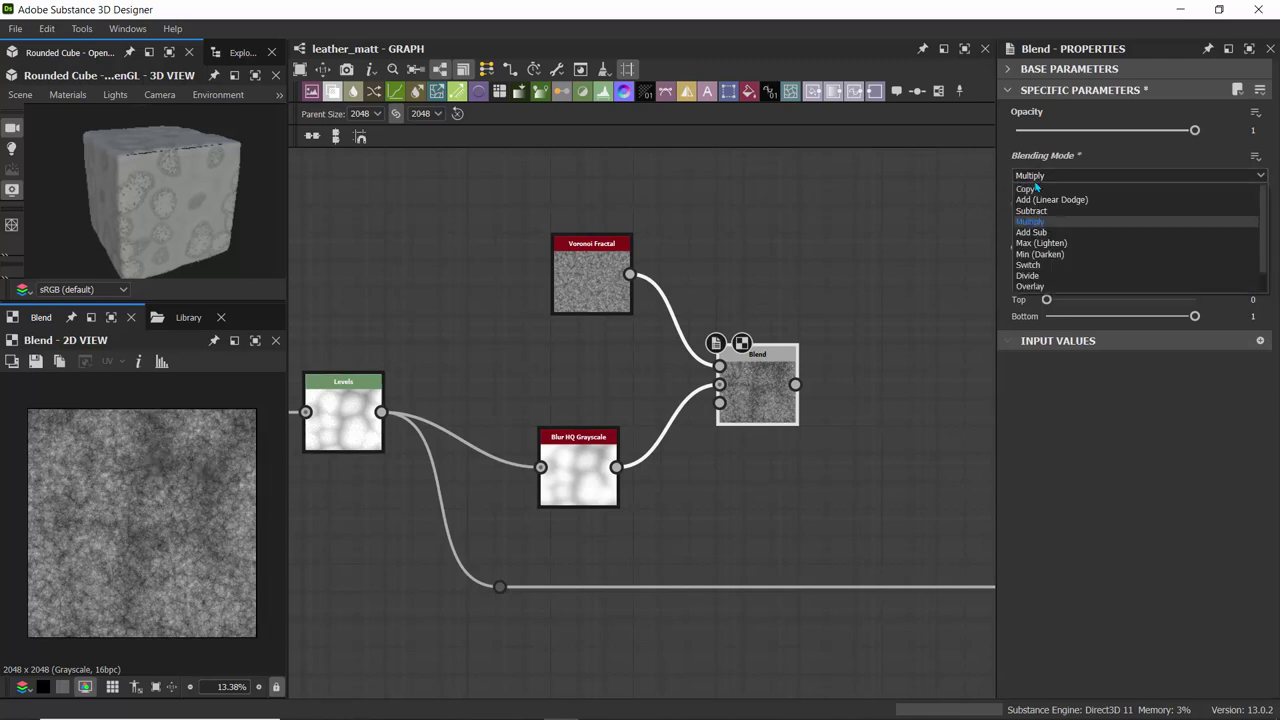
click(1030, 254)
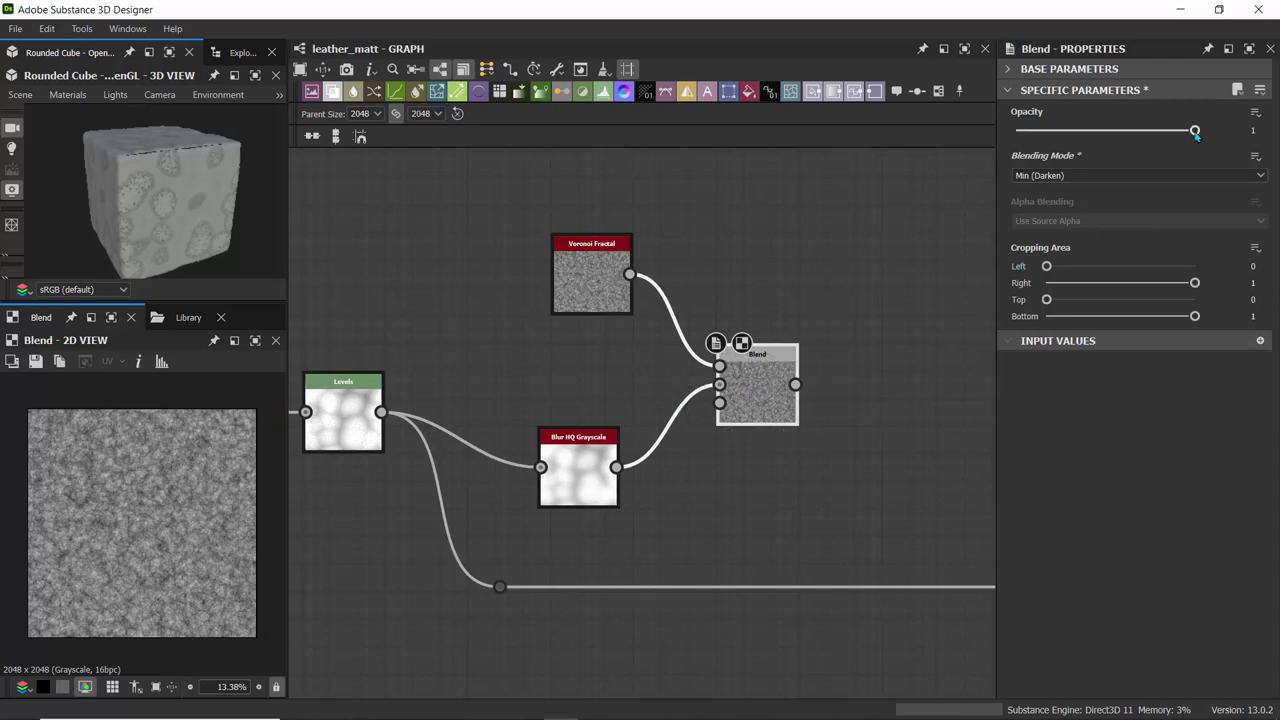
drag(1192, 131, 1105, 157)
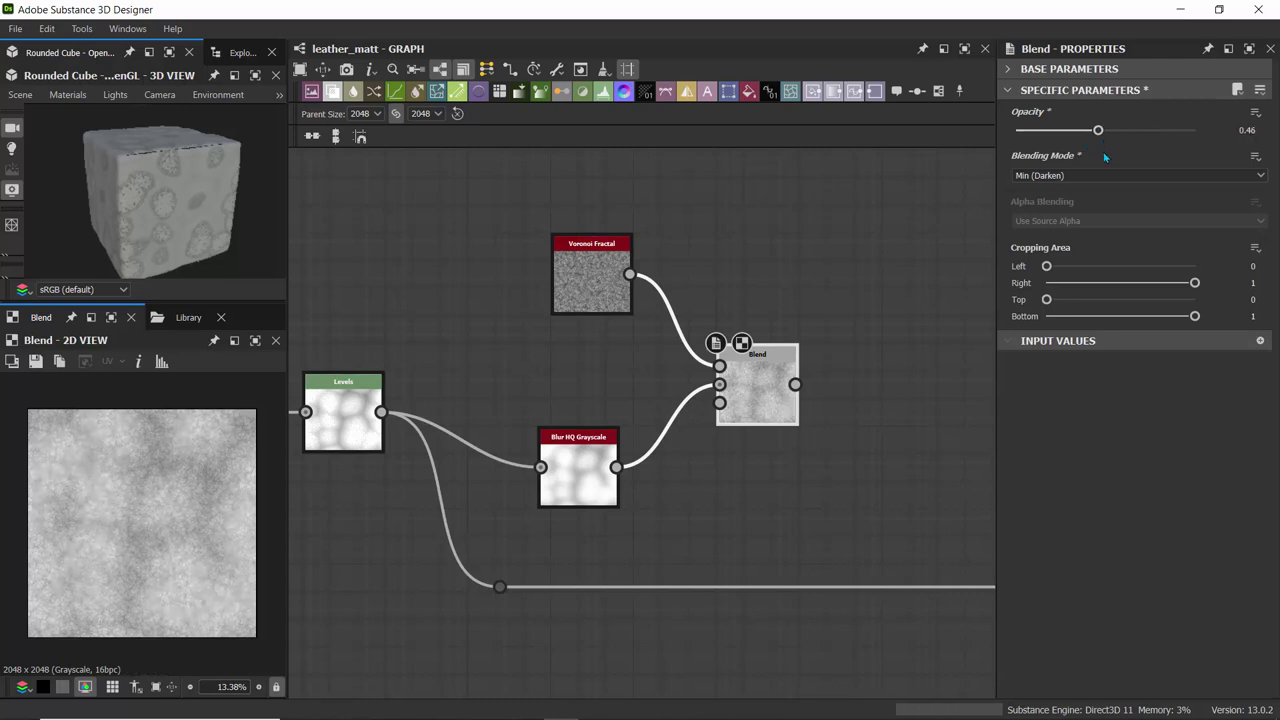
scroll(187, 478, up, 1)
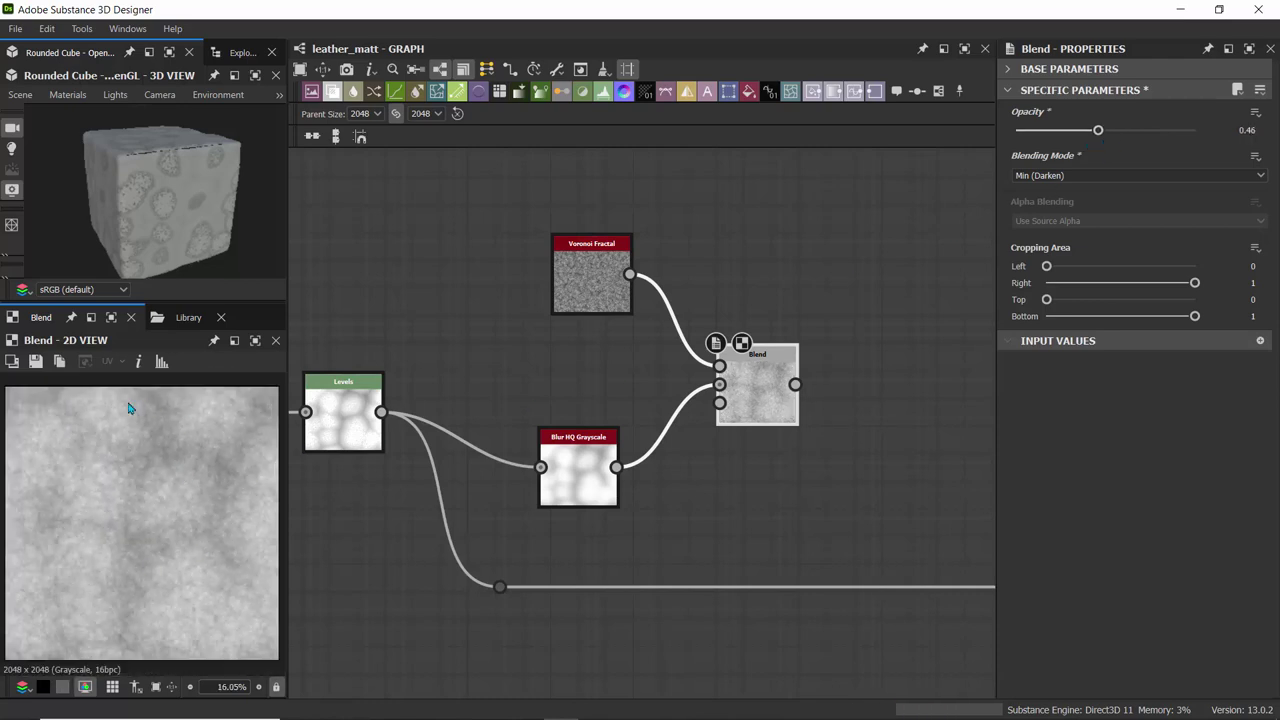
- Try the Blend output as the Blur node's input, inspect the cube in 3D, and reconnect the rerouted Levels link
scroll(620, 386, down, 3)
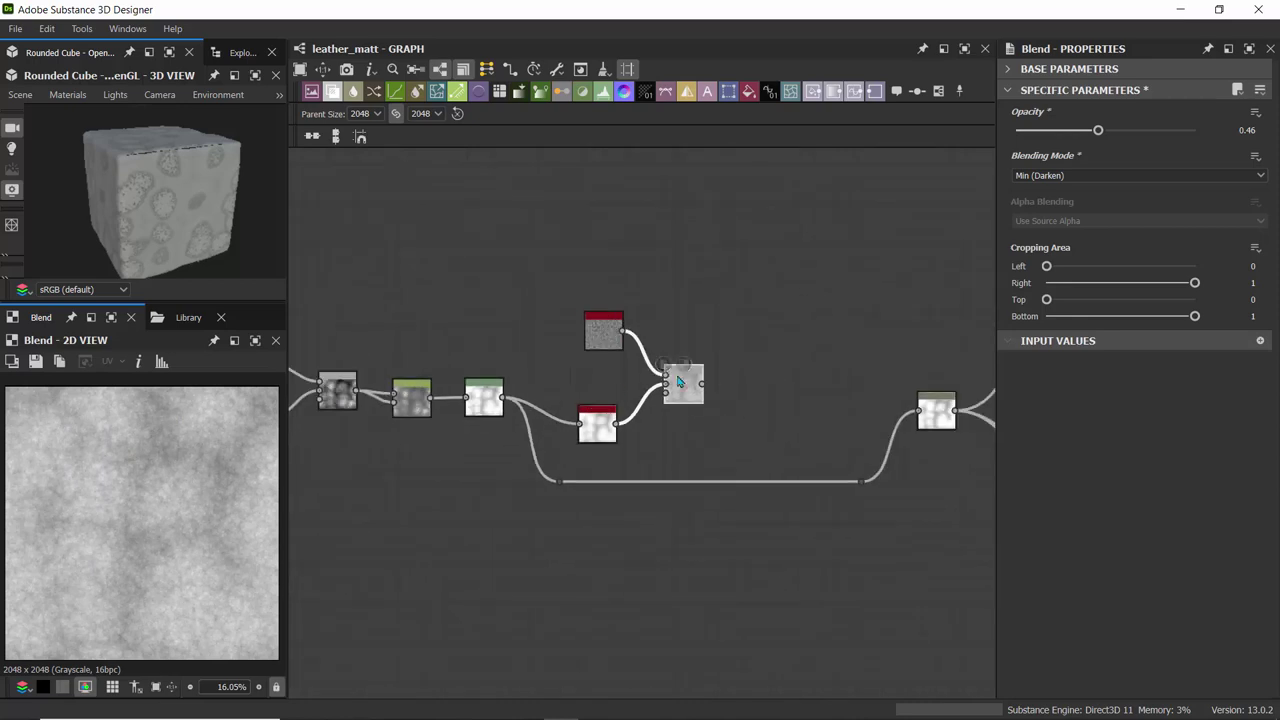
middle_drag(736, 358, 665, 347)
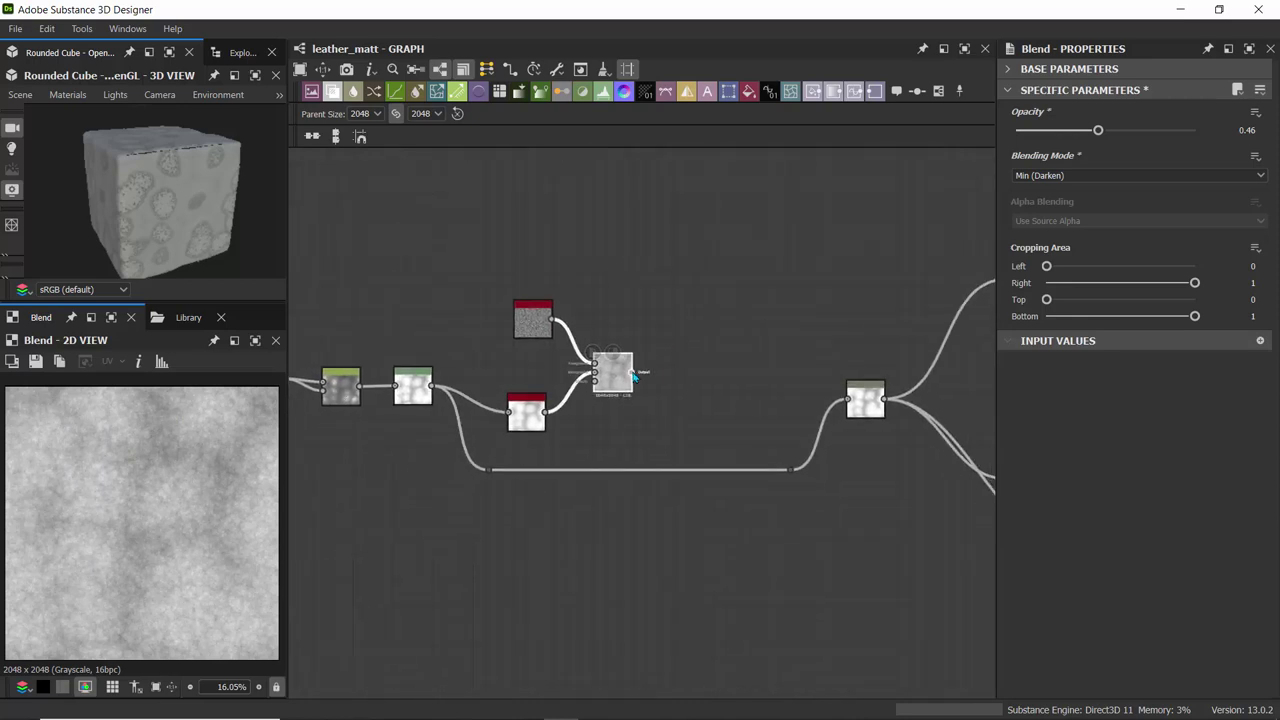
drag(632, 372, 848, 400)
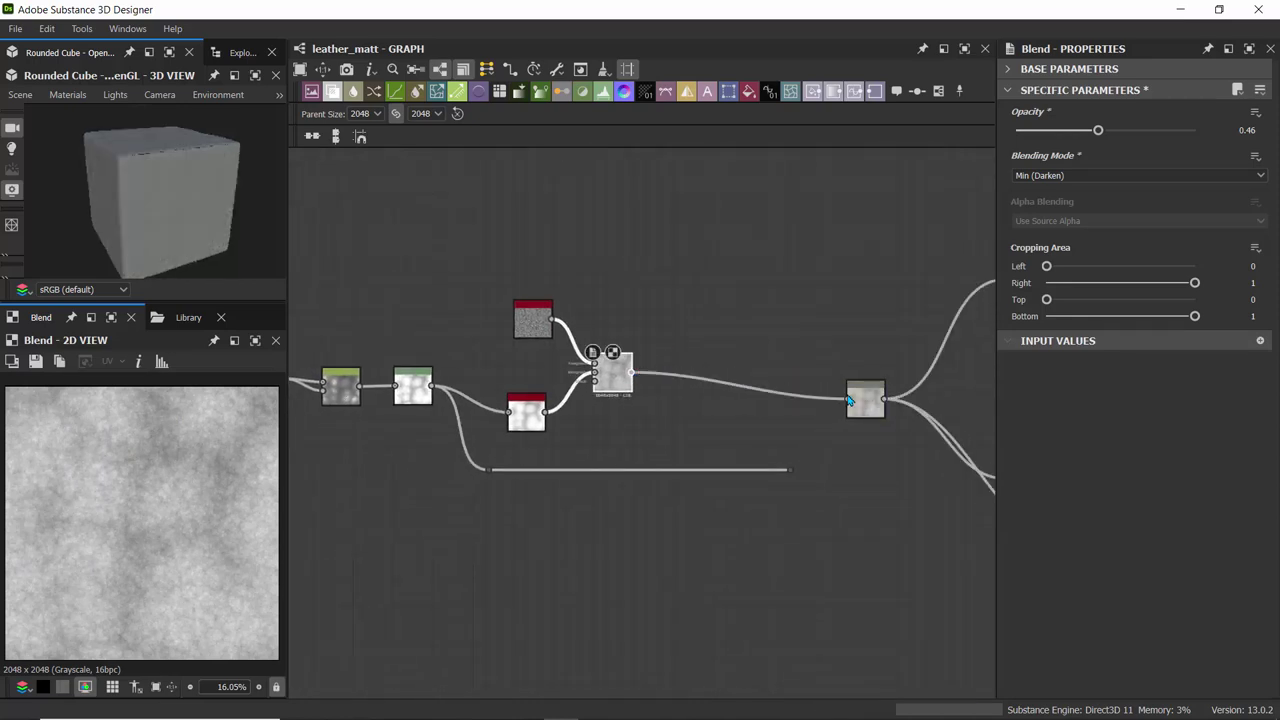
scroll(150, 165, up, 5)
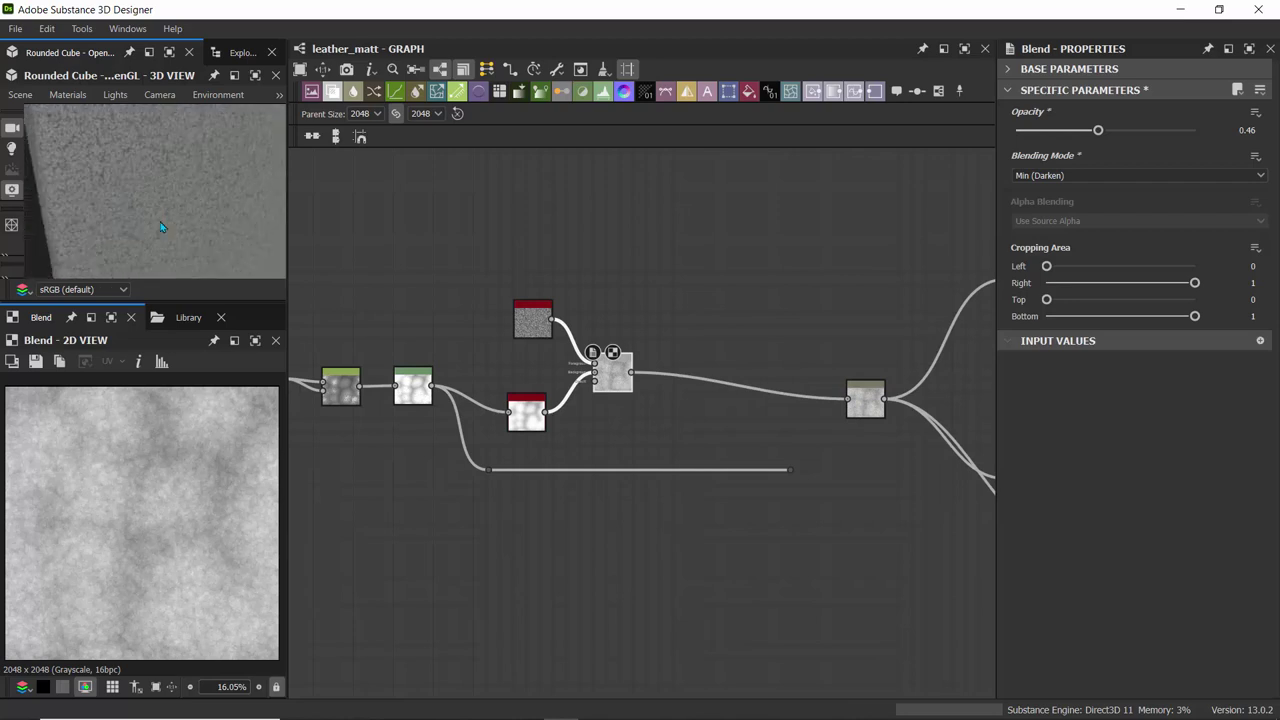
drag(104, 153, 205, 212)
drag(796, 472, 848, 400)
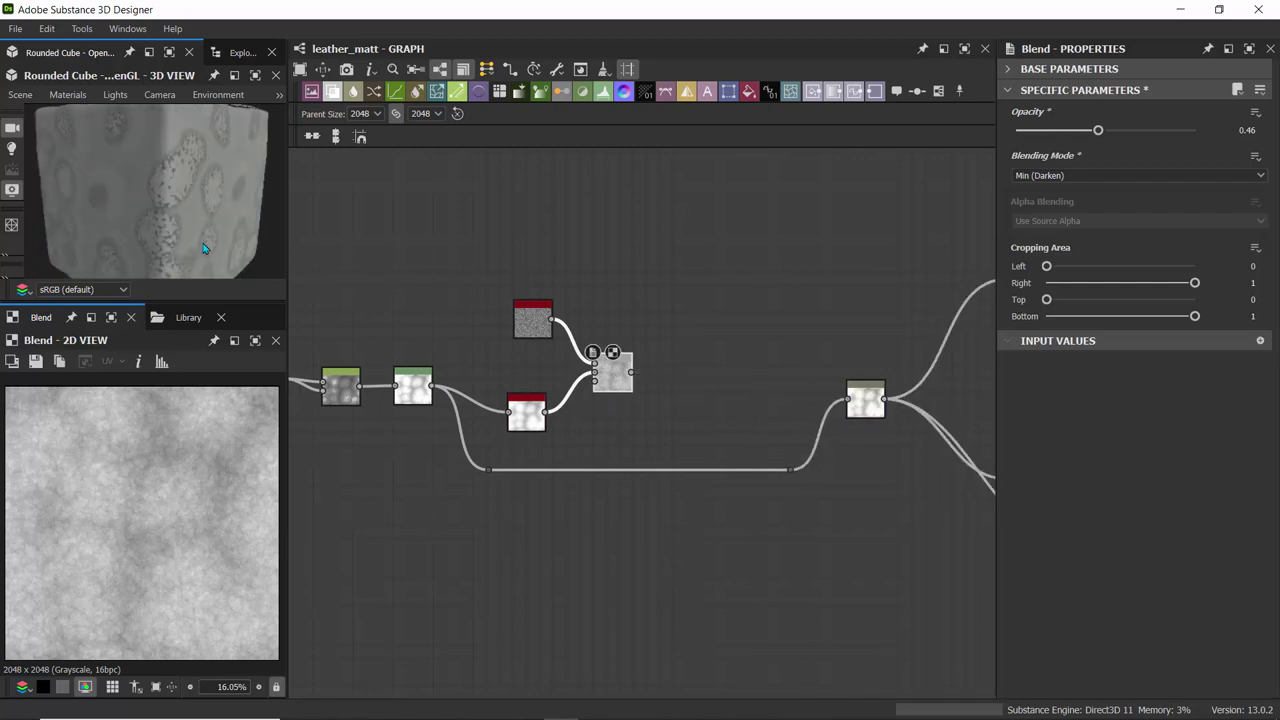
- Set the Blur HQ Grayscale node's Intensity to 16 and Quality to 1
scroll(605, 340, up, 5)
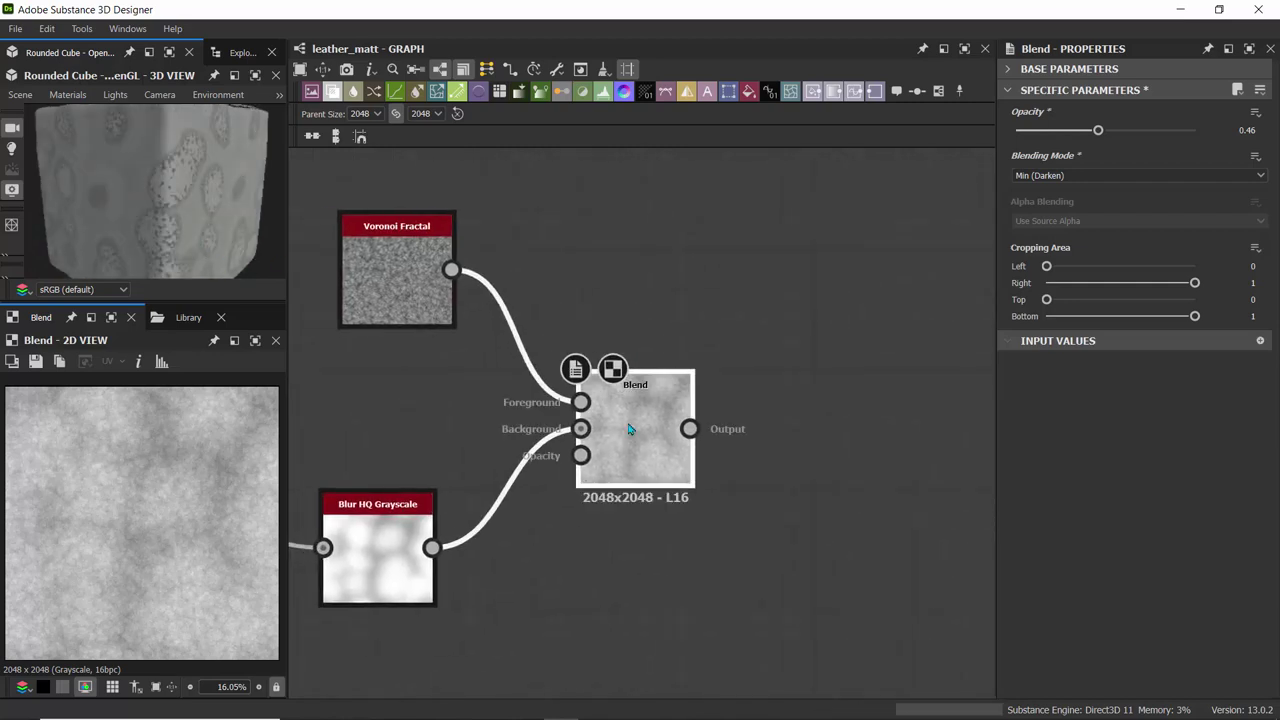
click(394, 520)
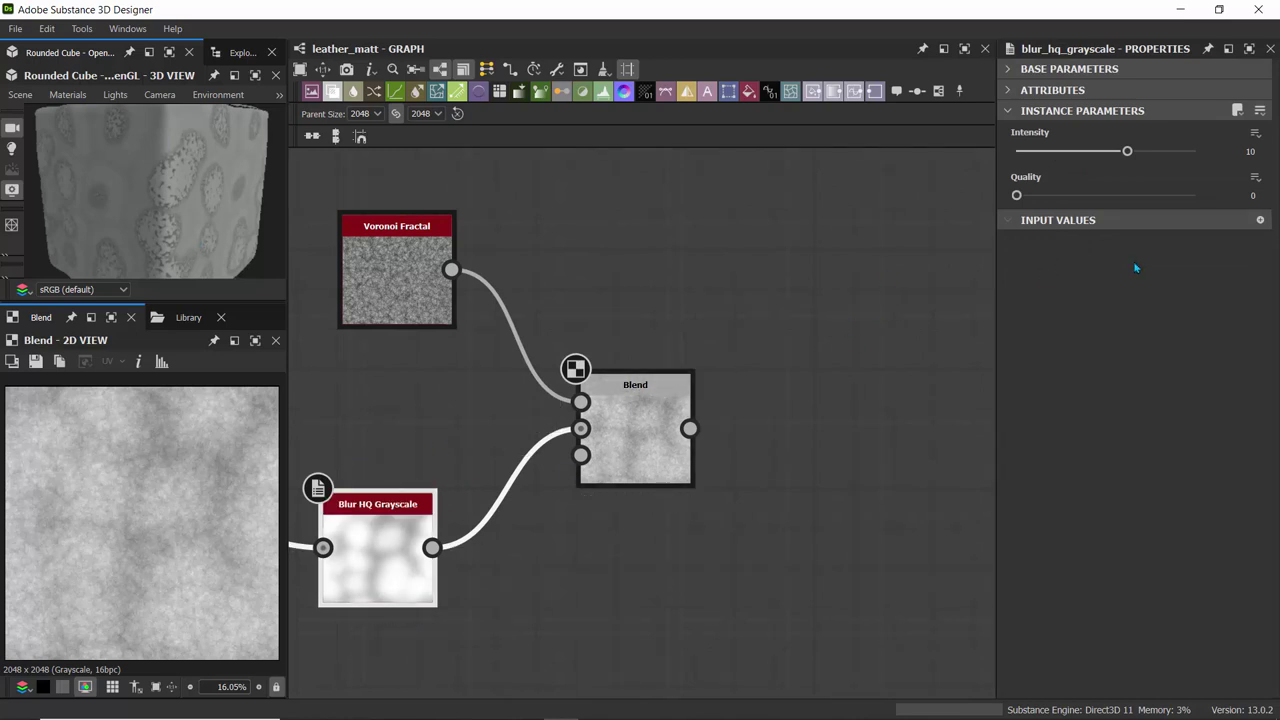
drag(1127, 152, 1196, 152)
click(1118, 197)
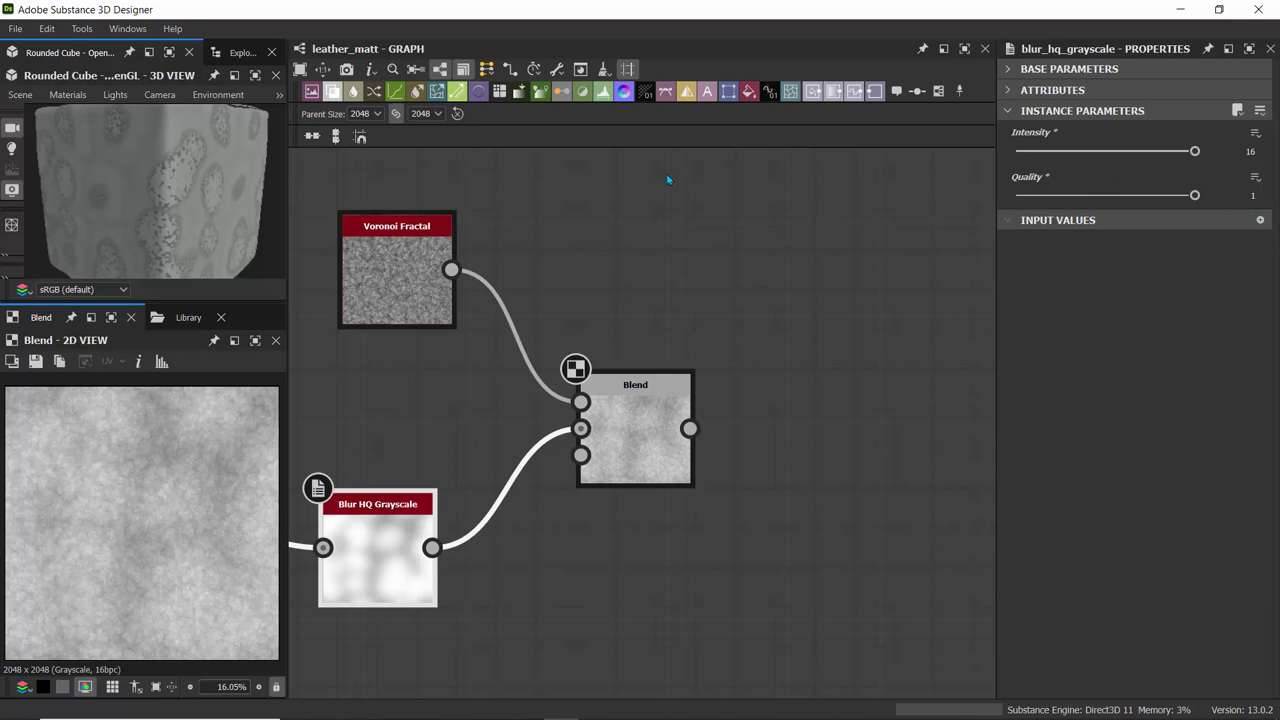
click(729, 243)
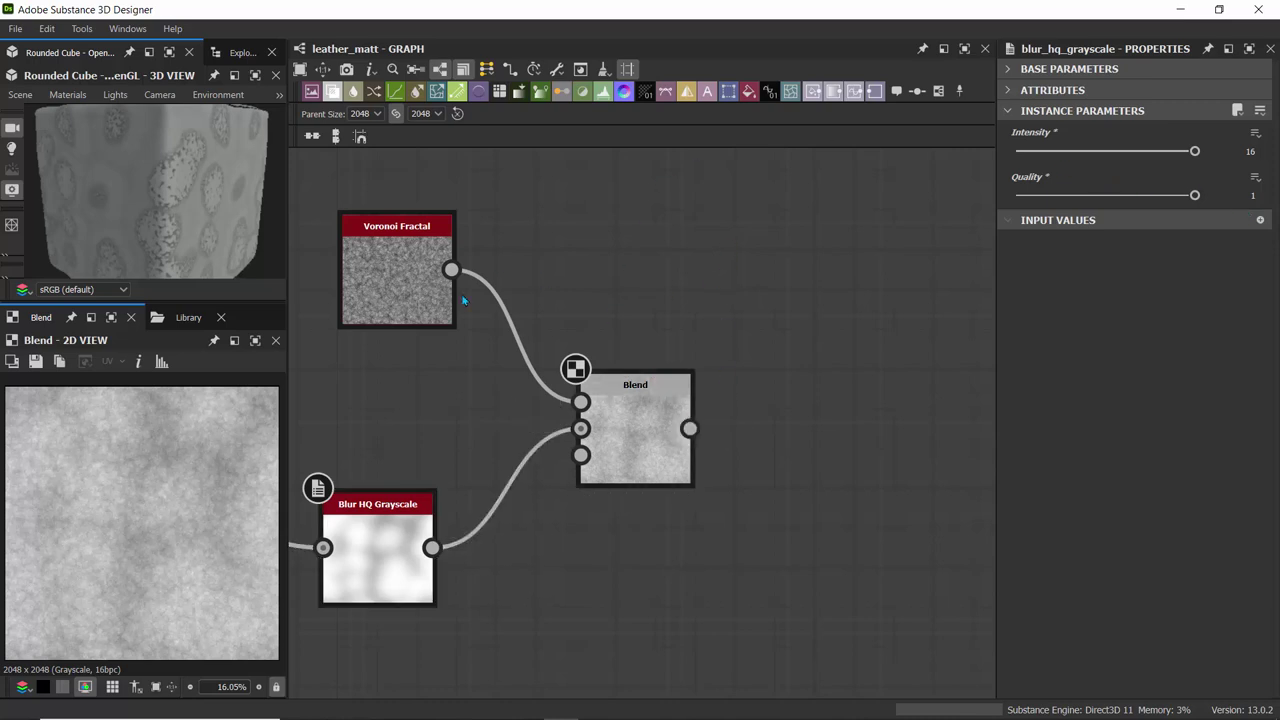
- Add an Auto Levels node fed by the output of the Blend that combines Voronoi Fractal and Blur HQ Grayscale
drag(690, 430, 803, 428)
text(a)
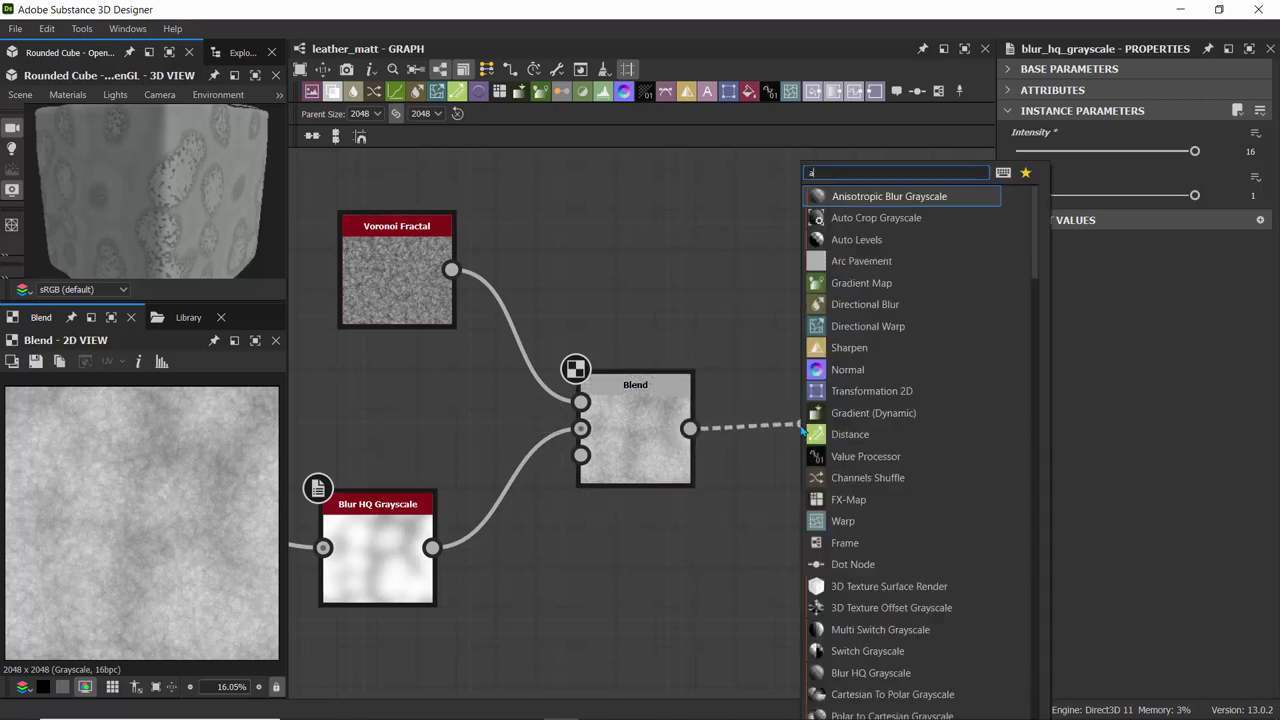
text(uto)
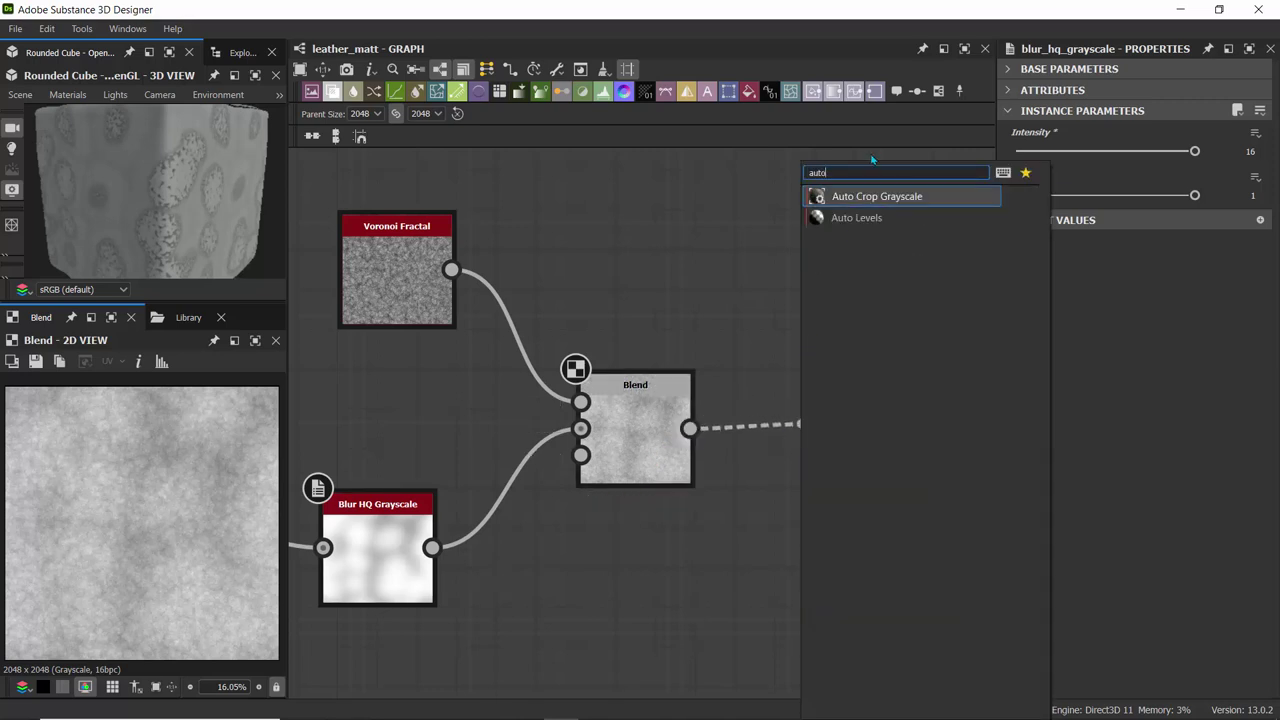
click(864, 217)
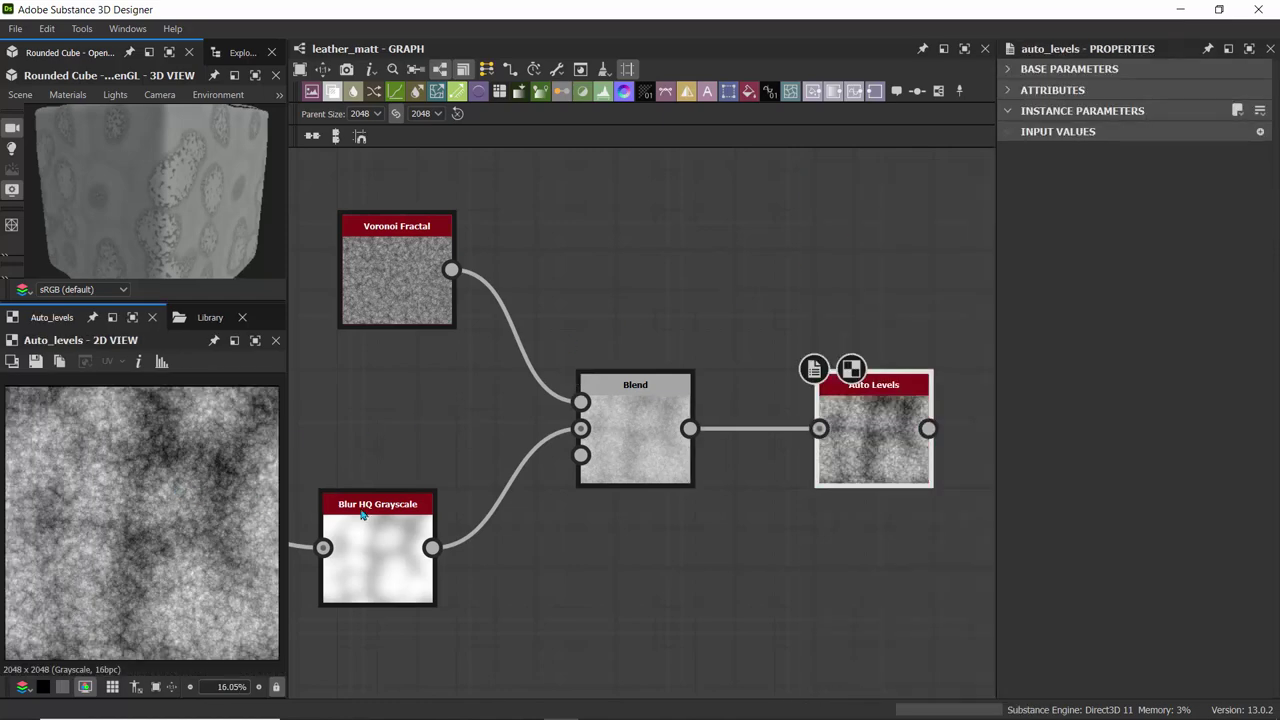
- Add a new Blend node above the Blur node and connect the rerouted Levels link to its background input
scroll(636, 328, down, 4)
middle_drag(605, 305, 379, 327)
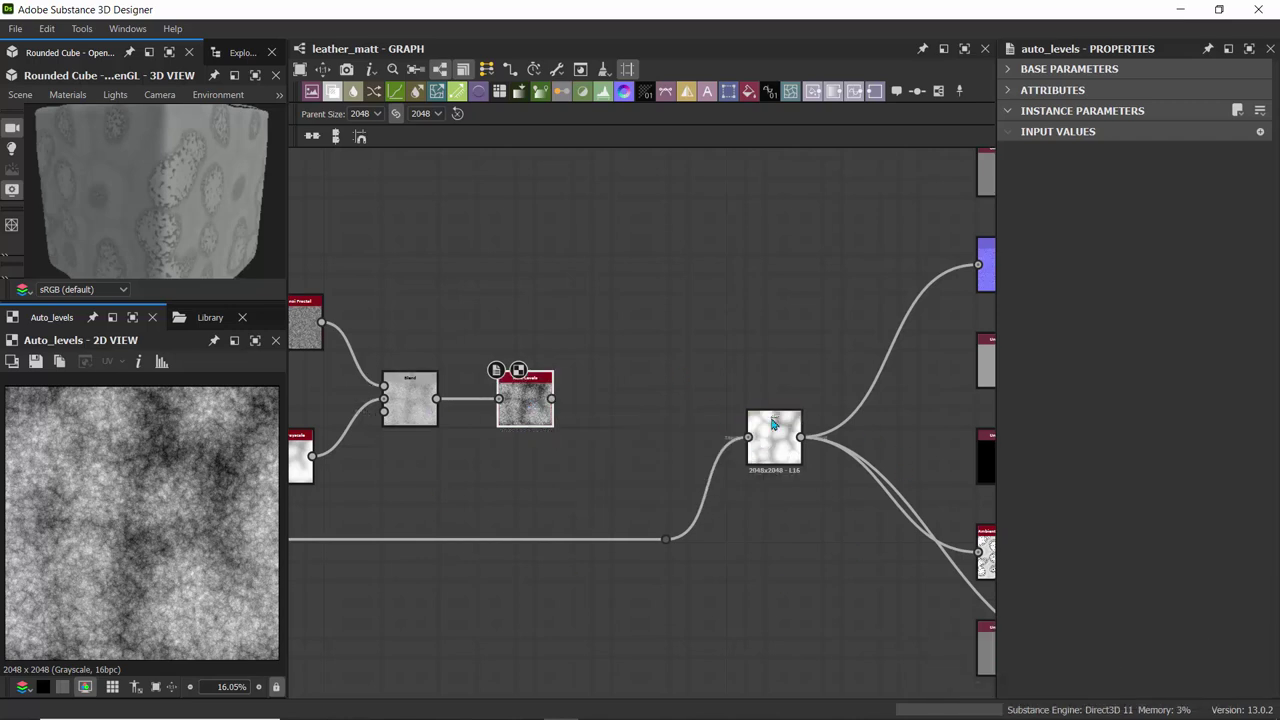
click(771, 432)
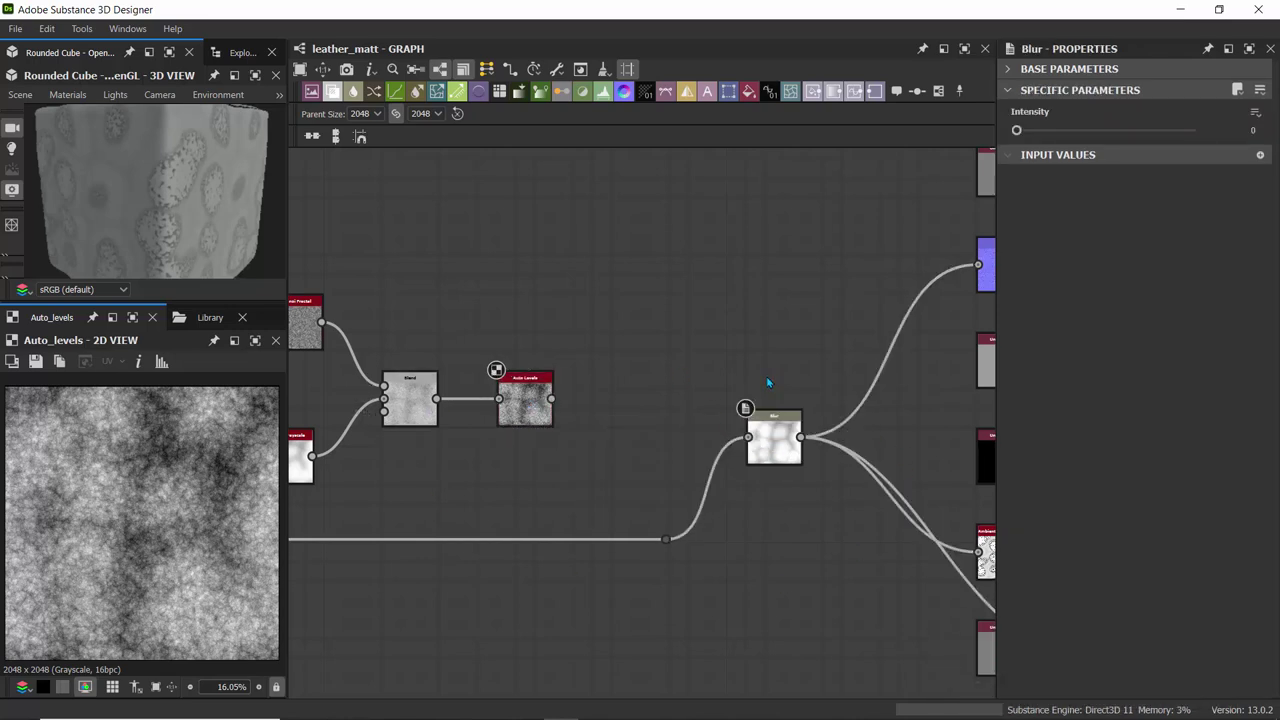
click(334, 92)
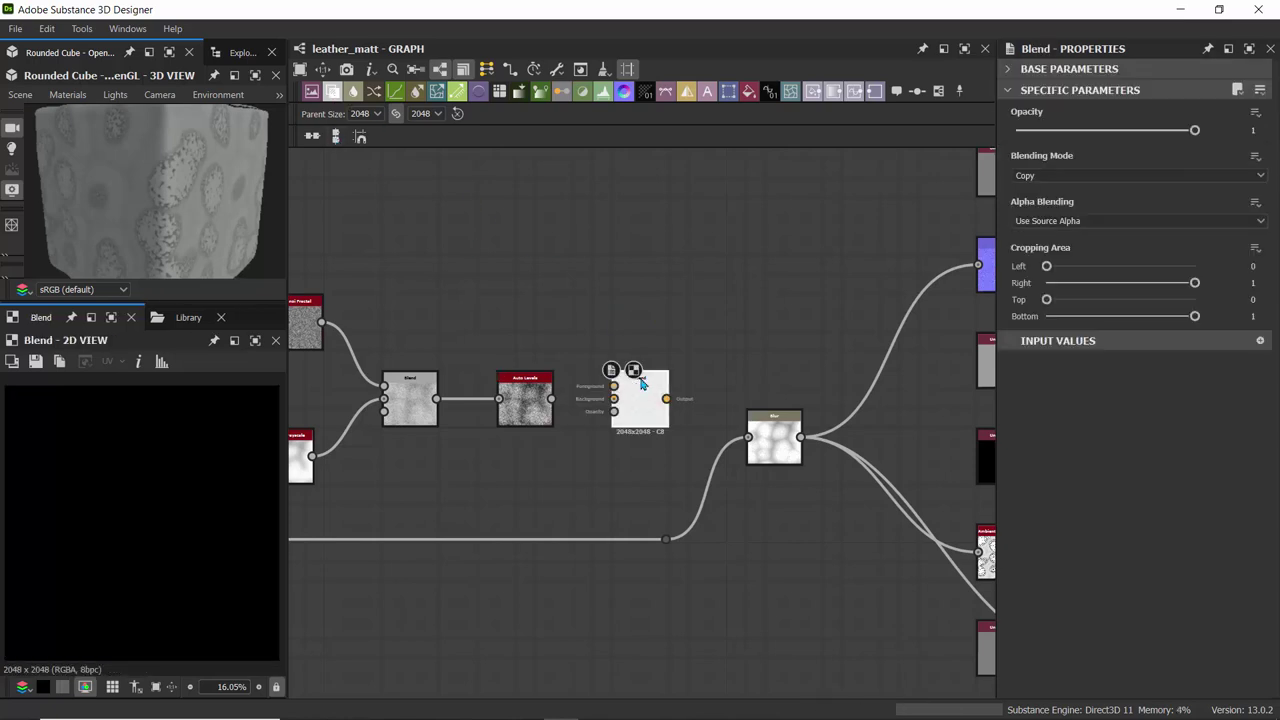
drag(623, 402, 769, 347)
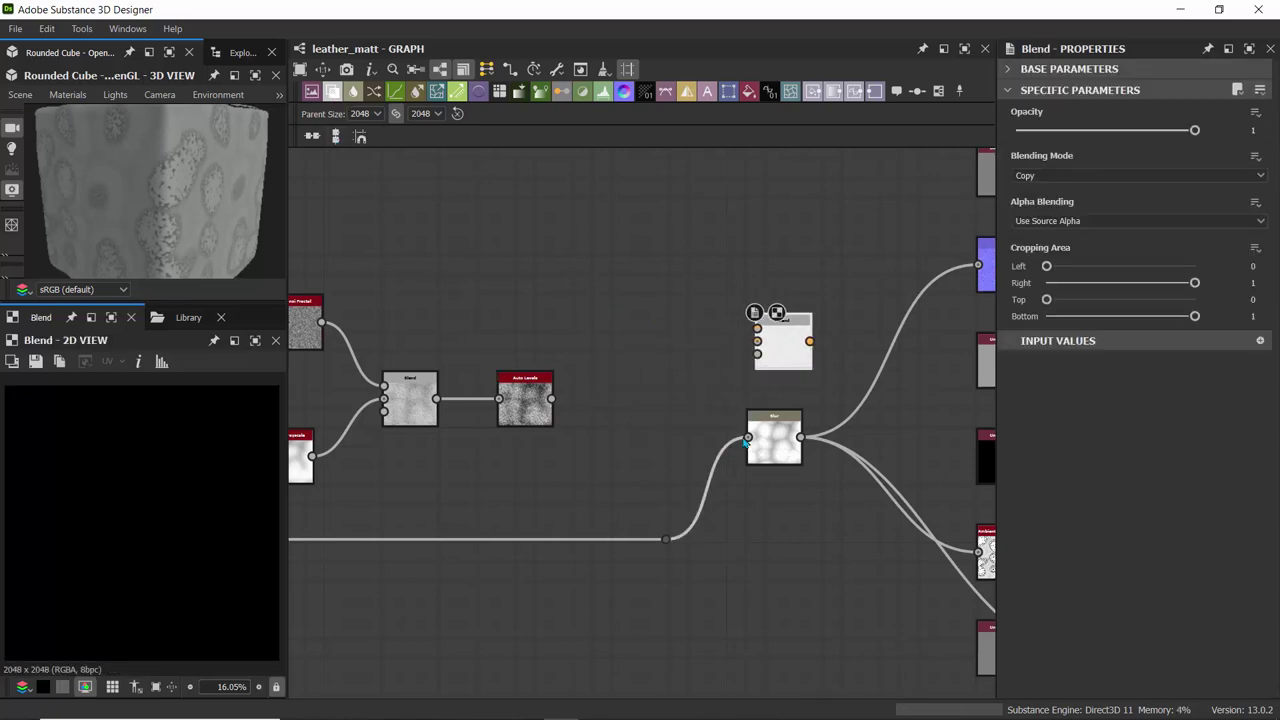
drag(748, 437, 670, 408)
drag(667, 539, 756, 344)
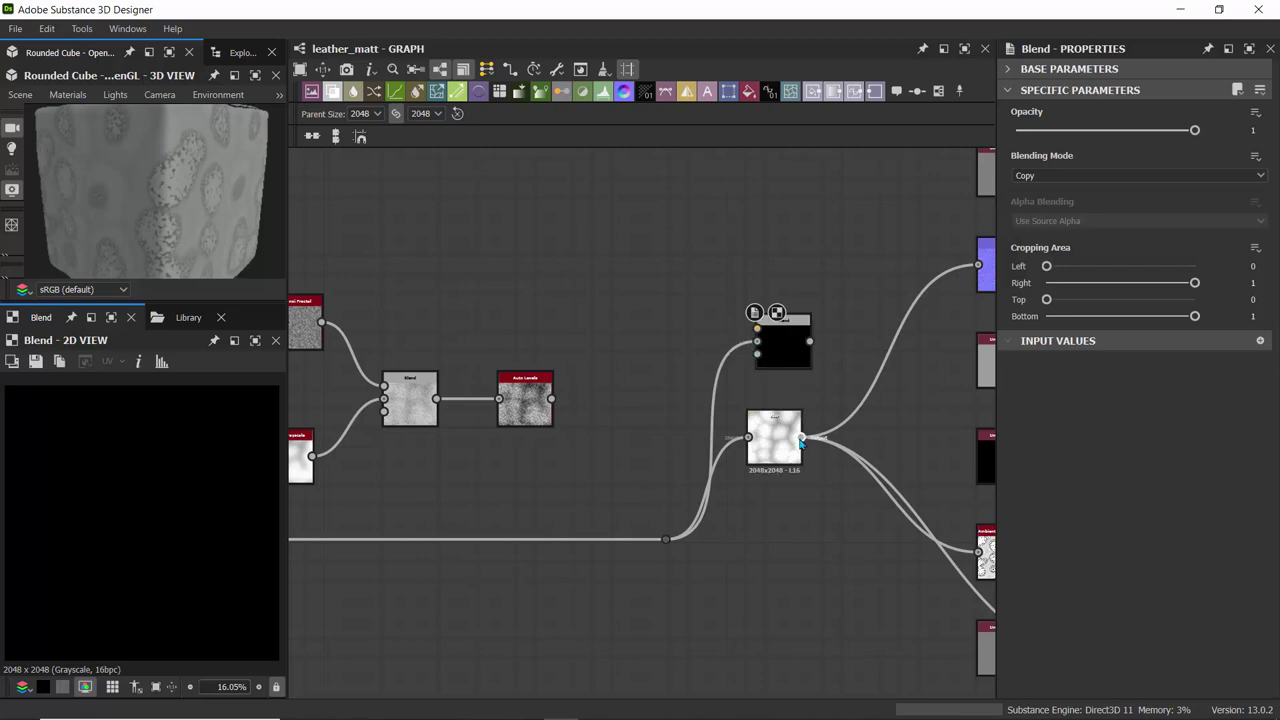
- Transfer the Blur node's Normal, Ambient Occlusion and Height links to the new Blend, and connect Auto Levels to its foreground
shift+drag(802, 437, 811, 342)
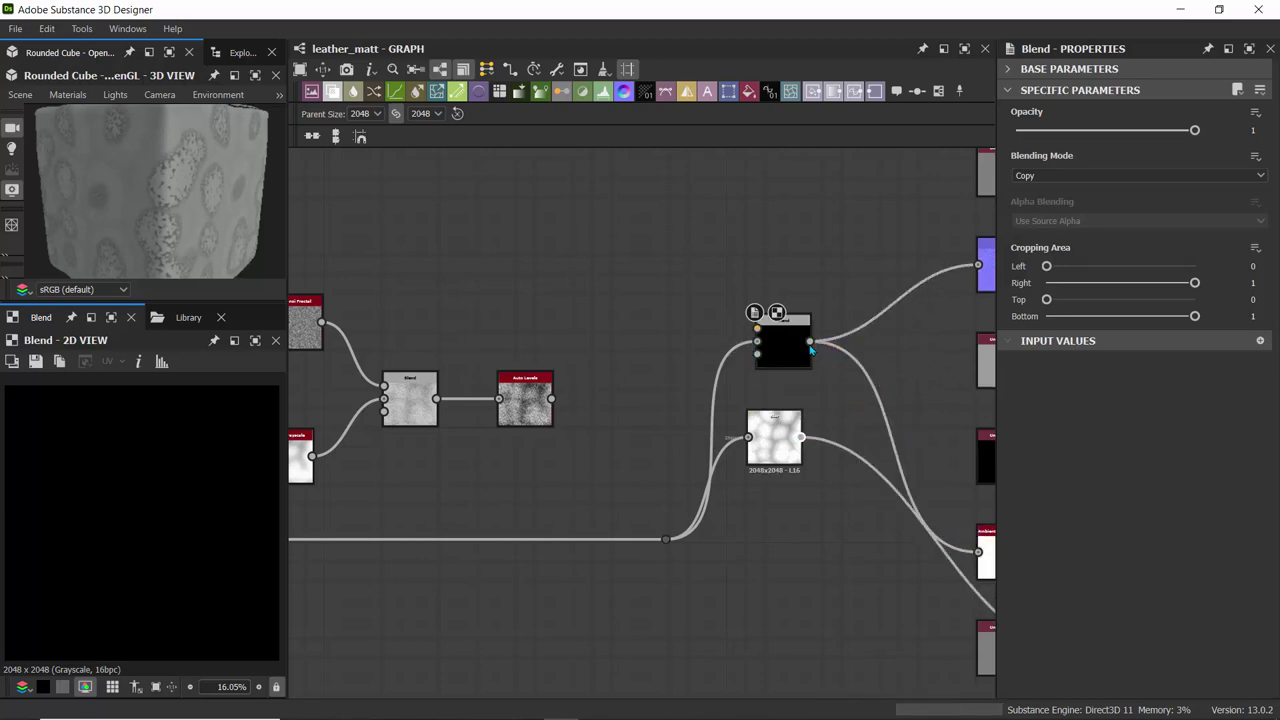
middle_drag(629, 286, 484, 264)
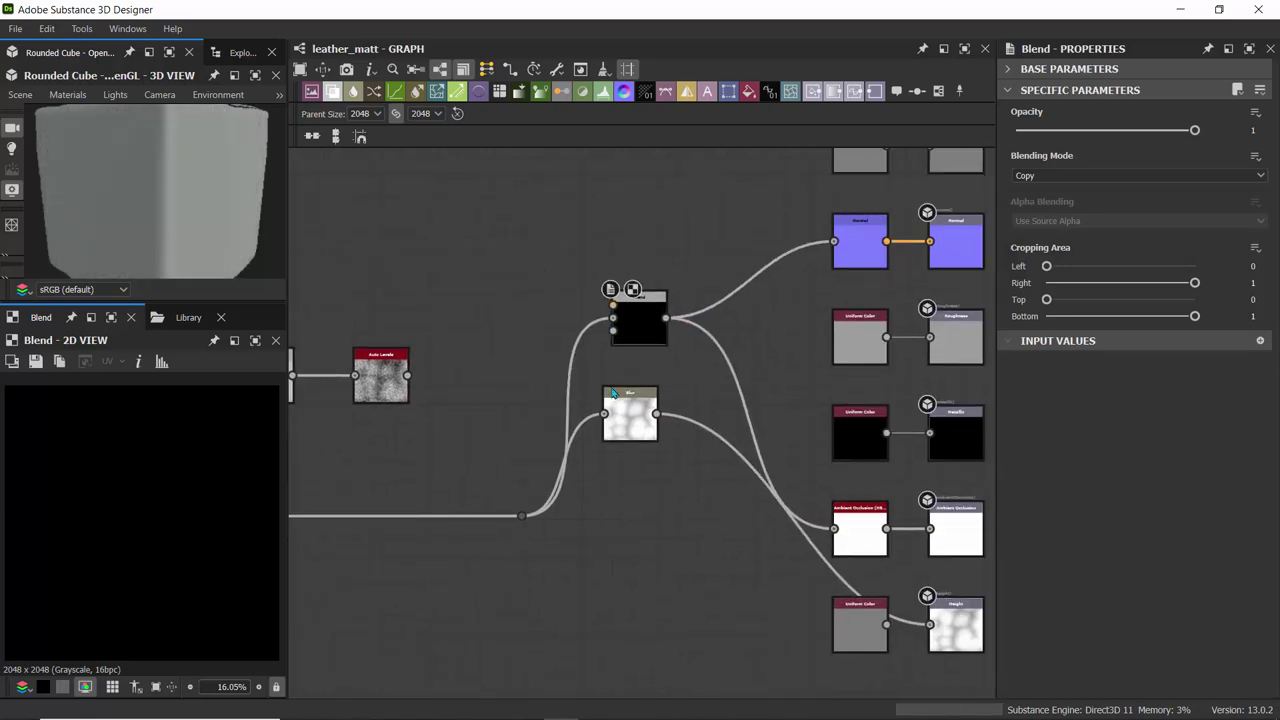
drag(666, 318, 929, 624)
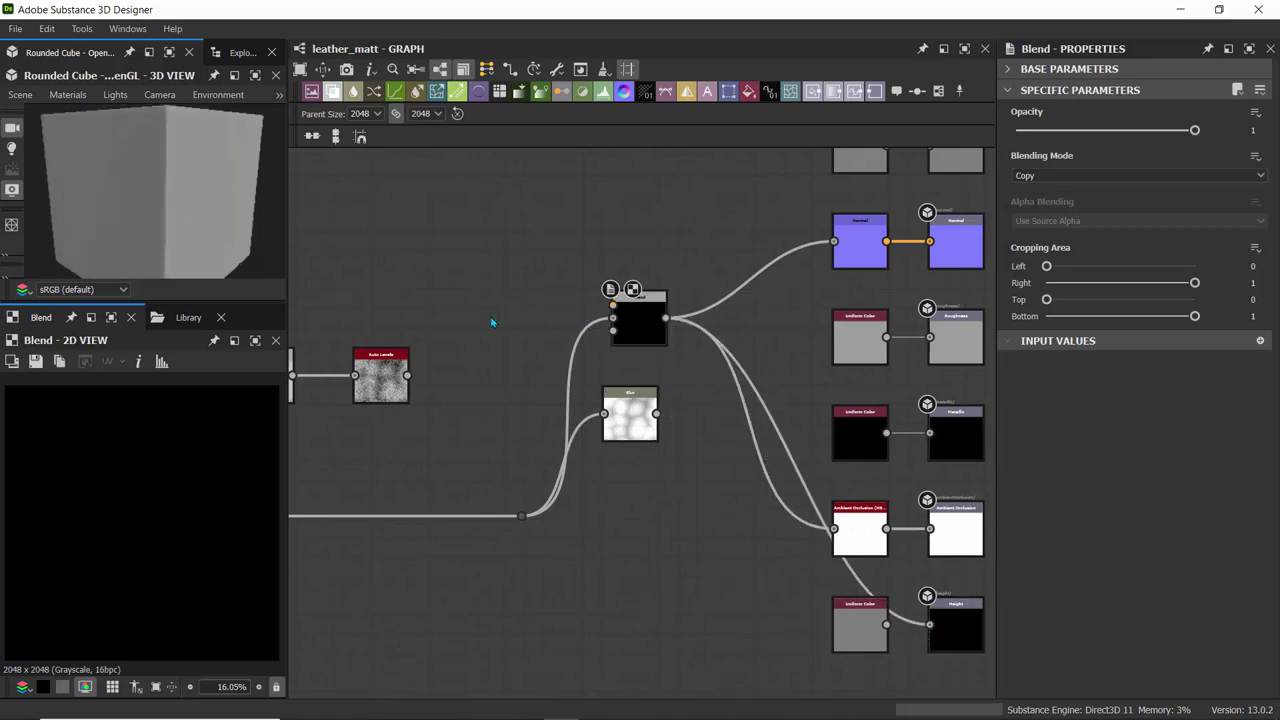
drag(407, 375, 613, 305)
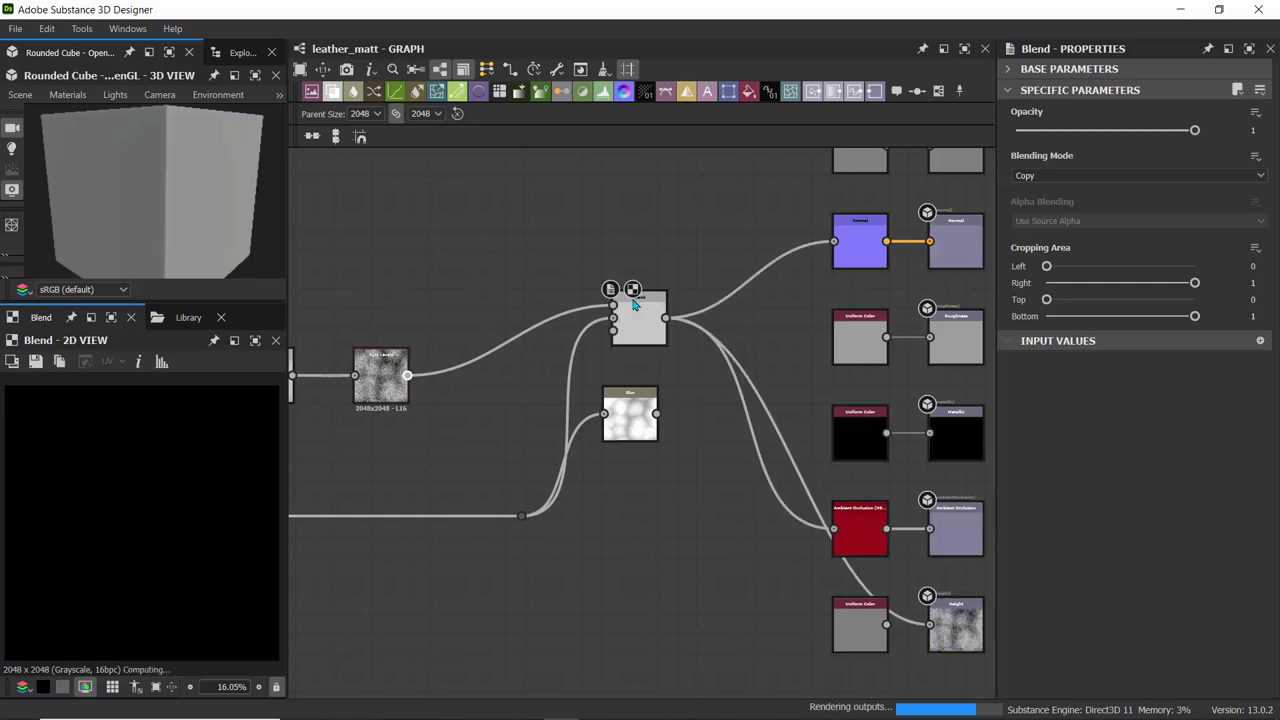
- Delete the unused Blur node and move the new Blend node down into its place
drag(627, 410, 645, 448)
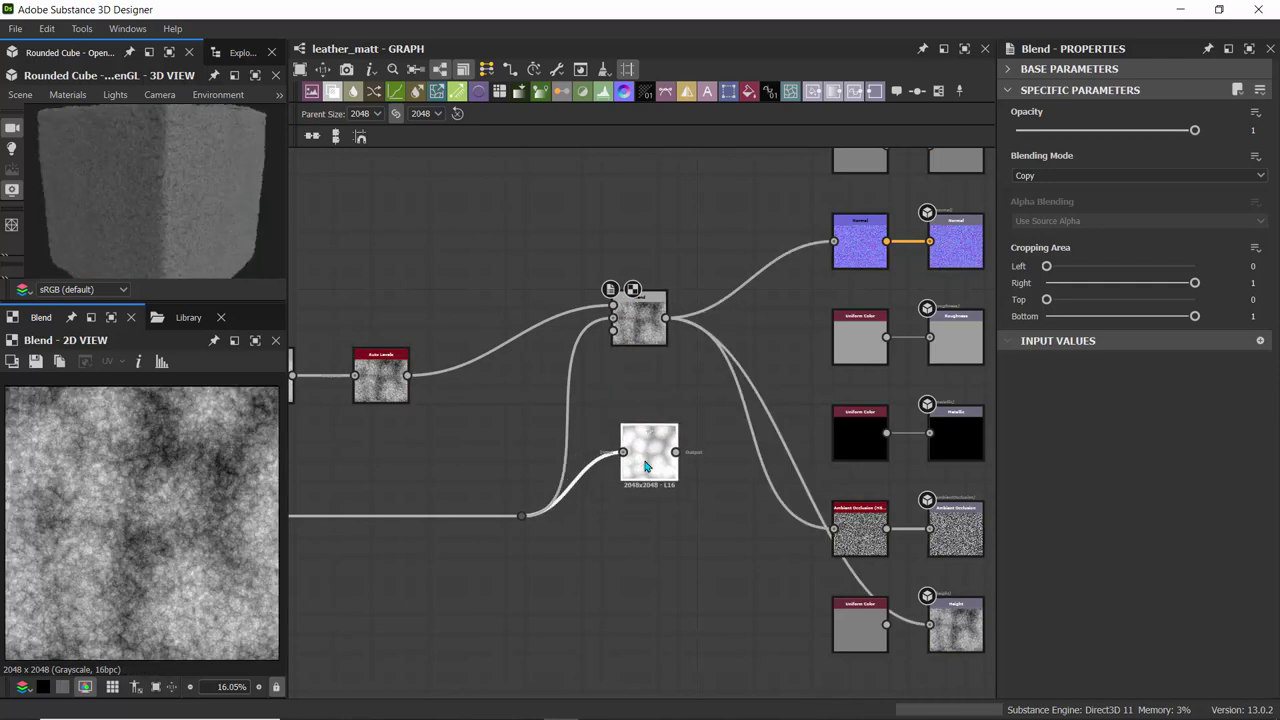
key(Delete)
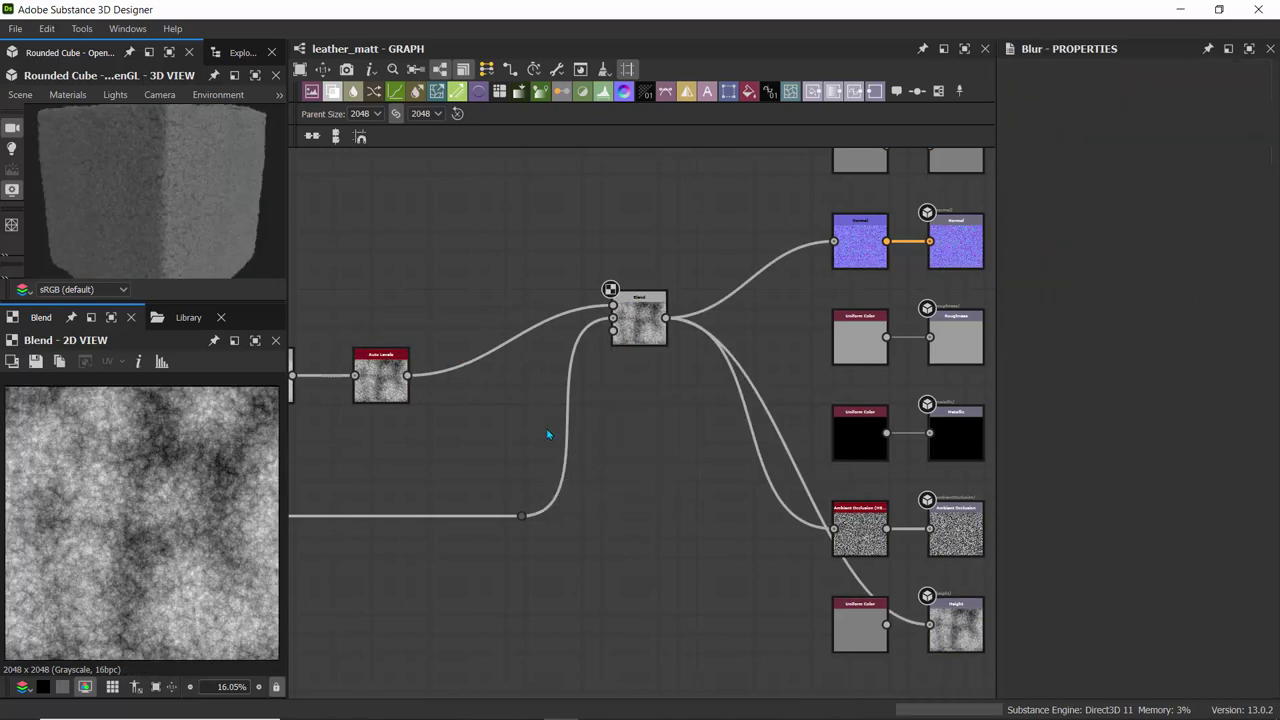
drag(644, 332, 637, 427)
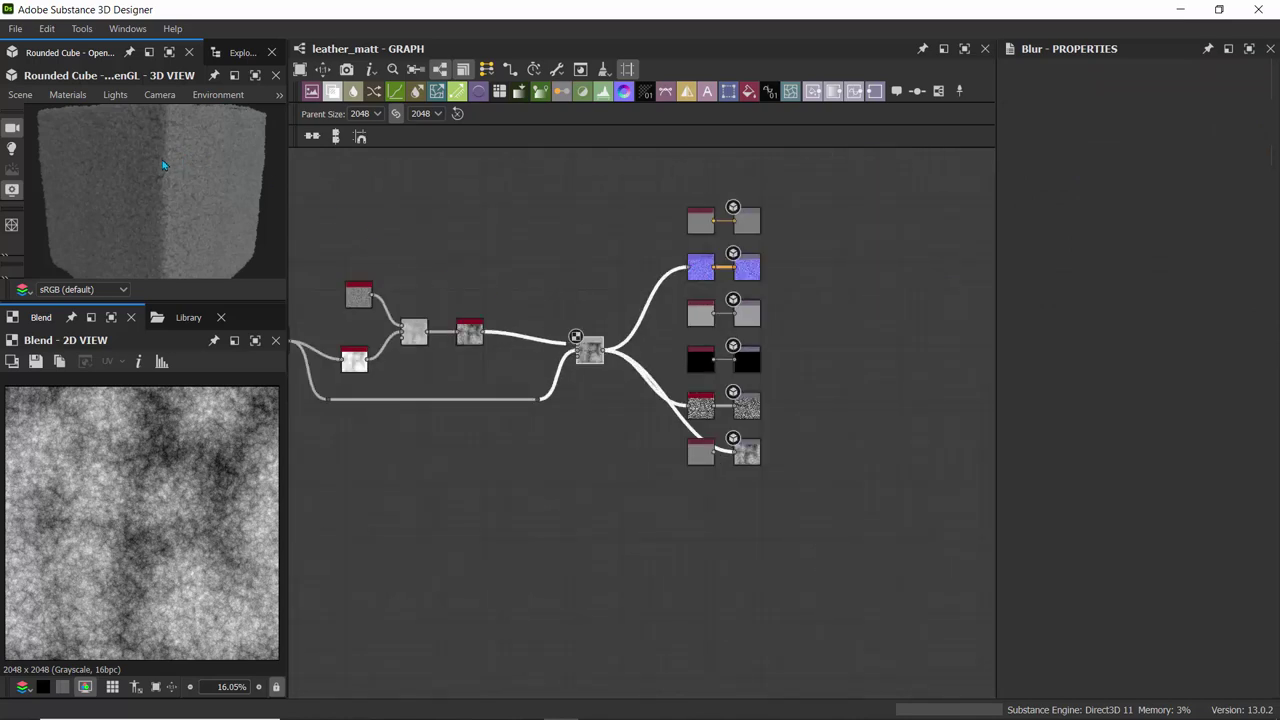
- Set the height Scale of the 3D view's default material to 0.58 and inspect the cube's surface
drag(165, 166, 172, 110)
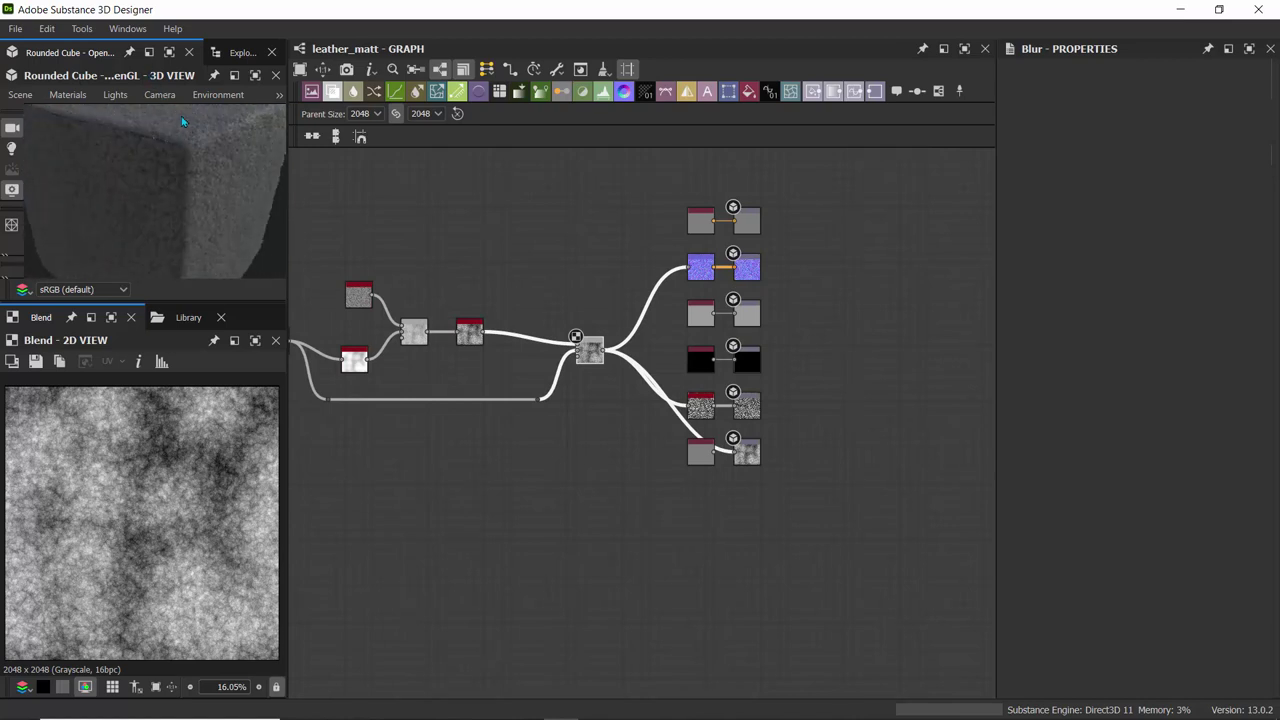
click(57, 97)
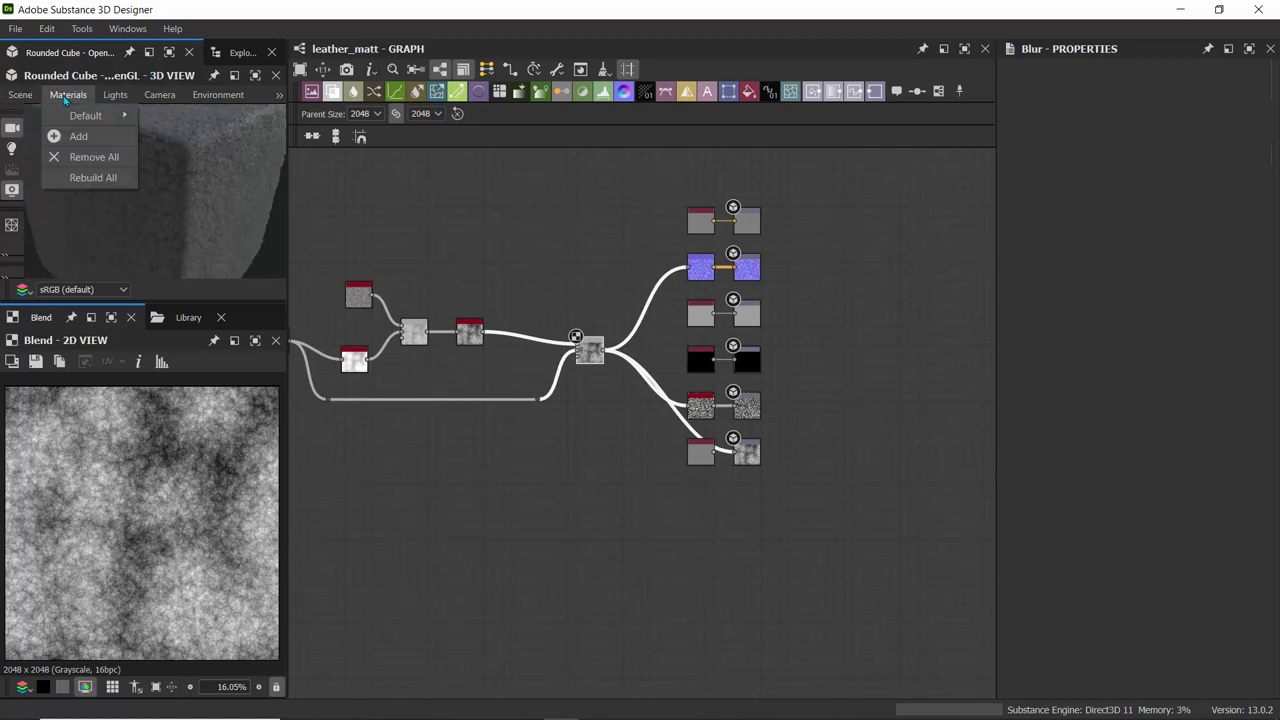
mouse_move(90, 115)
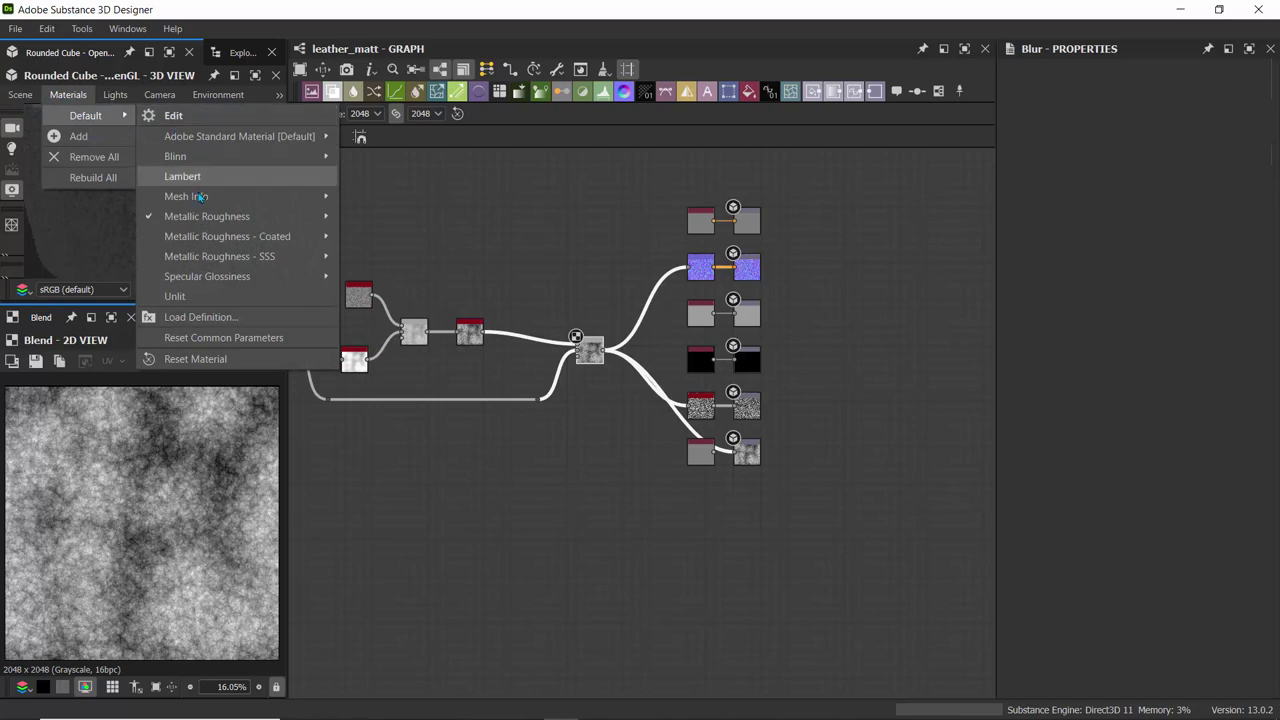
key(Escape)
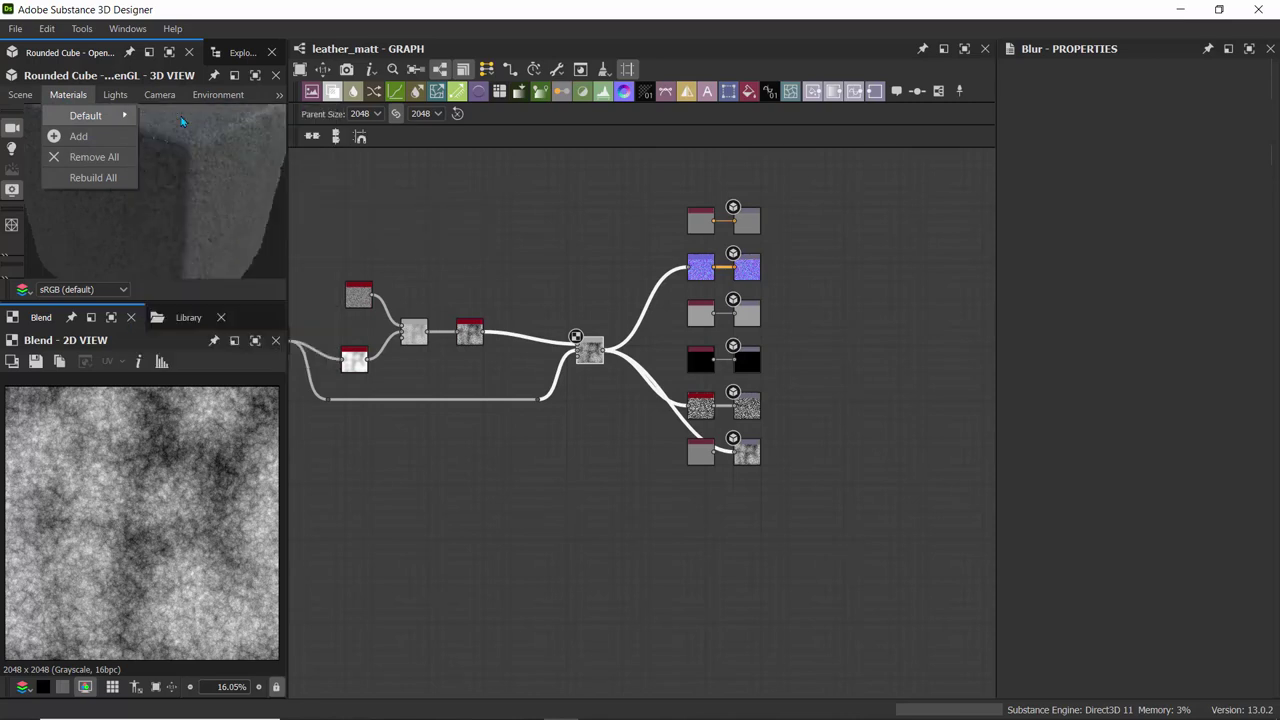
key(Escape)
click(182, 121)
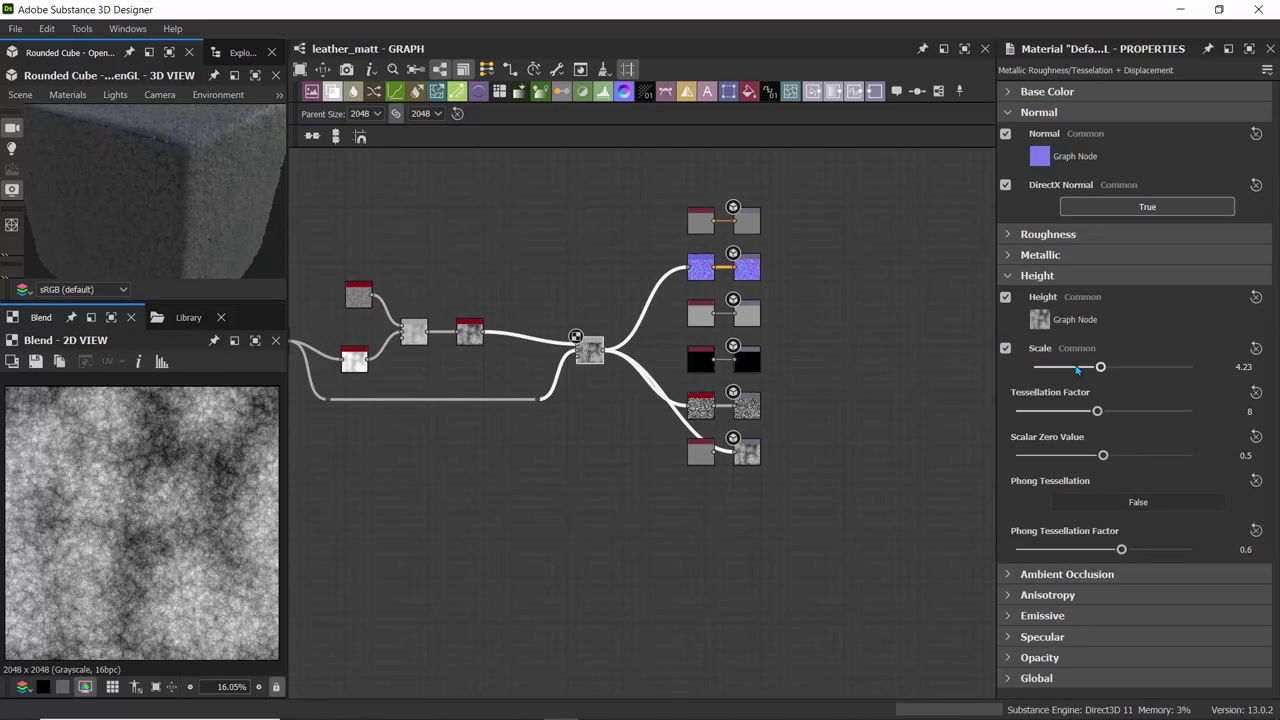
drag(1100, 368, 1043, 368)
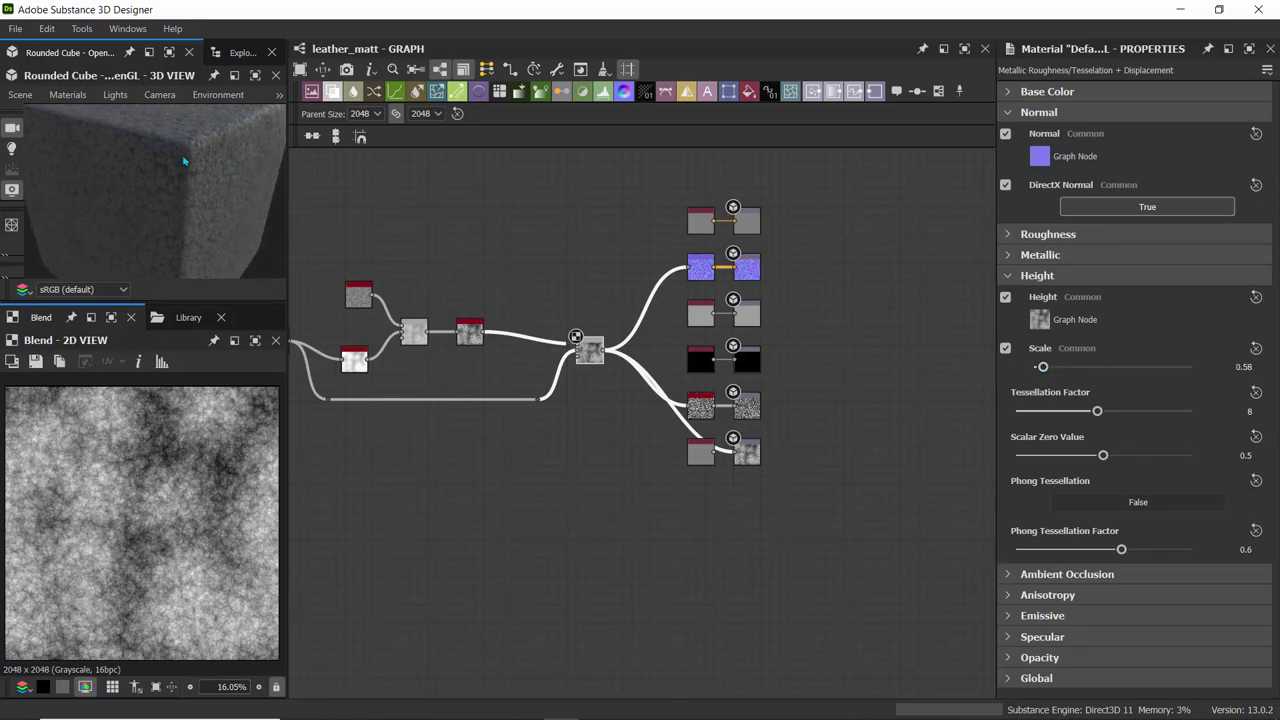
drag(184, 160, 245, 235)
scroll(132, 493, down, 1)
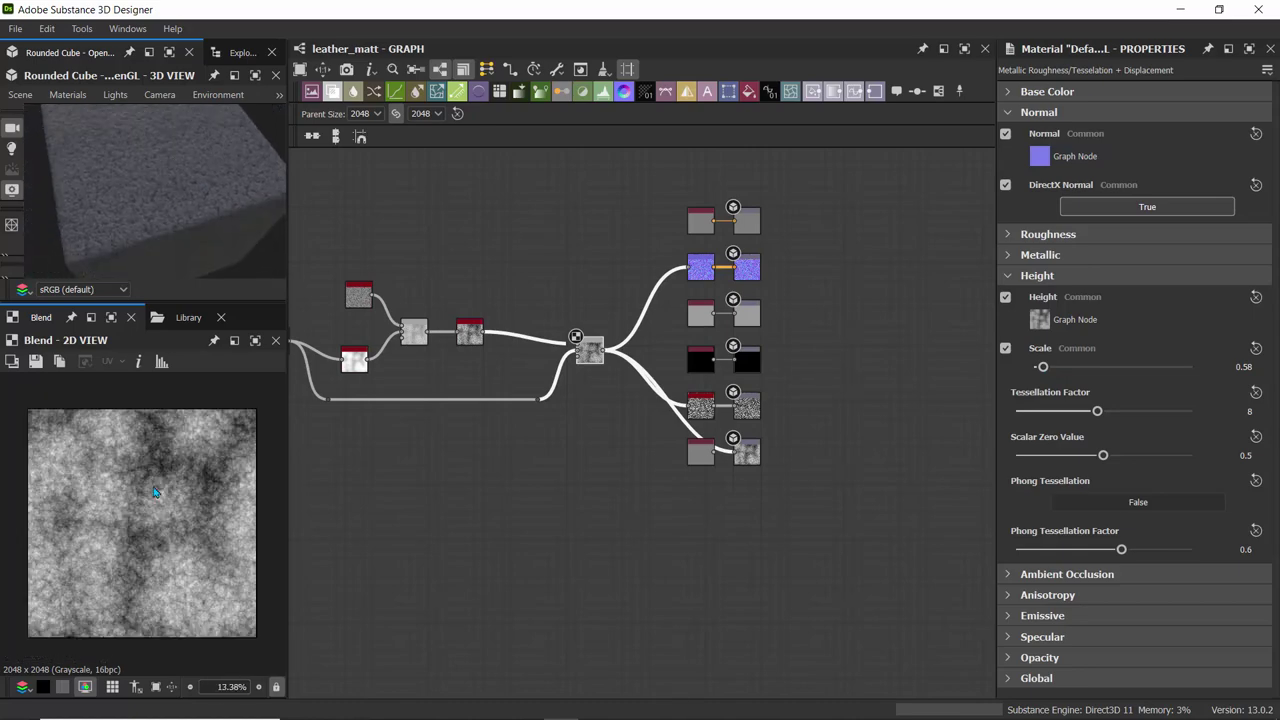
- Add a Scratches Generator node above the Voronoi Fractal node and set its Spline Number to 512
middle_drag(434, 469, 603, 500)
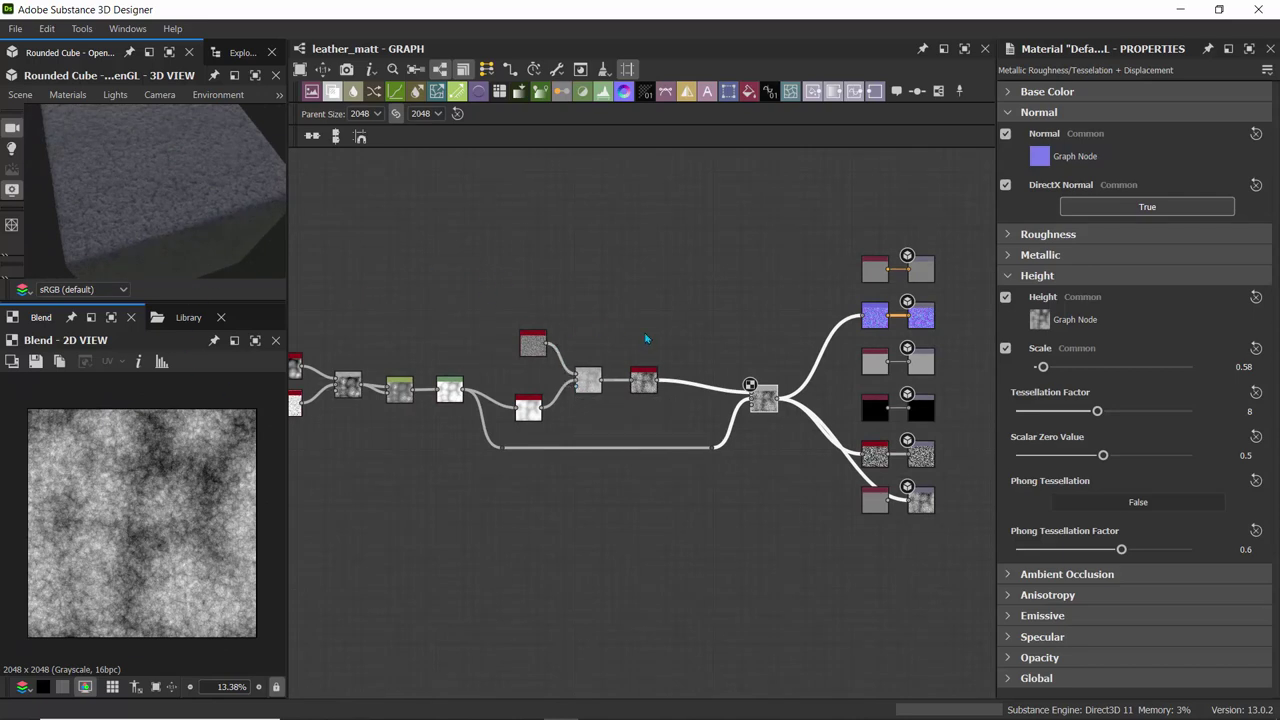
scroll(650, 341, up, 4)
scroll(652, 340, down, 2)
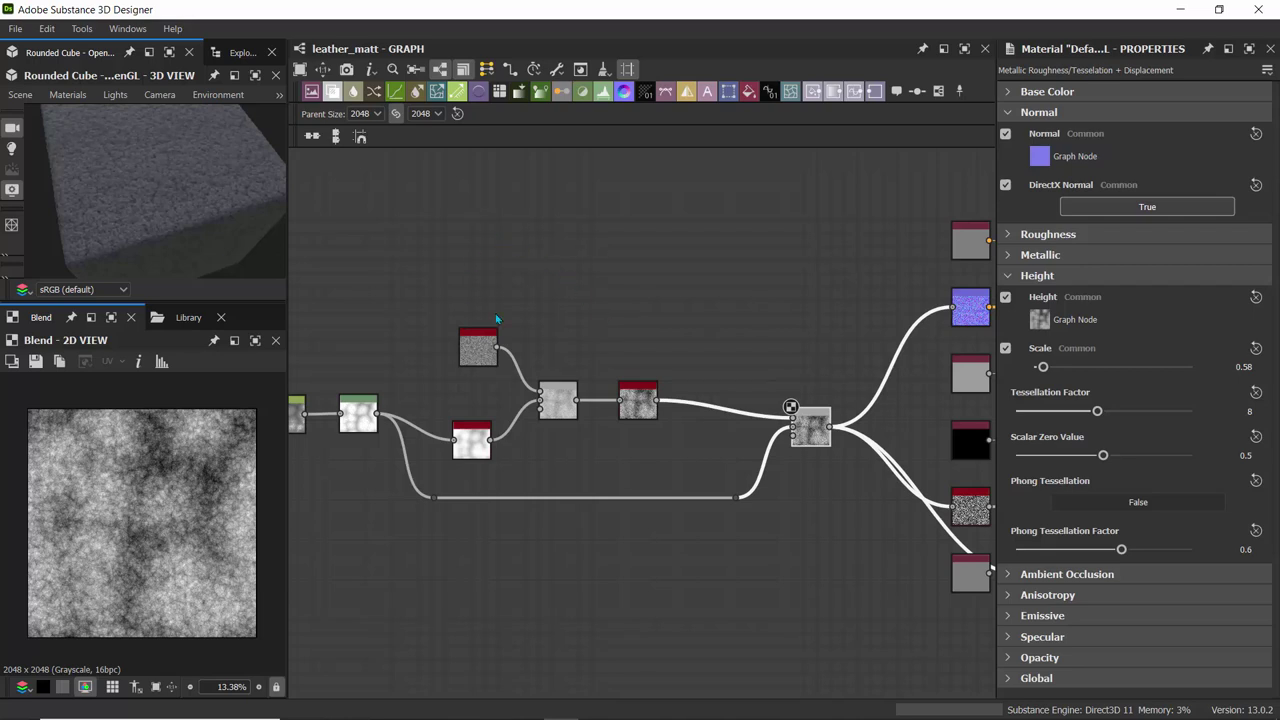
middle_drag(499, 280, 490, 368)
scroll(490, 368, up, 3)
scroll(537, 263, down, 2)
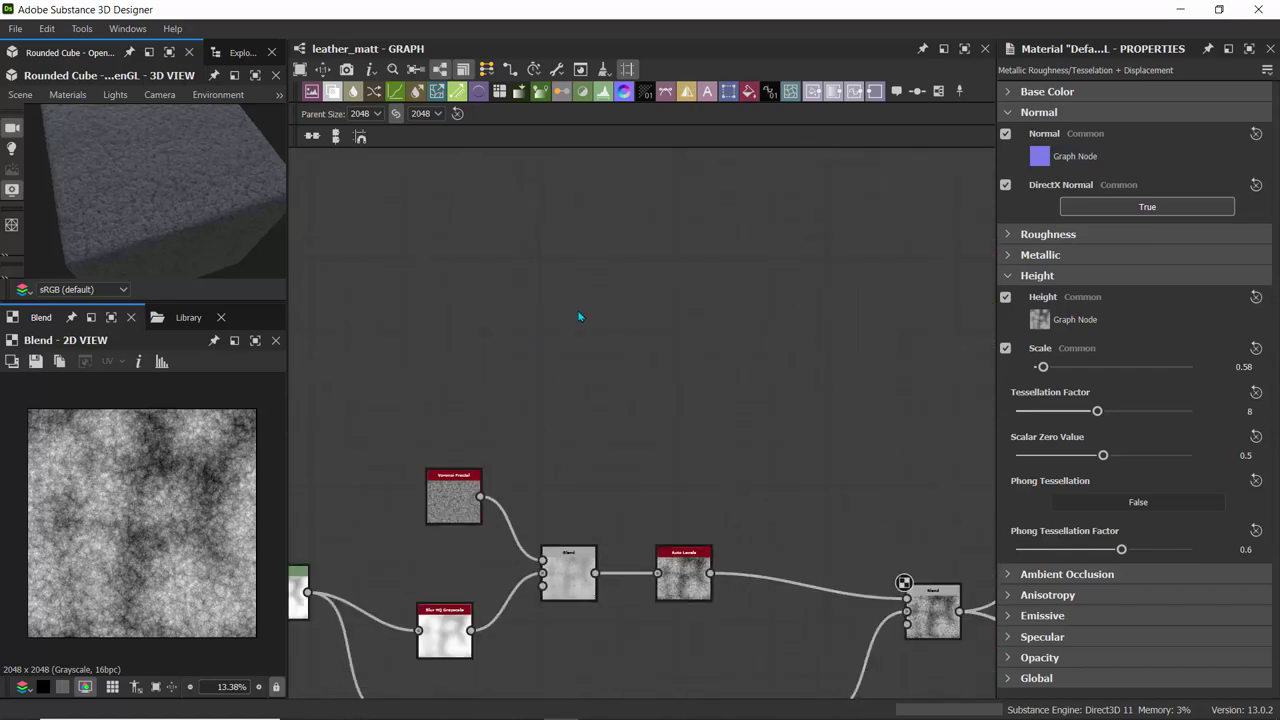
key(space)
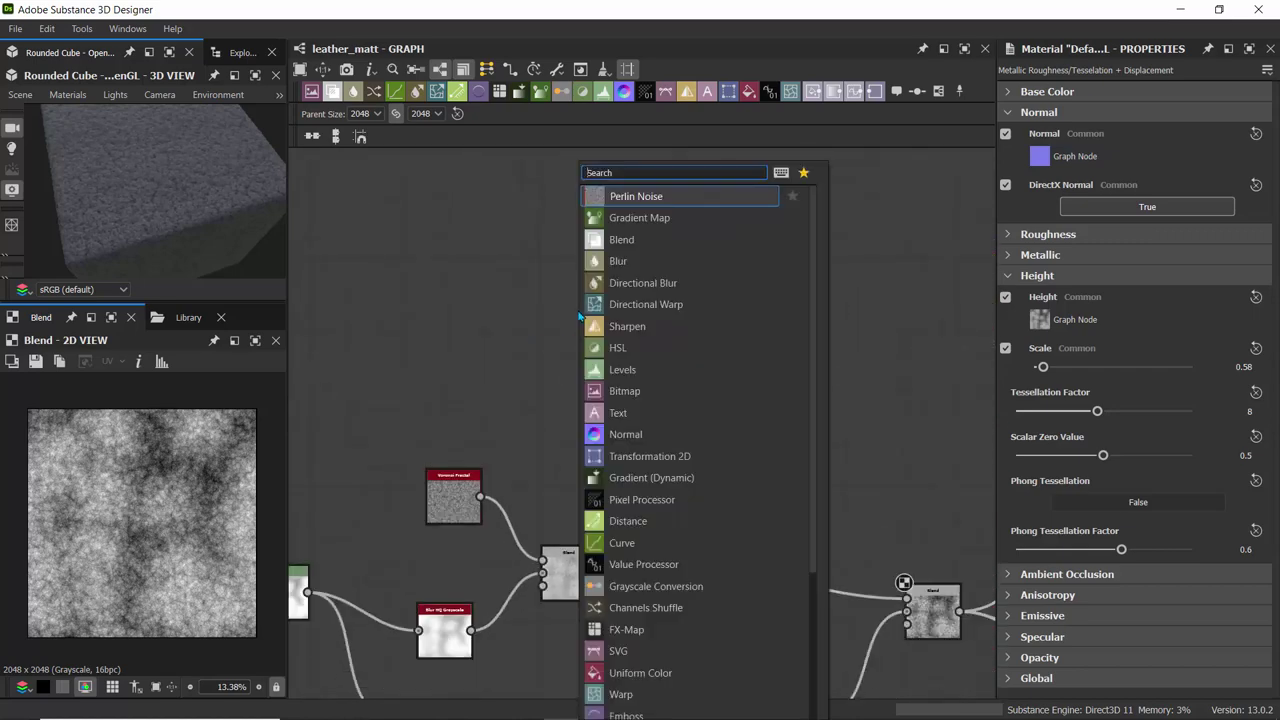
text(scar)
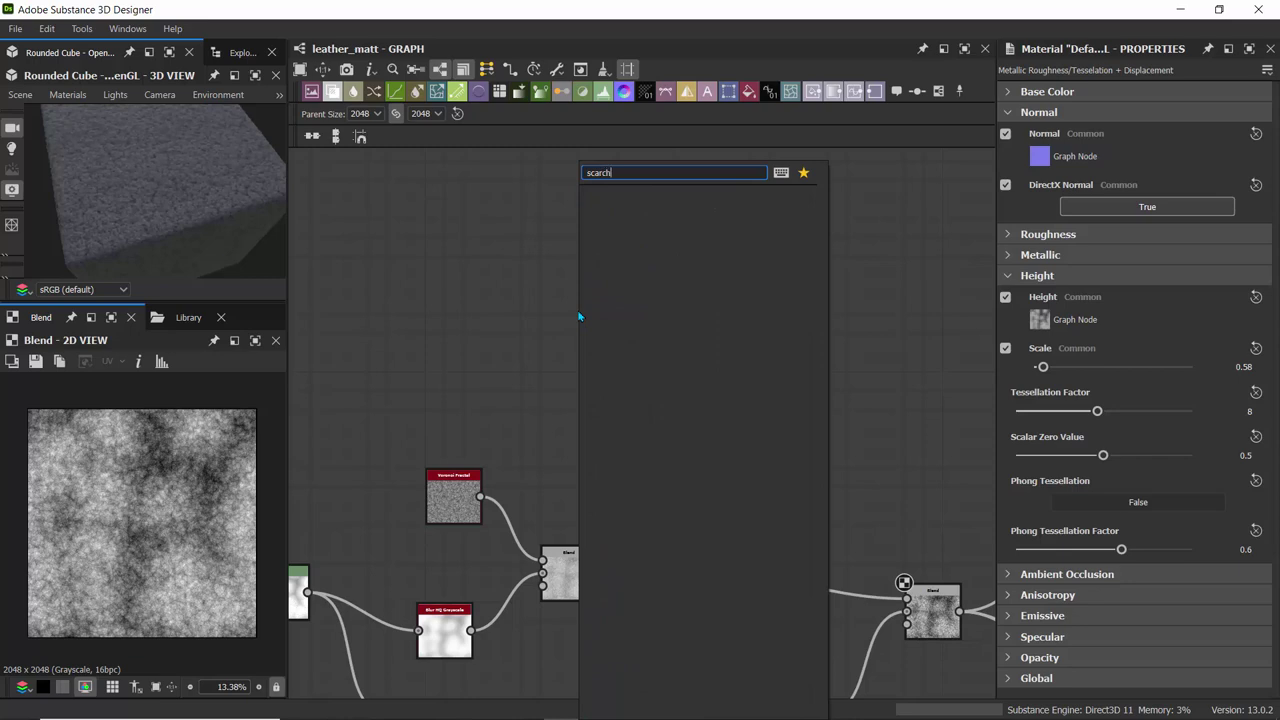
key(BackSpace)
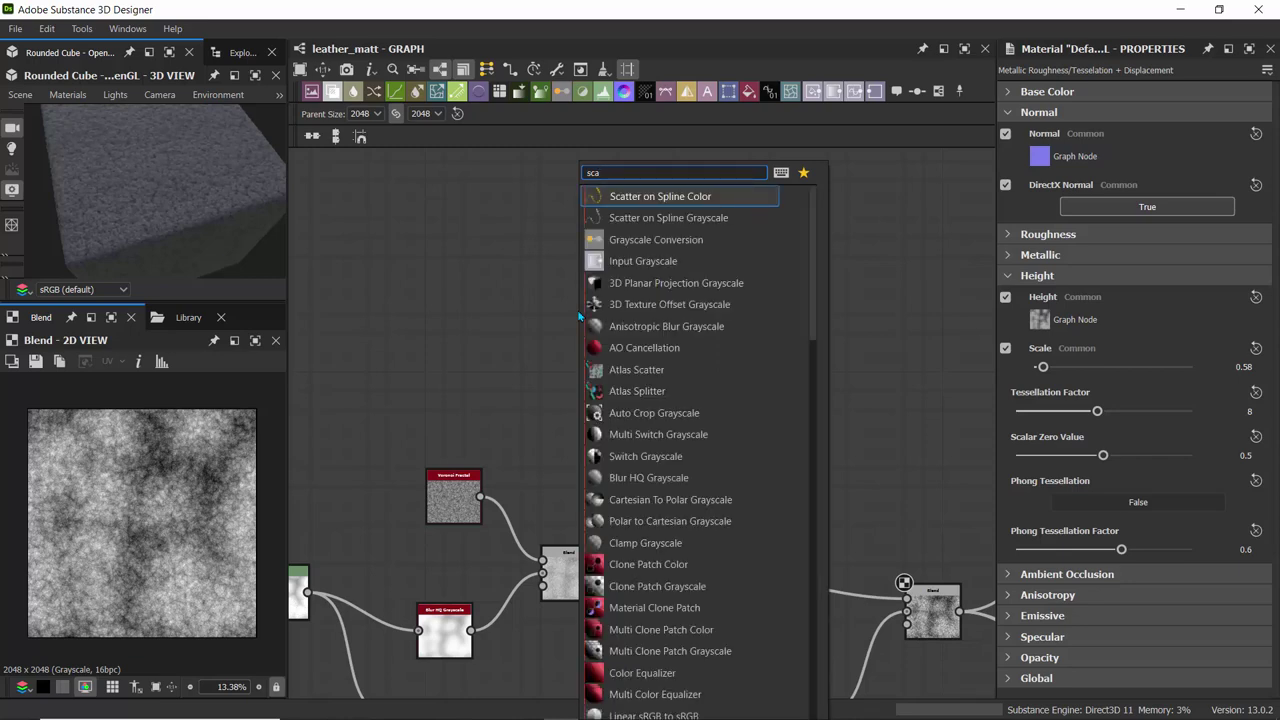
key(BackSpace)
text(r)
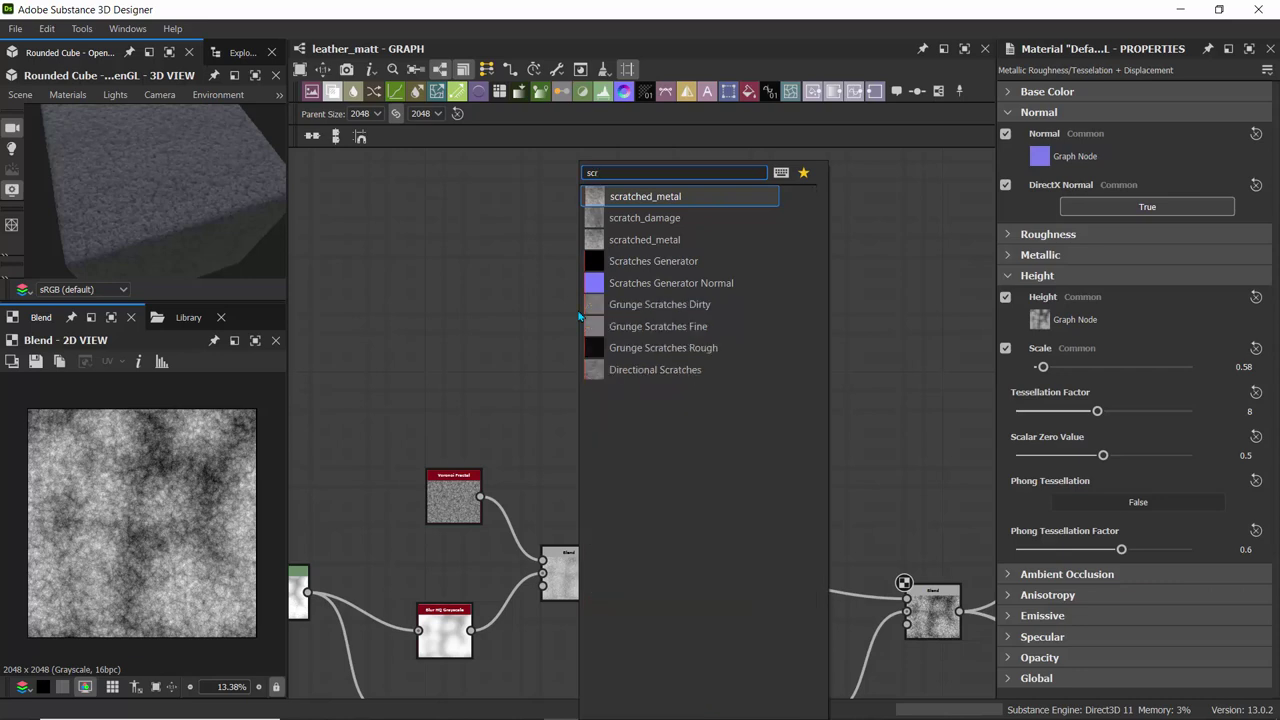
click(617, 264)
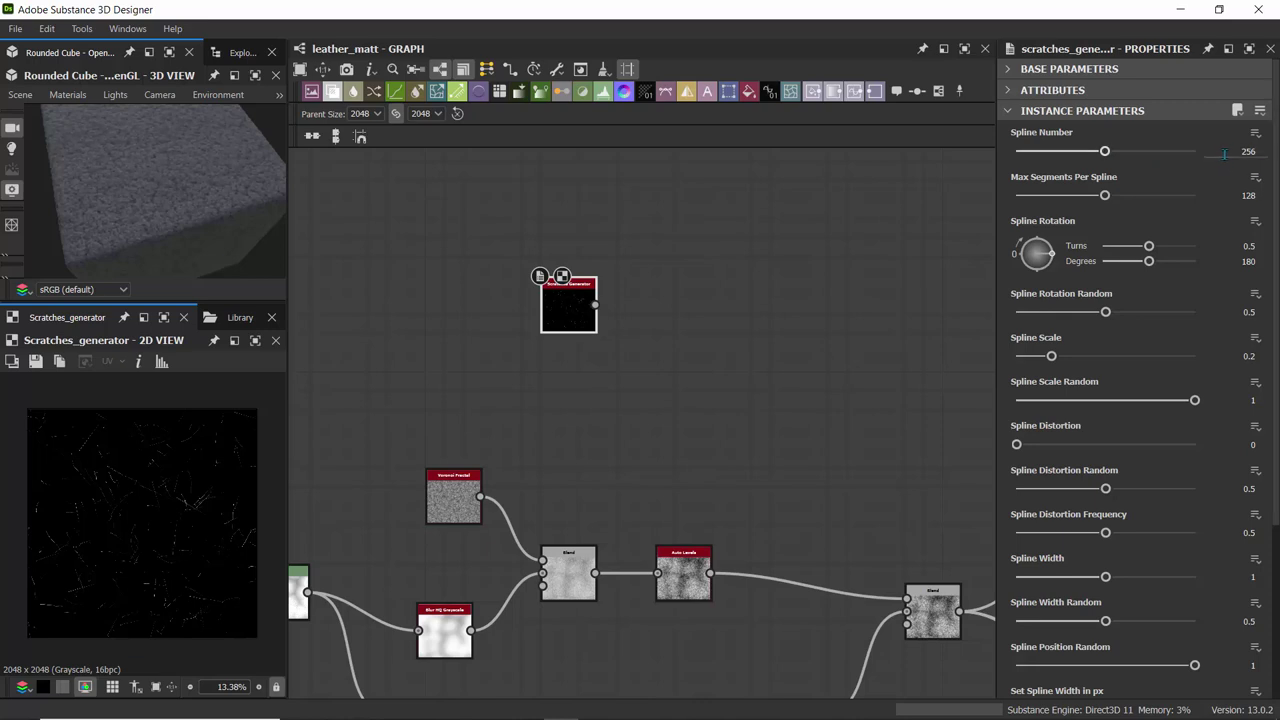
drag(1105, 151, 1262, 162)
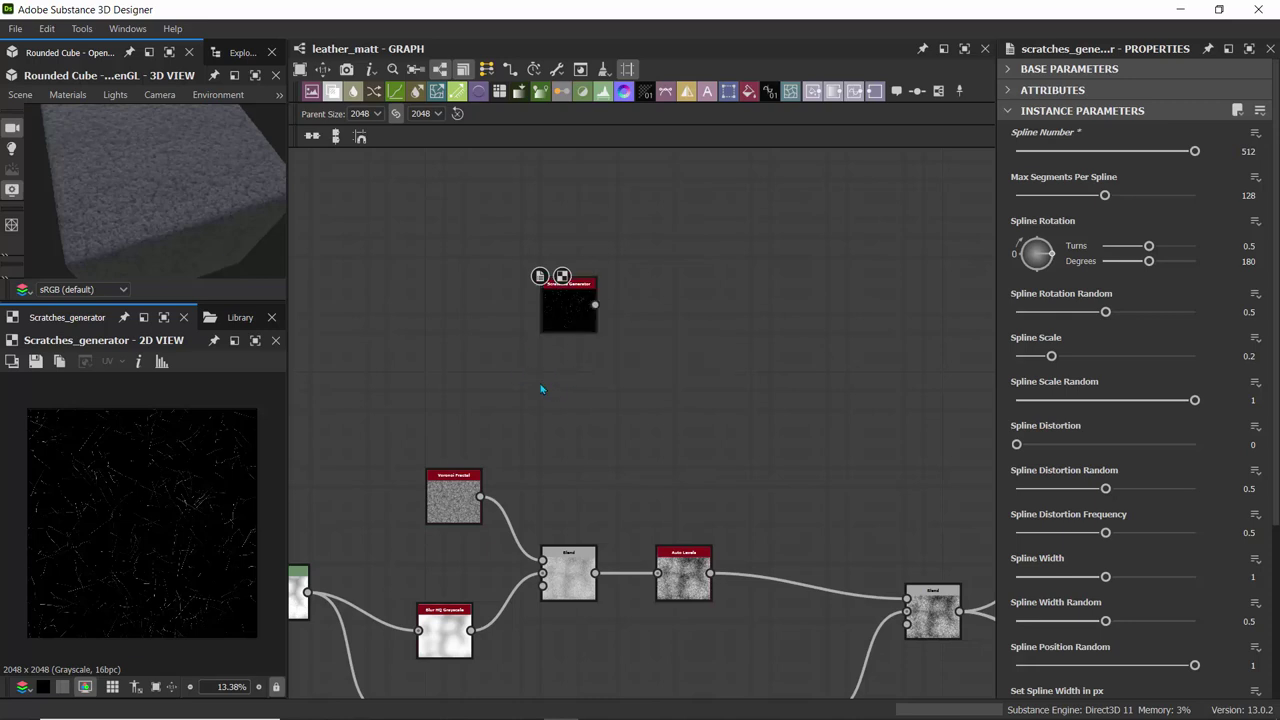
- Add a Triangle Grid Grayscale node below the Scratches Generator and set its X Amount to 53
key(space)
text(triang)
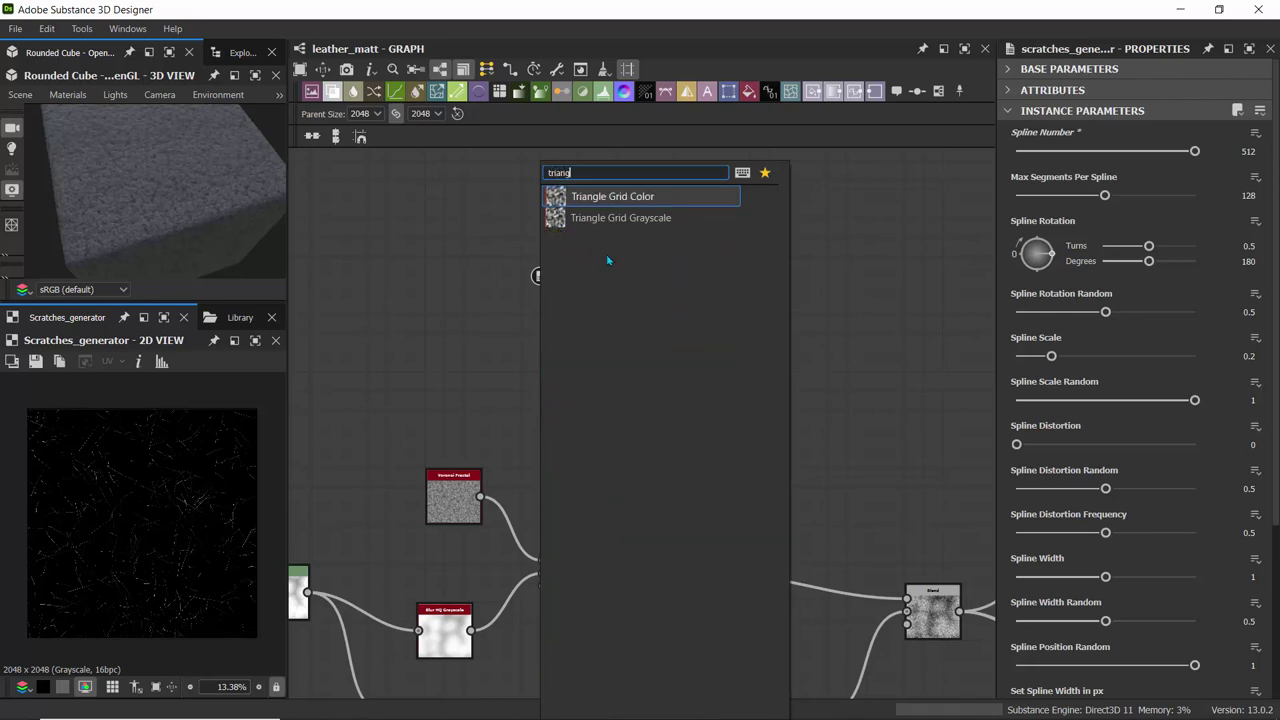
click(600, 218)
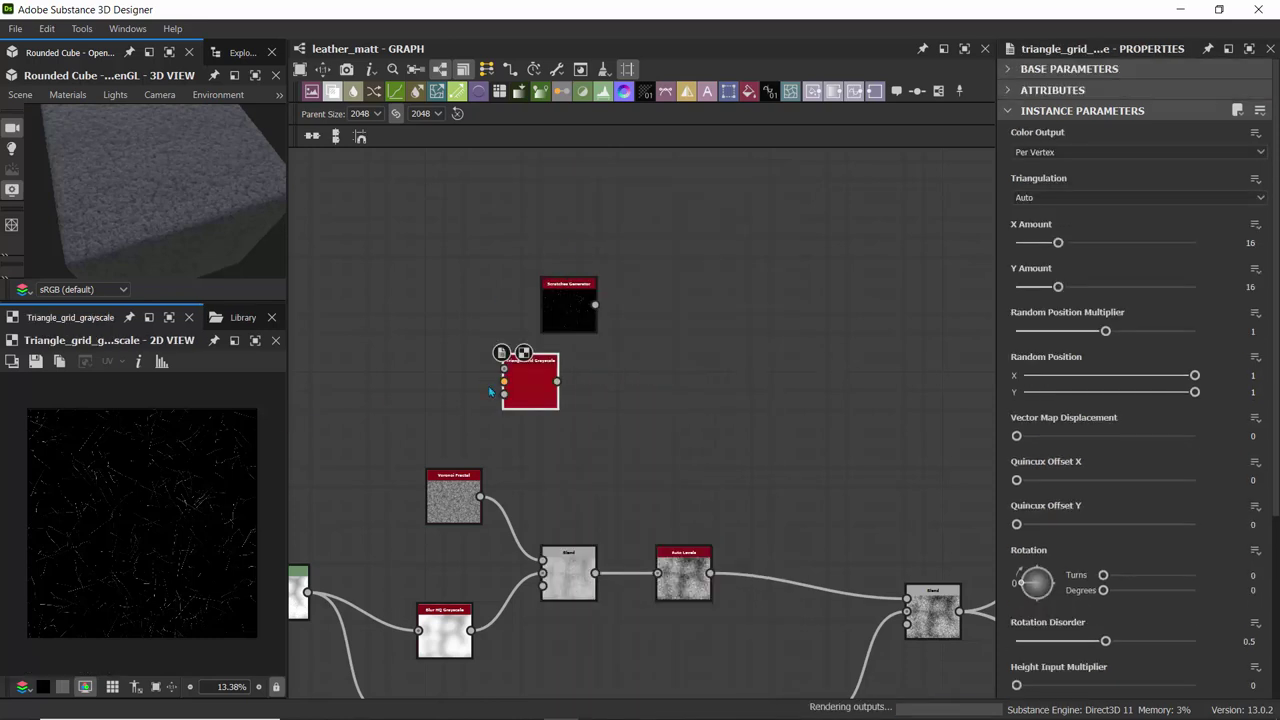
drag(528, 392, 547, 392)
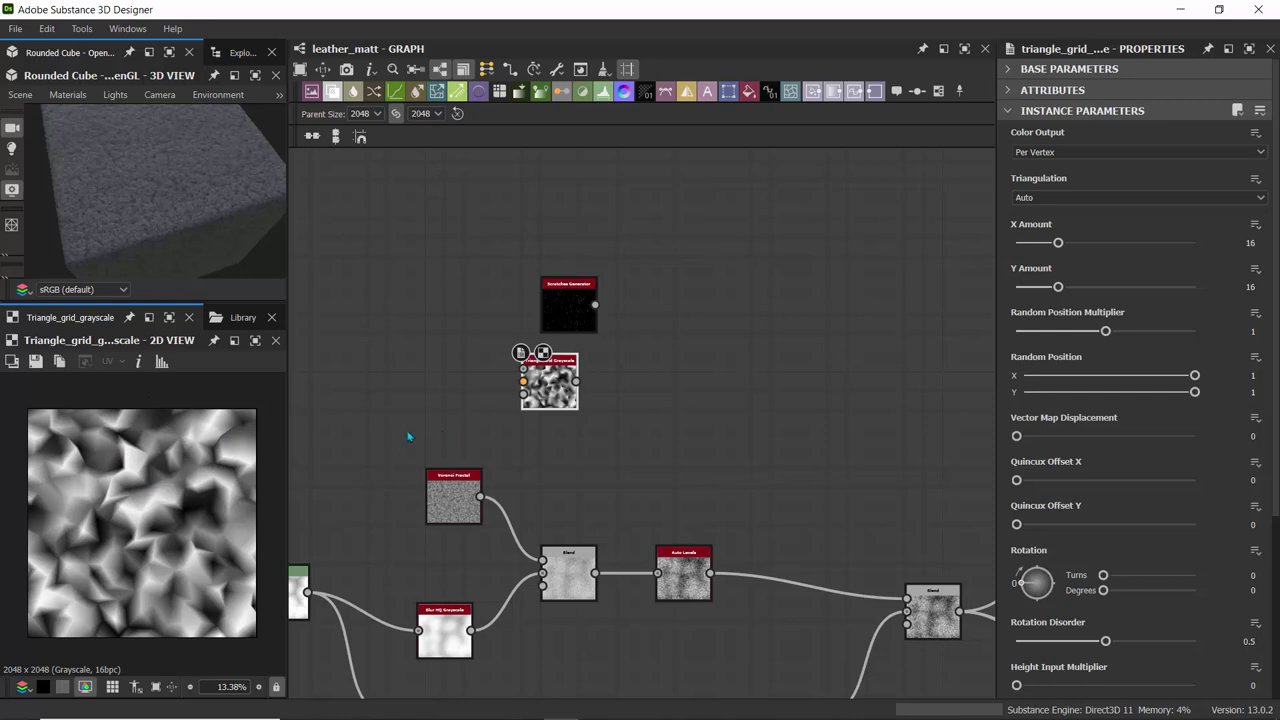
click(1248, 243)
drag(1058, 243, 1166, 253)
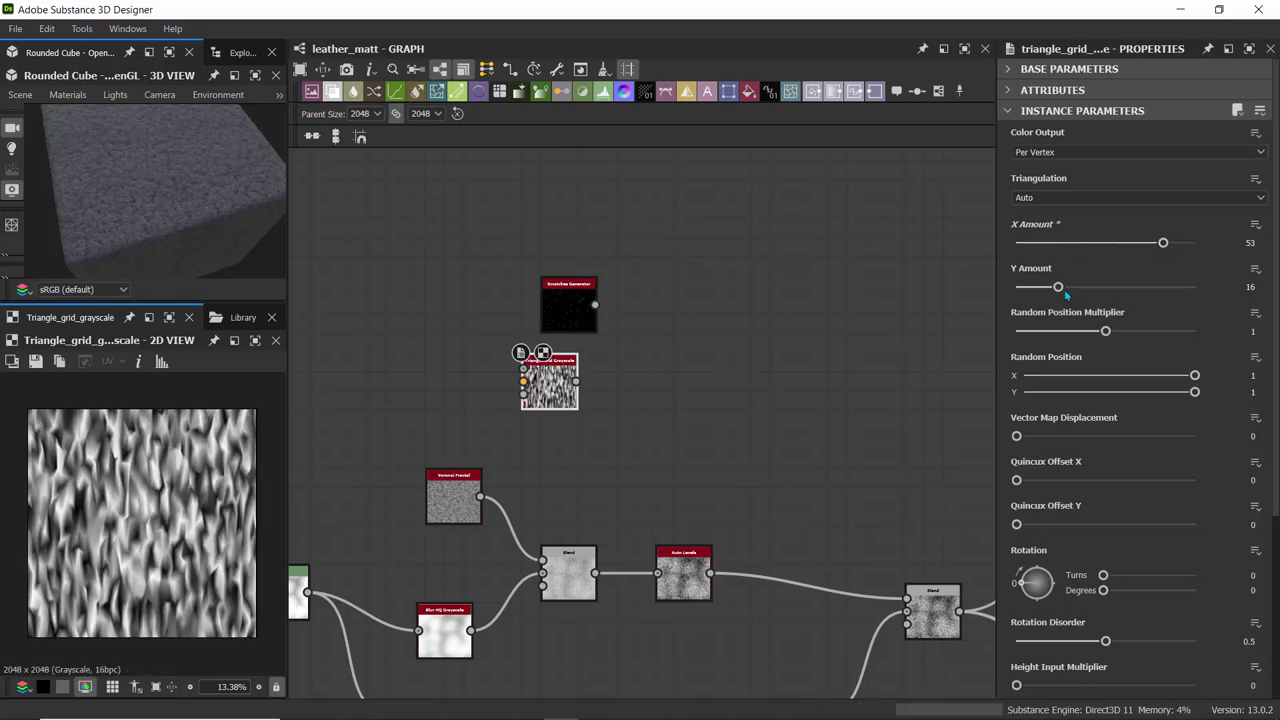
- Set the Triangle Grid Grayscale node's X Amount and Y Amount to 64 and align the Scratches Generator node directly above it
drag(1058, 287, 1164, 290)
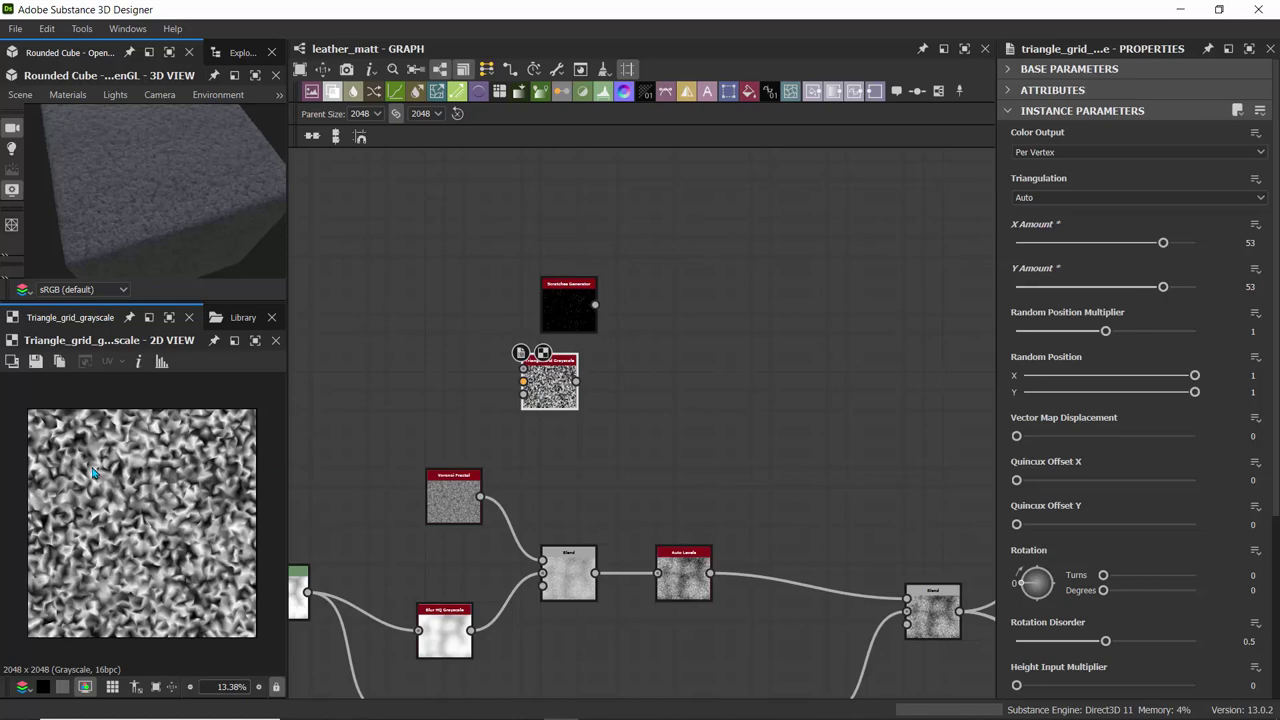
drag(566, 308, 548, 289)
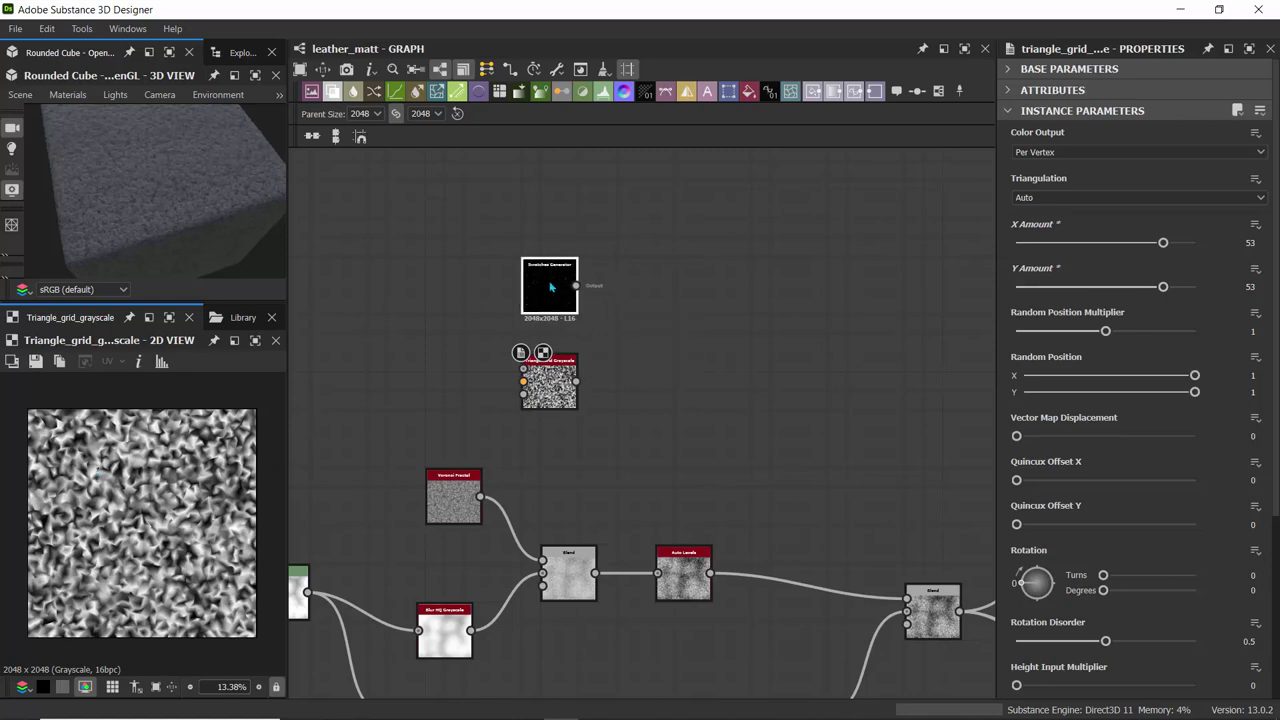
scroll(149, 510, up, 1)
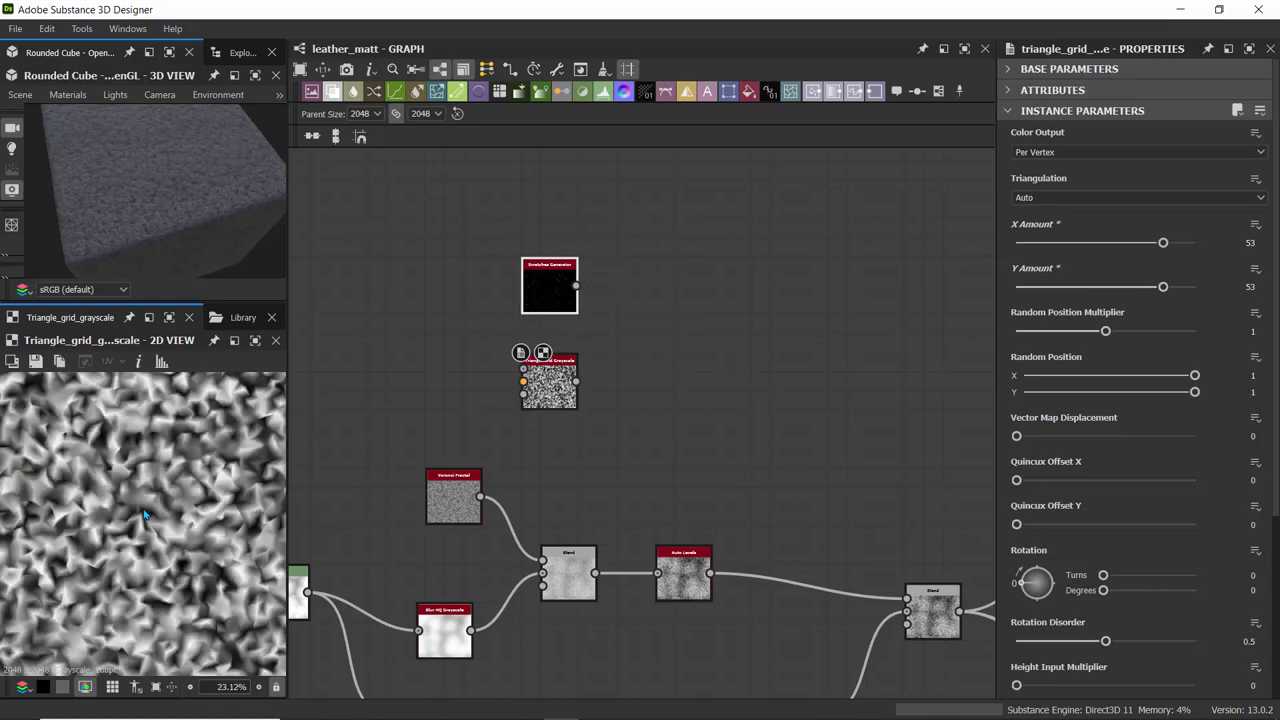
drag(1163, 243, 1194, 243)
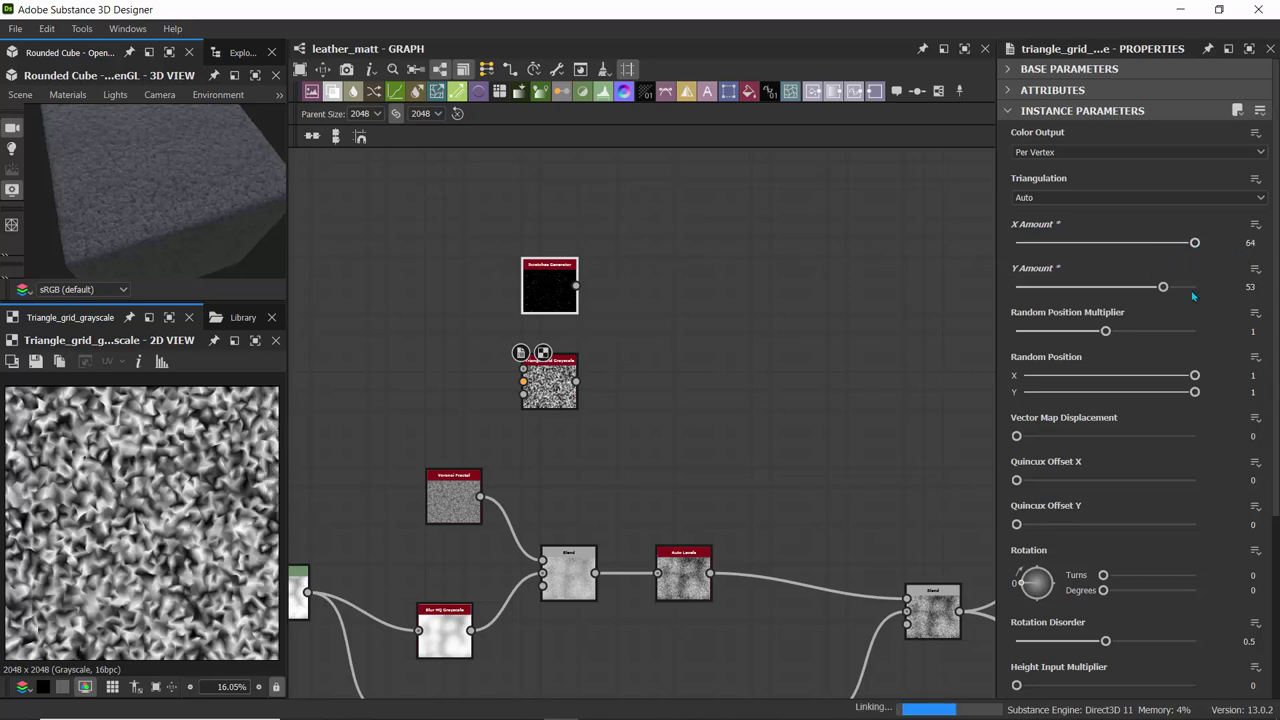
drag(1163, 287, 1194, 287)
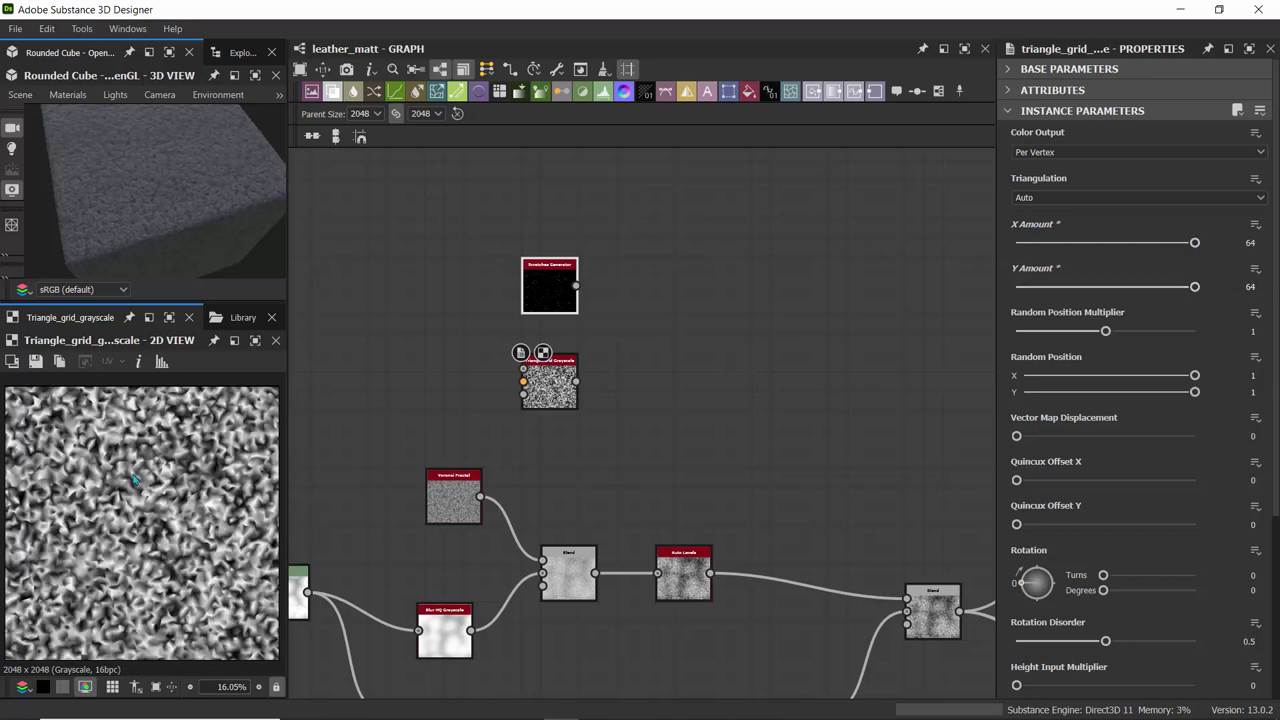
- Add a Blend node with the Scratches Generator as its background and the Triangle Grid Grayscale as its foreground
click(335, 94)
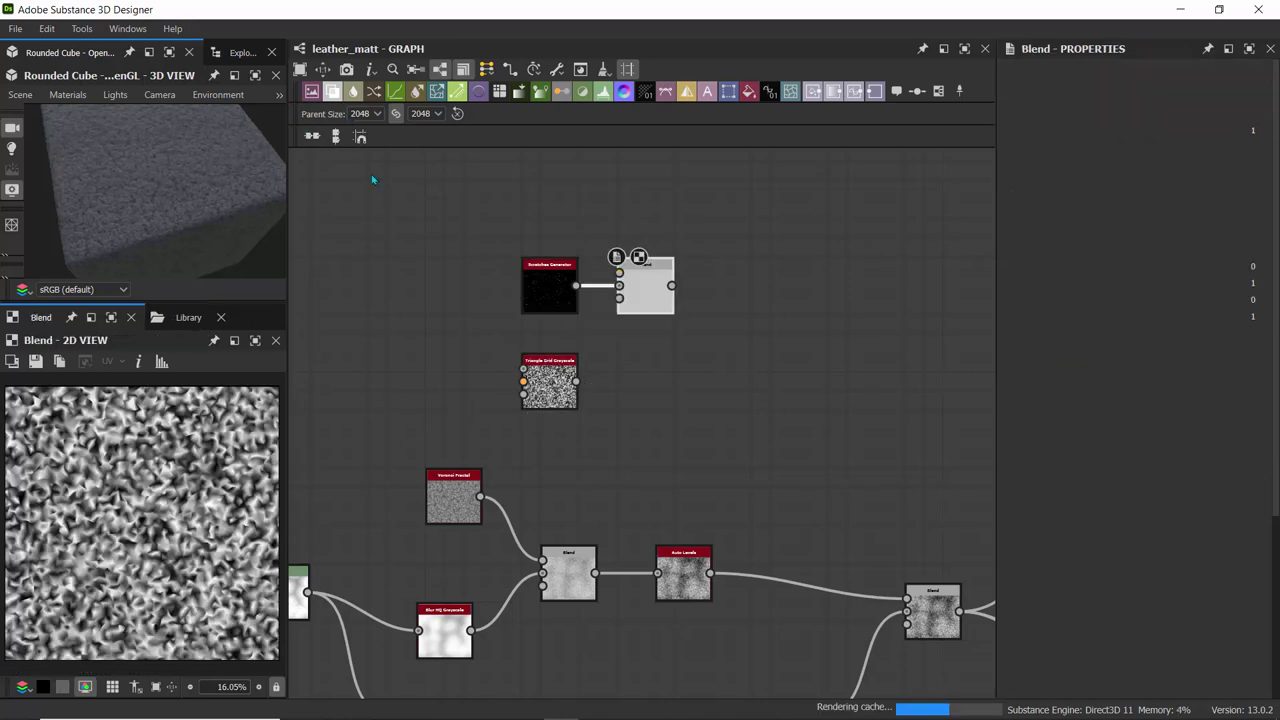
drag(646, 290, 686, 364)
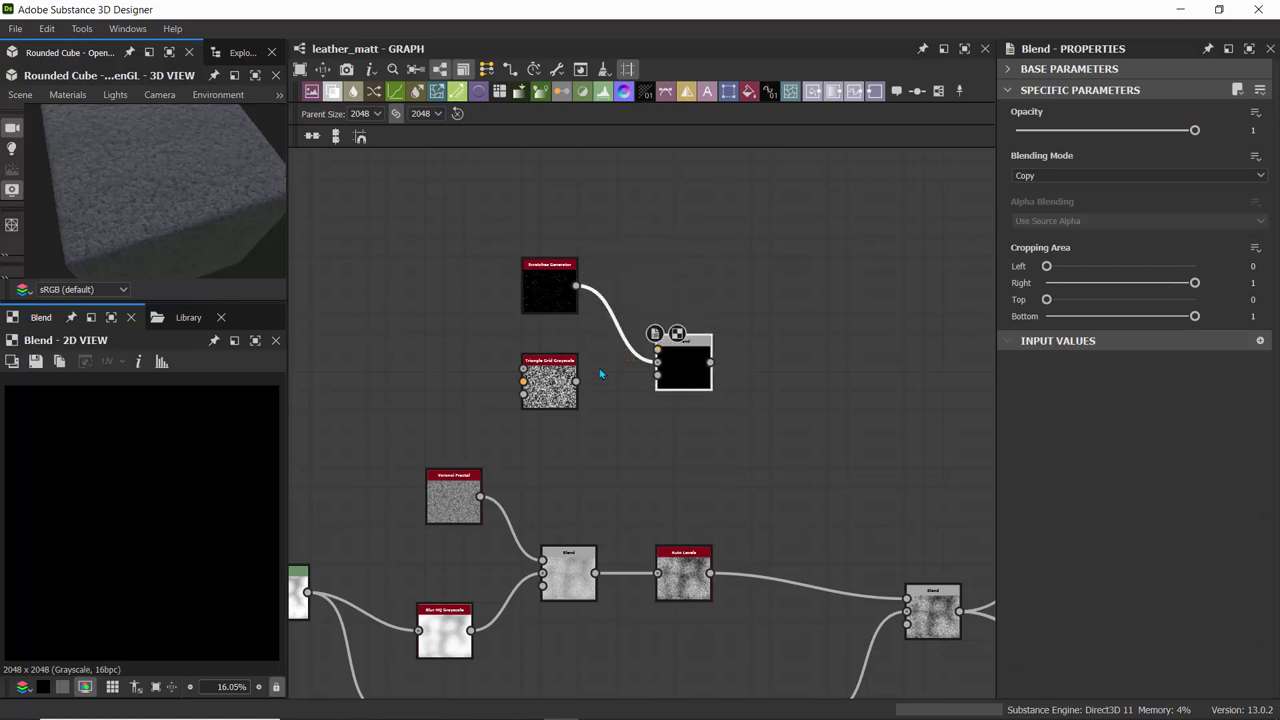
drag(576, 382, 676, 364)
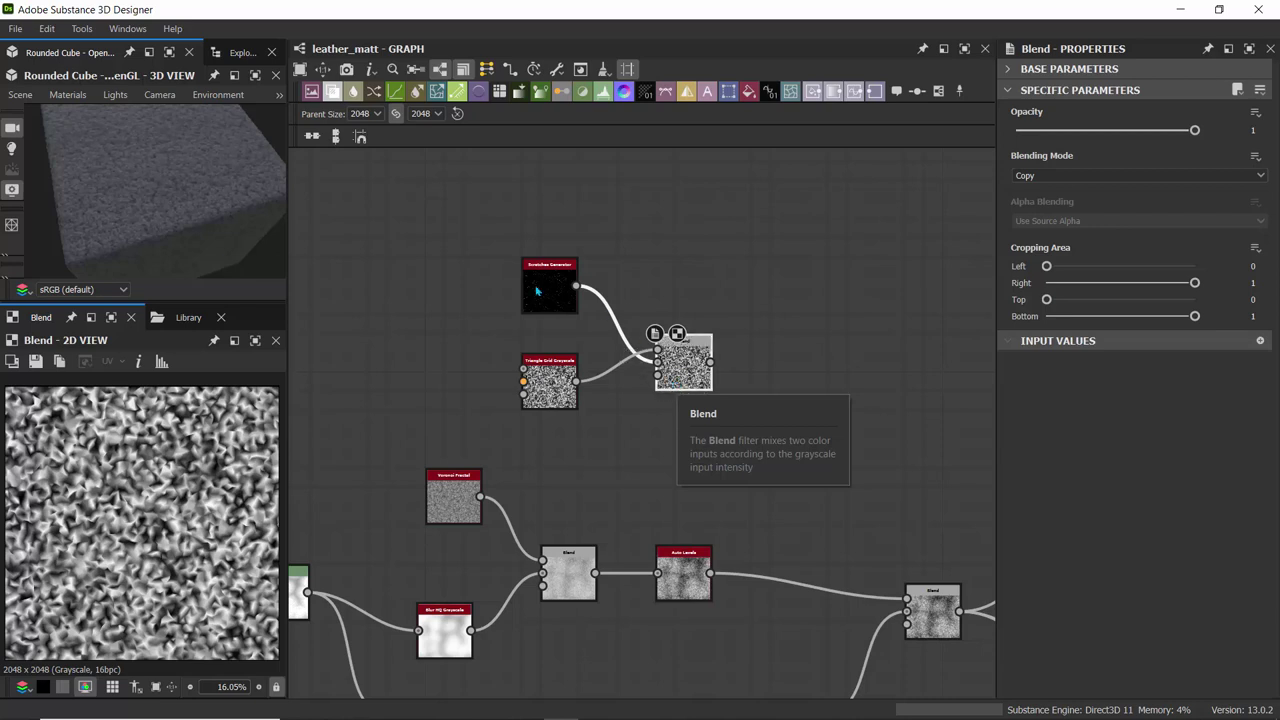
- Set the Blend combining Scratches Generator and Triangle Grid to Add (Linear Dodge) with opacity 0.11
click(1061, 176)
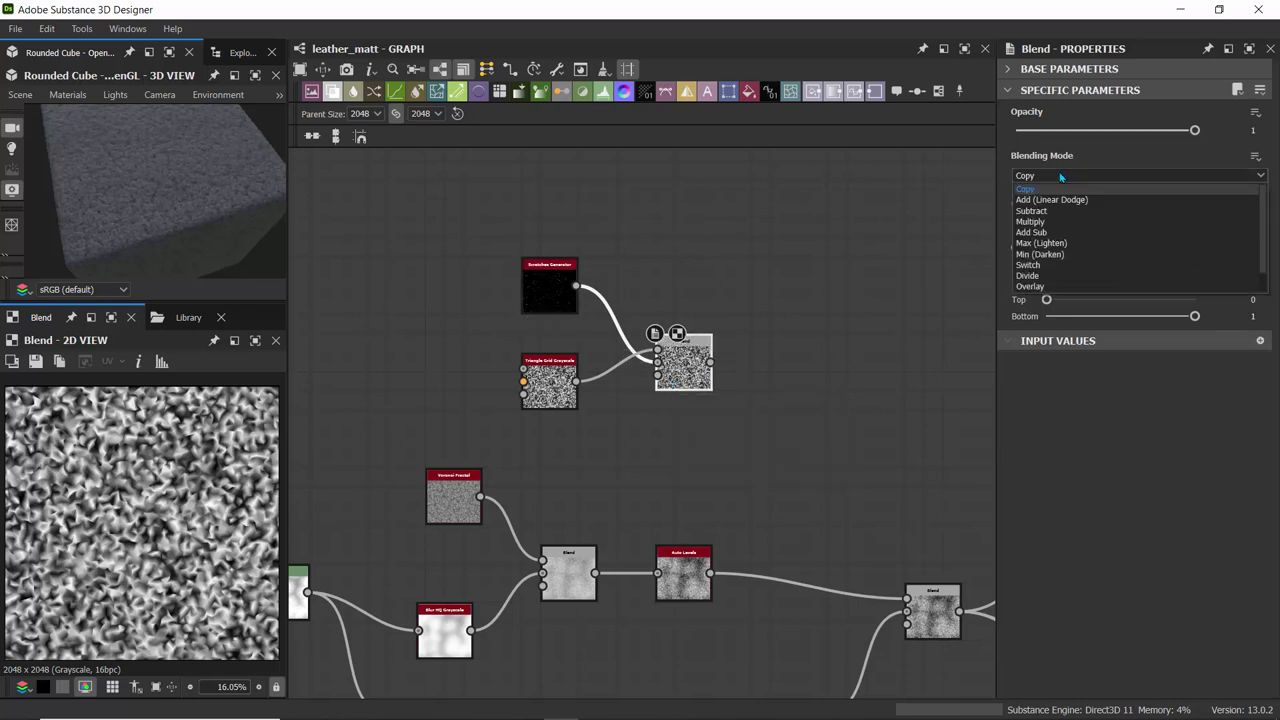
click(1057, 200)
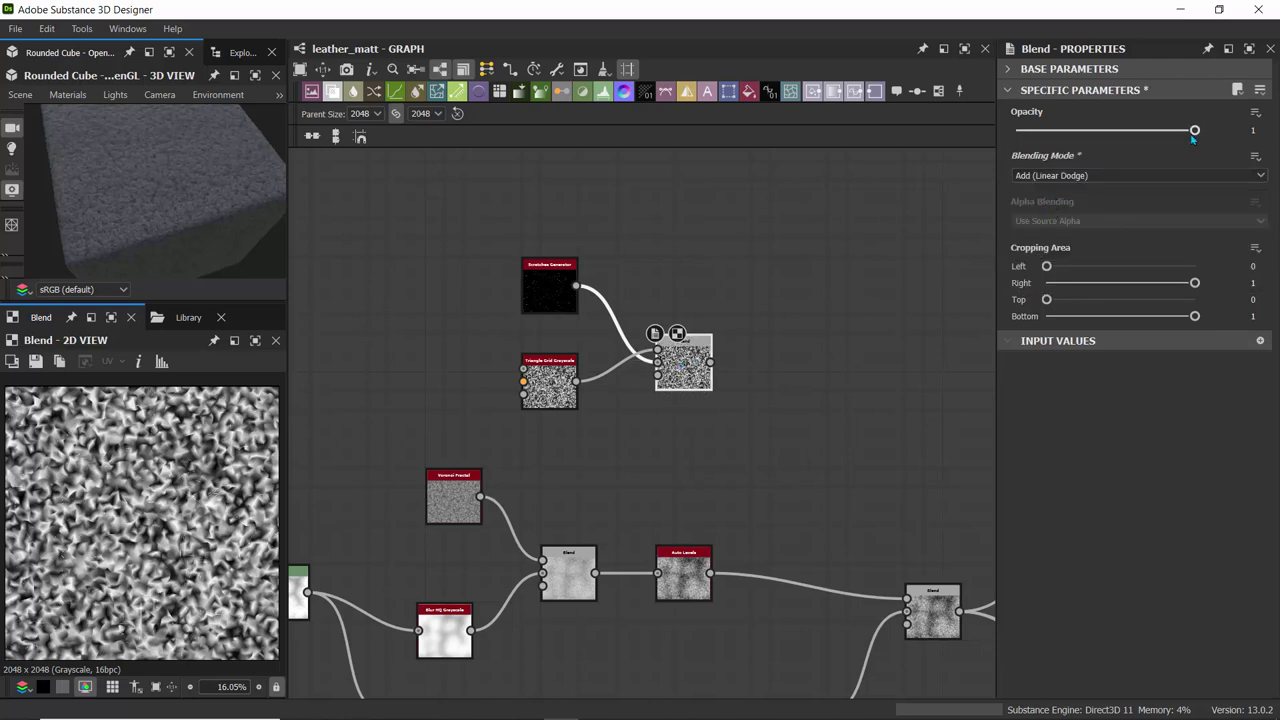
drag(1195, 131, 1035, 131)
scroll(120, 496, up, 5)
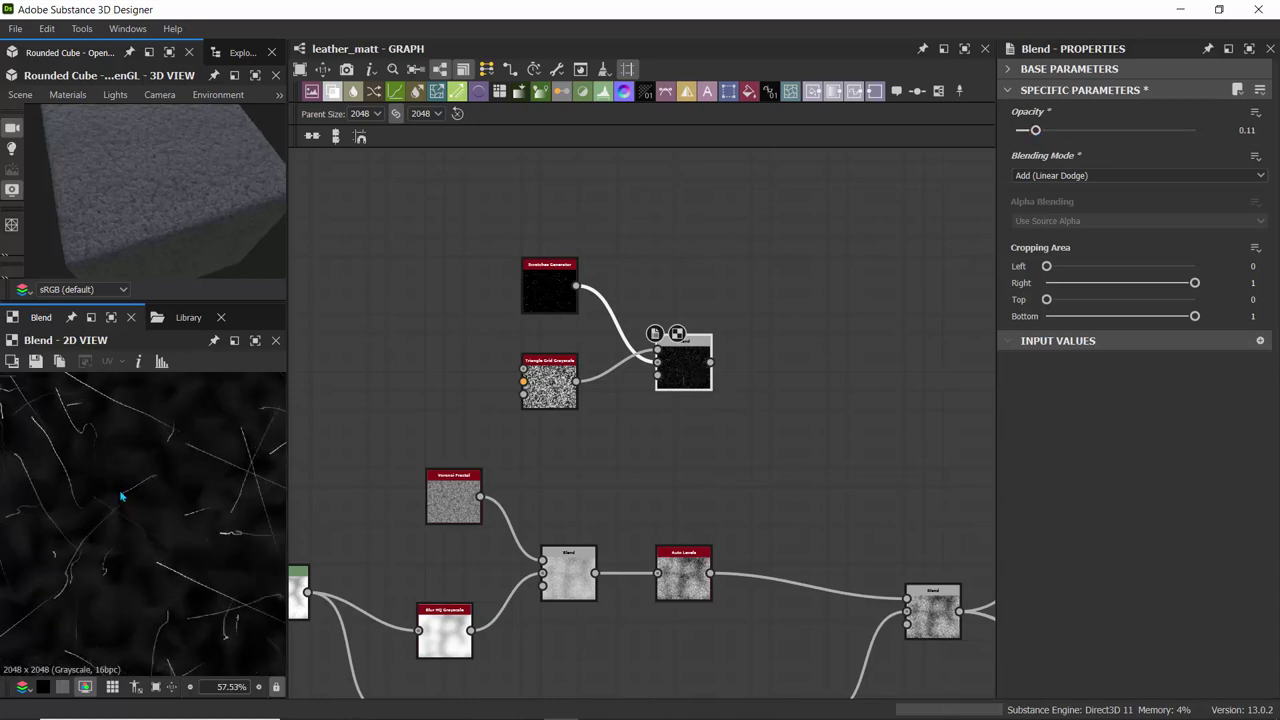
scroll(120, 498, down, 4)
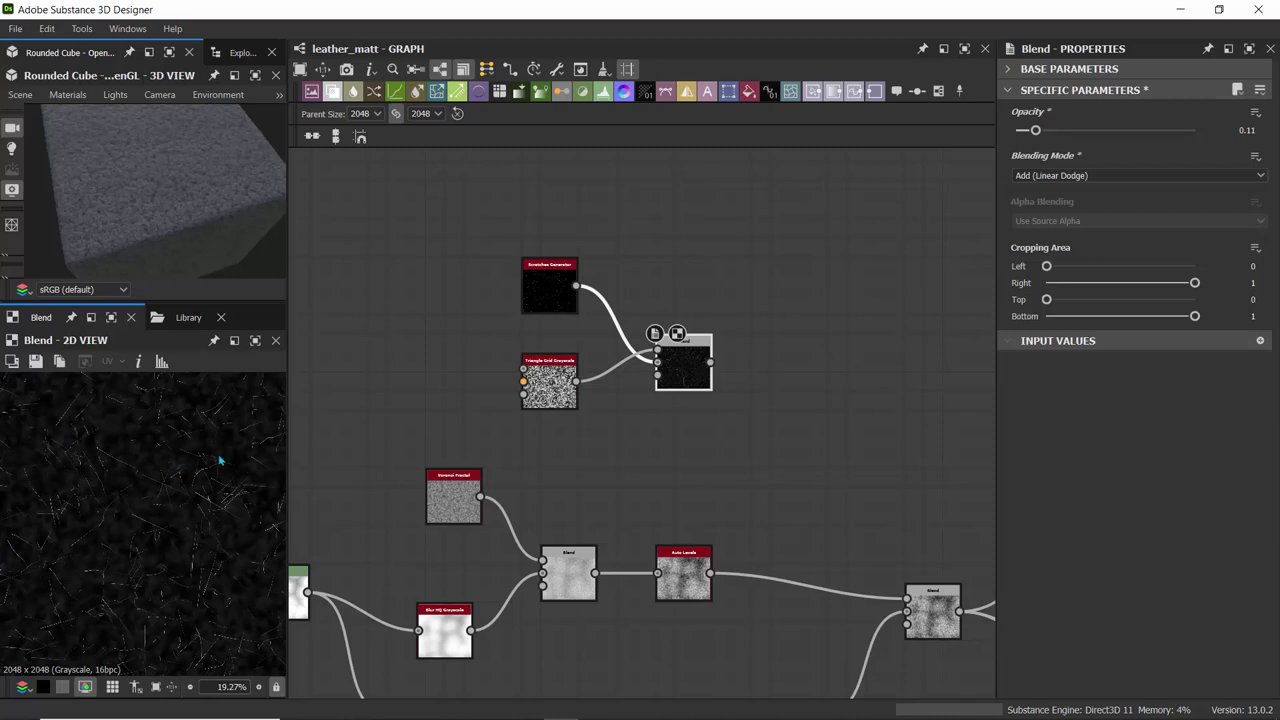
- Add a Levels node fed by the scratches Blend's output and align it in line with that Blend
drag(710, 367, 754, 402)
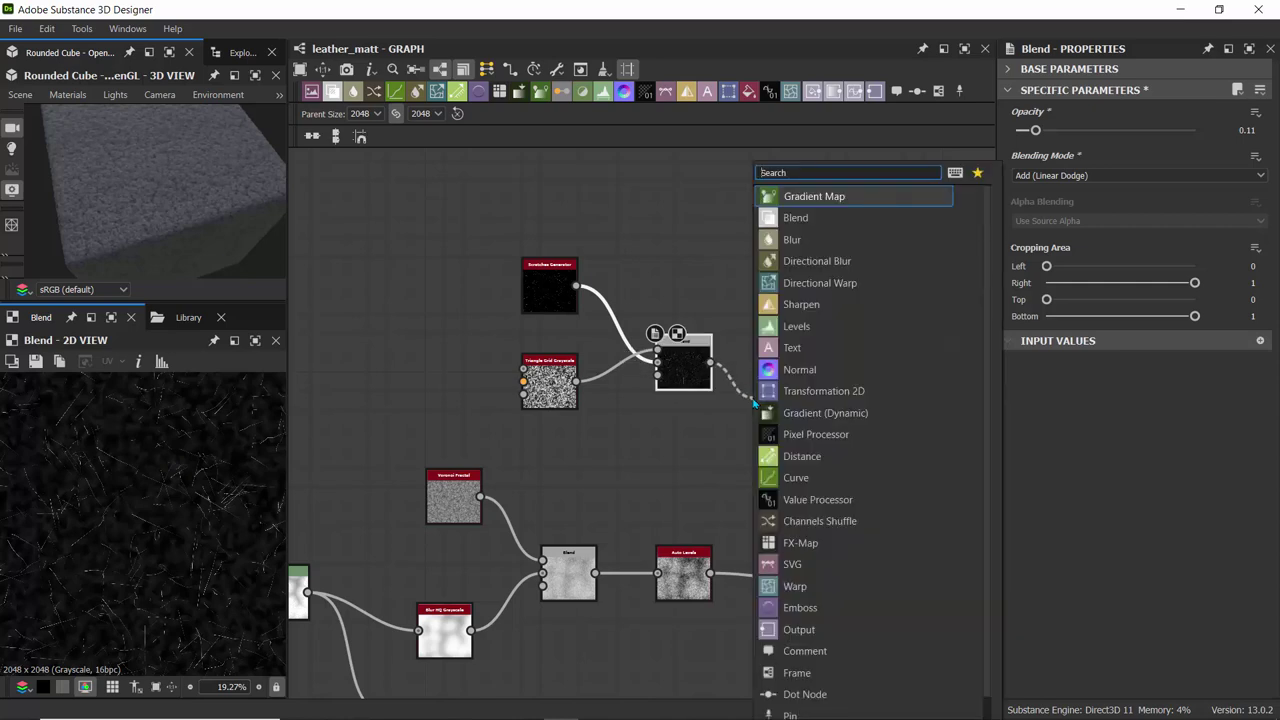
click(788, 327)
drag(788, 379, 807, 341)
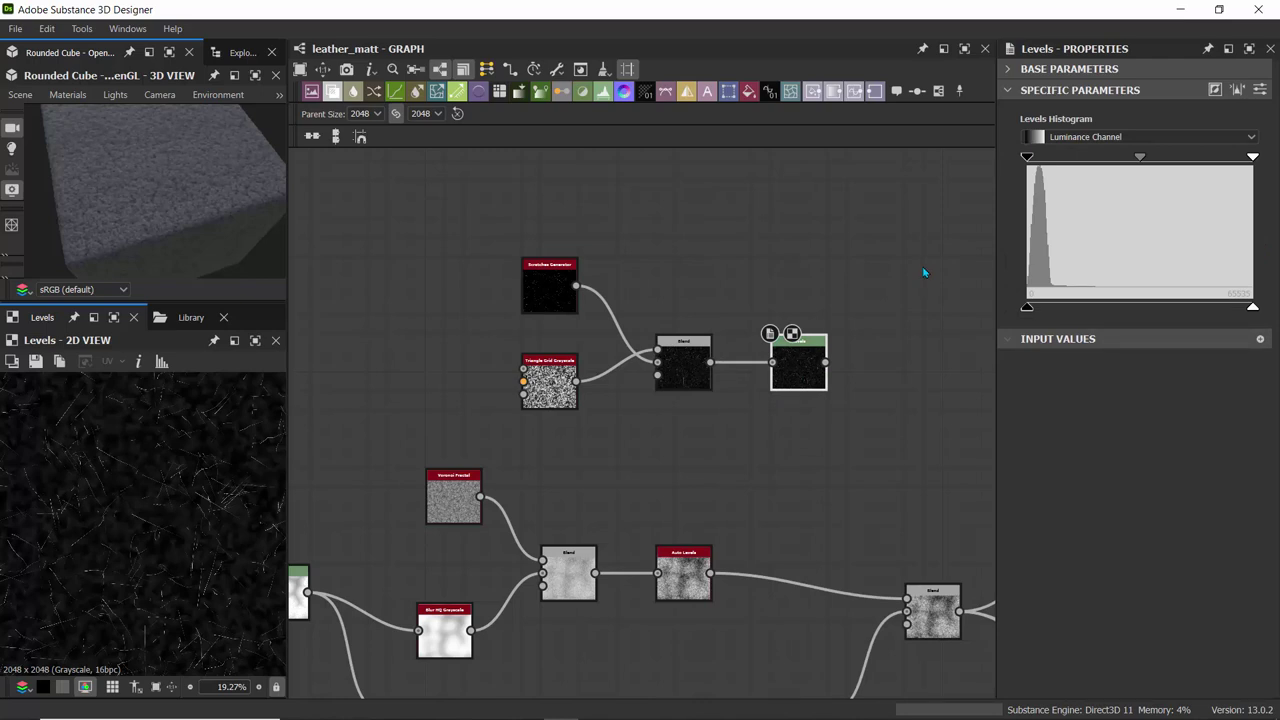
- Set the Levels node's Level In Low to 0.03, In High to 0.93, In Mid to 0.47 and Out High to 0.51
click(1262, 90)
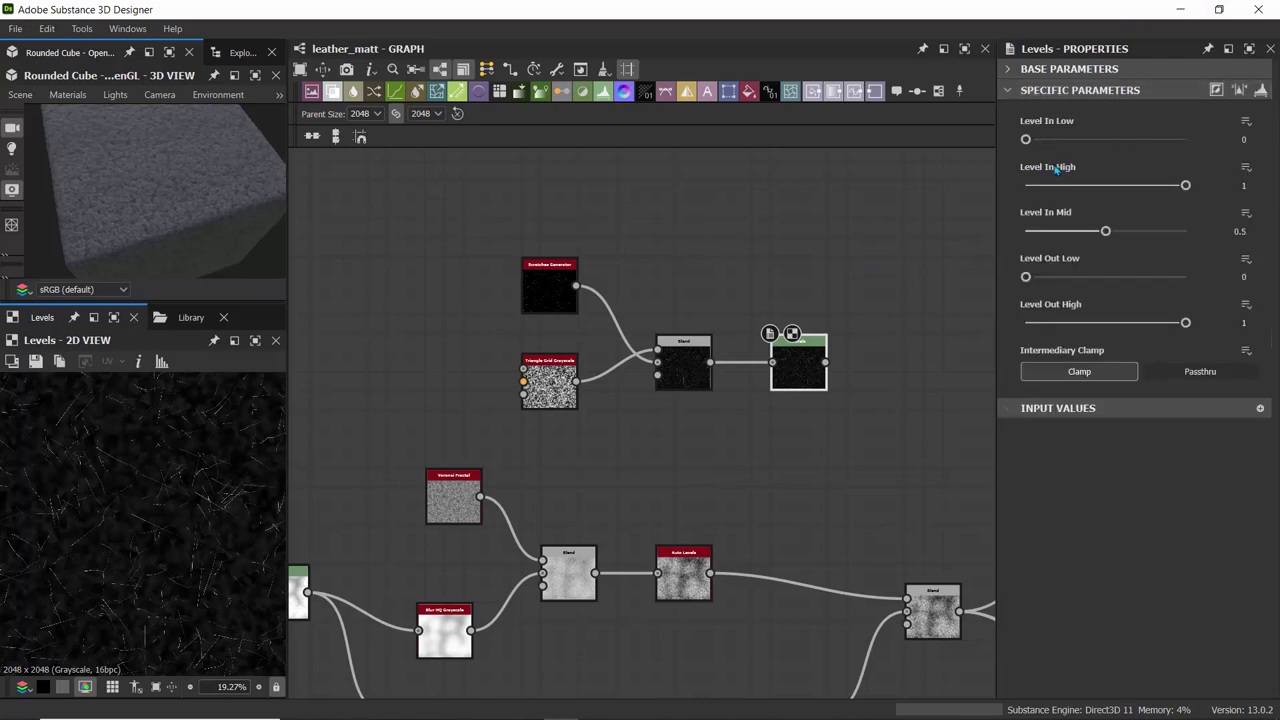
mouse_move(1056, 169)
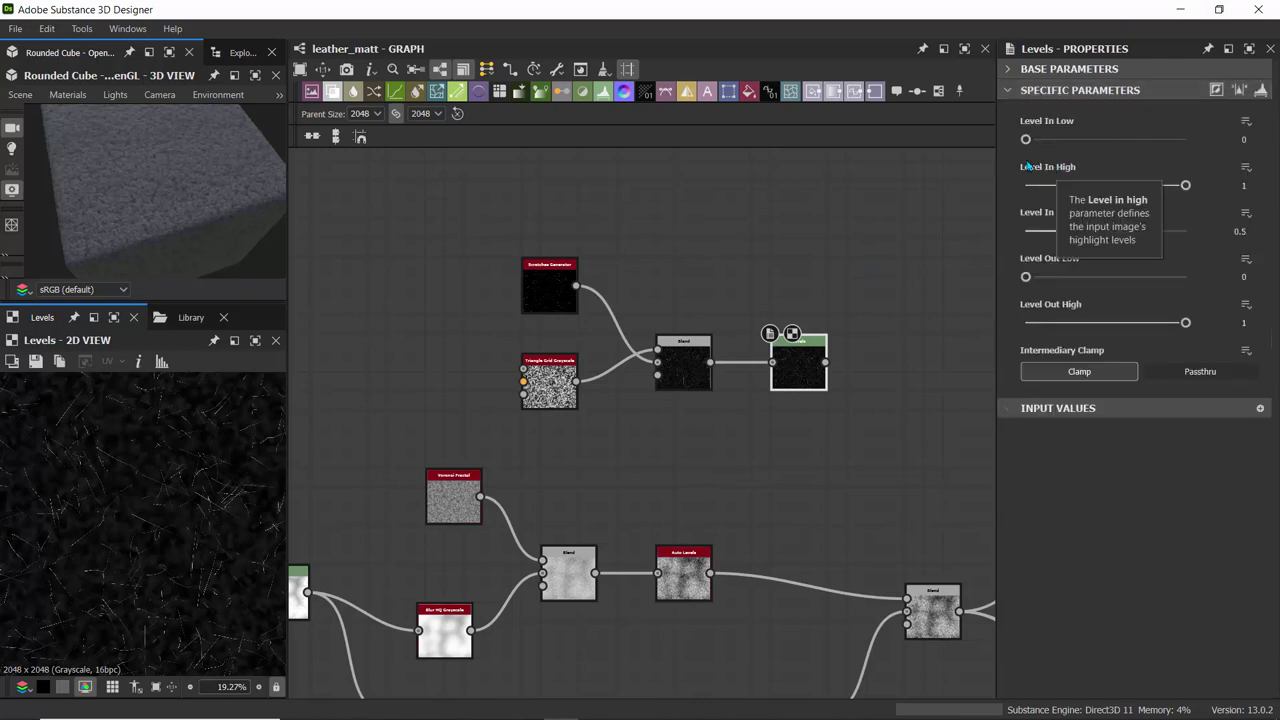
drag(1027, 140, 1031, 141)
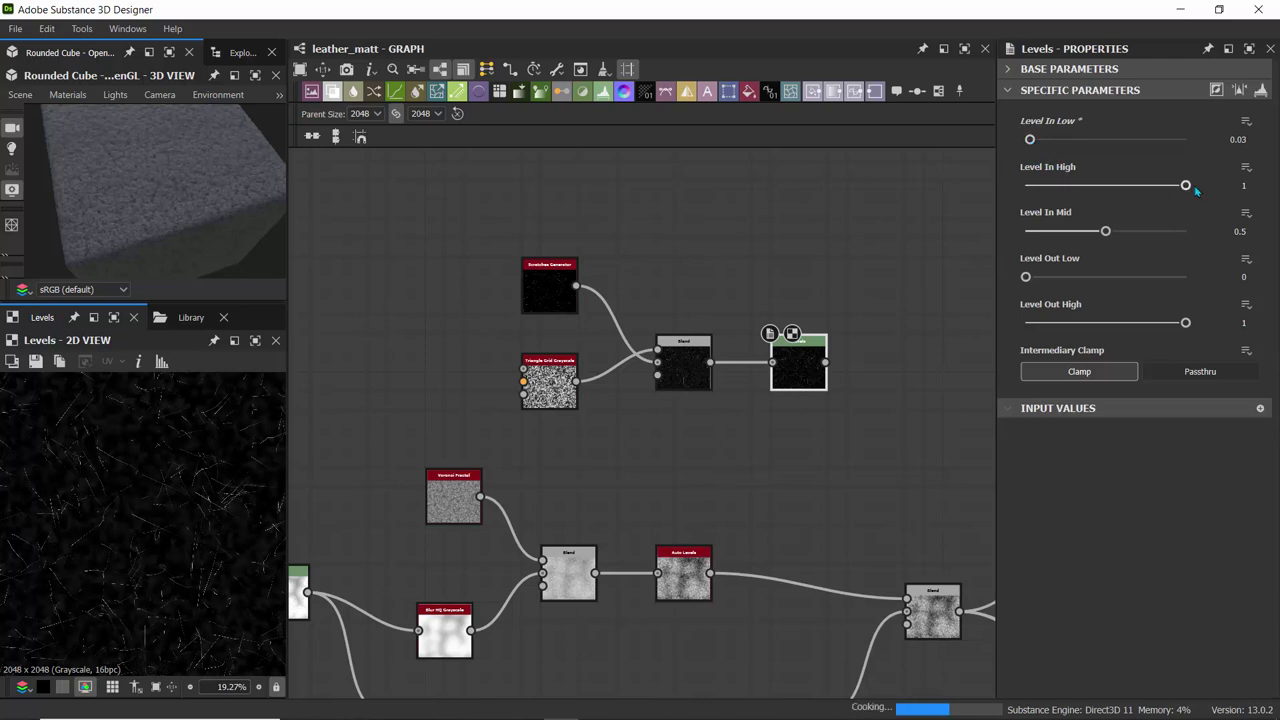
mouse_move(1196, 190)
mouse_down()
mouse_move(1094, 186)
mouse_move(1175, 188)
mouse_up()
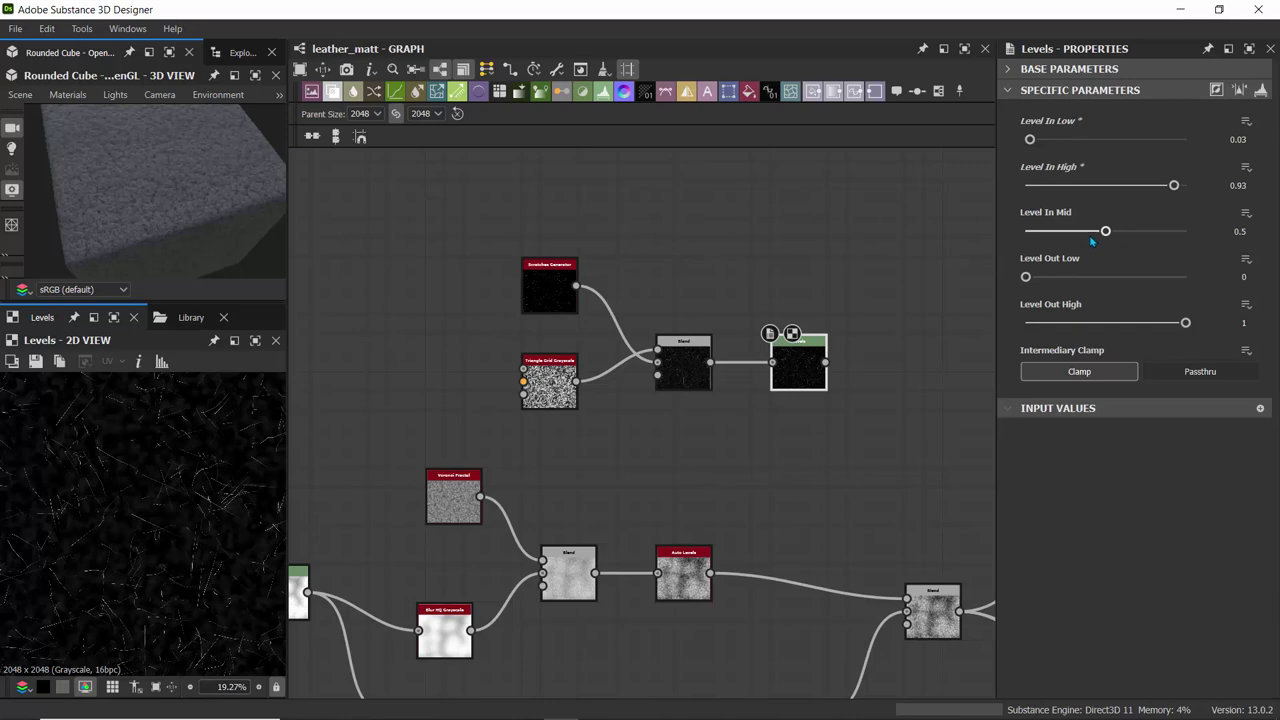
mouse_move(1105, 231)
mouse_down()
mouse_move(1078, 232)
mouse_move(1101, 231)
mouse_up()
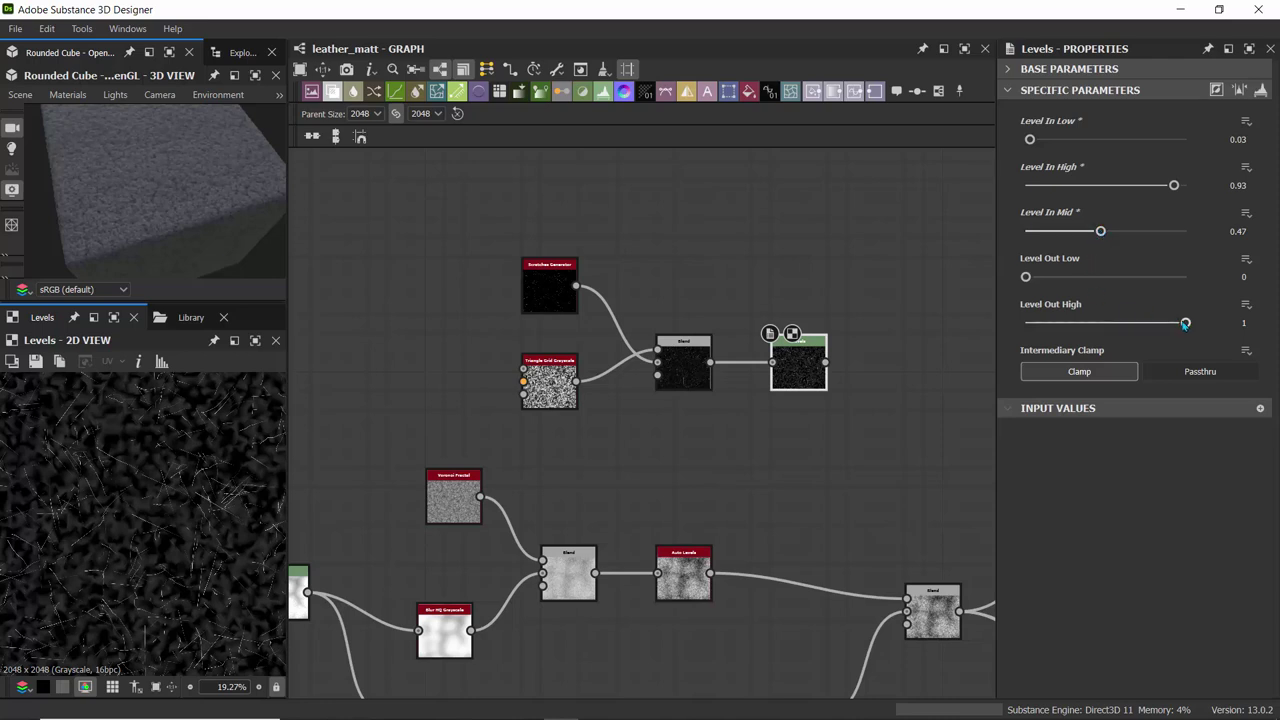
drag(1185, 322, 1134, 324)
drag(1127, 325, 1106, 326)
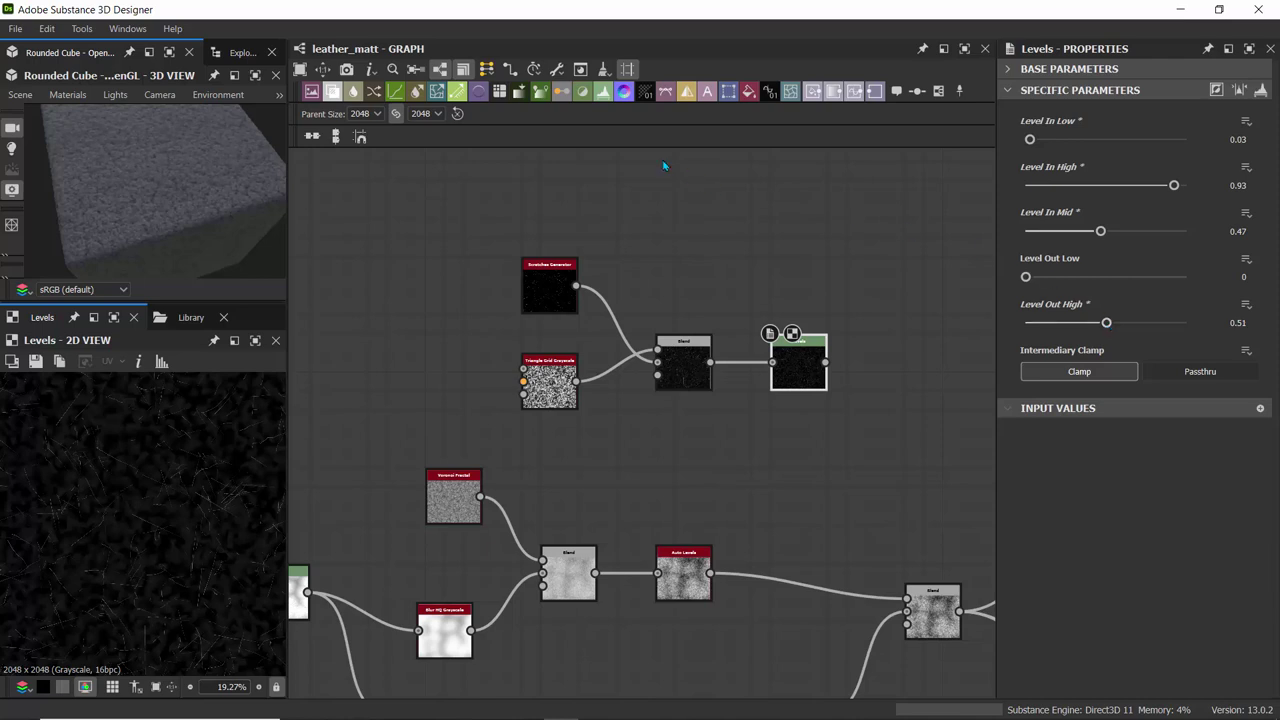
- Connect the scratches Levels output to the final Blend's foreground input, replacing the Auto Levels link
click(548, 286)
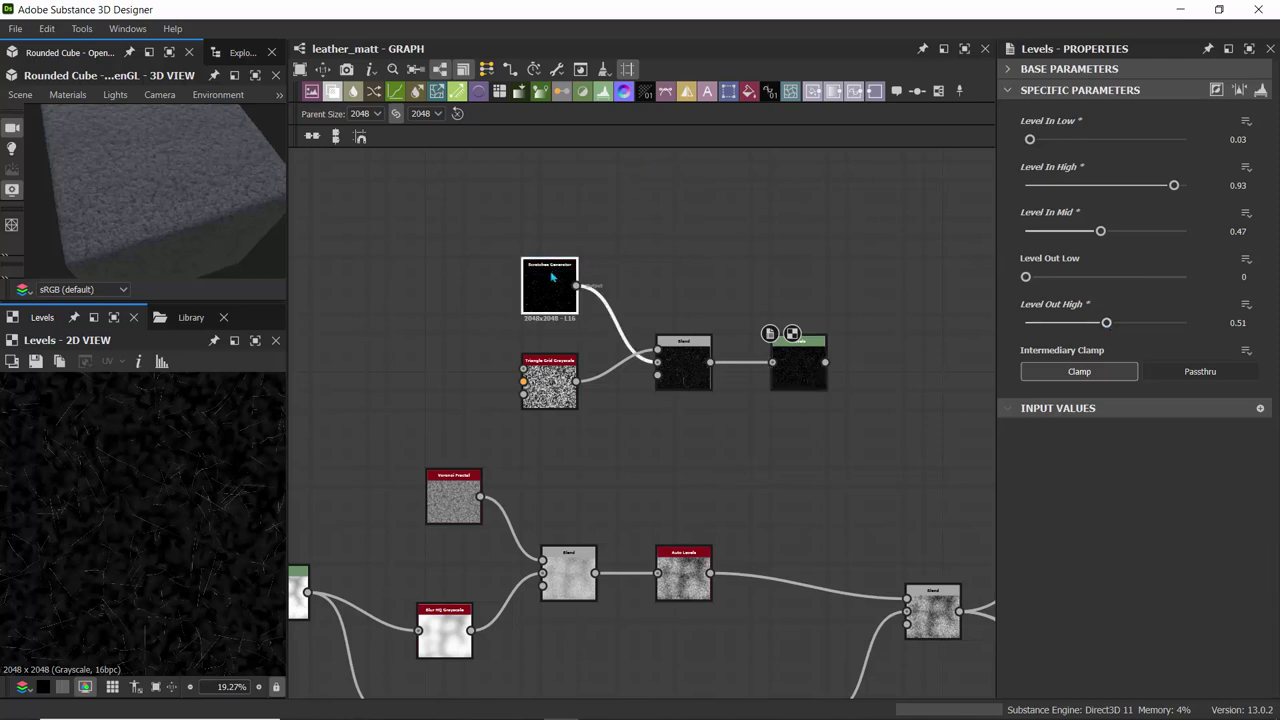
click(800, 362)
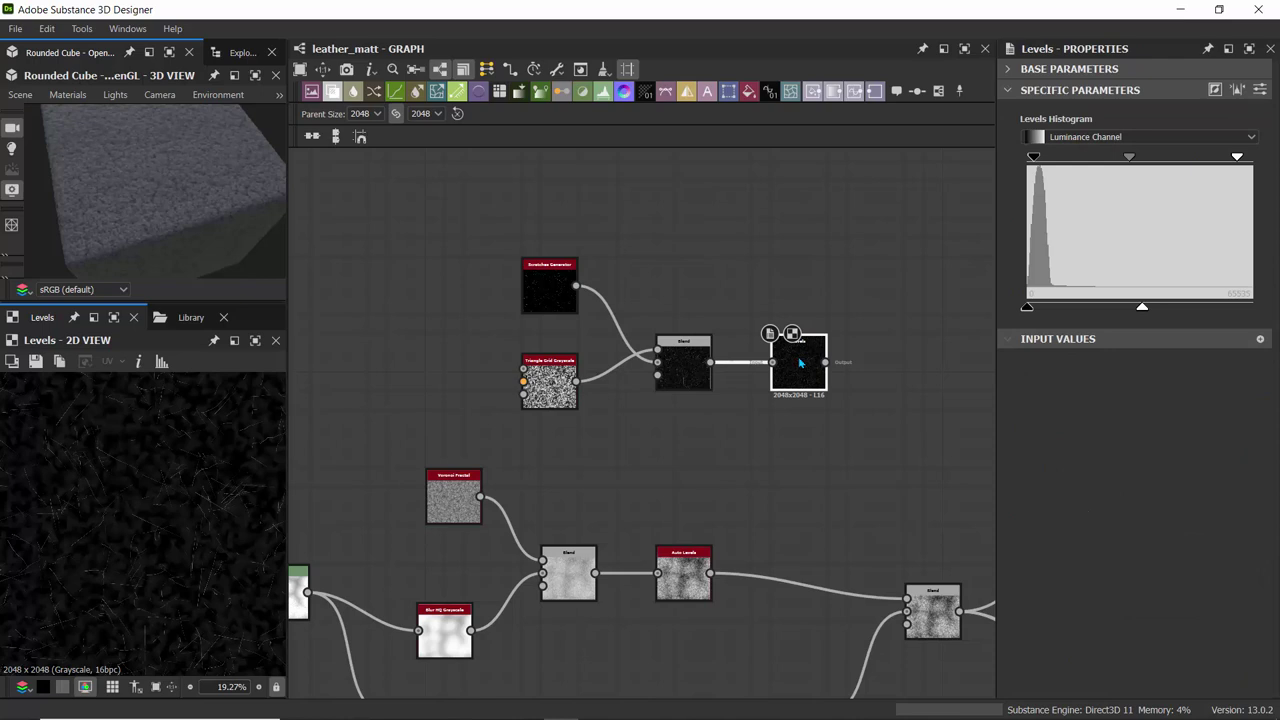
middle_drag(788, 437, 678, 345)
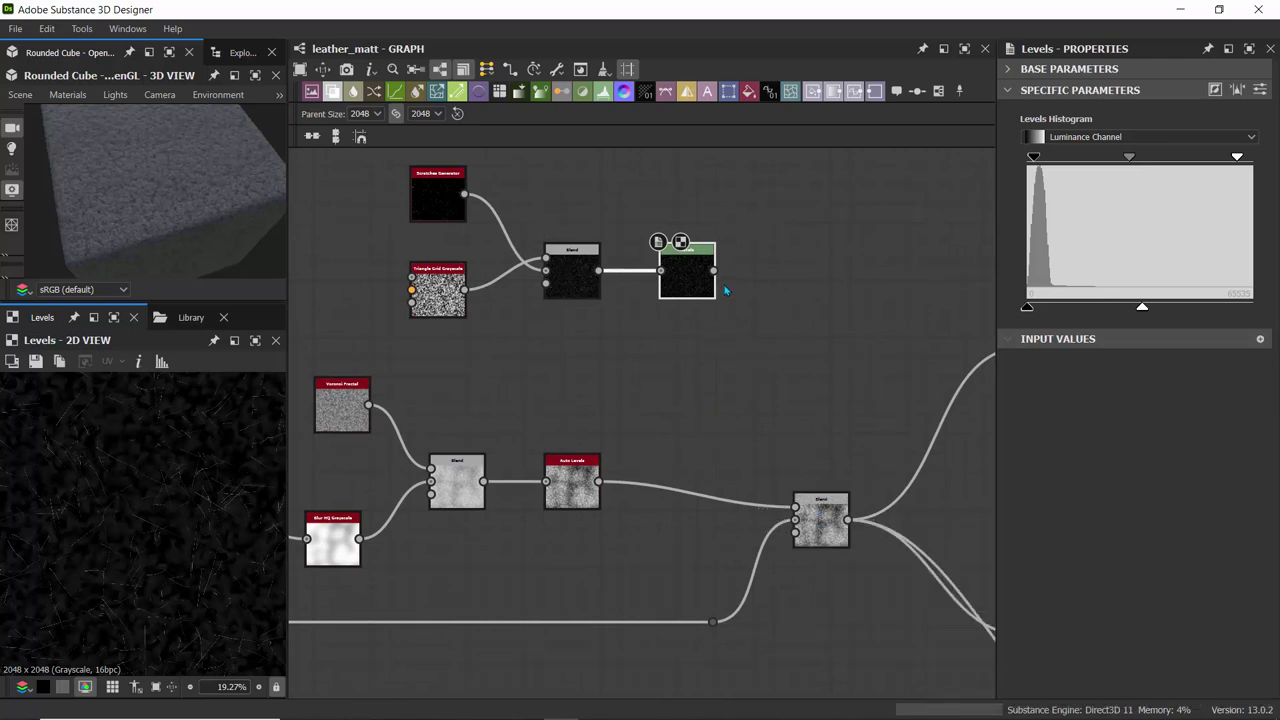
drag(714, 270, 795, 508)
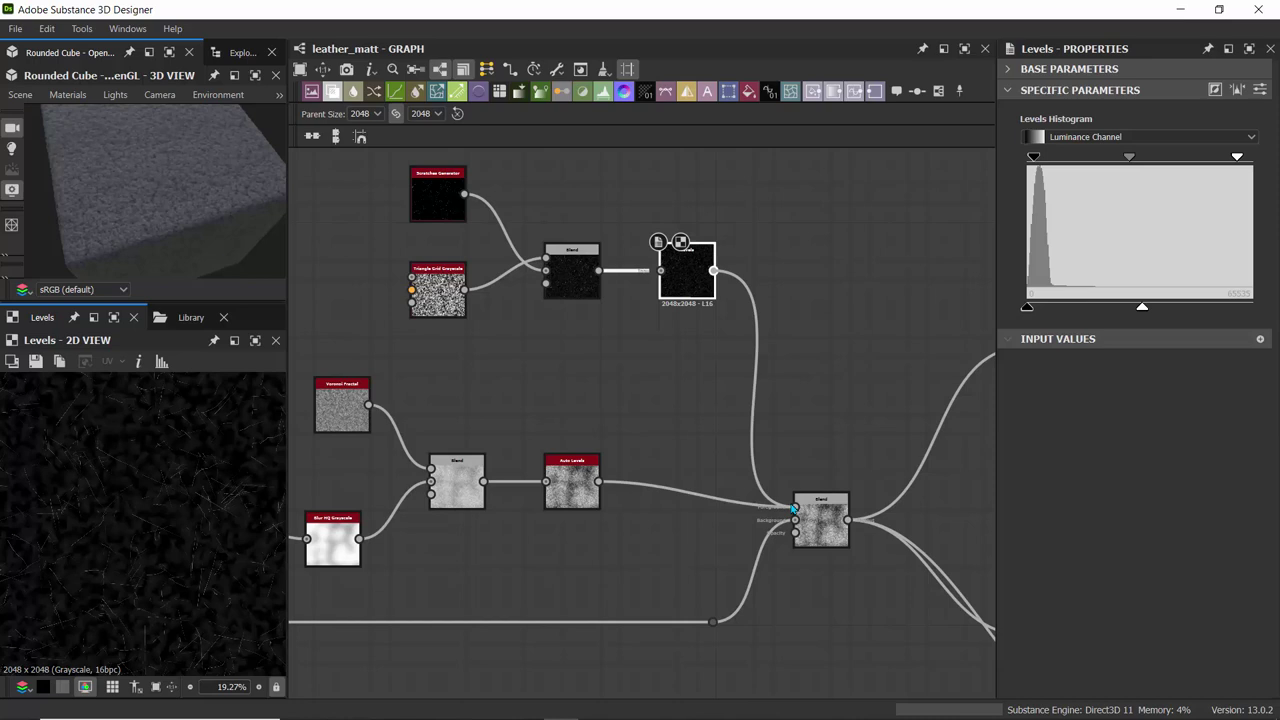
middle_drag(677, 540, 483, 429)
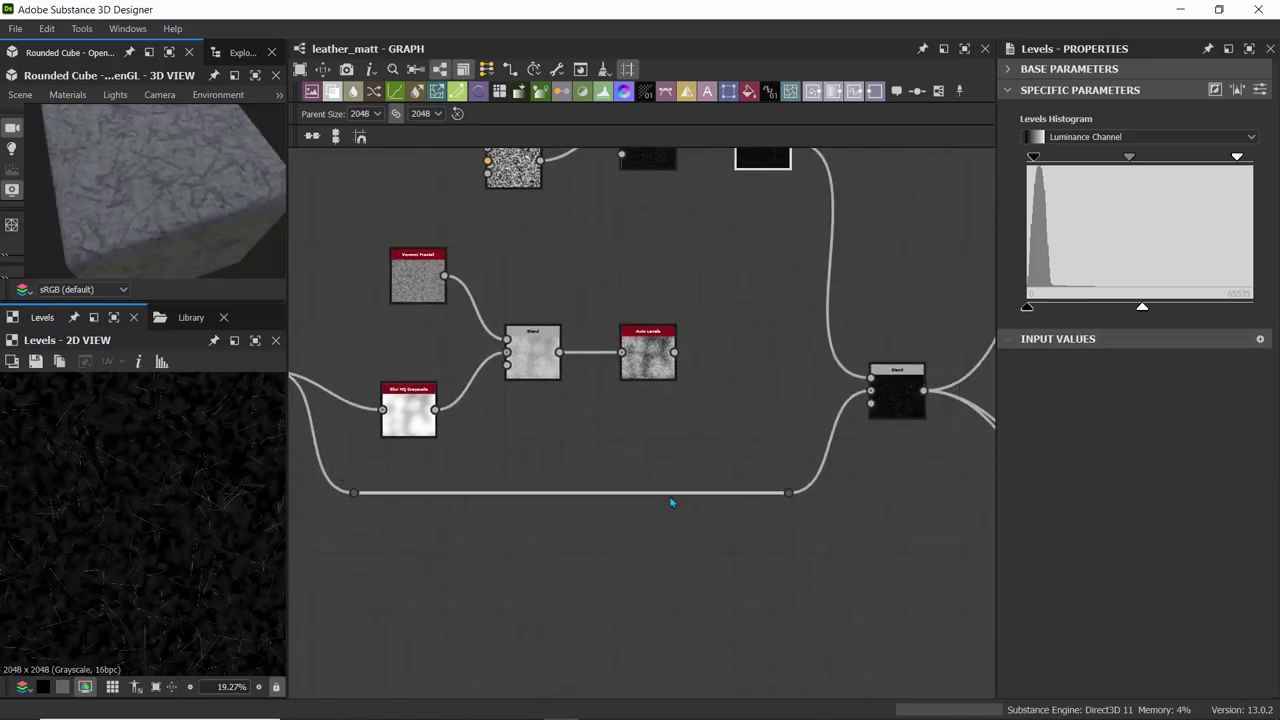
- Move all the material output nodes with their source nodes farther away from the final Blend to make room
click(897, 395)
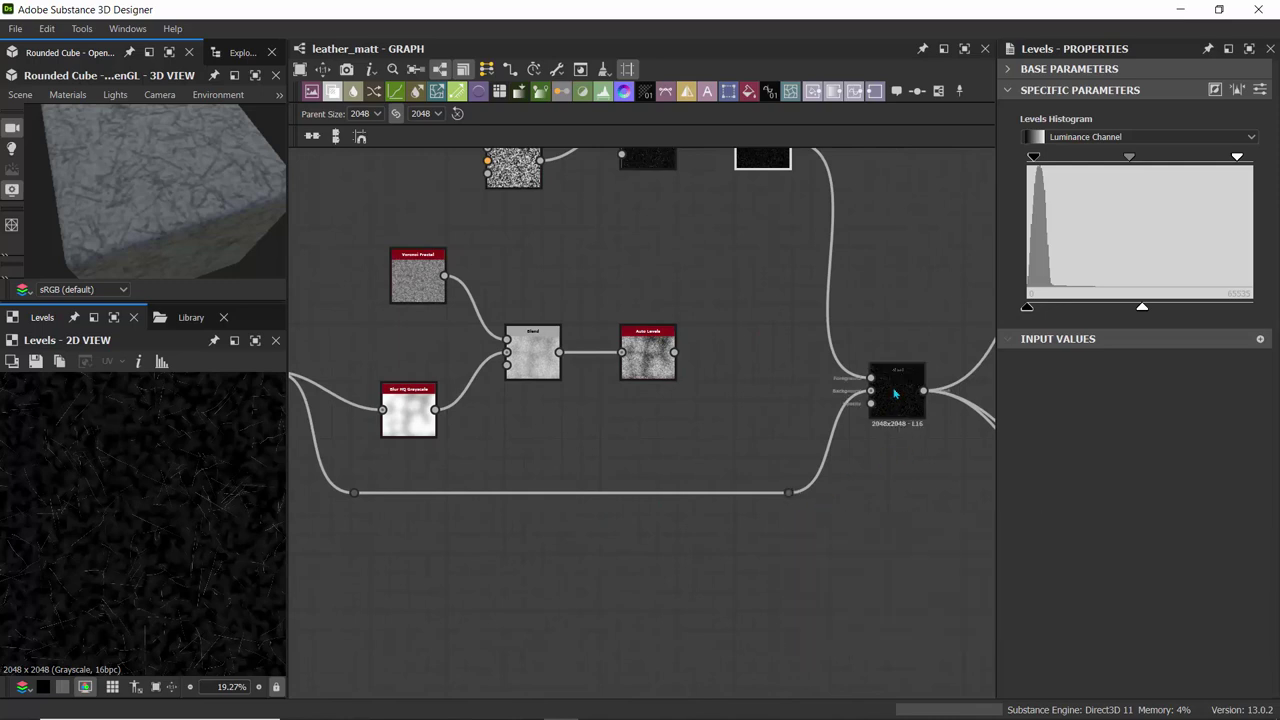
middle_drag(813, 292, 576, 279)
scroll(630, 248, down, 5)
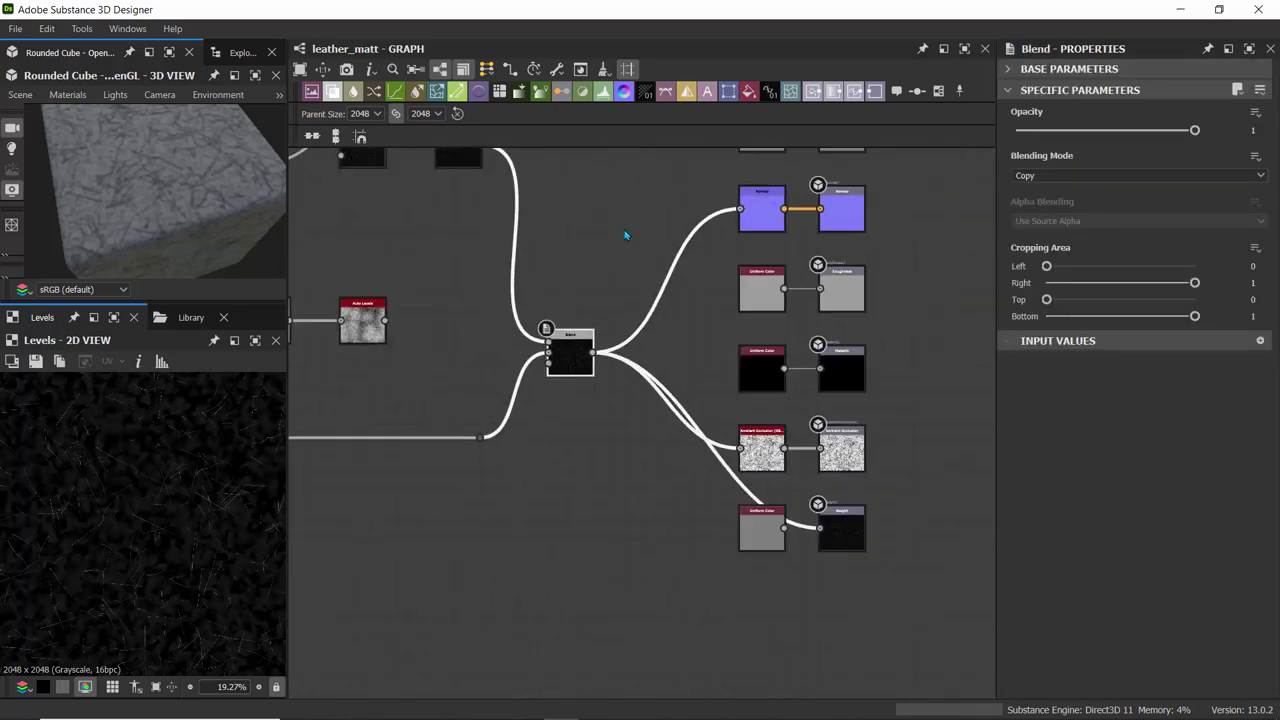
drag(602, 226, 800, 697)
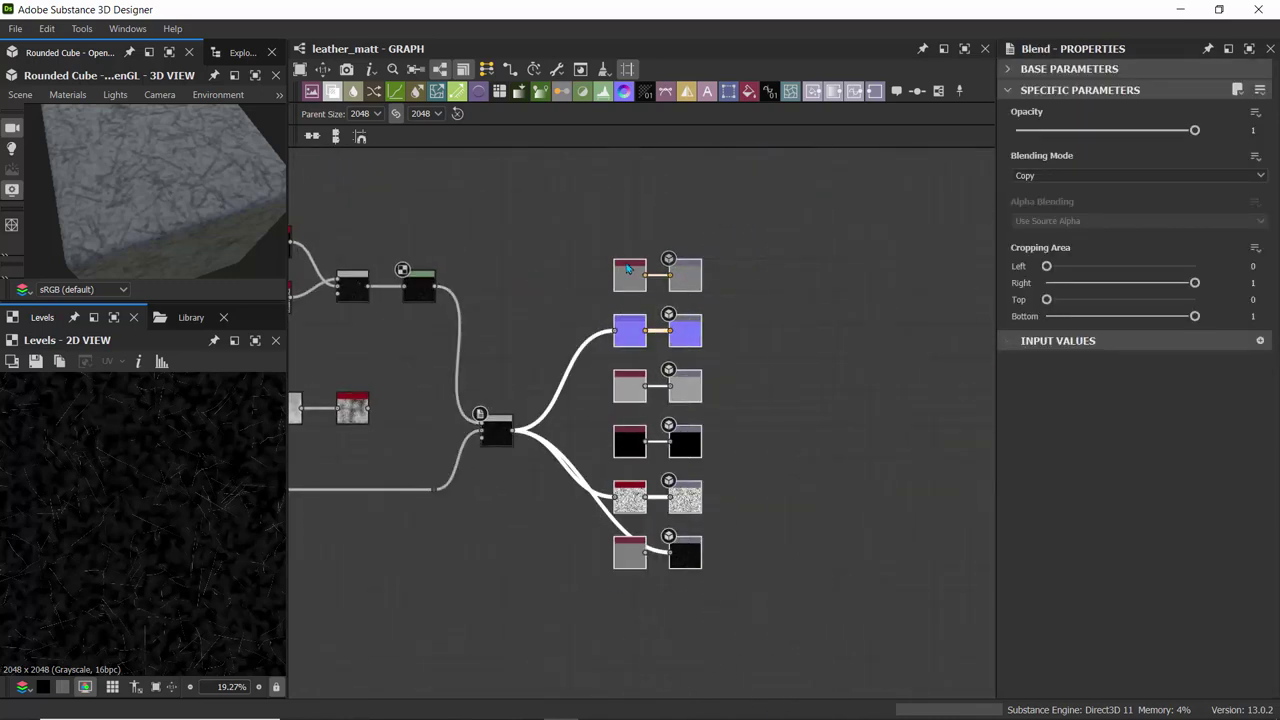
drag(700, 274, 1000, 276)
click(506, 301)
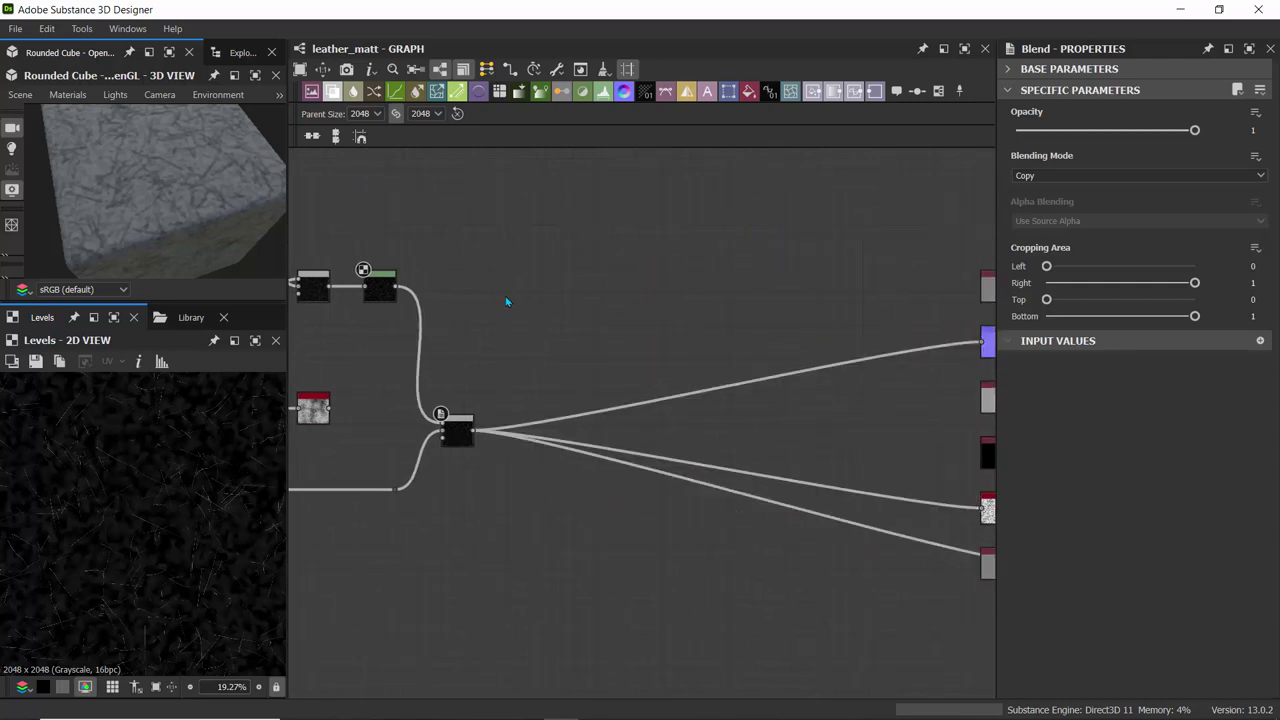
- Add a new Blend node after the final Blend and route the Normal, Ambient Occlusion and Height links from its output
click(334, 92)
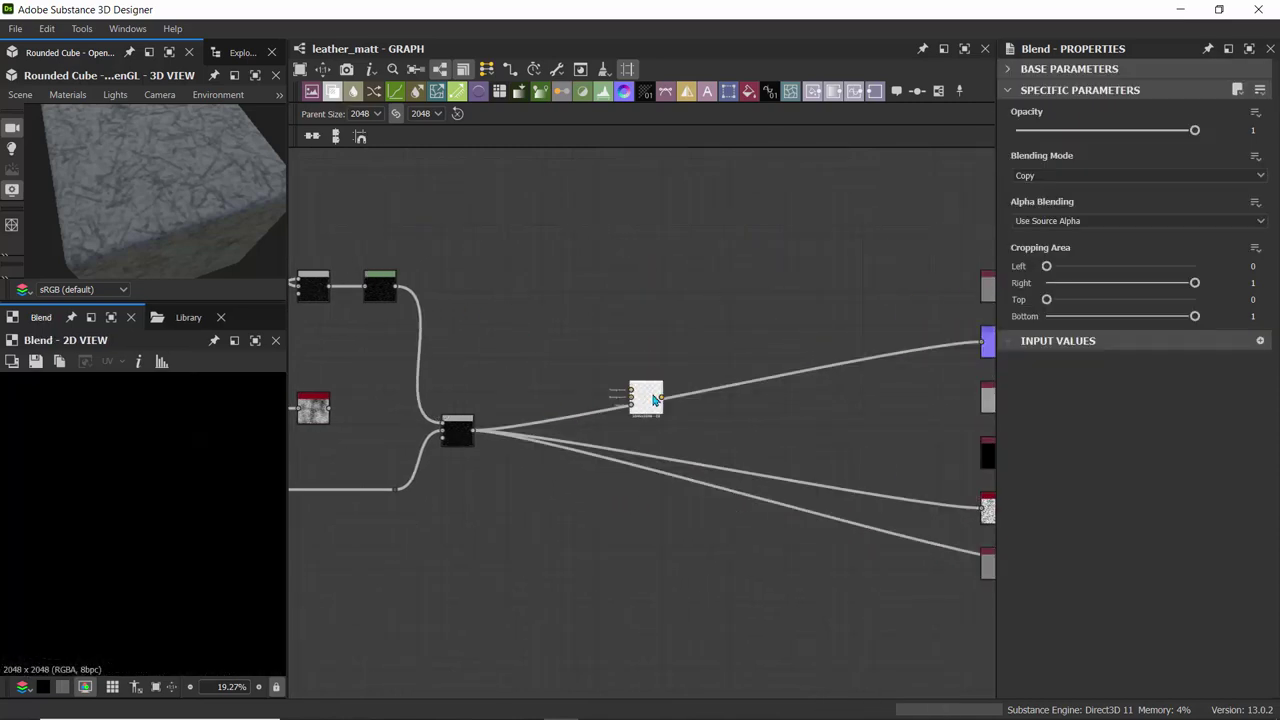
drag(655, 400, 581, 384)
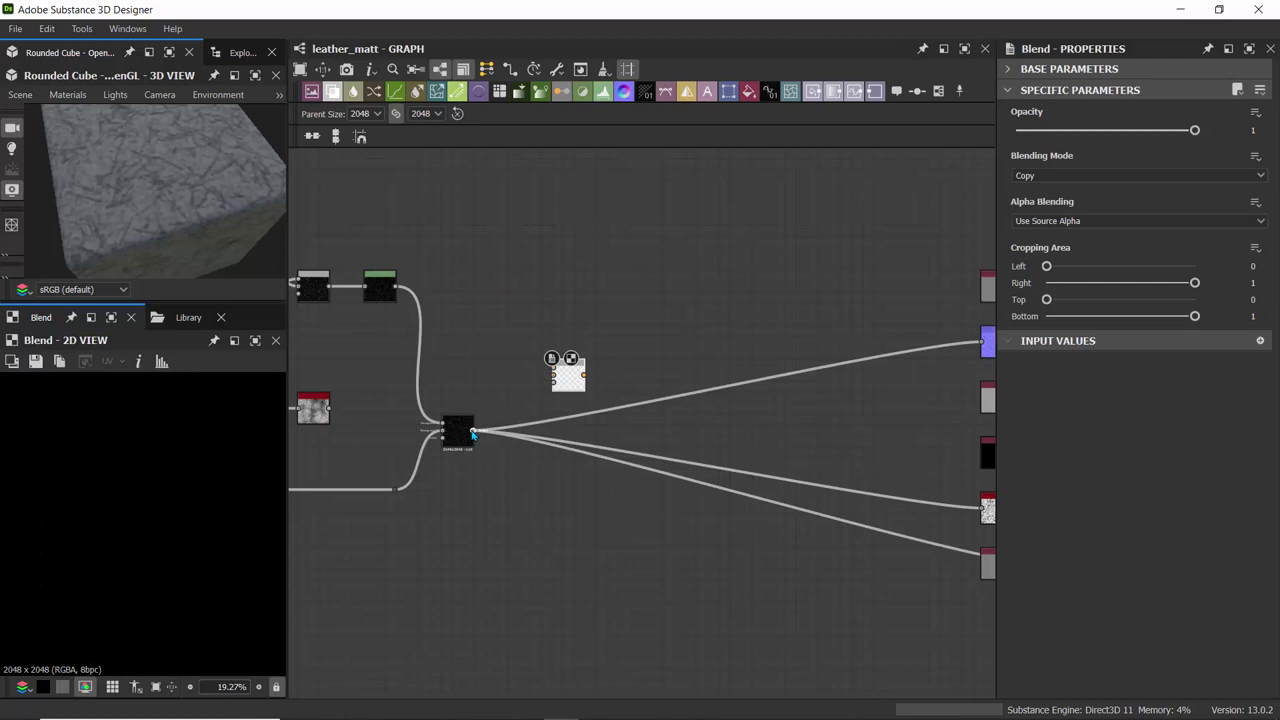
shift+drag(474, 433, 583, 380)
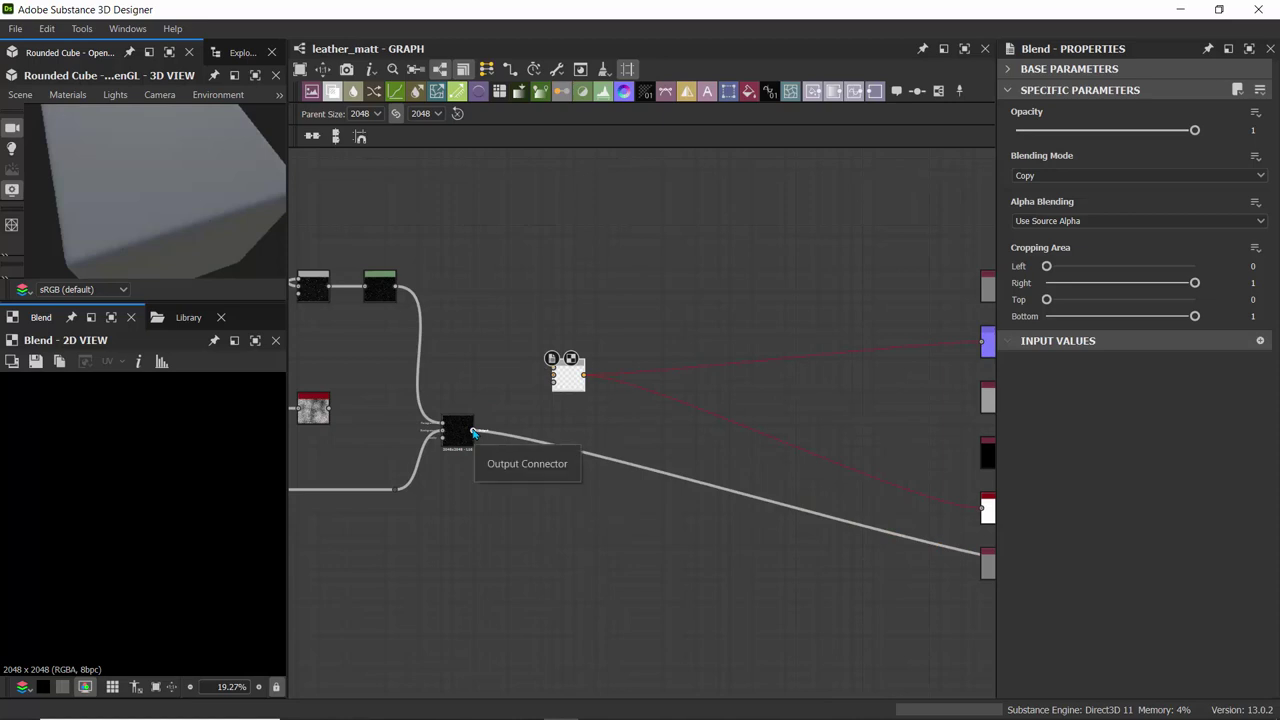
drag(568, 374, 589, 429)
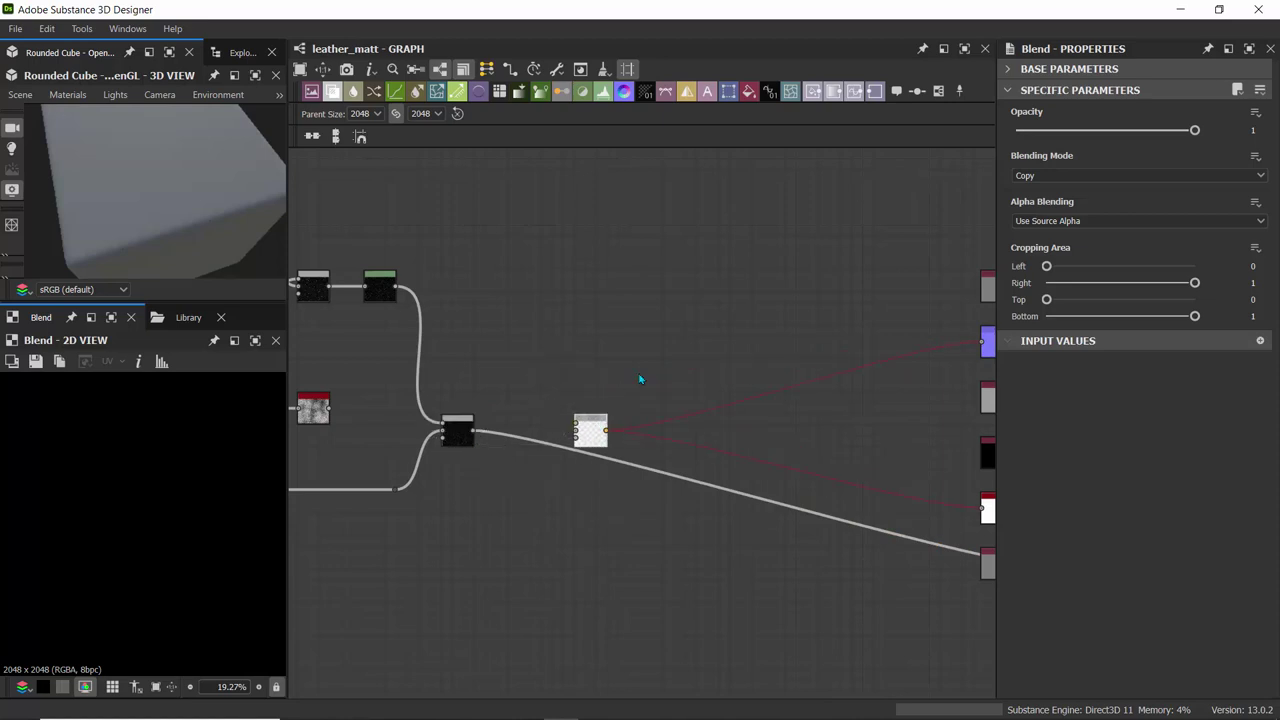
middle_drag(606, 430, 463, 341)
drag(458, 341, 832, 473)
- Add a Levels node fed by the existing Blend's output and place it in line before the new Blend
middle_drag(460, 377, 668, 442)
scroll(614, 426, up, 6)
scroll(614, 426, down, 1)
scroll(606, 411, up, 1)
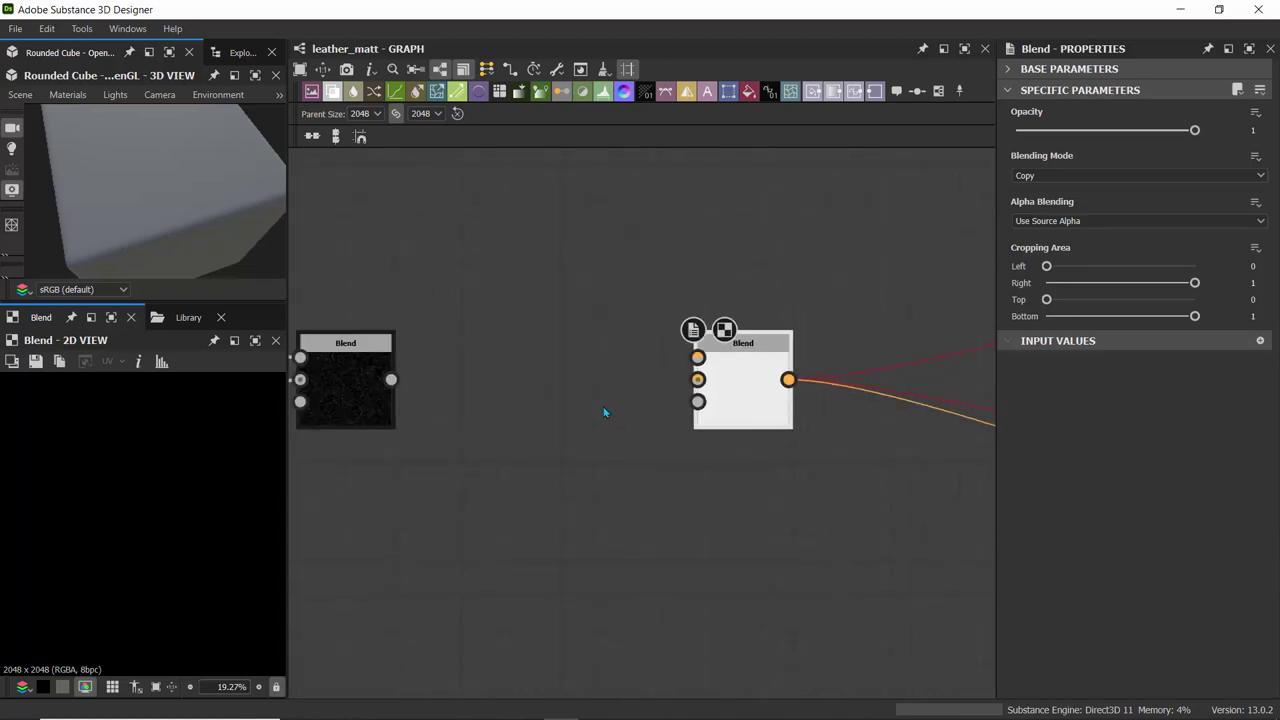
scroll(606, 411, down, 1)
middle_drag(490, 459, 565, 441)
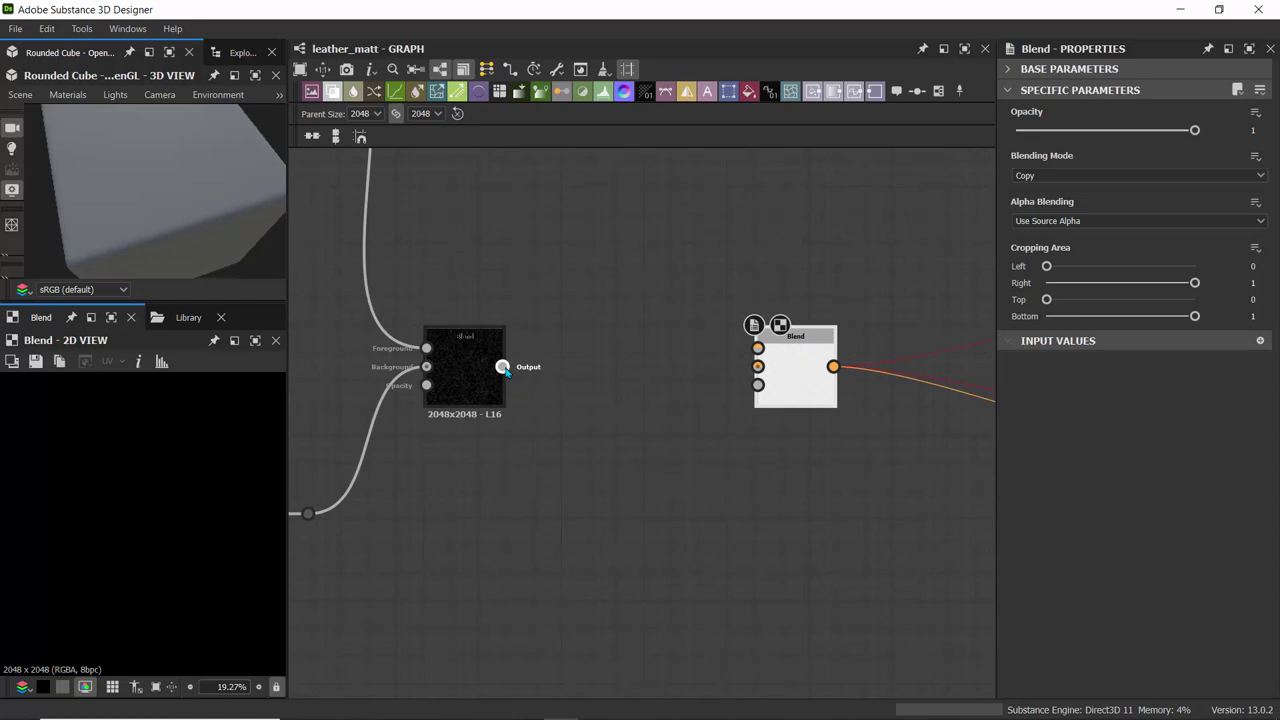
scroll(505, 360, down, 5)
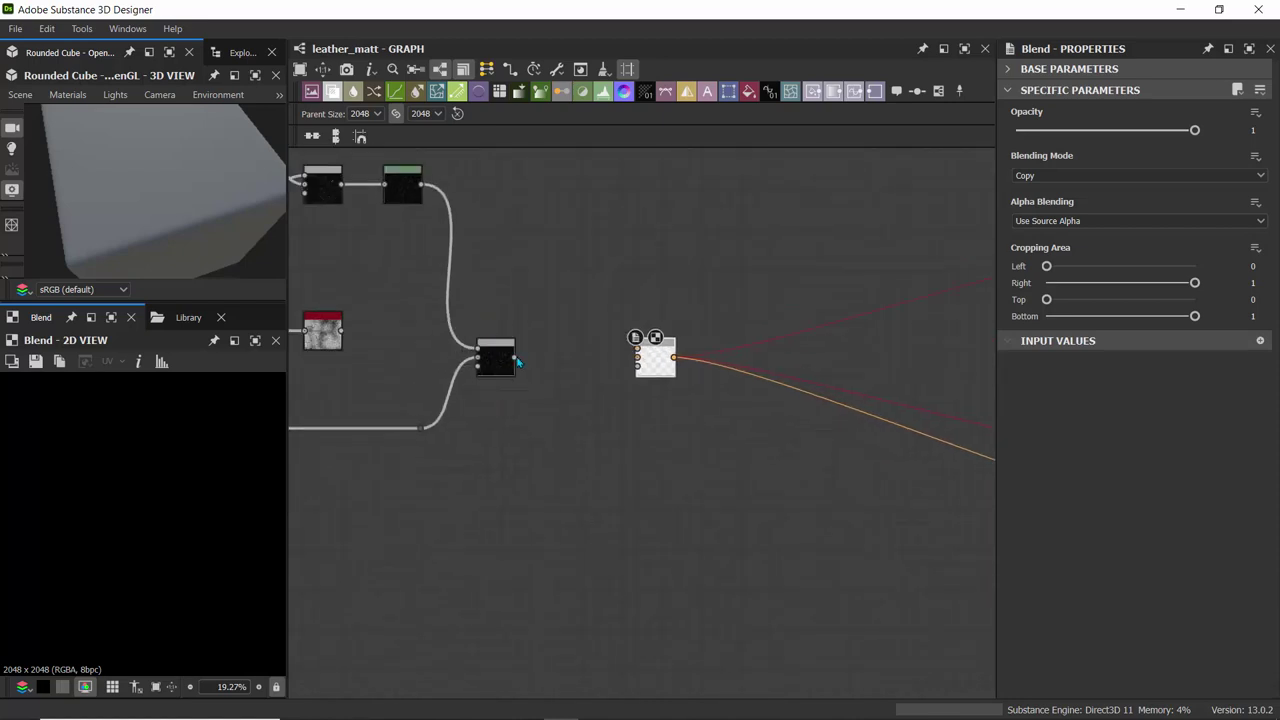
drag(516, 360, 577, 408)
text(leve)
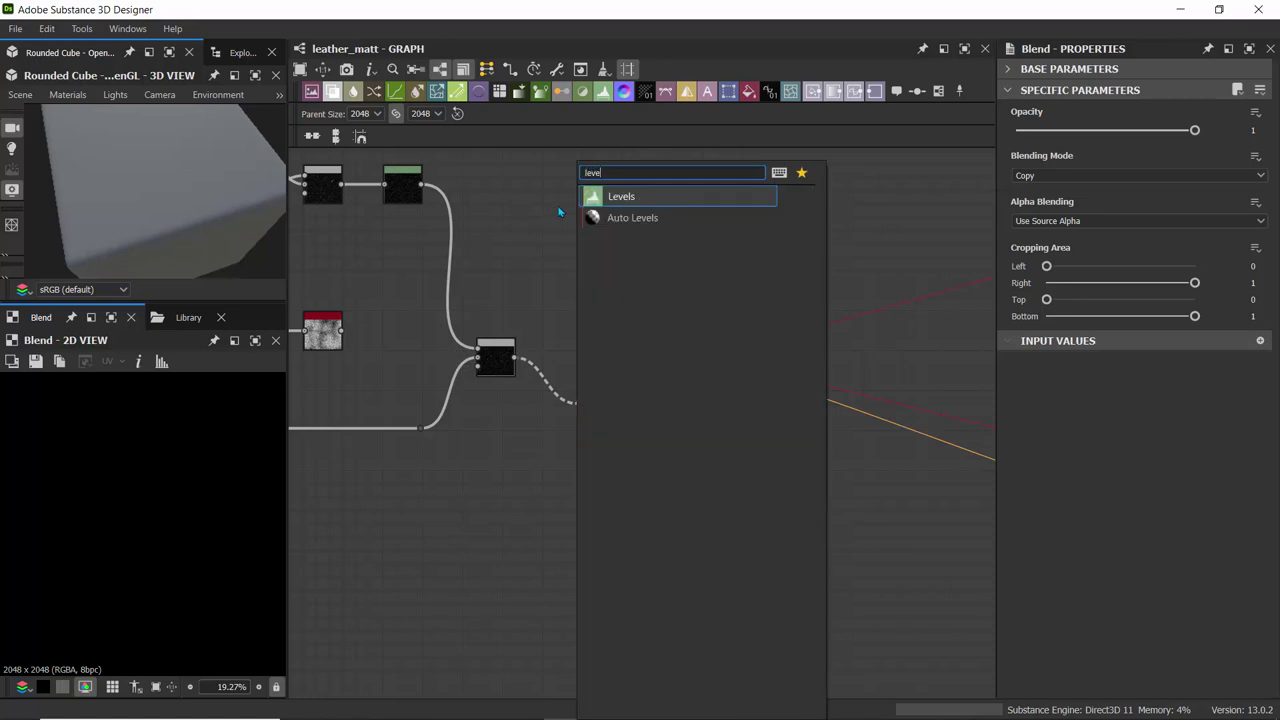
click(640, 198)
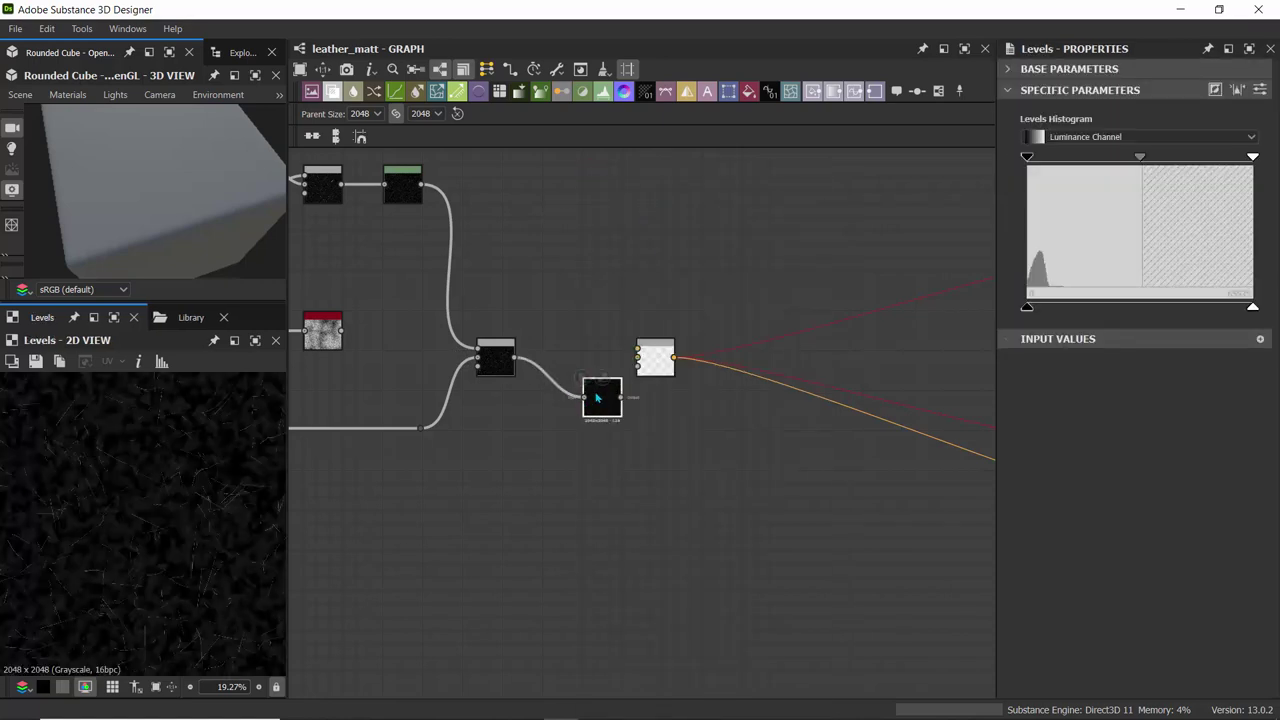
drag(597, 398, 576, 360)
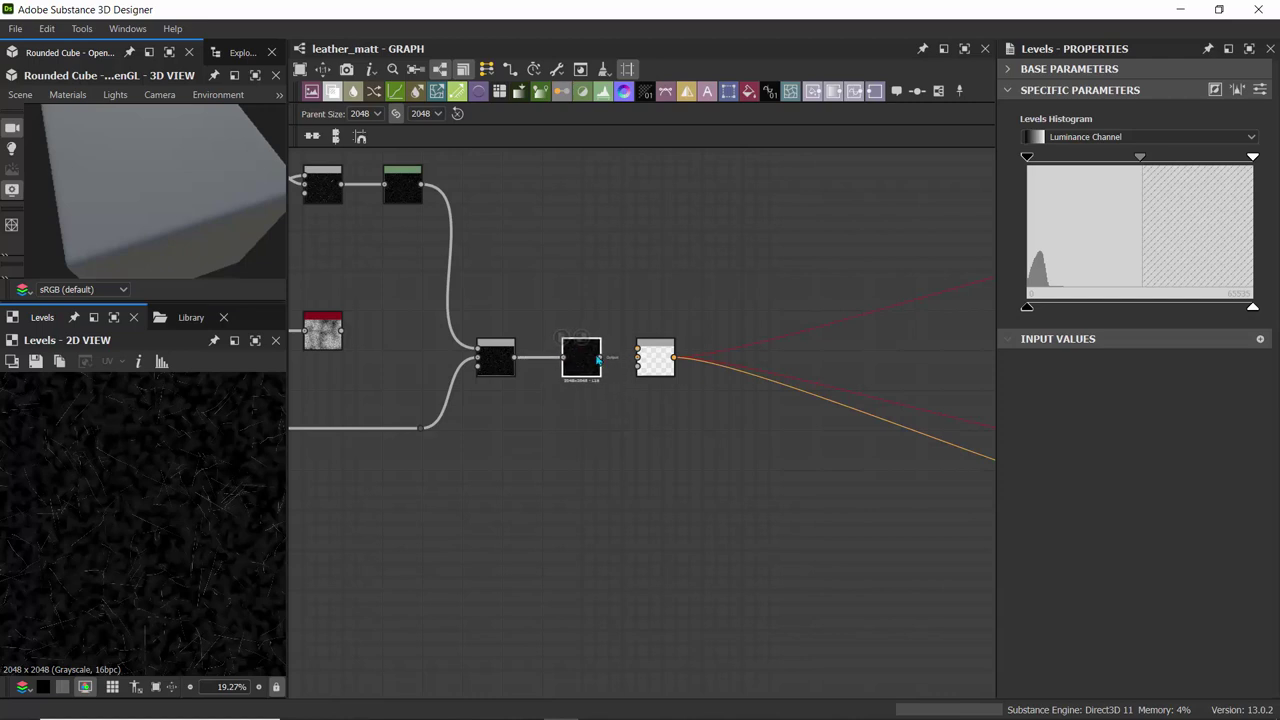
- Move the new Blend farther along the chain and add an Auto Levels node fed by the Levels output
drag(655, 358, 801, 358)
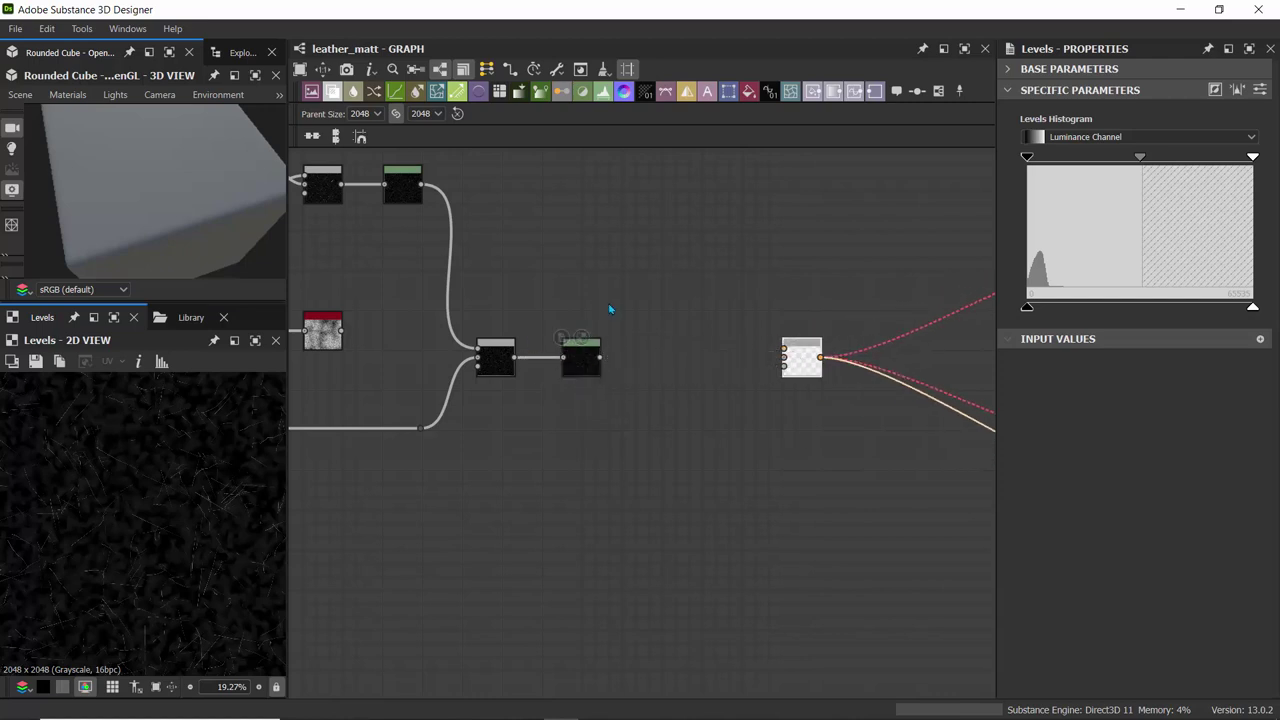
drag(601, 357, 645, 355)
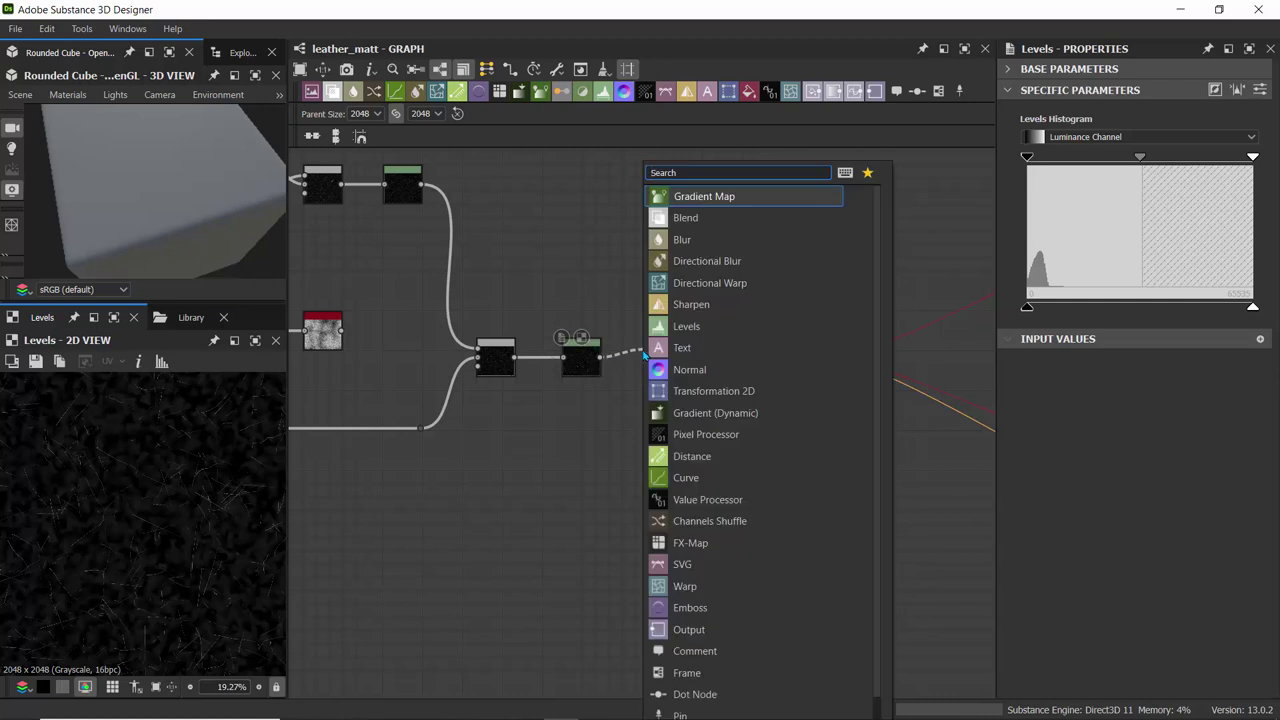
text(auto)
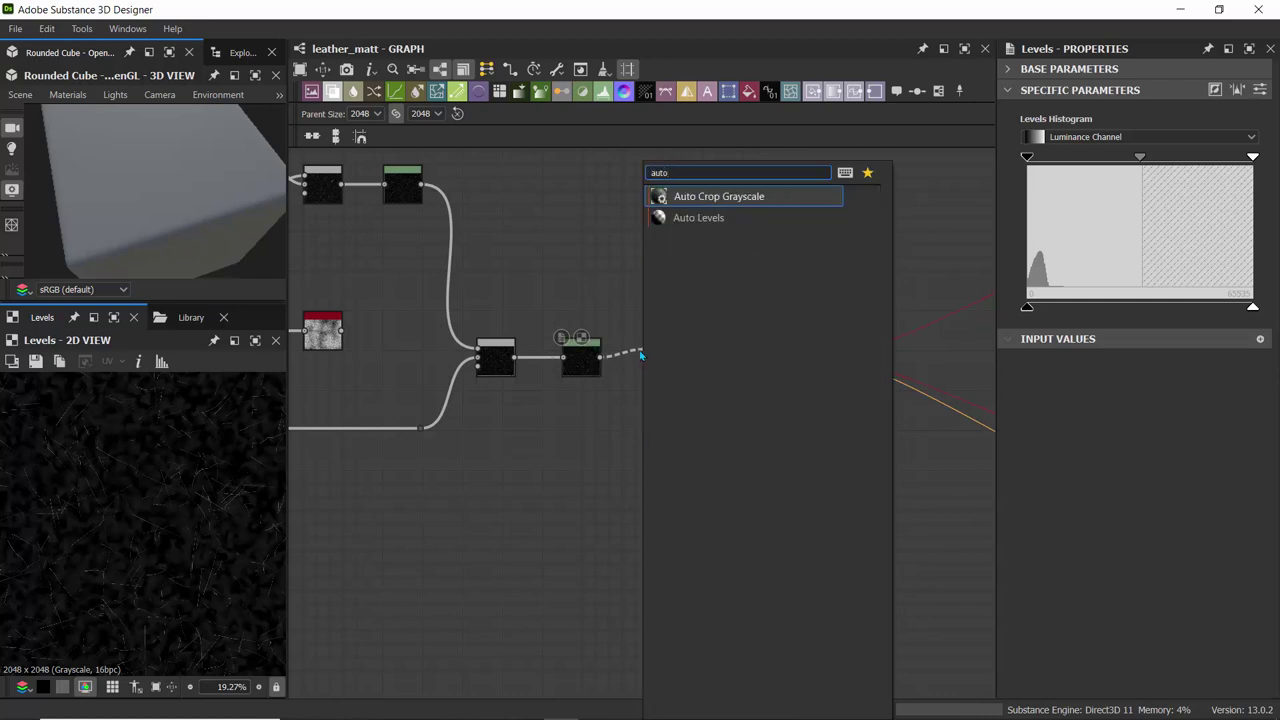
click(698, 218)
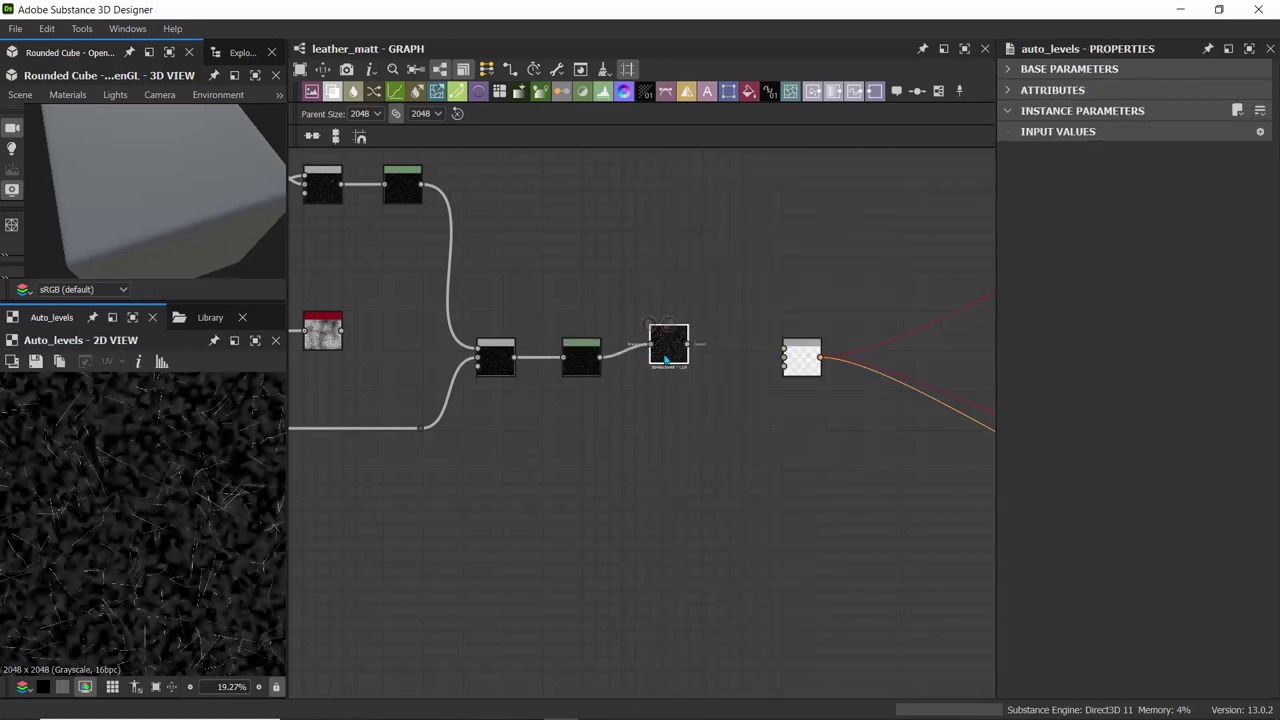
- Align the Auto Levels node with the Levels node, connect it to the new Blend's Foreground and bring the Blend closer
drag(666, 358, 655, 362)
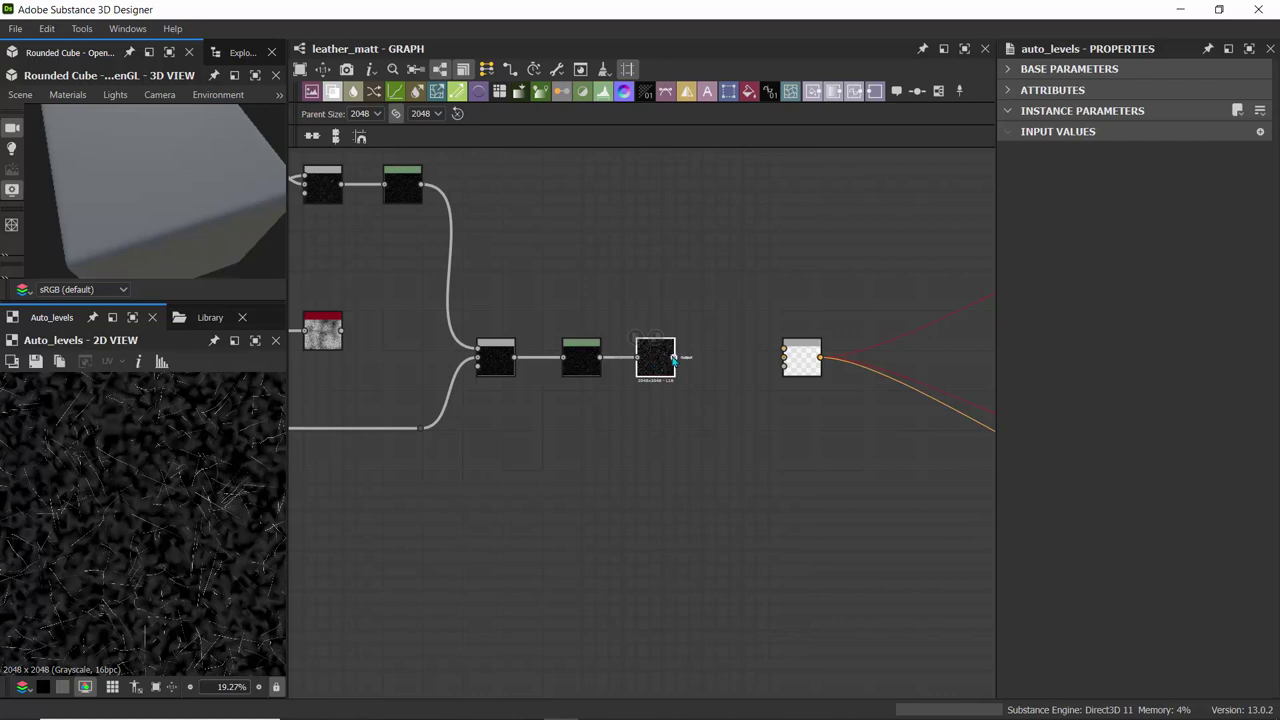
middle_drag(714, 337, 619, 309)
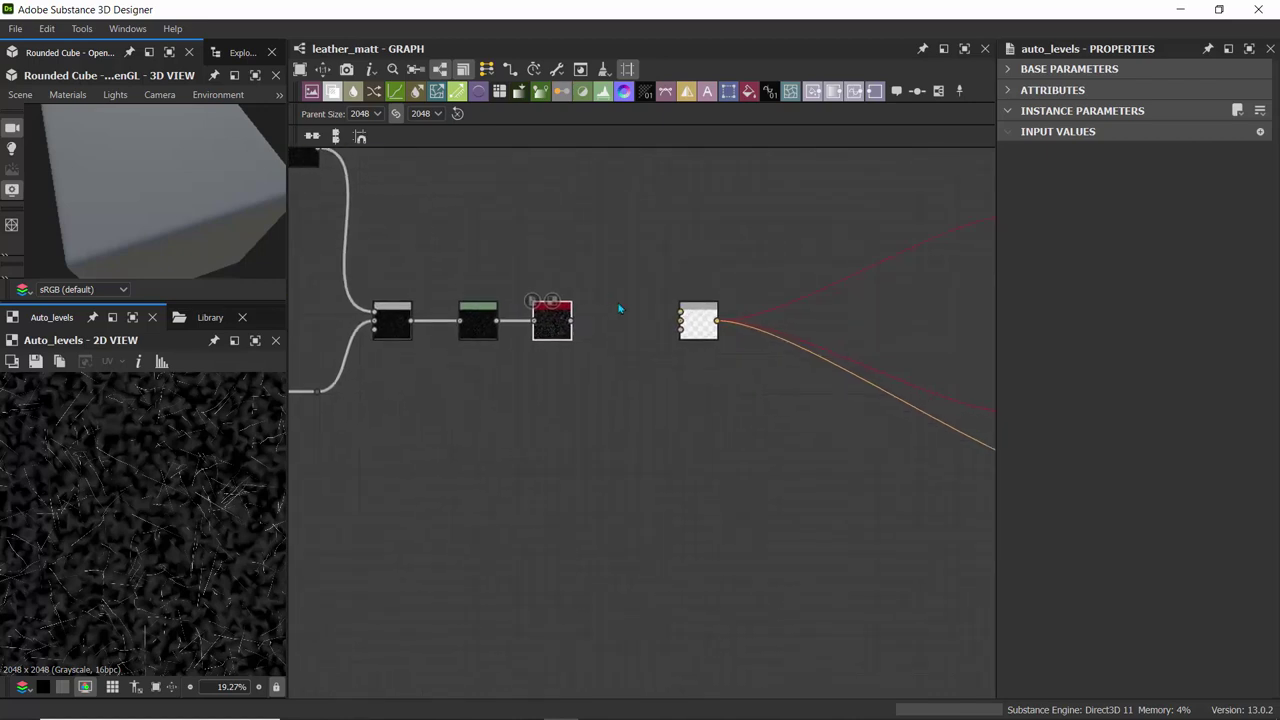
scroll(619, 309, up, 3)
drag(469, 353, 797, 326)
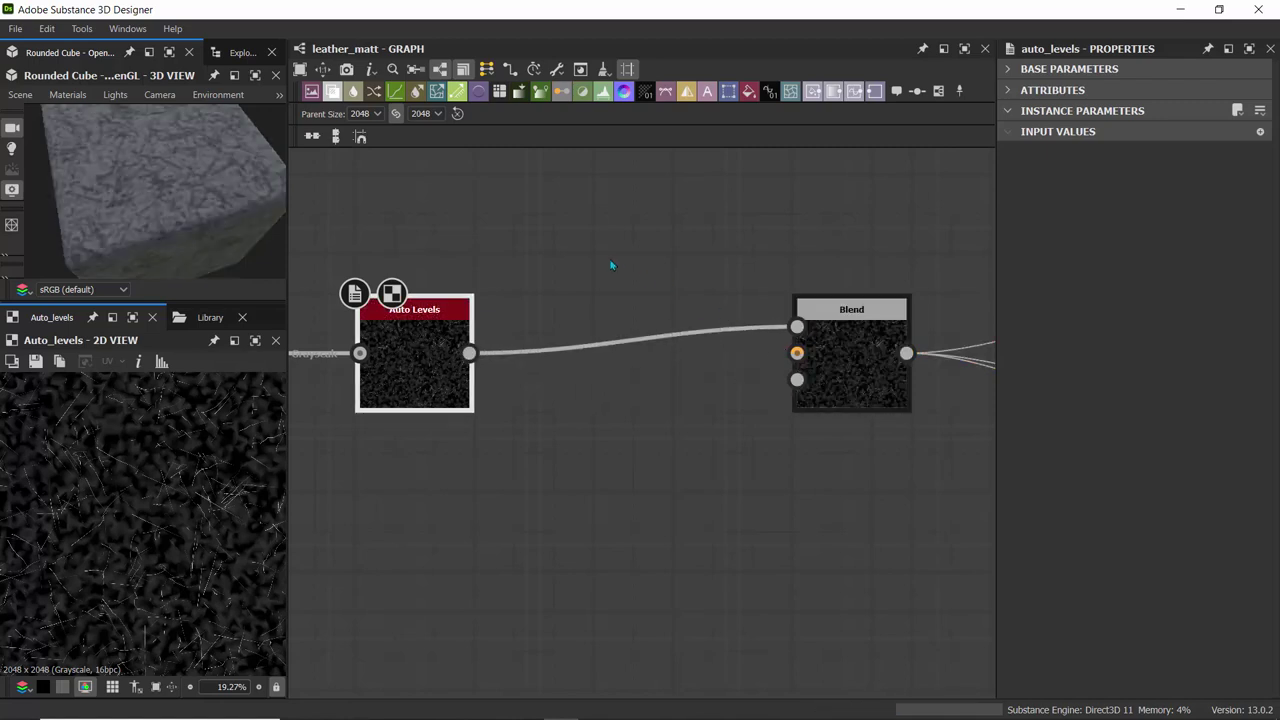
drag(180, 188, 229, 189)
scroll(146, 172, up, 5)
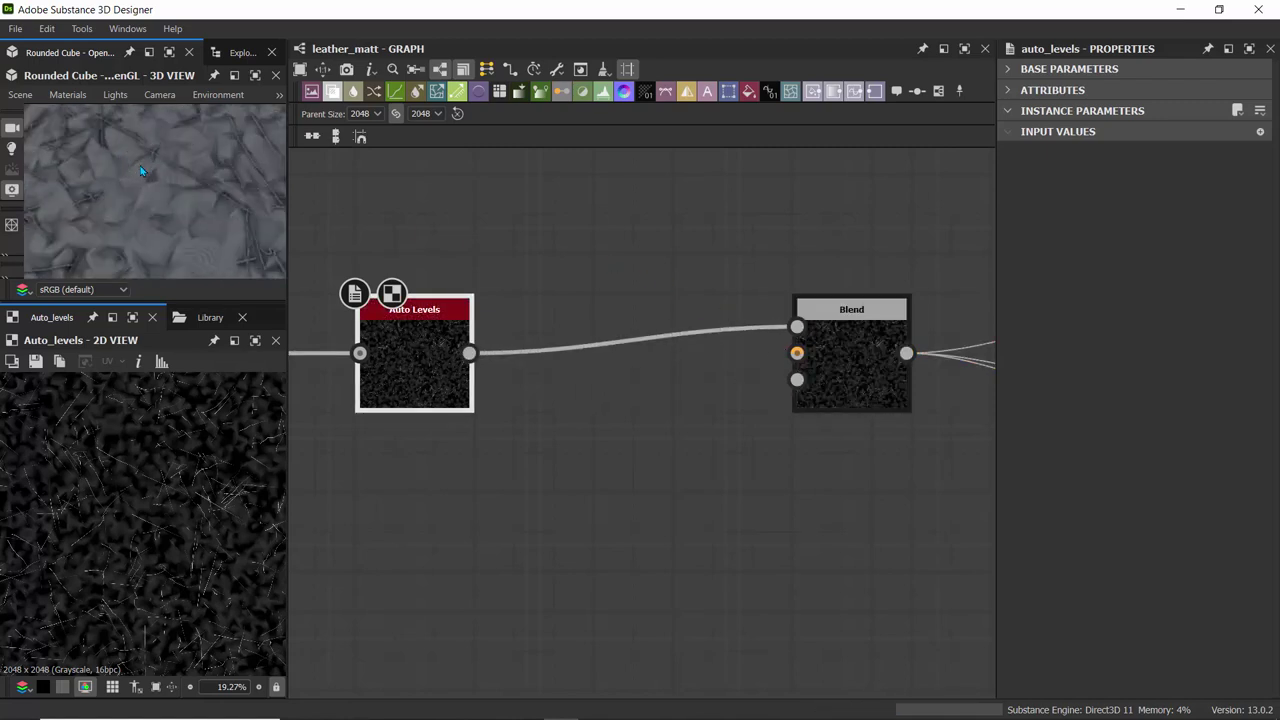
scroll(141, 171, down, 4)
drag(141, 171, 137, 137)
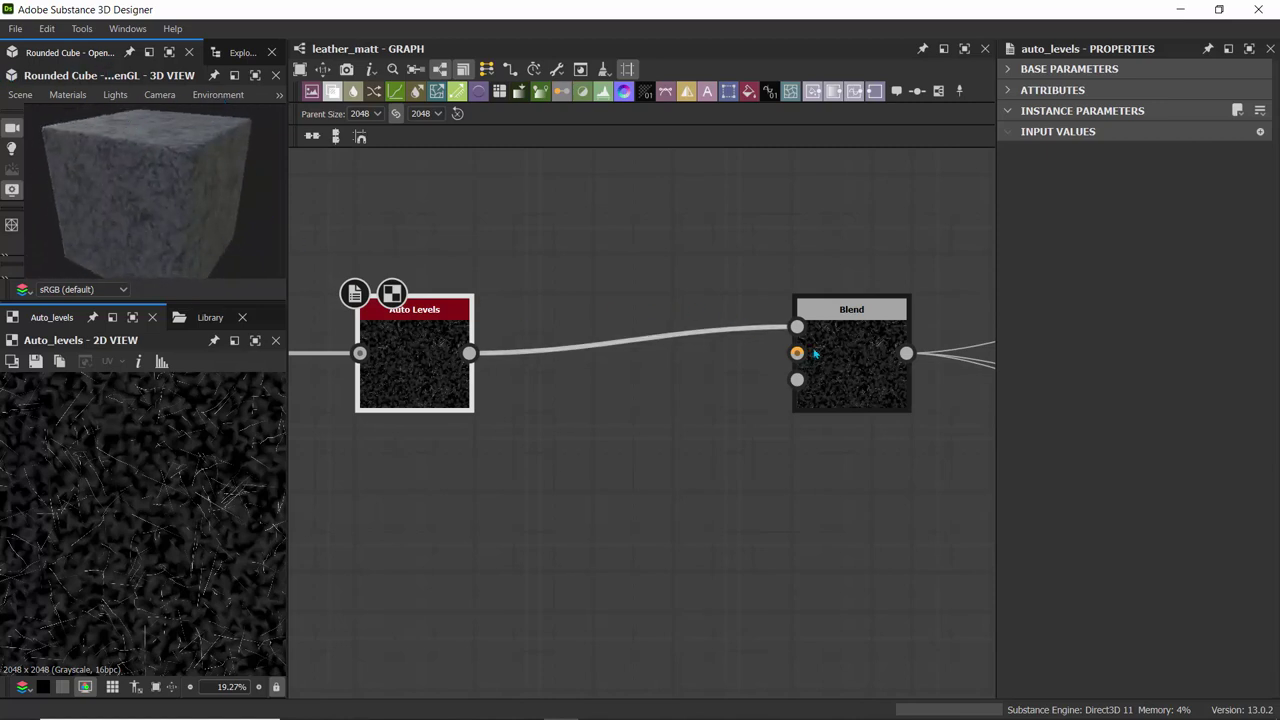
drag(821, 353, 688, 353)
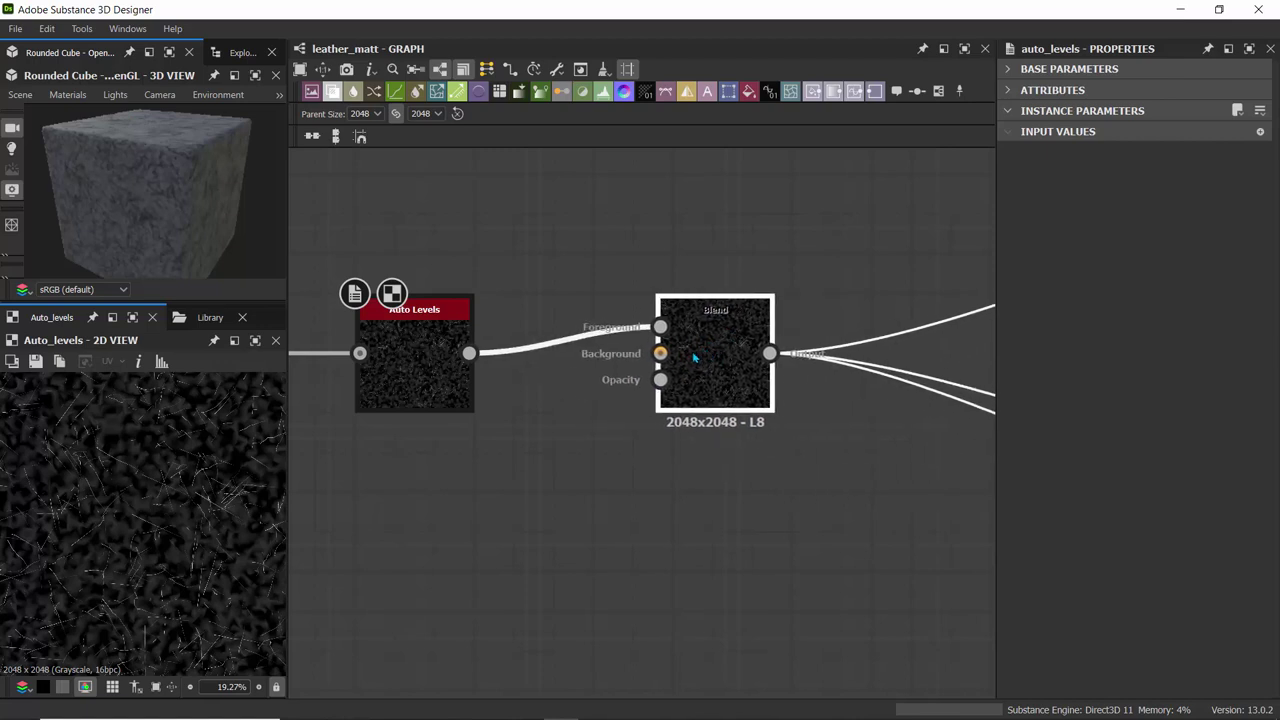
middle_drag(453, 442, 411, 464)
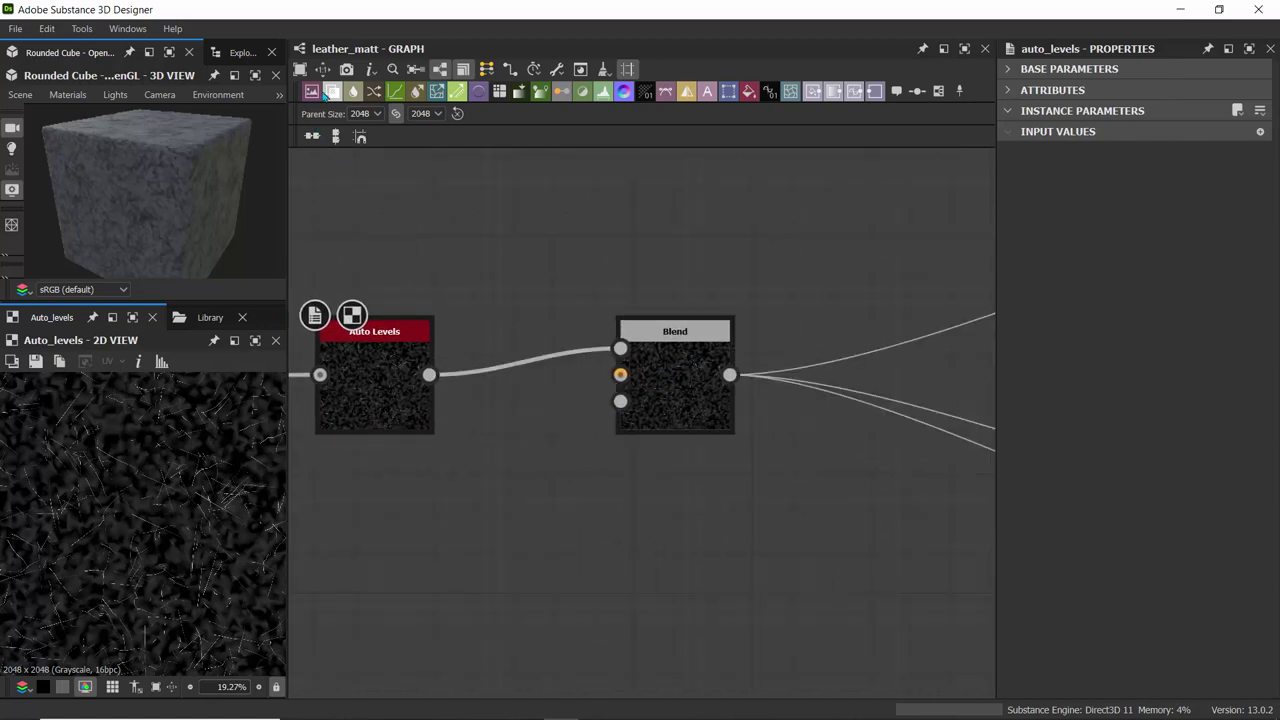
- Add a Blur node with Intensity 0 below the new Blend and feed it from the Auto Levels output
click(352, 91)
drag(666, 468, 666, 568)
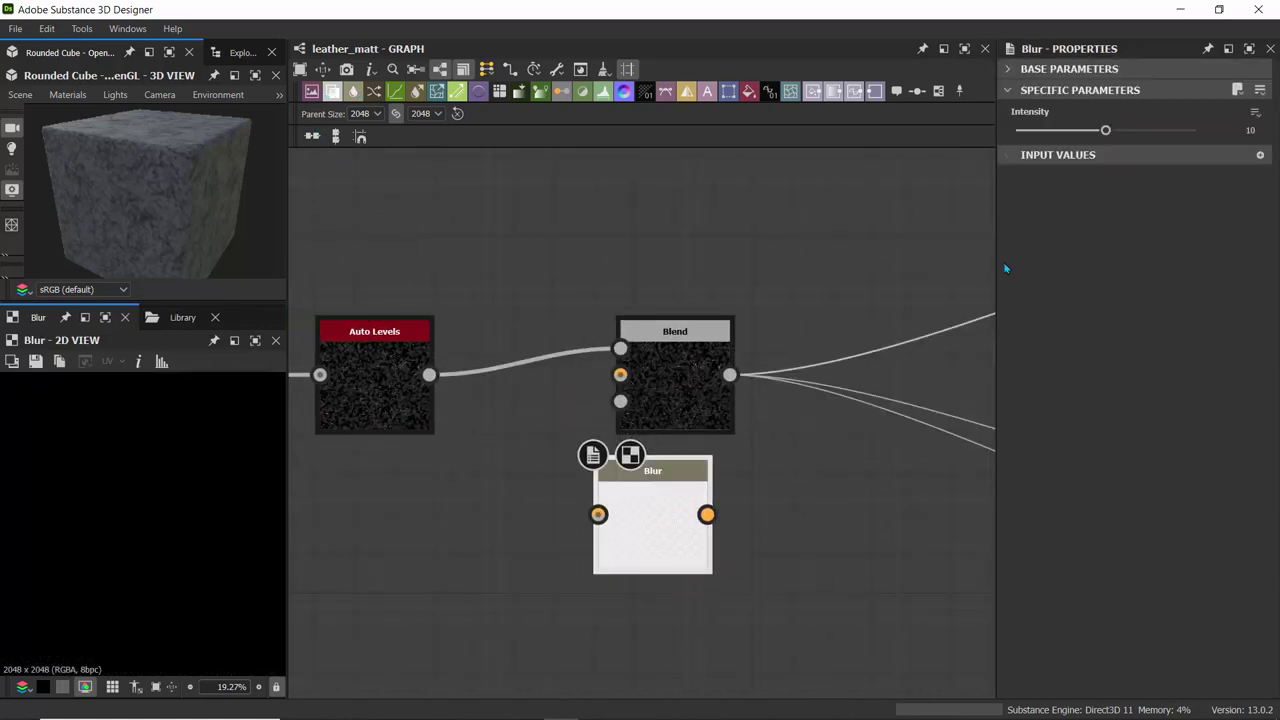
drag(1105, 130, 763, 135)
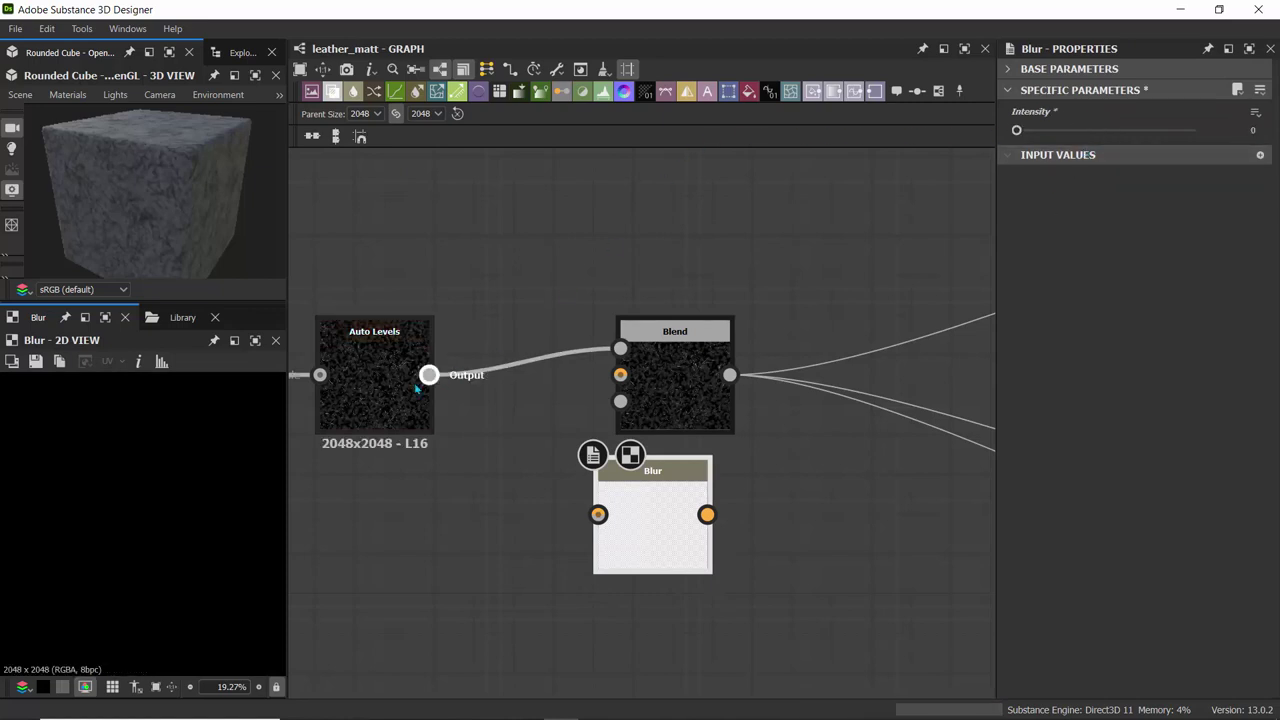
drag(429, 375, 598, 514)
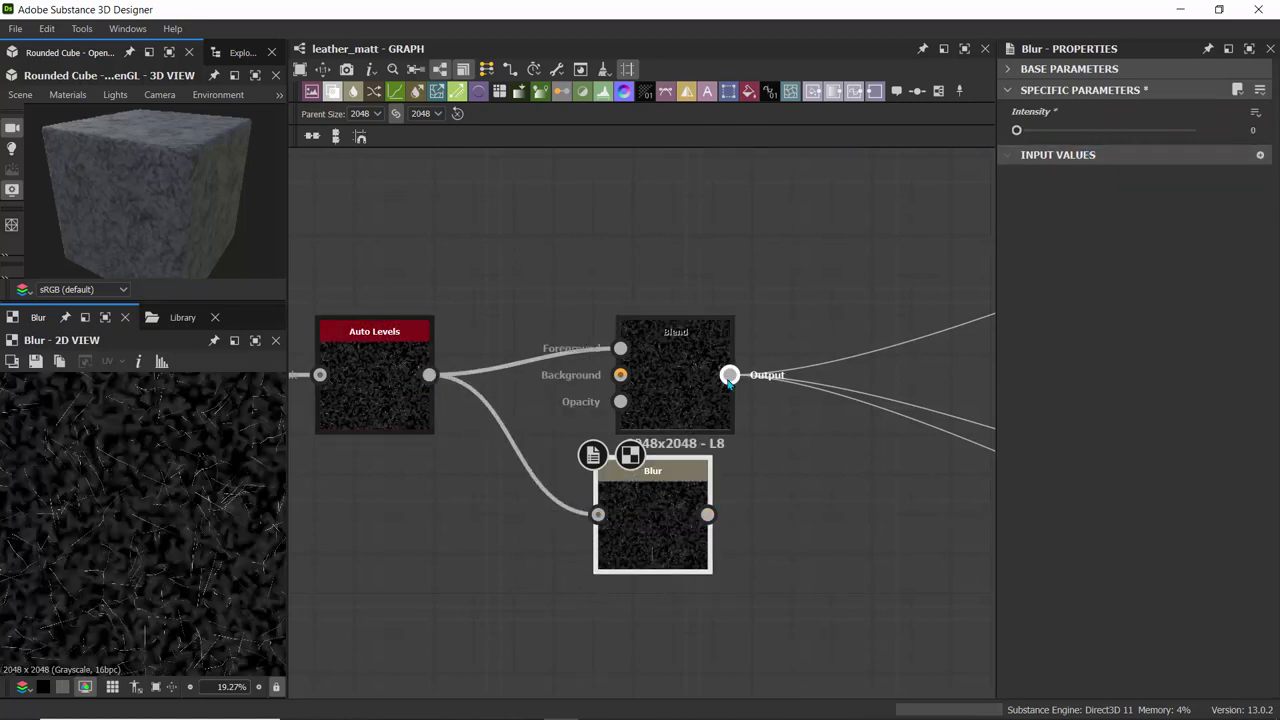
- Transfer the new Blend's outgoing links to the Blur output and delete that Blend
shift+drag(729, 375, 707, 514)
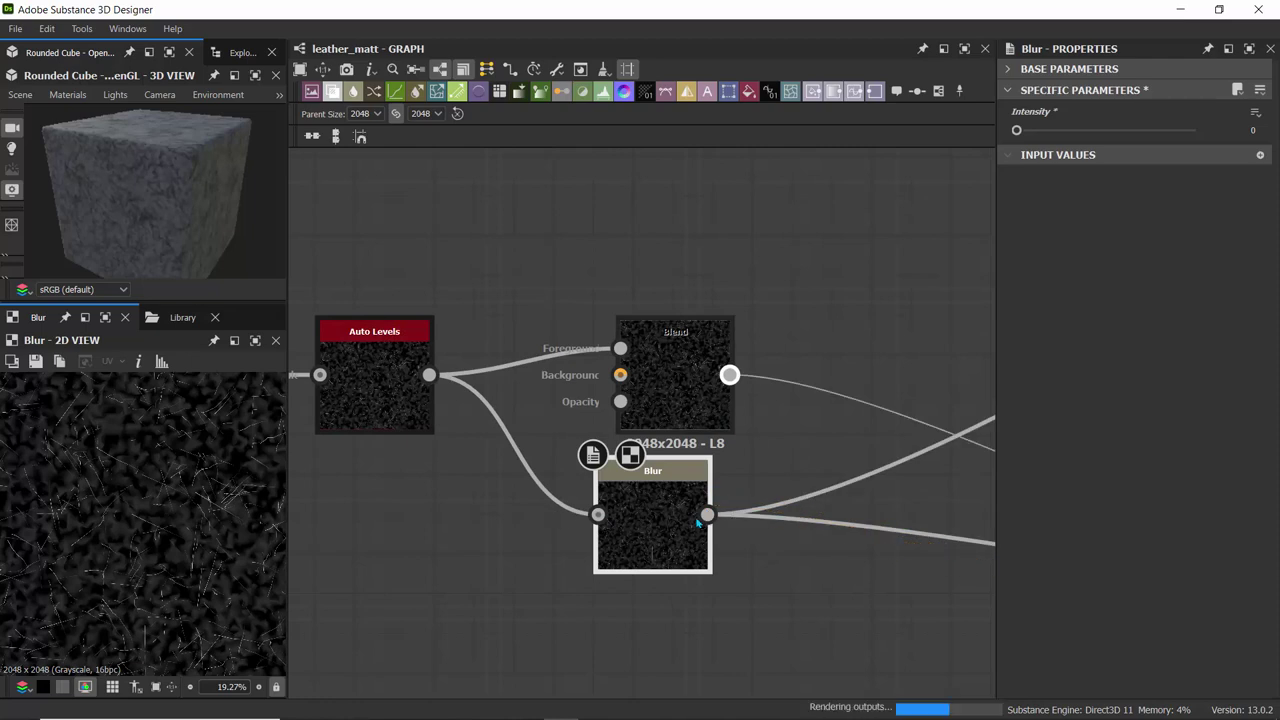
drag(689, 414, 665, 334)
key(Delete)
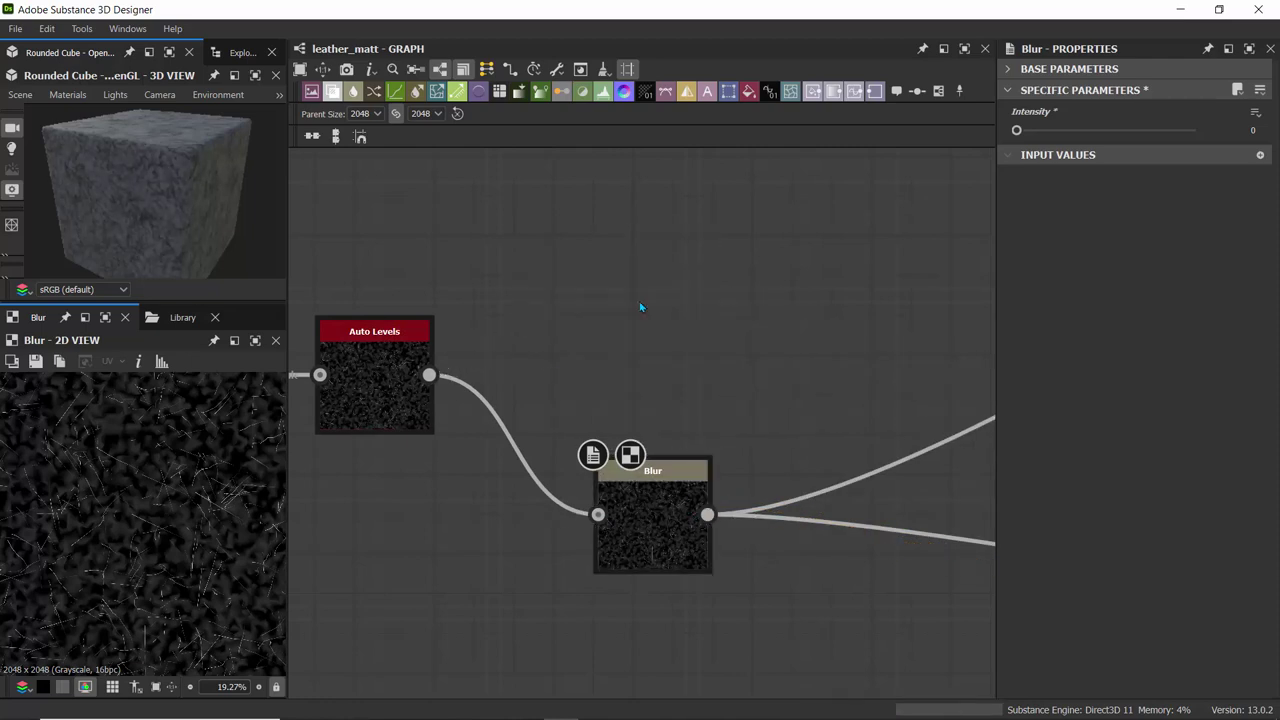
- Place the Blur in line with Auto Levels and connect its output to the Height output node
drag(651, 500, 687, 357)
scroll(597, 243, down, 5)
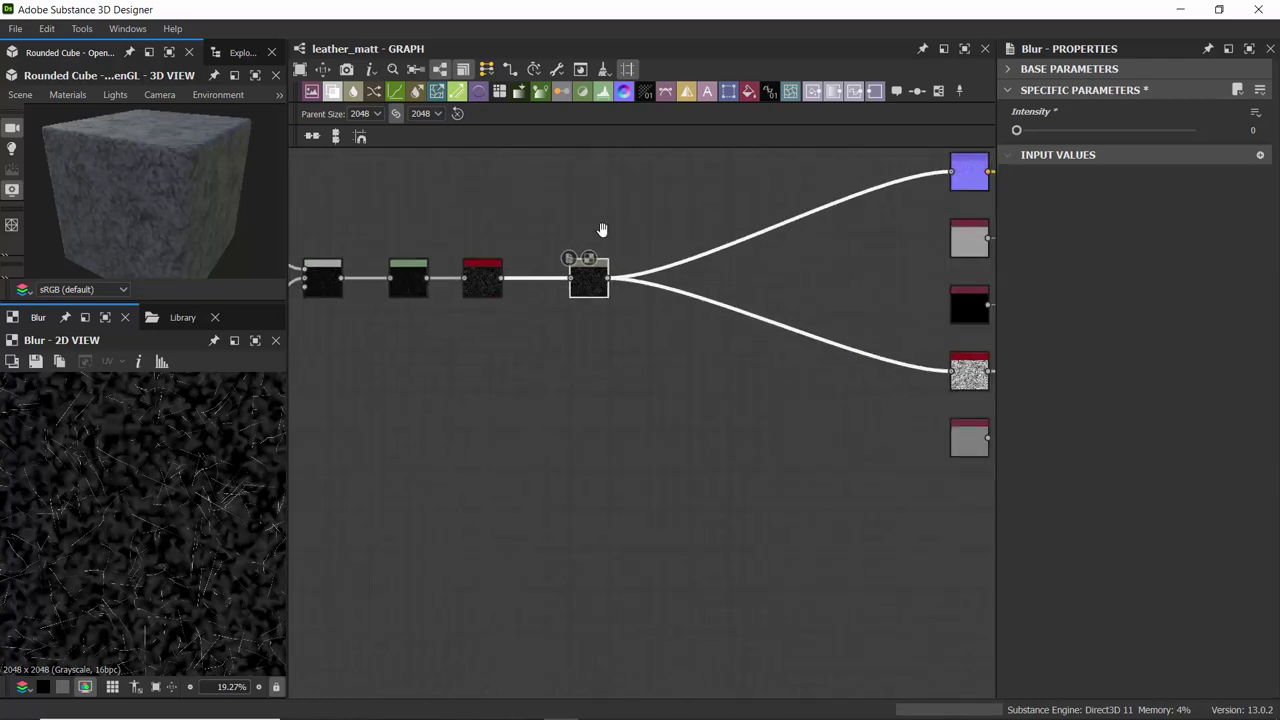
middle_drag(603, 229, 490, 230)
drag(491, 273, 912, 432)
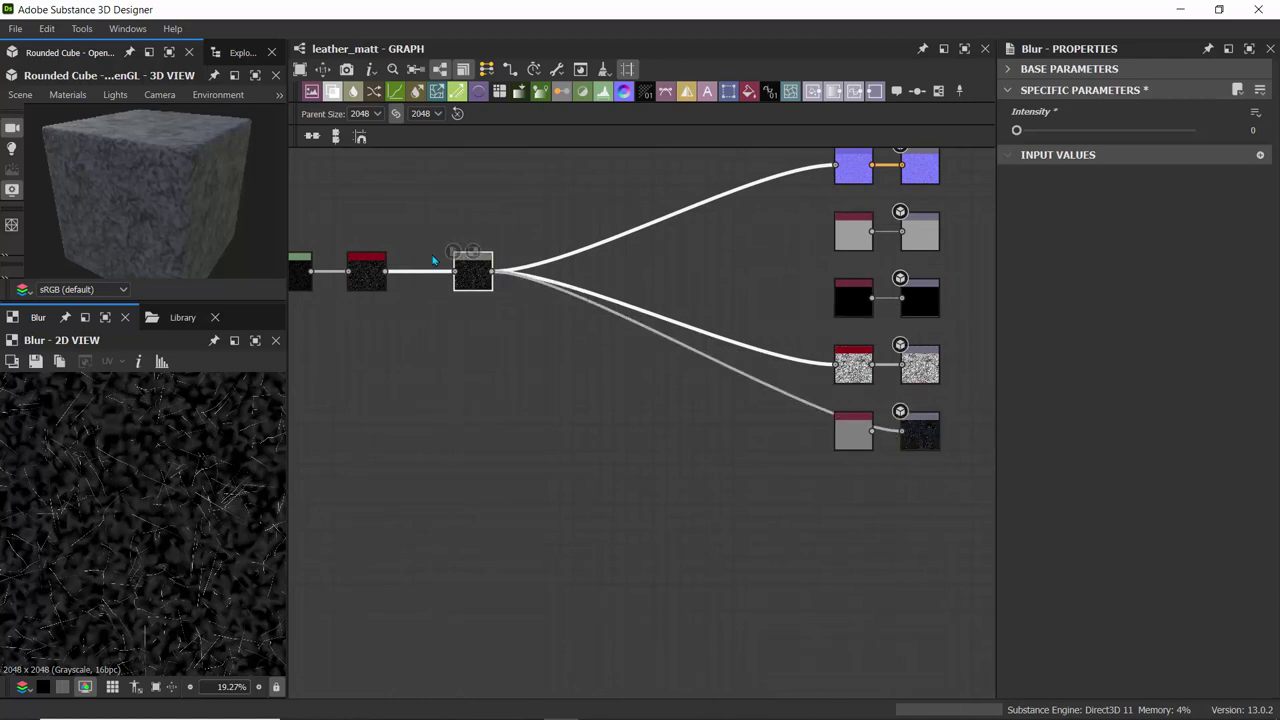
- Open the properties of the Levels node before Auto Levels and show its level values as sliders
middle_drag(357, 183, 640, 286)
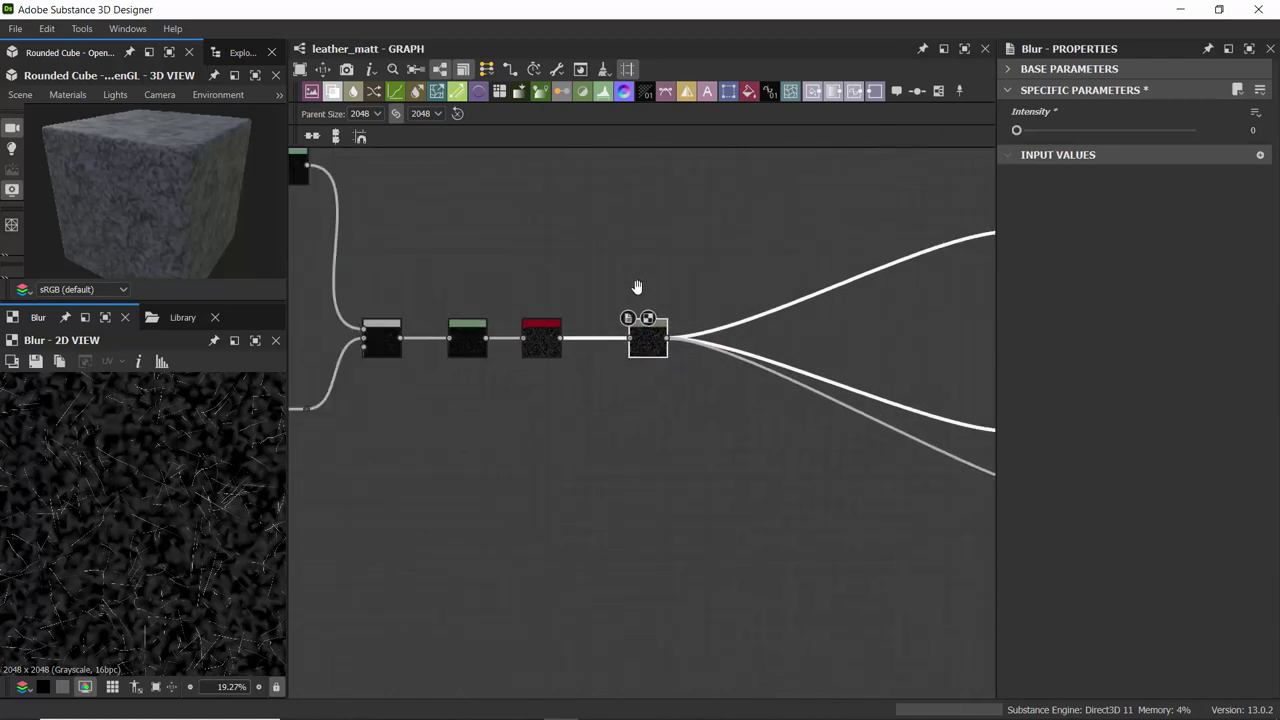
click(571, 374)
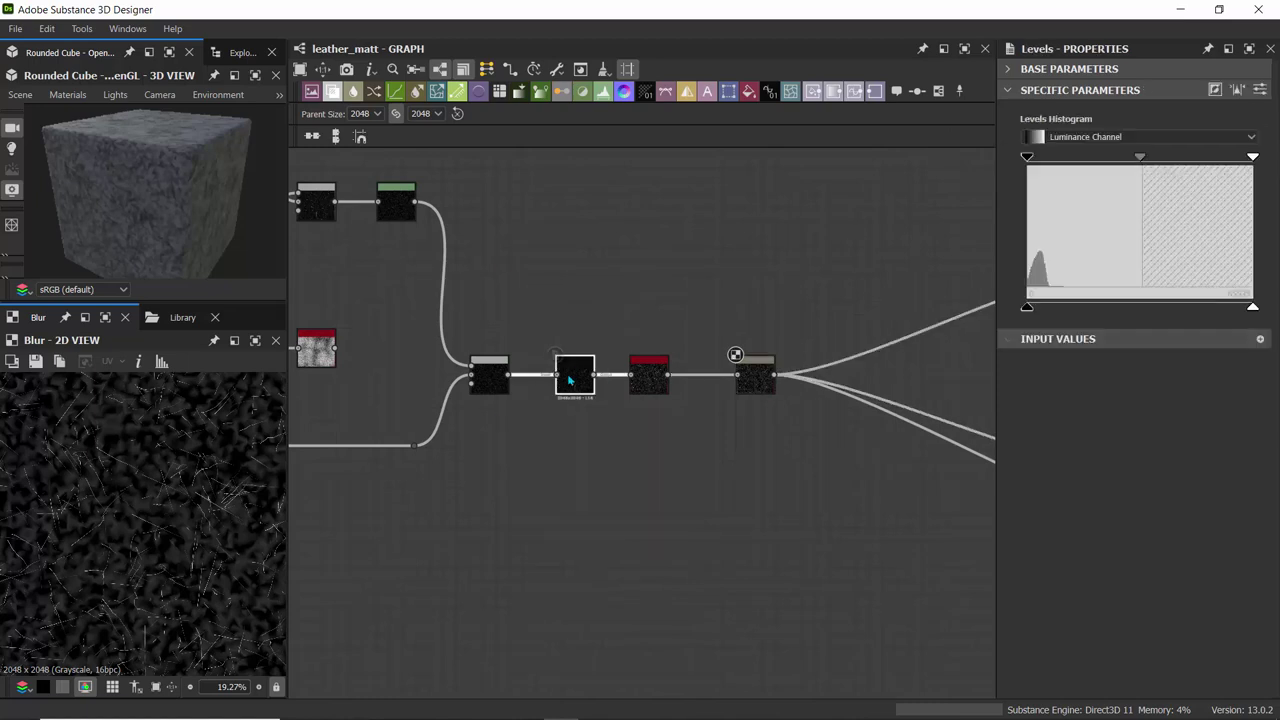
click(1260, 91)
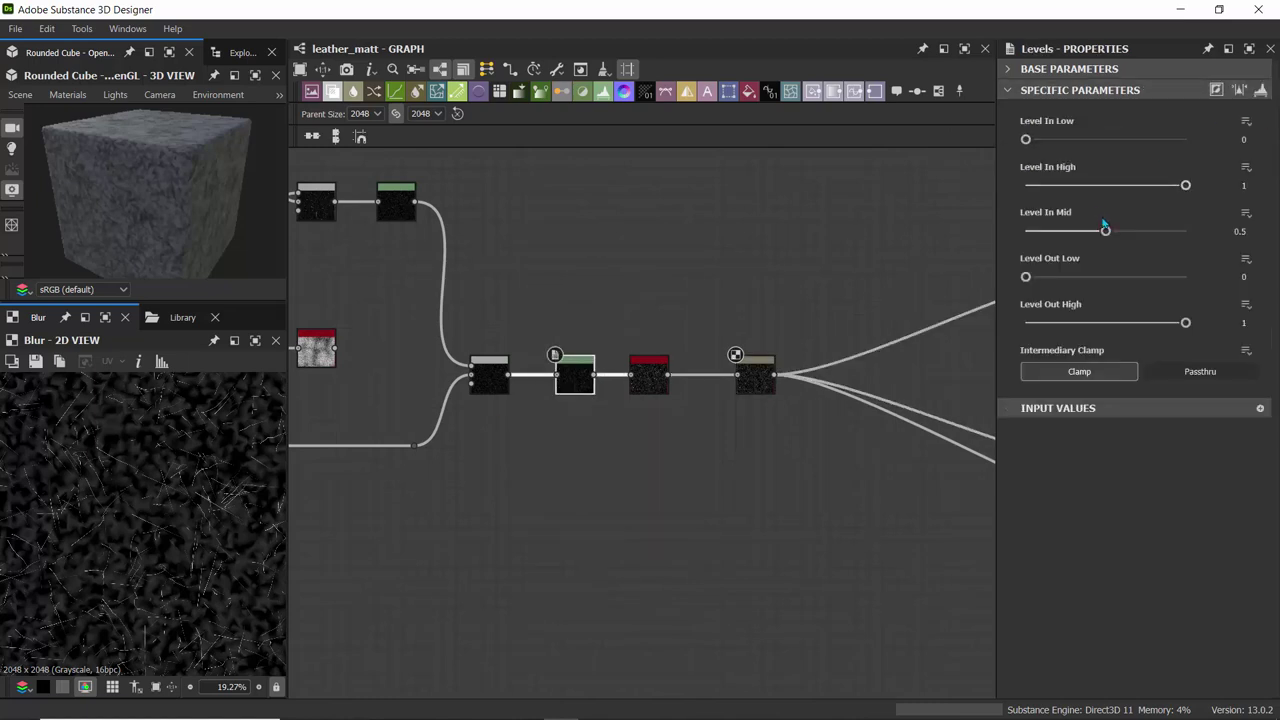
mouse_move(1105, 231)
mouse_down()
mouse_move(1081, 231)
mouse_move(1105, 231)
mouse_up()
- Connect the Auto Levels output of the Voronoi Fractal branch to the final Blend's Background, replacing the link from the dot node
middle_drag(333, 280, 438, 230)
scroll(594, 365, up, 5)
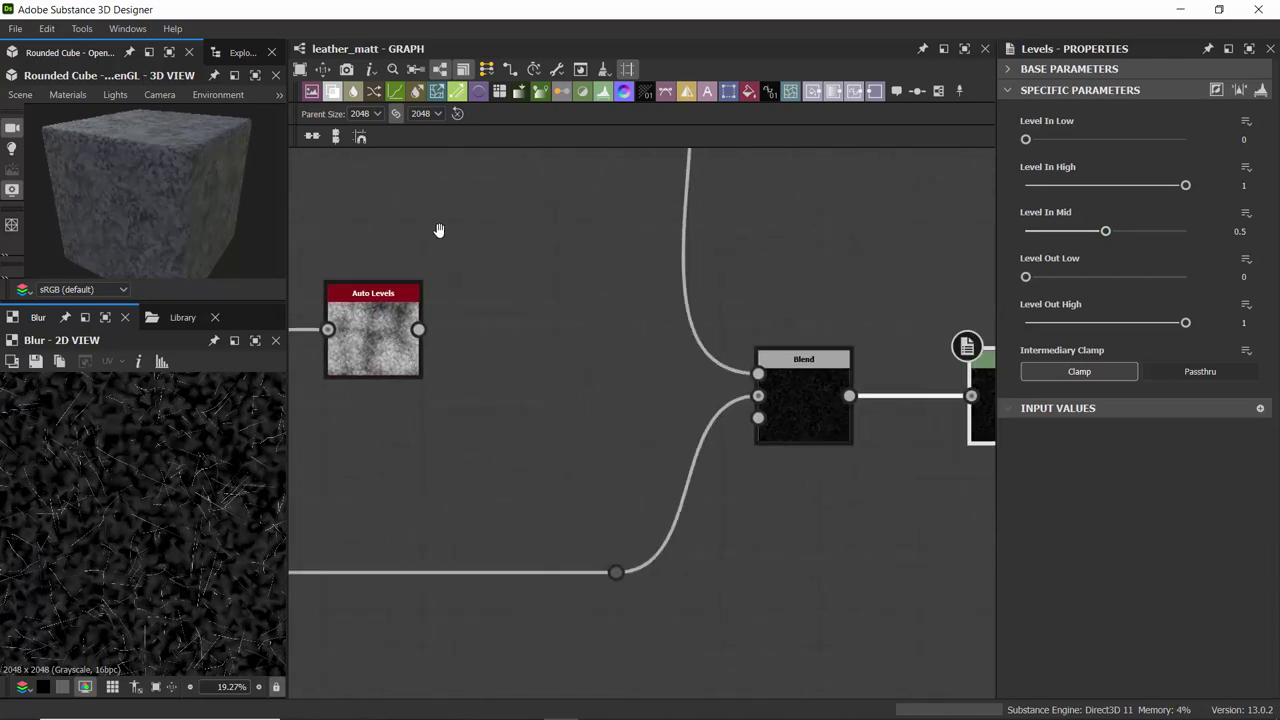
scroll(455, 238, down, 3)
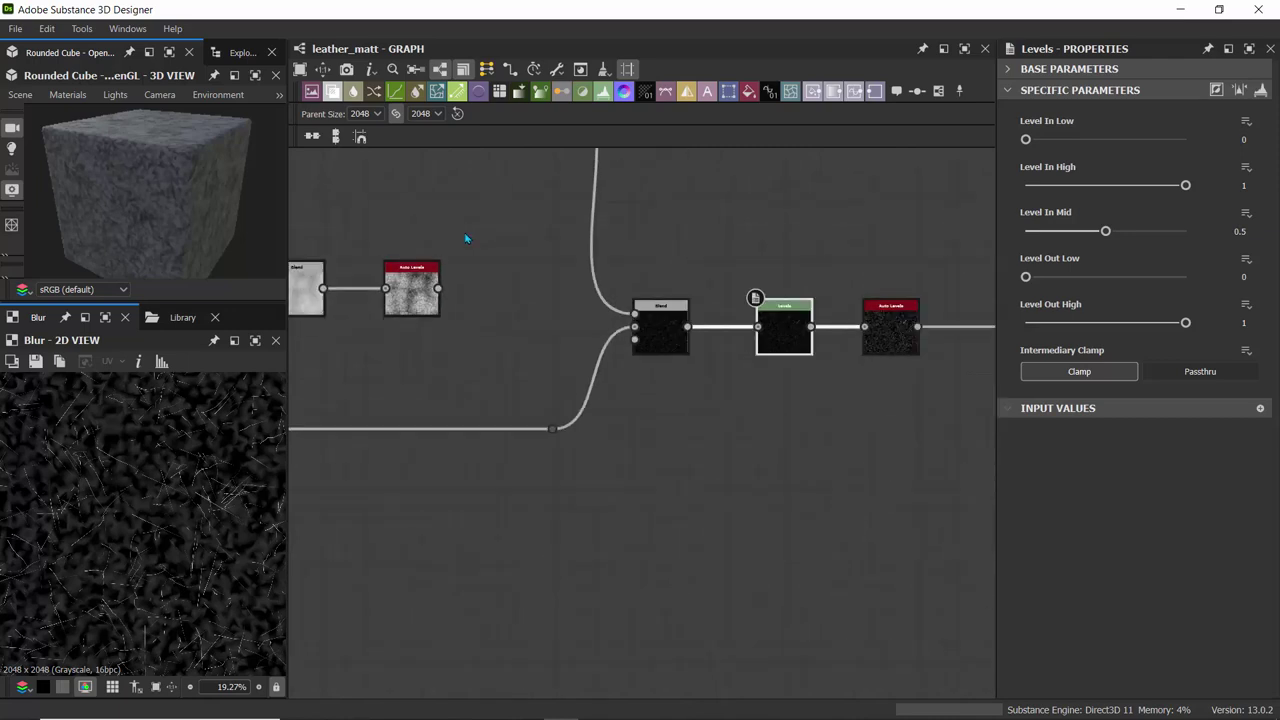
middle_drag(506, 222, 620, 243)
drag(646, 315, 843, 353)
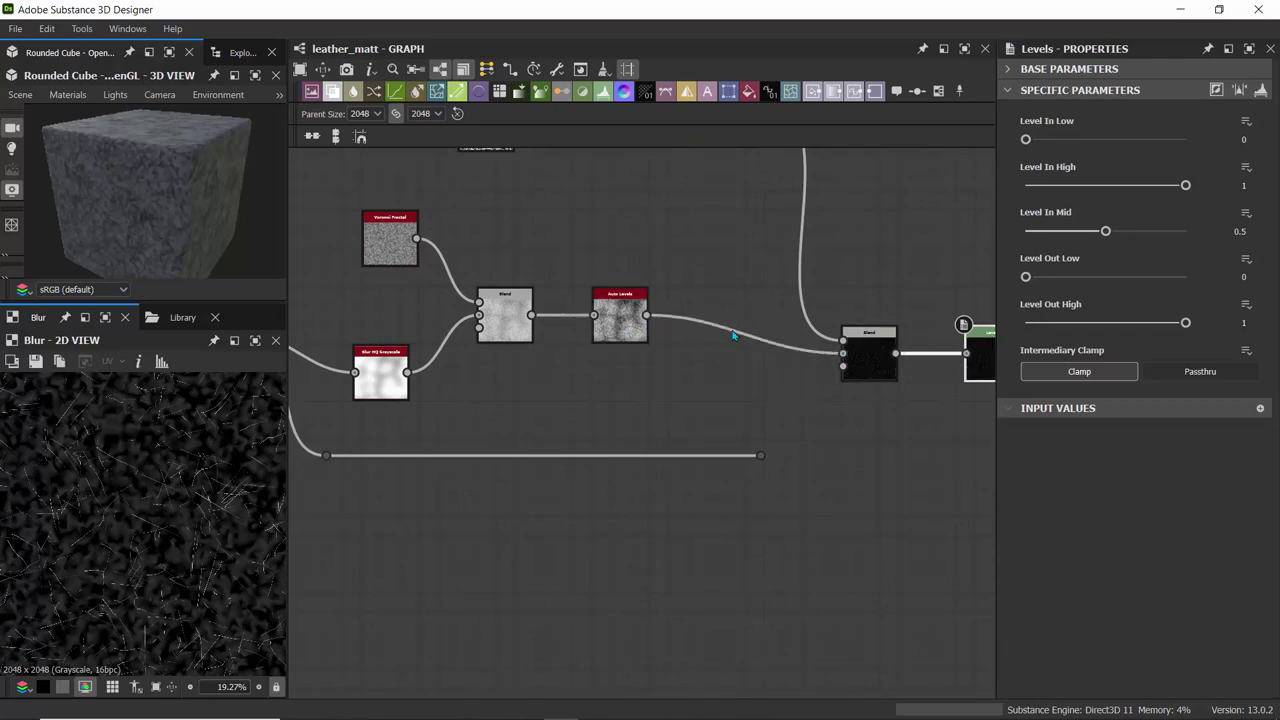
- Examine the final Blend and Blur results in the 2D view and the leather surface on the 3D cube
middle_drag(671, 260, 490, 256)
click(688, 352)
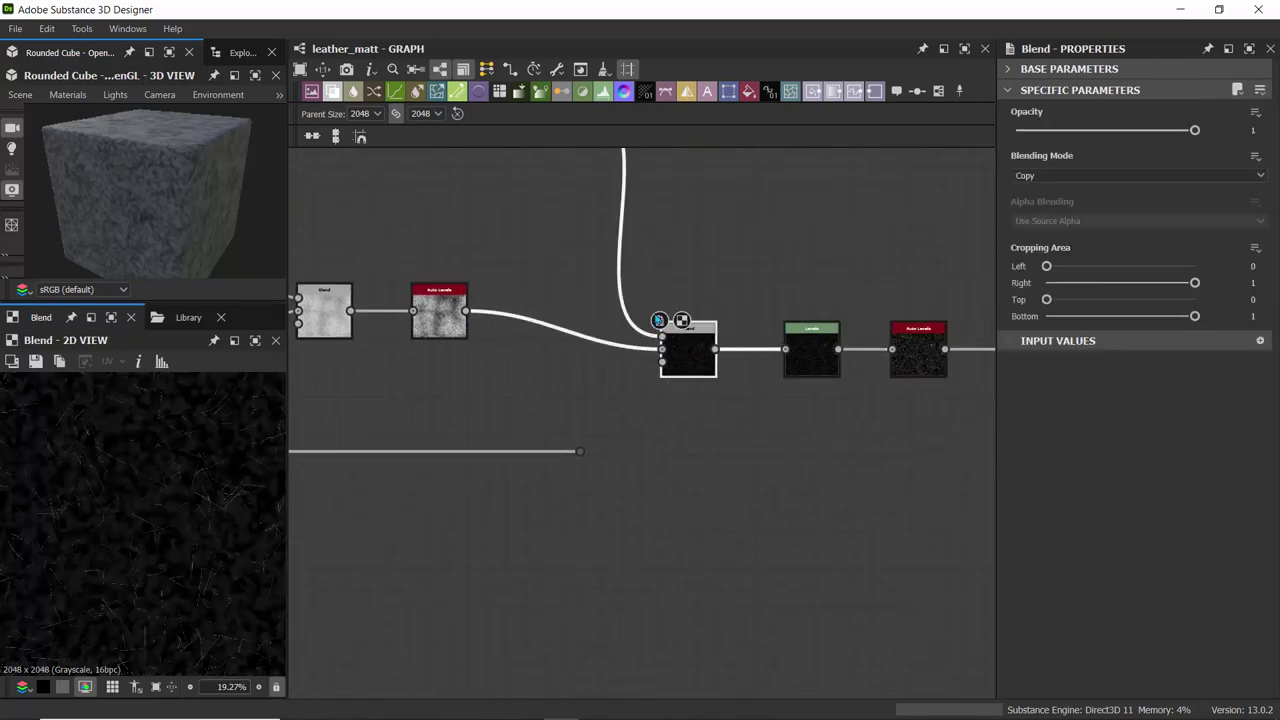
scroll(743, 256, down, 2)
middle_drag(910, 323, 698, 316)
click(798, 330)
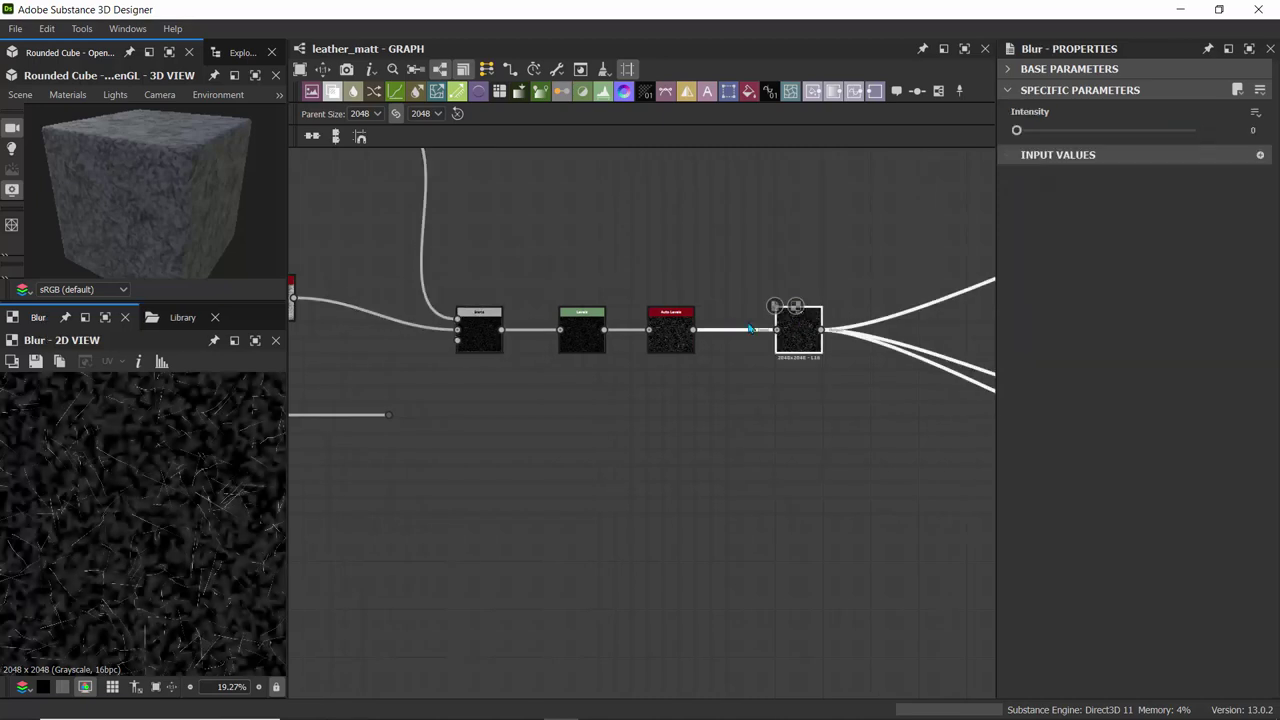
drag(123, 173, 174, 90)
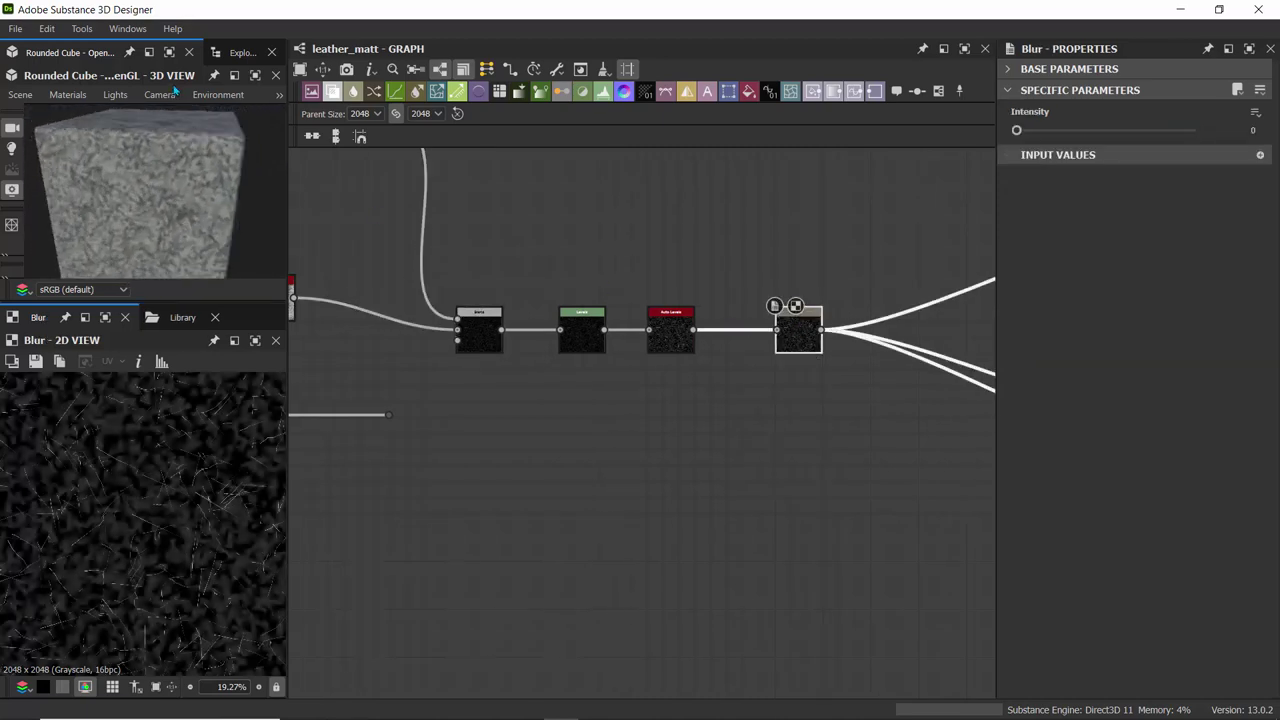
scroll(170, 174, up, 5)
scroll(154, 182, down, 5)
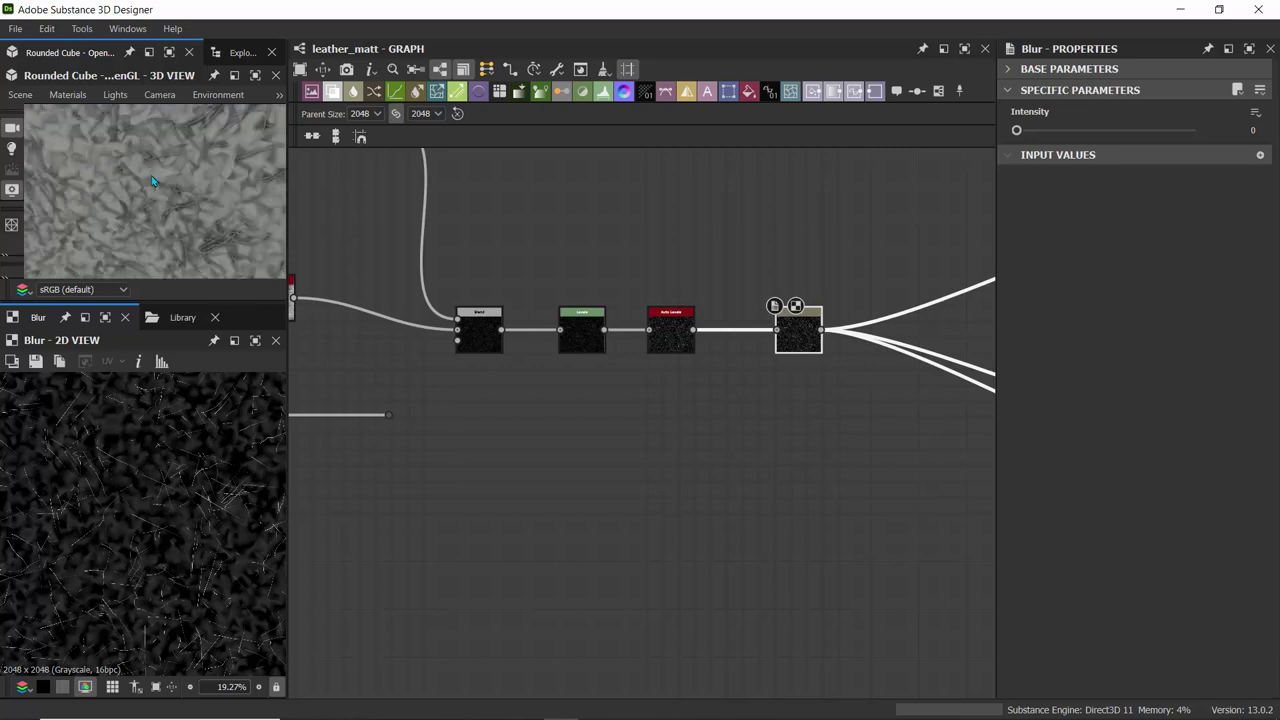
drag(112, 200, 112, 172)
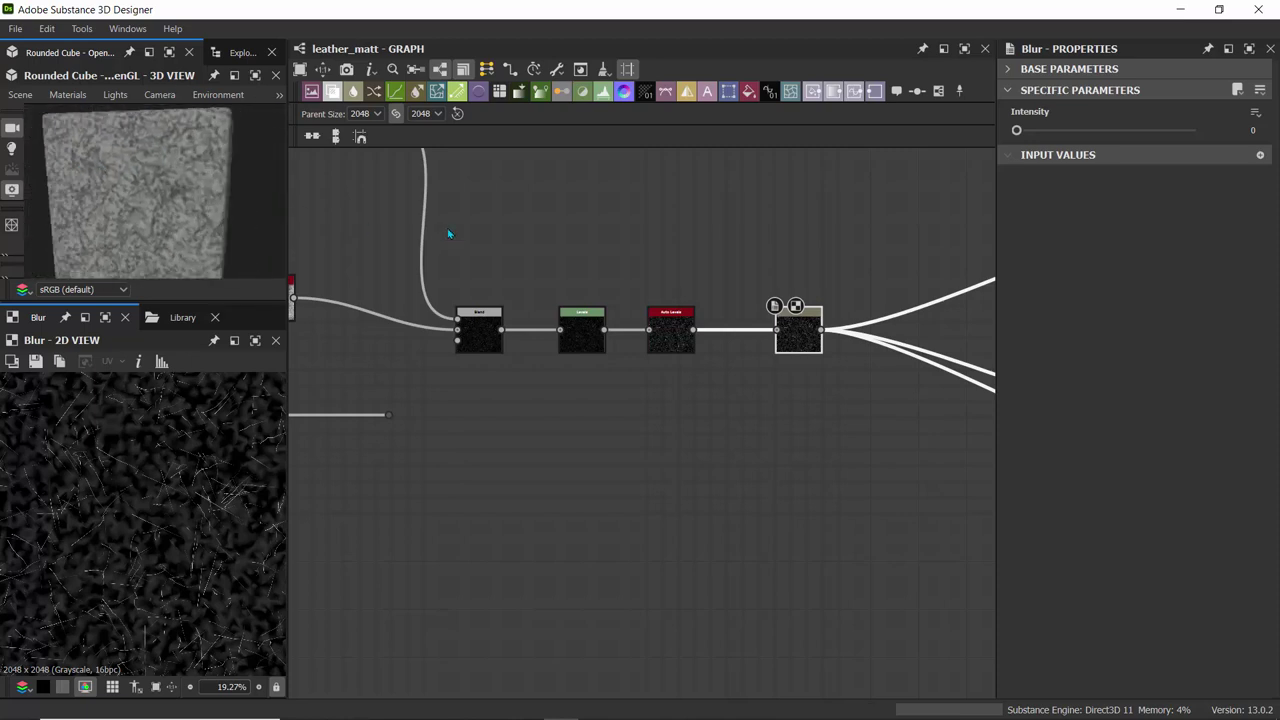
- Set both the X Amount and Y Amount of the Triangle Grid Grayscale node to 128
scroll(448, 210, down, 3)
middle_drag(448, 203, 610, 316)
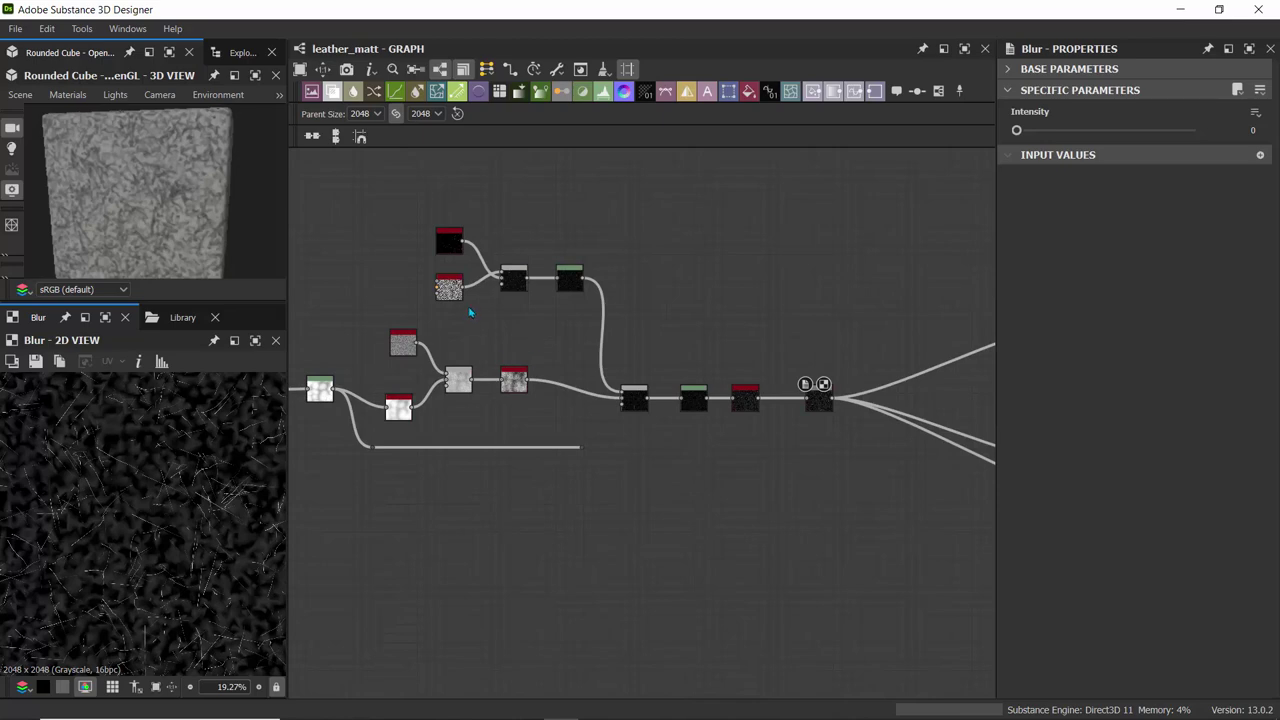
scroll(469, 313, up, 5)
double_click(399, 236)
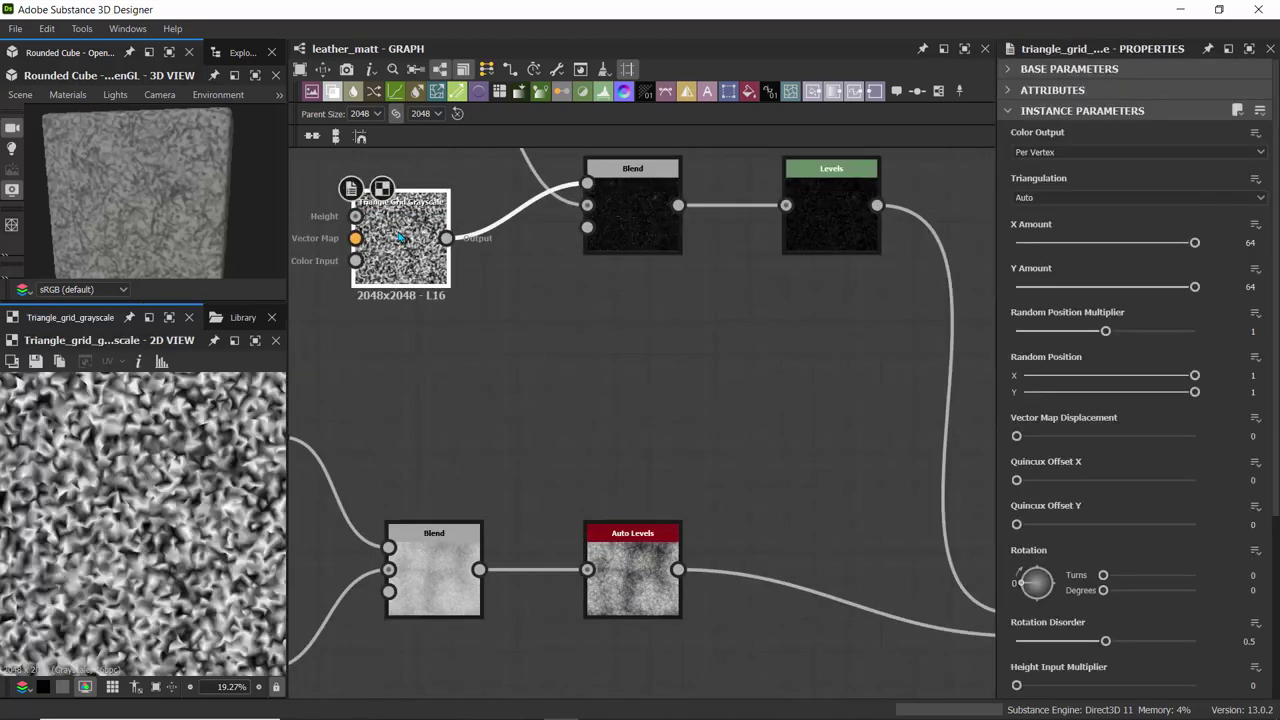
double_click(1211, 242)
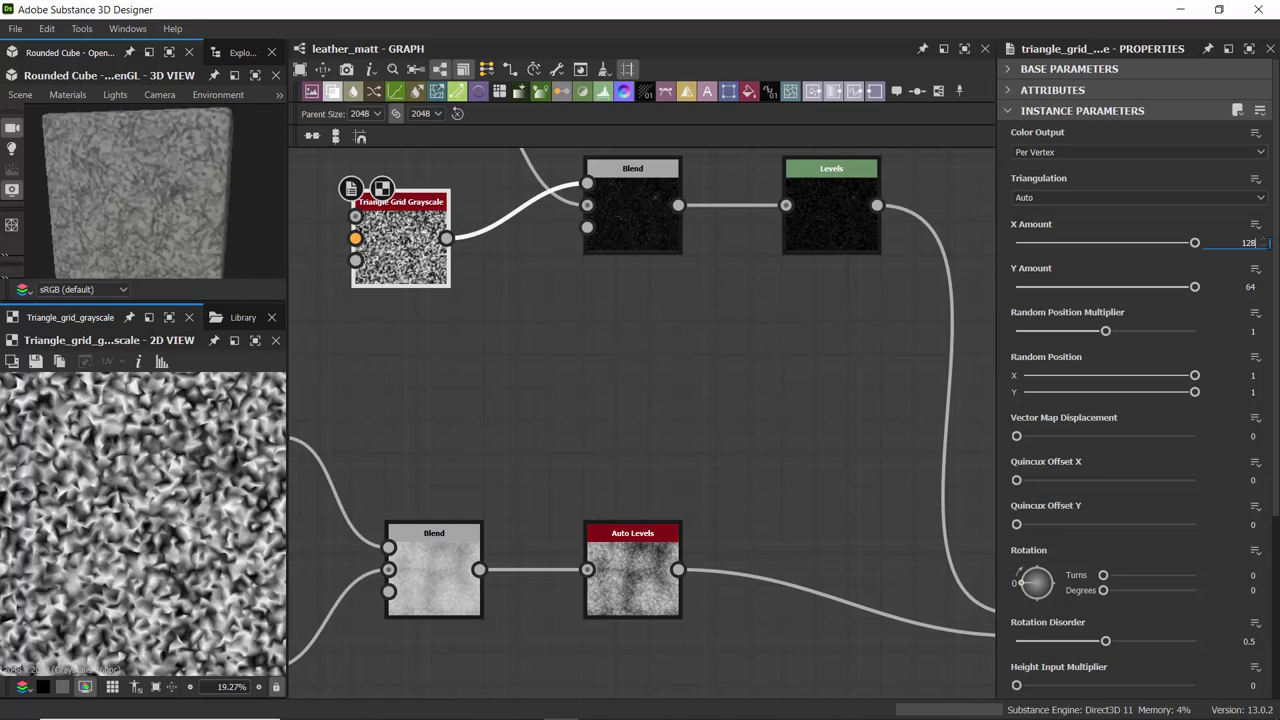
text(128)
key(Return)
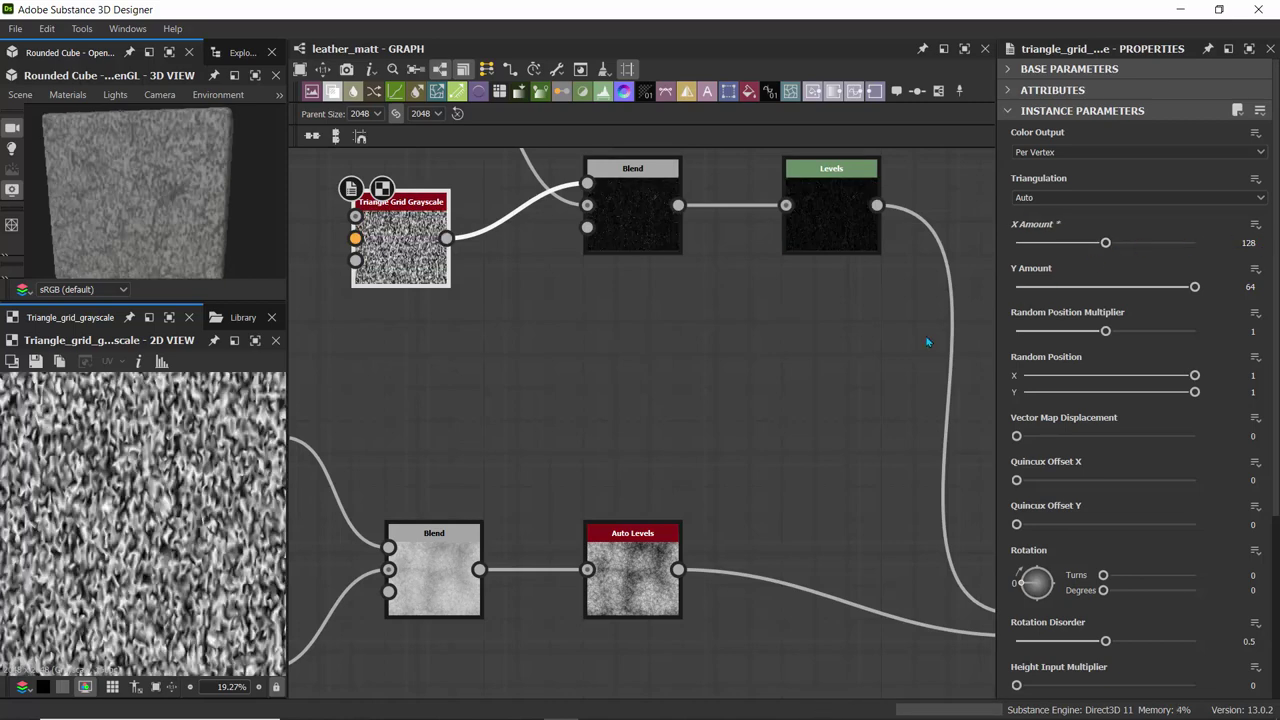
double_click(1245, 288)
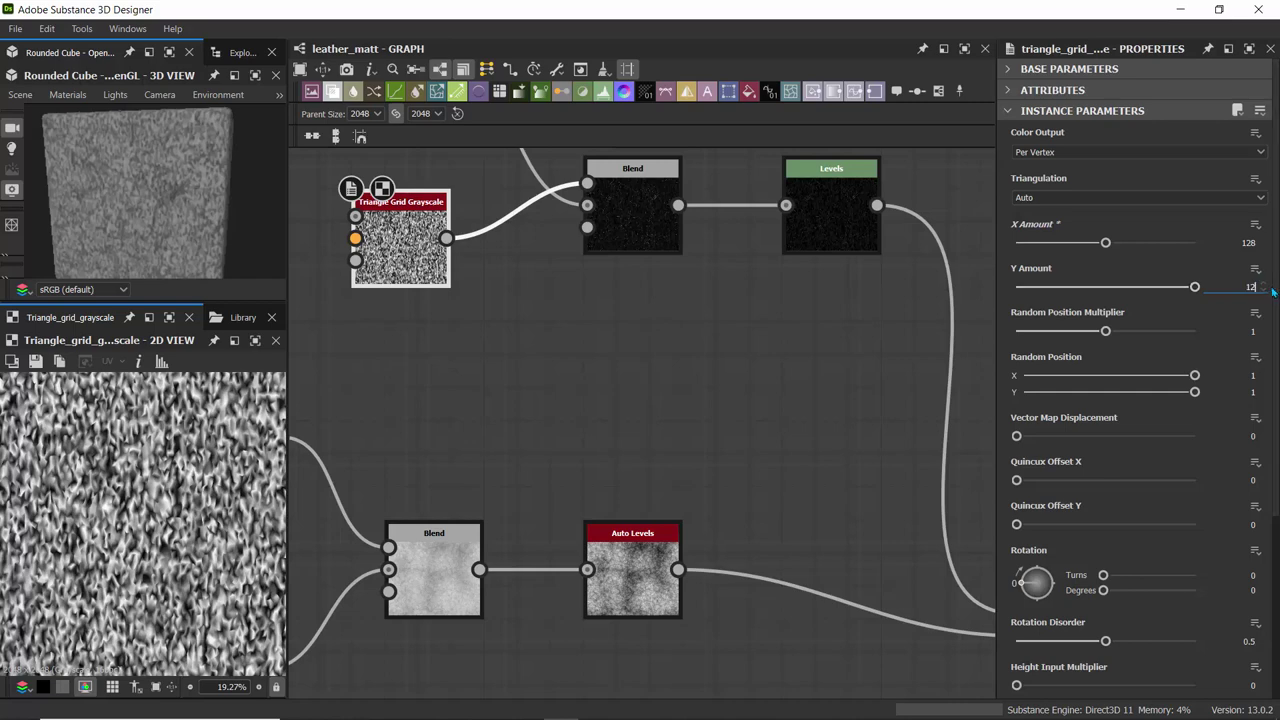
text(128)
key(Return)
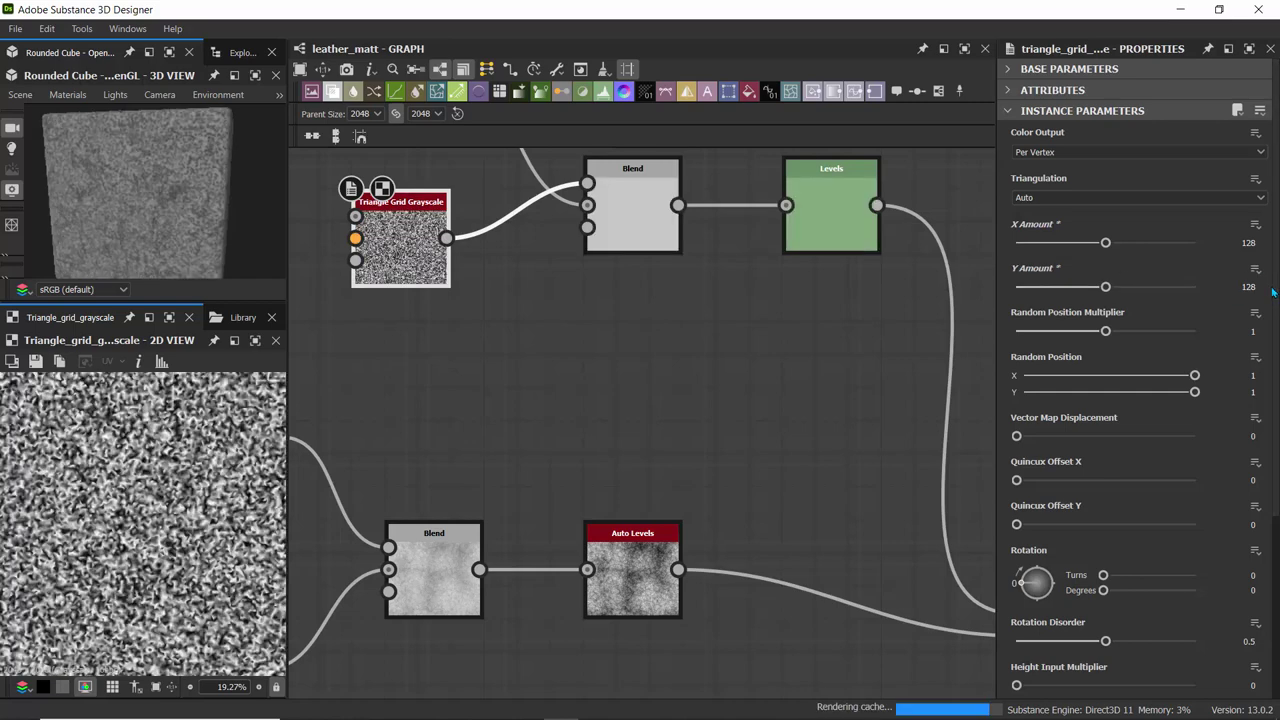
- Examine the leather surface on the 3D cube from several angles and distances, and the Levels and Blur HQ nodes feeding it
drag(105, 163, 259, 231)
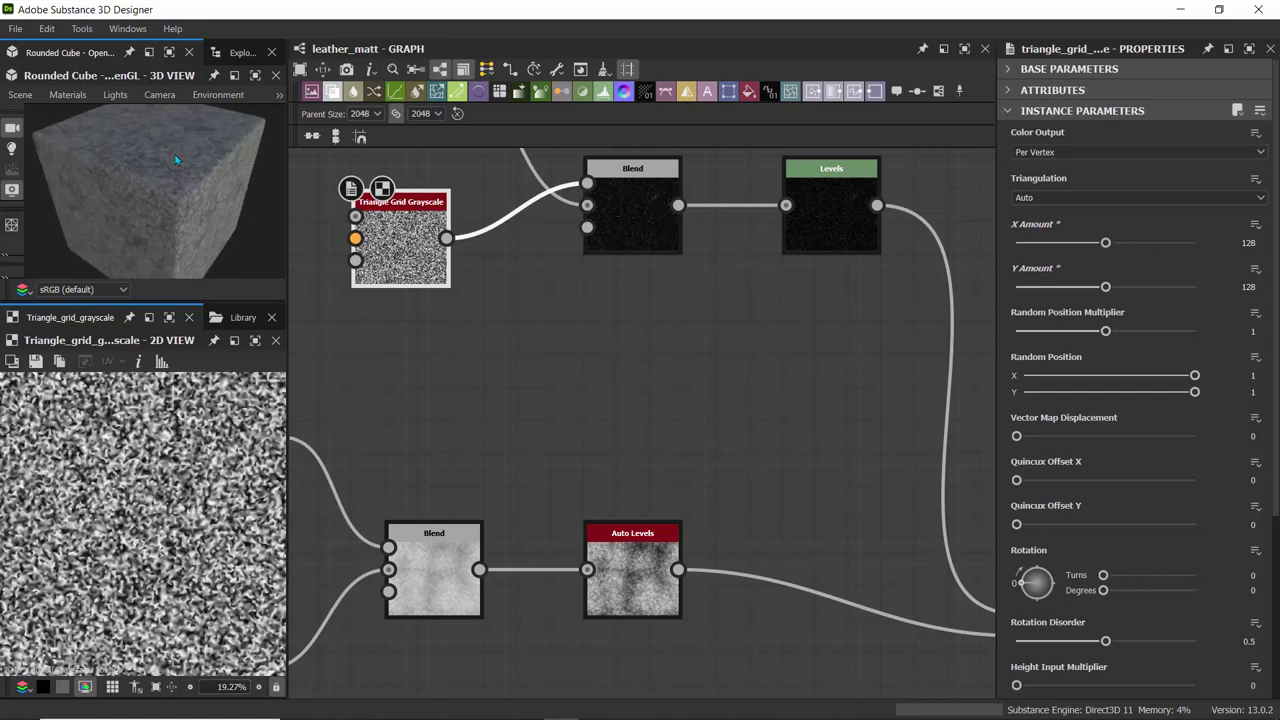
scroll(173, 155, up, 3)
scroll(173, 156, down, 3)
mouse_move(160, 149)
mouse_down()
mouse_move(234, 211)
mouse_move(155, 133)
mouse_up()
scroll(180, 203, up, 5)
scroll(158, 181, down, 3)
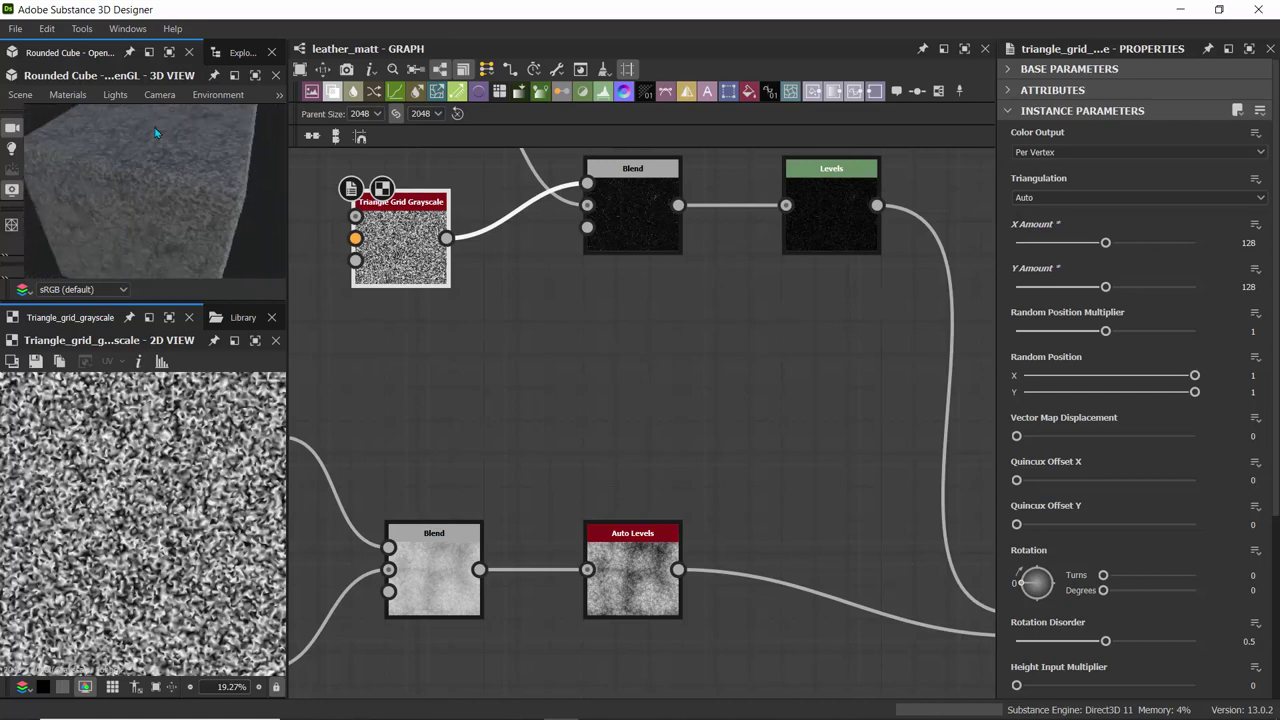
scroll(630, 328, down, 3)
scroll(606, 335, down, 2)
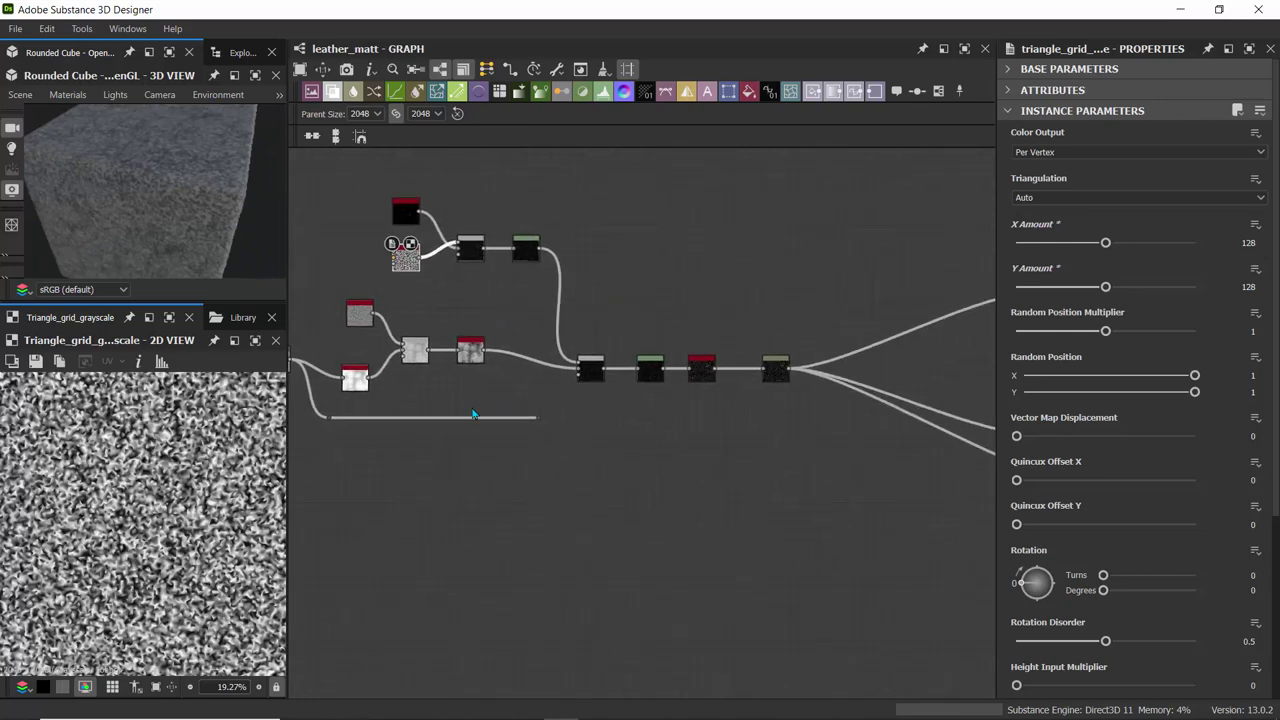
middle_drag(413, 392, 581, 398)
scroll(480, 398, up, 5)
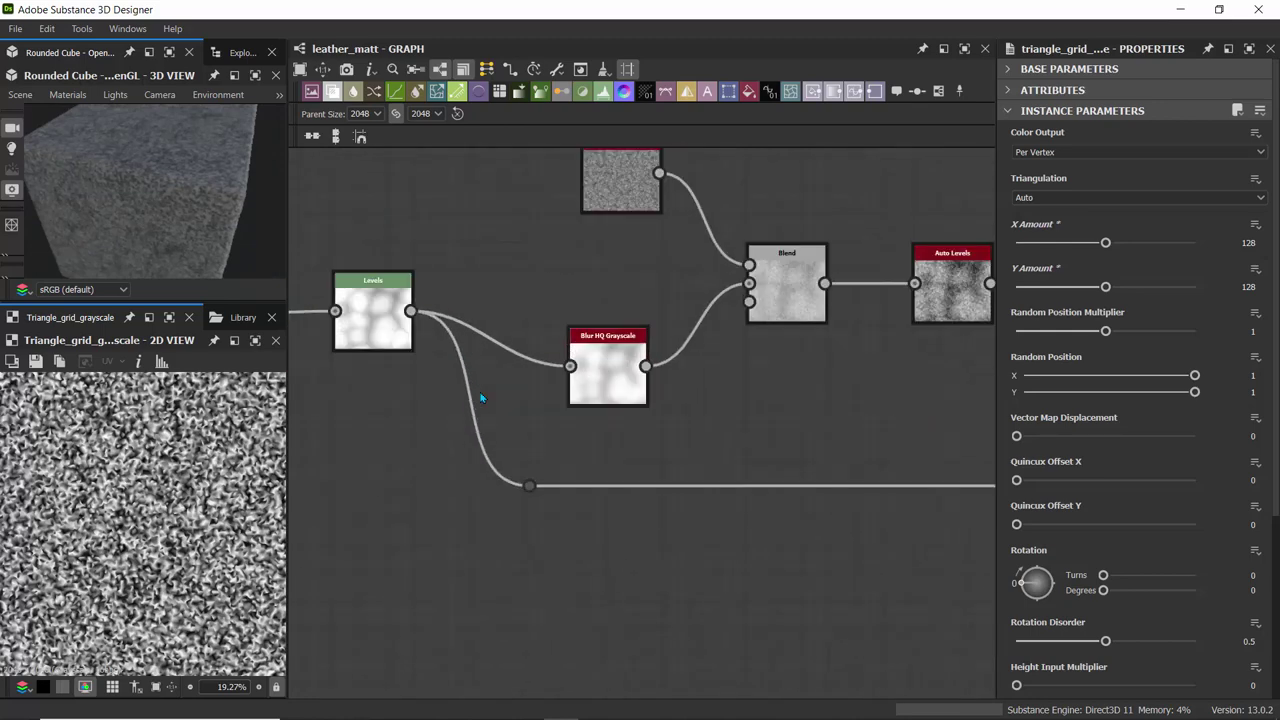
- Delete the unused dot node below the Blur HQ Grayscale node and move the Levels node feeding it closer in line
scroll(480, 398, down, 2)
drag(498, 427, 968, 509)
key(Delete)
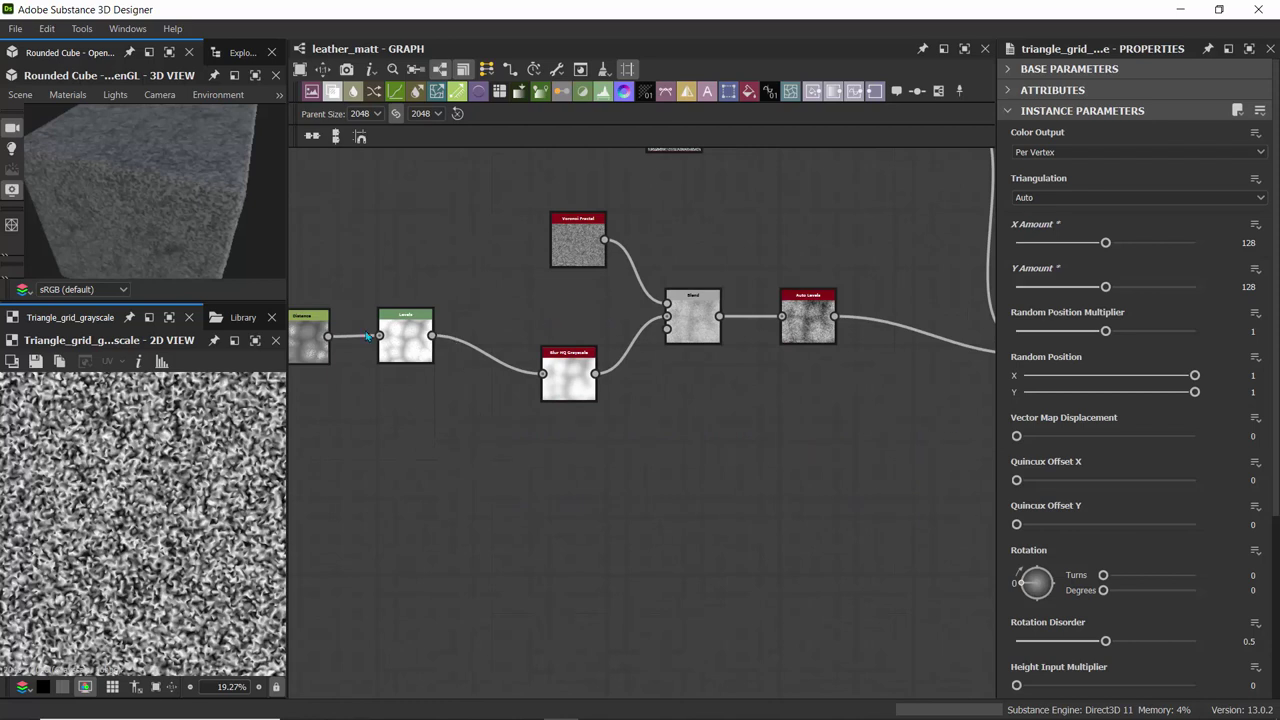
drag(400, 335, 438, 375)
scroll(688, 255, down, 3)
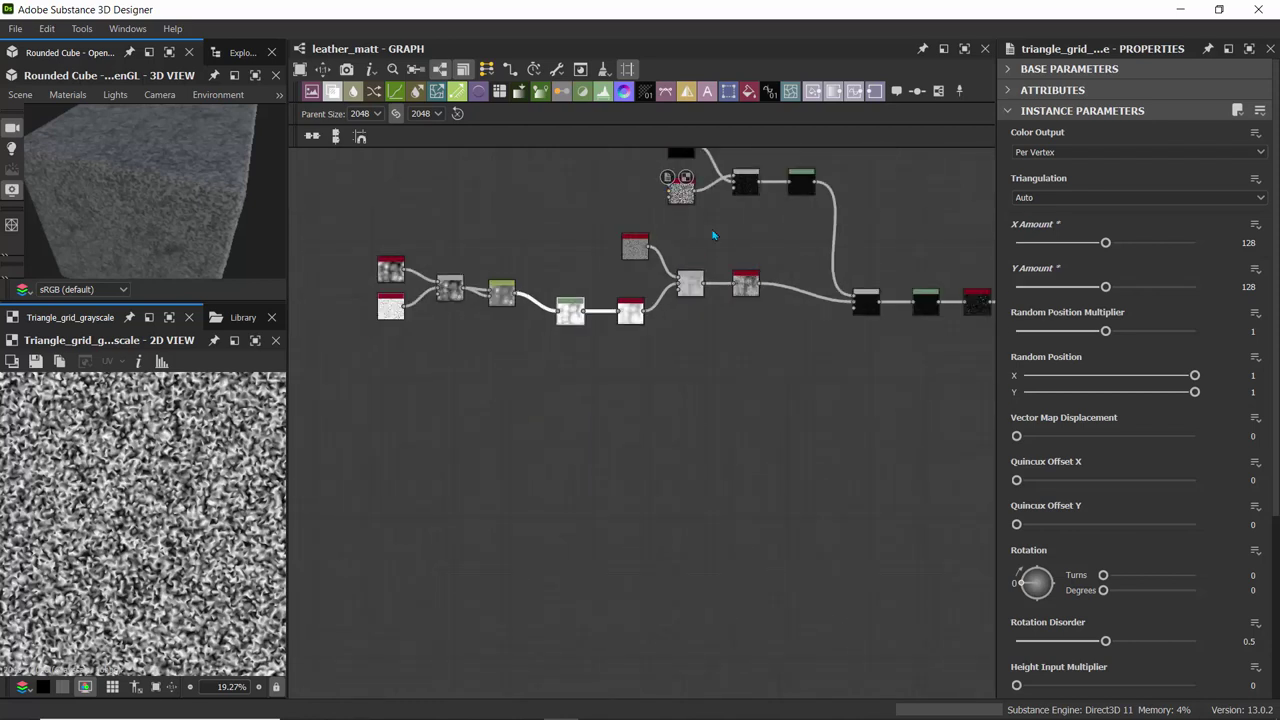
- Move the Normal node away from the outputs to make room between it and the Normal output
middle_drag(713, 235, 440, 344)
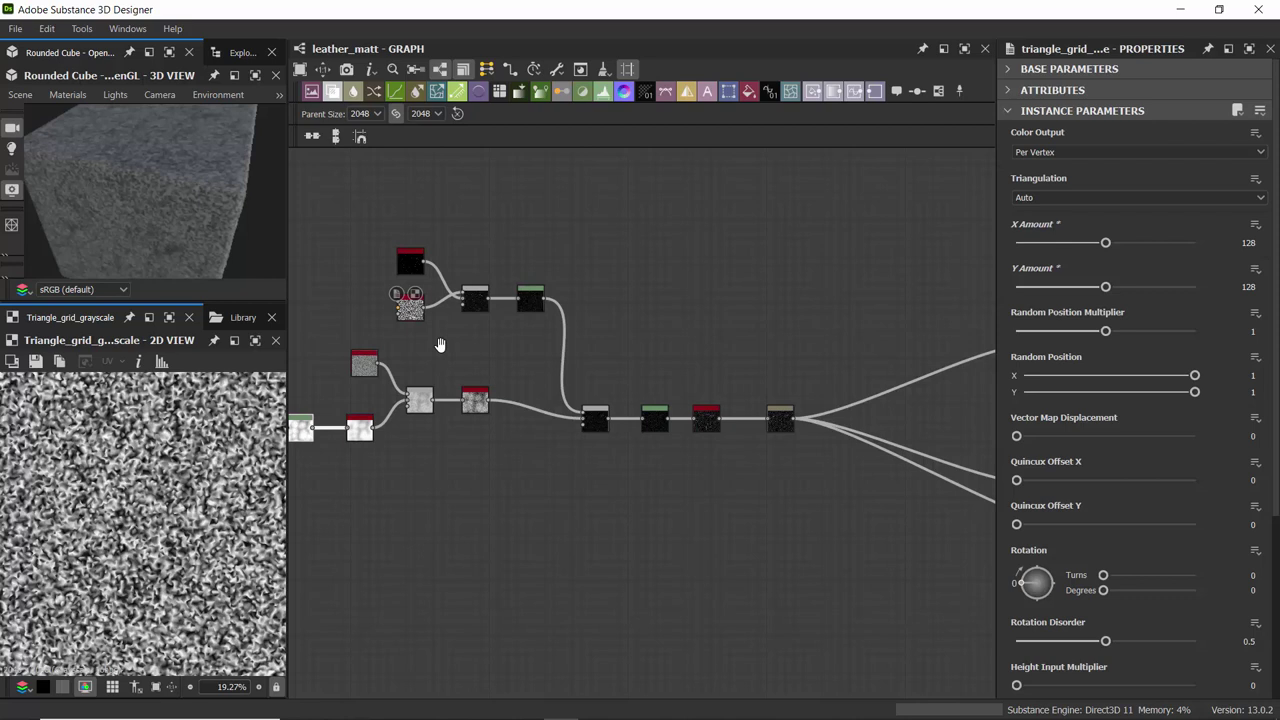
middle_drag(738, 287, 418, 251)
scroll(716, 319, up, 1)
scroll(716, 318, up, 3)
drag(775, 298, 433, 298)
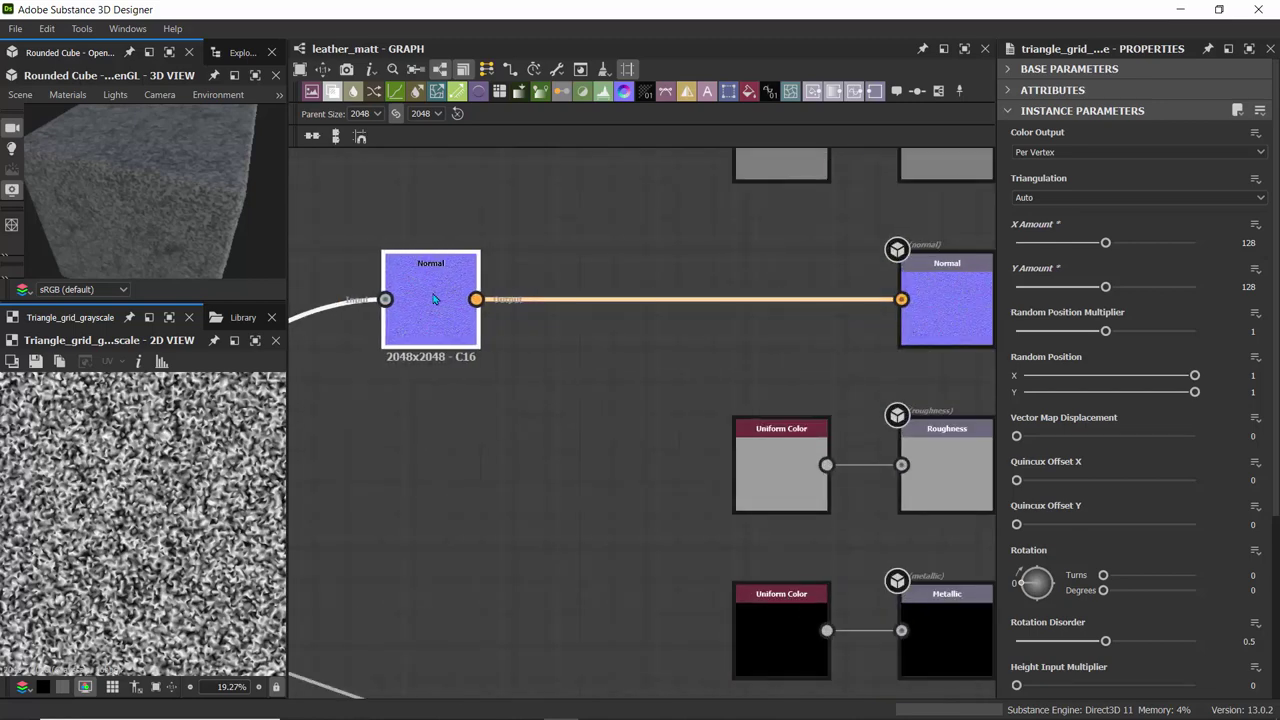
- Add a Curvature node fed by the Normal node's output and inspect its pattern up close in the 2D view
middle_drag(423, 223, 594, 274)
drag(577, 345, 541, 222)
text(ic)
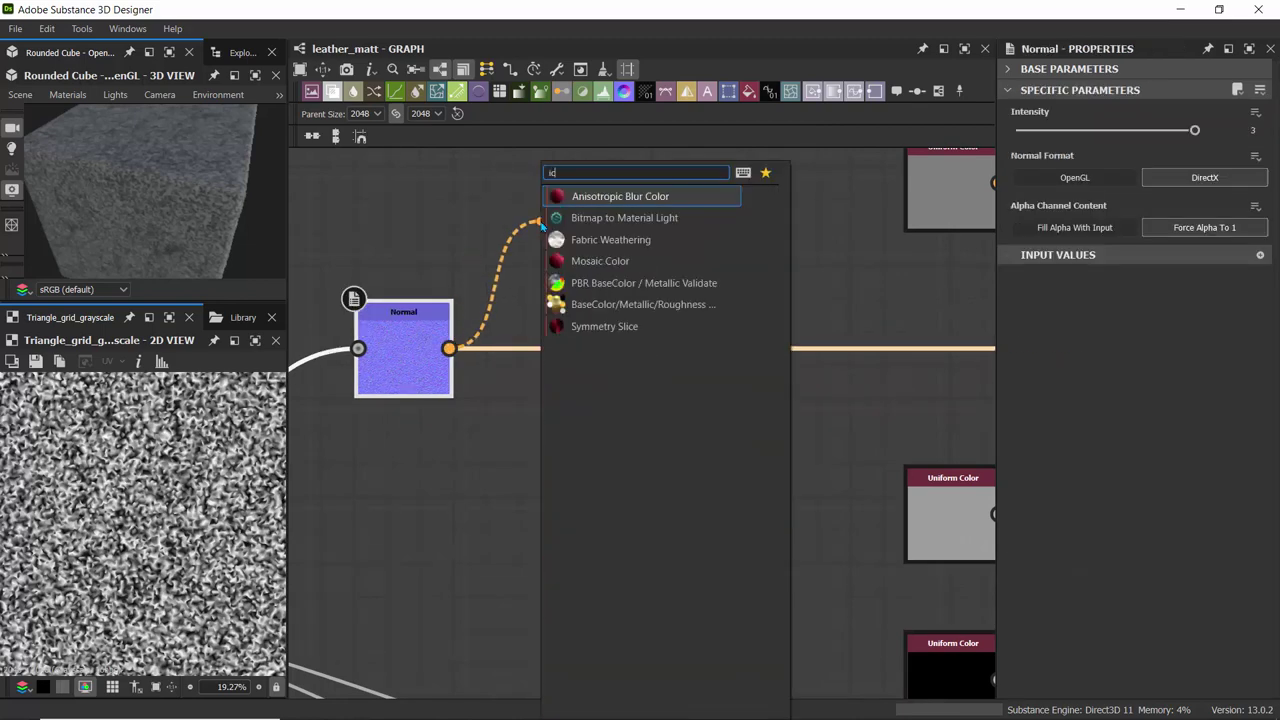
key(BackSpace)
key(BackSpace)
text(cur)
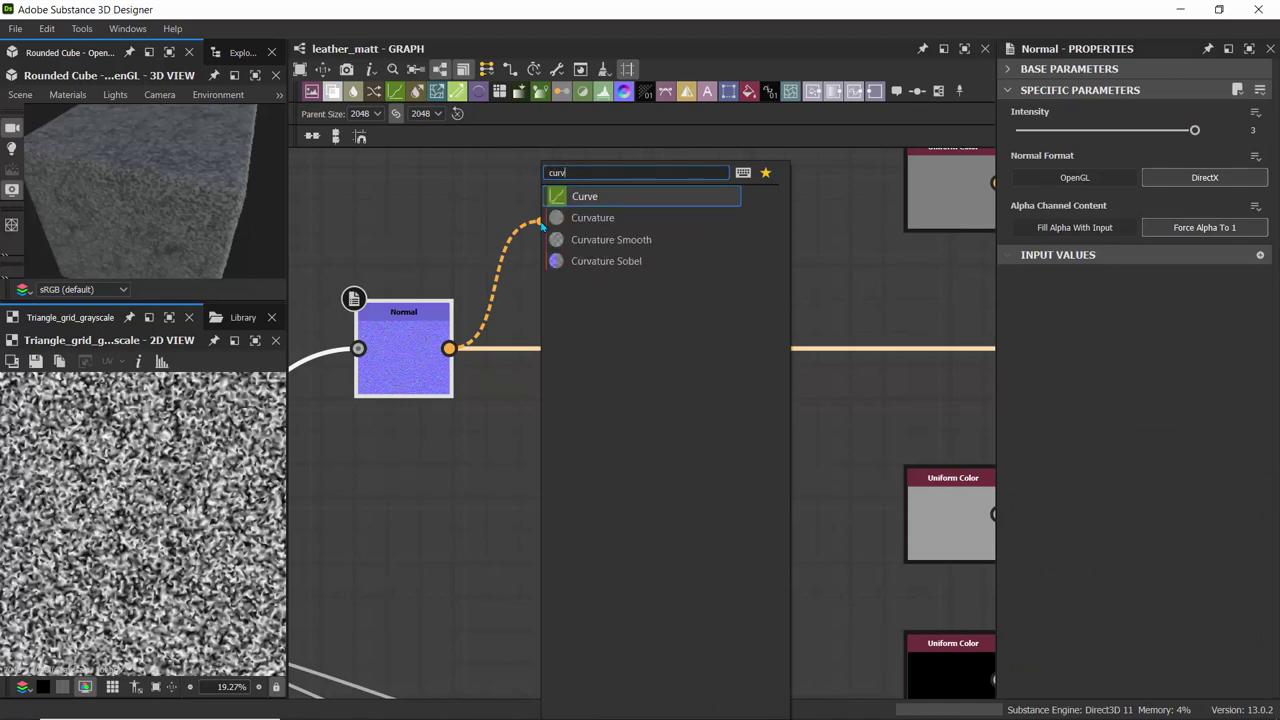
text(v)
click(588, 218)
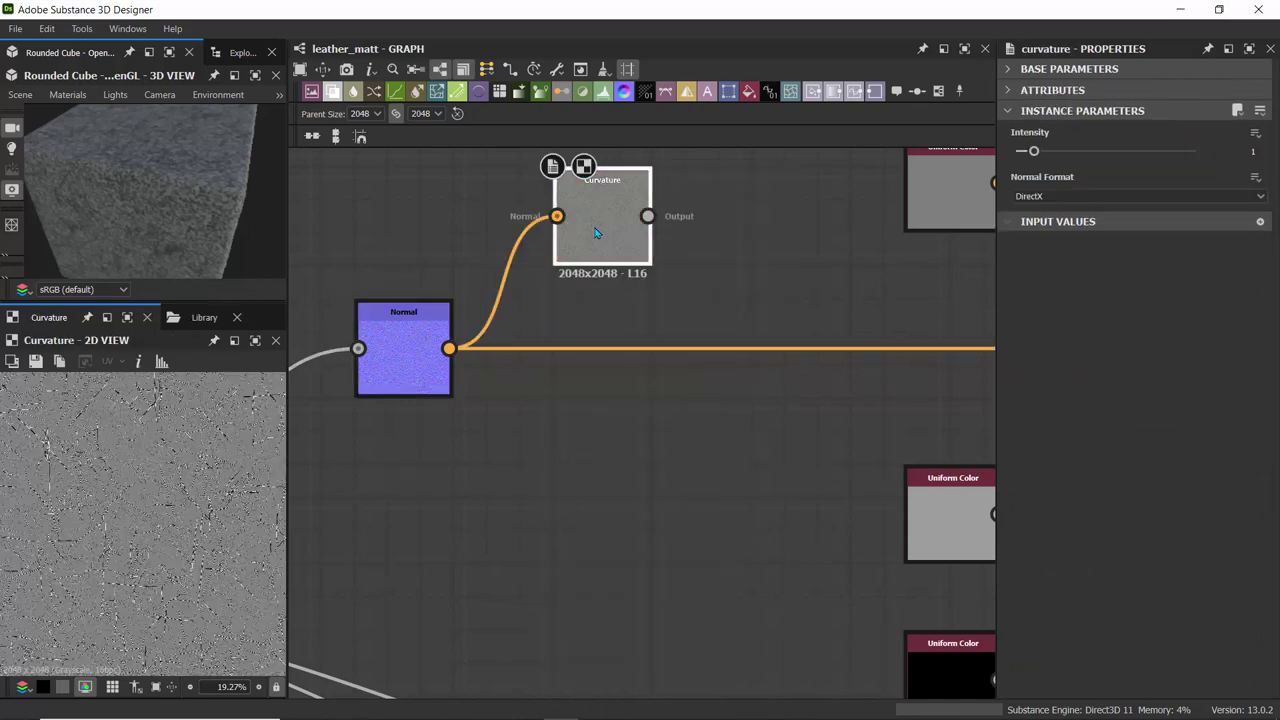
scroll(106, 495, down, 3)
scroll(108, 495, up, 6)
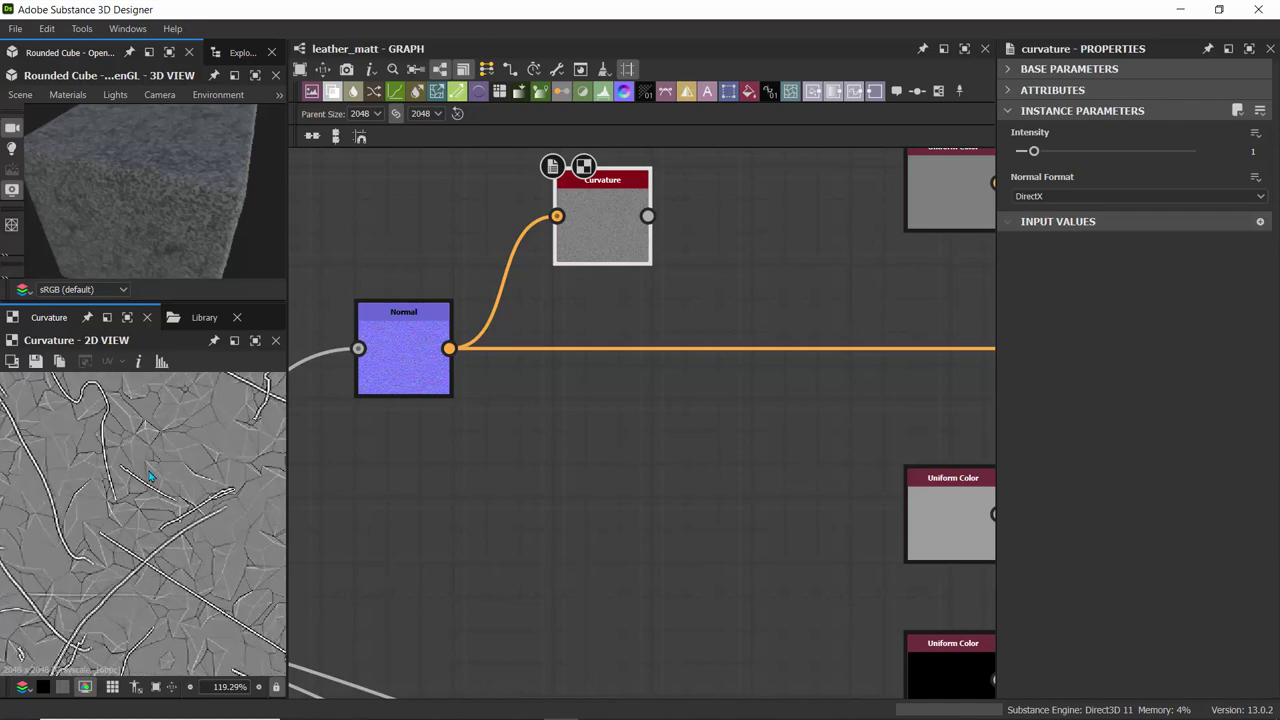
- Examine the scratch and Voronoi Fractal branches of the graph and the Auto Levels result in the 2D view
middle_drag(469, 273, 936, 431)
middle_drag(459, 431, 803, 287)
scroll(536, 338, down, 3)
scroll(590, 385, down, 1)
middle_drag(590, 385, 1077, 446)
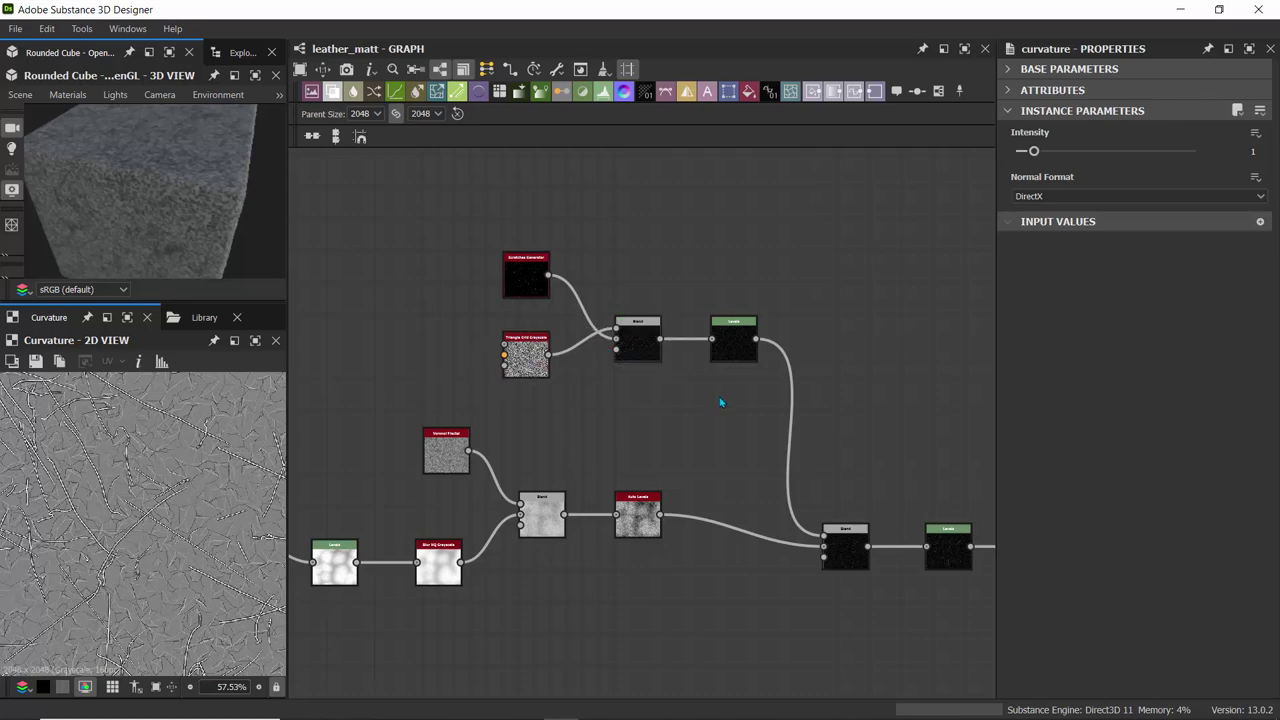
scroll(716, 352, up, 5)
scroll(716, 354, down, 2)
middle_drag(563, 431, 660, 425)
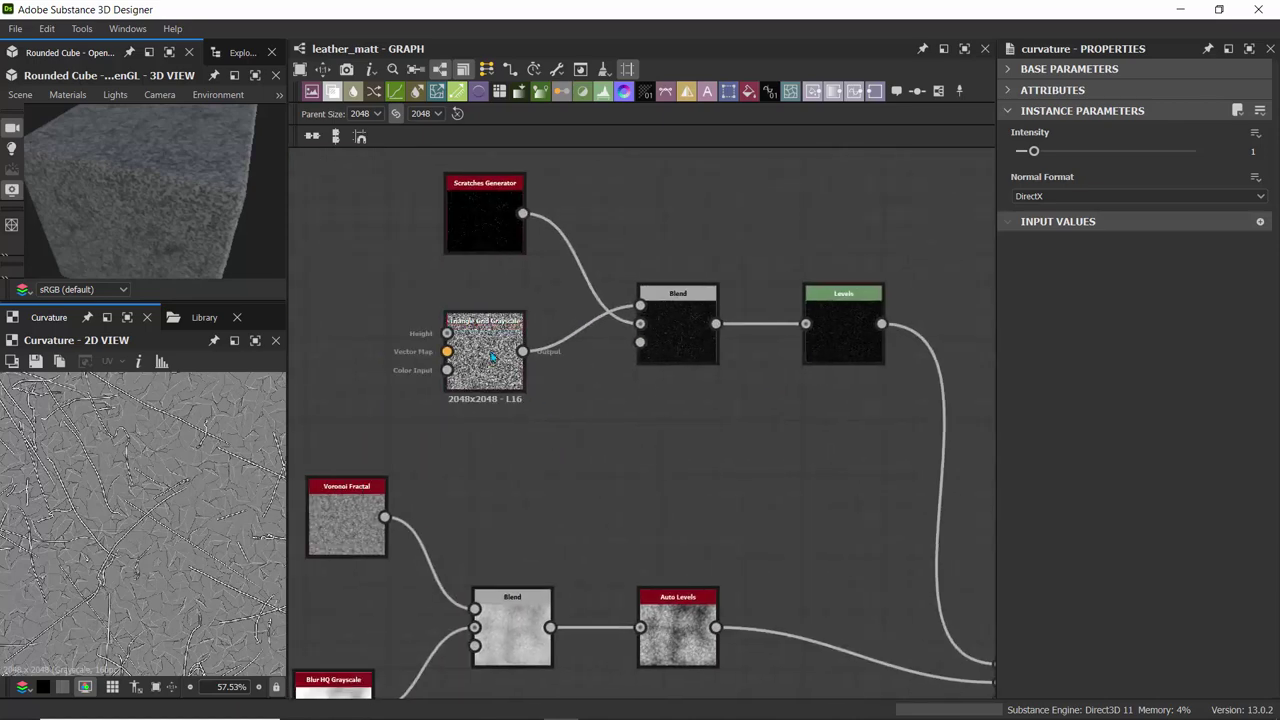
click(491, 357)
click(678, 630)
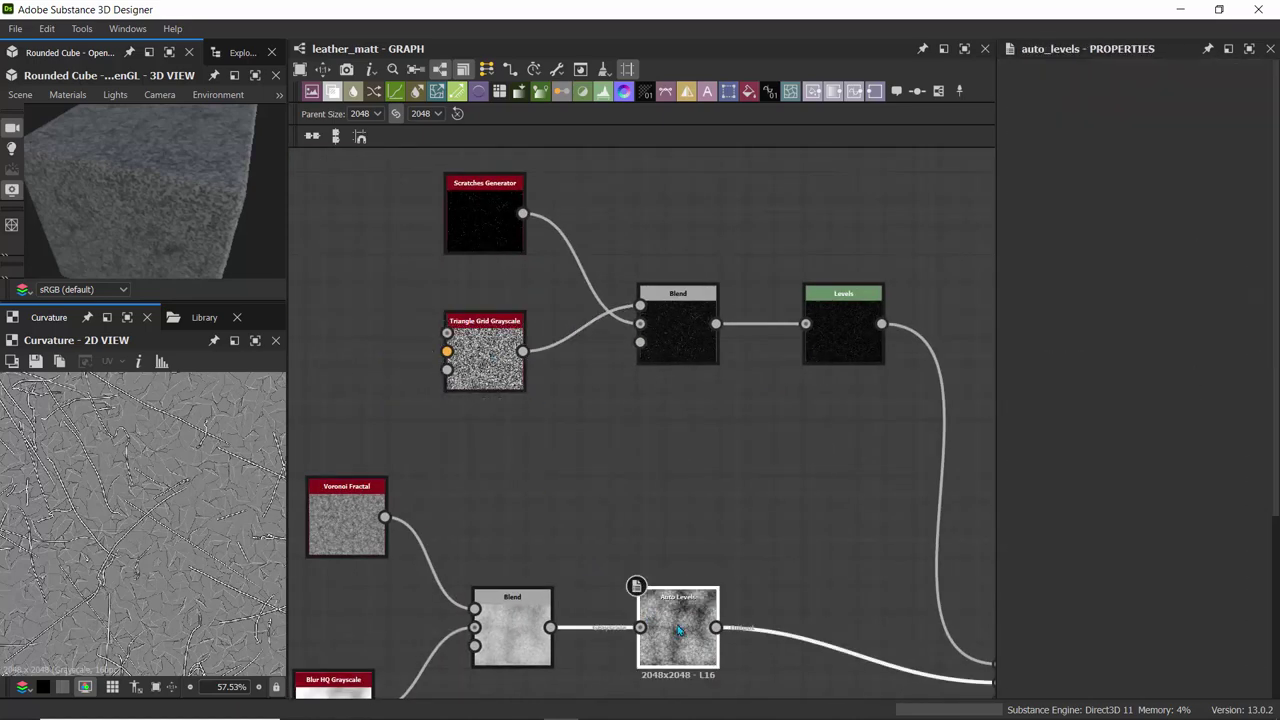
double_click(678, 630)
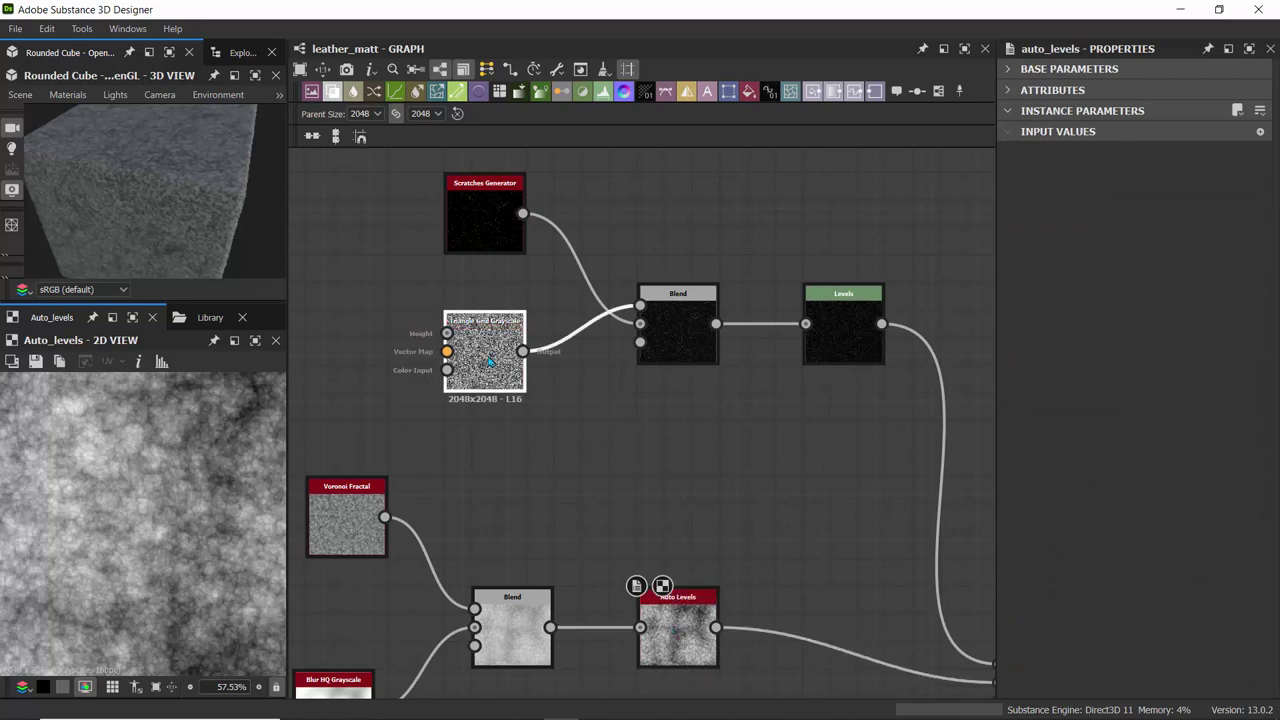
- Examine the scratch and triangle grid Blend, its Levels and the final Blend in the 2D view with their settings
click(490, 362)
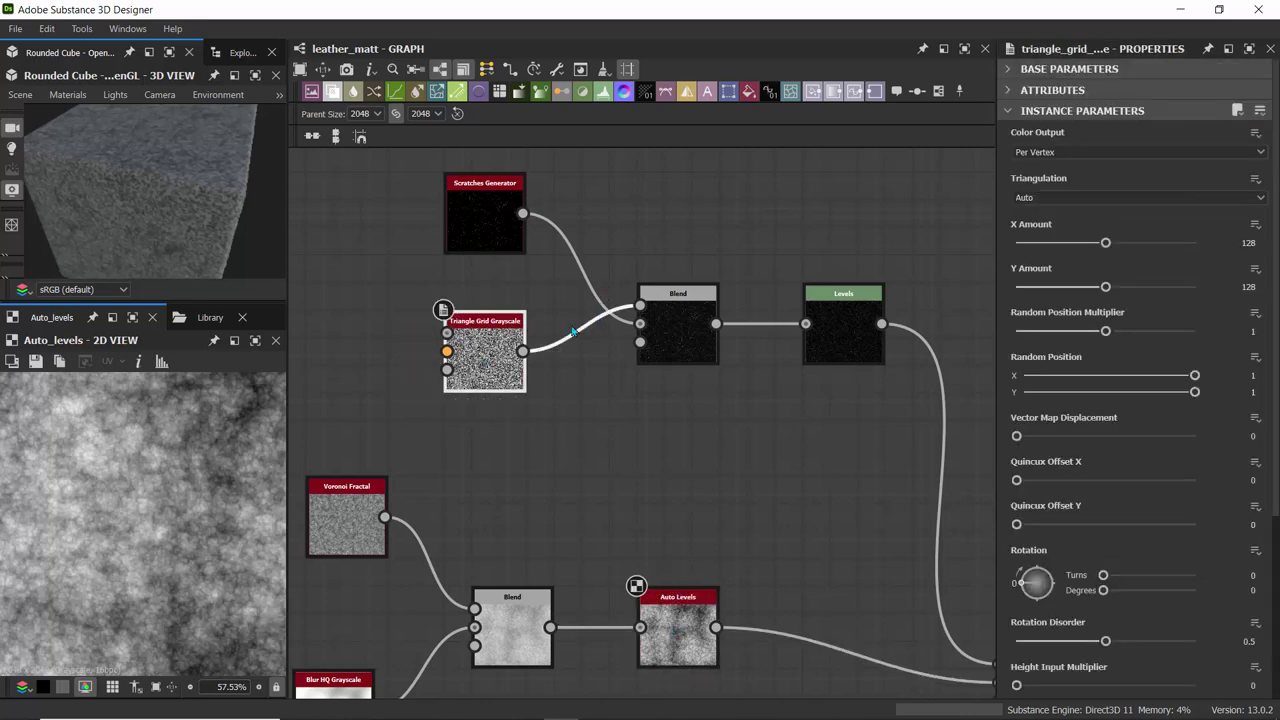
click(672, 338)
double_click(672, 338)
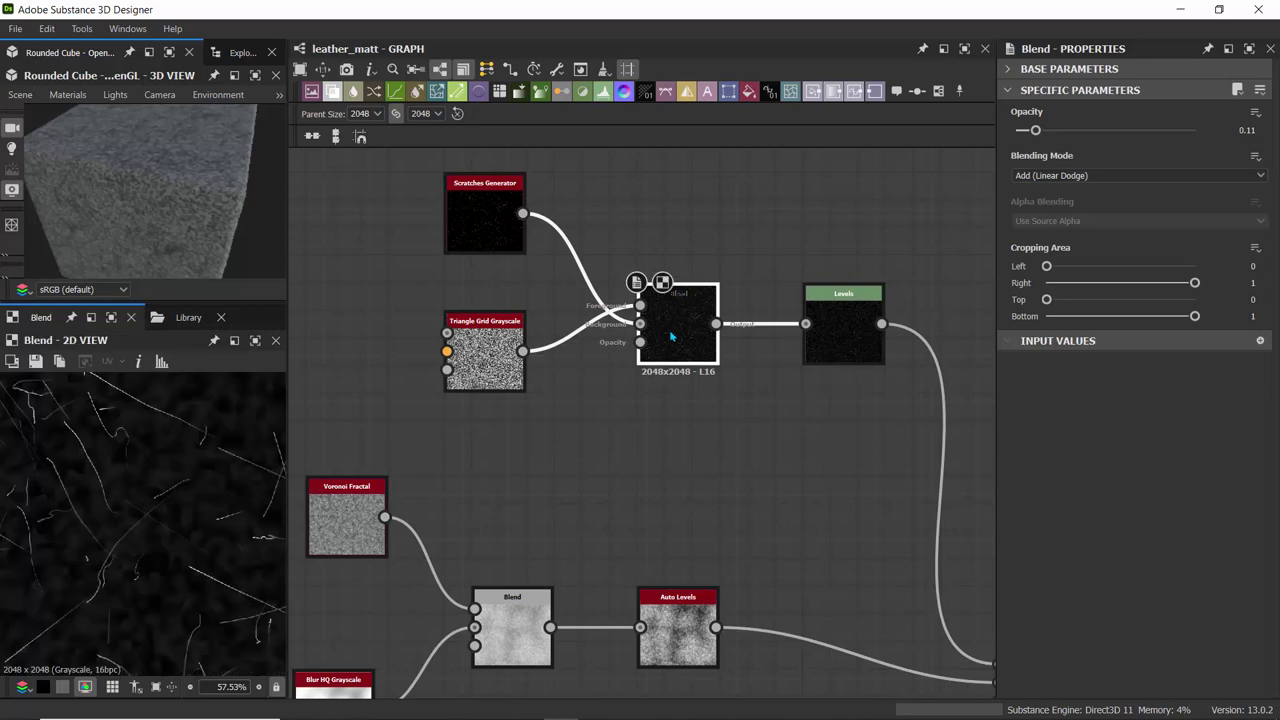
middle_drag(697, 414, 576, 380)
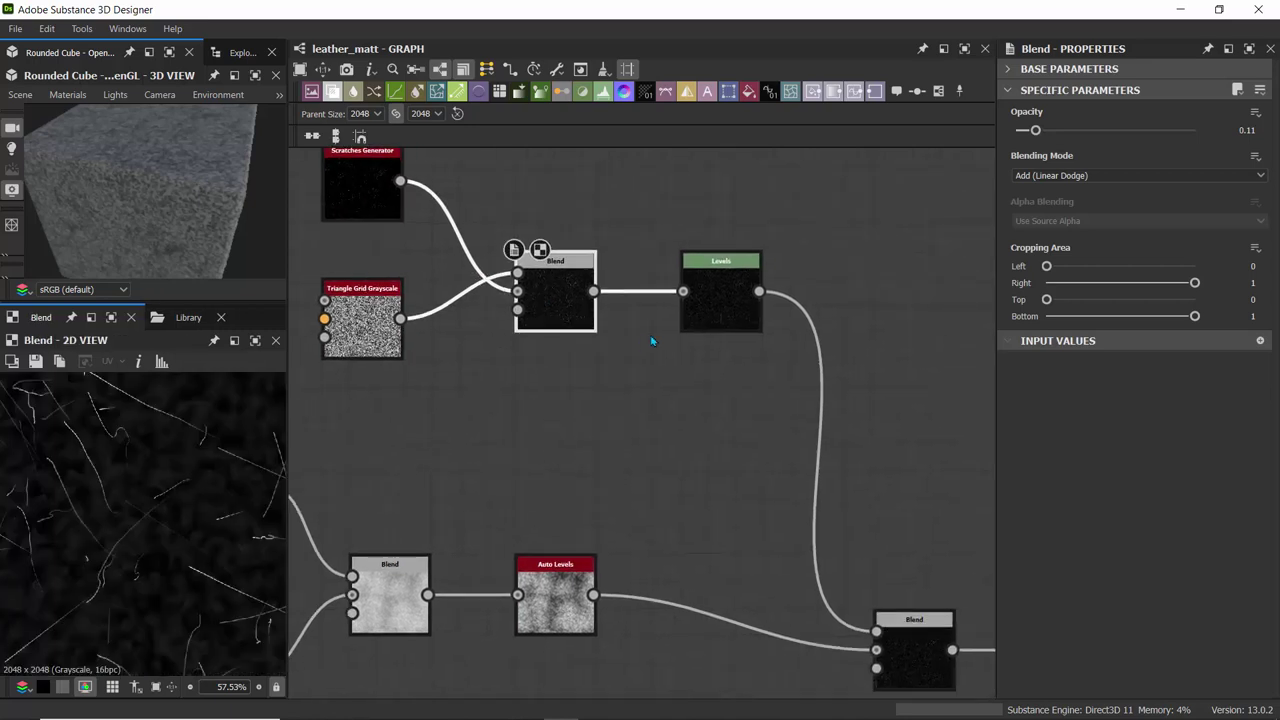
double_click(716, 295)
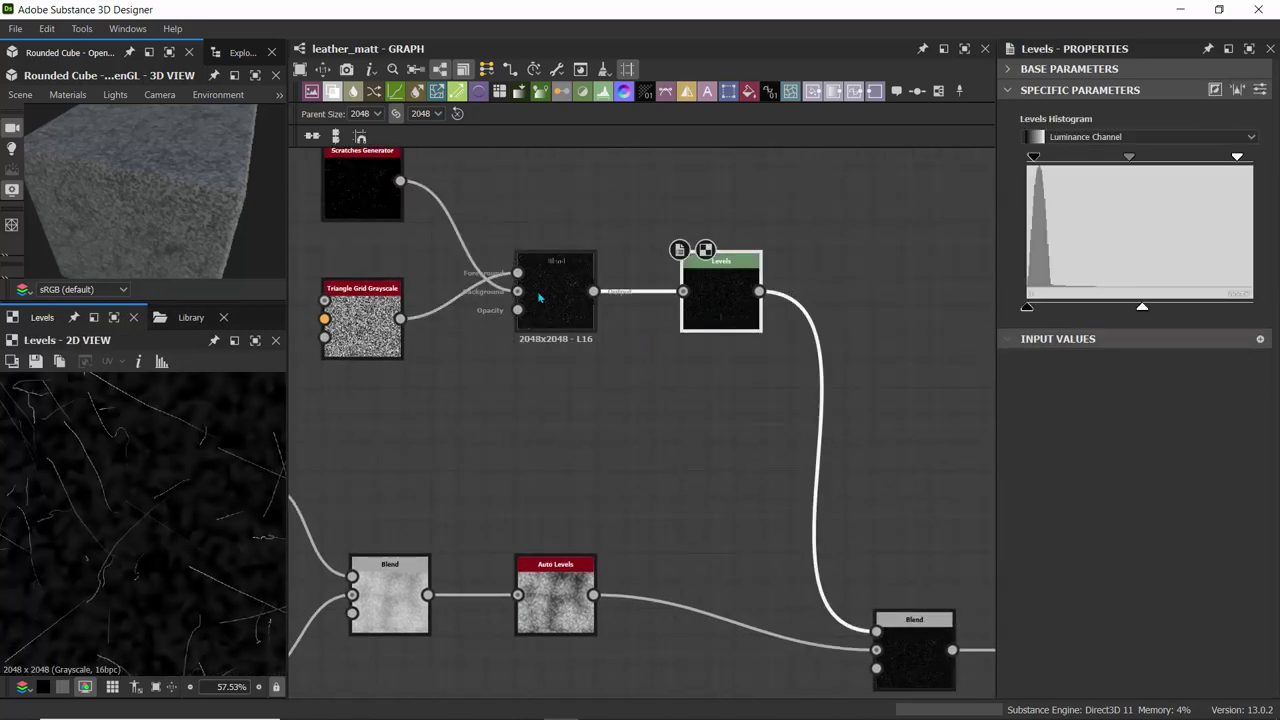
middle_drag(651, 370, 555, 227)
click(806, 495)
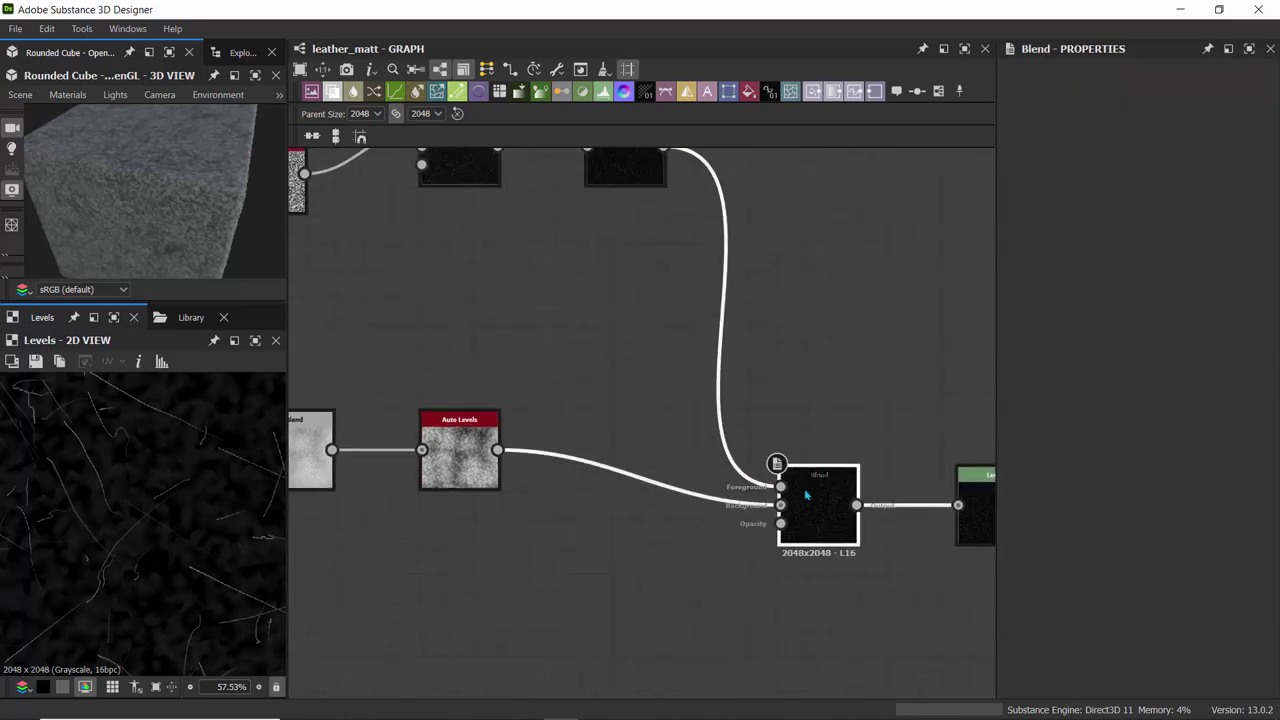
double_click(806, 494)
middle_drag(408, 352, 481, 508)
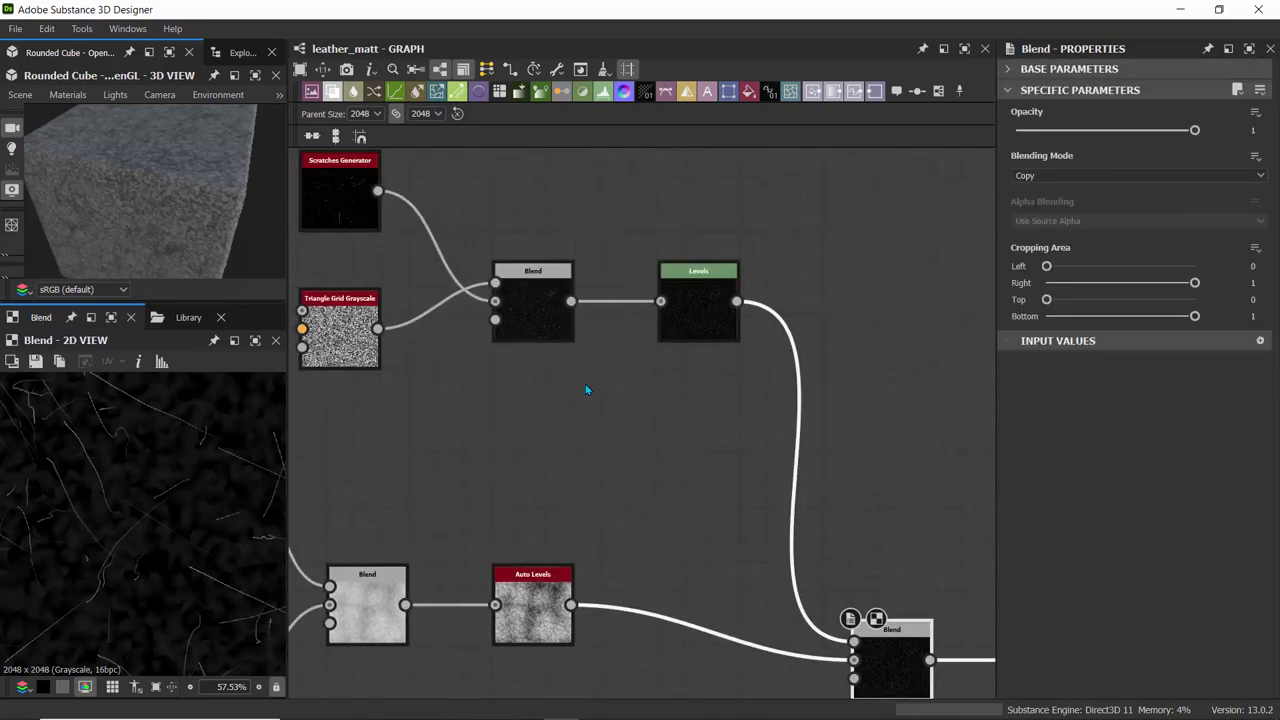
- Set the Opacity of the Blend combining the Scratches Generator and Triangle Grid Grayscale to 0.18
click(517, 299)
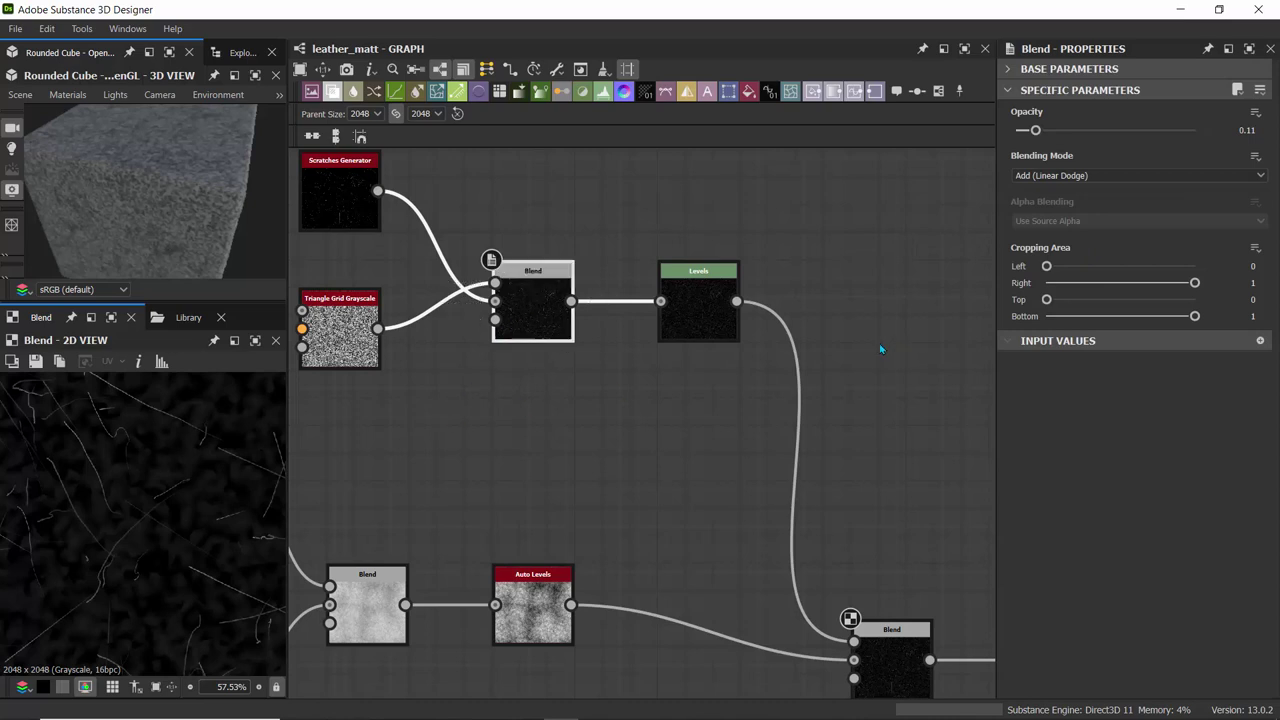
mouse_move(1035, 137)
mouse_down()
mouse_move(1151, 138)
mouse_move(1036, 138)
mouse_move(1048, 140)
mouse_up()
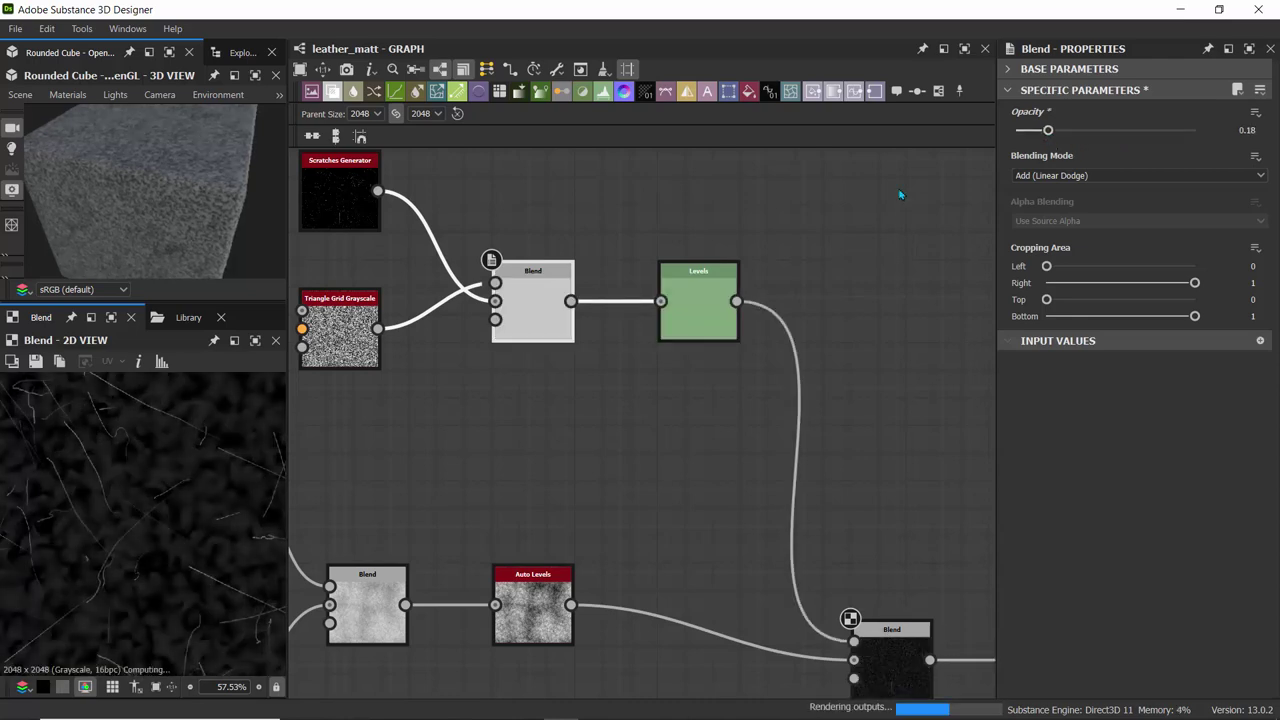
- Try swapping the foreground and background inputs of the scratch Blend and compare the surface on the 3D cube
click(463, 198)
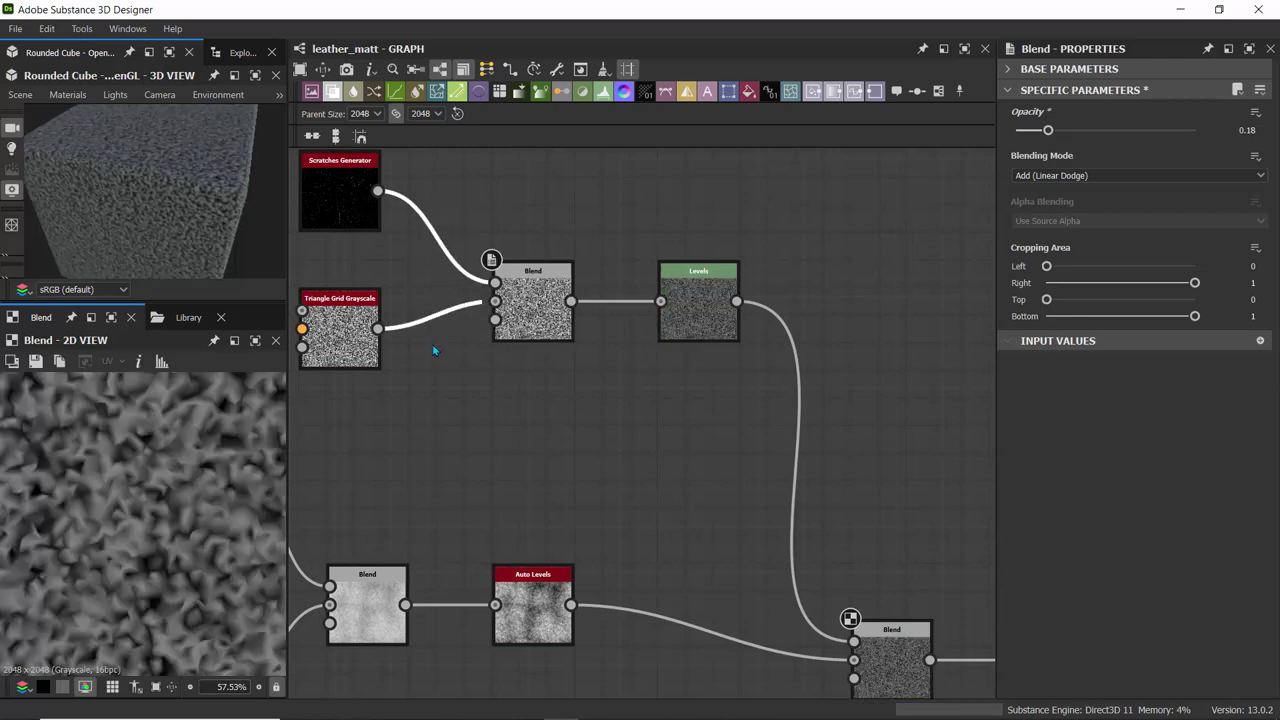
key(x)
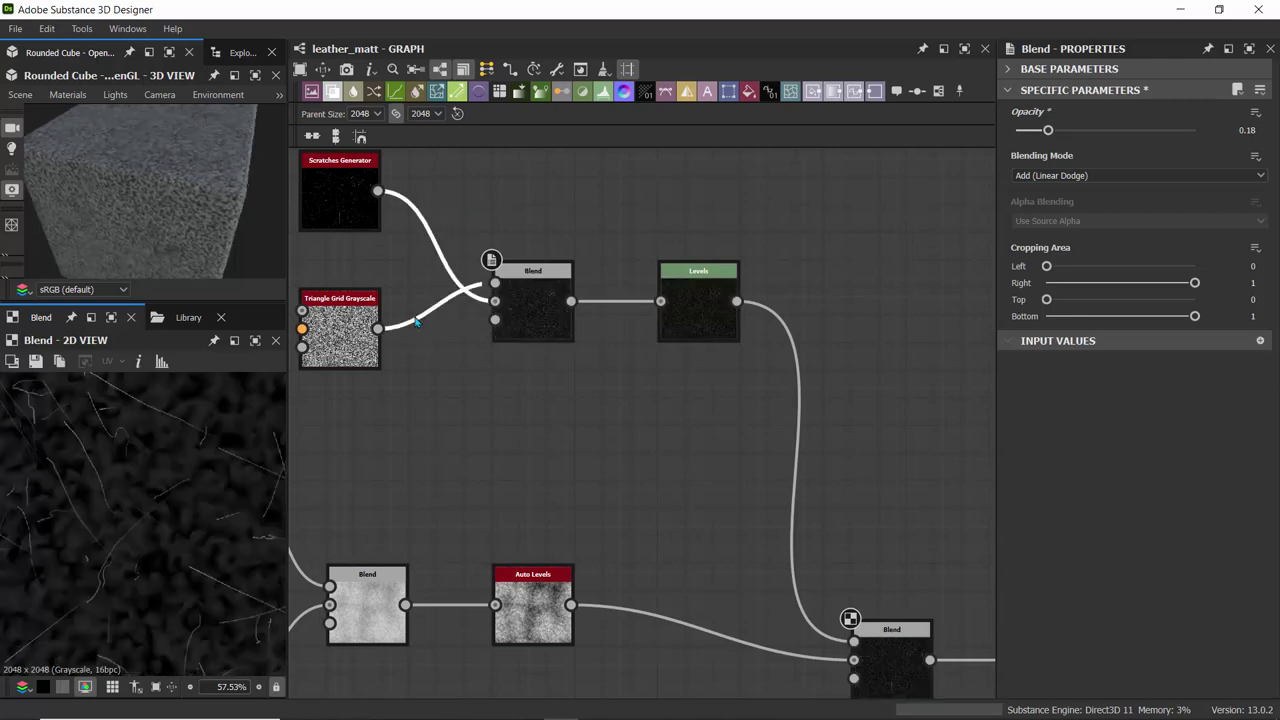
scroll(174, 166, down, 3)
drag(191, 183, 168, 195)
scroll(148, 206, up, 5)
scroll(148, 206, down, 5)
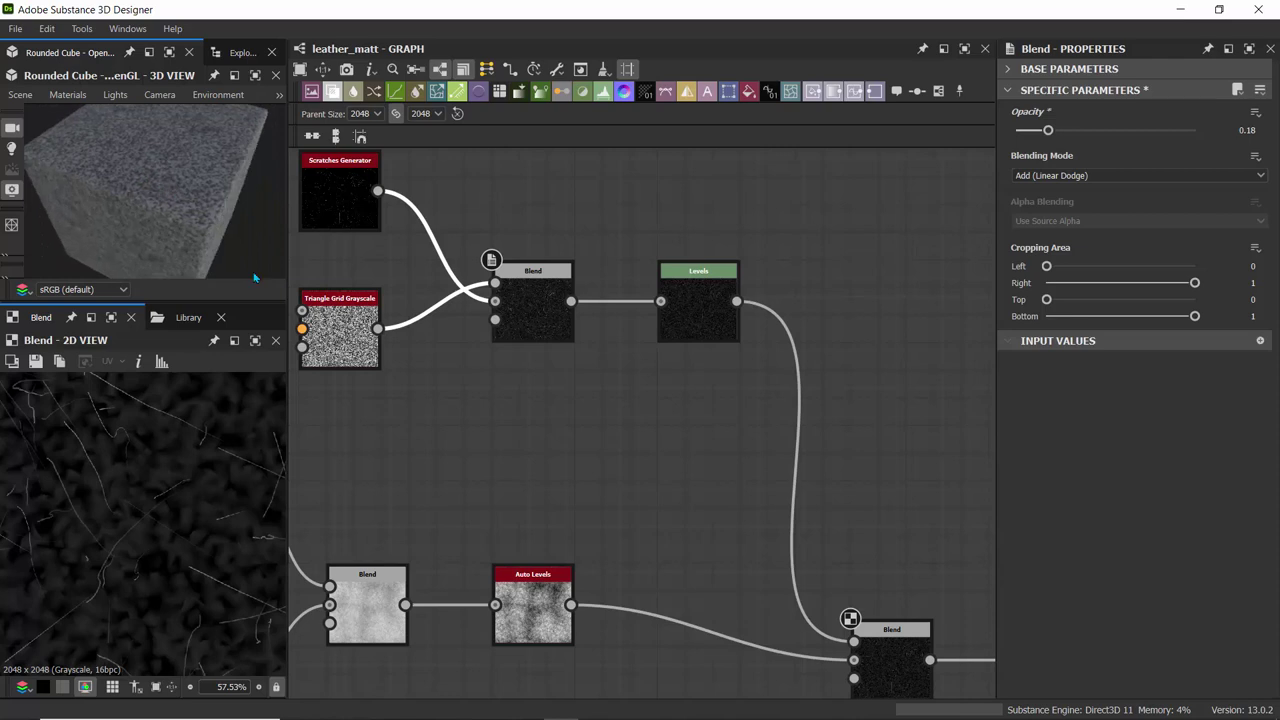
- Set the X Amount and Y Amount of the Triangle Grid Grayscale node to 512 and check the cube's surface
click(340, 320)
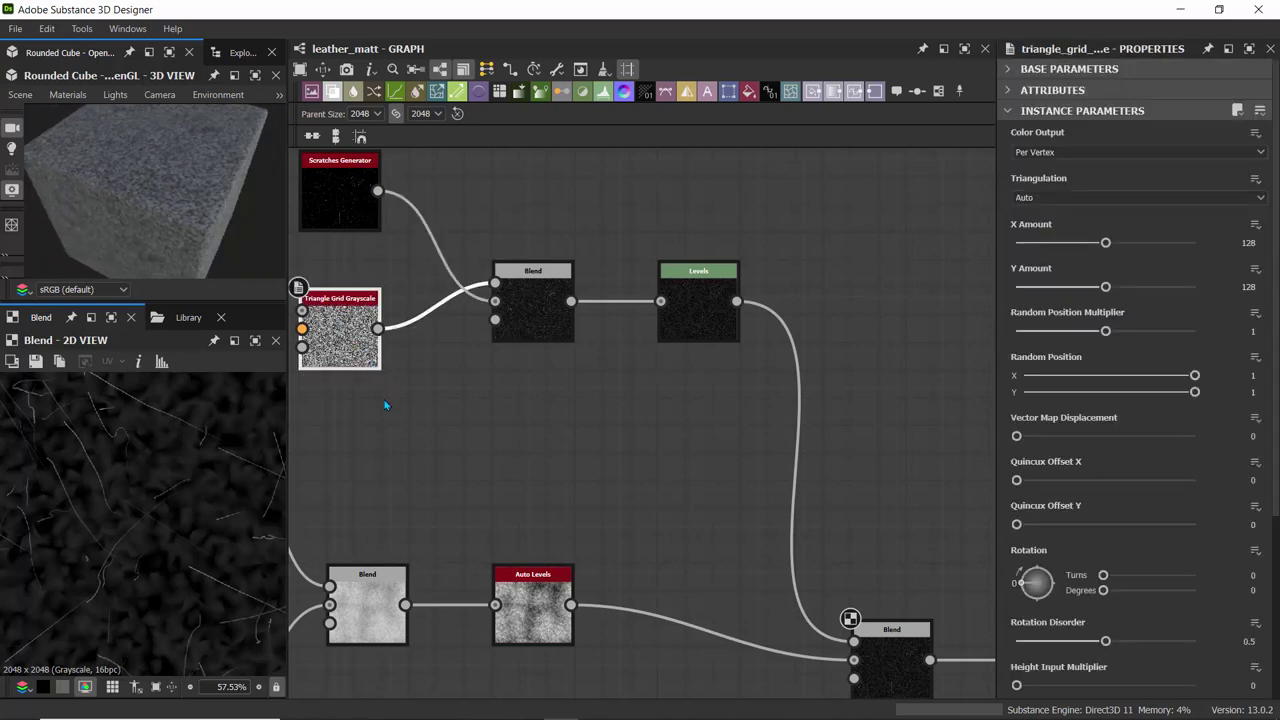
middle_drag(409, 400, 441, 369)
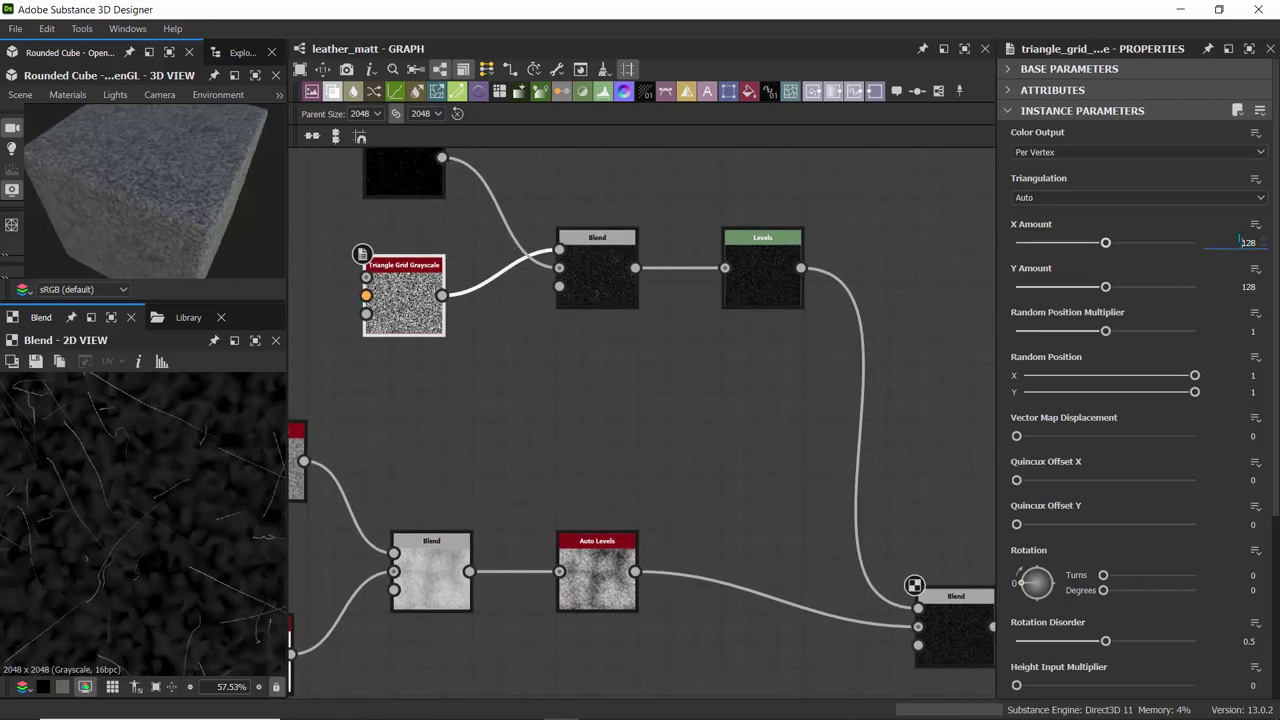
drag(1240, 242, 1272, 244)
text(512)
key(Tab)
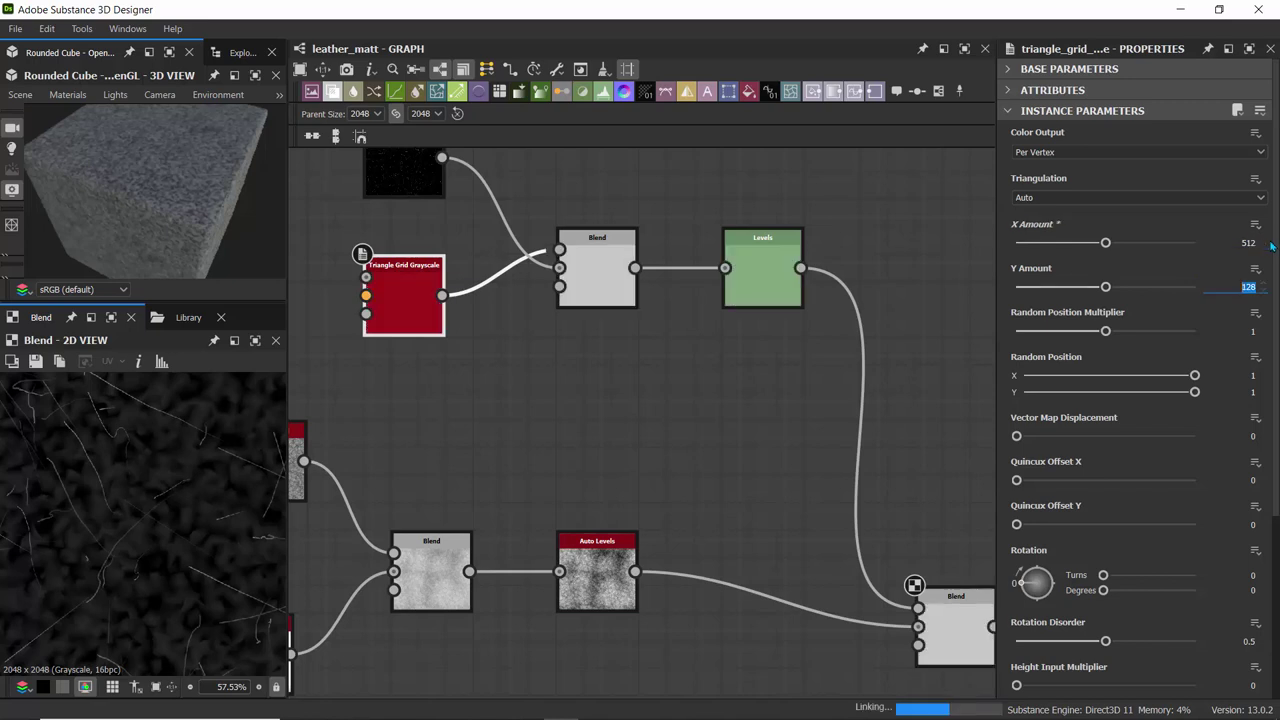
text(5)
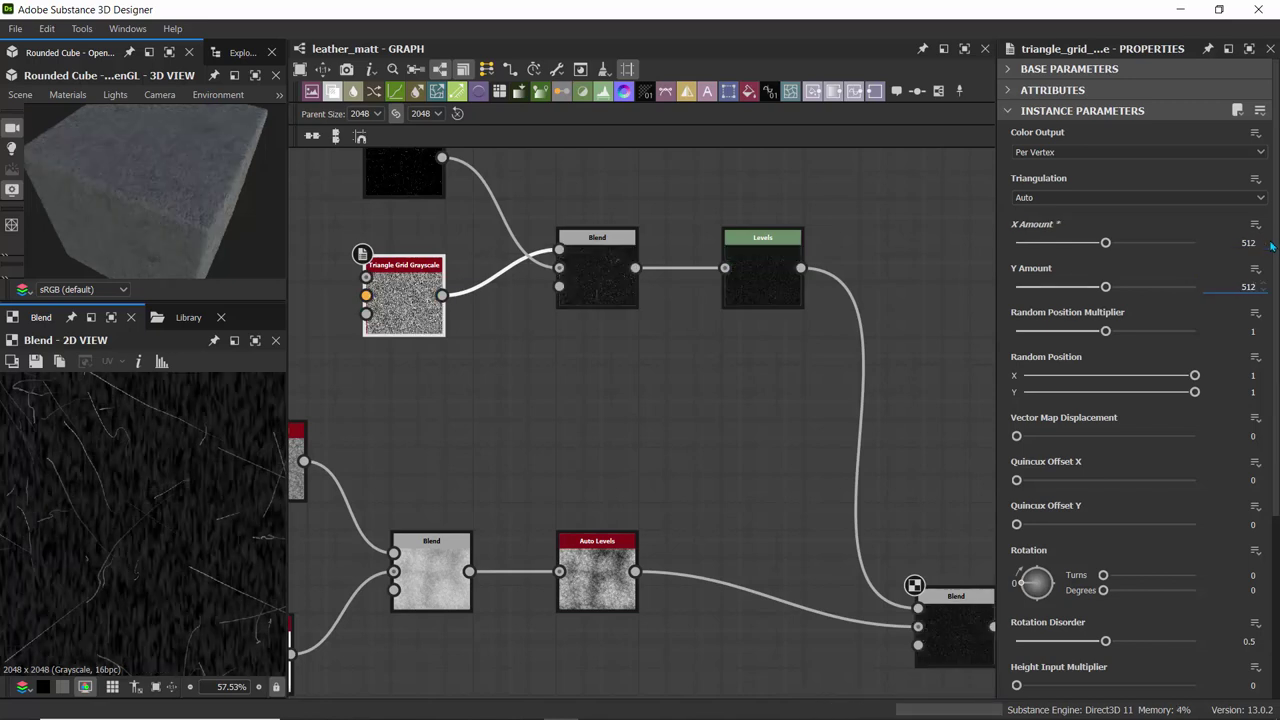
key(Return)
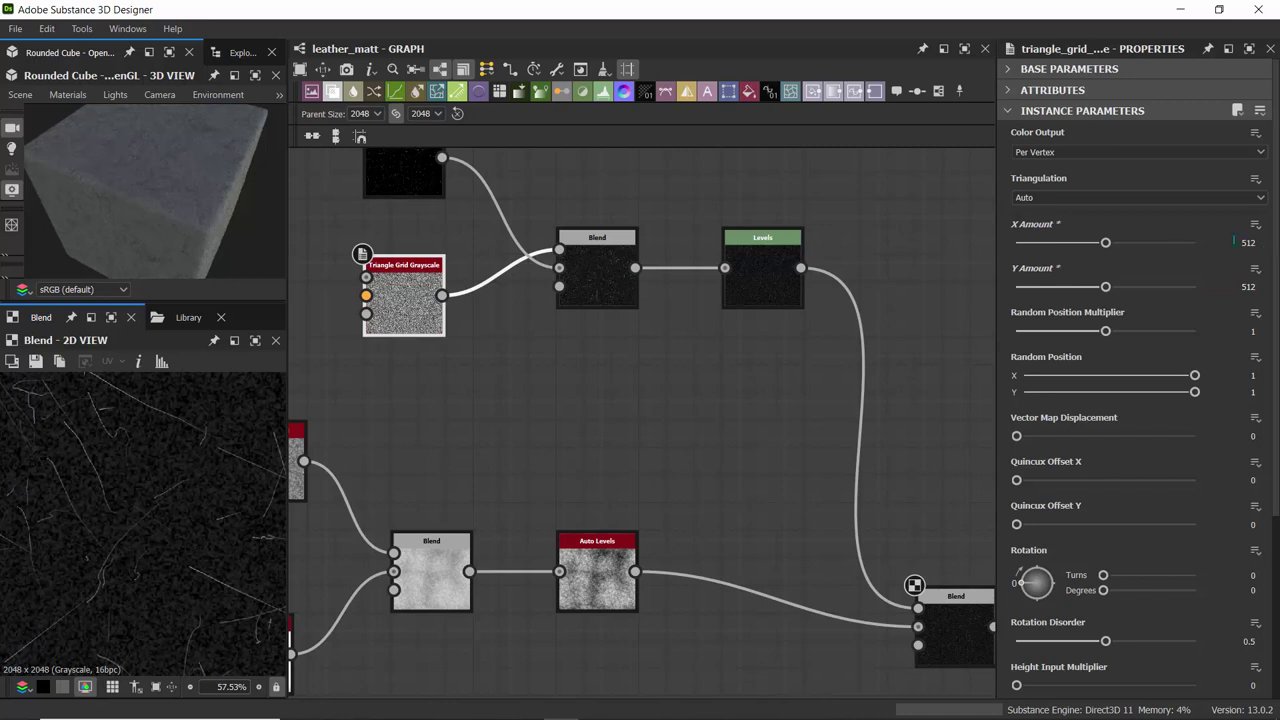
drag(149, 169, 191, 203)
scroll(173, 186, up, 5)
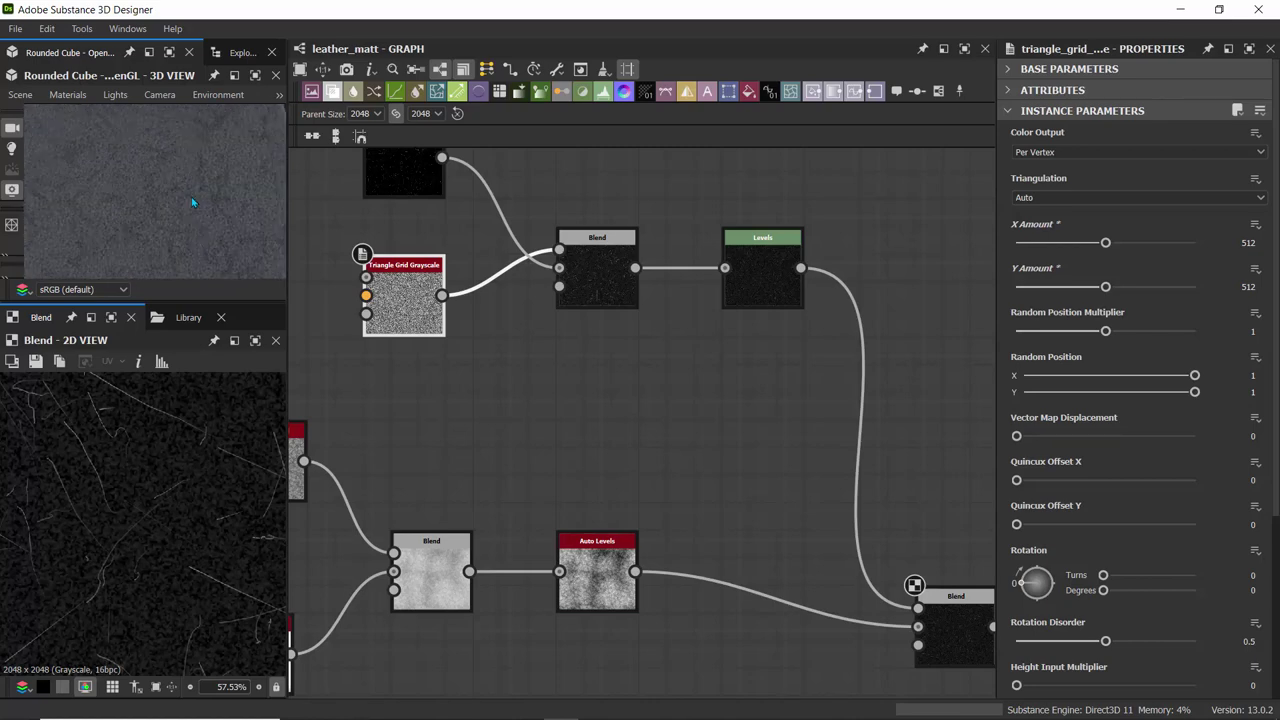
scroll(186, 196, down, 5)
scroll(586, 398, down, 3)
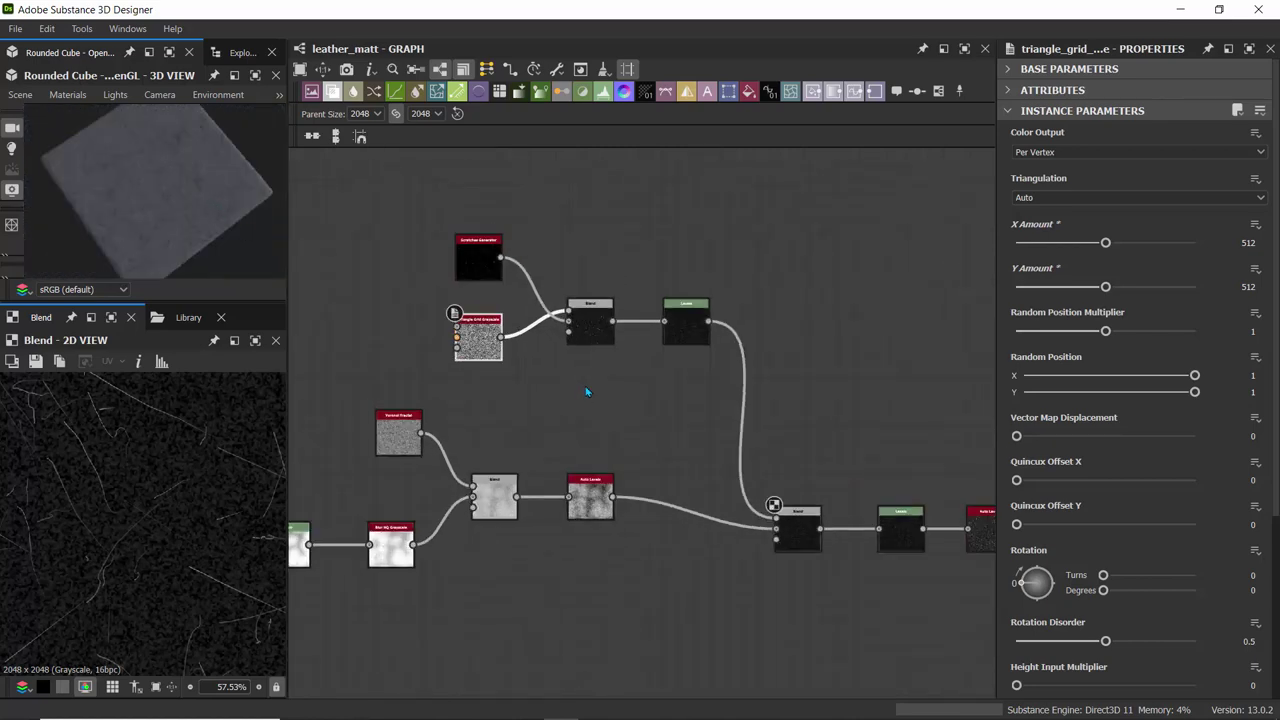
- Set Level In Mid to 0.65 on the Levels node after the scratch Blend and check the surface on the 3D cube
click(697, 311)
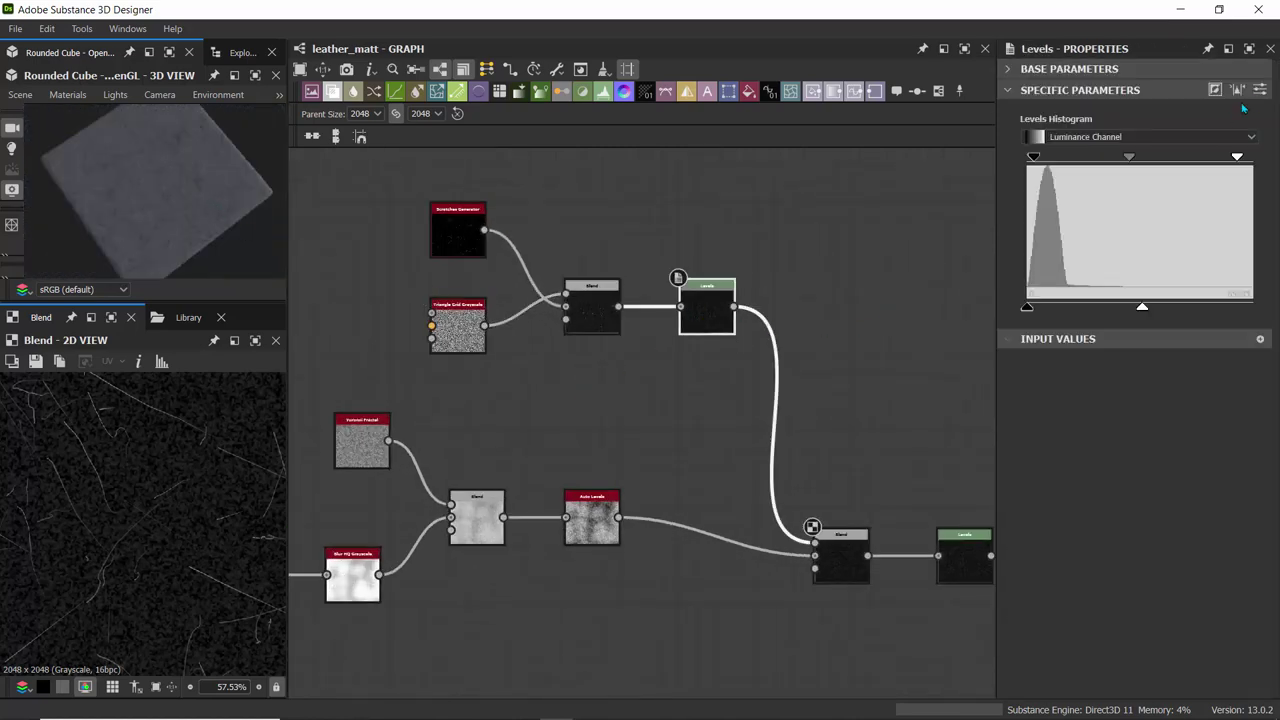
click(1259, 91)
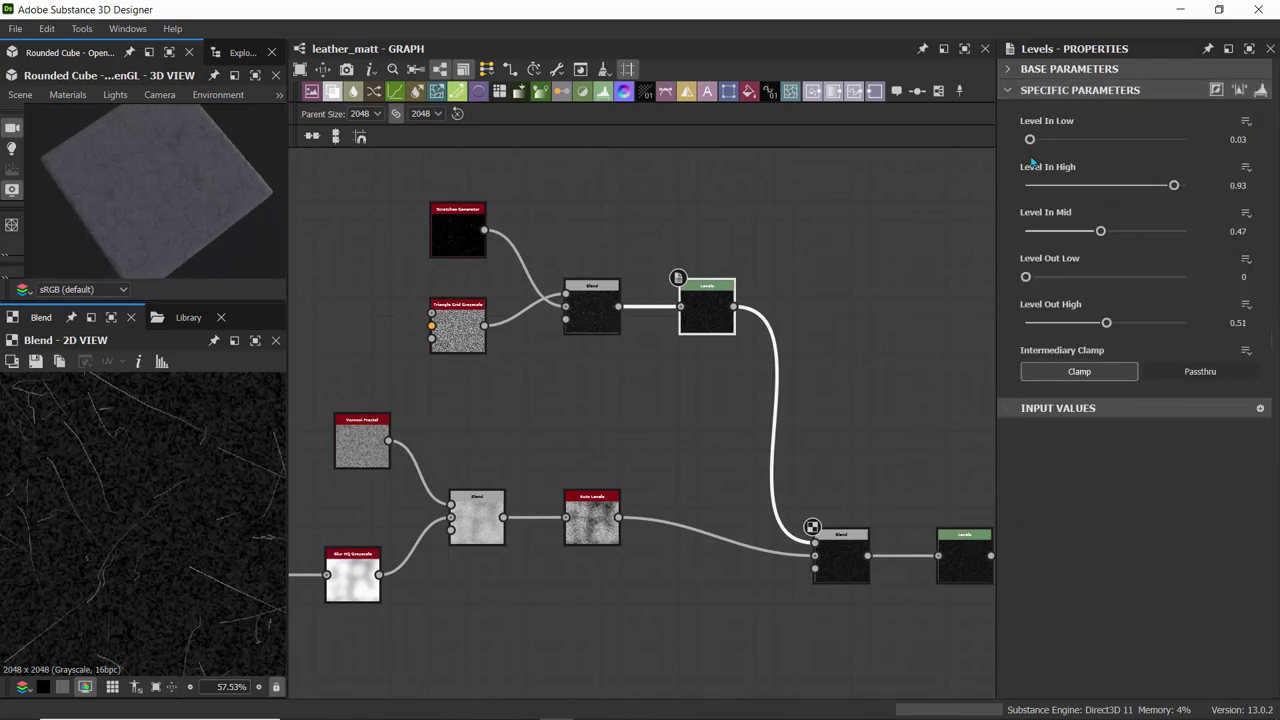
drag(1100, 231, 1129, 231)
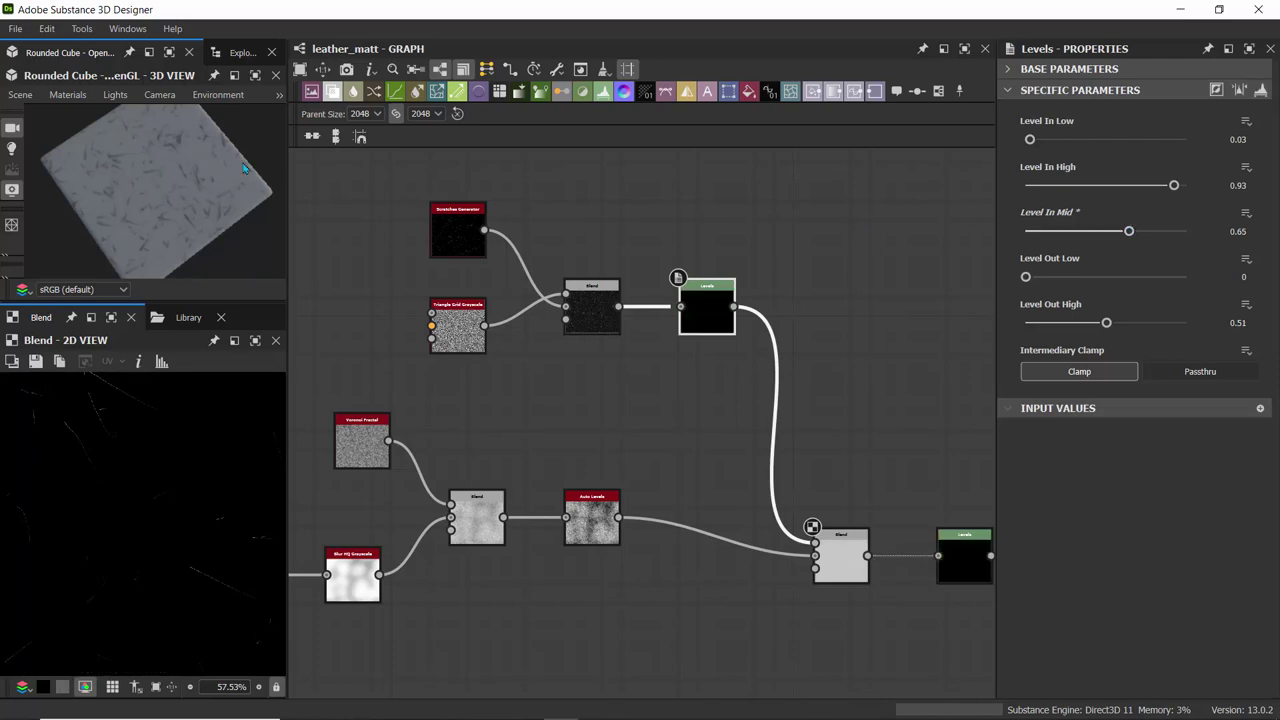
scroll(125, 226, up, 4)
scroll(186, 172, up, 3)
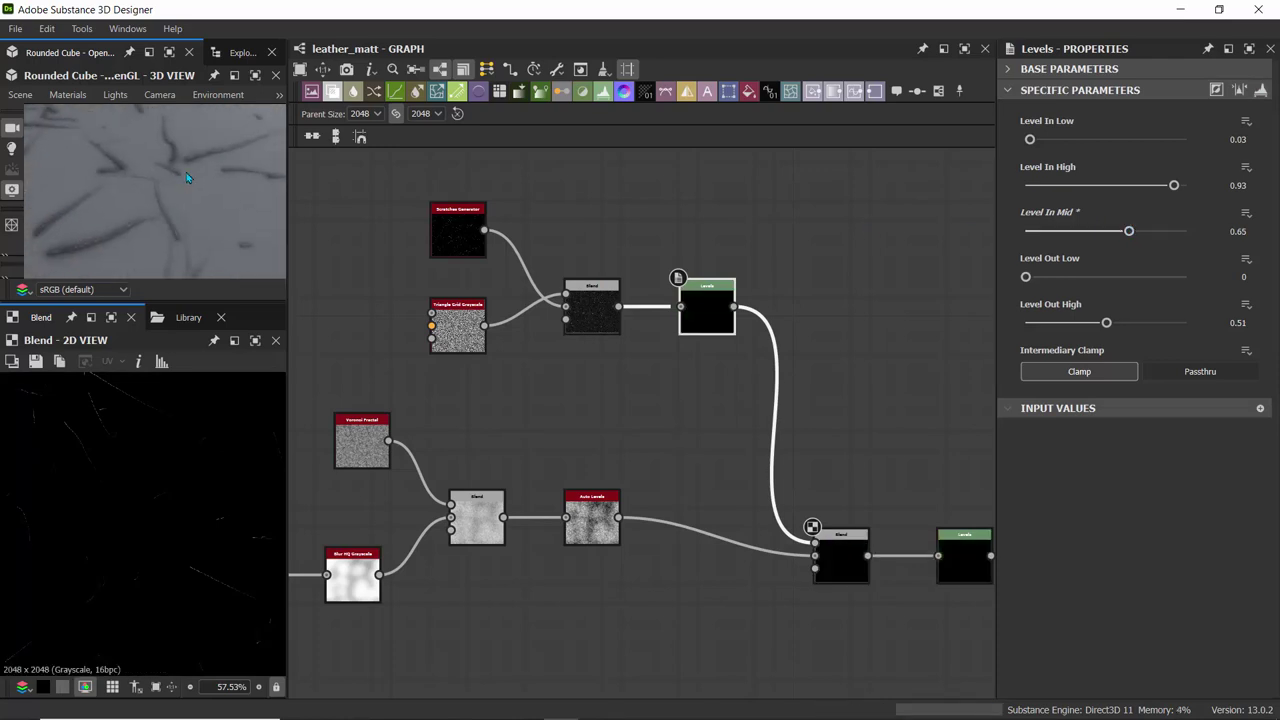
scroll(195, 168, down, 4)
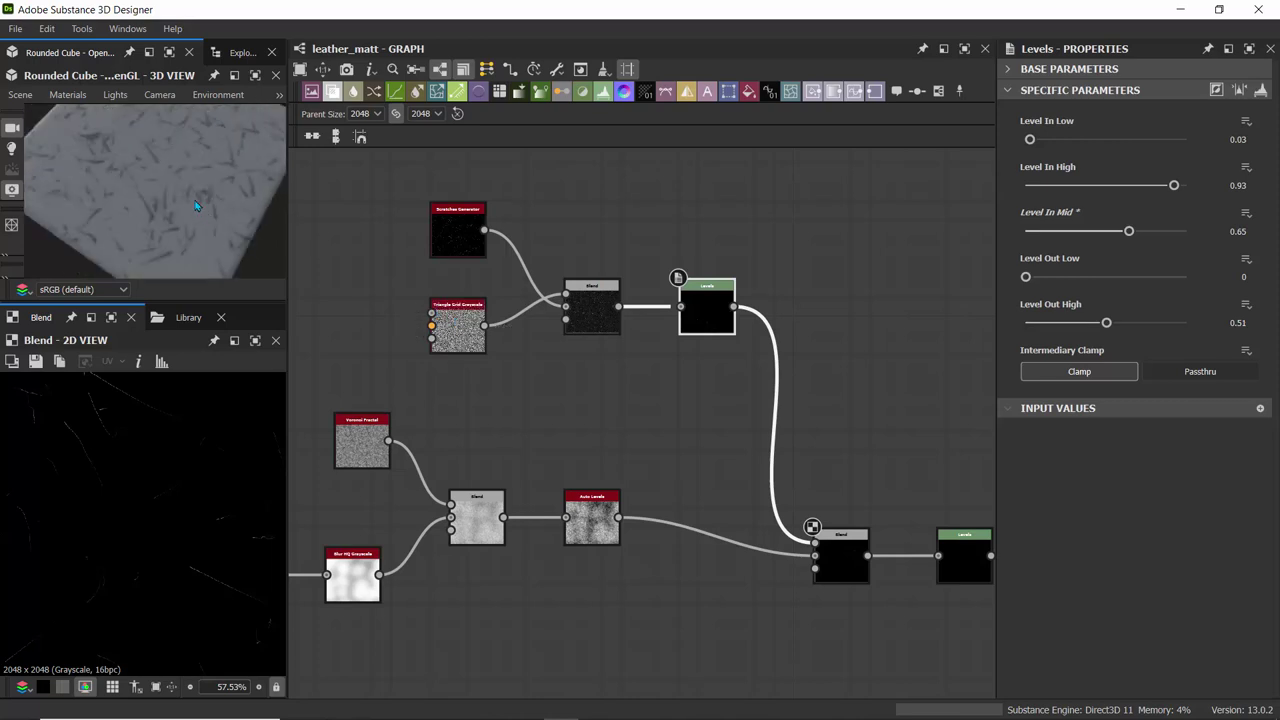
- Set Level In Mid to 0.48 on the Levels node after the scratch Blend and inspect the cube's surface up close
drag(1129, 231, 1102, 231)
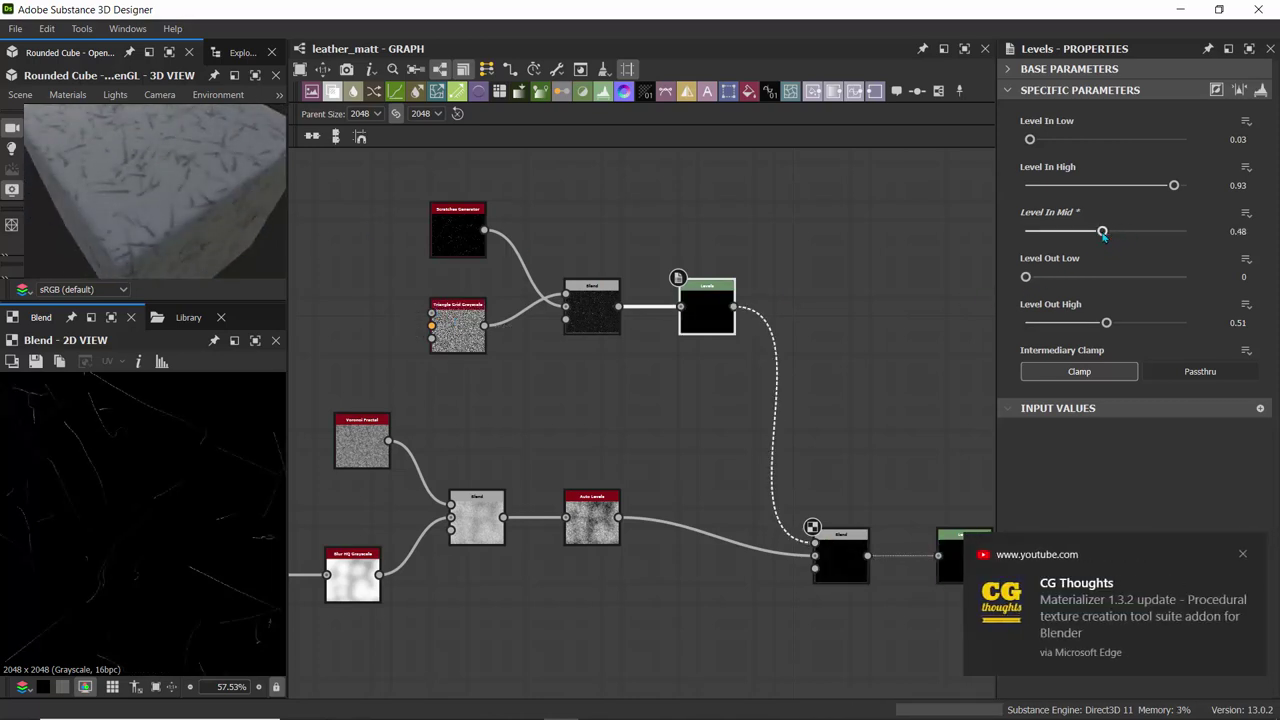
click(1244, 554)
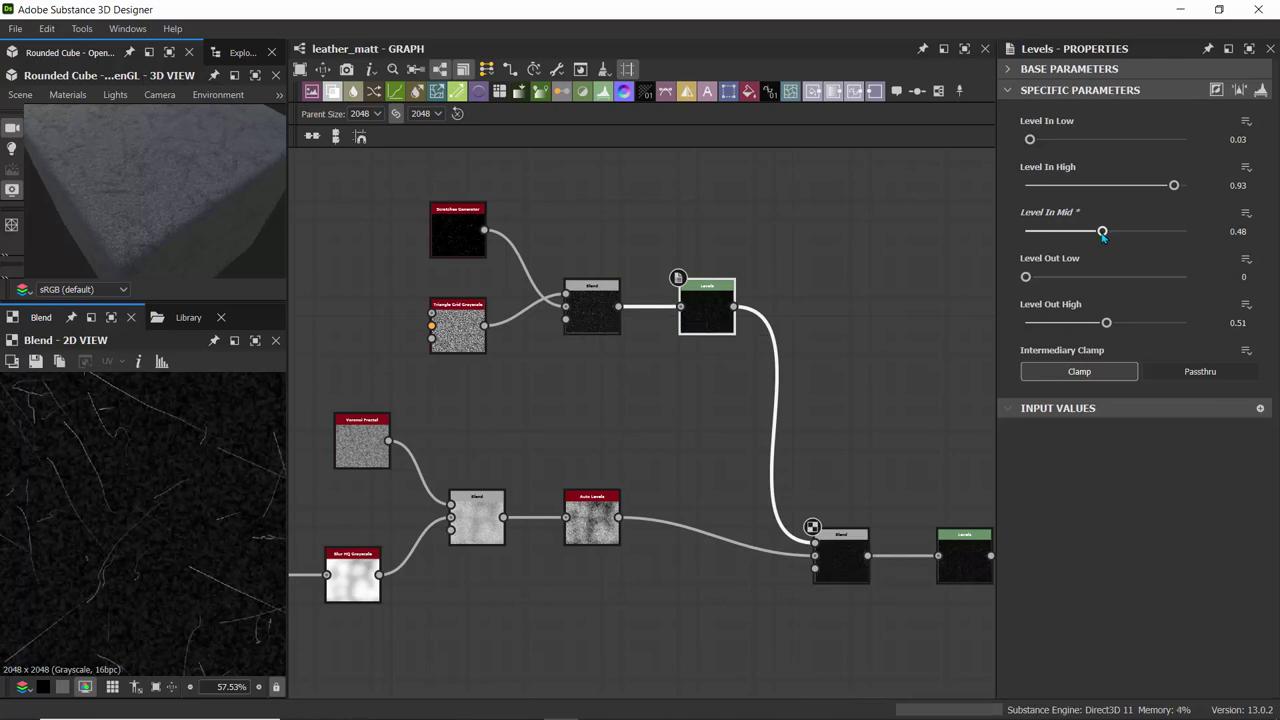
scroll(150, 205, up, 5)
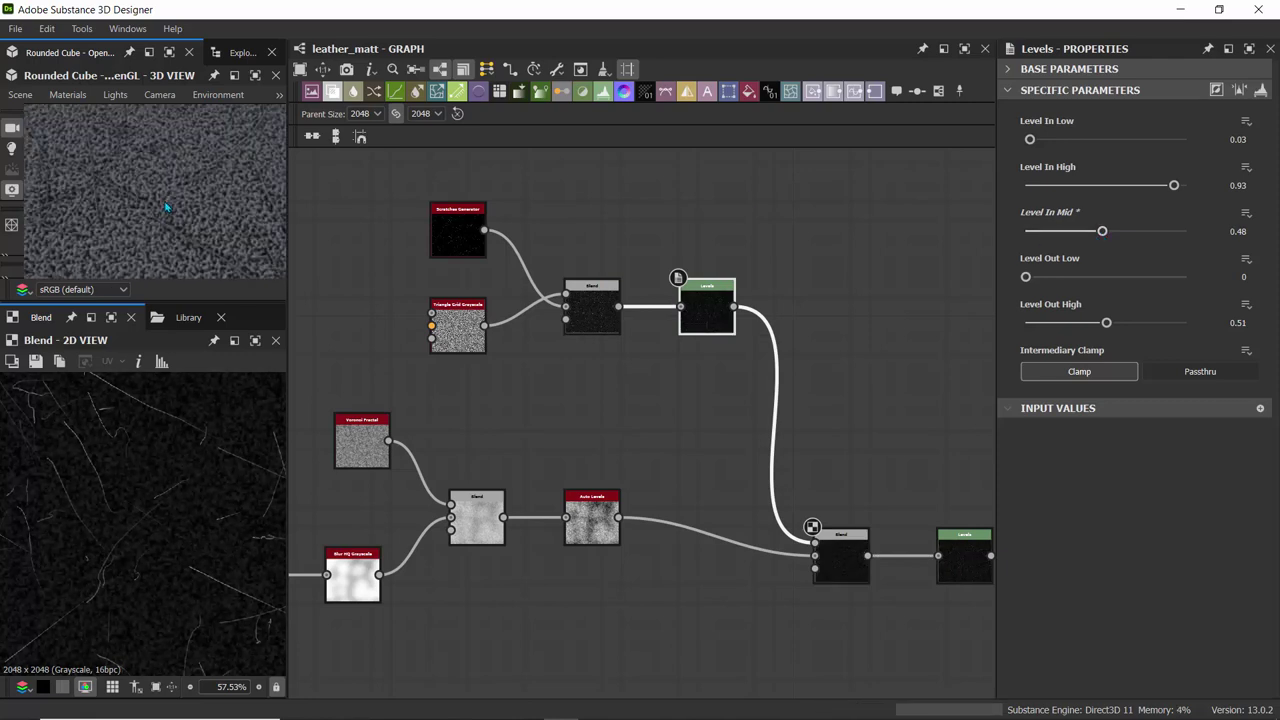
scroll(167, 208, down, 4)
middle_drag(191, 236, 126, 177)
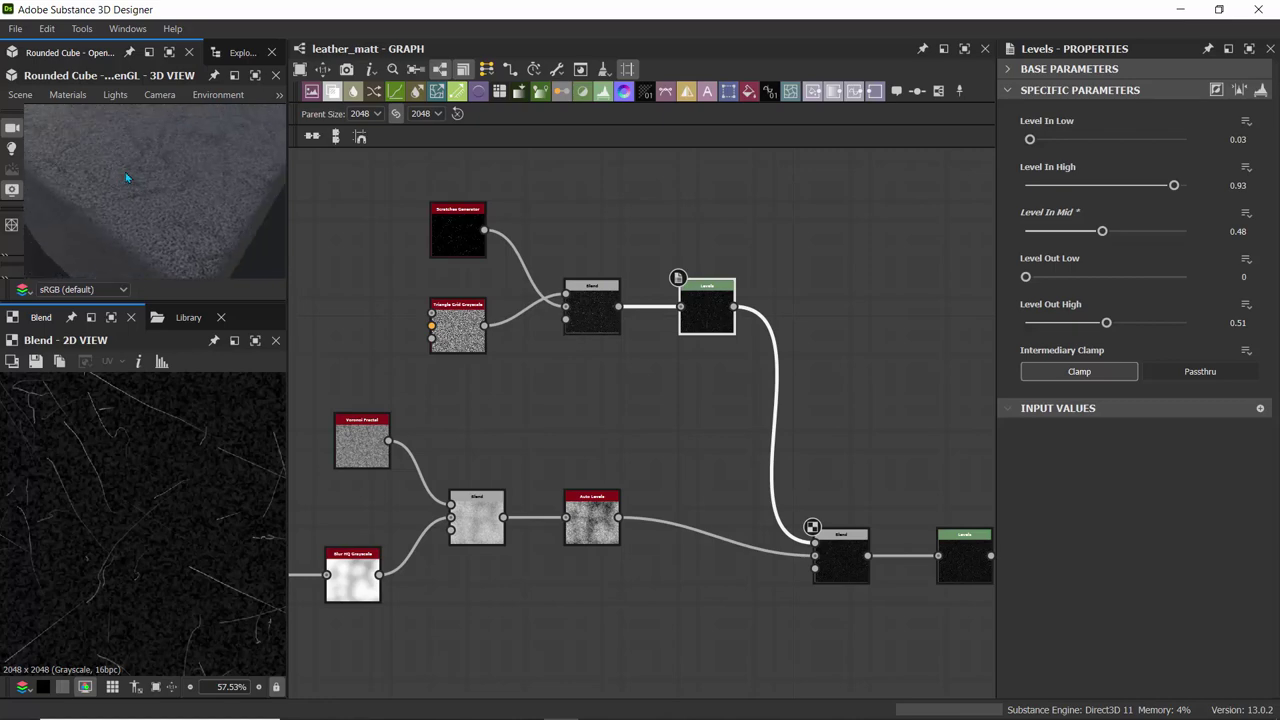
scroll(126, 177, down, 3)
- Examine the downstream part of the graph, from the Blur node through Normal and Curvature towards the material outputs
middle_drag(561, 278, 54, 265)
scroll(757, 267, down, 1)
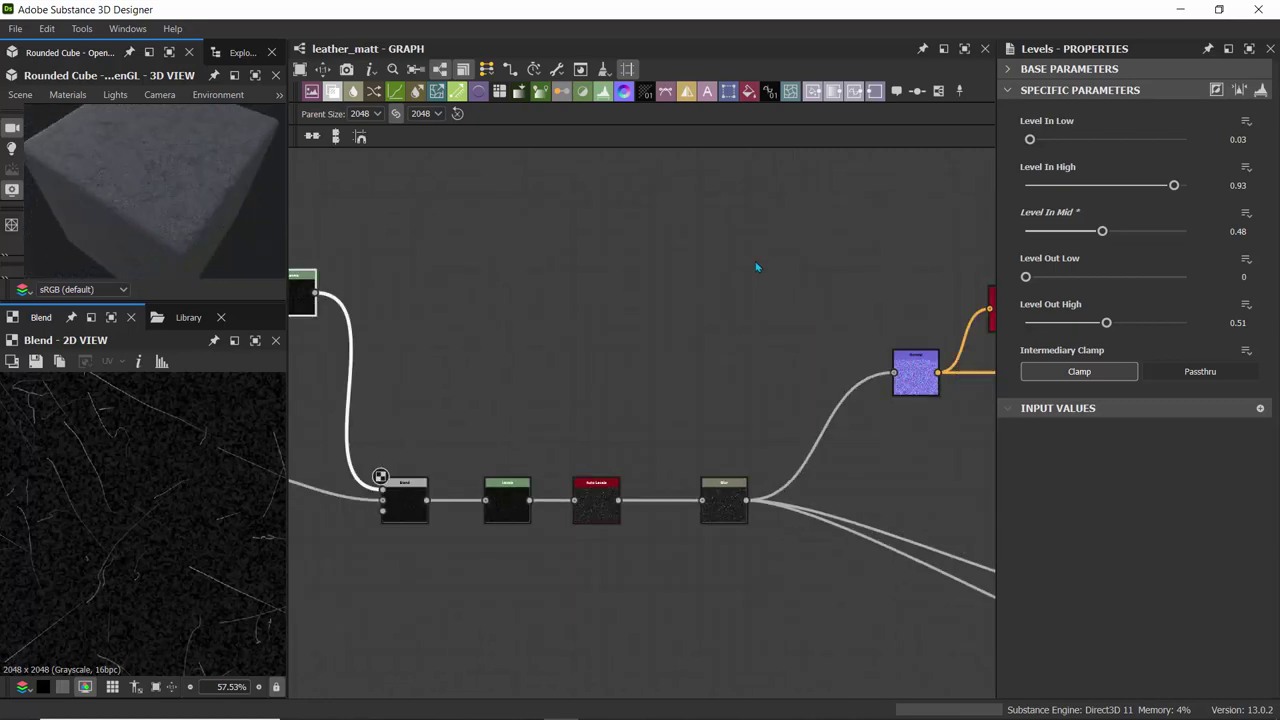
scroll(620, 270, down, 3)
middle_drag(591, 271, 300, 300)
scroll(546, 277, up, 5)
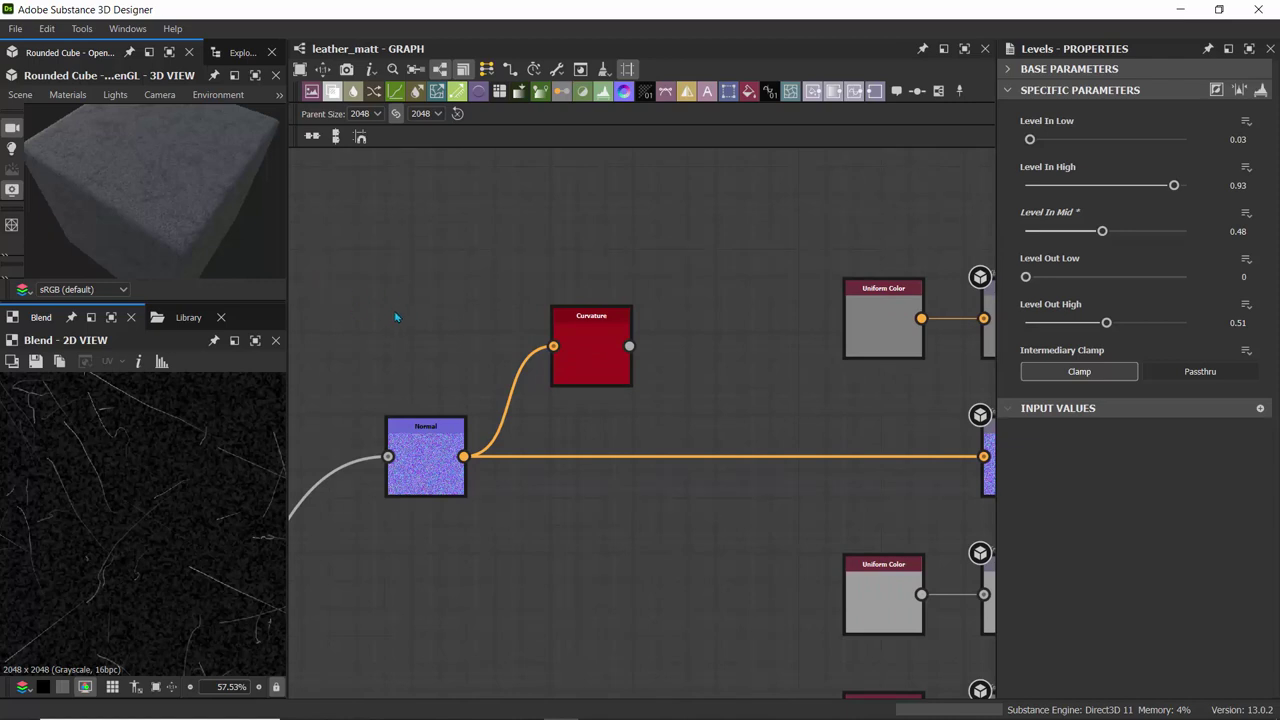
middle_drag(423, 297, 513, 322)
scroll(440, 315, down, 4)
scroll(454, 458, up, 6)
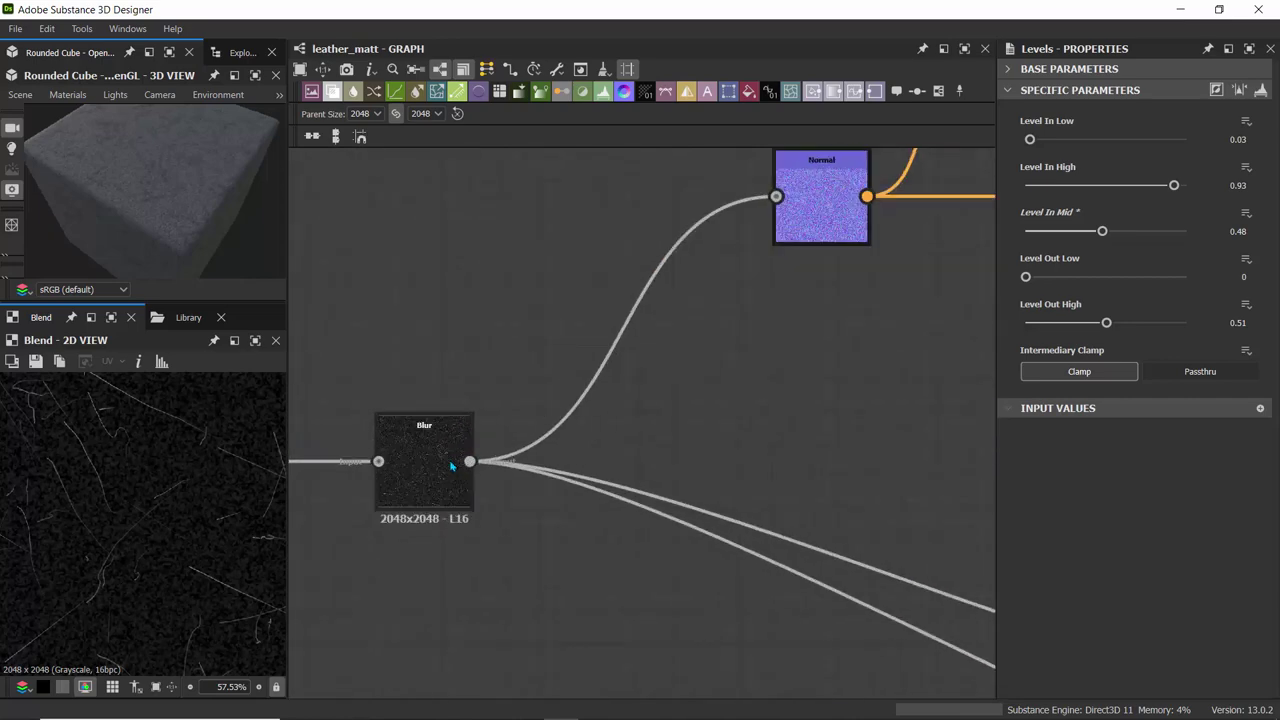
scroll(452, 465, down, 3)
middle_drag(695, 223, 592, 314)
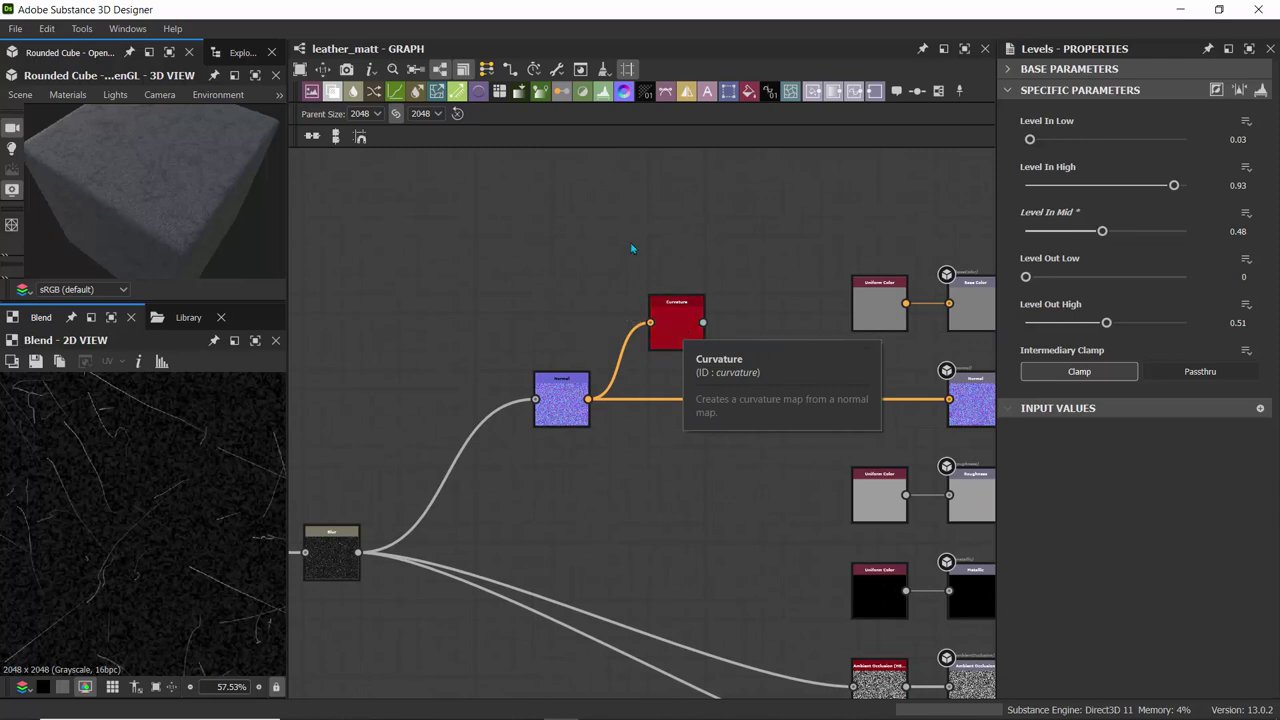
- Move the Base Color's Uniform Color node out of the way and add a Gradient Map node above Curvature
middle_drag(630, 242, 490, 236)
drag(737, 297, 660, 248)
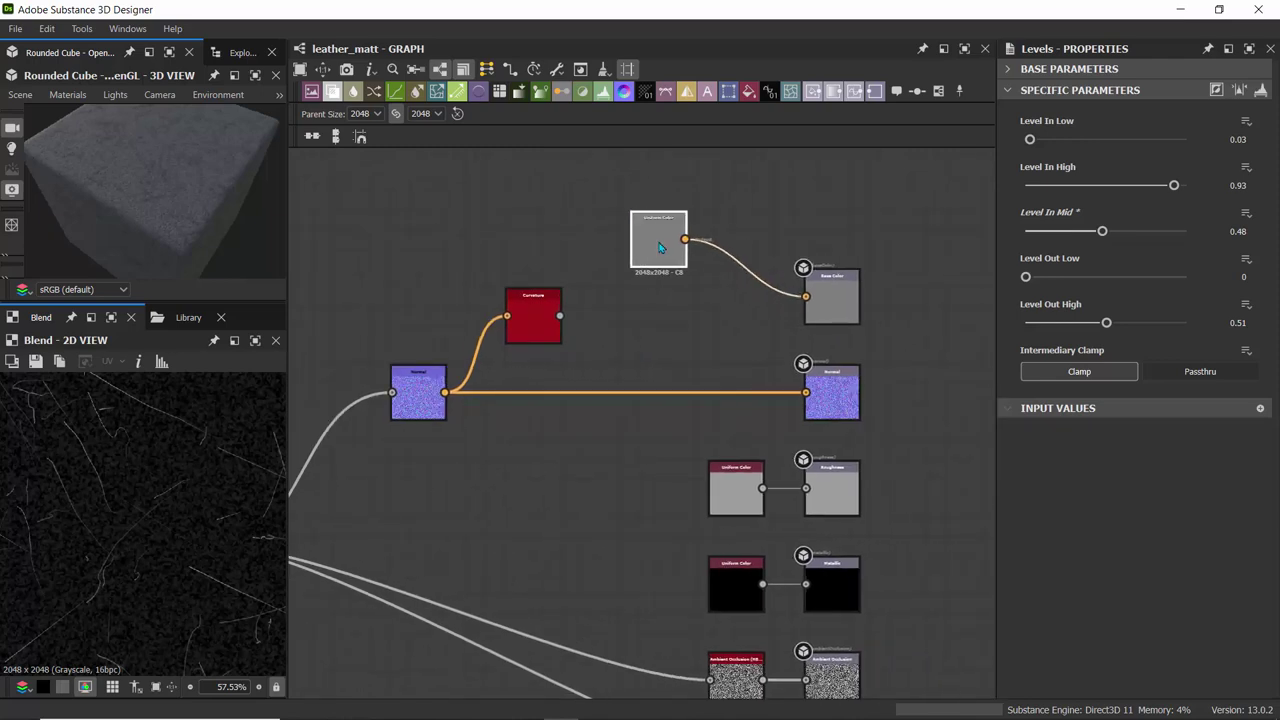
click(579, 231)
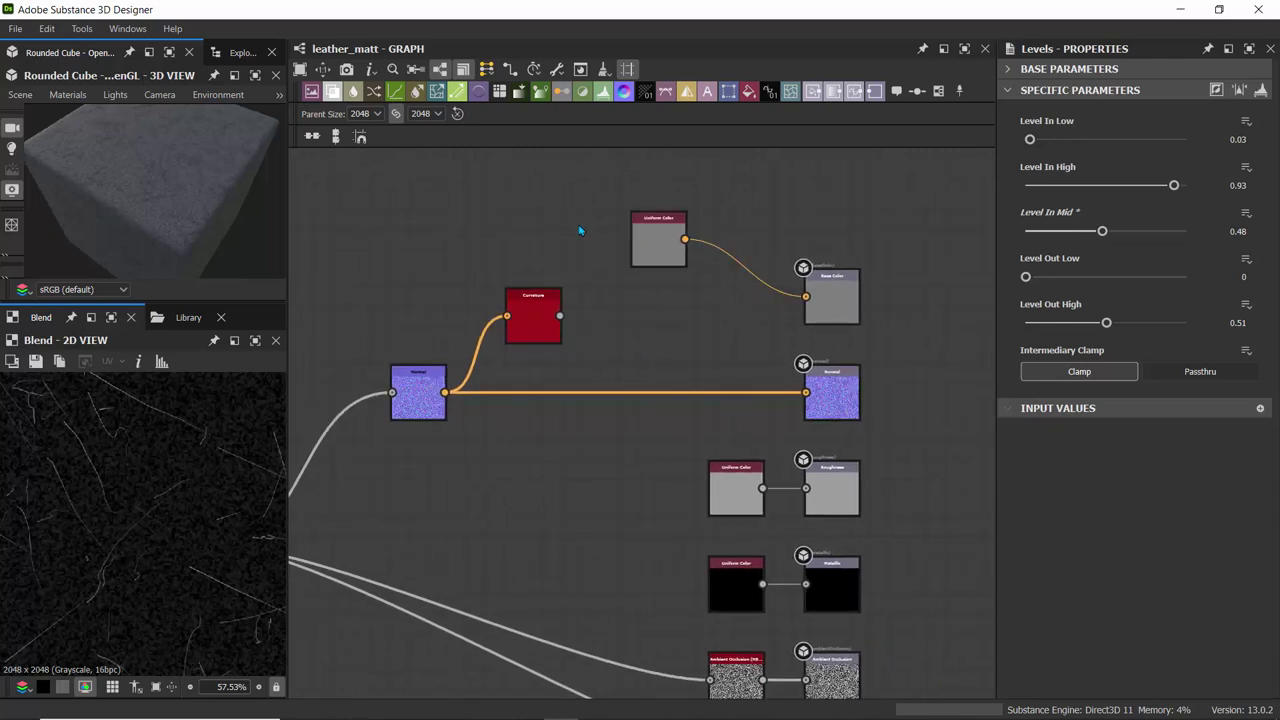
key(space)
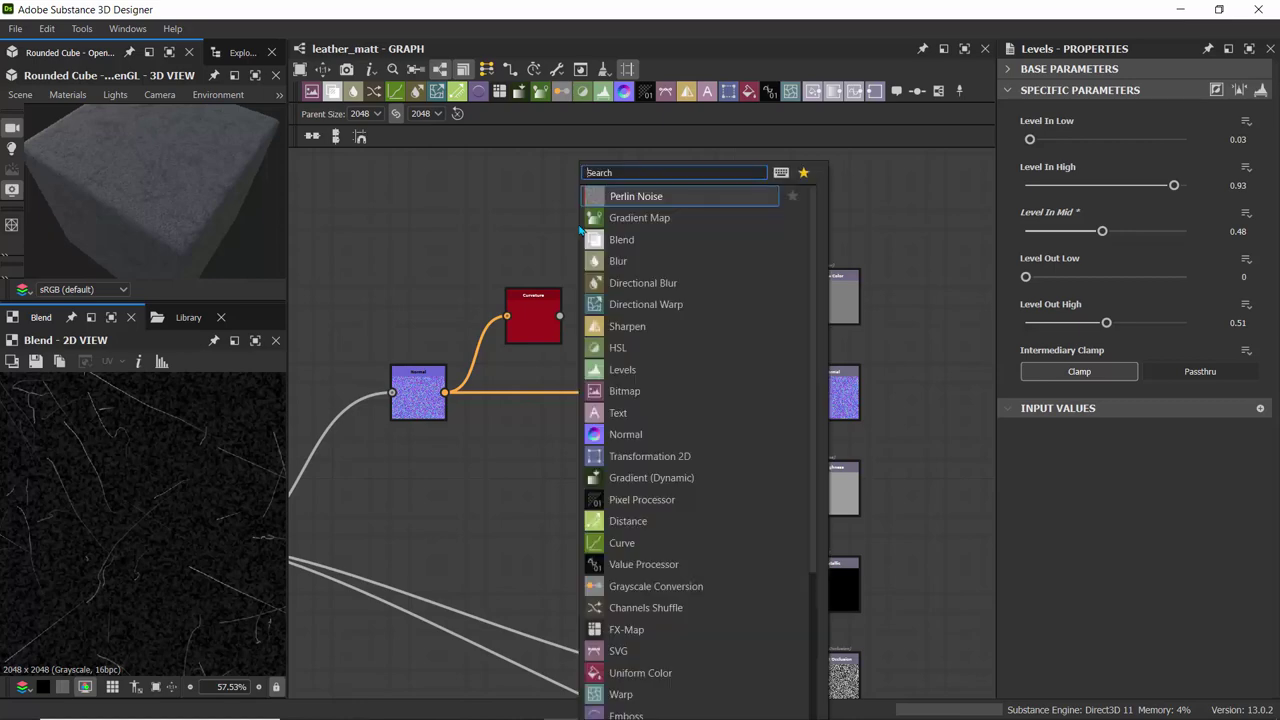
text(gradi)
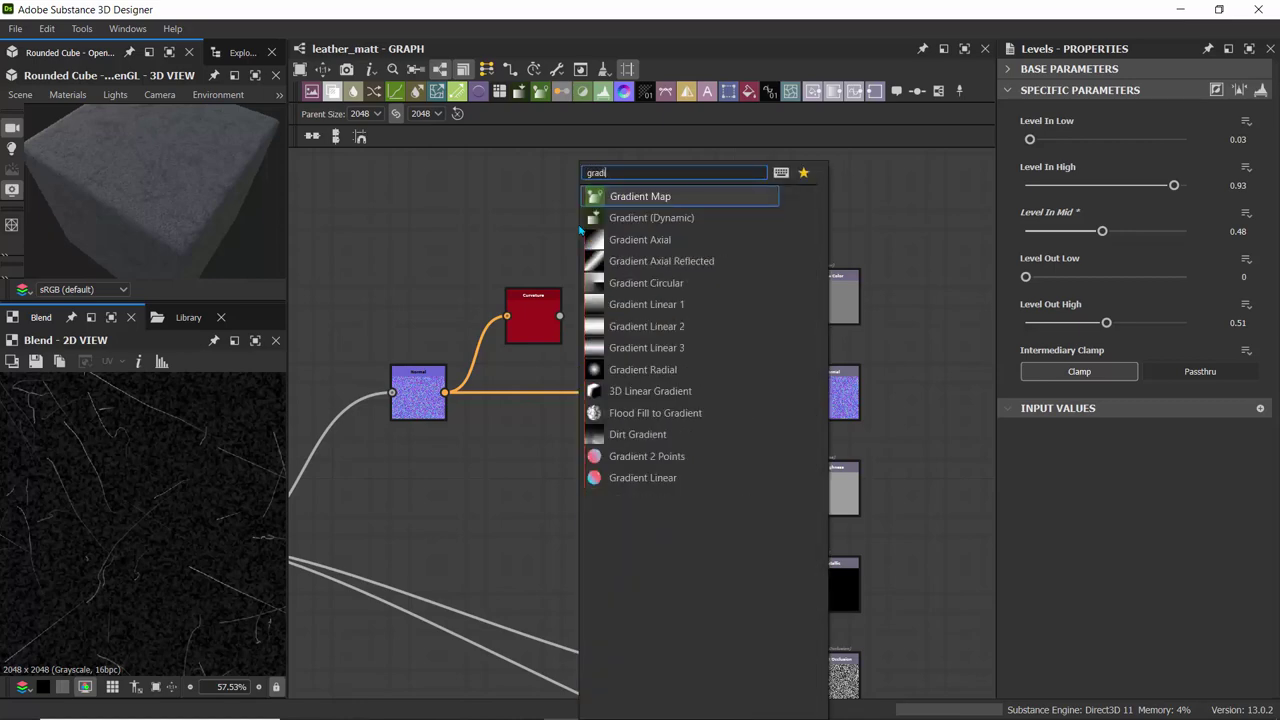
key(Return)
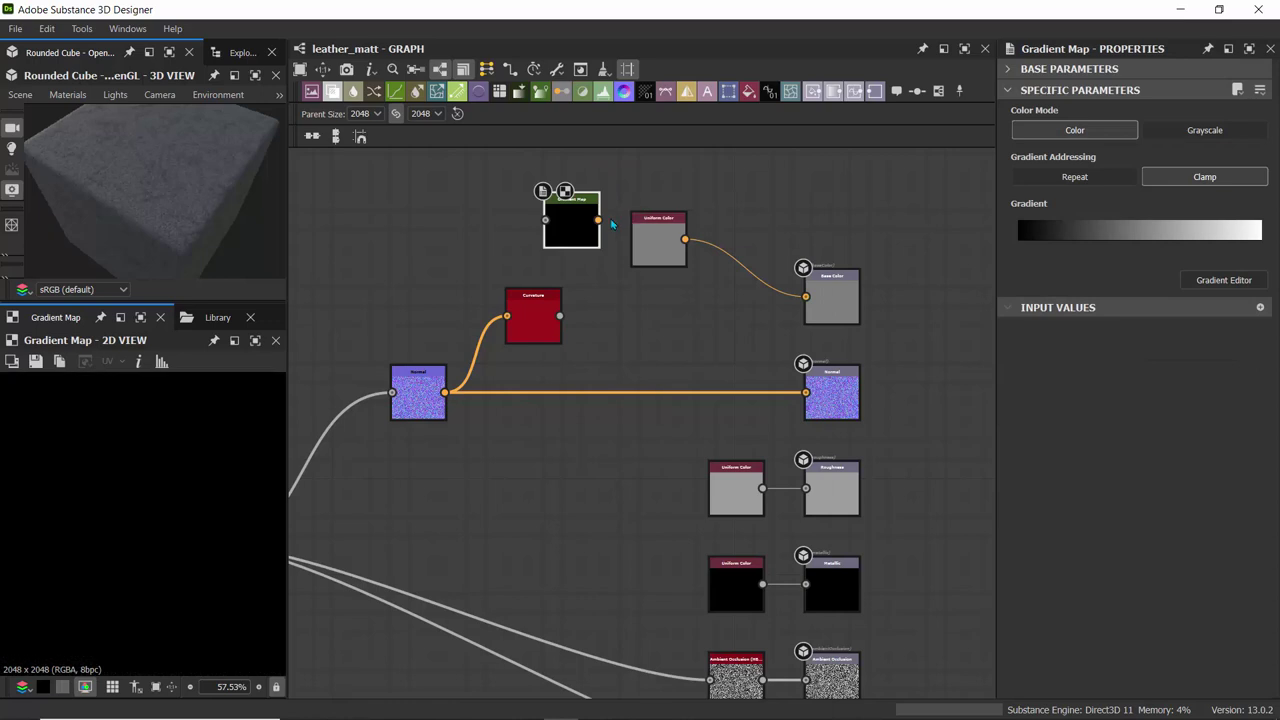
- Feed the Base Color output from the Gradient Map instead of the Uniform Color, and place the Gradient Map directly before it
drag(602, 222, 823, 300)
drag(666, 251, 440, 207)
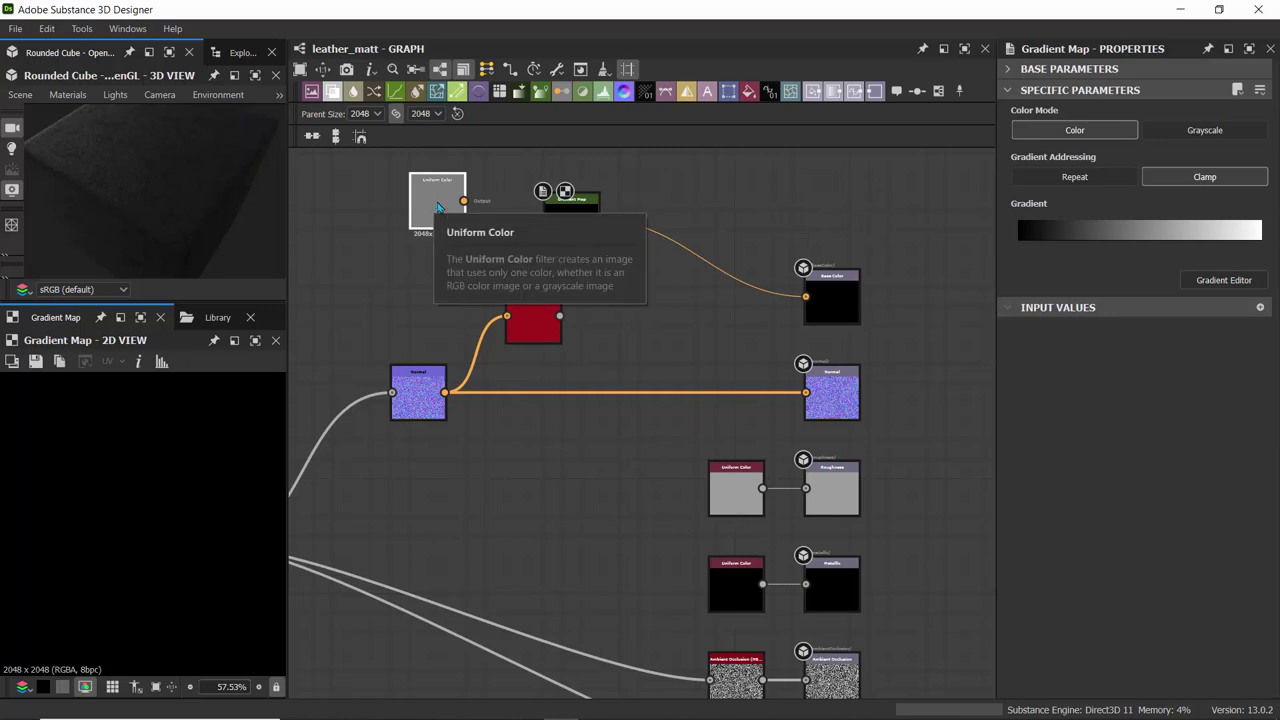
drag(571, 208, 697, 285)
scroll(697, 285, up, 2)
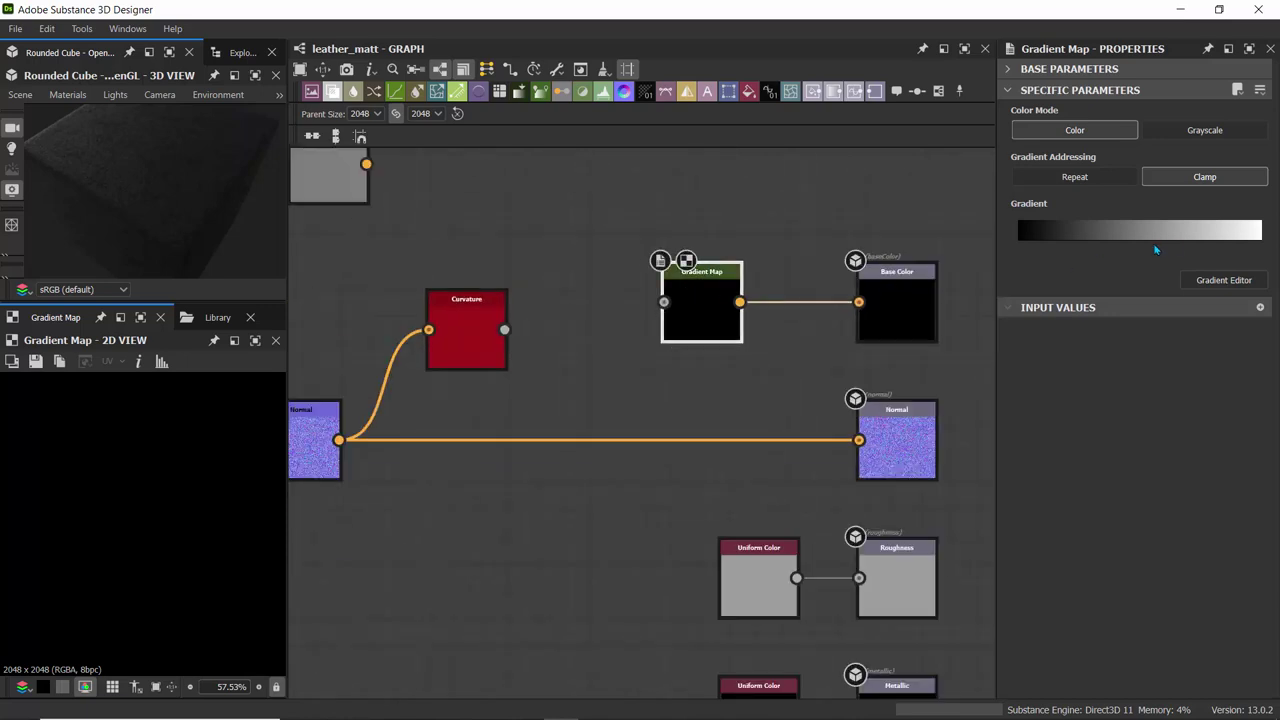
- Set the gradient's start key at position 0 to the light beige #f2dfcb and check the colour on the cube
click(1217, 281)
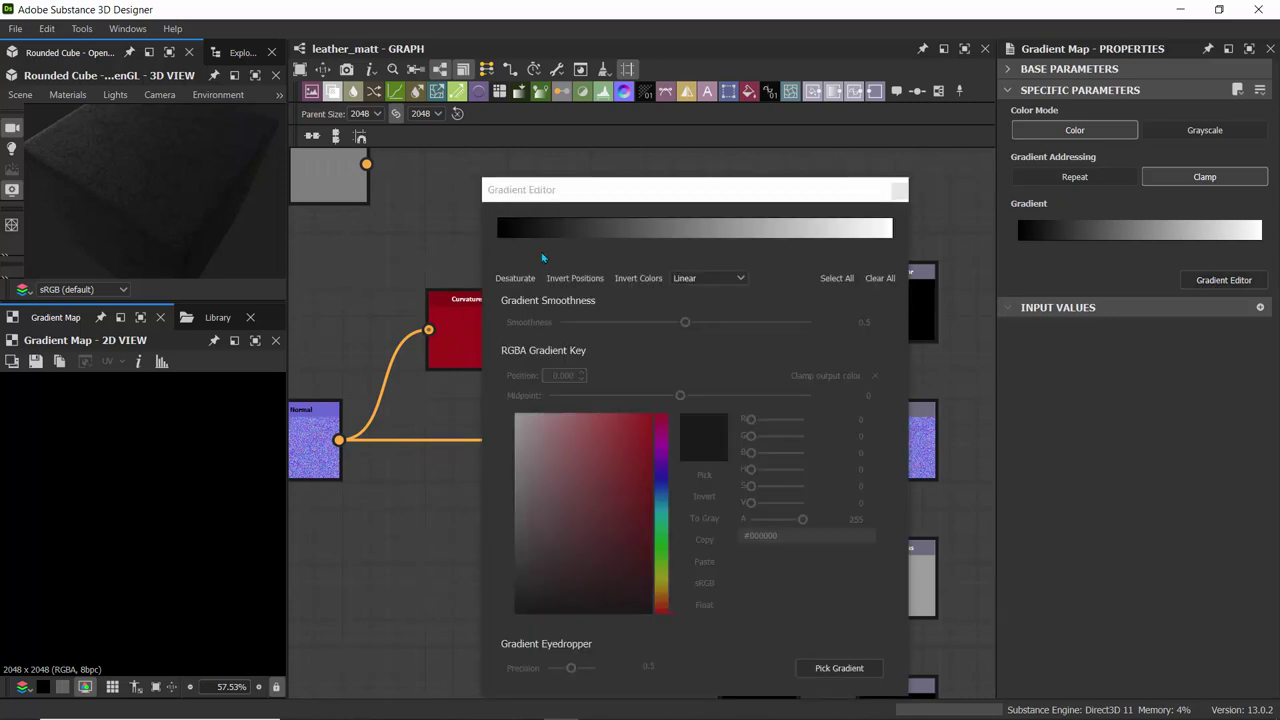
click(500, 241)
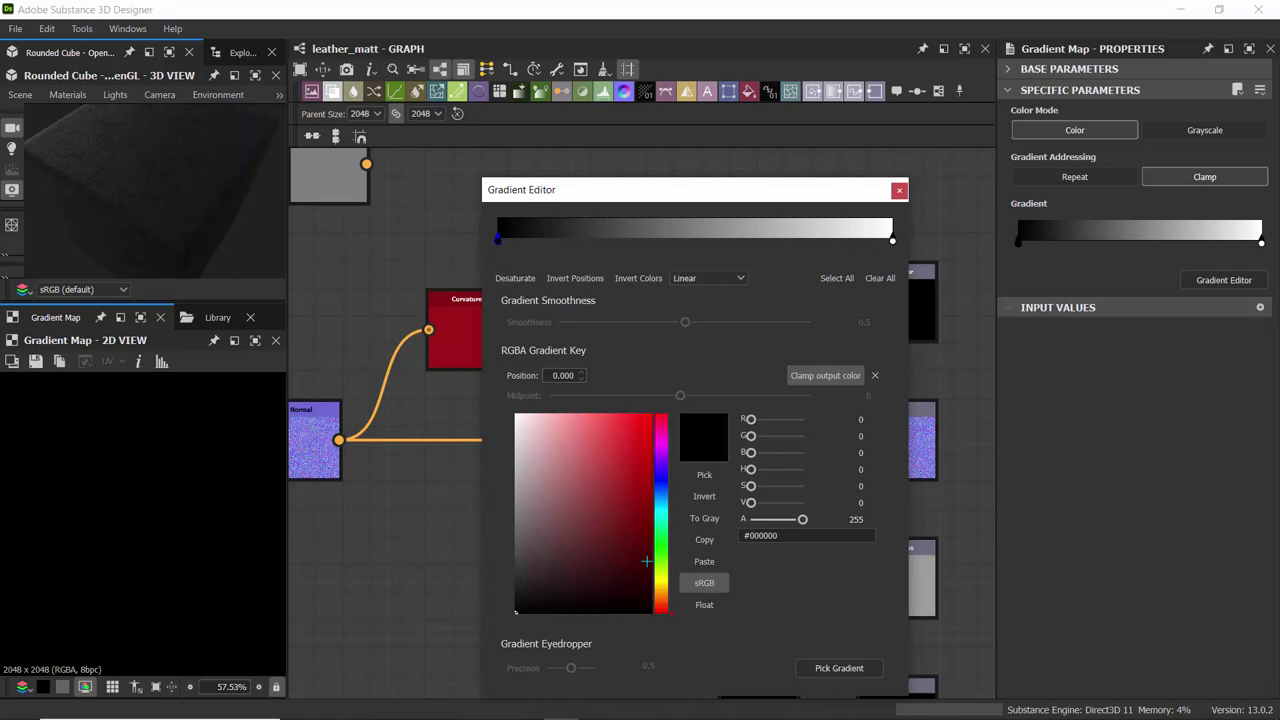
click(661, 603)
click(661, 596)
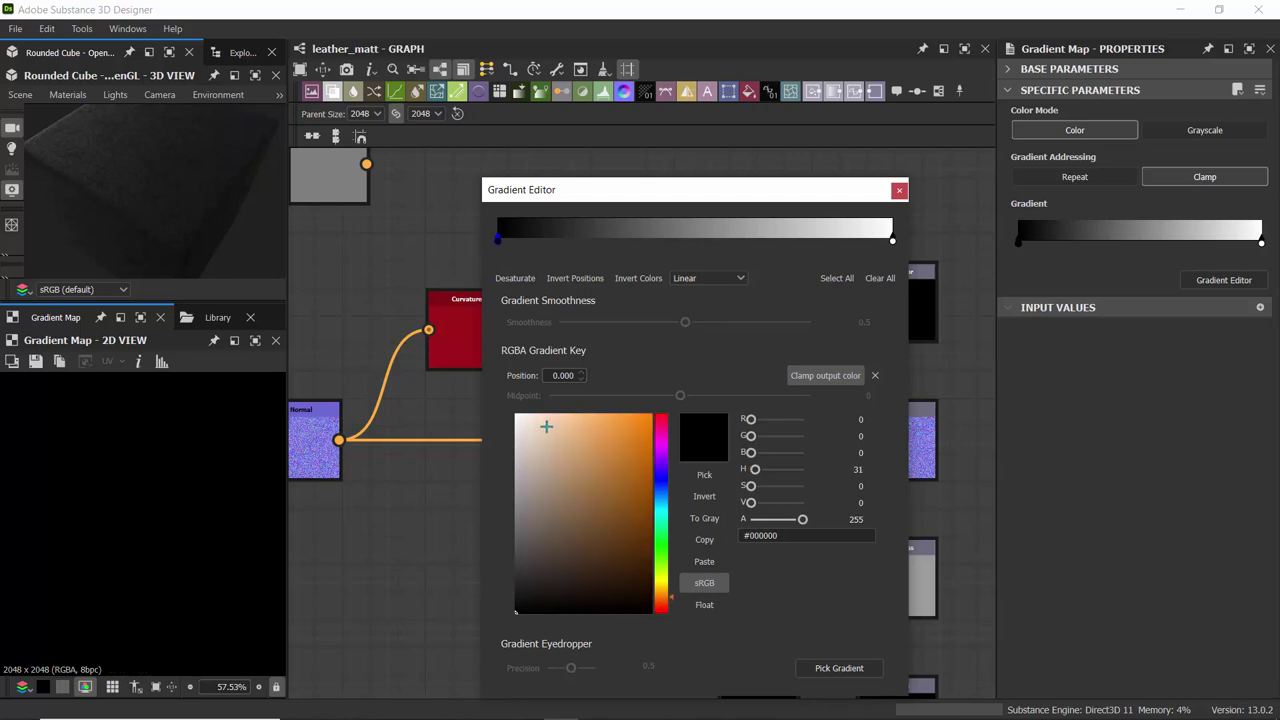
click(537, 423)
drag(186, 221, 160, 176)
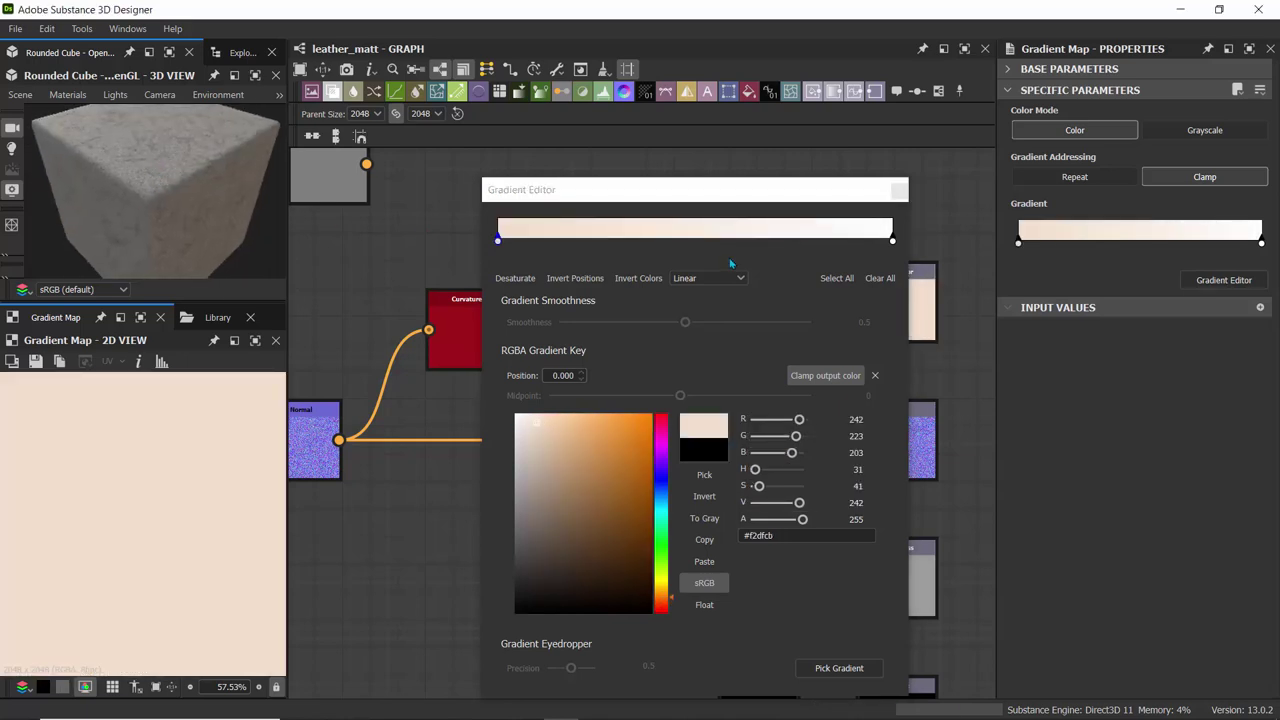
- Add a gradient key at position 0.194 and colour it brown #896135
click(575, 241)
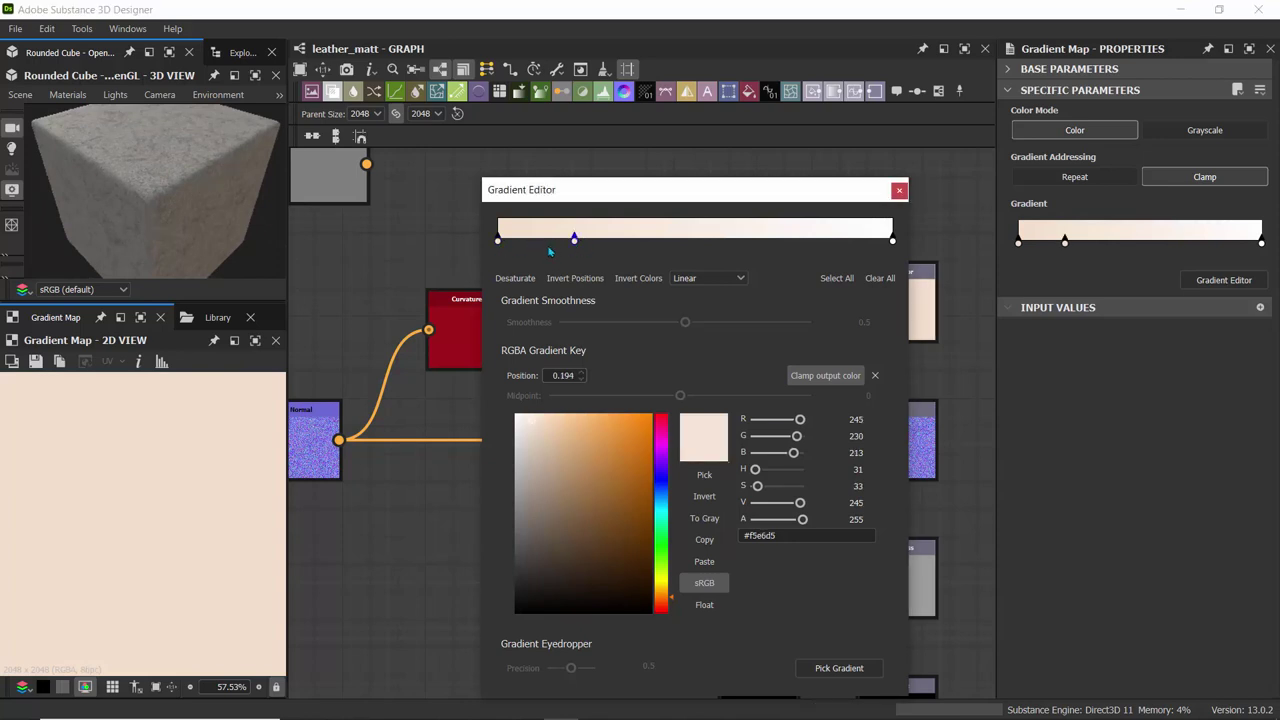
click(601, 463)
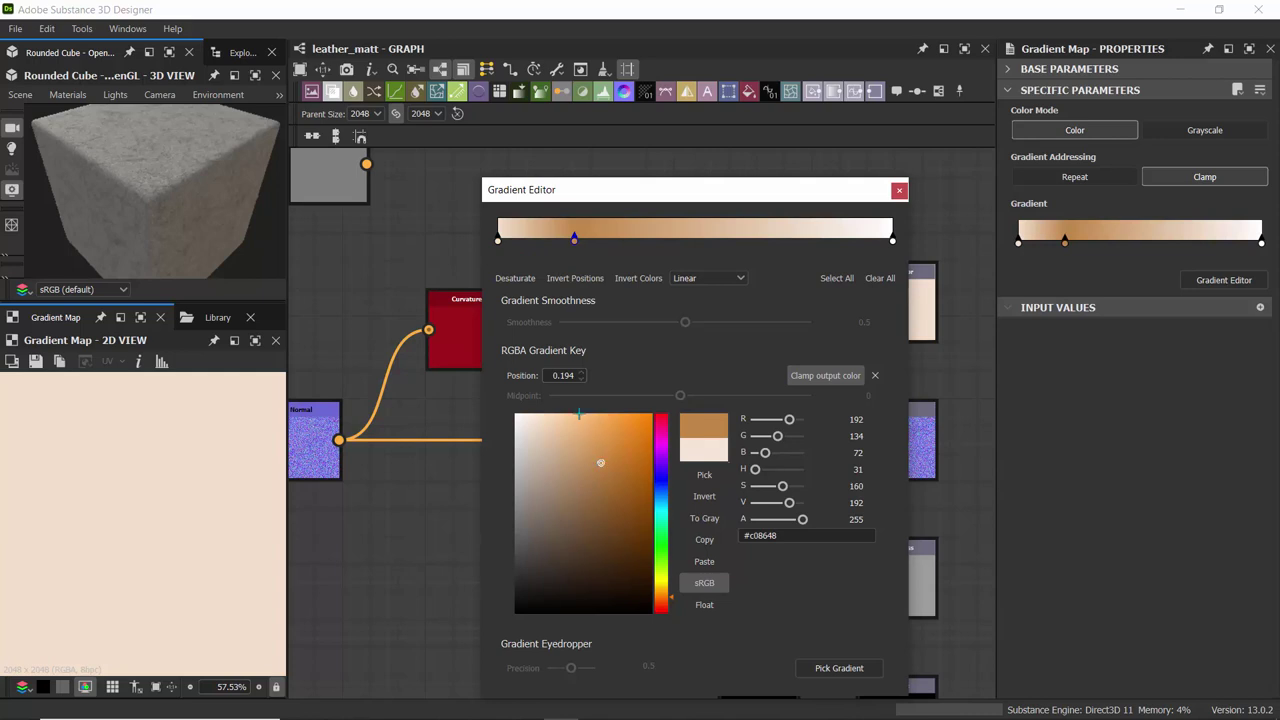
click(598, 506)
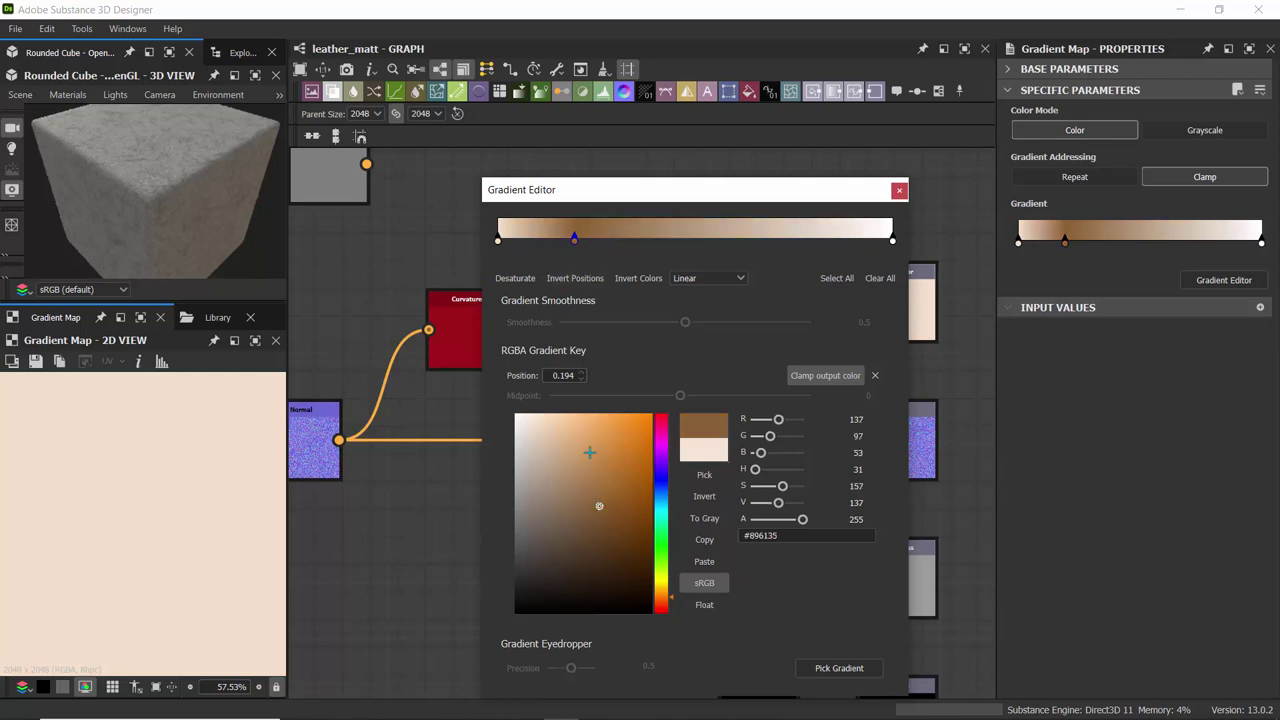
- Set the gradient's end key at position 1 to the orange-brown #8e4c17, close the editor and check the cube's surface
click(892, 241)
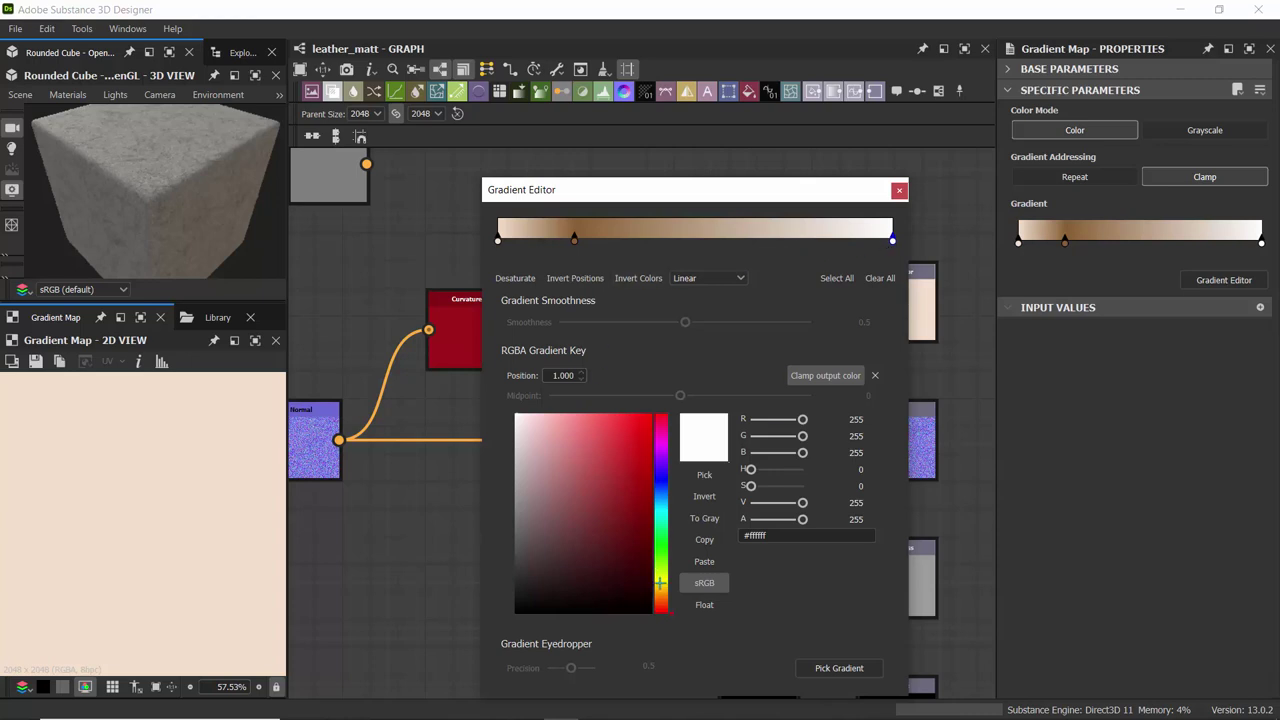
click(661, 595)
click(628, 529)
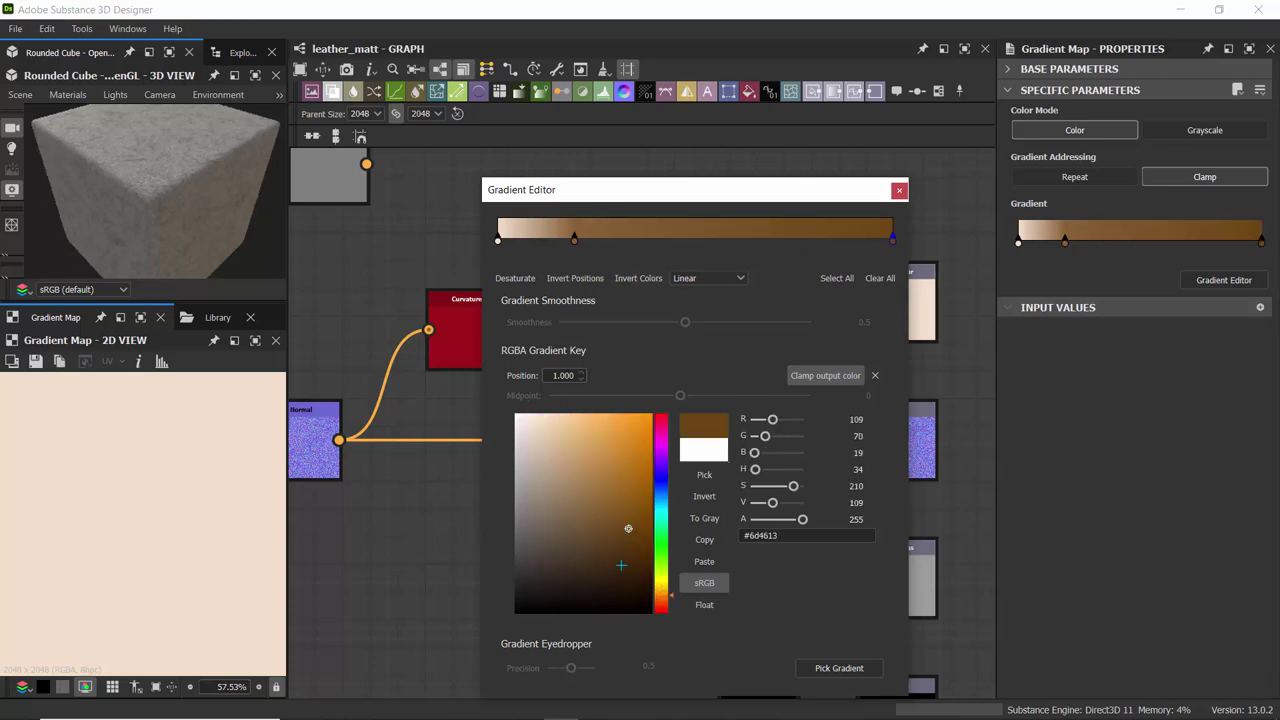
click(621, 565)
click(609, 544)
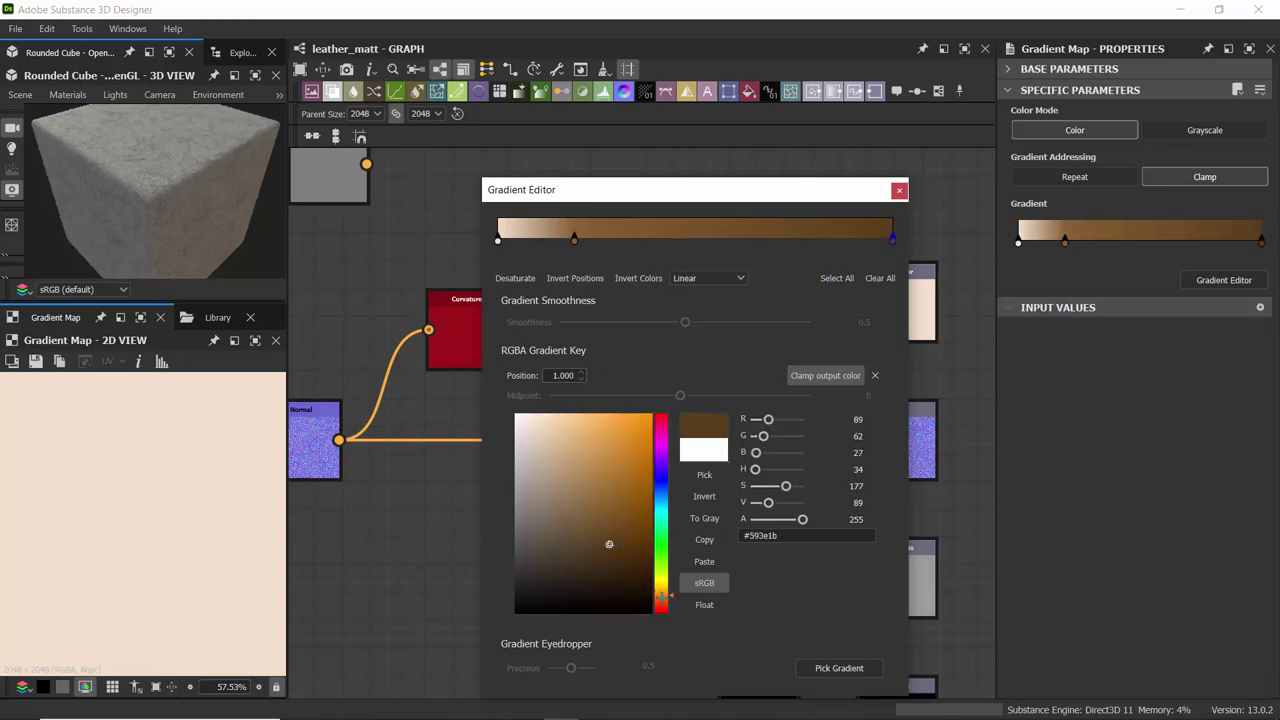
click(629, 501)
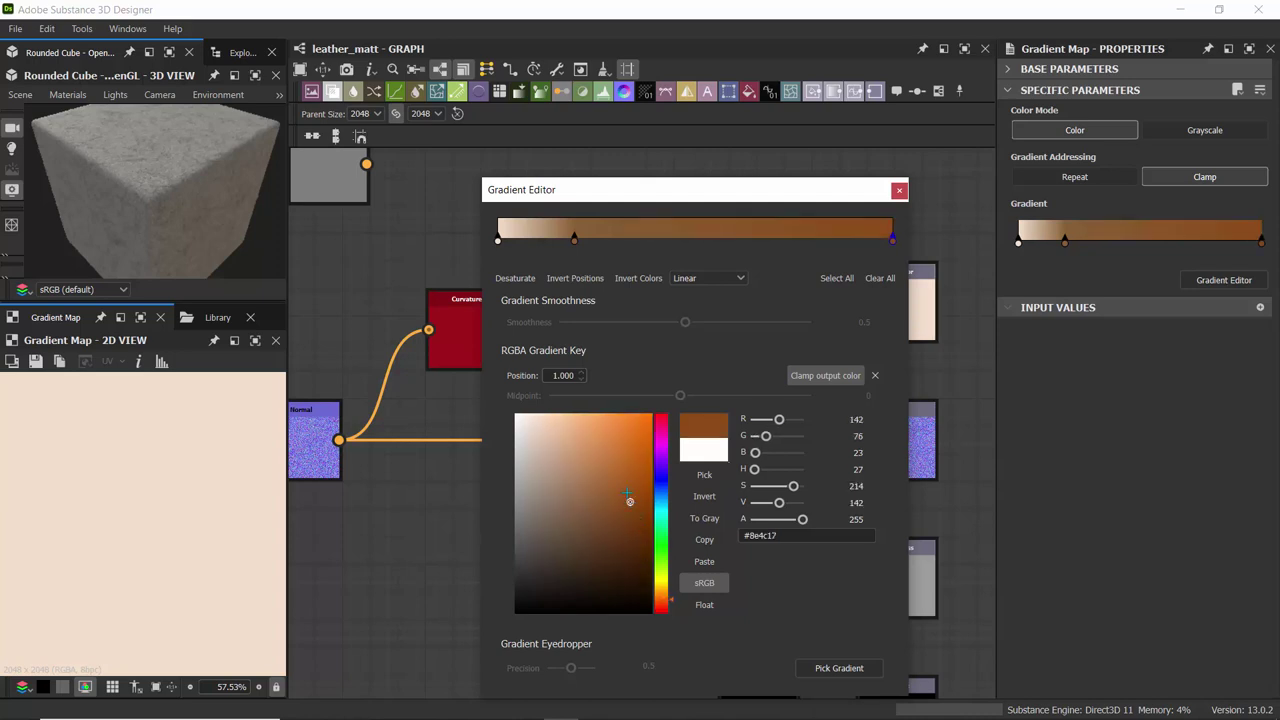
click(898, 190)
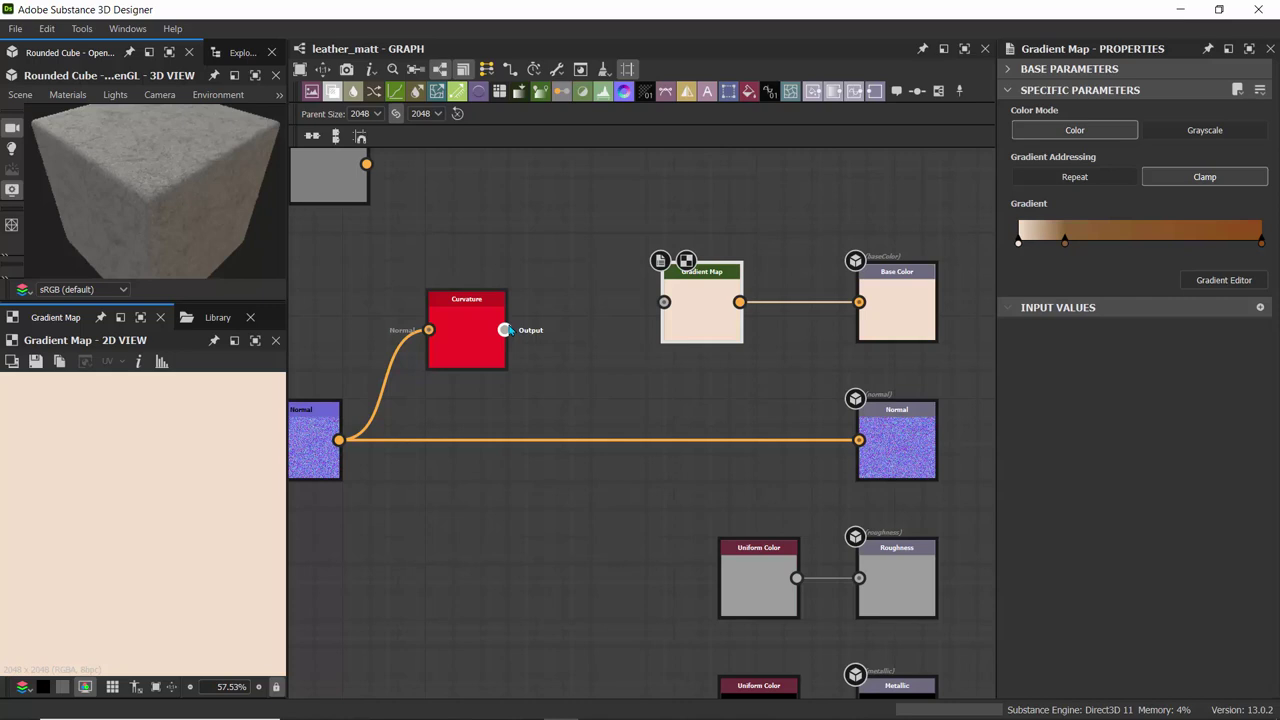
middle_drag(400, 214, 543, 266)
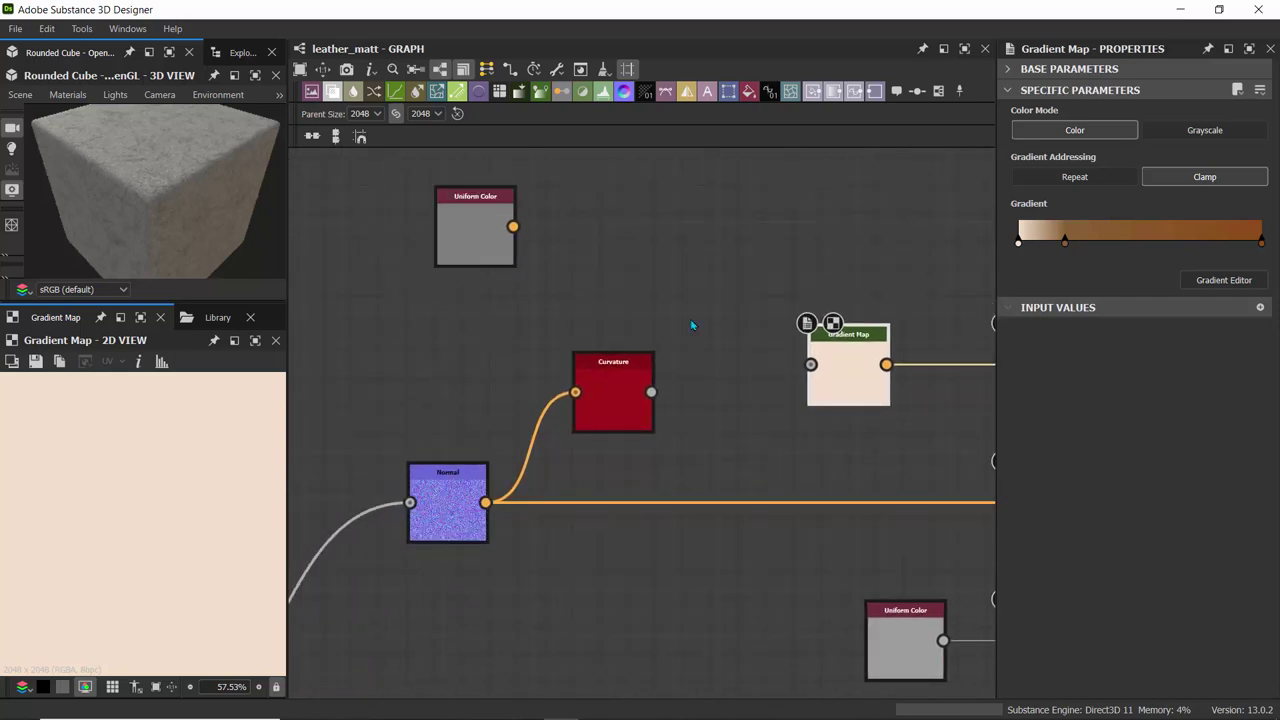
middle_drag(691, 325, 606, 280)
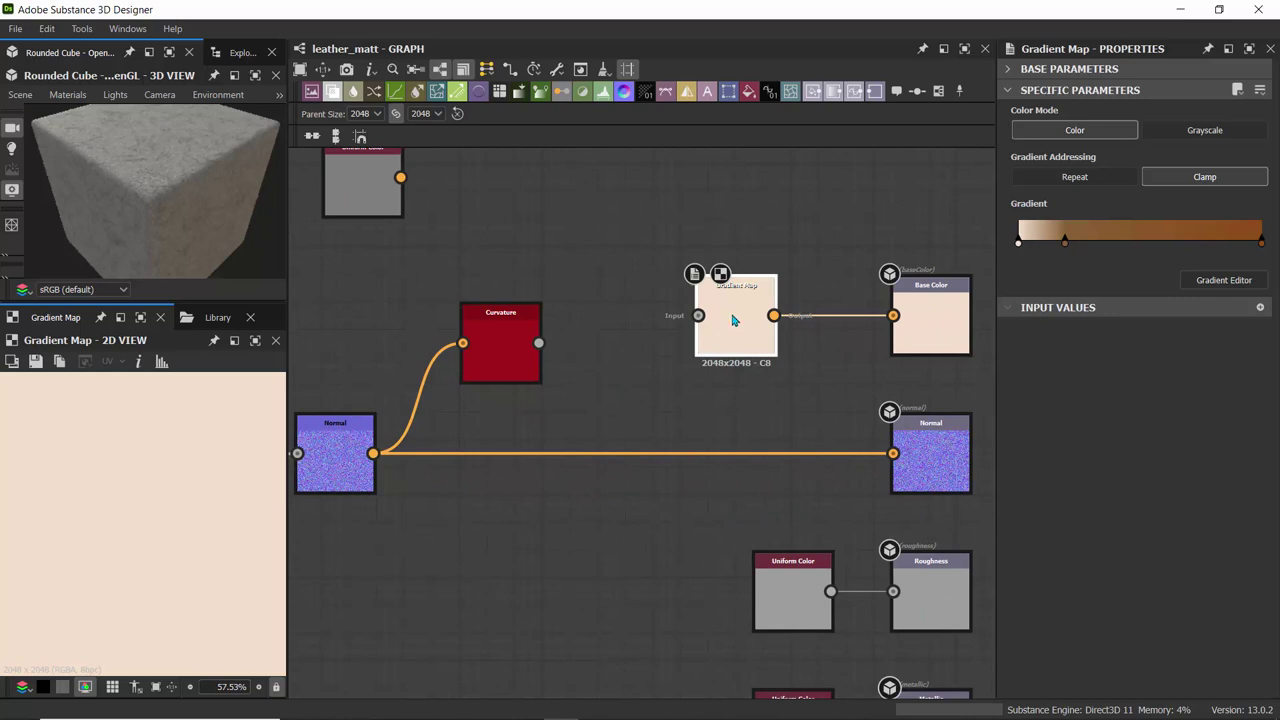
scroll(133, 203, up, 5)
scroll(154, 208, down, 4)
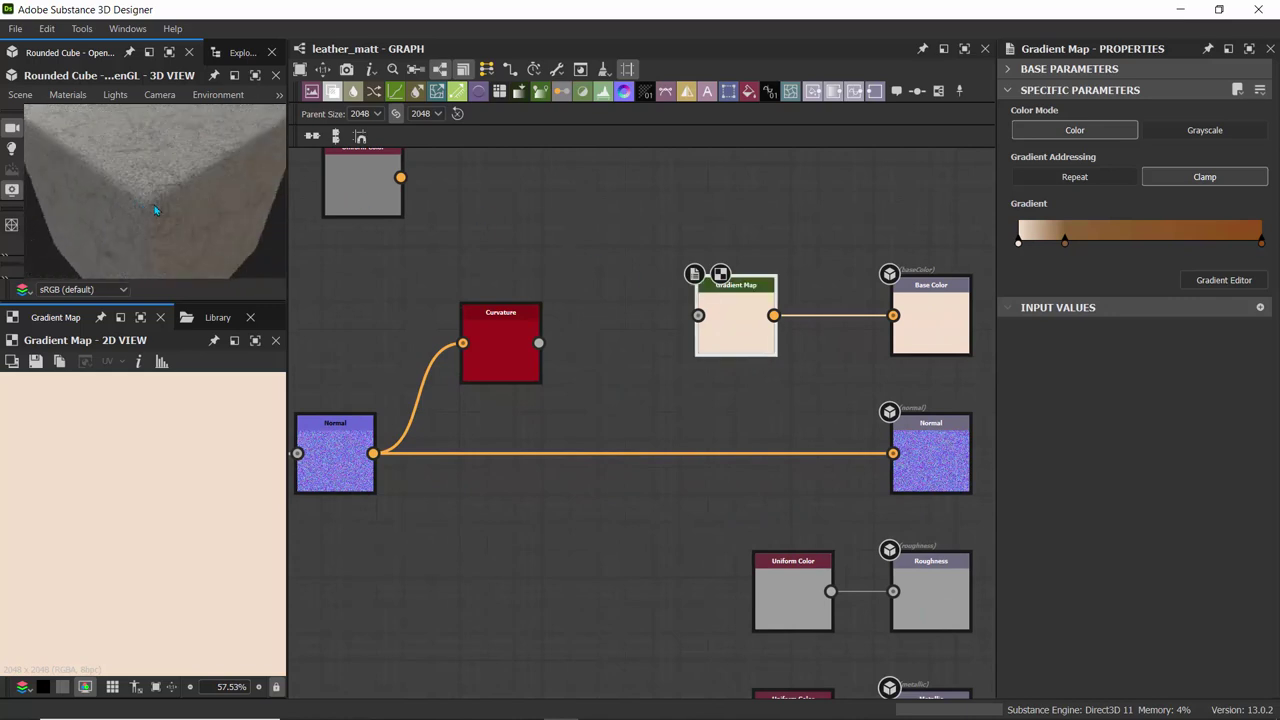
drag(154, 206, 155, 167)
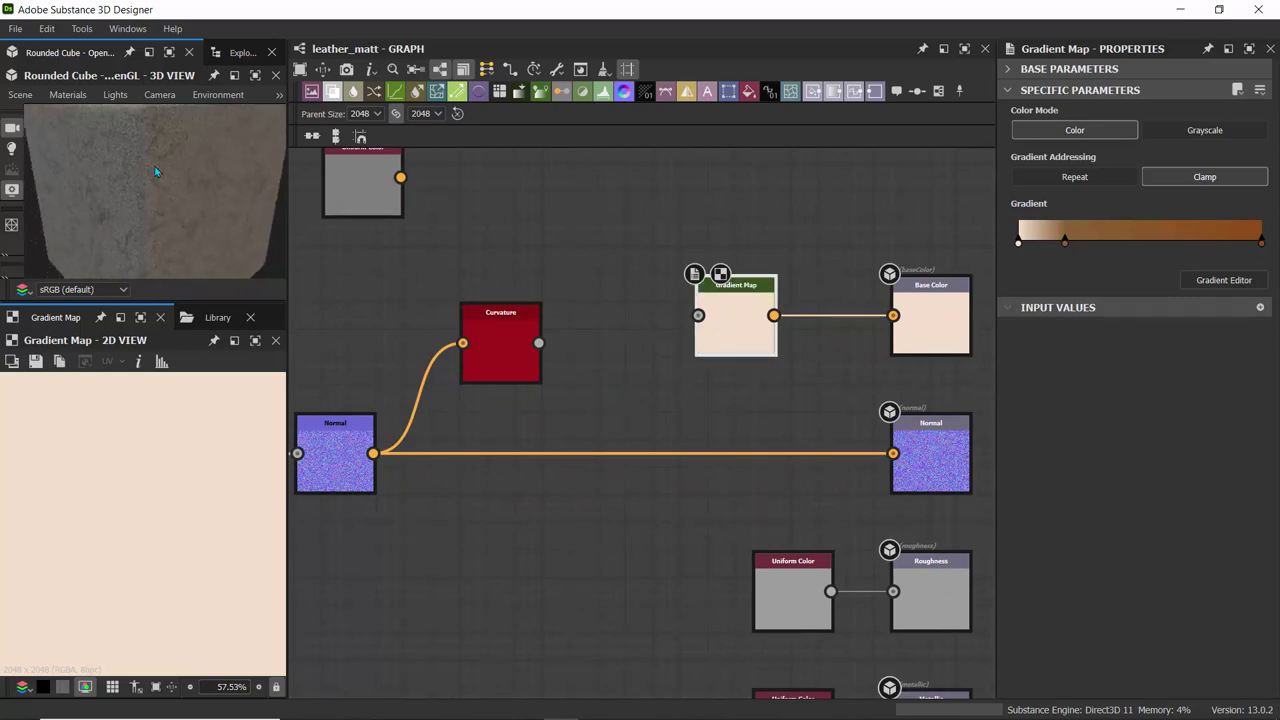
- Darken the gradient's end key to a deeper brown and connect the Curvature output to the Gradient Map input
click(1215, 281)
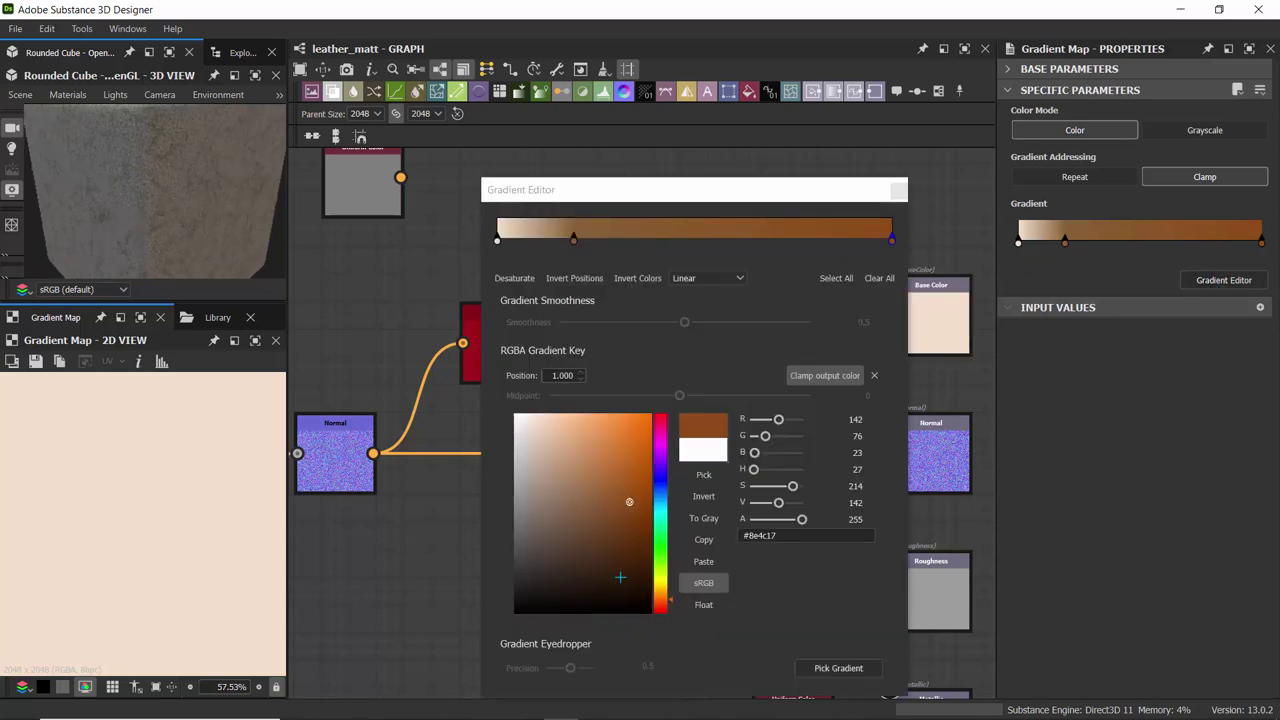
click(892, 243)
click(631, 588)
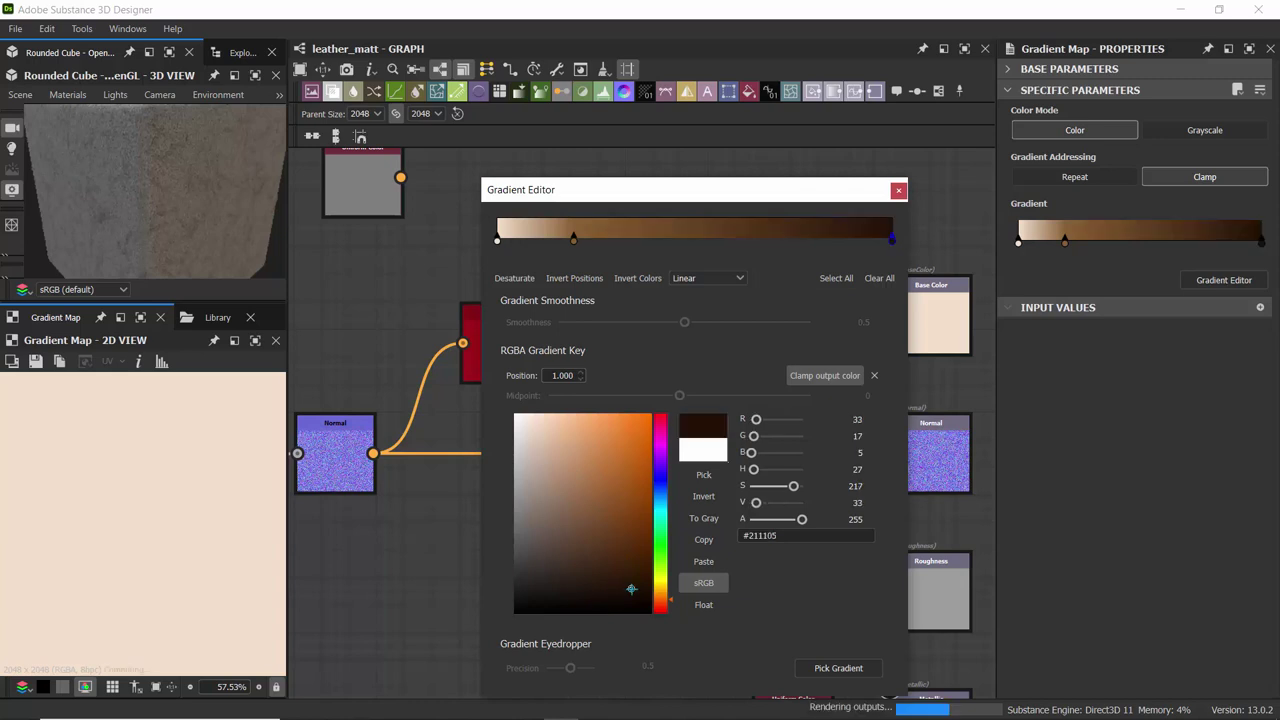
drag(631, 588, 626, 529)
click(898, 191)
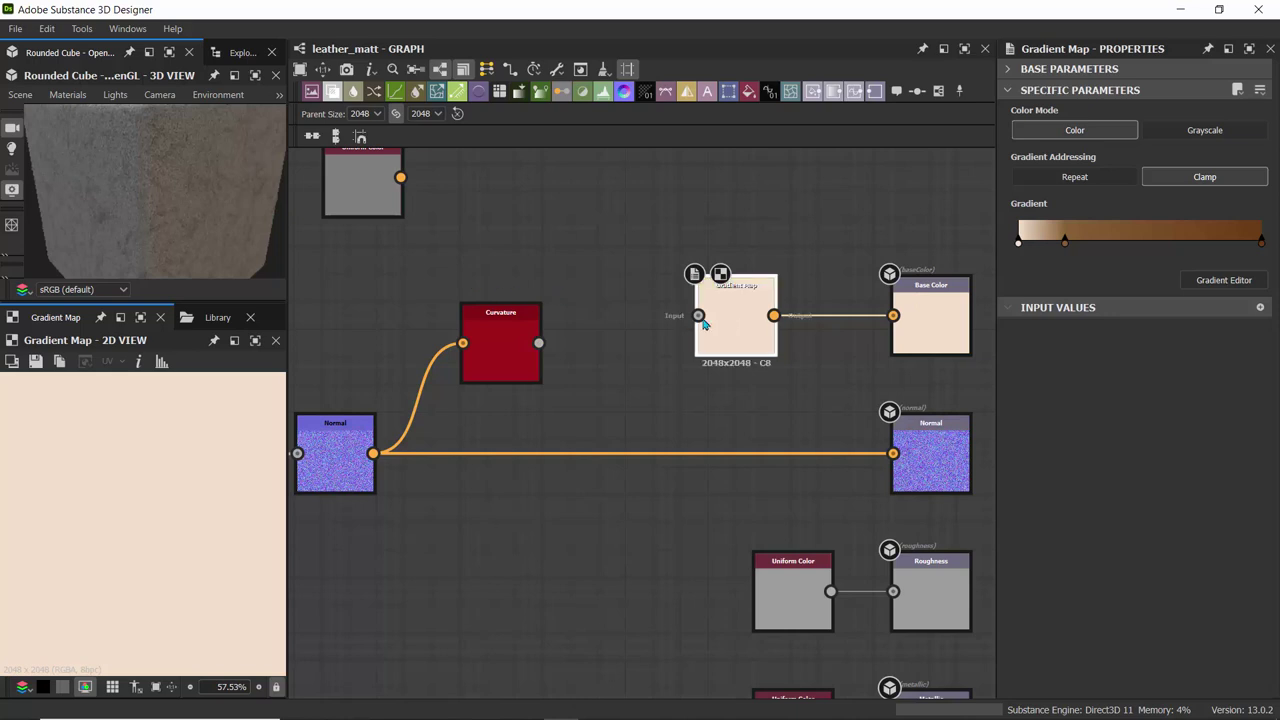
drag(598, 322, 698, 315)
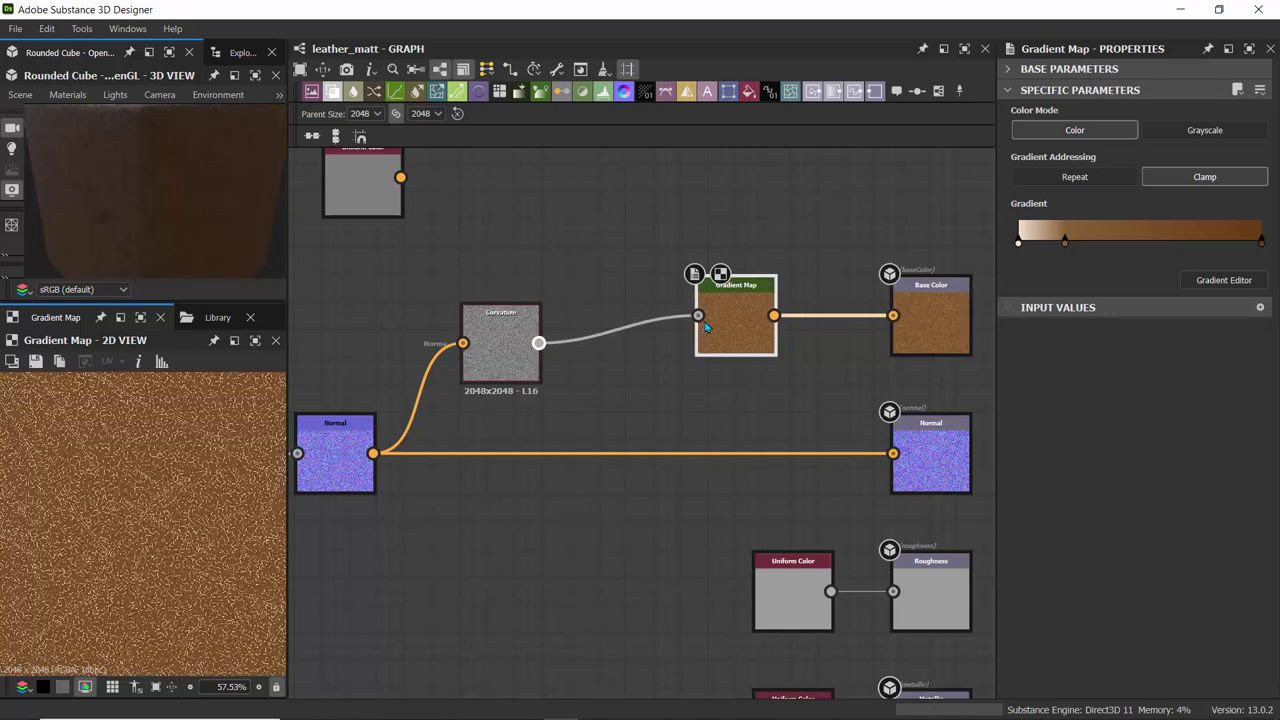
- Examine the brown base colour on the cube from several angles and its fine light line pattern in the 2D view
scroll(152, 188, down, 5)
drag(152, 188, 172, 400)
scroll(128, 228, up, 5)
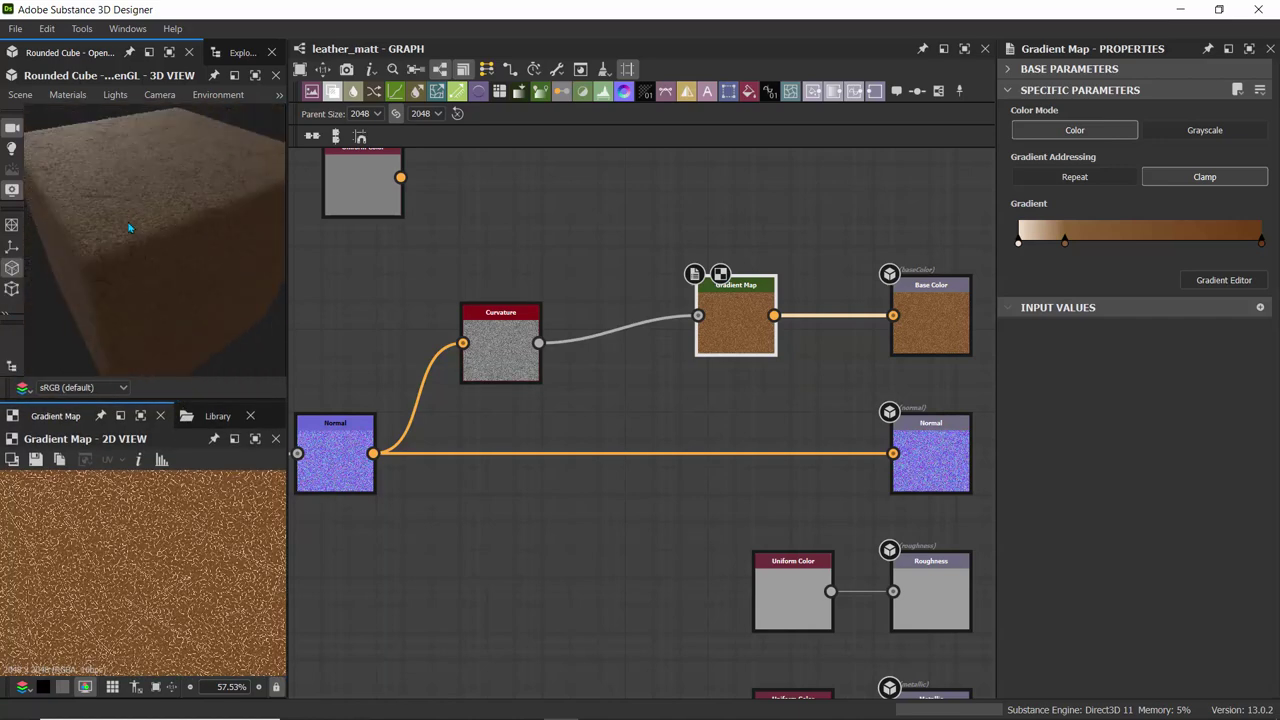
drag(128, 228, 199, 210)
scroll(70, 597, down, 5)
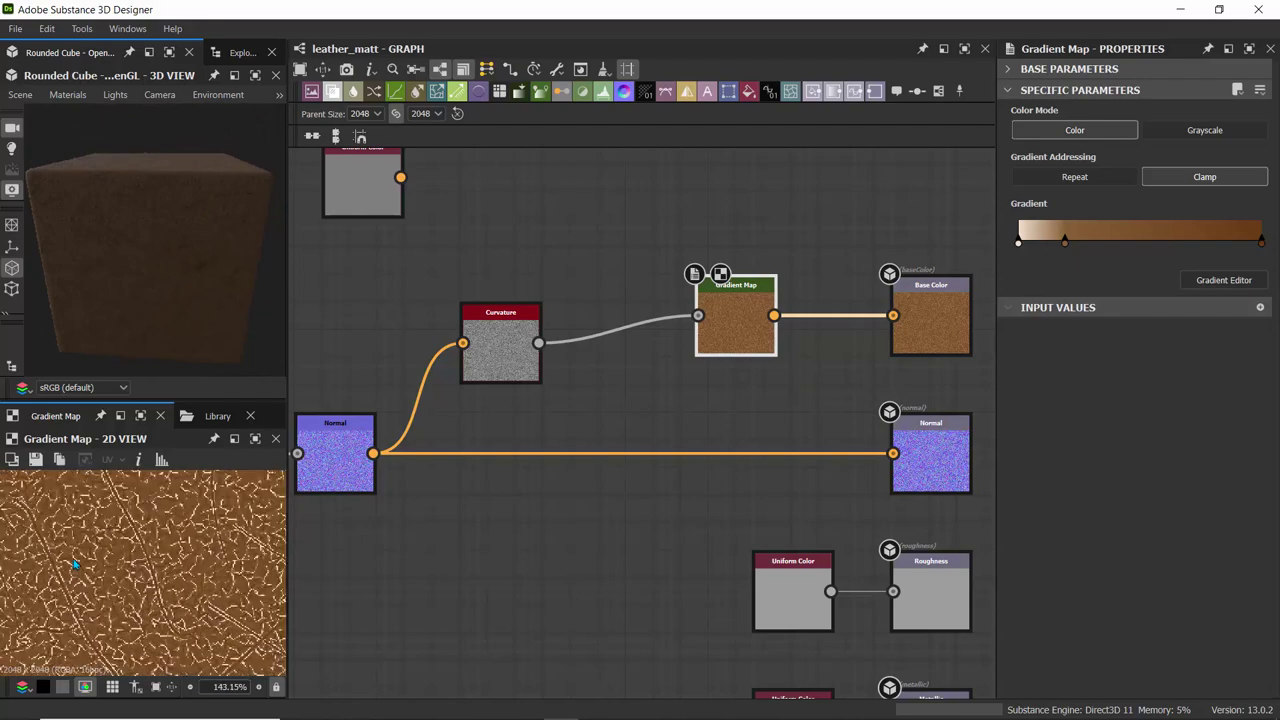
scroll(87, 556, up, 10)
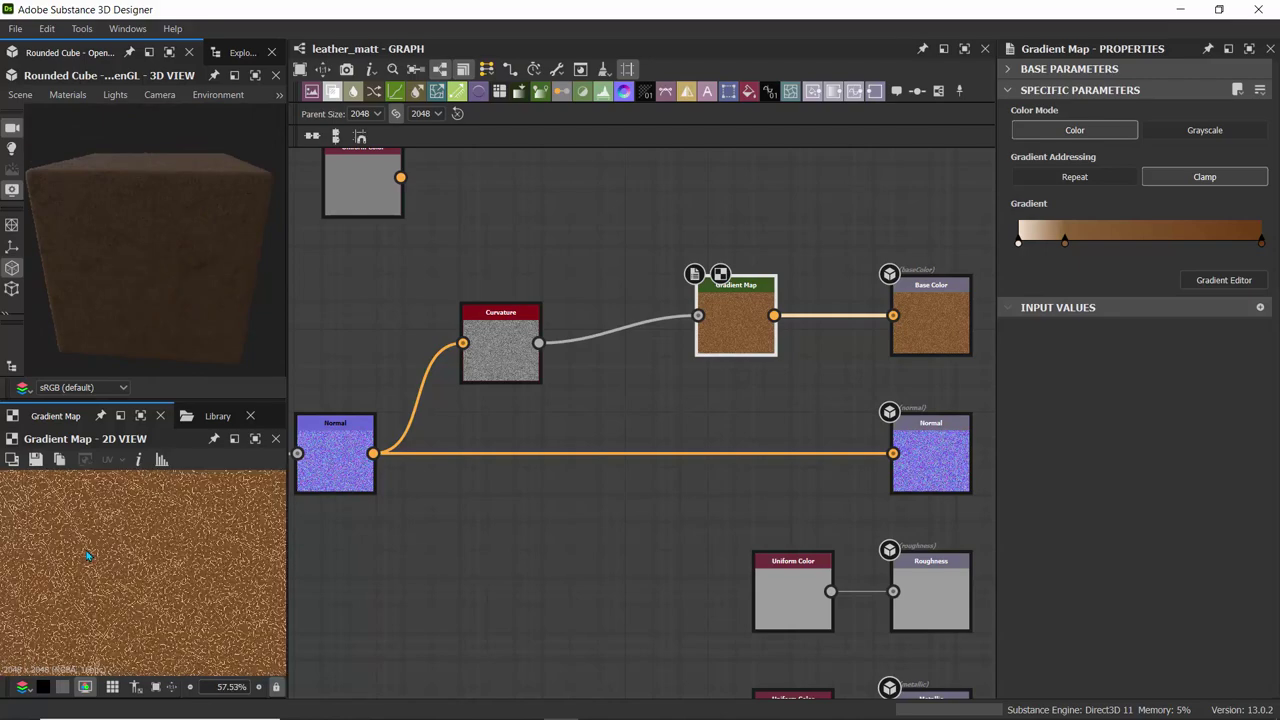
scroll(87, 555, down, 3)
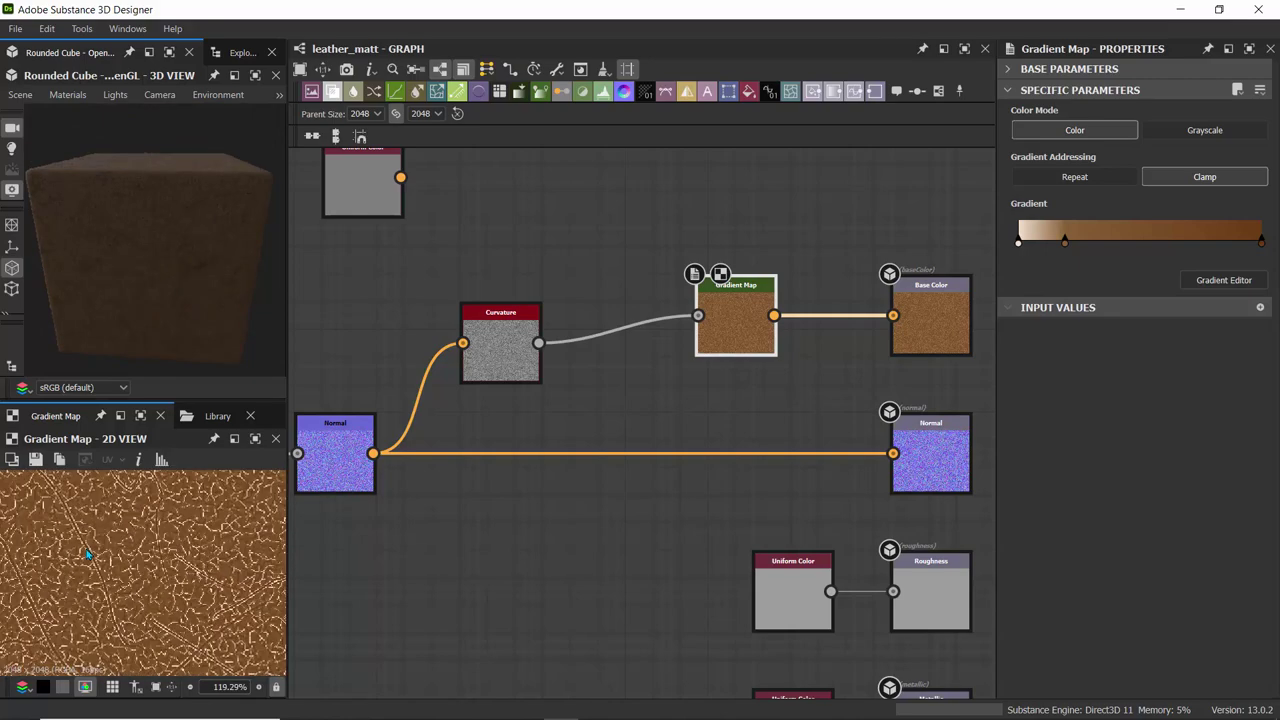
drag(95, 252, 349, 224)
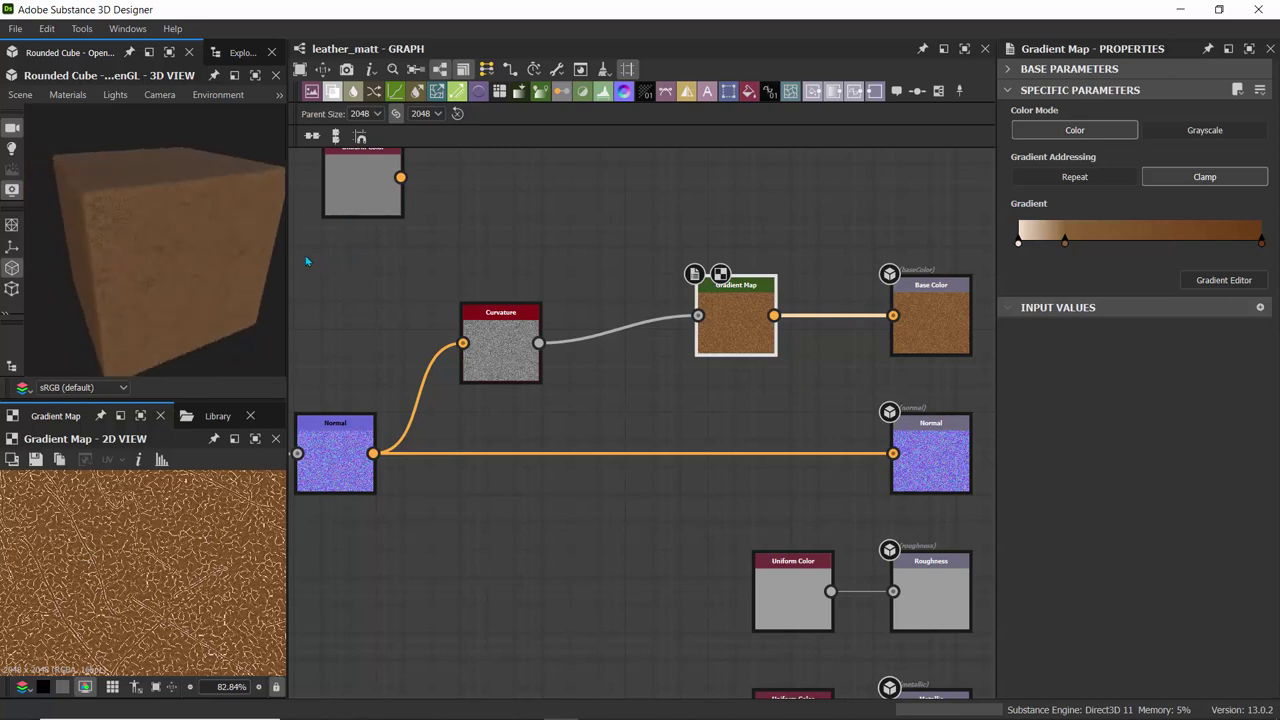
- Move the unconnected Uniform Color node to the space above and between the Curvature and Gradient Map nodes
scroll(495, 253, down, 1)
scroll(498, 249, down, 1)
middle_drag(509, 230, 469, 235)
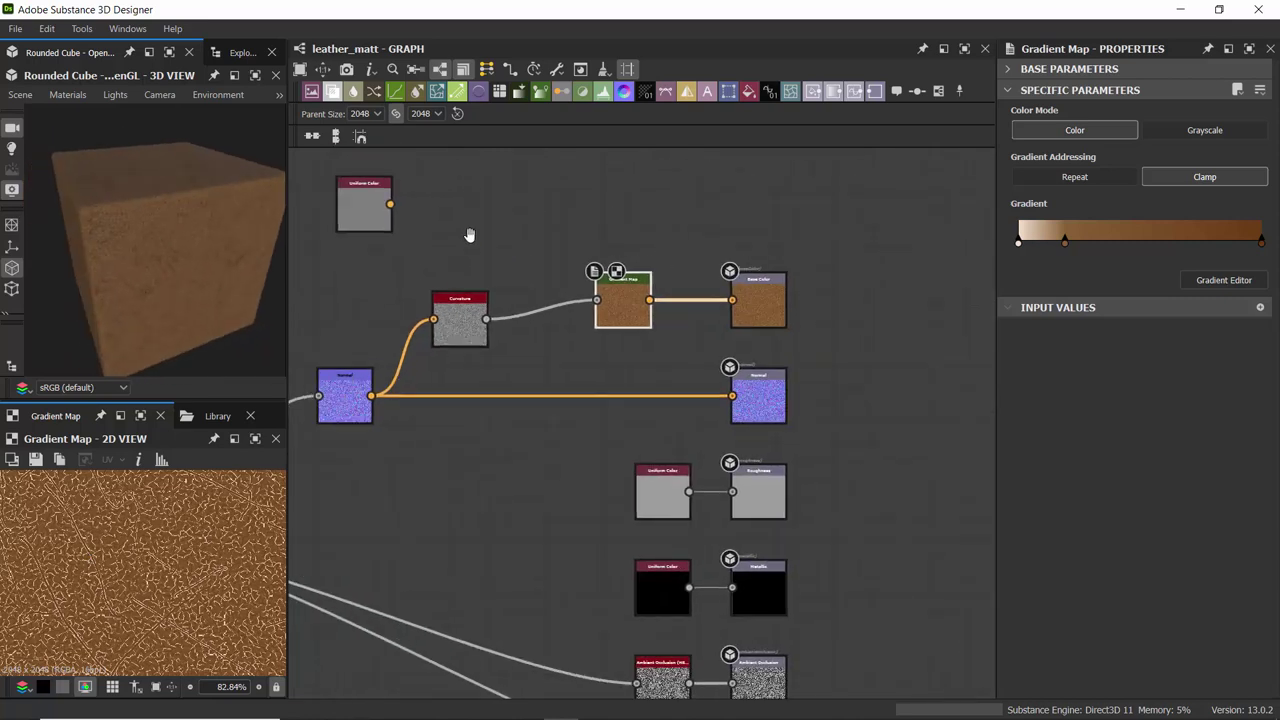
drag(369, 198, 520, 200)
- Add a Blend node beside the Curvature node and connect the Curvature output to its Background input
scroll(360, 246, down, 2)
middle_drag(351, 246, 617, 280)
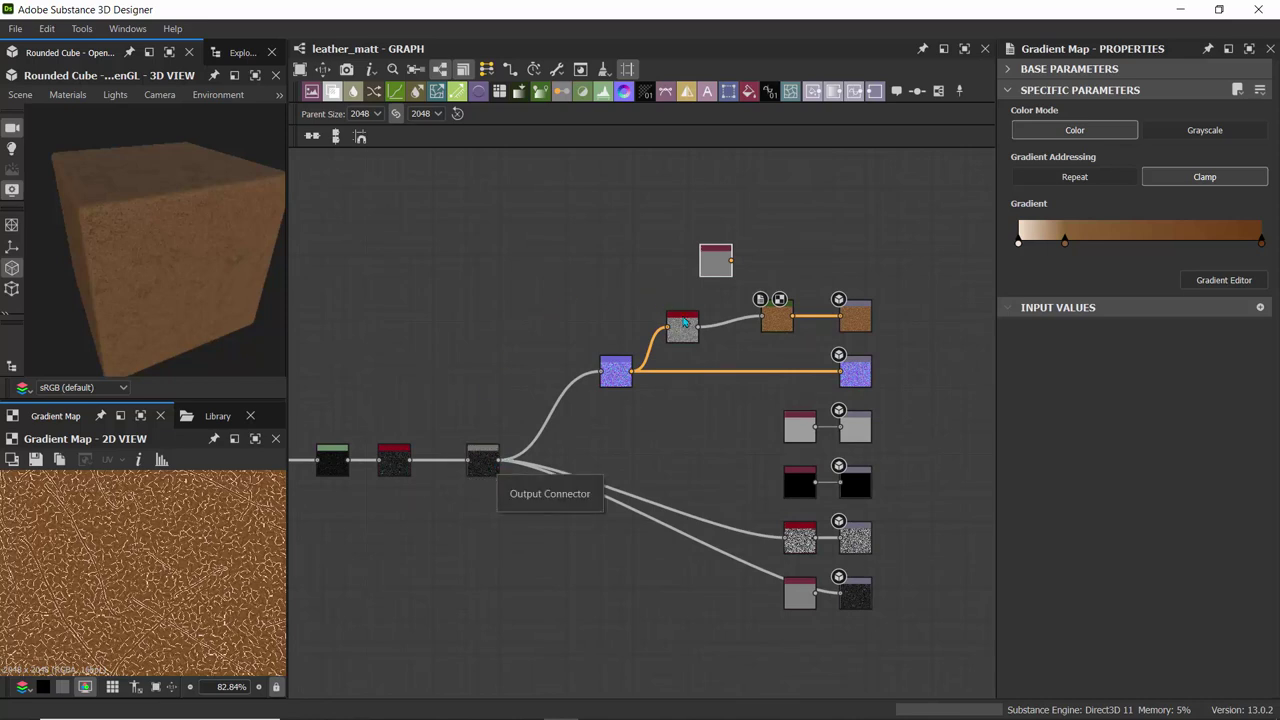
scroll(684, 322, up, 5)
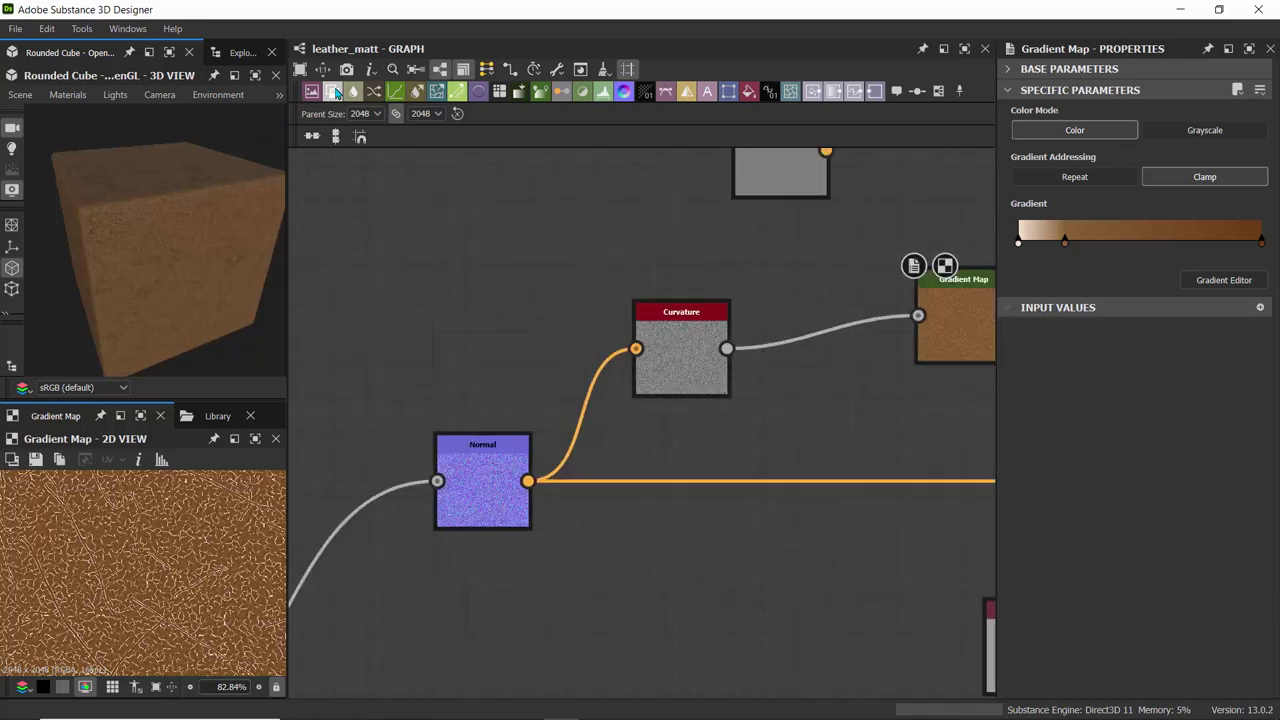
click(336, 91)
drag(660, 388, 831, 263)
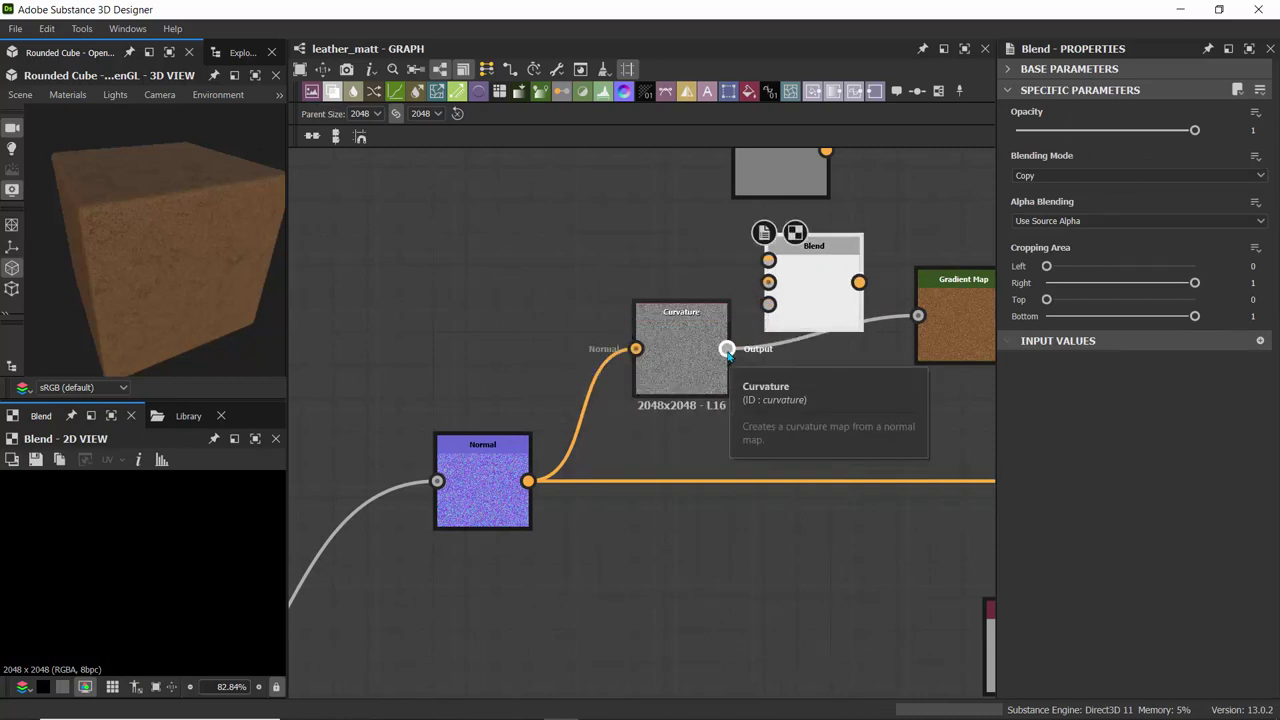
drag(727, 349, 768, 282)
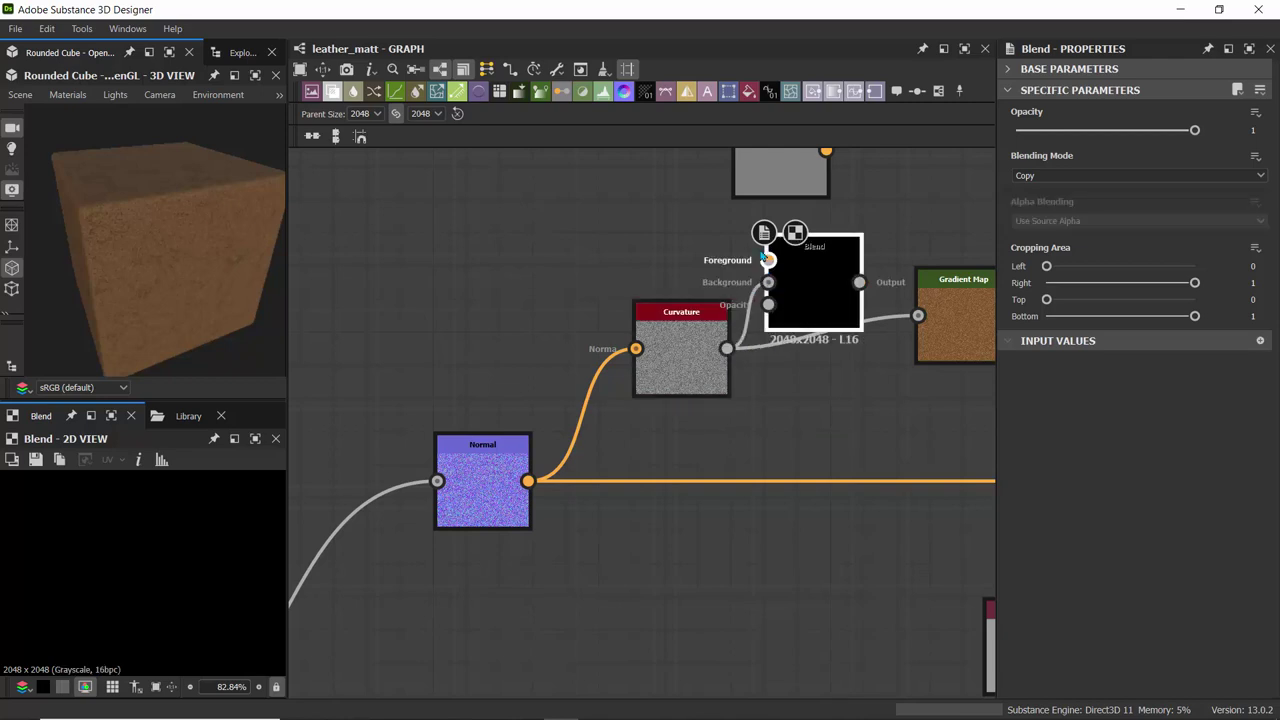
- Connect the output of the node feeding Normal to the Blend's Foreground and spread out the Uniform Color, Blend and Curvature nodes
scroll(554, 266, down, 5)
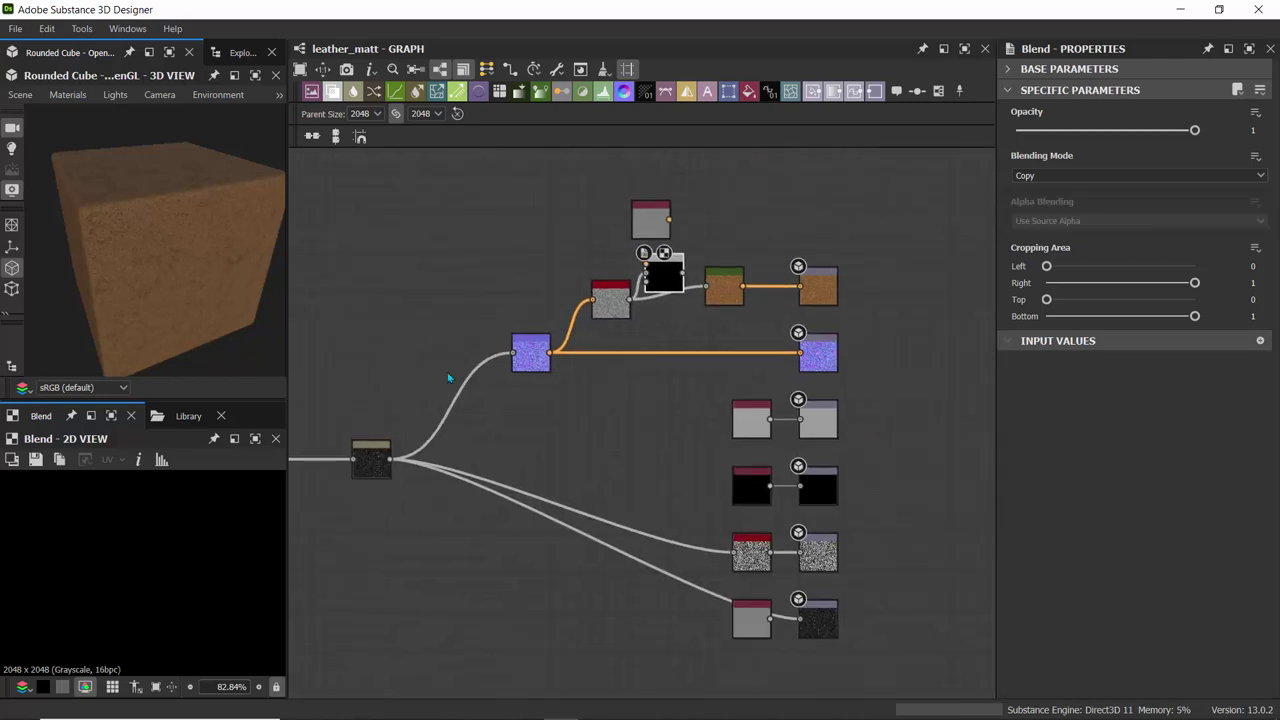
drag(391, 462, 577, 242)
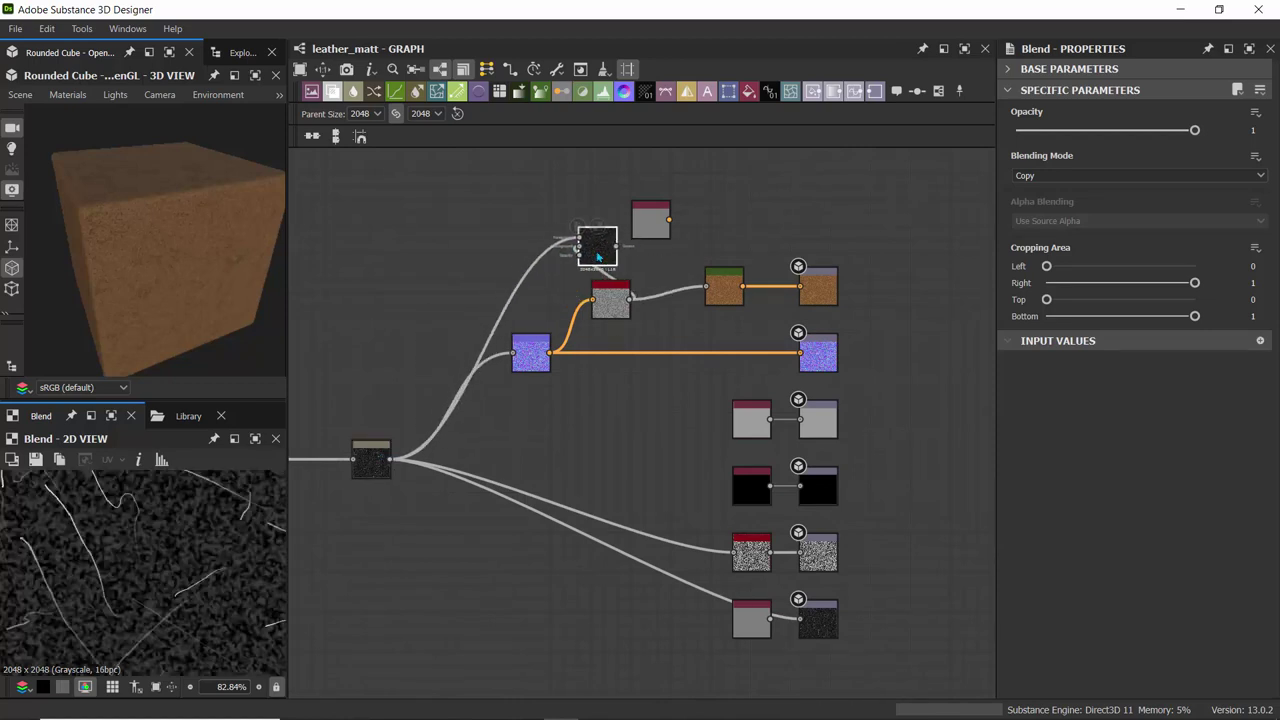
click(660, 232)
drag(660, 232, 513, 215)
drag(600, 250, 653, 250)
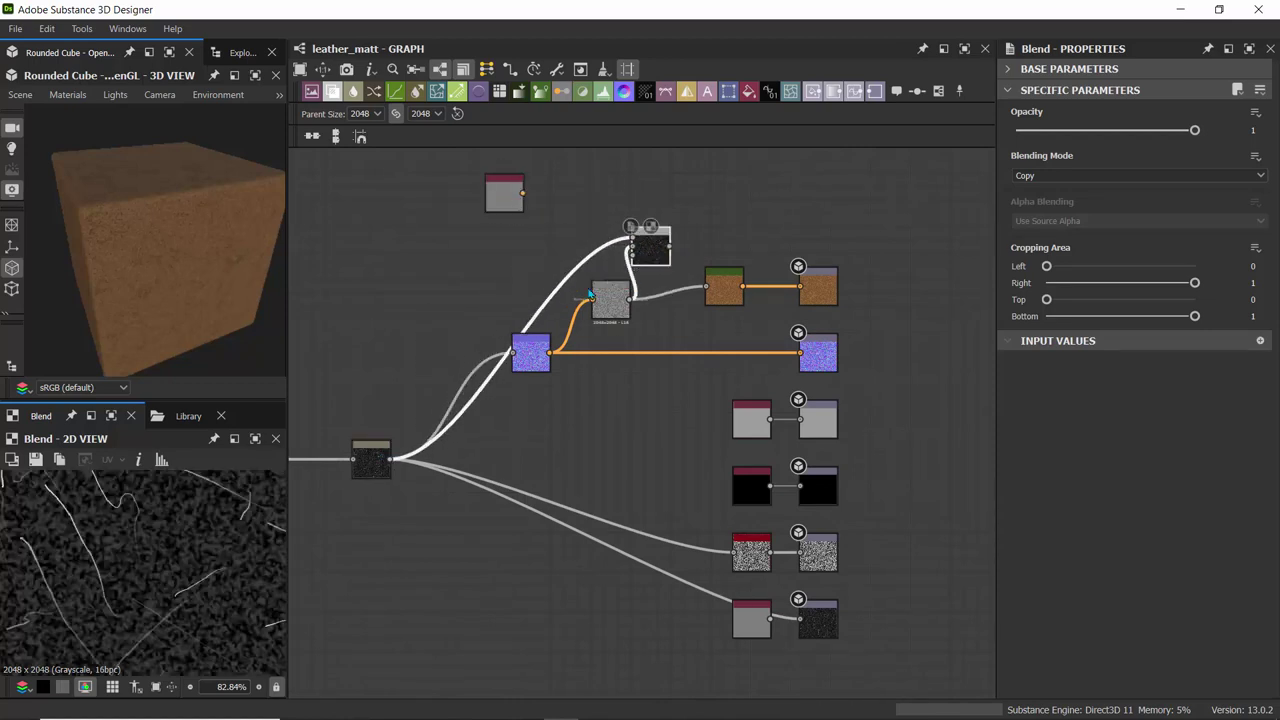
drag(602, 307, 547, 268)
scroll(640, 265, up, 5)
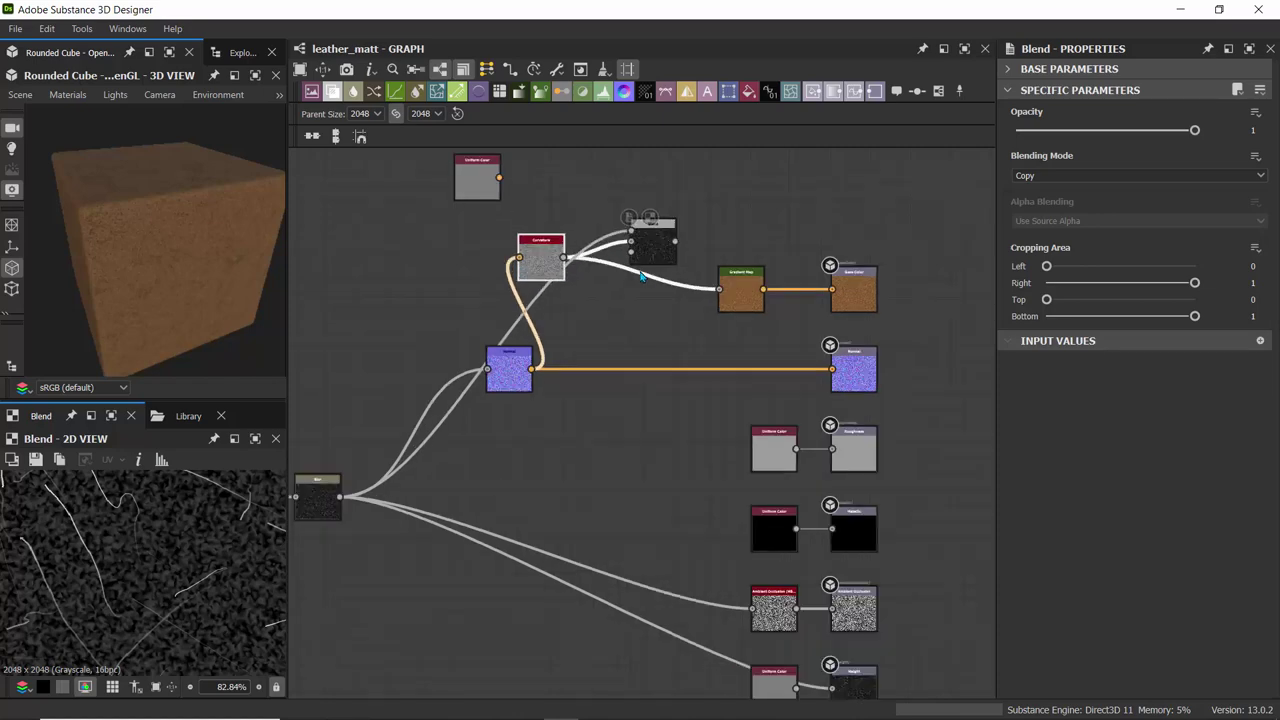
- Connect the Blend output to the Gradient Map input and check the colour pattern on the cube
drag(650, 224, 805, 309)
drag(151, 176, 104, 228)
scroll(104, 228, up, 4)
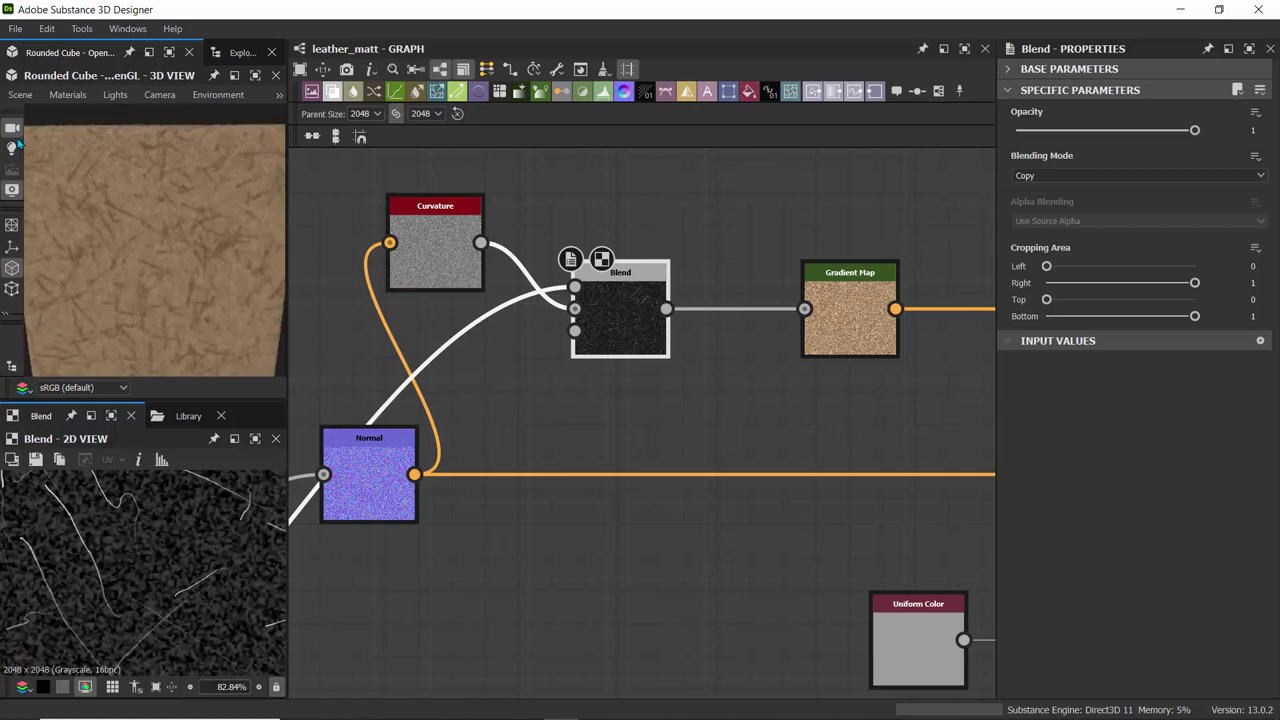
scroll(104, 228, down, 3)
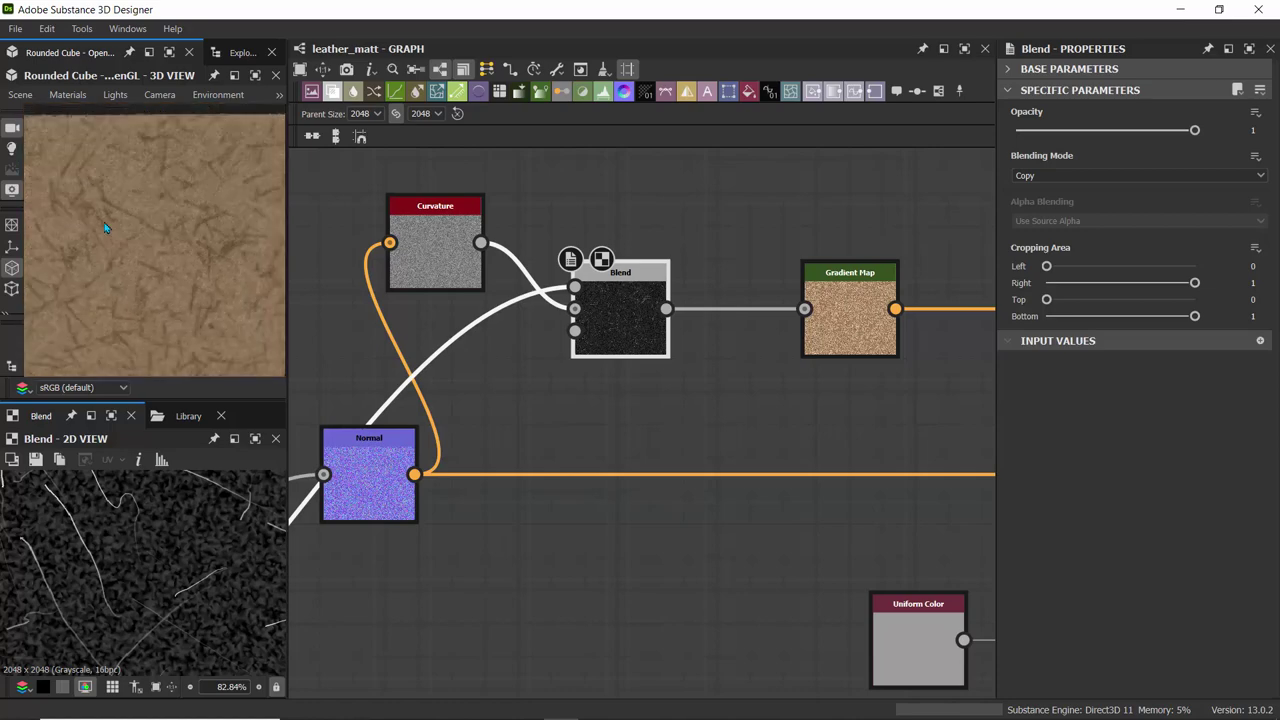
drag(98, 232, 172, 275)
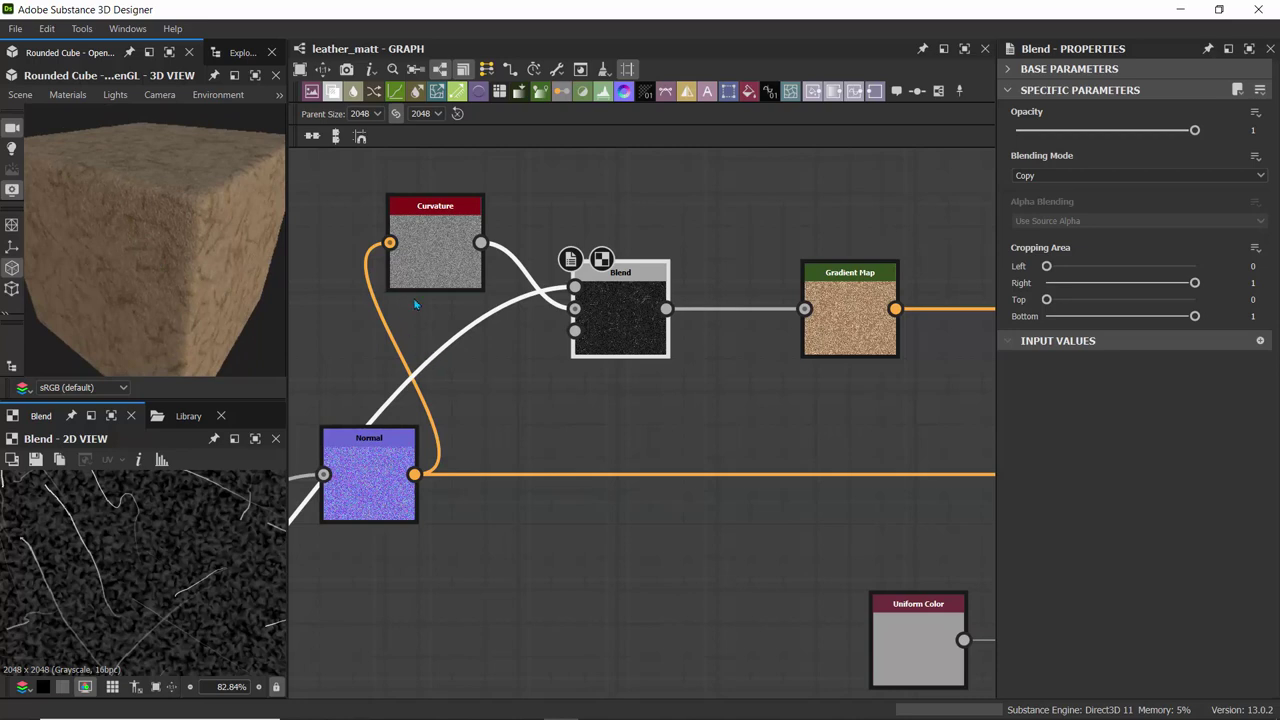
- Align the Blend, Gradient Map and Base Color nodes in one row level with the Curvature node
drag(621, 314, 626, 313)
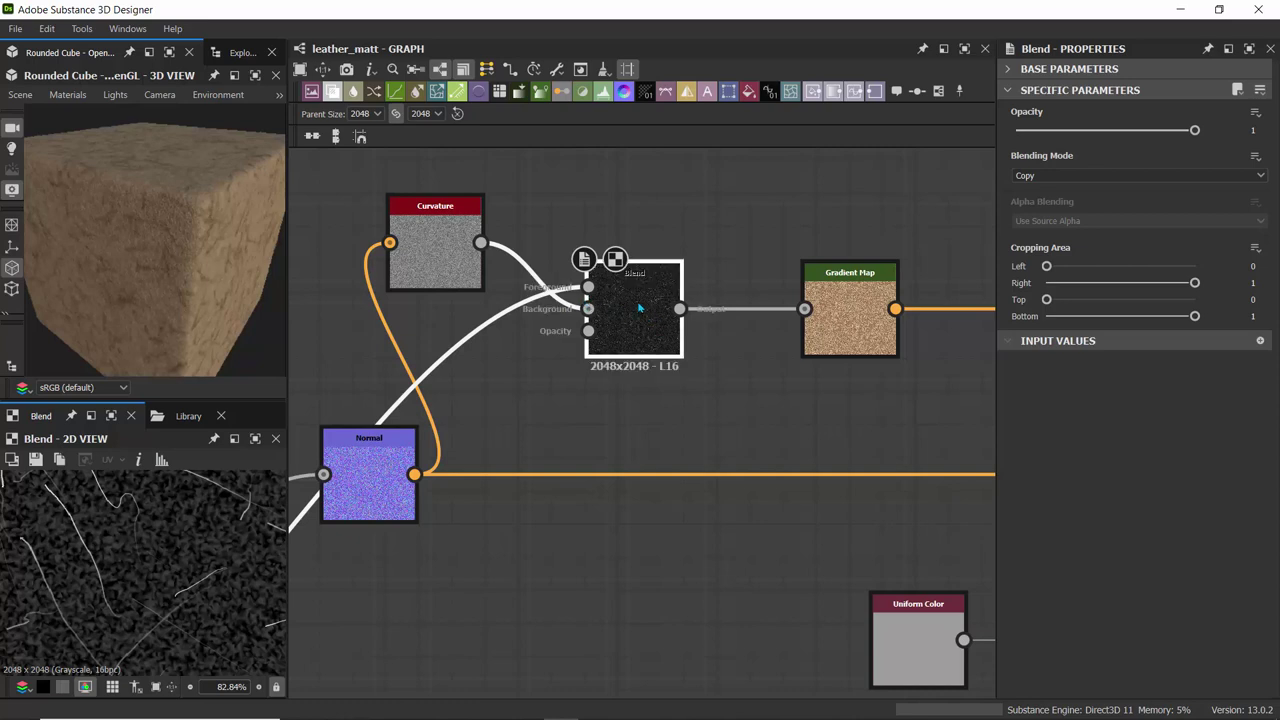
drag(639, 307, 648, 303)
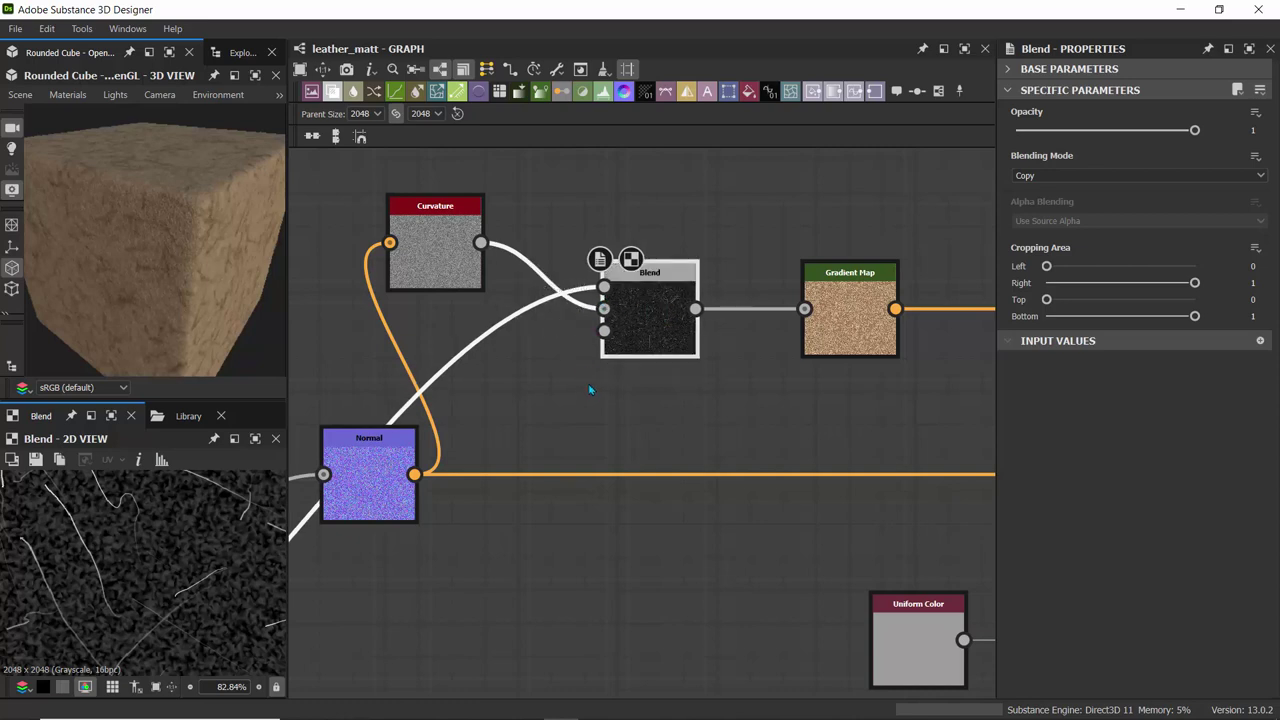
middle_drag(586, 388, 579, 390)
drag(648, 320, 635, 263)
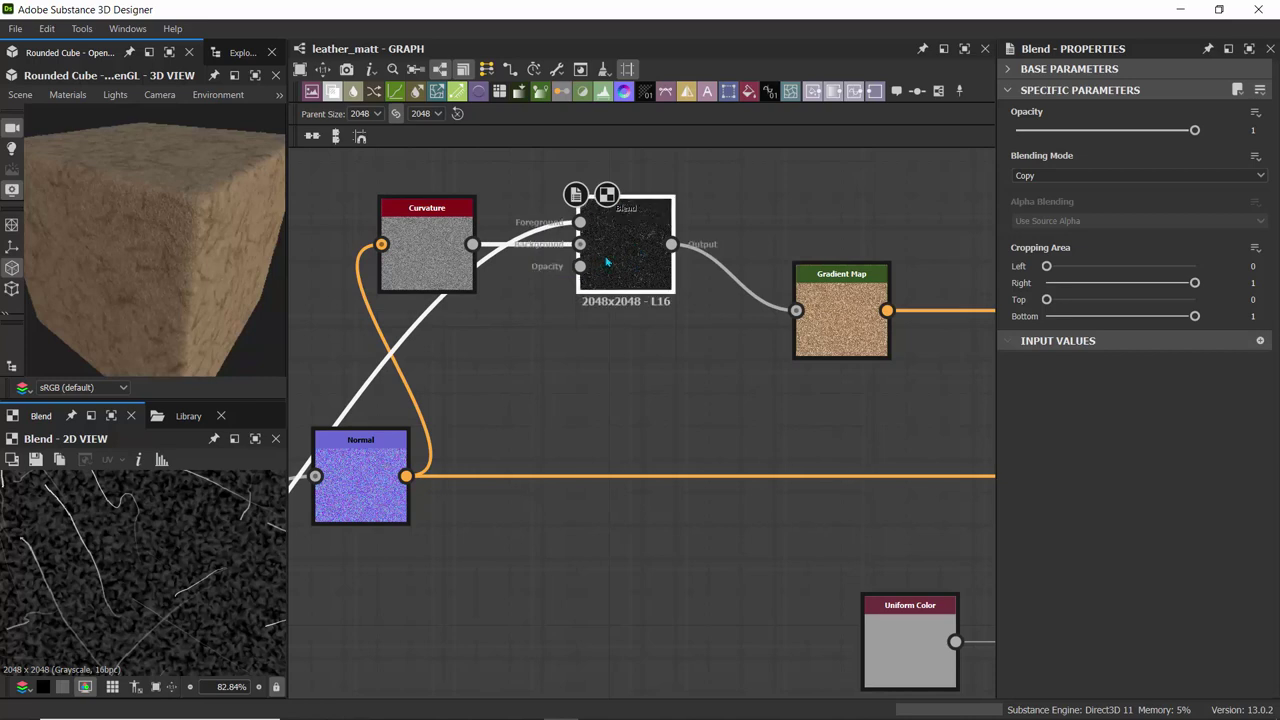
drag(842, 326, 791, 260)
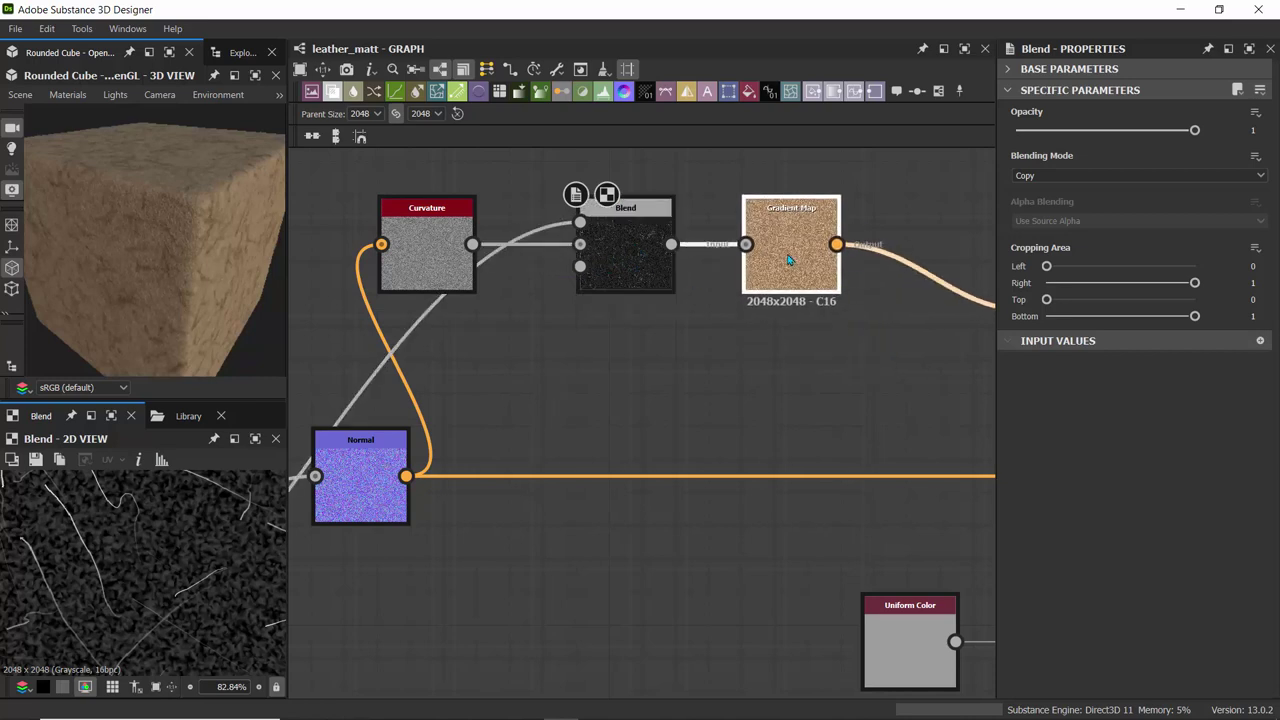
middle_drag(754, 371, 500, 340)
click(660, 360)
click(858, 272)
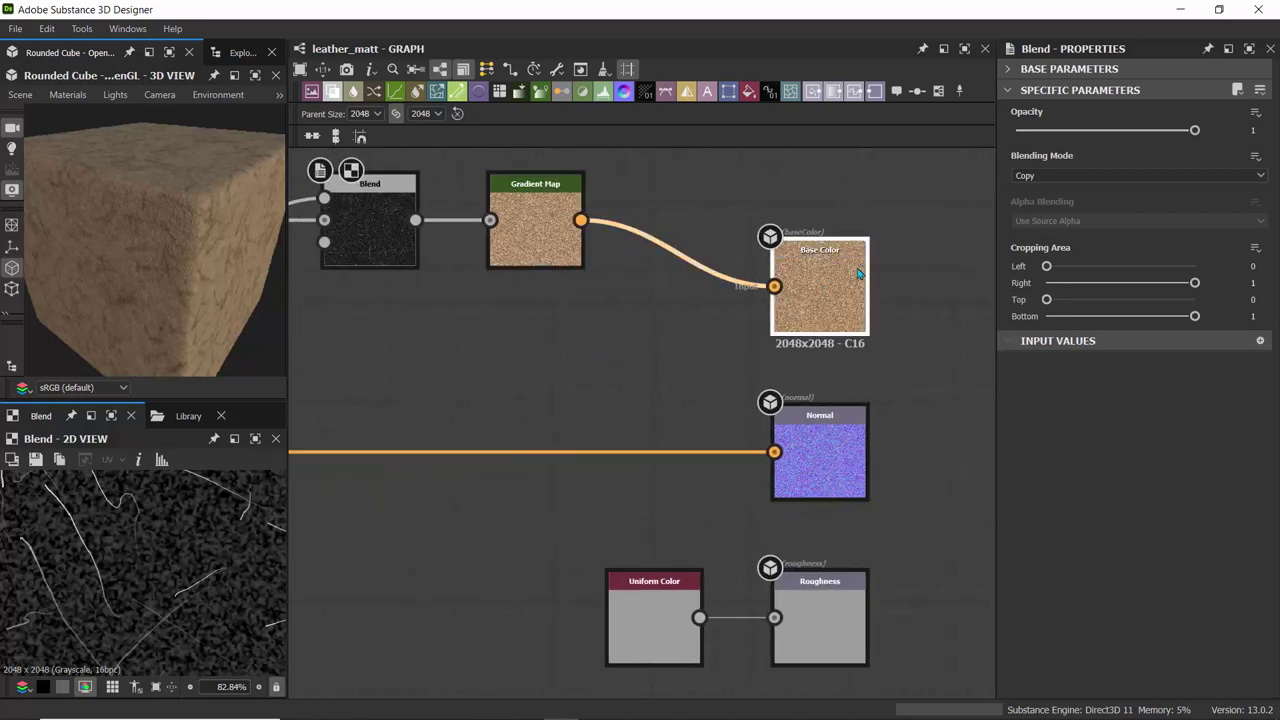
drag(858, 272, 958, 206)
click(594, 360)
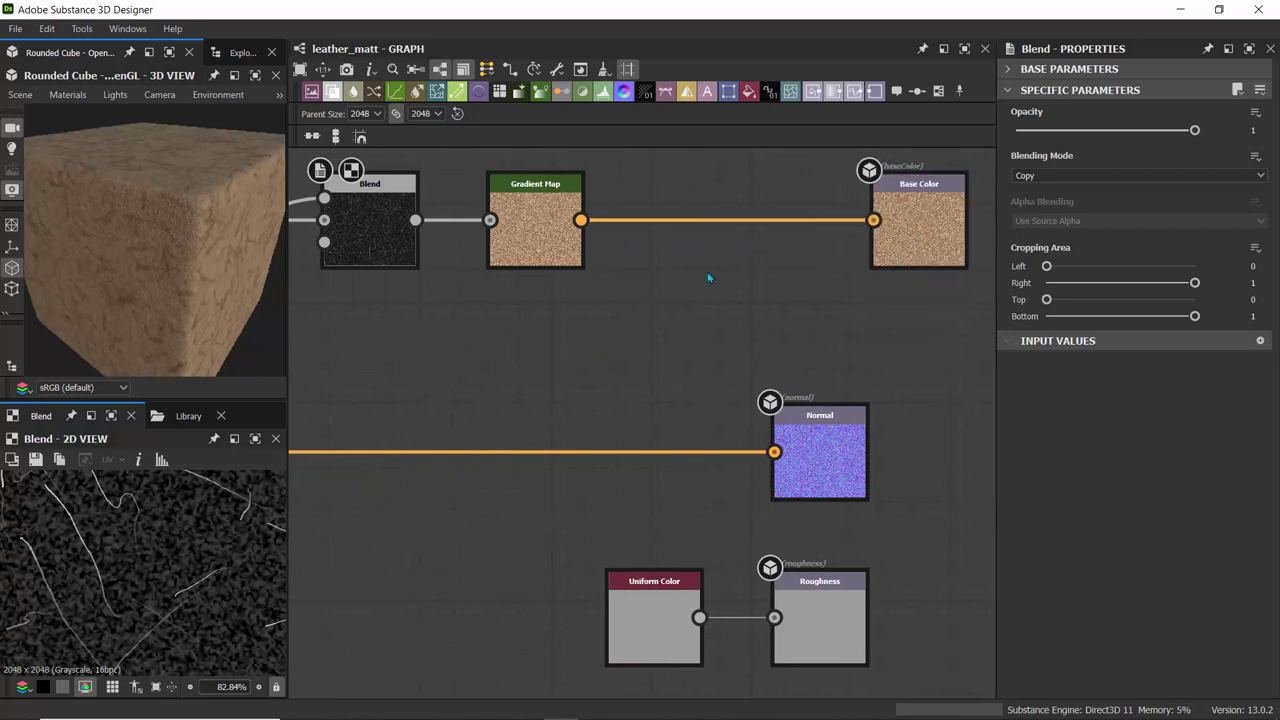
- Insert a second Blend node between Gradient Map and Base Color, and shift both it and Base Color lower
click(676, 220)
click(335, 92)
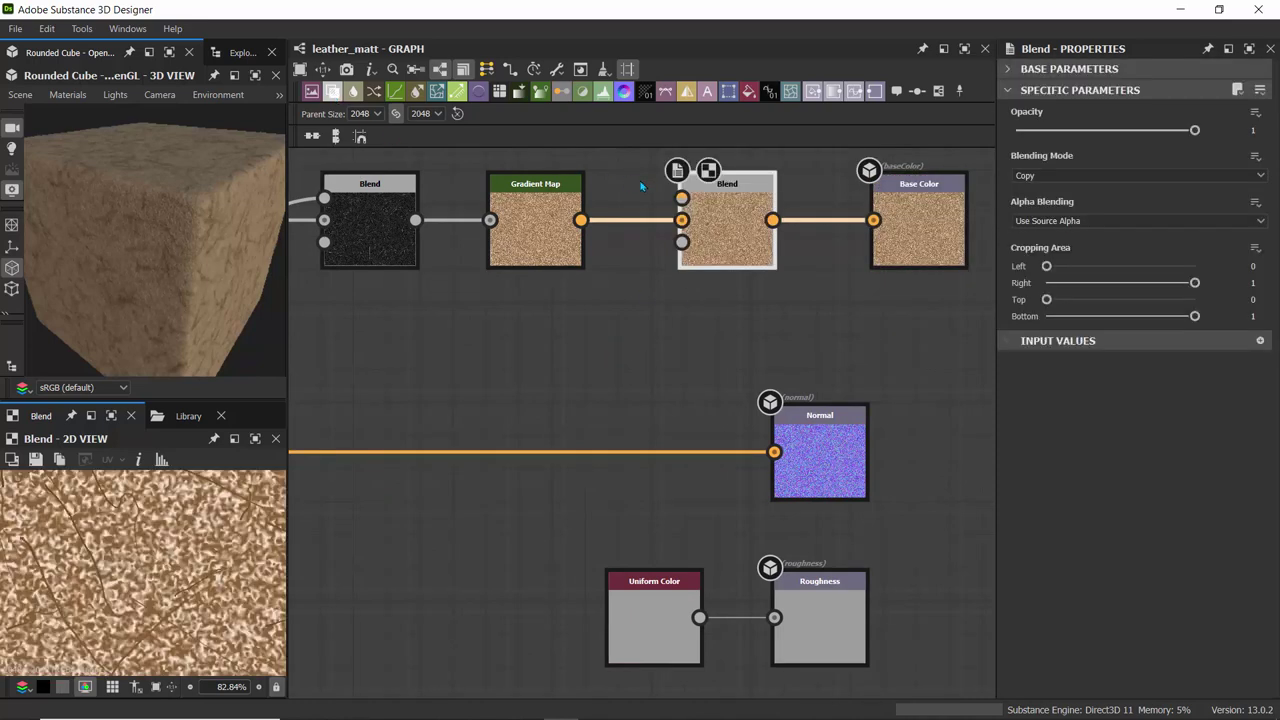
drag(715, 225, 722, 290)
drag(915, 215, 962, 284)
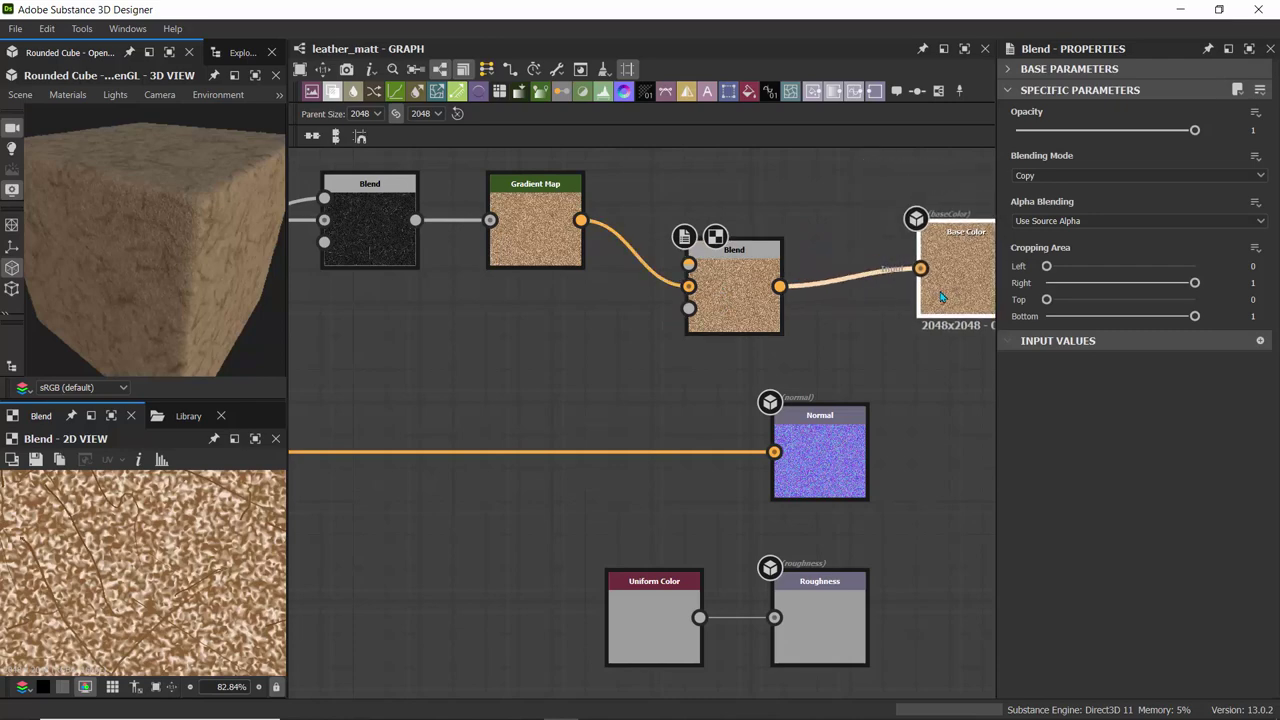
- Move the unconnected Uniform Color node directly below the Gradient Map node
scroll(416, 325, down, 3)
middle_drag(415, 321, 626, 352)
drag(434, 188, 722, 380)
scroll(640, 363, up, 1)
middle_drag(628, 271, 440, 325)
scroll(506, 342, up, 2)
drag(567, 424, 564, 420)
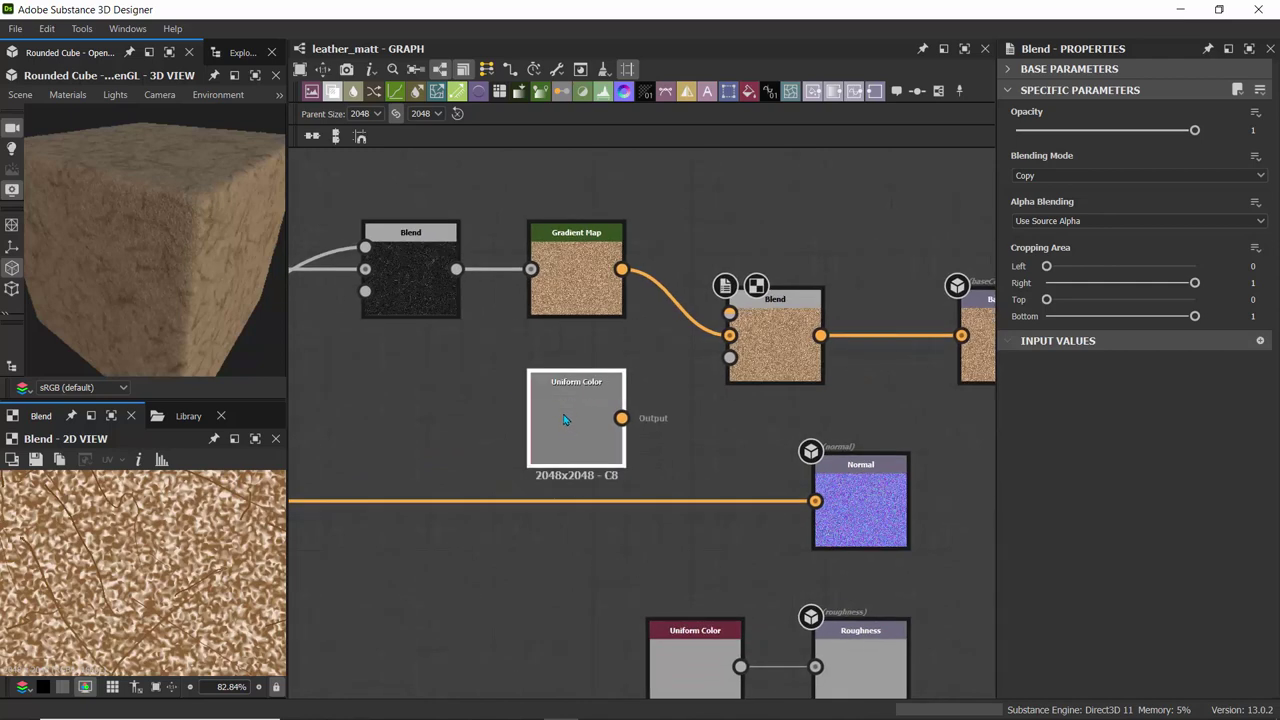
- Set the output colour of the Uniform Color node below the Gradient Map to the reddish brown #854319
click(575, 285)
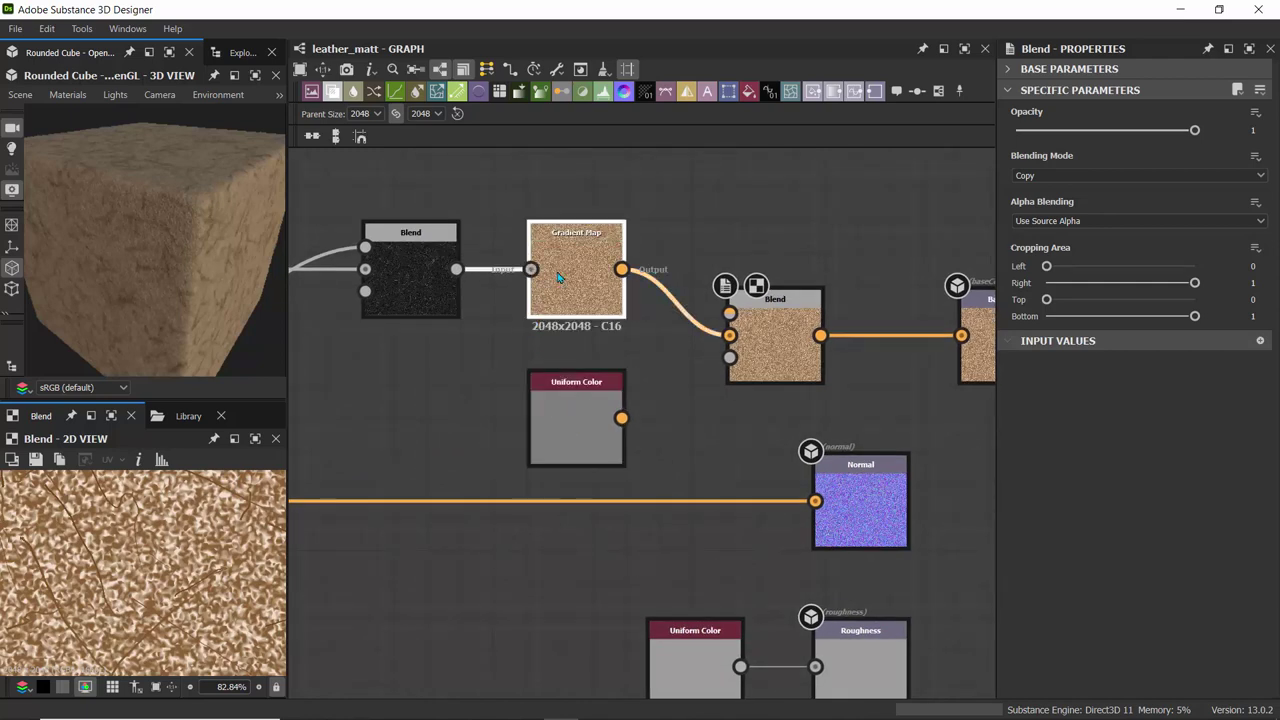
click(565, 420)
click(1045, 180)
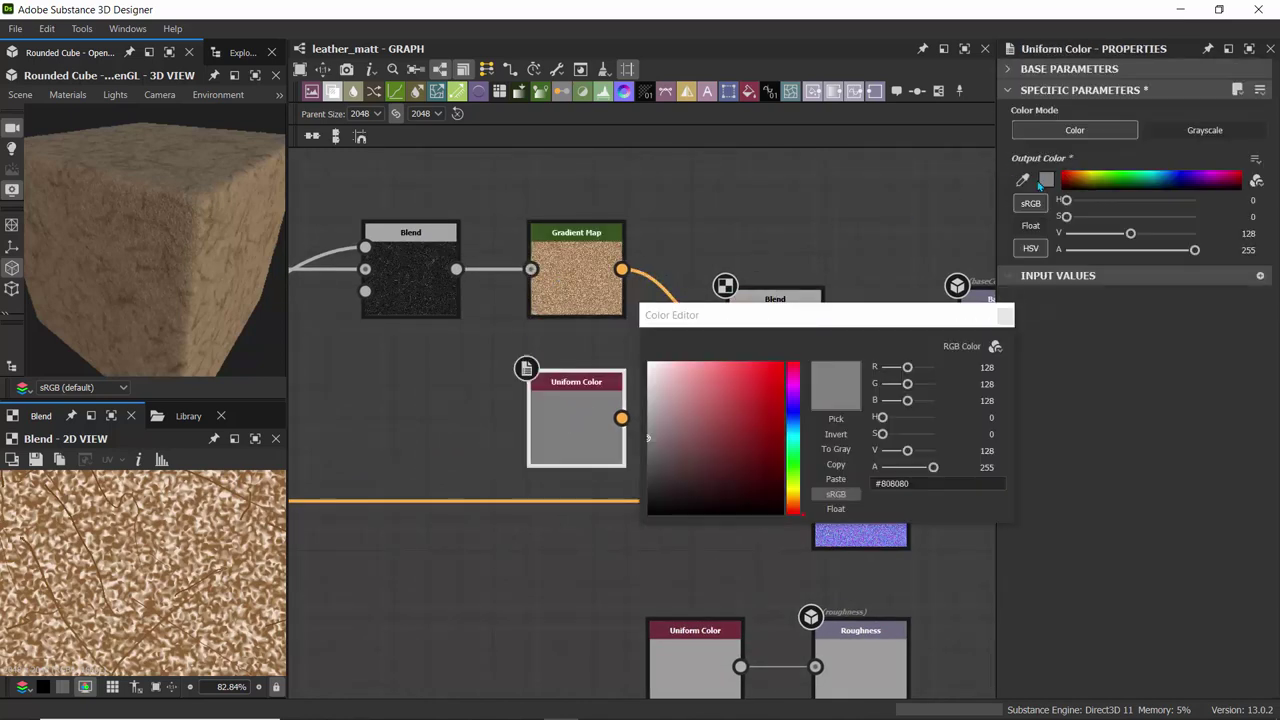
click(793, 503)
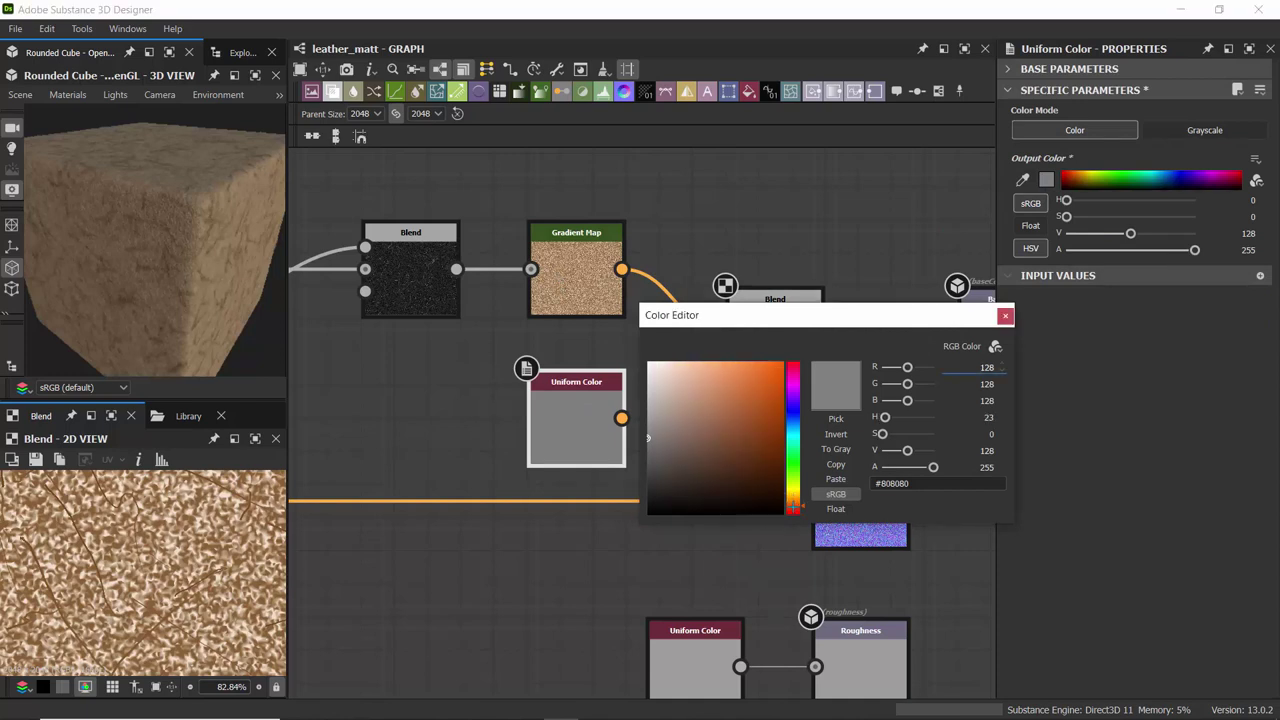
click(758, 434)
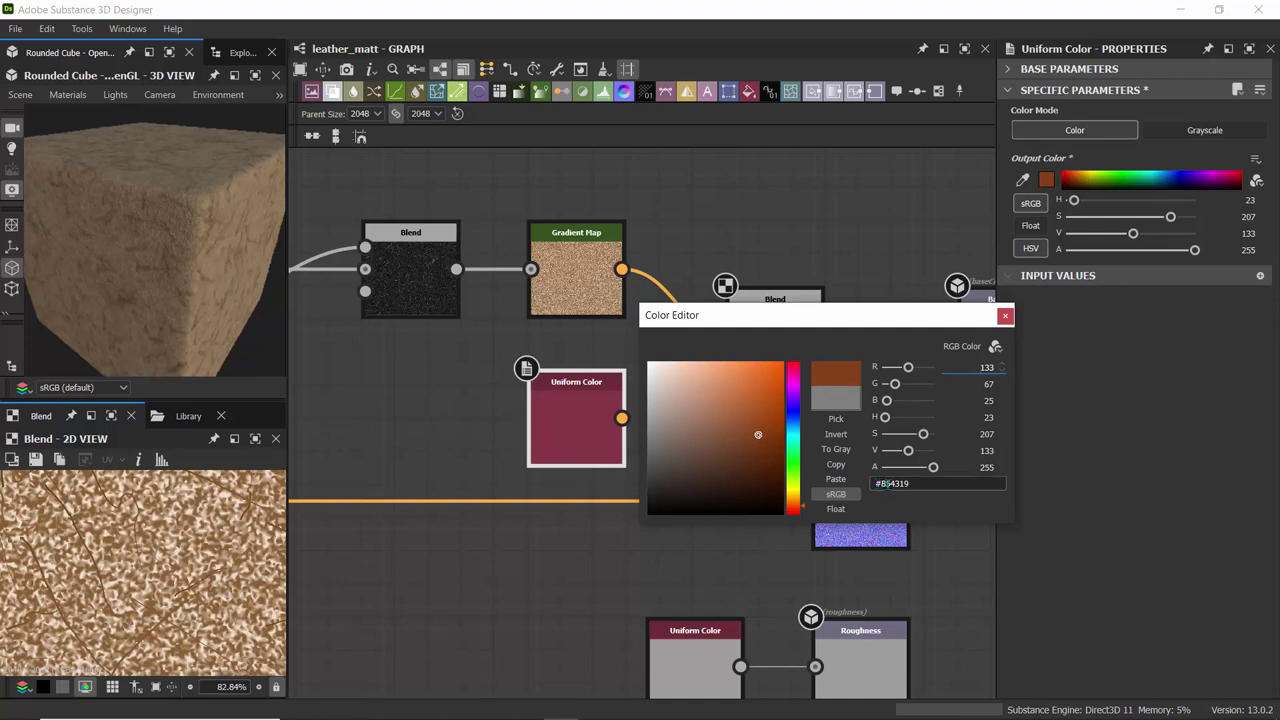
click(1005, 315)
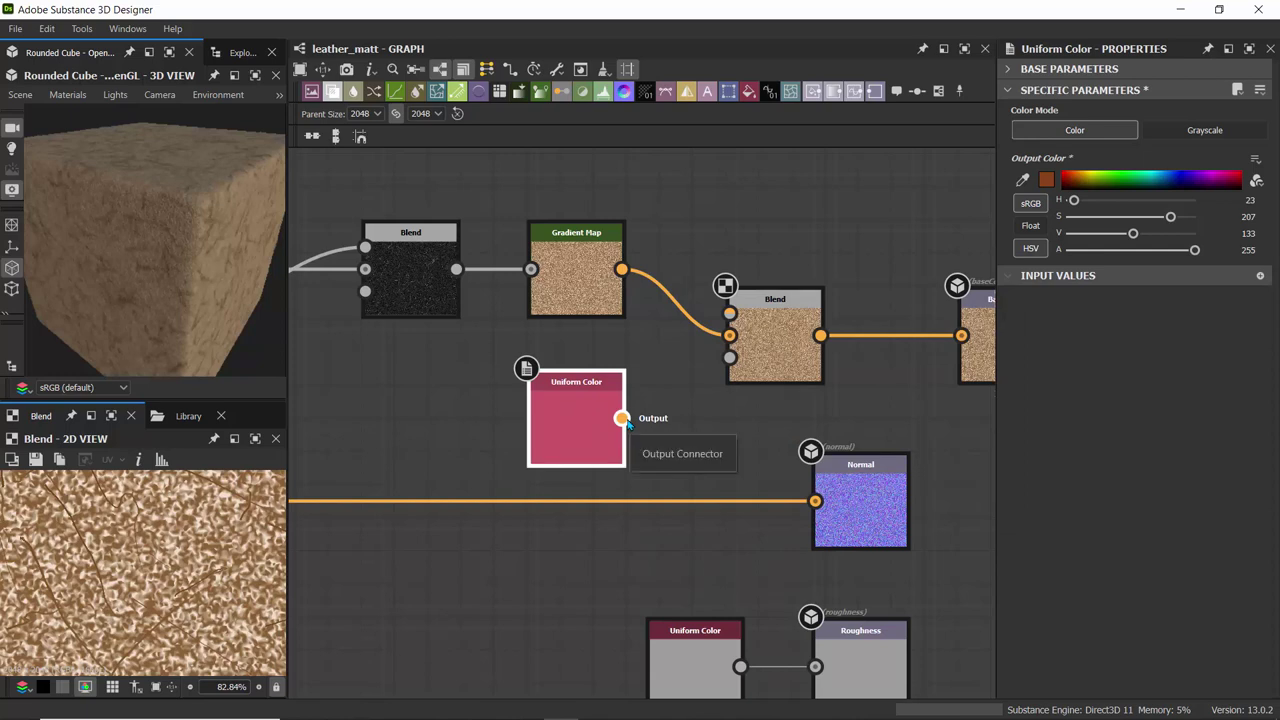
- Connect the brown Uniform Color to the second Blend's Foreground input and check the result on the cube
drag(622, 418, 740, 325)
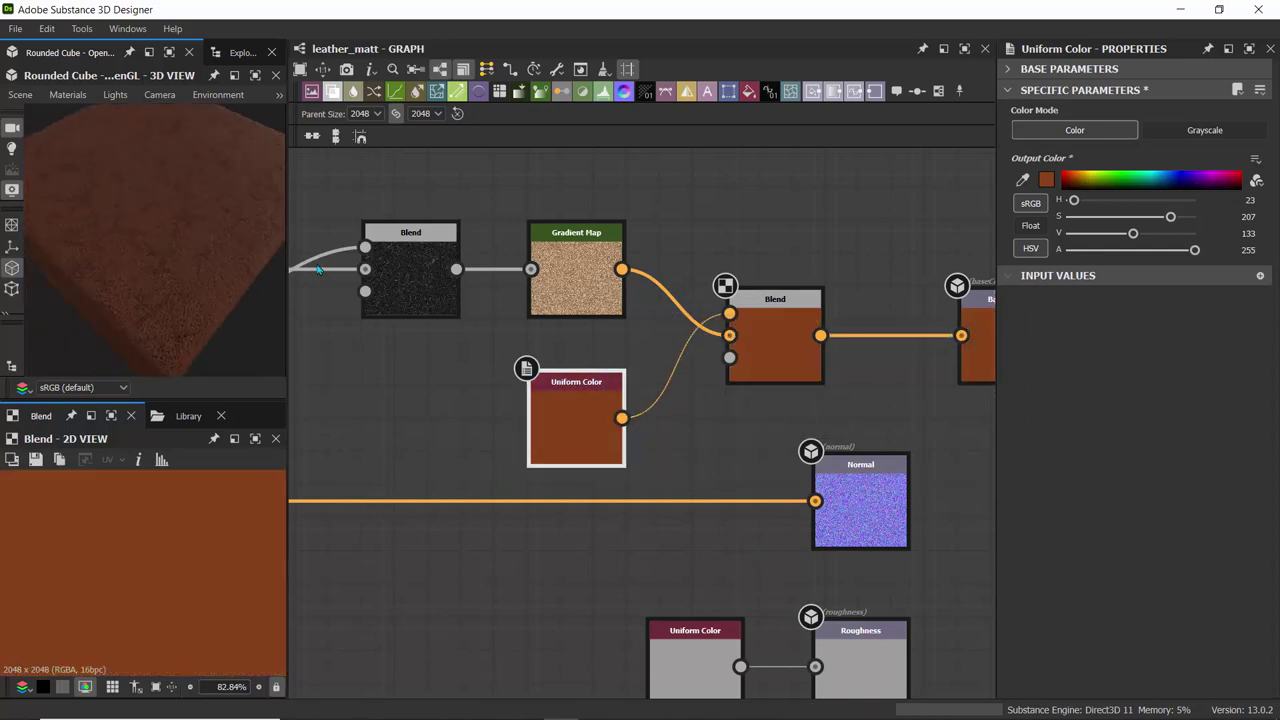
drag(318, 270, 166, 241)
scroll(166, 241, down, 3)
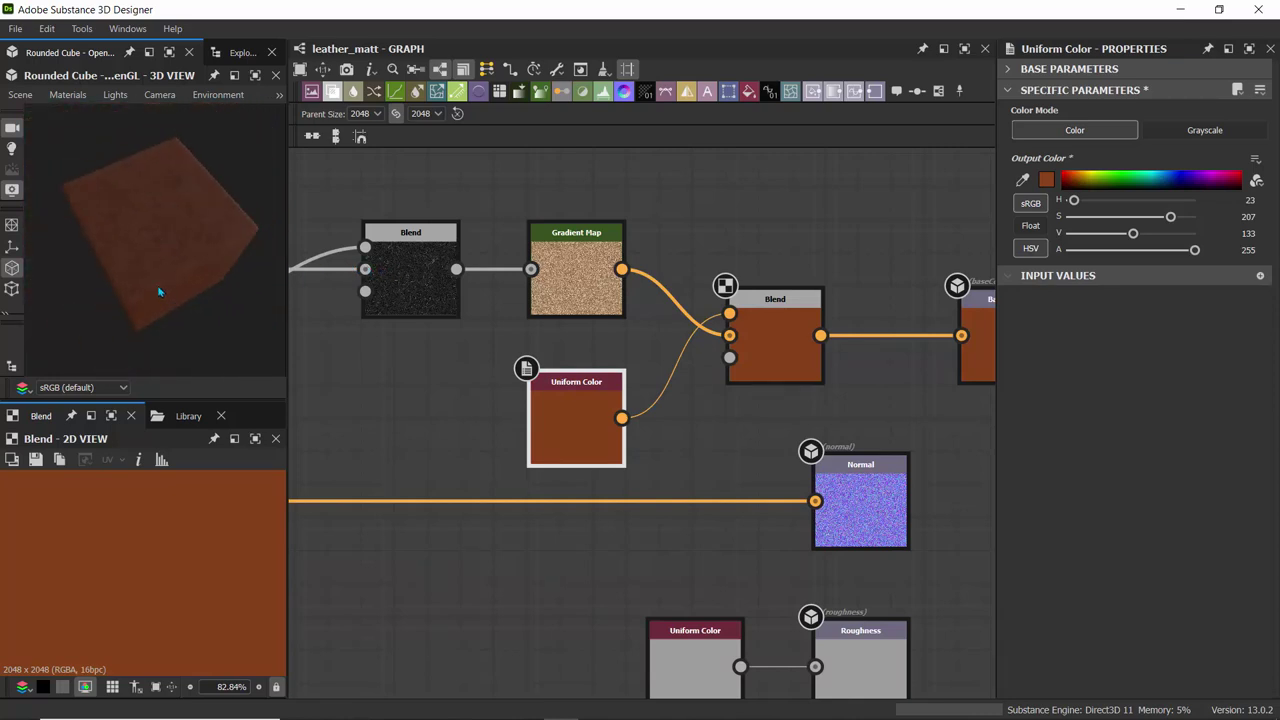
drag(160, 292, 131, 169)
scroll(165, 251, up, 5)
scroll(165, 251, down, 2)
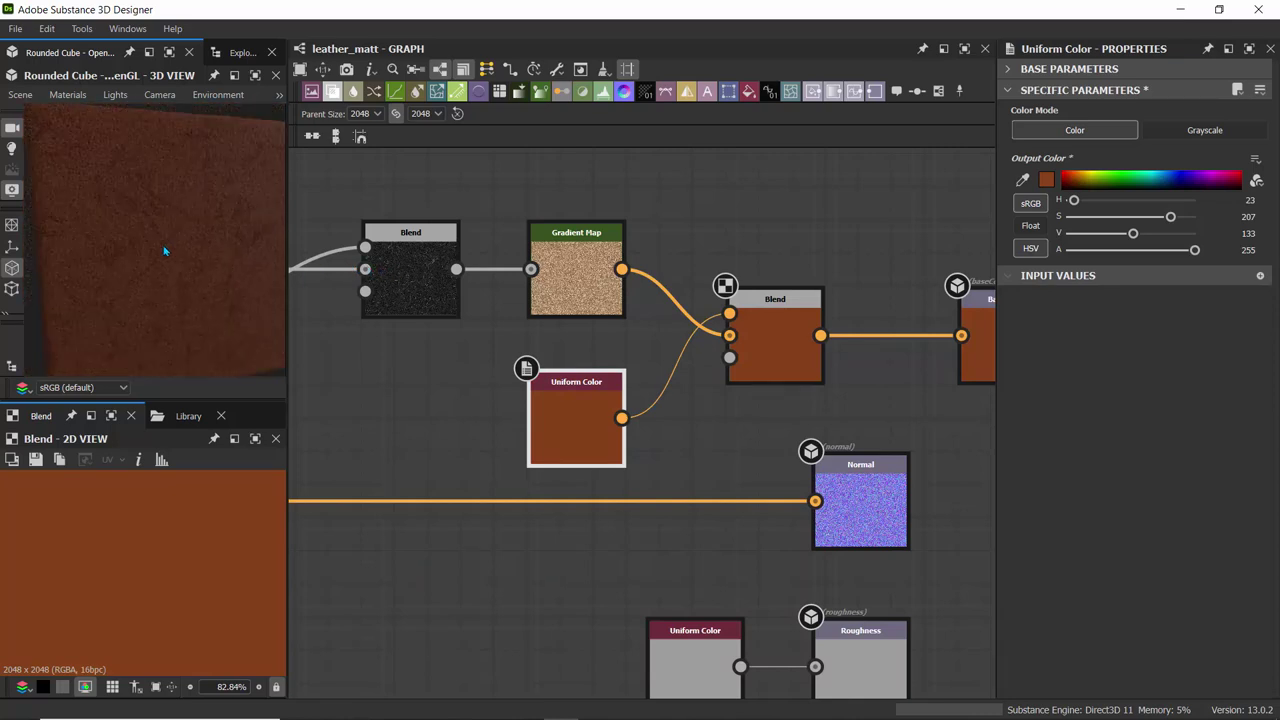
- Try swapping the Gradient Map and Uniform Color inputs of the second Blend
drag(680, 283, 689, 393)
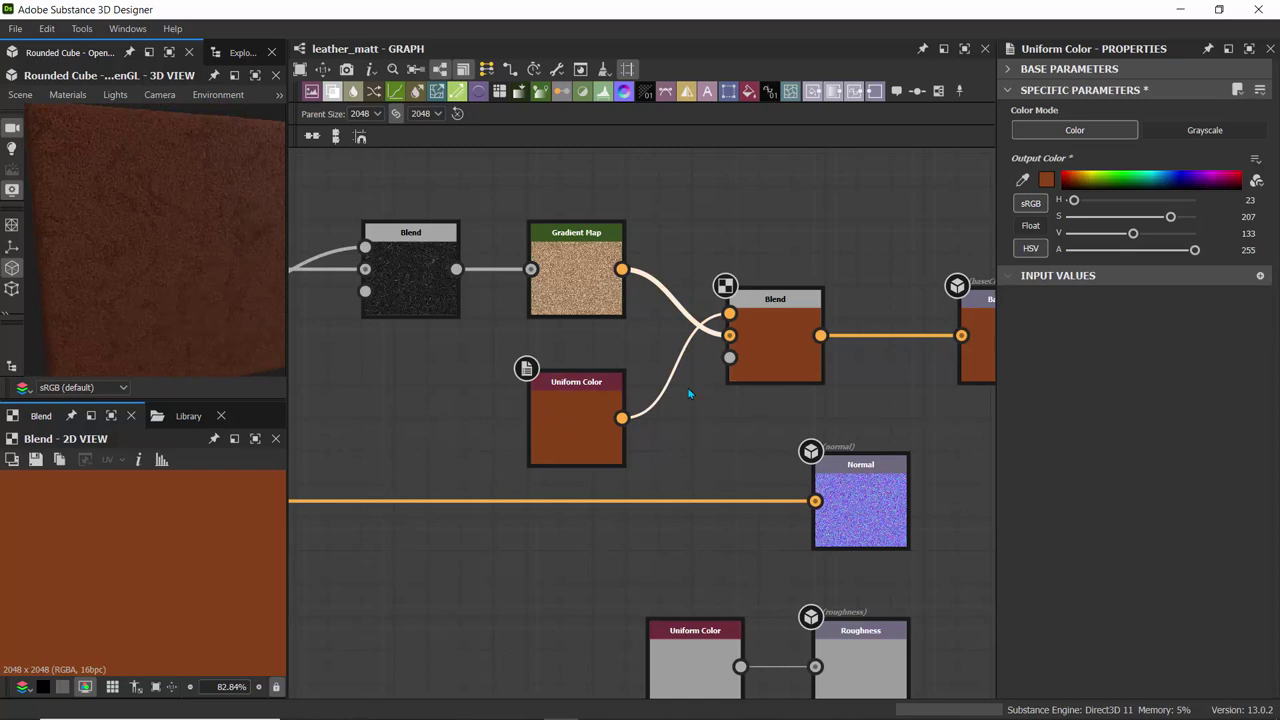
key(x)
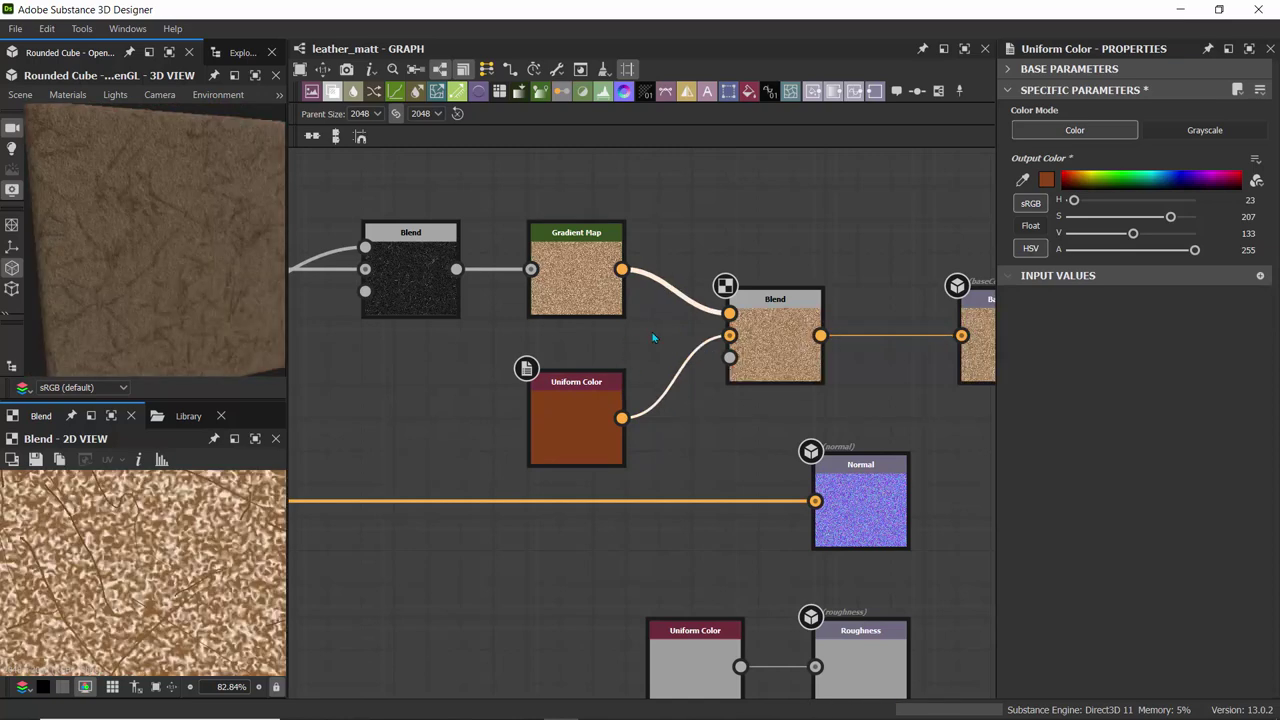
key(x)
- Set the opacity of the Blend feeding Base Color to 0.71 and inspect the leather on the cube
click(766, 342)
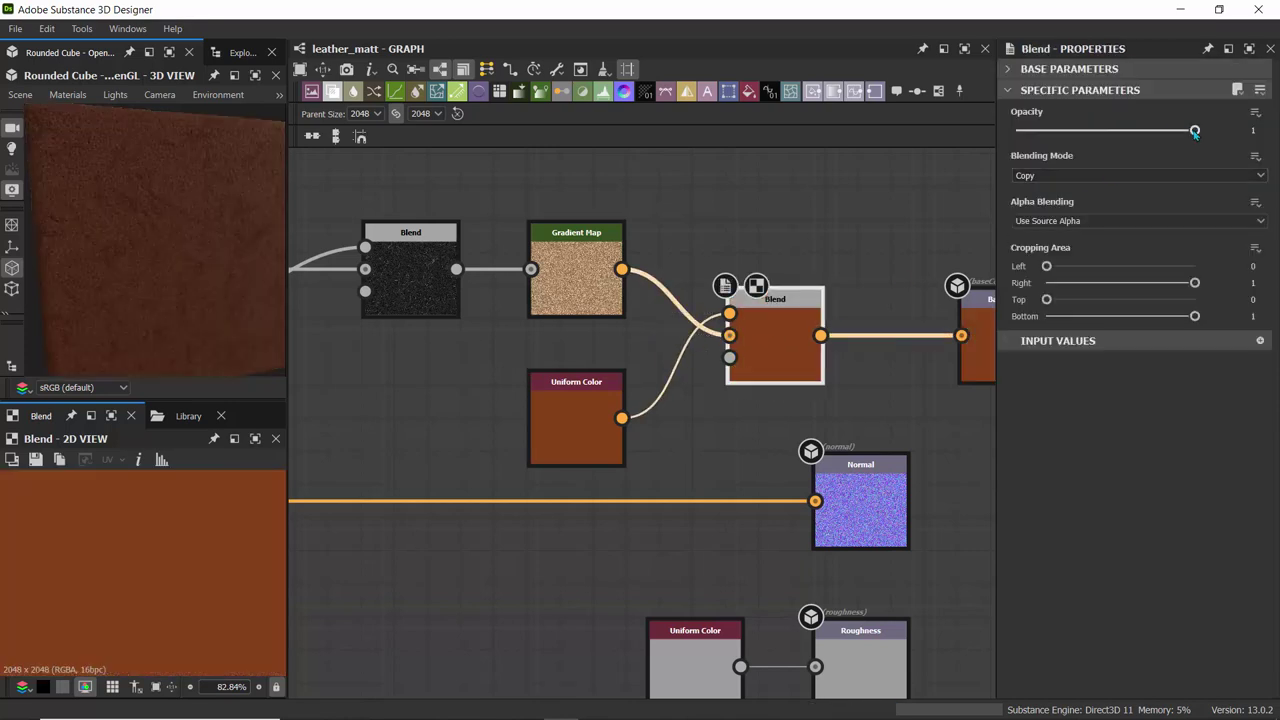
drag(1195, 131, 1145, 141)
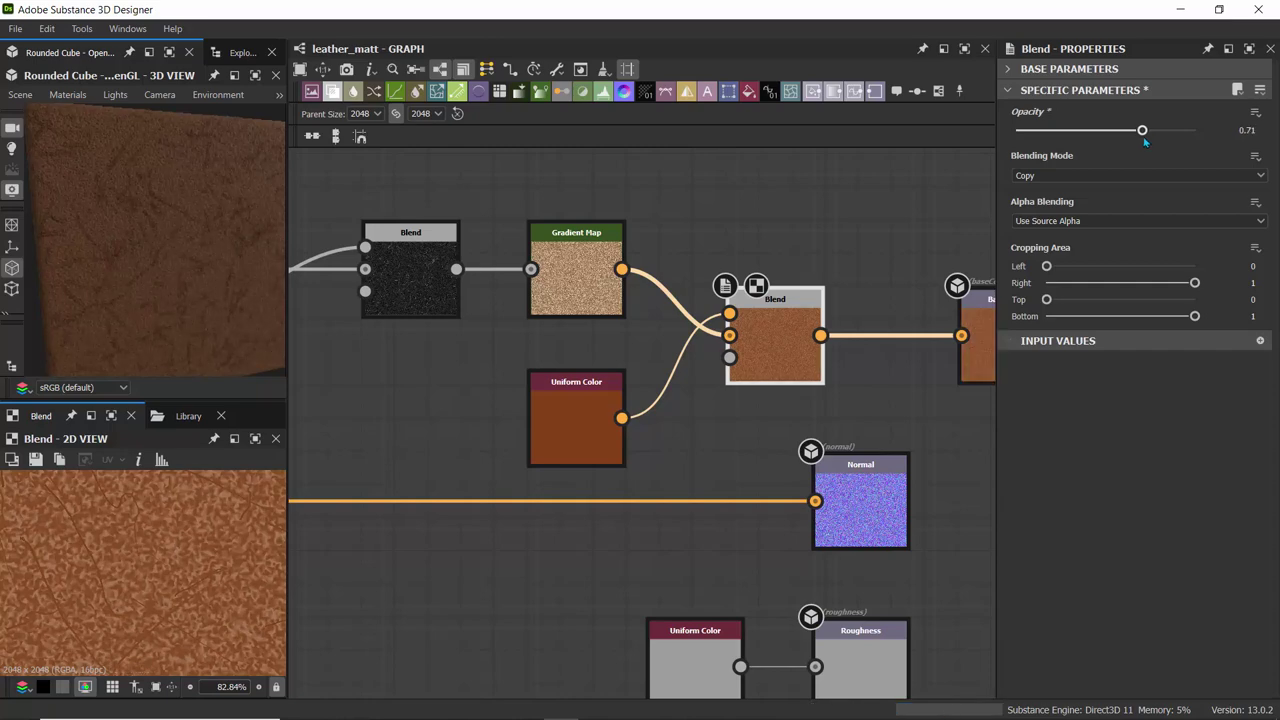
scroll(771, 336, down, 4)
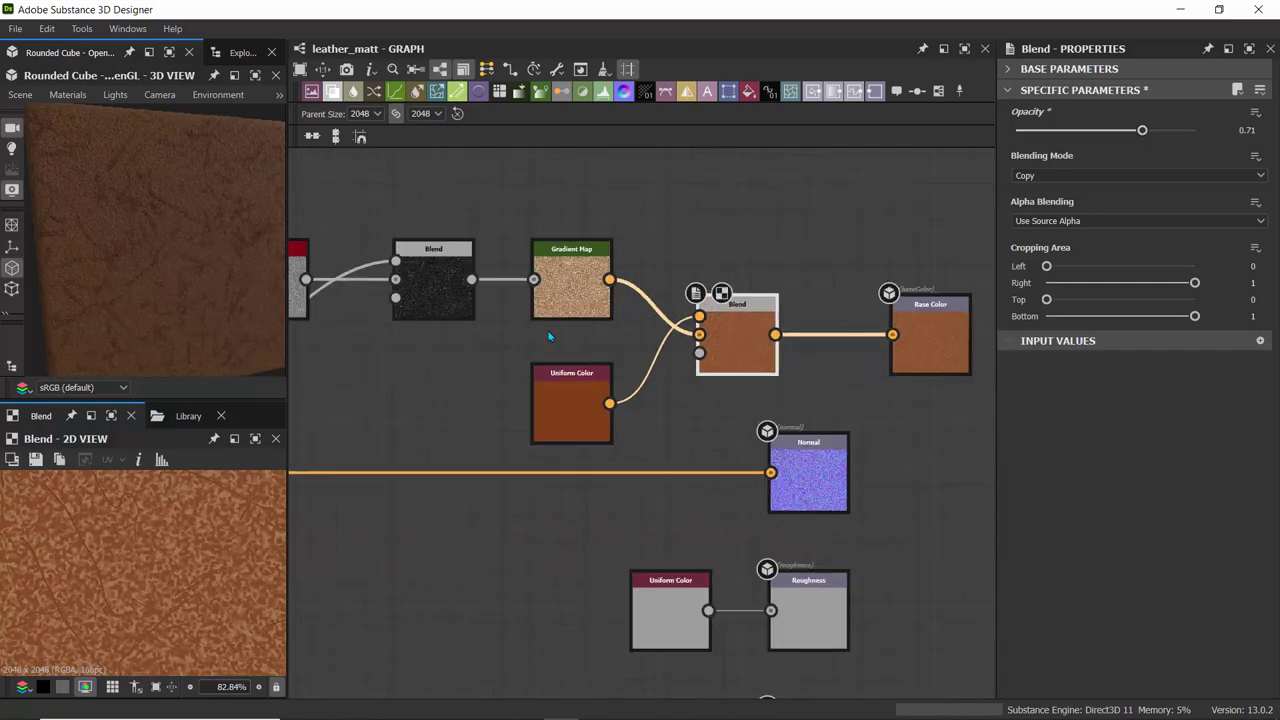
drag(100, 174, 227, 293)
scroll(168, 220, up, 5)
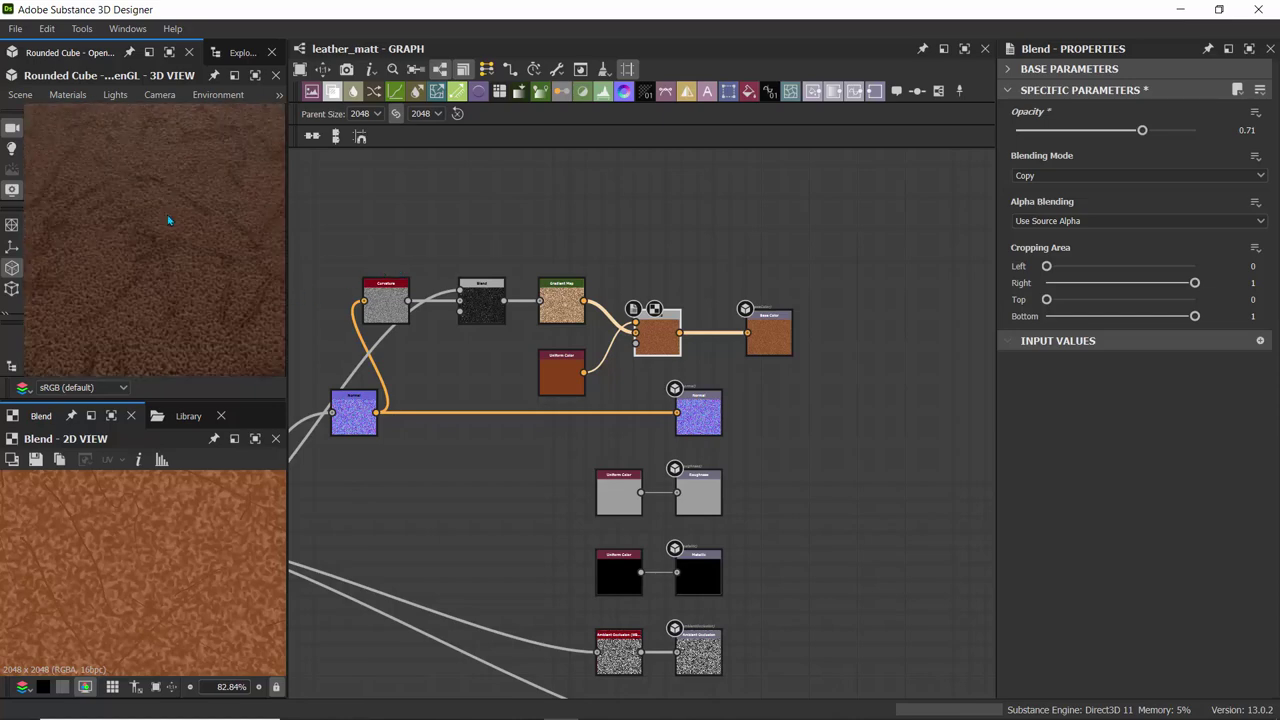
drag(179, 249, 156, 212)
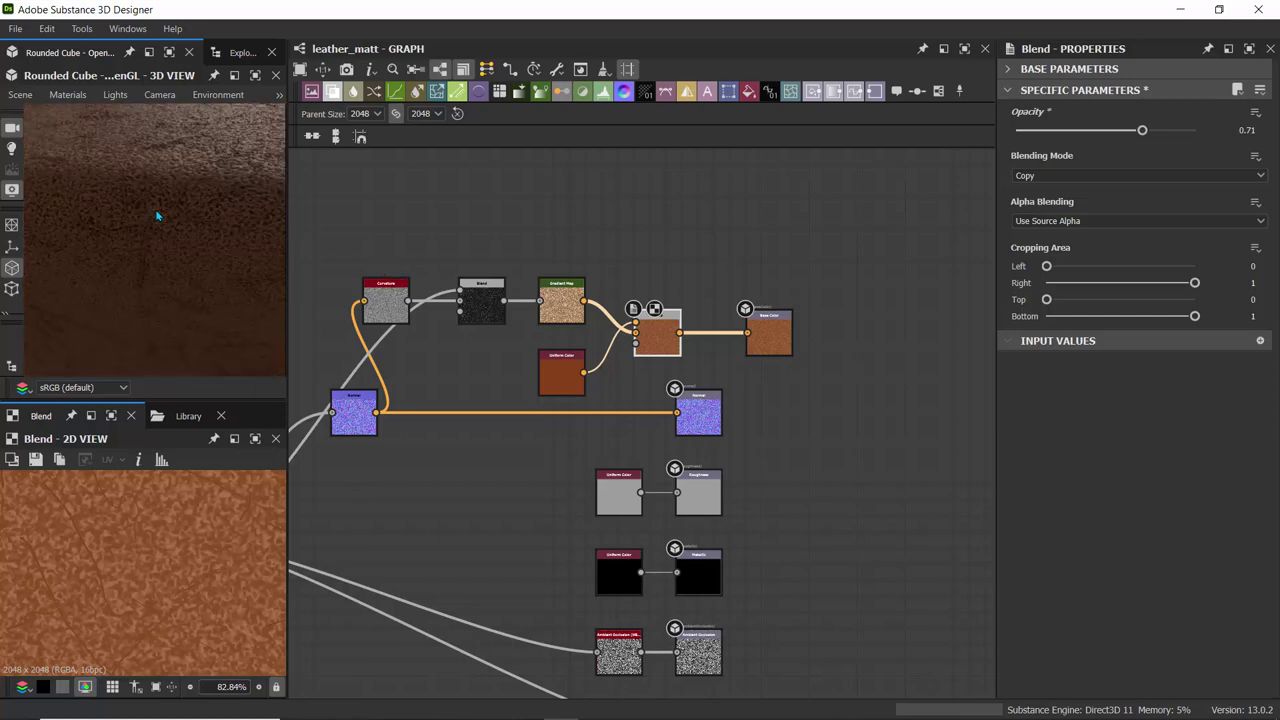
scroll(156, 212, up, 3)
scroll(156, 212, down, 5)
scroll(190, 210, down, 3)
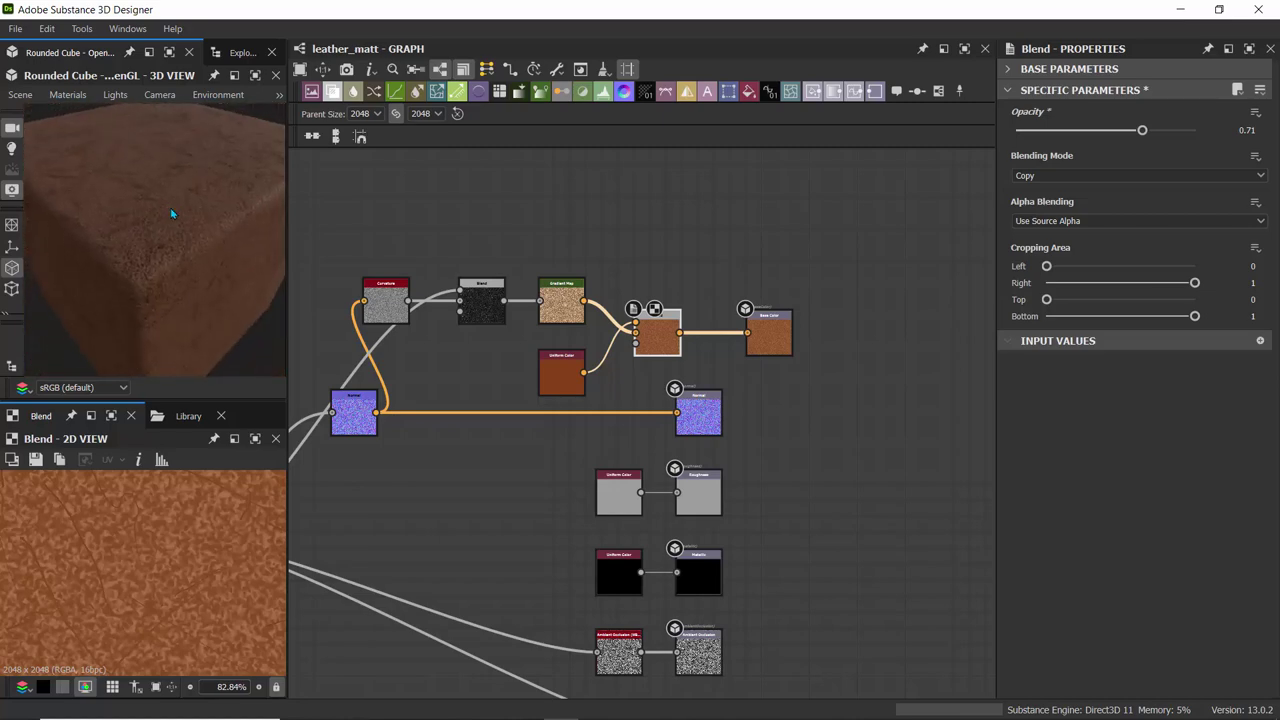
scroll(130, 165, up, 3)
scroll(485, 221, down, 2)
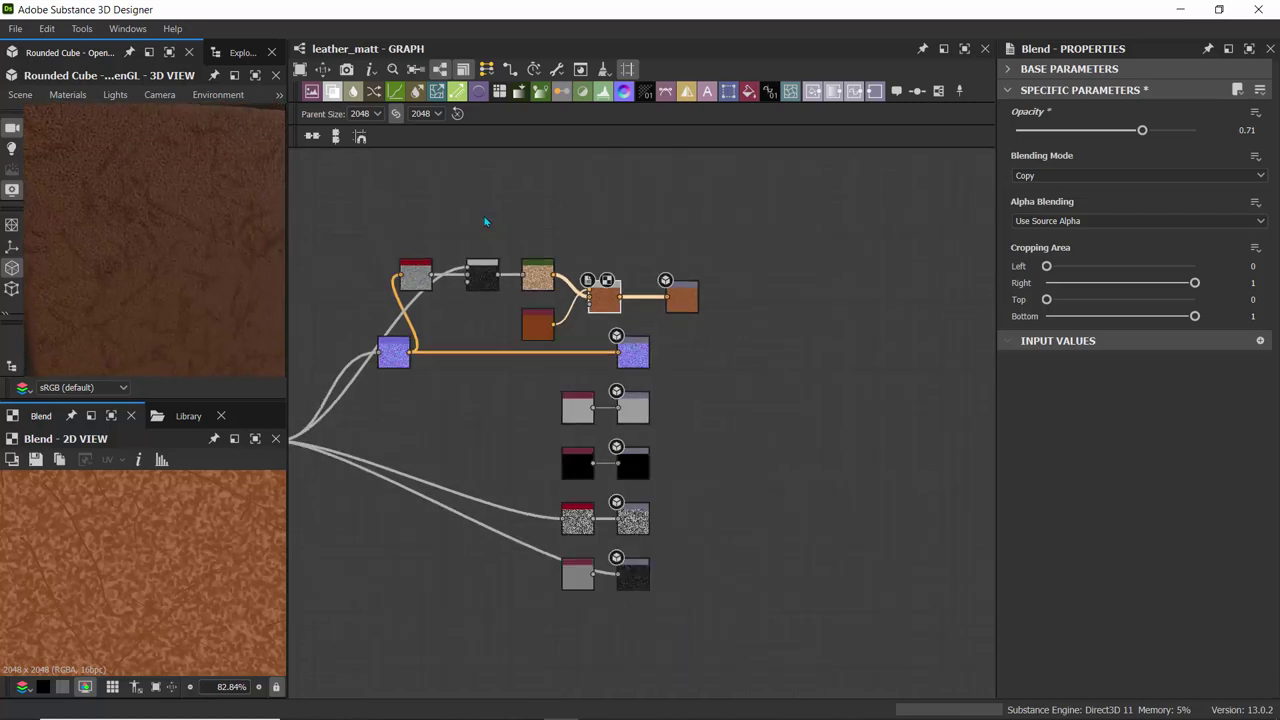
- Move Base Color farther from the colour Blend and insert an HSL node between them
middle_drag(379, 258, 377, 227)
scroll(653, 238, up, 5)
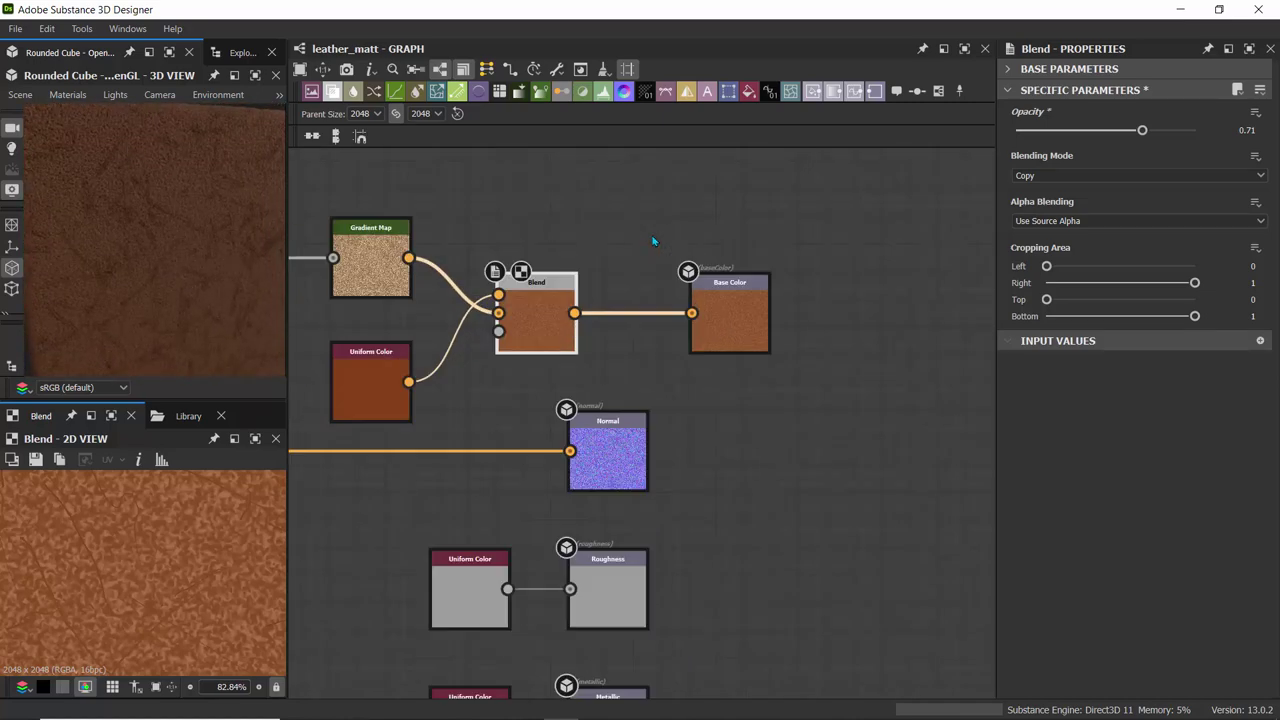
drag(756, 328, 912, 326)
click(634, 263)
middle_drag(634, 263, 576, 246)
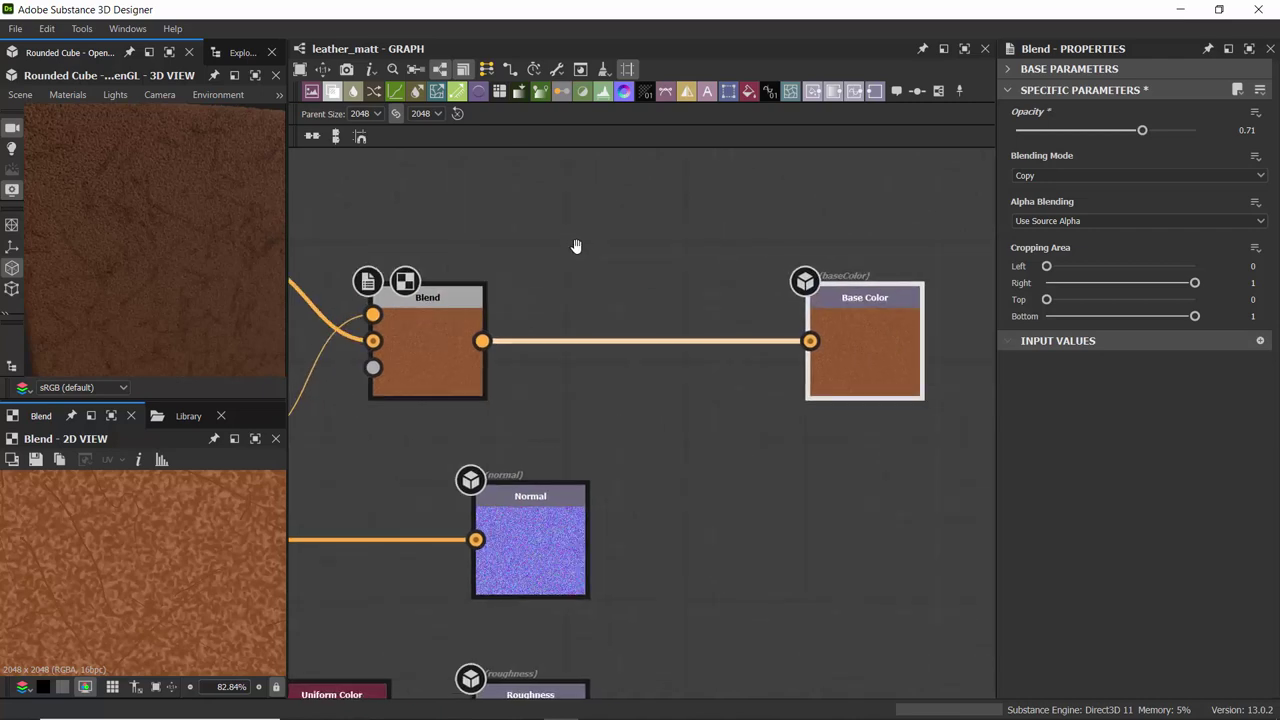
click(658, 422)
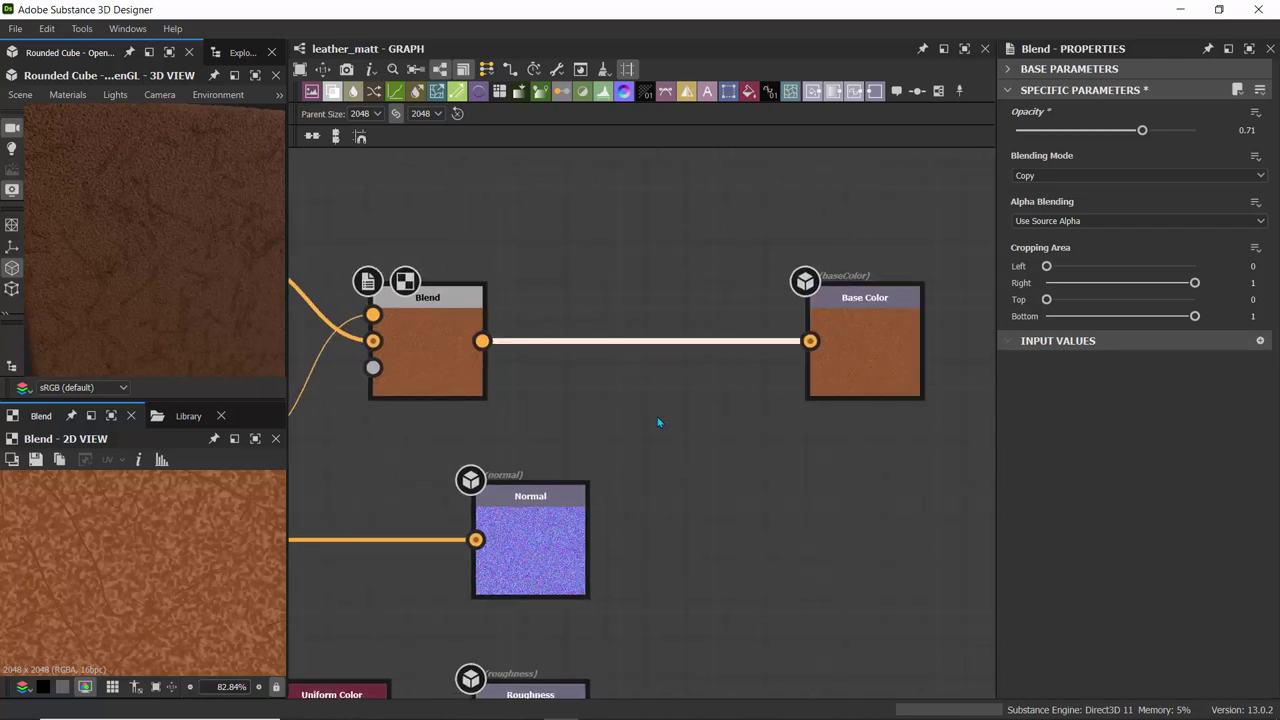
key(space)
text(hsl)
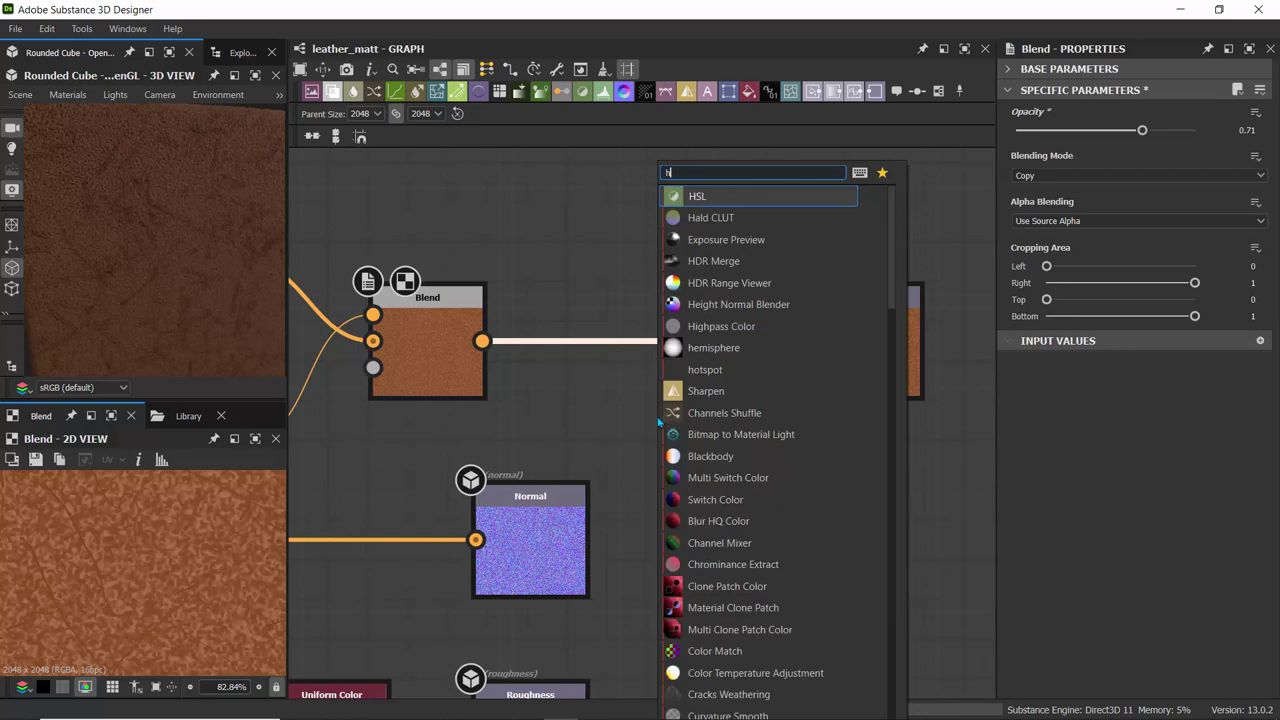
click(702, 198)
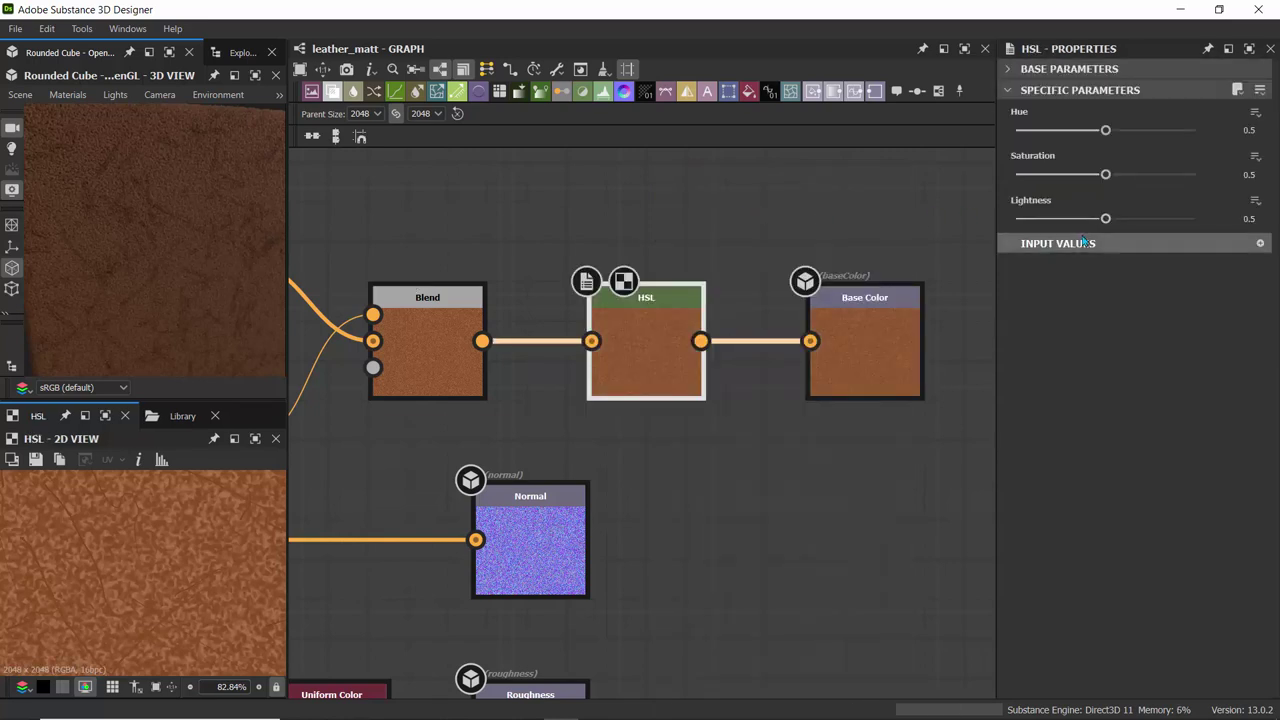
- Set the HSL node's Lightness to 0.48 and Saturation to 0.55, and check the colour on the cube
drag(1105, 218, 1102, 219)
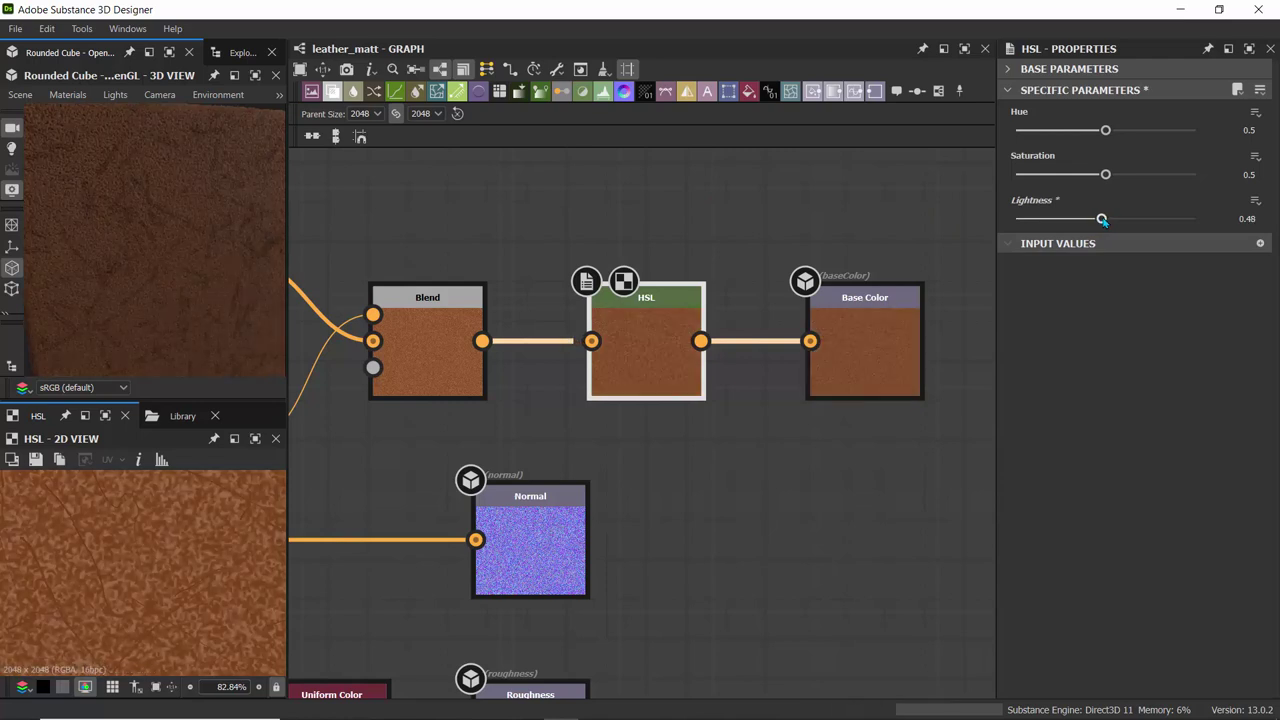
drag(1105, 175, 1114, 176)
drag(1105, 133, 1105, 133)
drag(124, 224, 124, 251)
scroll(126, 248, down, 3)
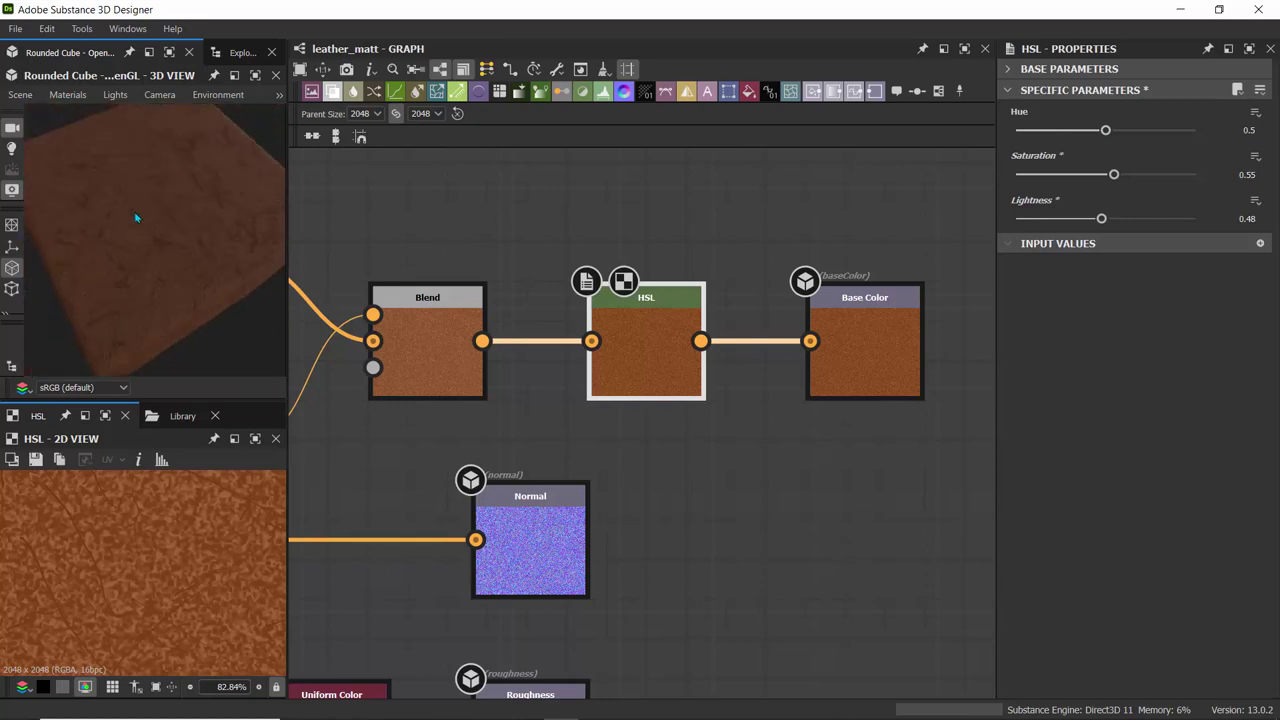
- Move the Normal node that feeds Curvature lower in the graph
middle_drag(386, 223, 690, 265)
scroll(528, 254, down, 4)
middle_drag(435, 338, 797, 315)
middle_drag(457, 257, 466, 174)
drag(685, 268, 733, 309)
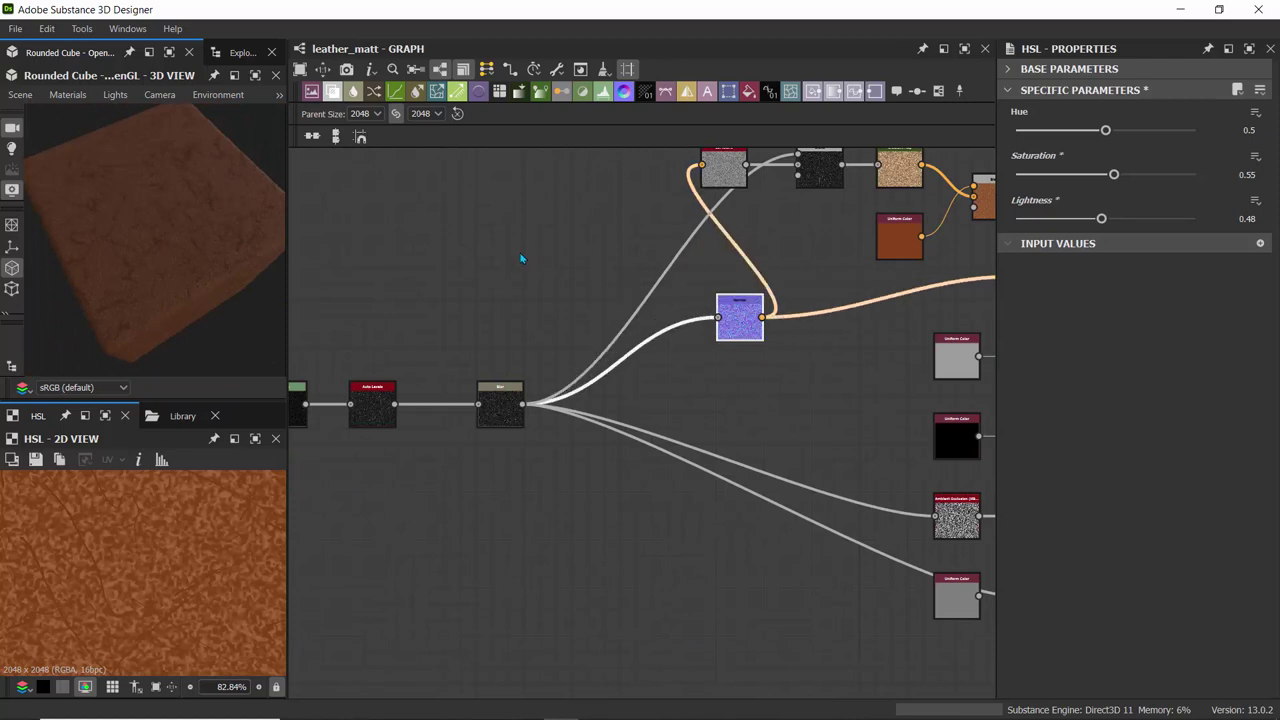
- Swap the Levels and Auto Levels inputs of the Blend joining the two height branches, and inspect the cube
middle_drag(563, 268, 749, 235)
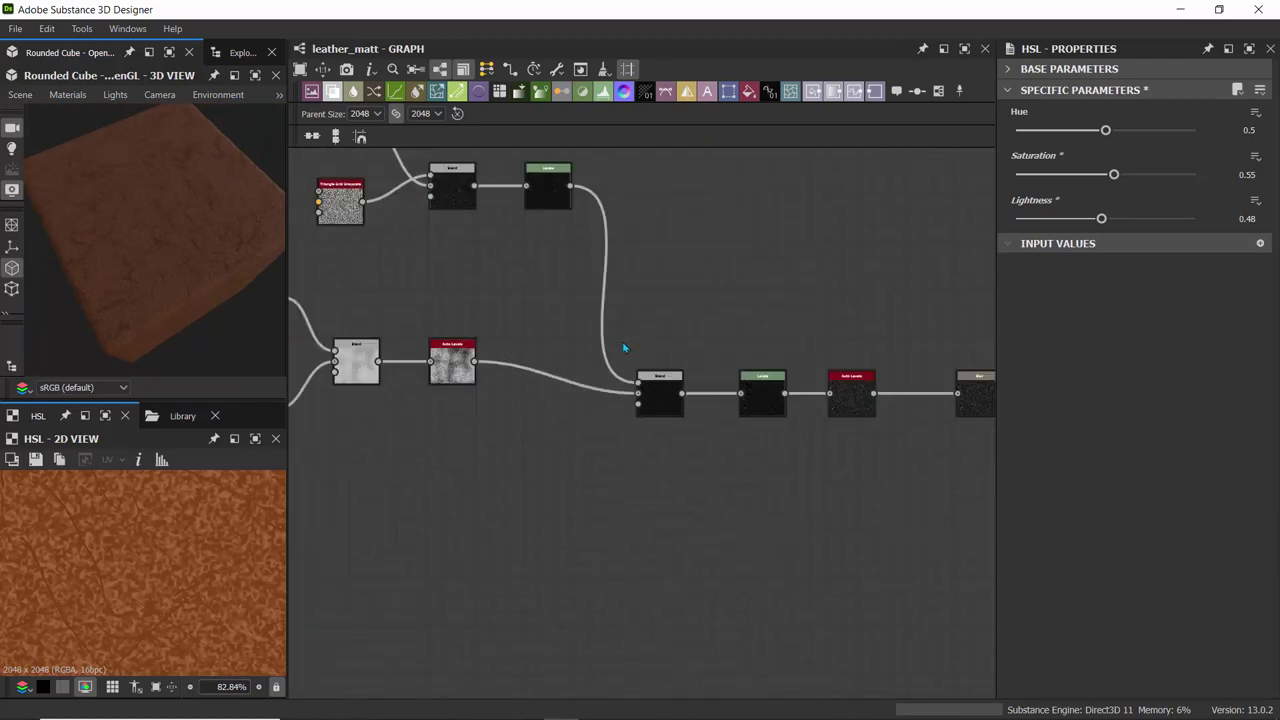
drag(622, 342, 551, 431)
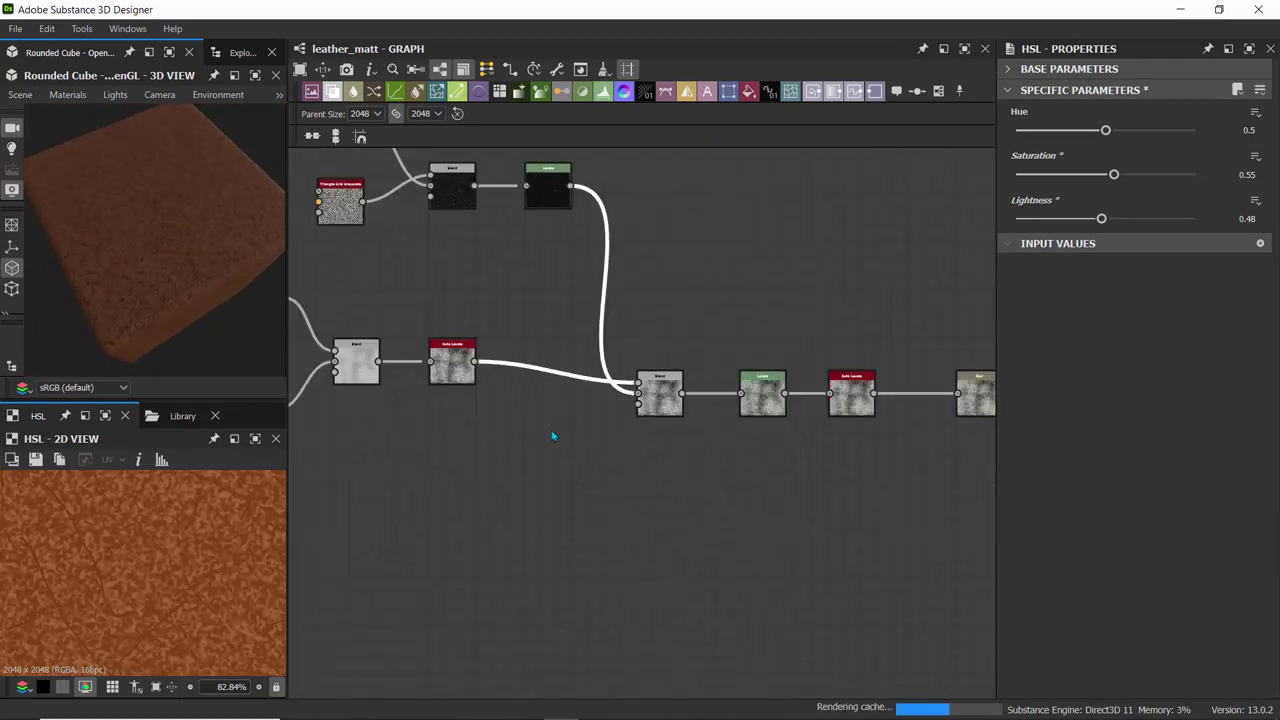
drag(218, 300, 171, 233)
scroll(173, 199, up, 4)
drag(166, 189, 120, 200)
- Lower the opacity of the Blend joining the height branches to 0.09, checking the leather detail on the cube
click(668, 398)
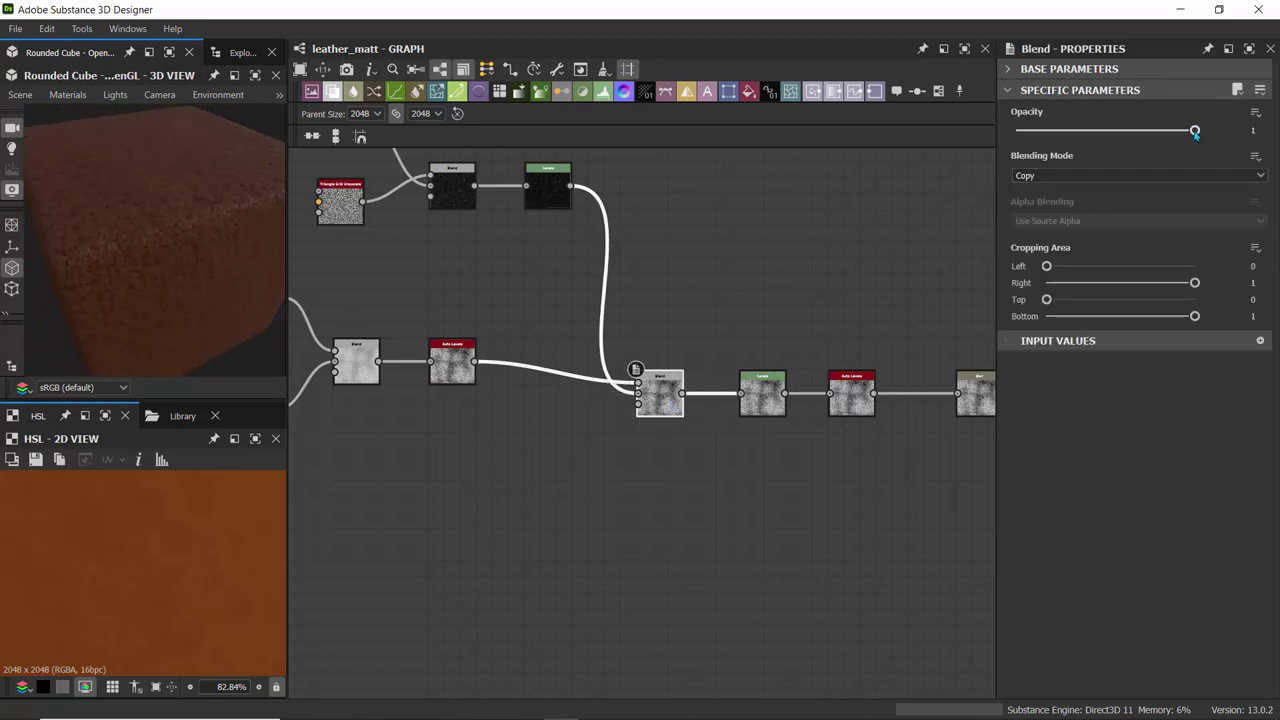
drag(1195, 131, 1107, 131)
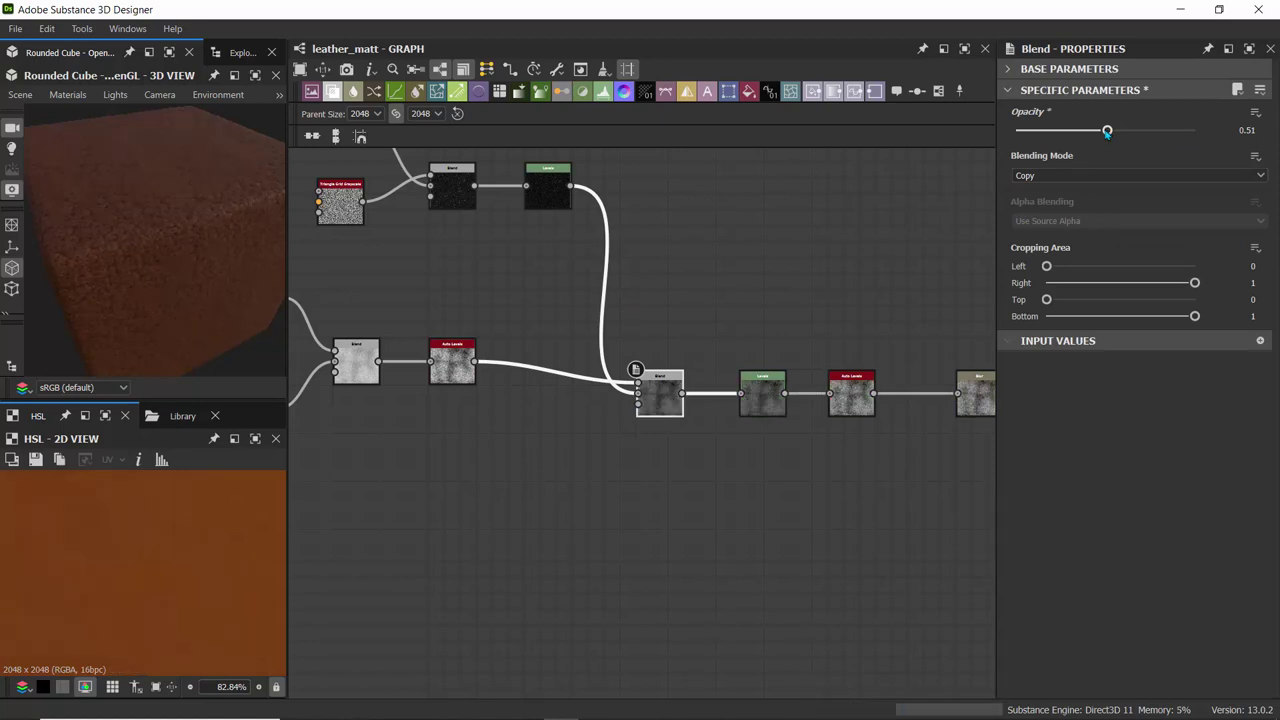
drag(1106, 133, 1057, 145)
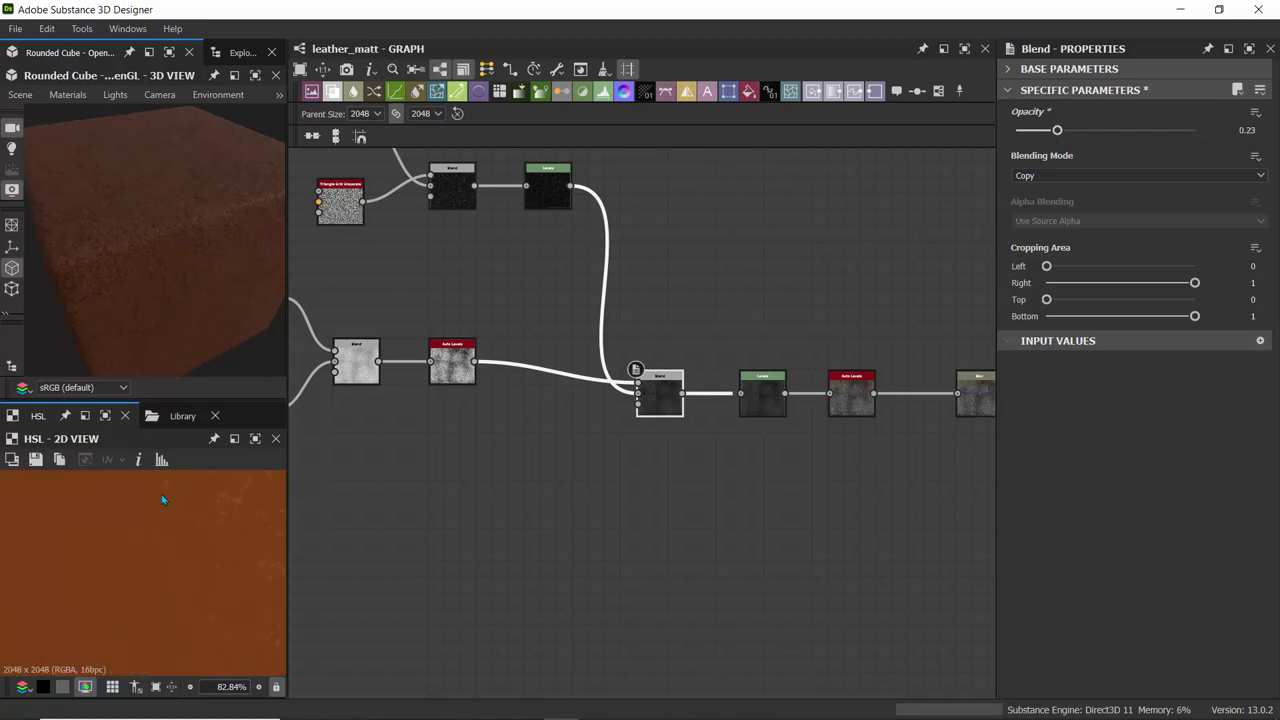
scroll(169, 248, down, 2)
scroll(184, 226, up, 5)
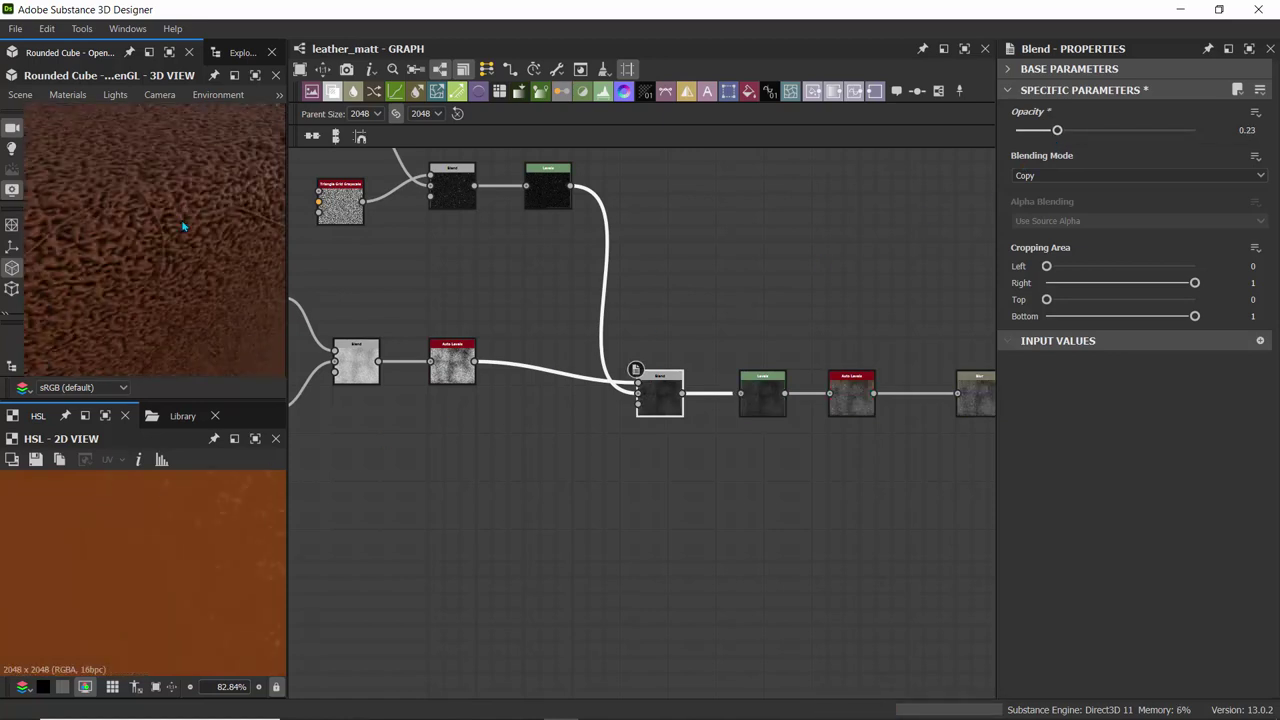
scroll(183, 226, down, 4)
drag(140, 200, 100, 203)
drag(240, 209, 180, 219)
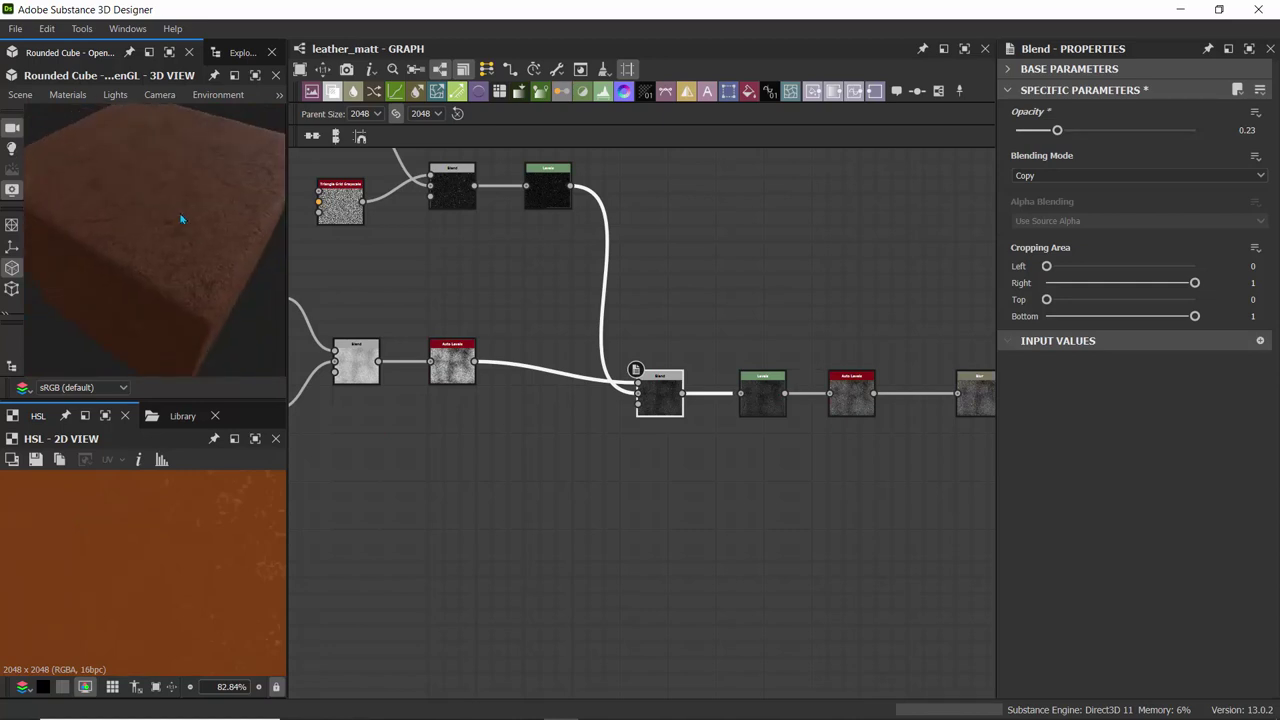
drag(1058, 134, 1032, 133)
scroll(166, 513, down, 3)
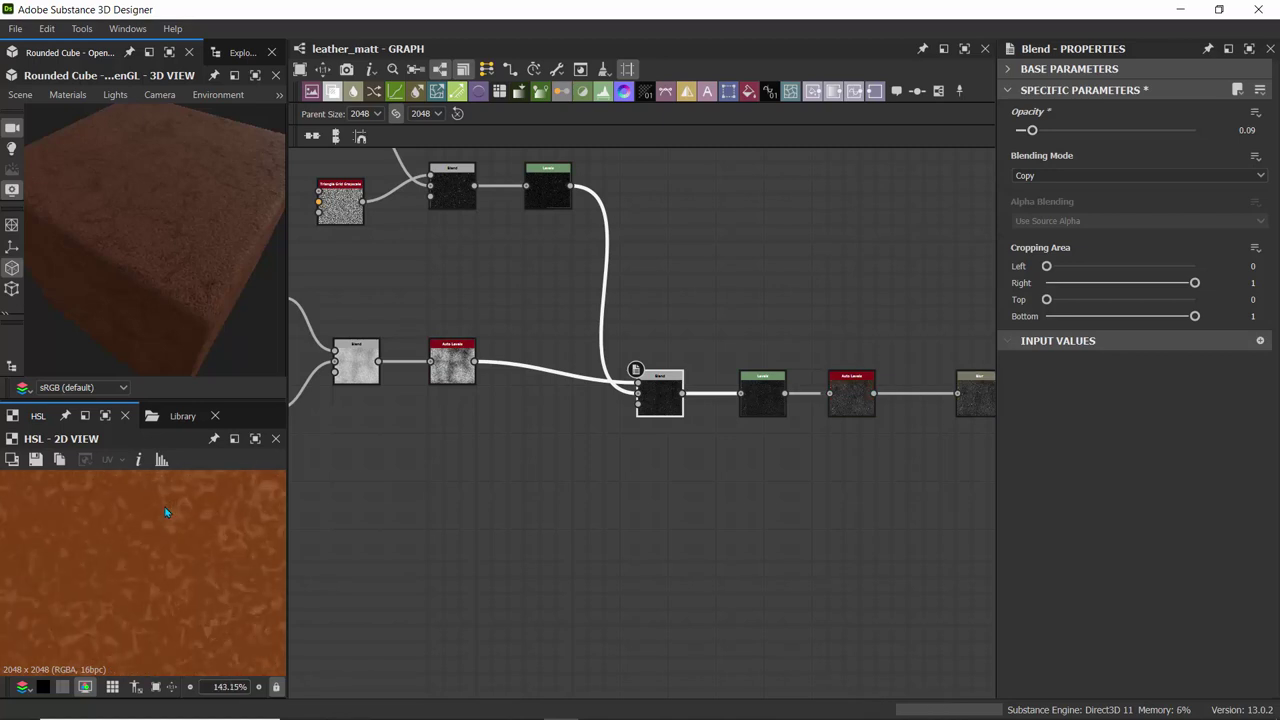
scroll(172, 516, down, 3)
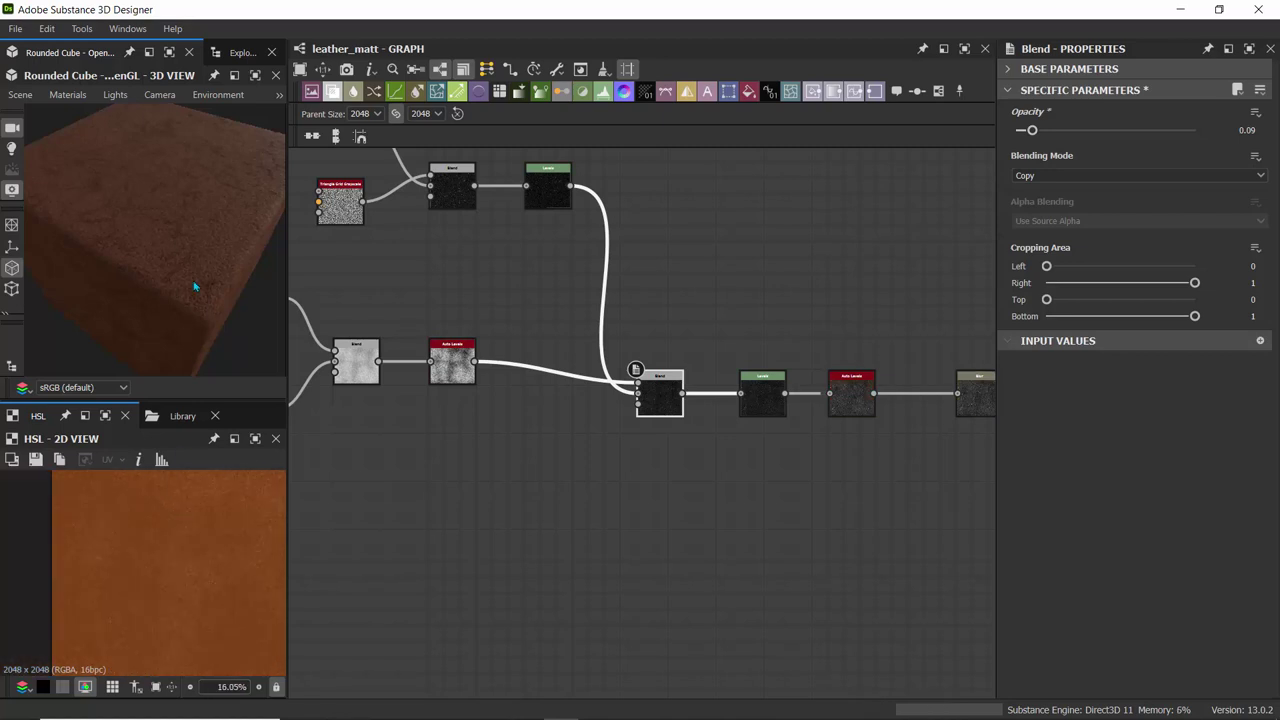
drag(194, 286, 210, 245)
- Swap the inputs of the Voronoi Fractal and Blur HQ Grayscale Blend, set its opacity to 0.84 and check the cube
middle_drag(376, 300, 691, 298)
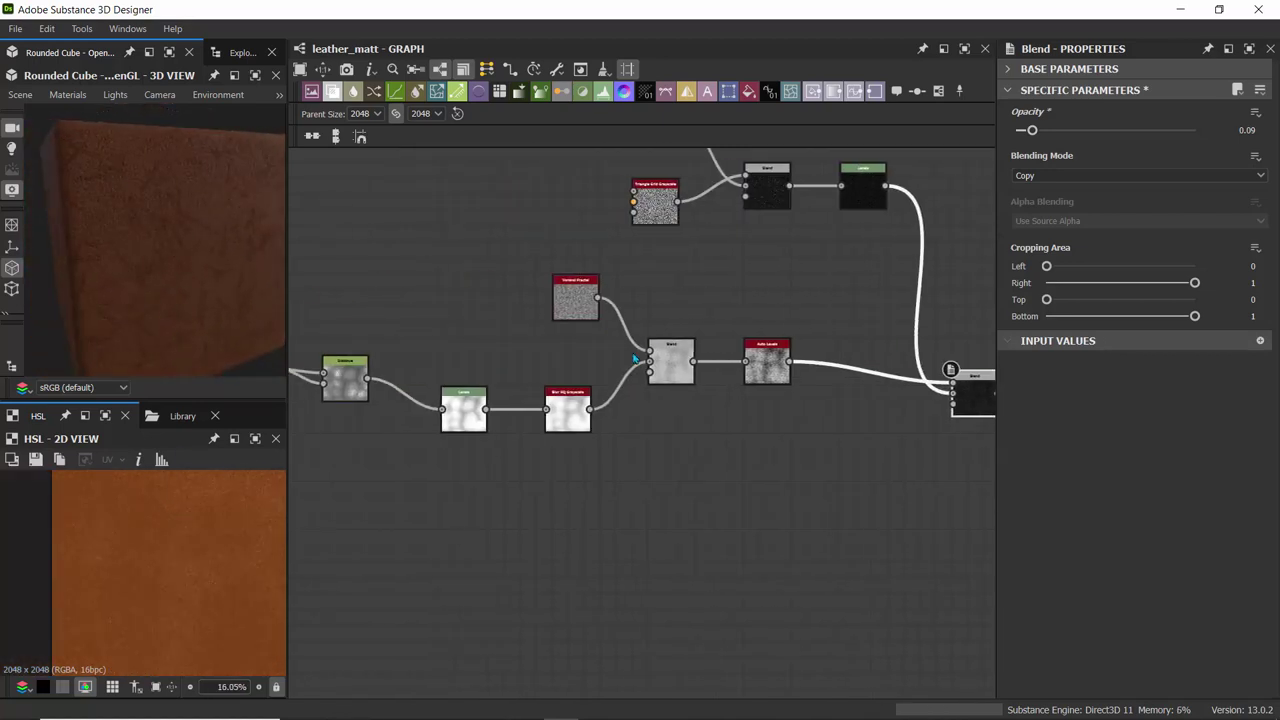
scroll(614, 347, up, 4)
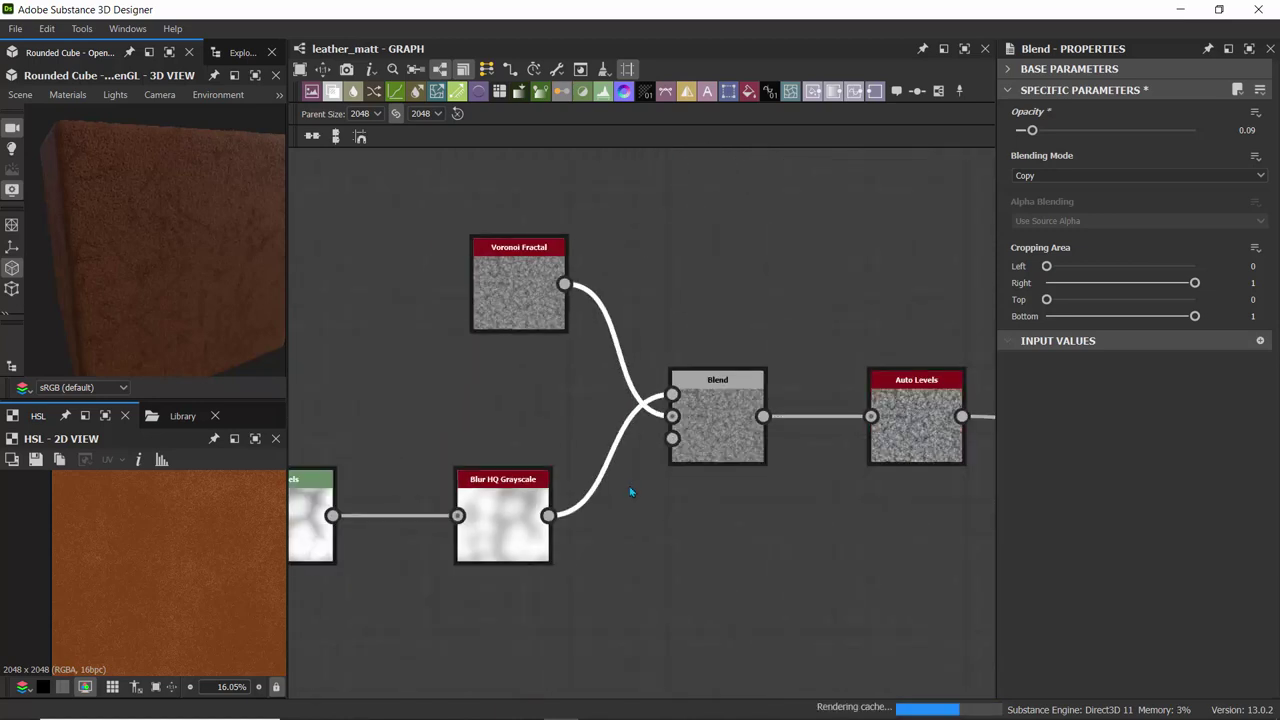
drag(121, 206, 222, 258)
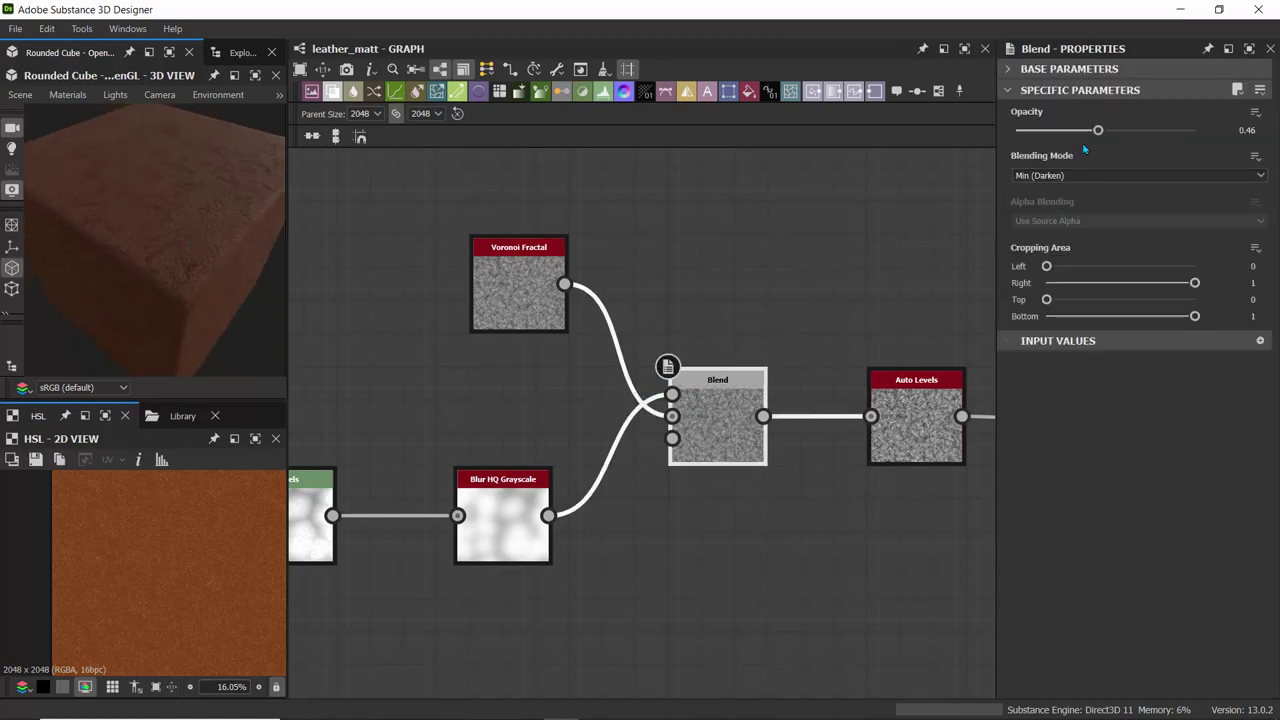
drag(1098, 131, 1166, 131)
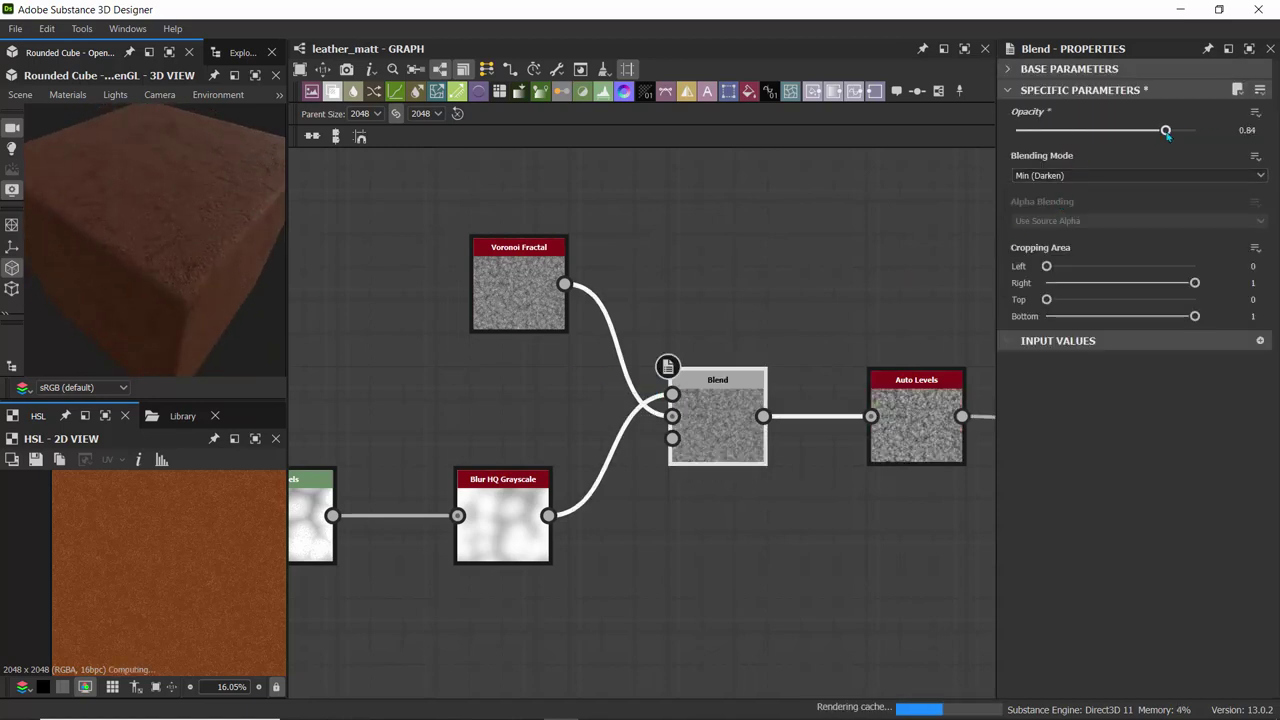
drag(266, 201, 179, 207)
scroll(198, 238, up, 2)
scroll(205, 234, down, 2)
- Move the Gradient Map's brown middle key near the centre, pull the light and dark end keys inward, and check the cube
scroll(814, 249, down, 6)
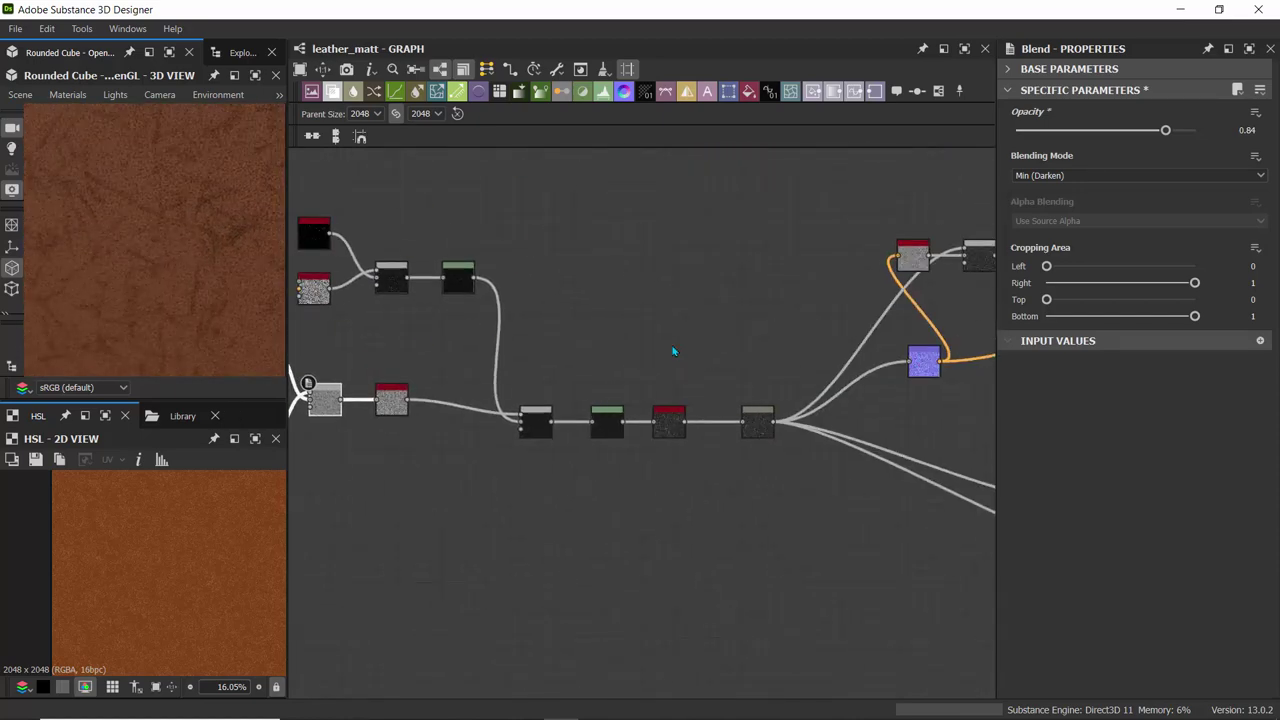
scroll(793, 277, up, 6)
click(563, 283)
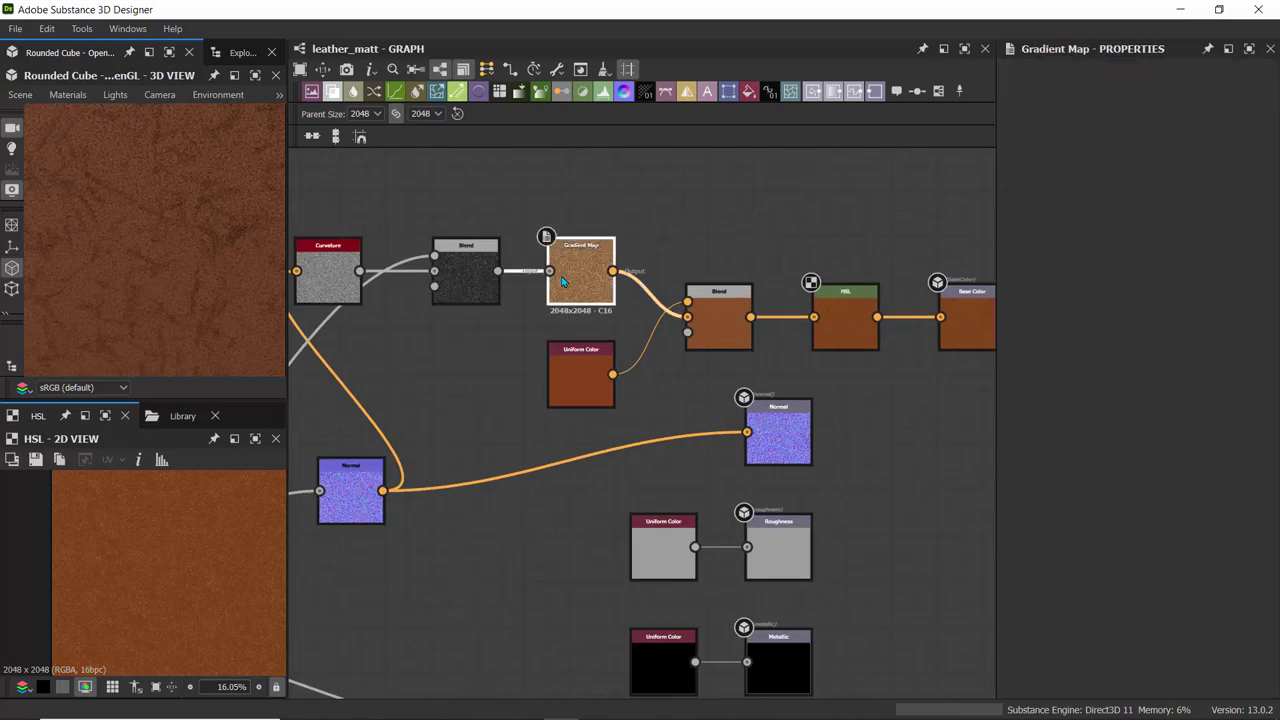
drag(1065, 243, 1125, 242)
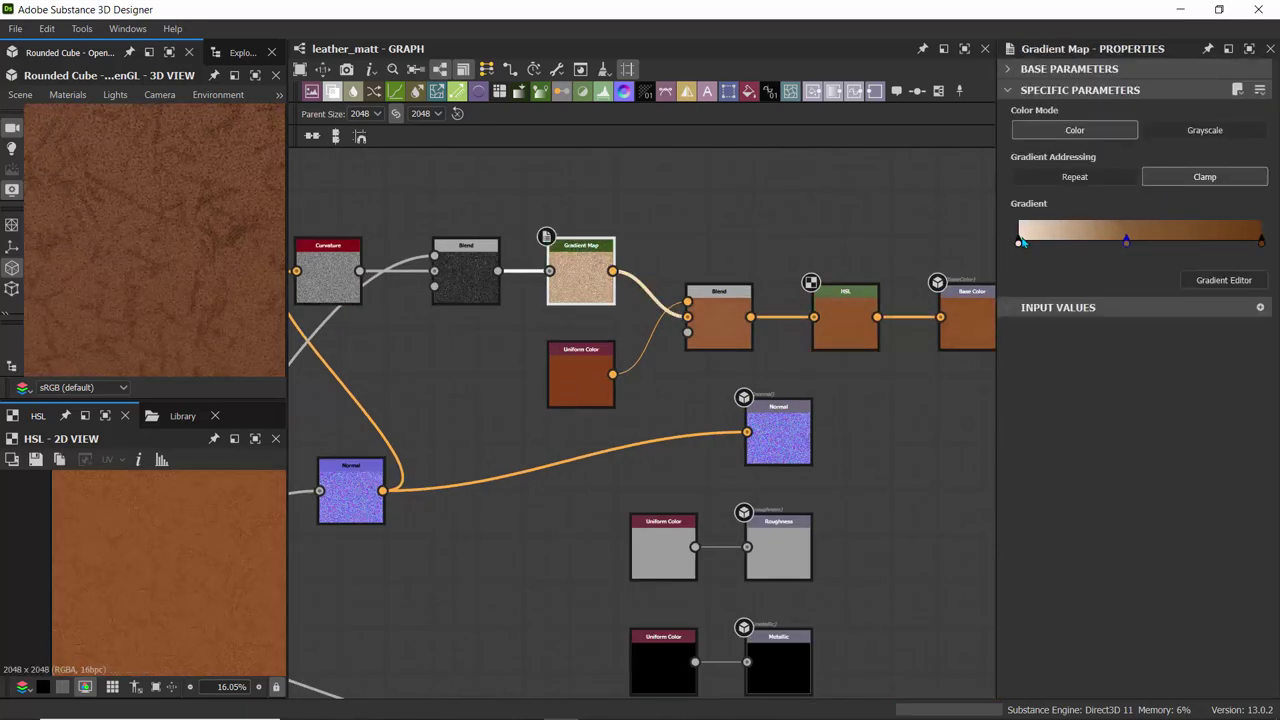
drag(1020, 243, 1060, 241)
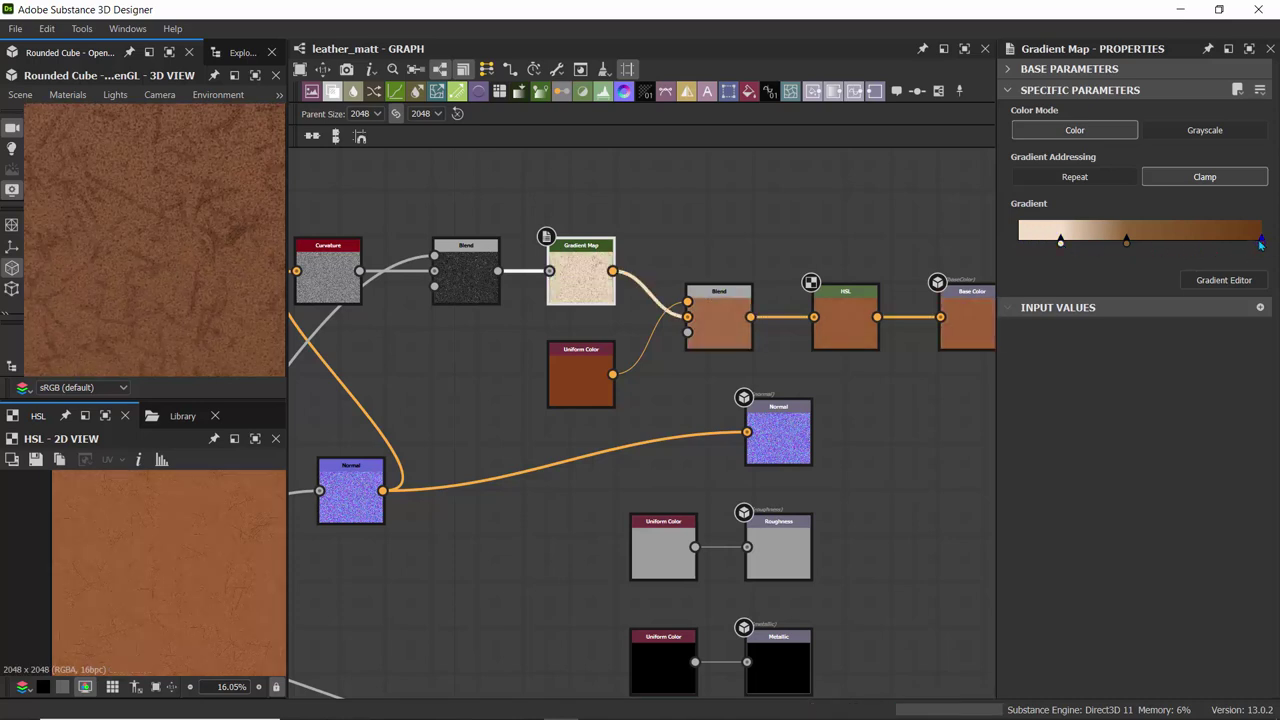
drag(1261, 243, 1183, 243)
scroll(207, 208, down, 5)
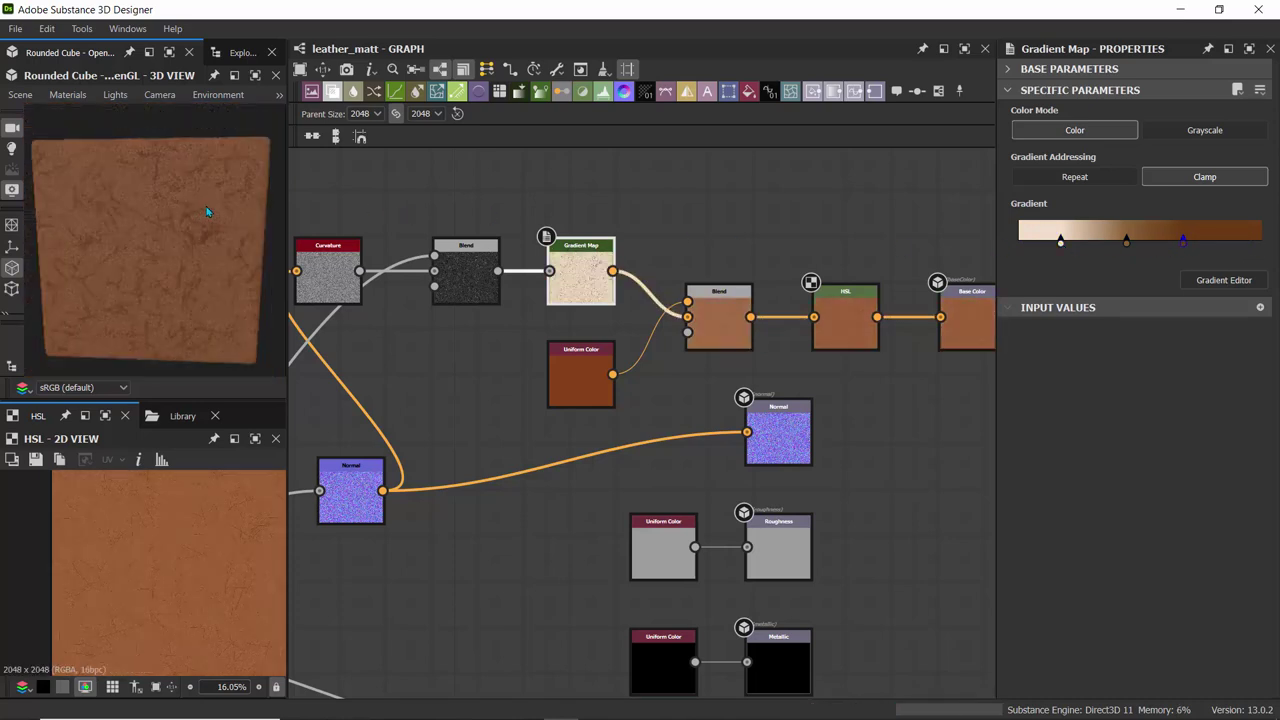
- Set Level In Mid to 0.2 on the Levels node feeding the Blend that joins the height branches, and inspect the cube up close
drag(186, 206, 151, 248)
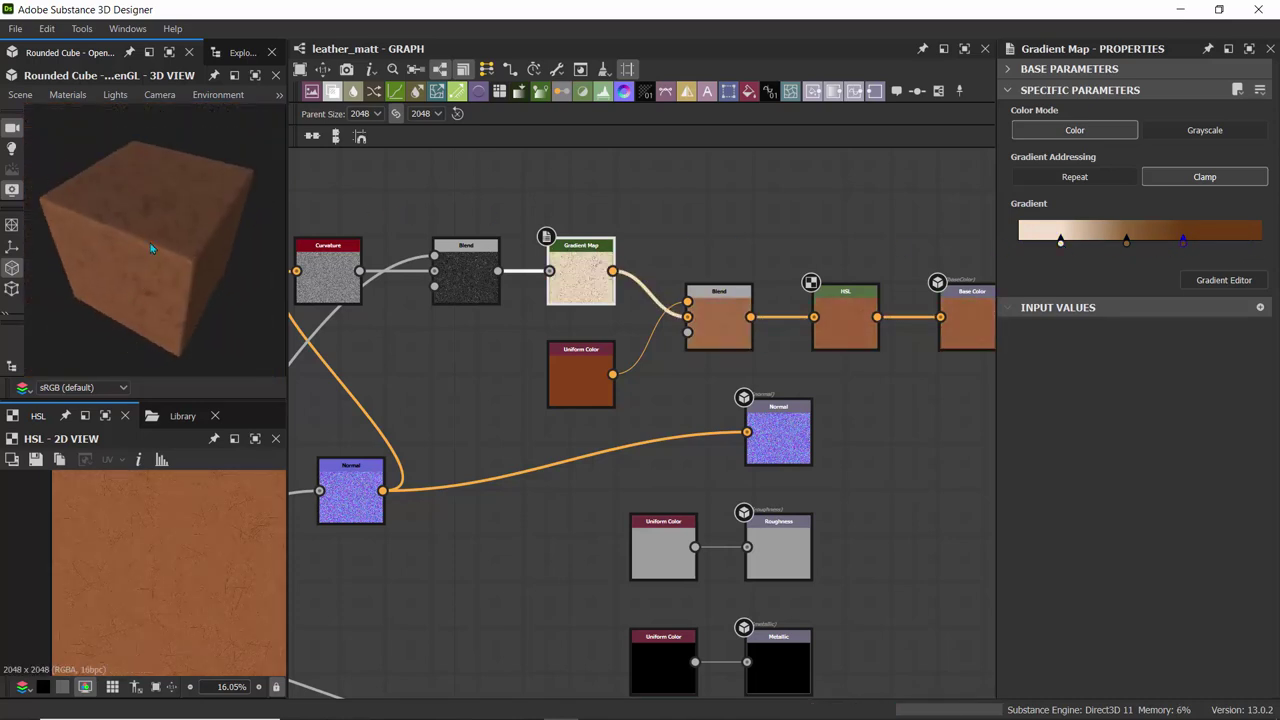
middle_drag(386, 370, 832, 286)
middle_drag(525, 326, 834, 311)
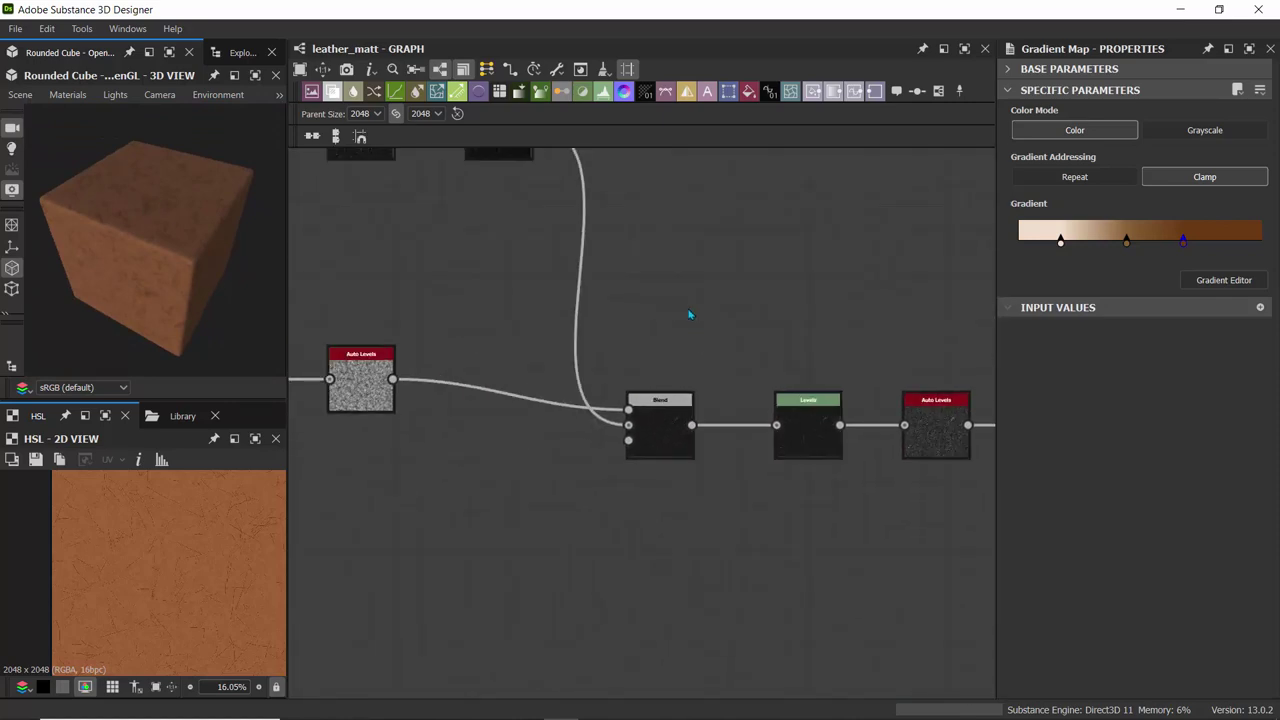
scroll(690, 313, down, 6)
middle_drag(663, 251, 708, 325)
scroll(643, 308, up, 9)
middle_drag(905, 555, 529, 289)
click(586, 331)
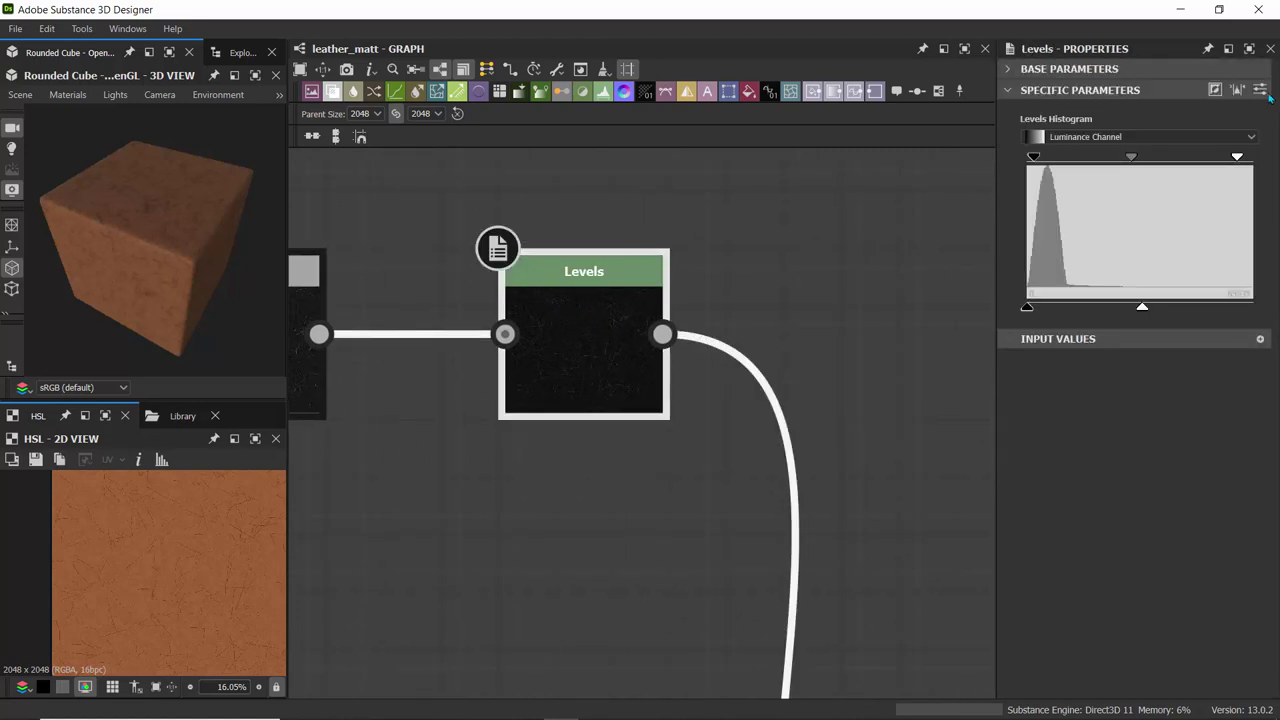
click(1261, 90)
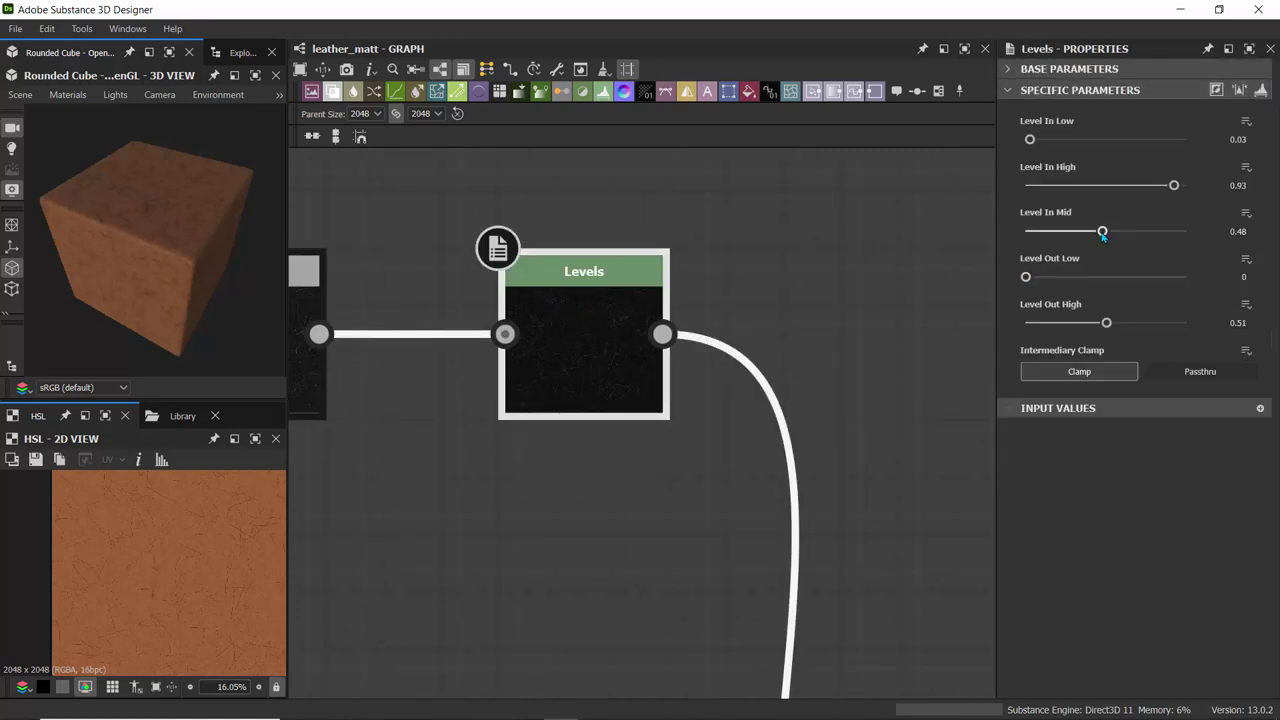
drag(1117, 236, 1058, 232)
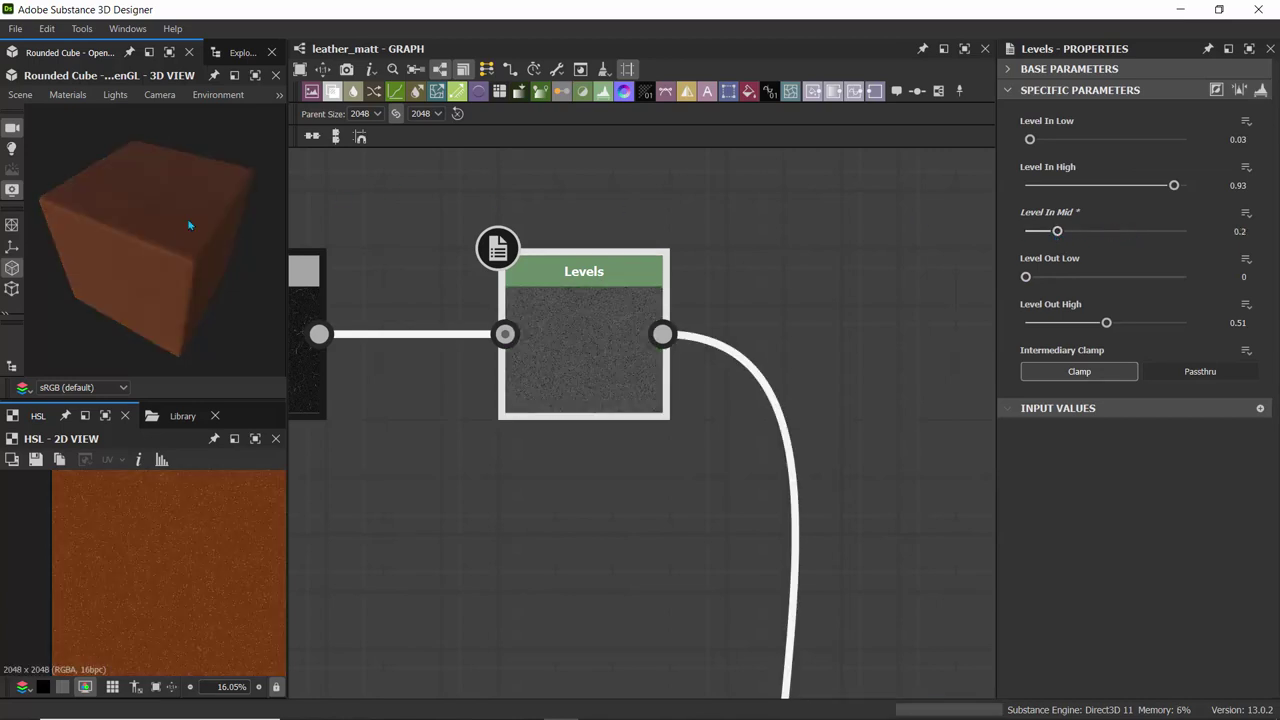
scroll(187, 225, up, 5)
drag(184, 224, 172, 180)
scroll(198, 207, down, 5)
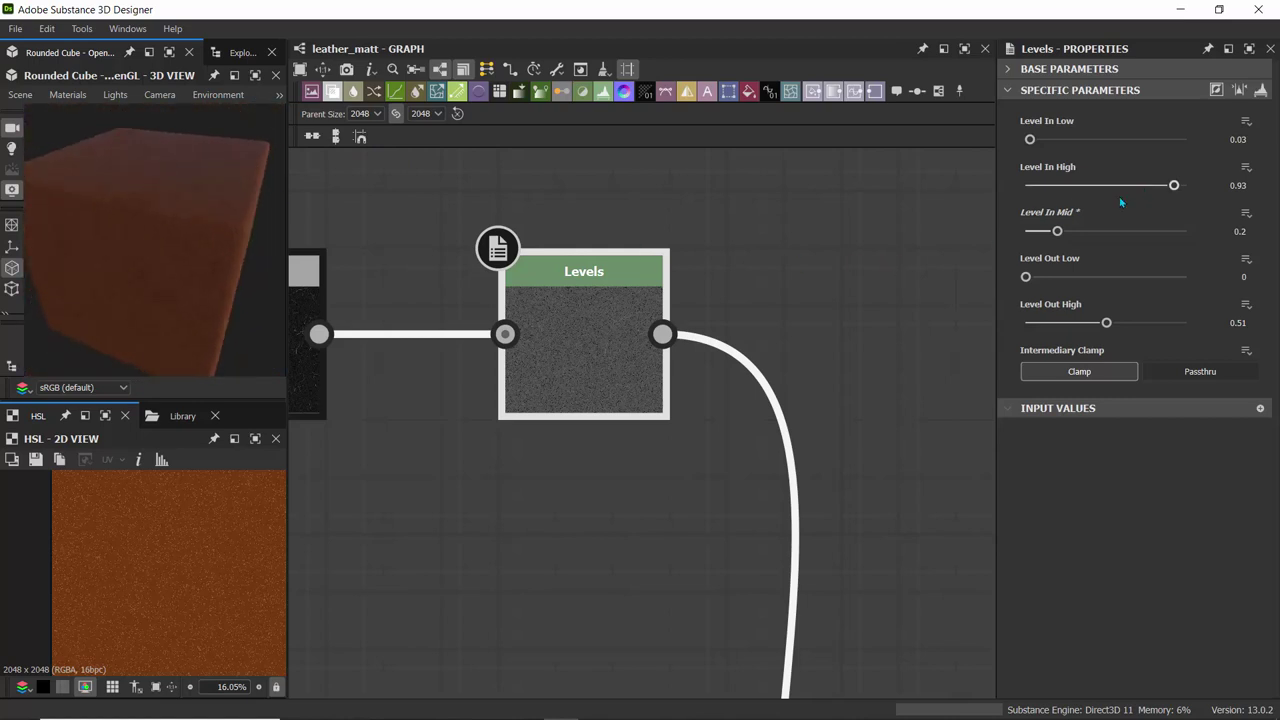
- Raise the Levels node's Level In Mid to 0.36 and check the leather surface on the cube
drag(1058, 232, 1083, 232)
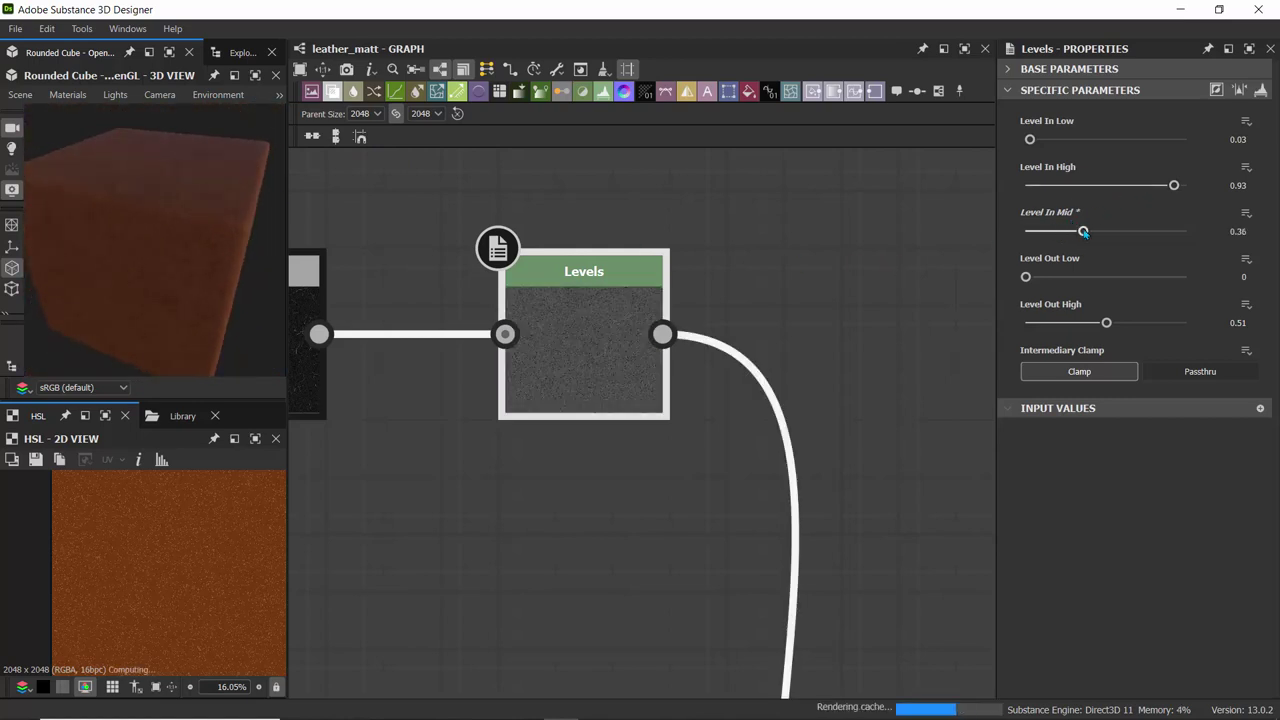
drag(140, 176, 212, 193)
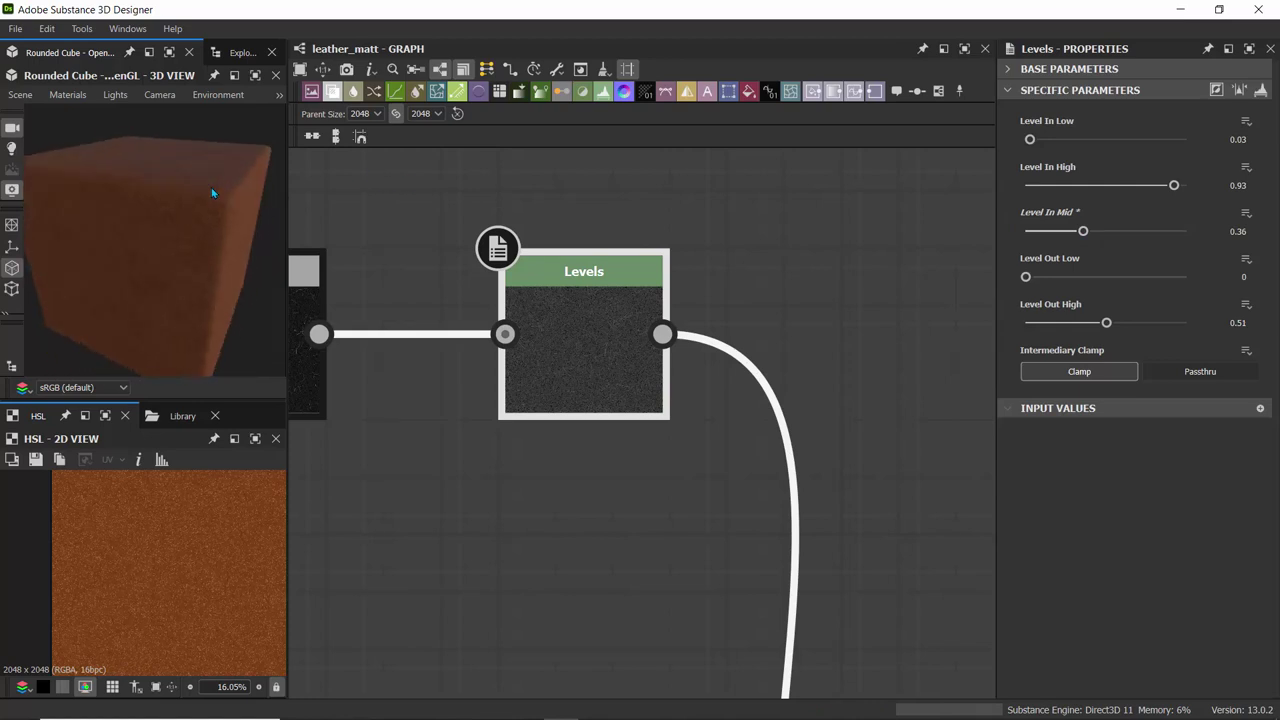